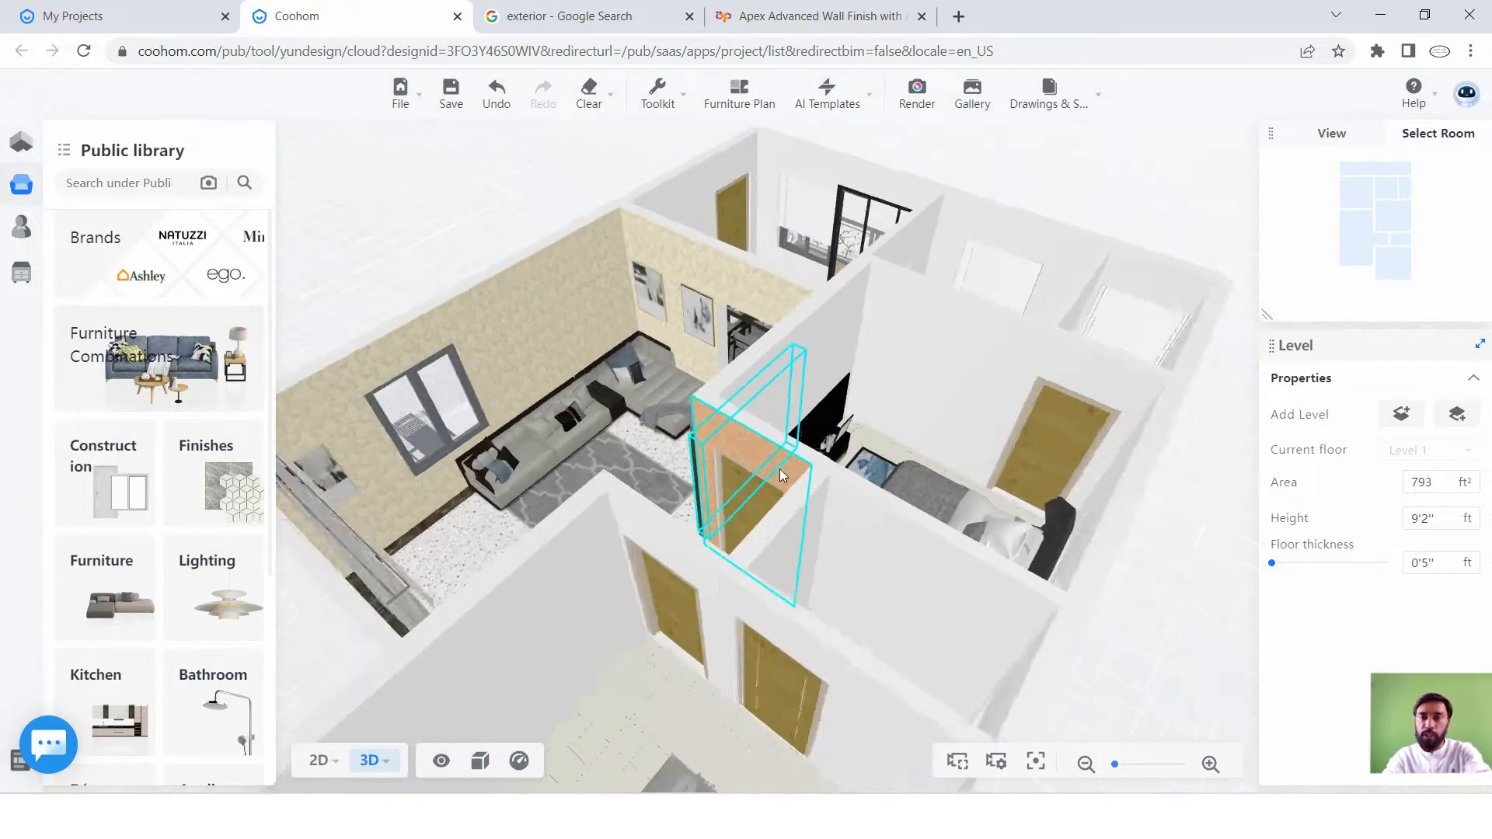
Examine the living room's wallpapered walls, bookcase and door in the 3D model from several angles.
drag(773, 506, 901, 512)
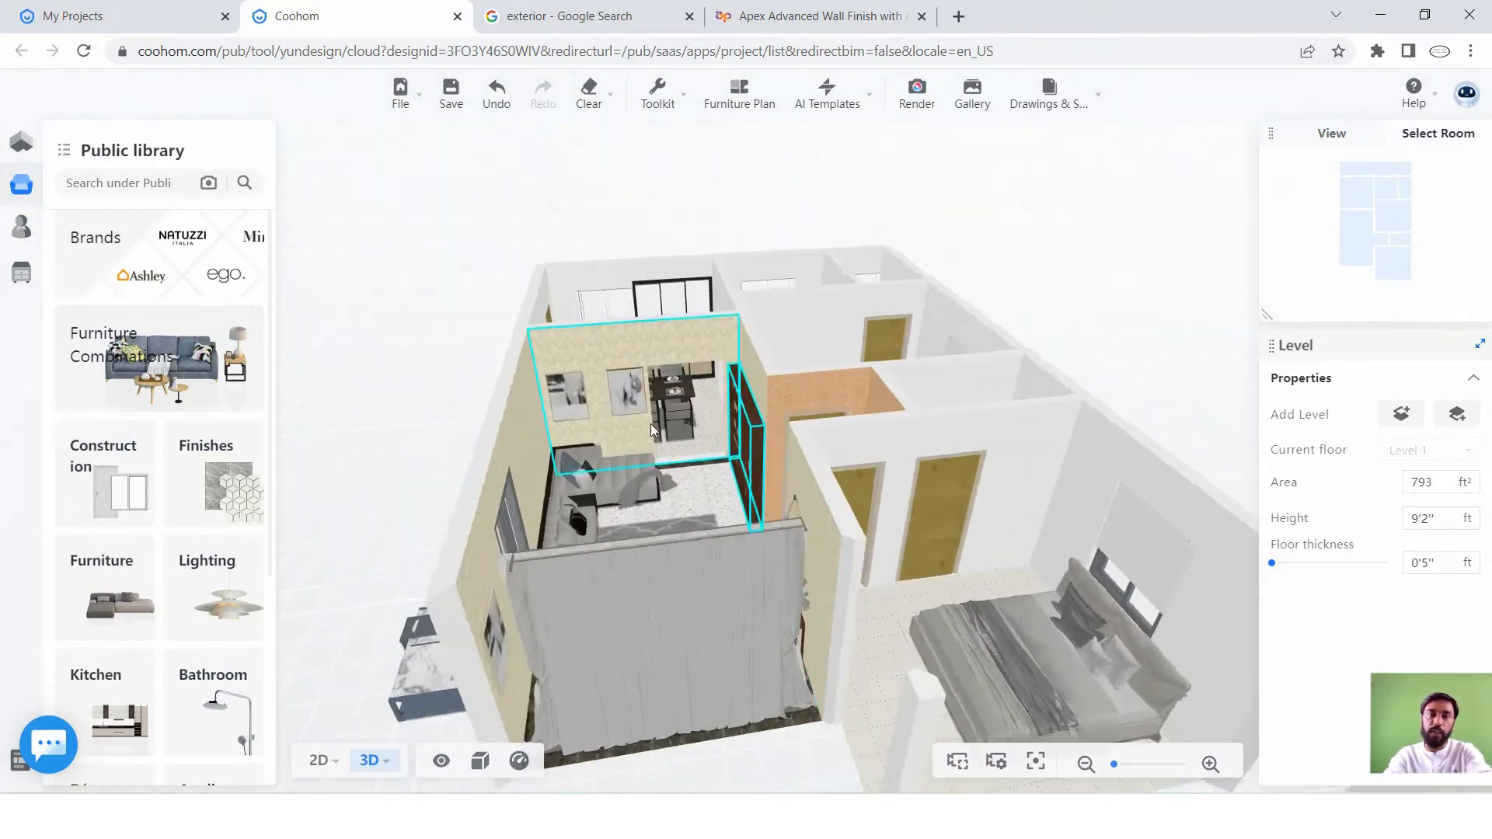
scroll(648, 459, up, 10)
scroll(823, 416, down, 5)
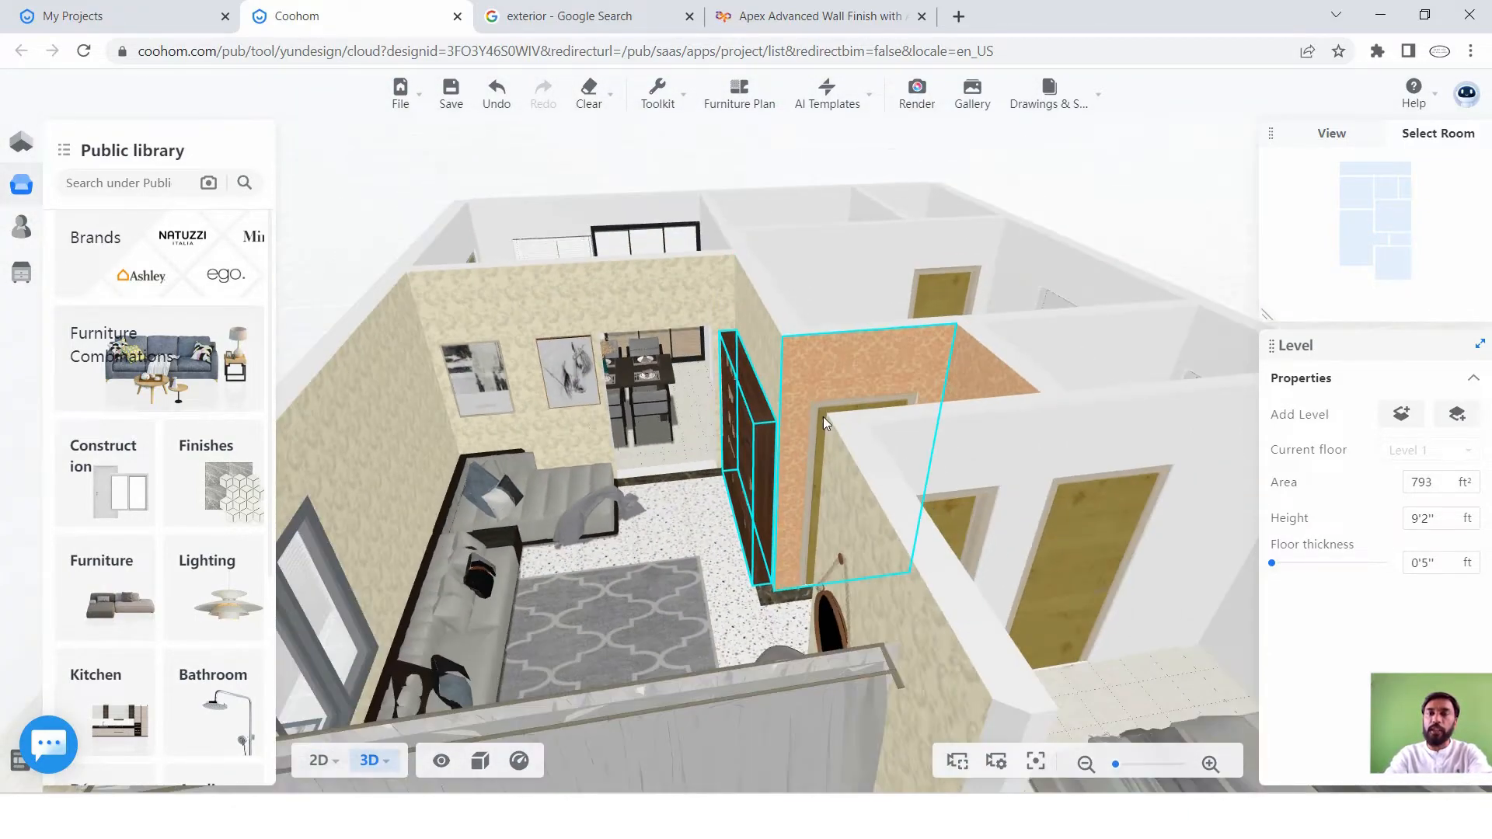
drag(777, 424, 980, 433)
drag(754, 504, 594, 463)
drag(956, 464, 774, 492)
scroll(775, 492, up, 8)
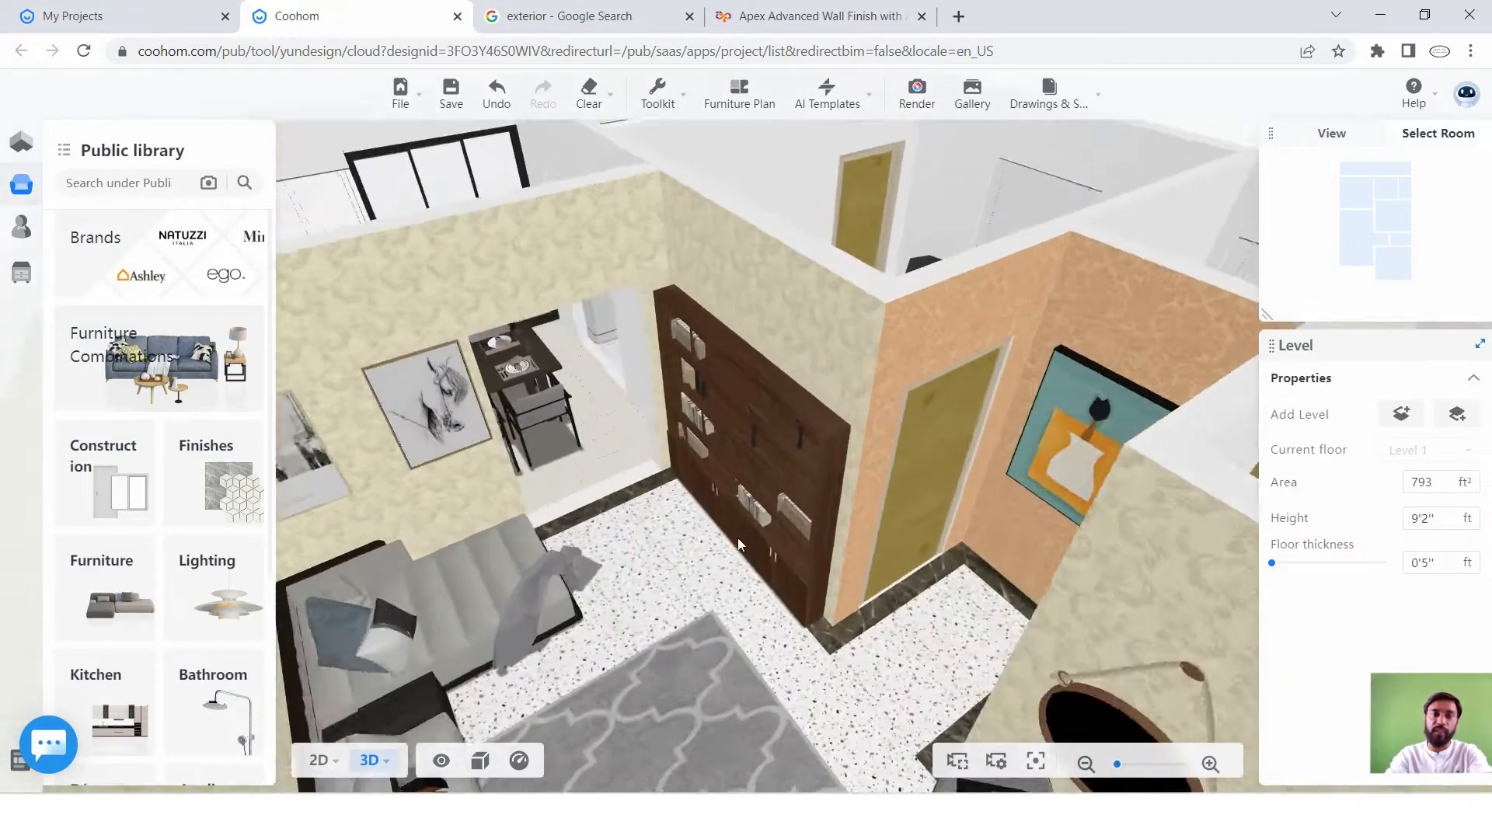
scroll(592, 487, down, 3)
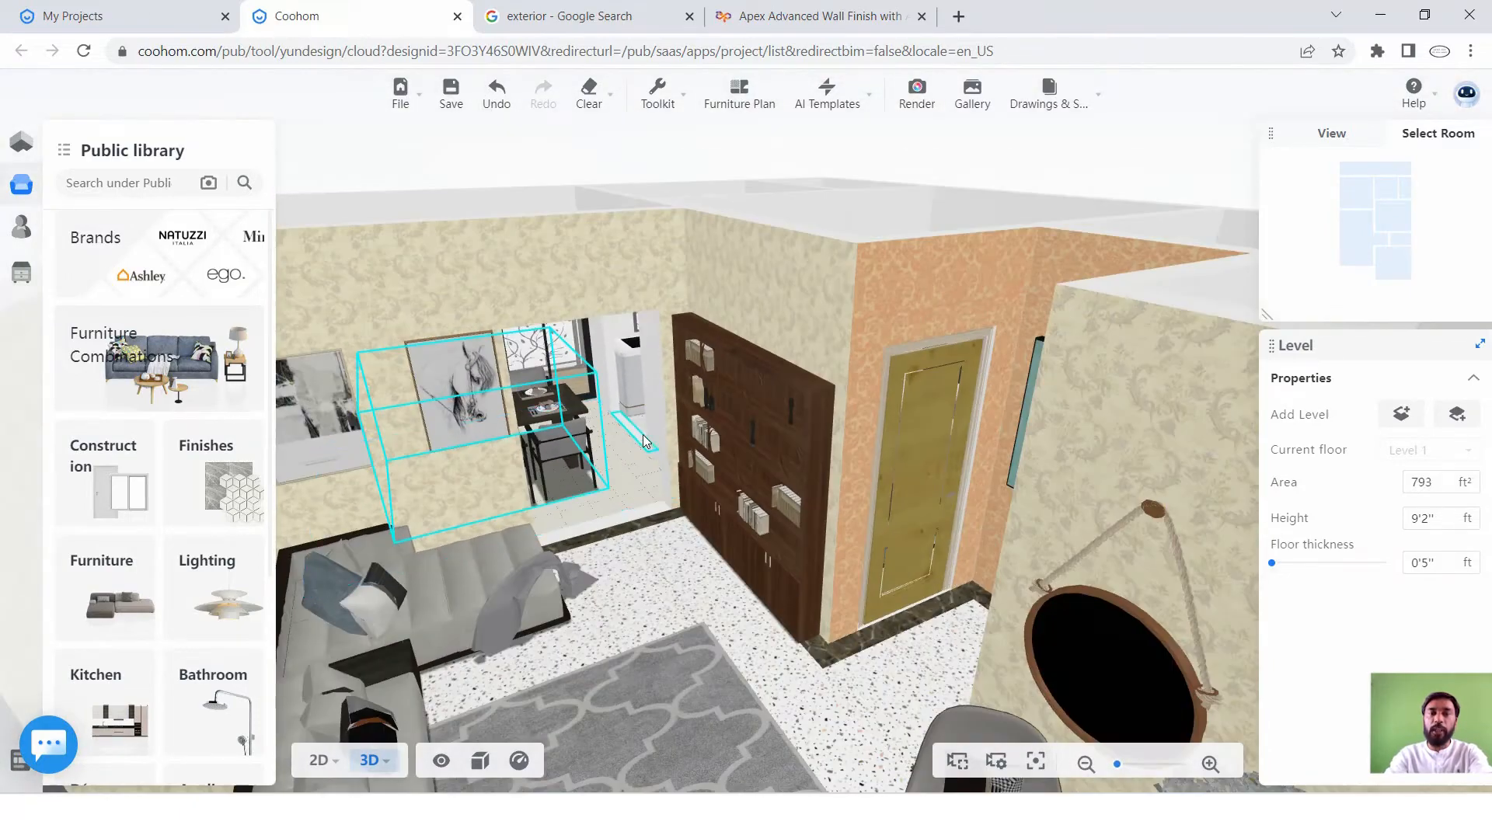
scroll(711, 538, up, 4)
drag(711, 538, 741, 510)
Inspect the wall behind the bookcase, the living room floor and the single door by selecting each one.
click(822, 238)
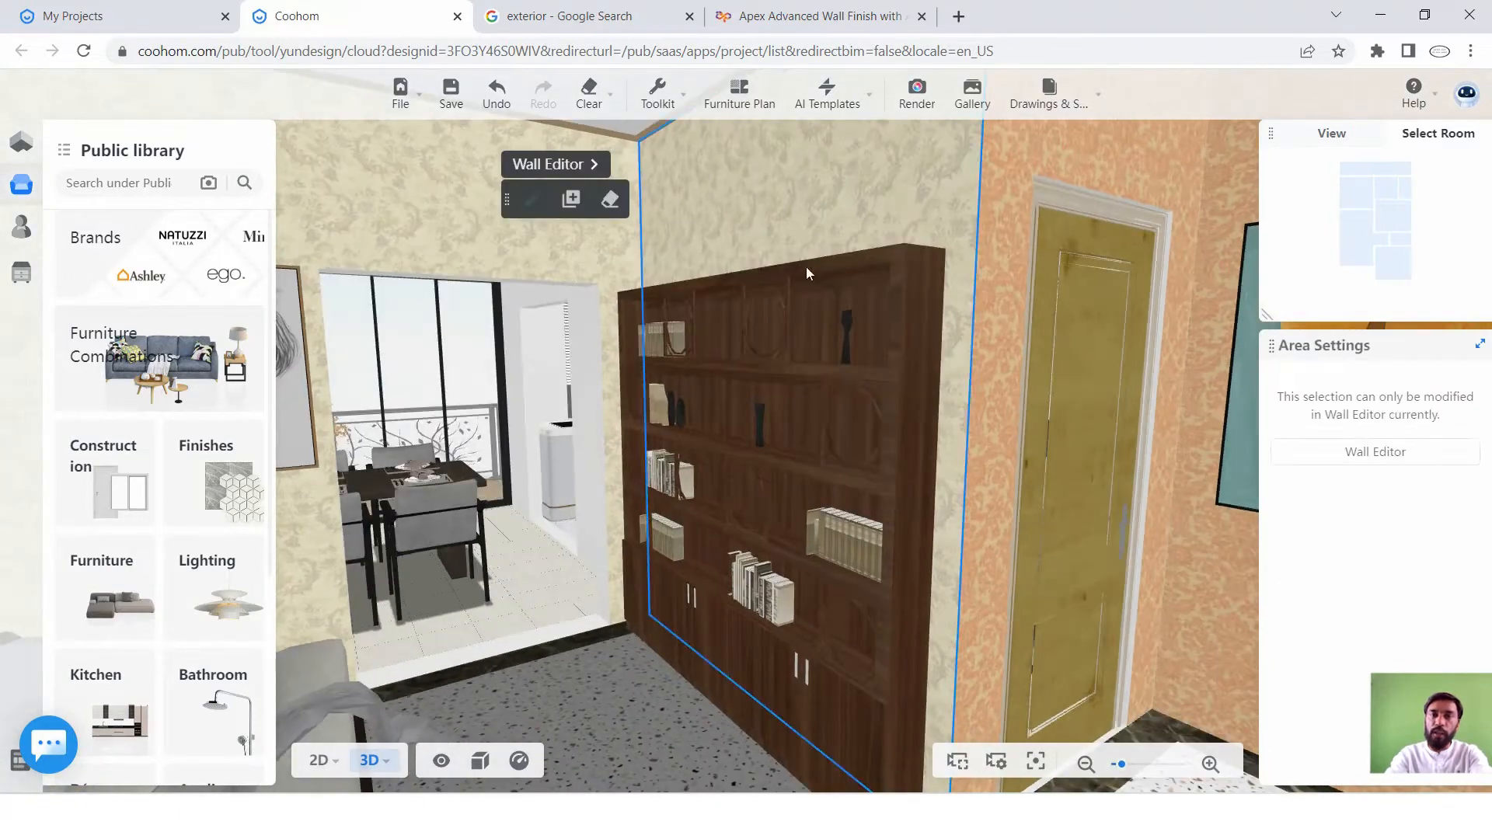
click(581, 688)
scroll(697, 555, down, 3)
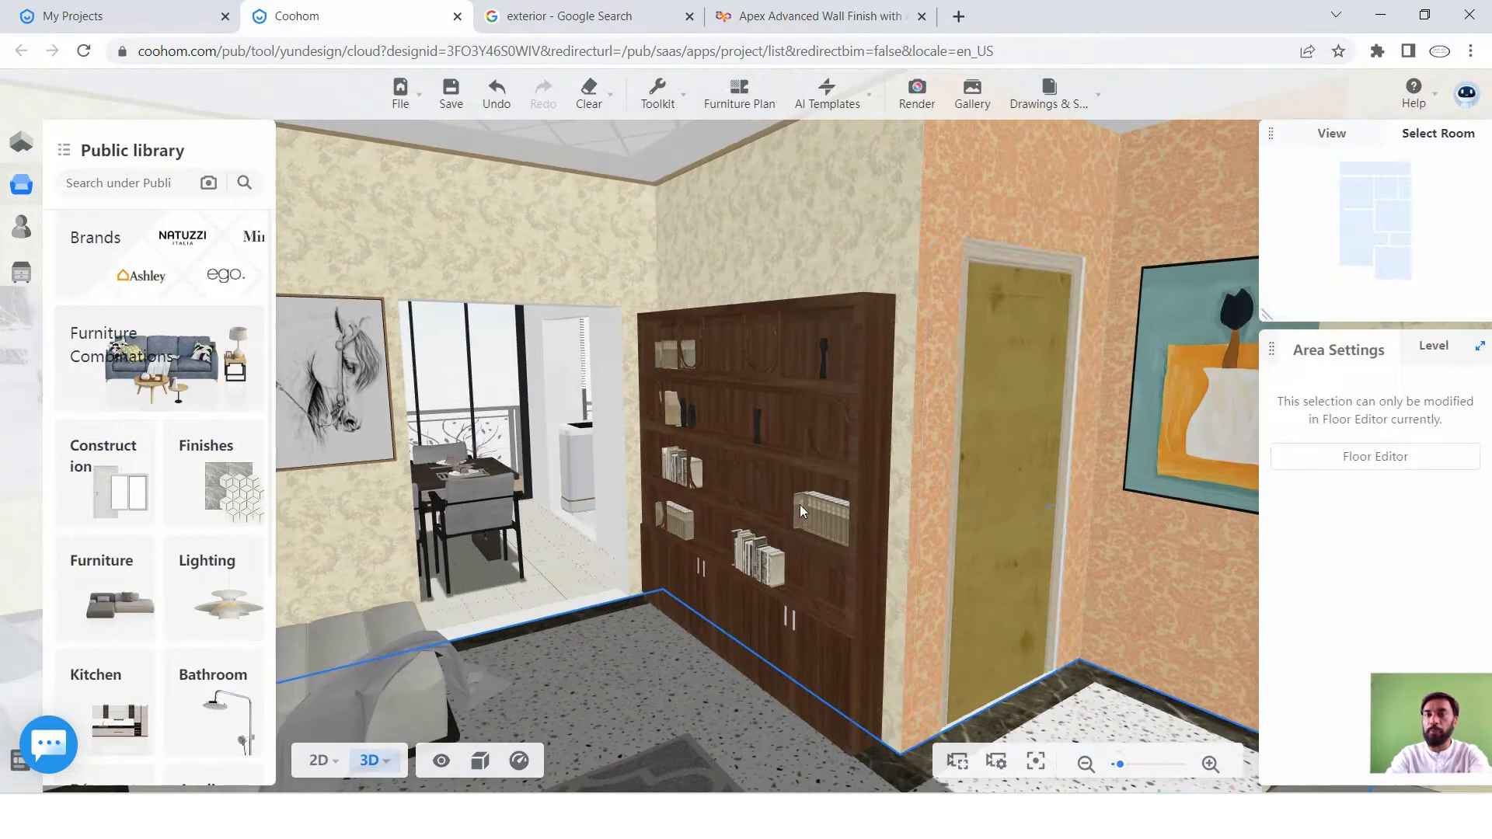
click(1028, 414)
drag(714, 513, 702, 507)
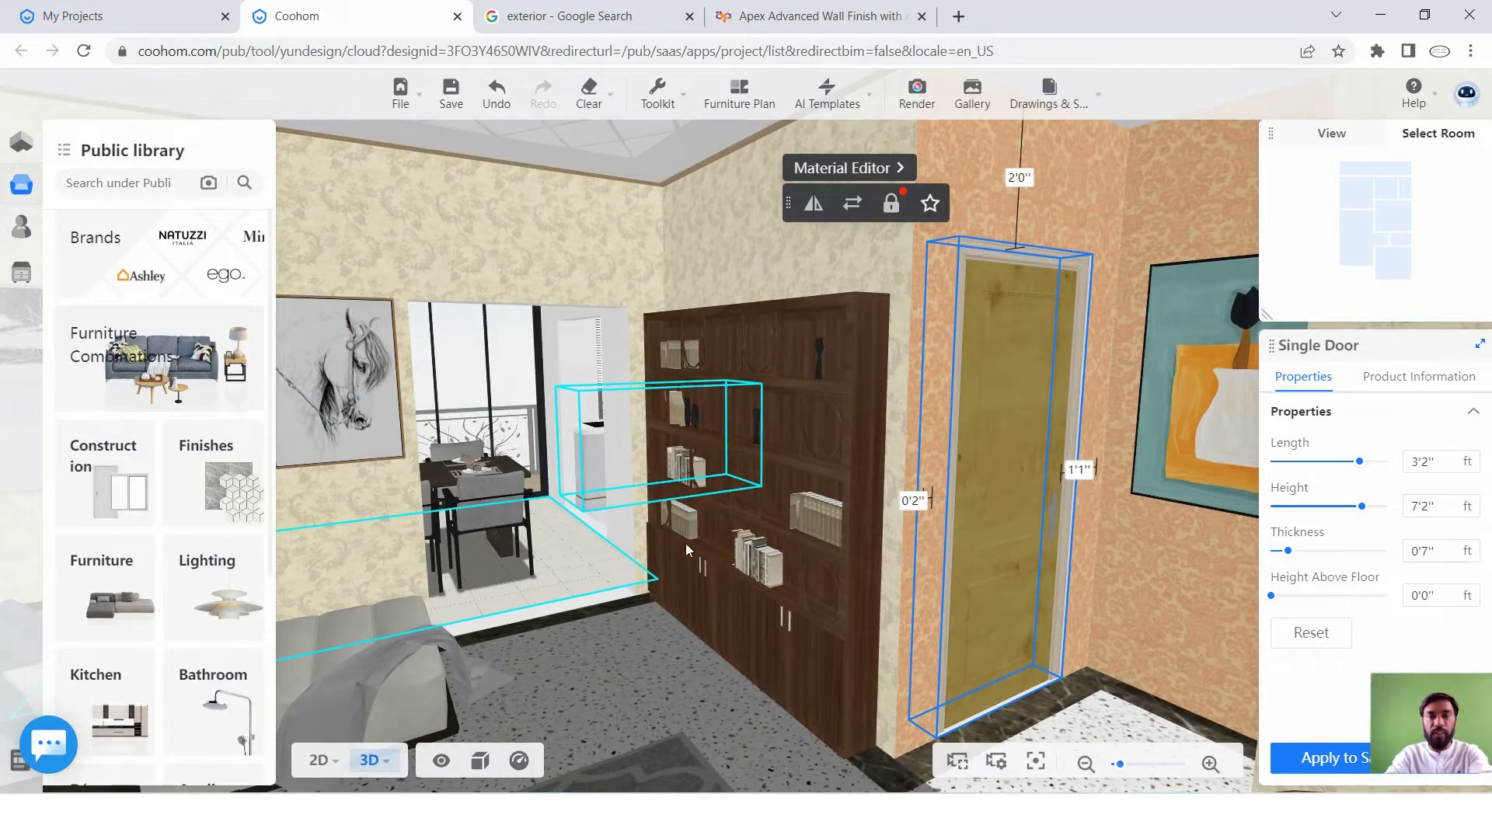
scroll(566, 564, up, 3)
scroll(730, 555, down, 5)
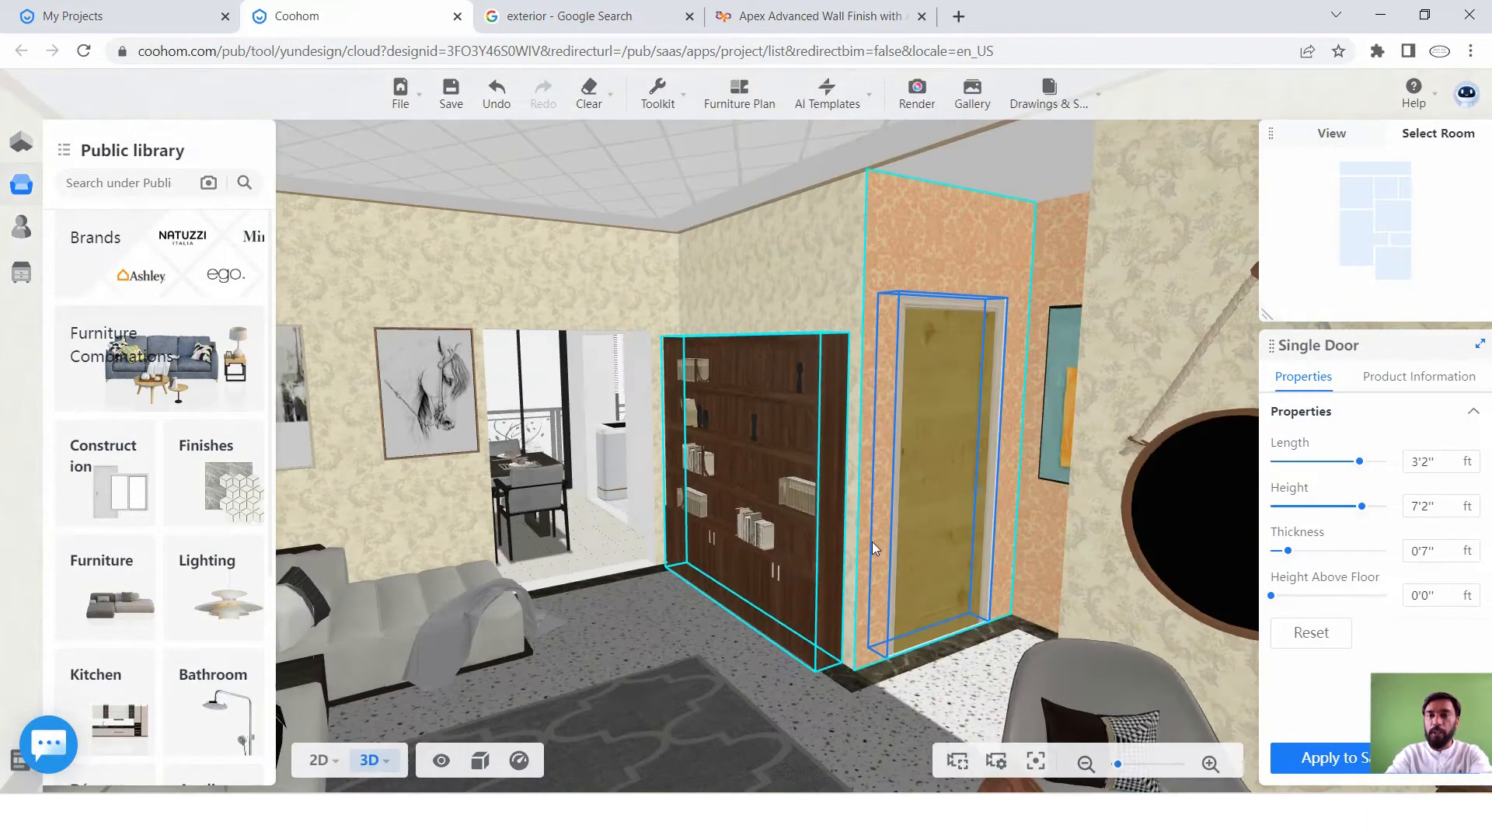
Inspect the bedroom's unfinished walls around its two doors, selecting the door wall and the adjoining plain wall.
scroll(886, 555, up, 2)
drag(847, 550, 673, 563)
scroll(497, 563, up, 2)
scroll(493, 562, up, 2)
scroll(589, 586, down, 5)
scroll(866, 493, down, 4)
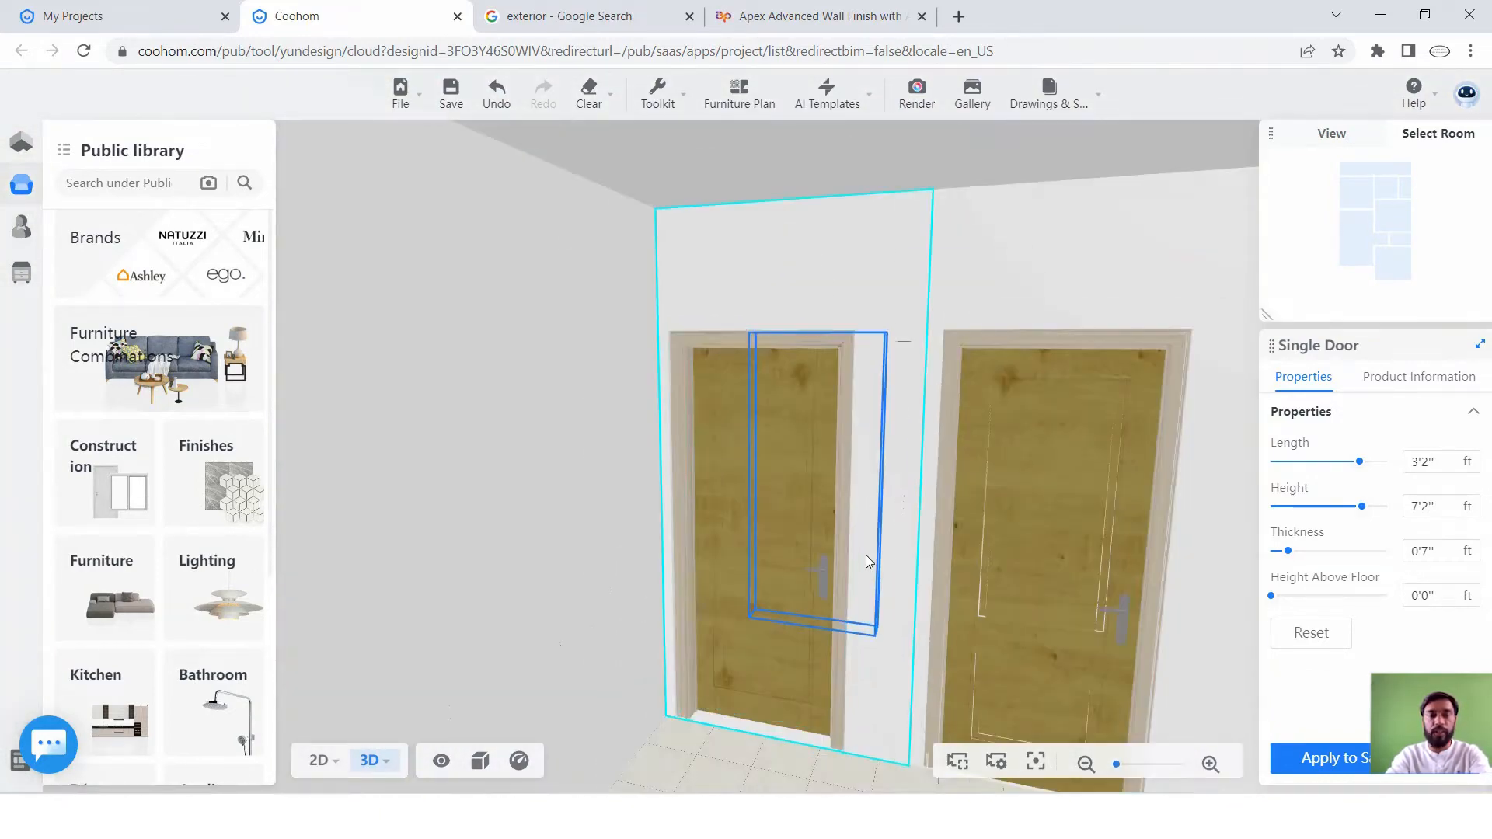
drag(865, 555, 822, 399)
drag(778, 558, 729, 578)
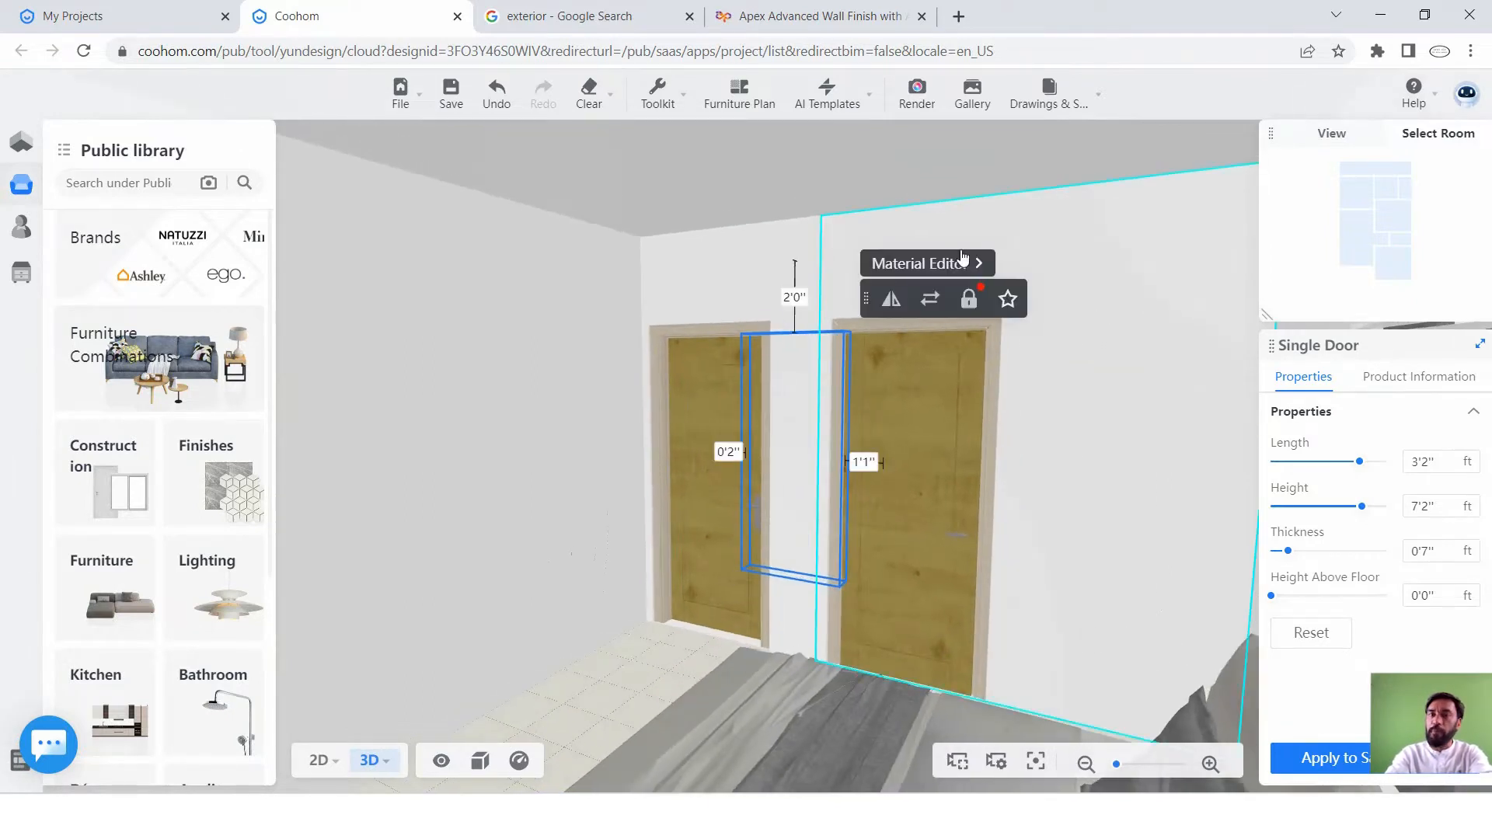
click(1055, 296)
mouse_move(1070, 314)
mouse_down()
mouse_move(1066, 326)
mouse_move(1102, 334)
mouse_move(1026, 334)
mouse_up()
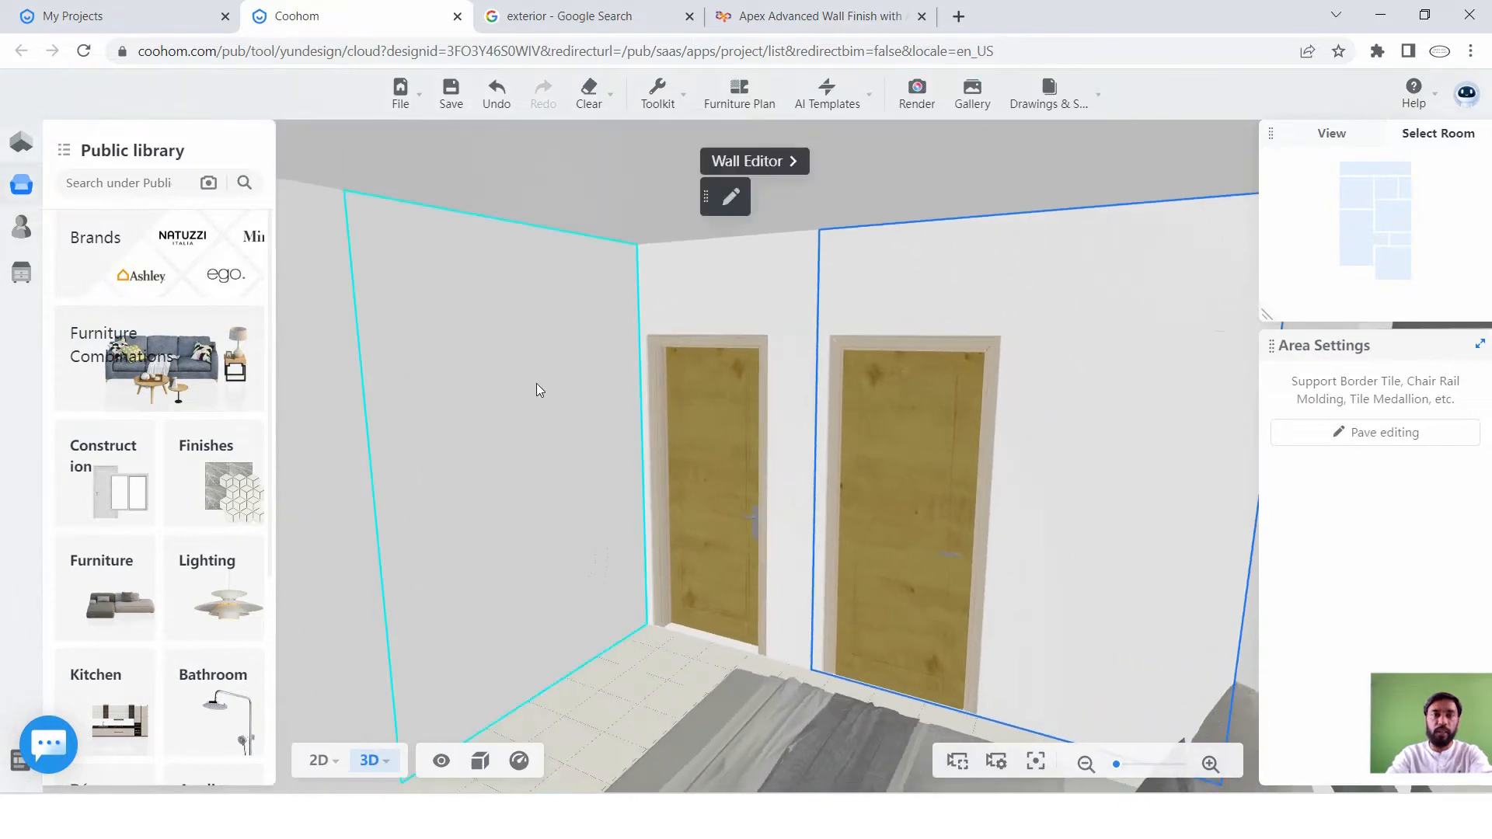
click(544, 393)
drag(666, 429, 753, 440)
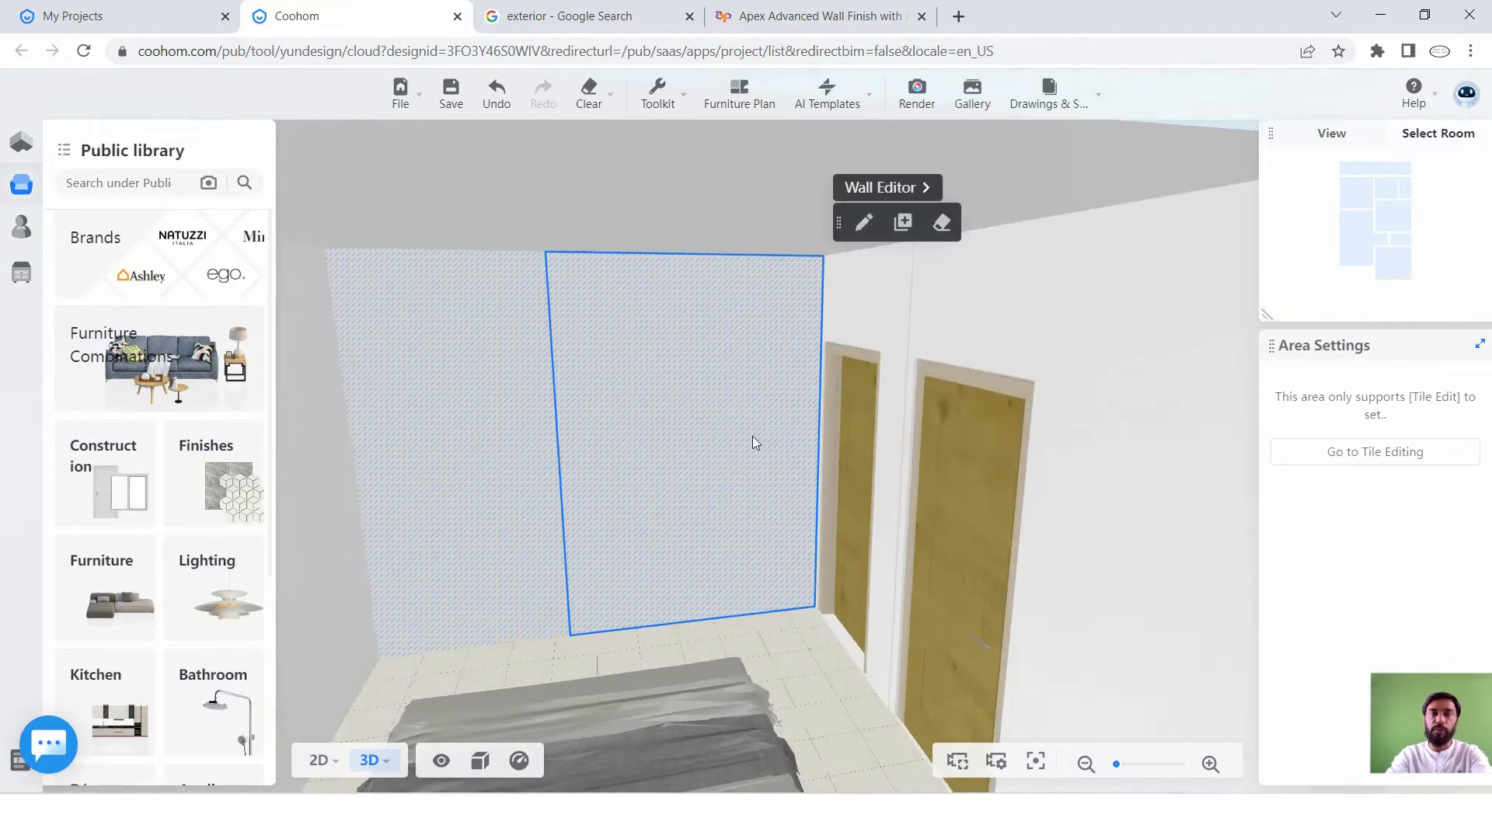
Open the bedroom wall containing the door beside the bed in the Wall Editor.
click(972, 431)
drag(972, 430, 931, 480)
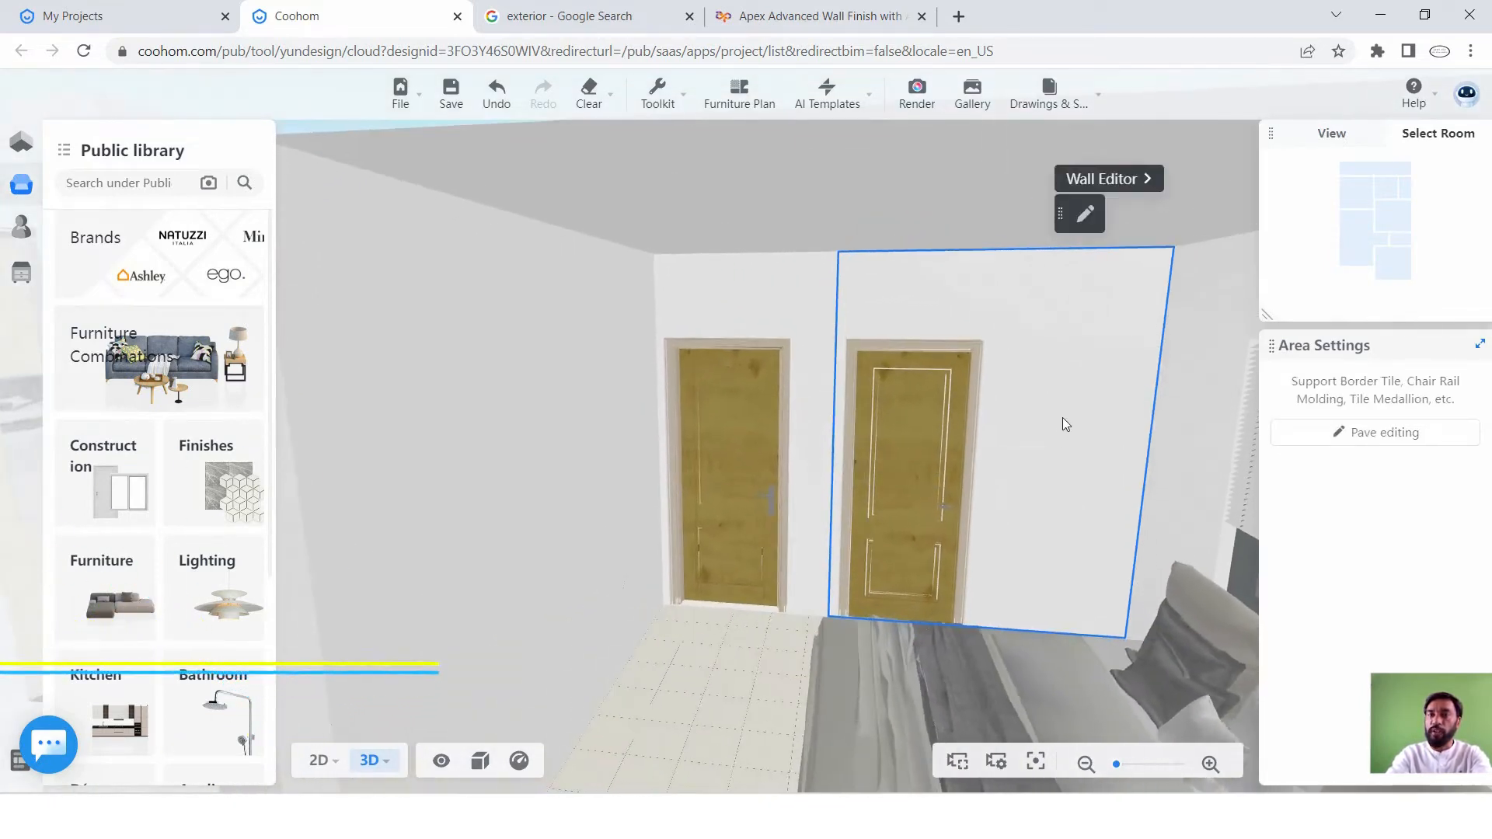
drag(1064, 422, 927, 447)
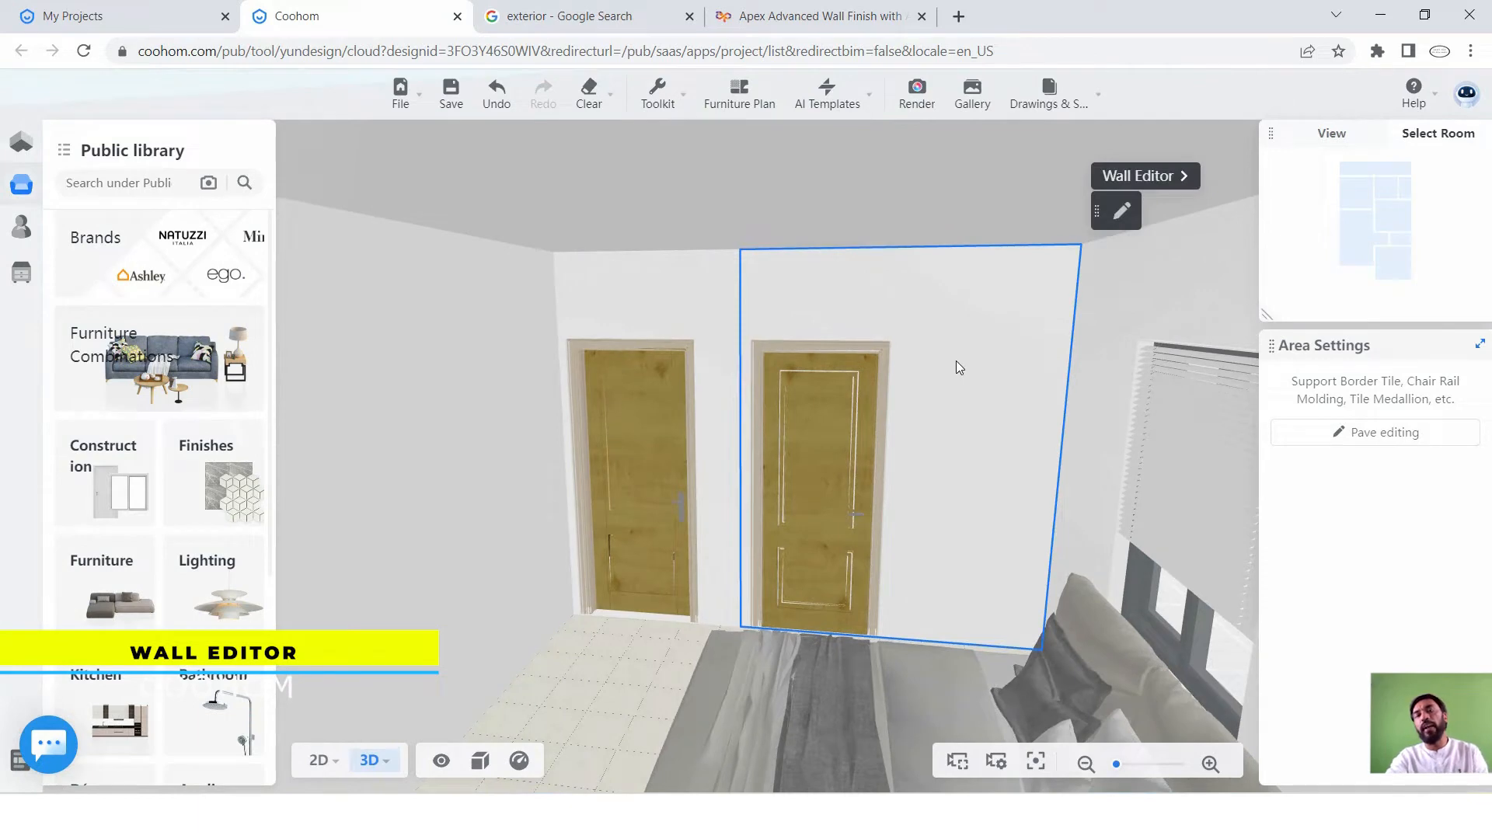
click(1135, 177)
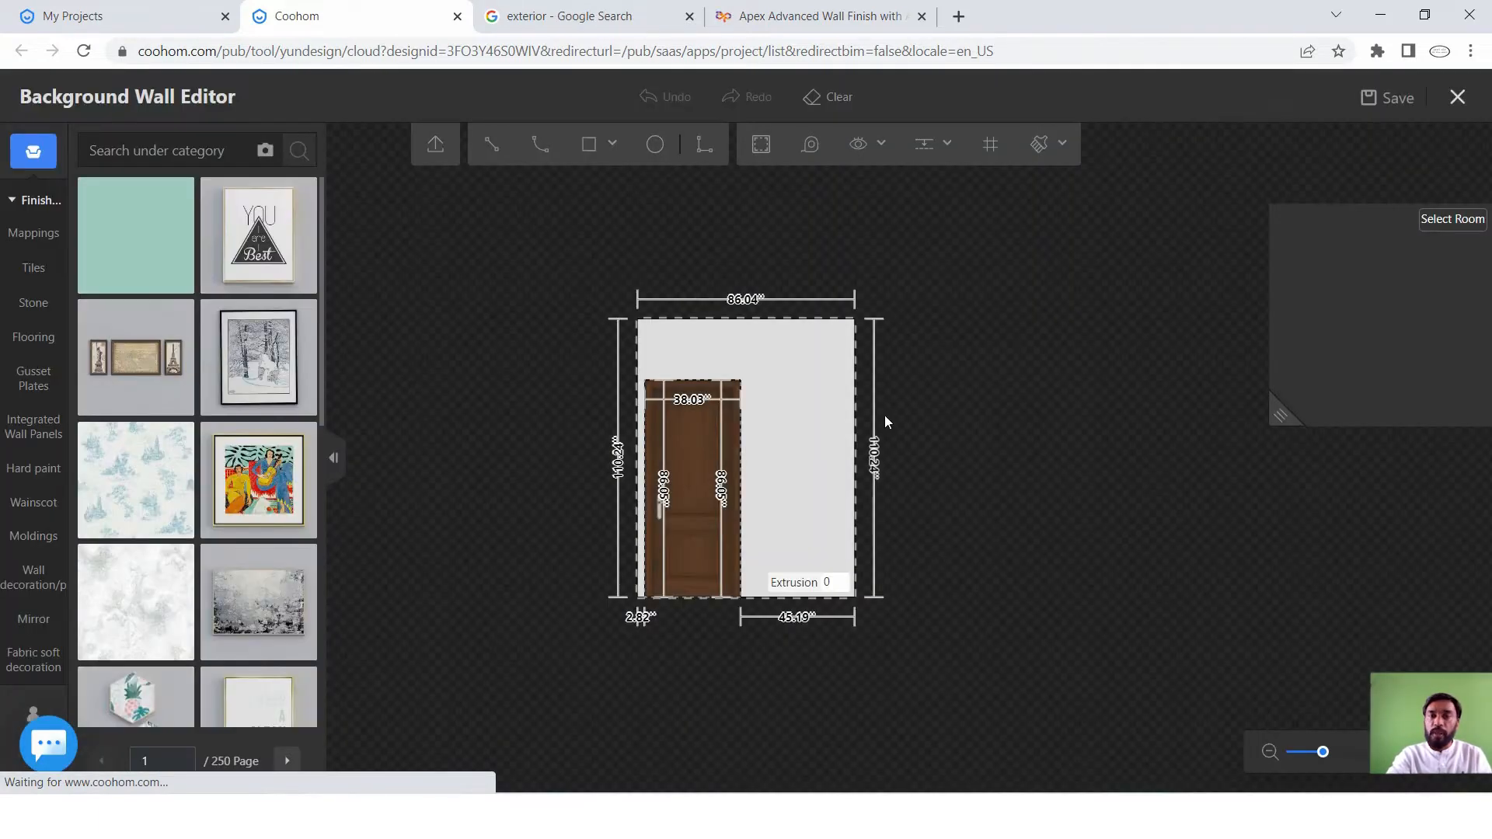
scroll(759, 423, up, 3)
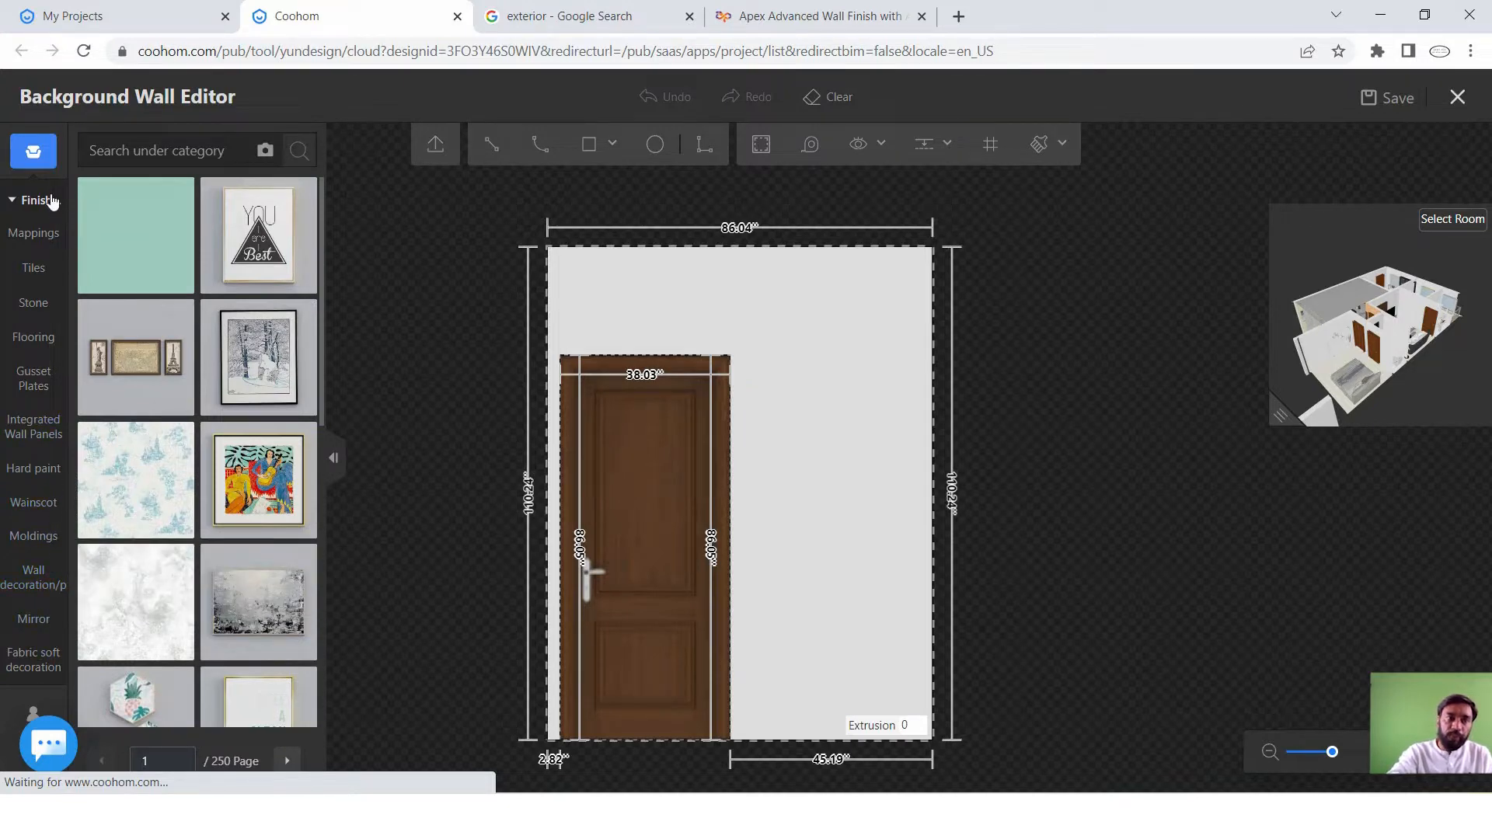
scroll(169, 467, down, 1)
scroll(167, 459, up, 1)
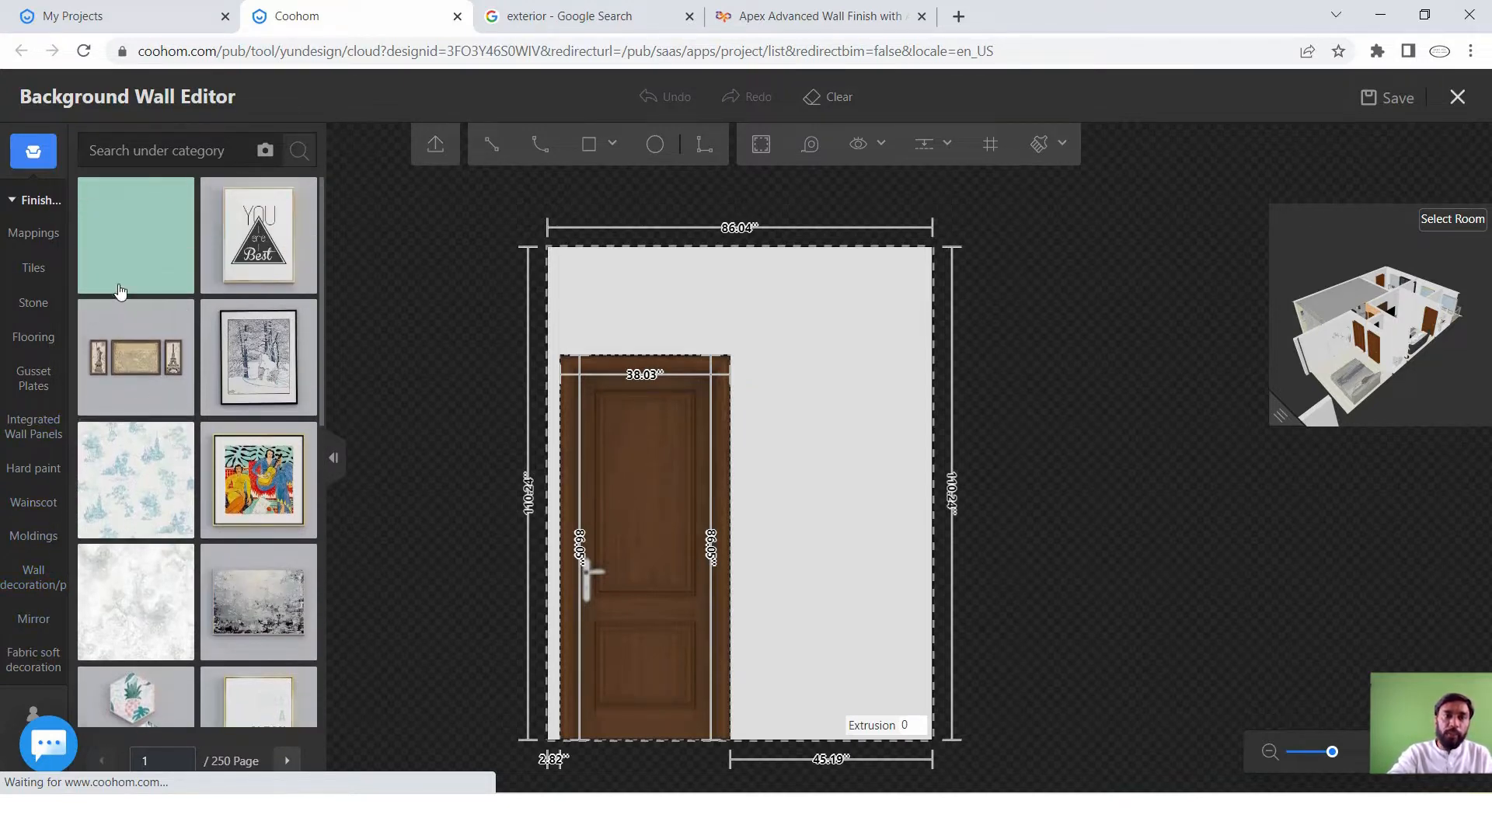
Cover the wall around the door with the plain mint green finish and select that area.
click(132, 258)
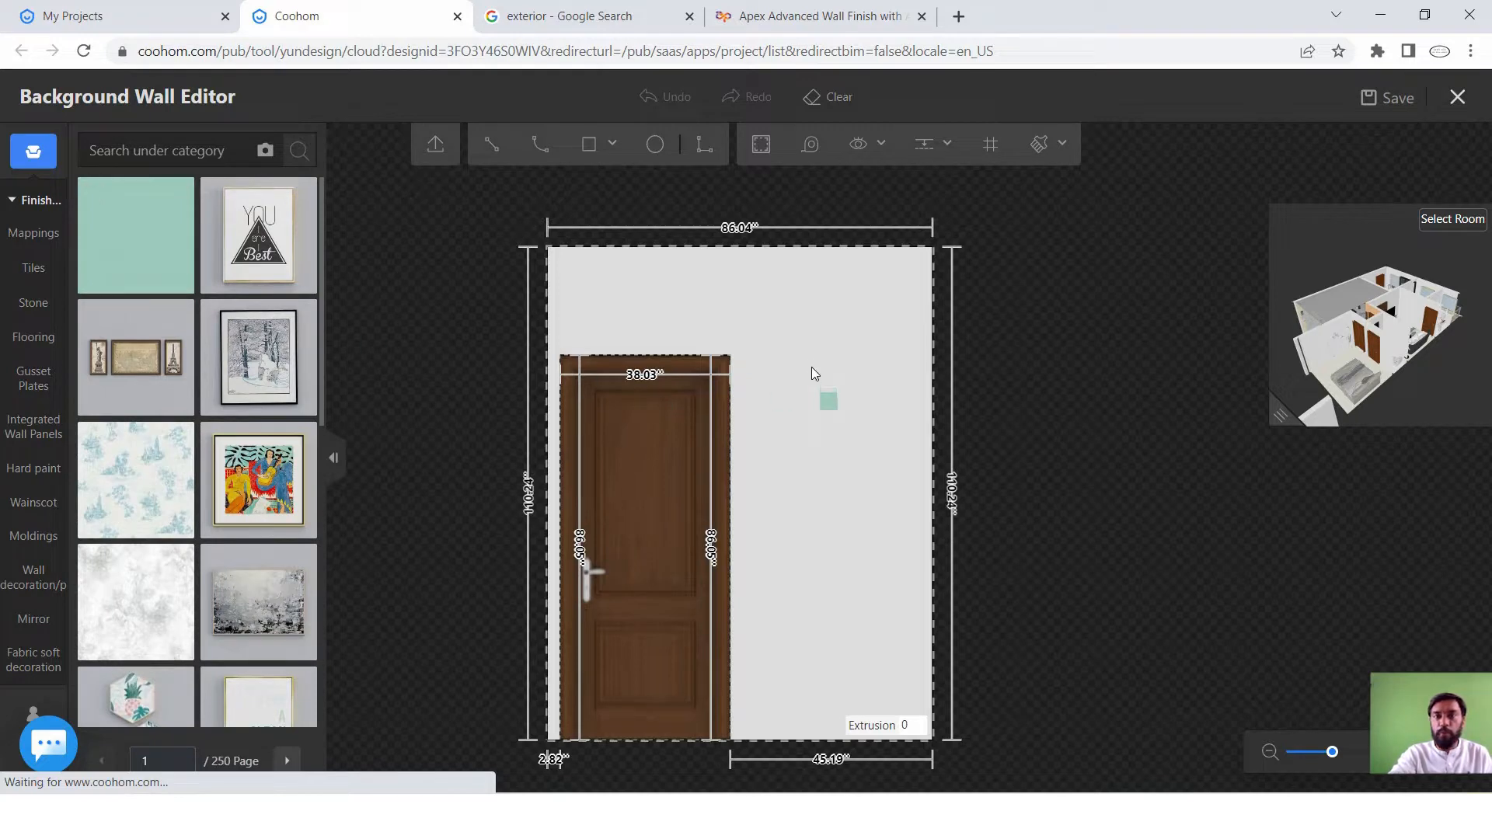
click(813, 362)
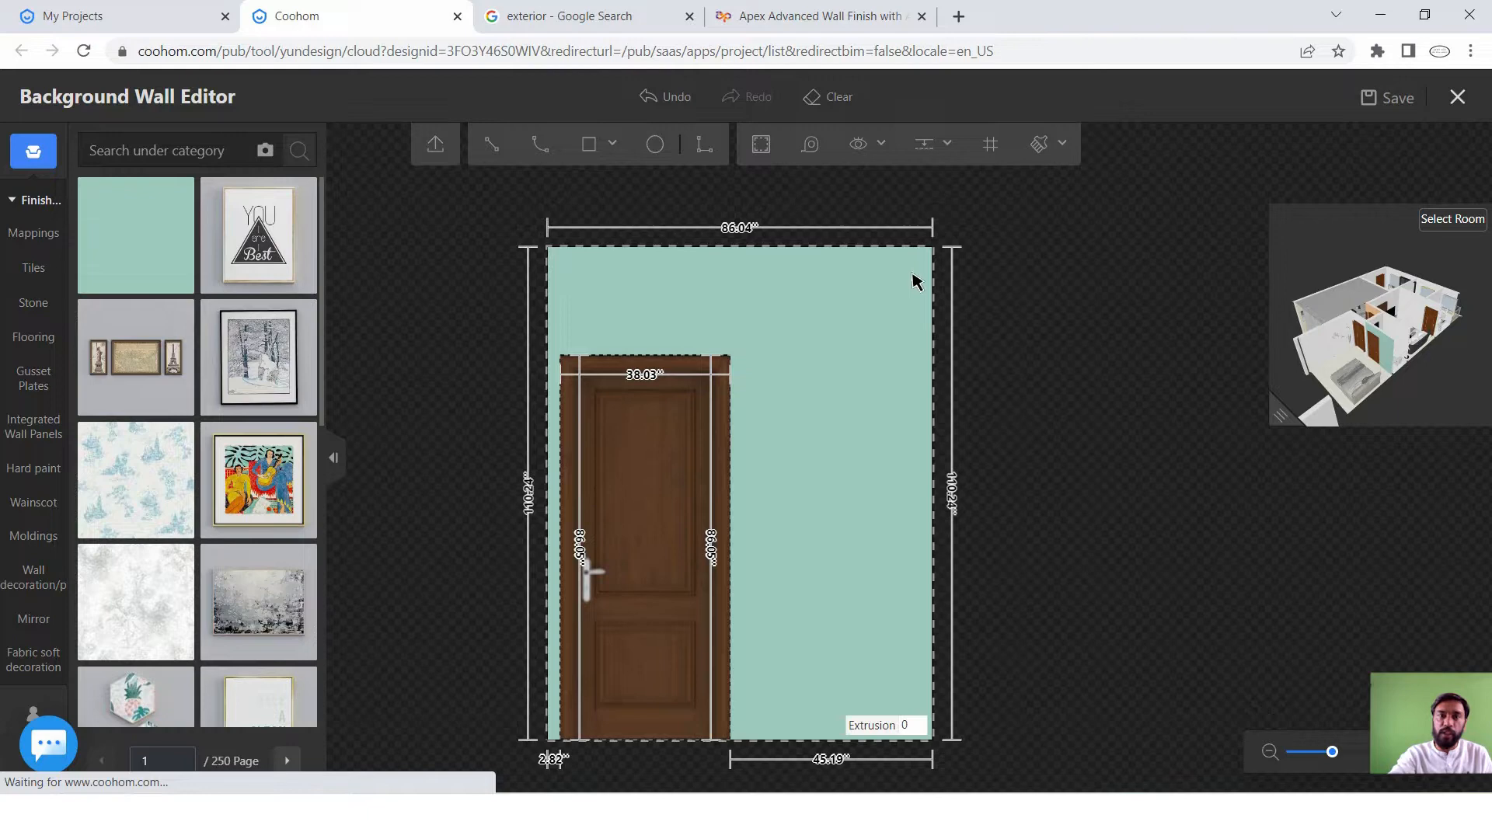
click(845, 316)
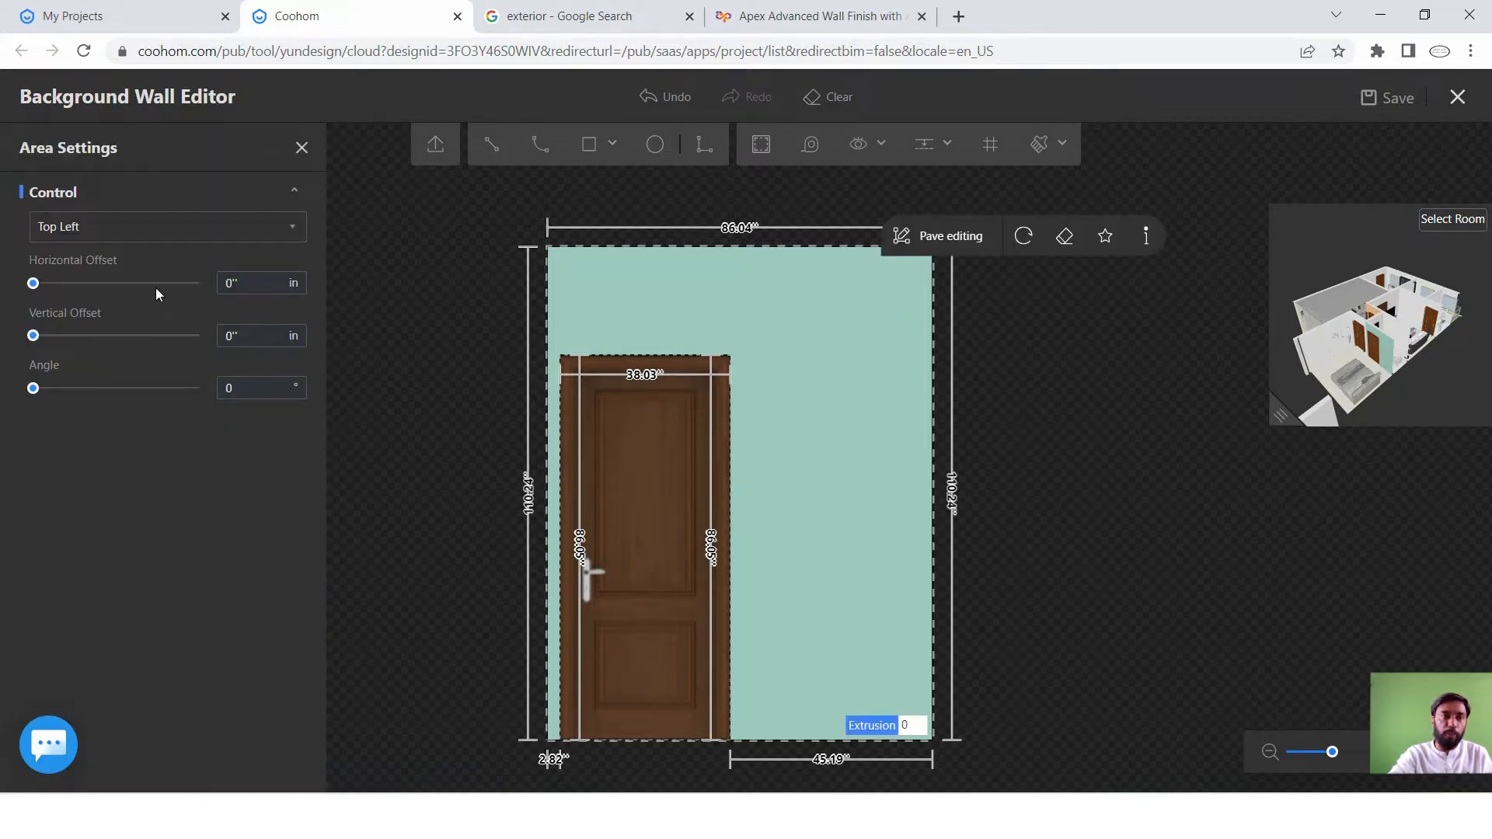
mouse_move(33, 283)
mouse_down()
mouse_move(160, 283)
mouse_move(33, 283)
mouse_up()
mouse_move(32, 336)
mouse_down()
mouse_move(163, 336)
mouse_move(32, 336)
mouse_up()
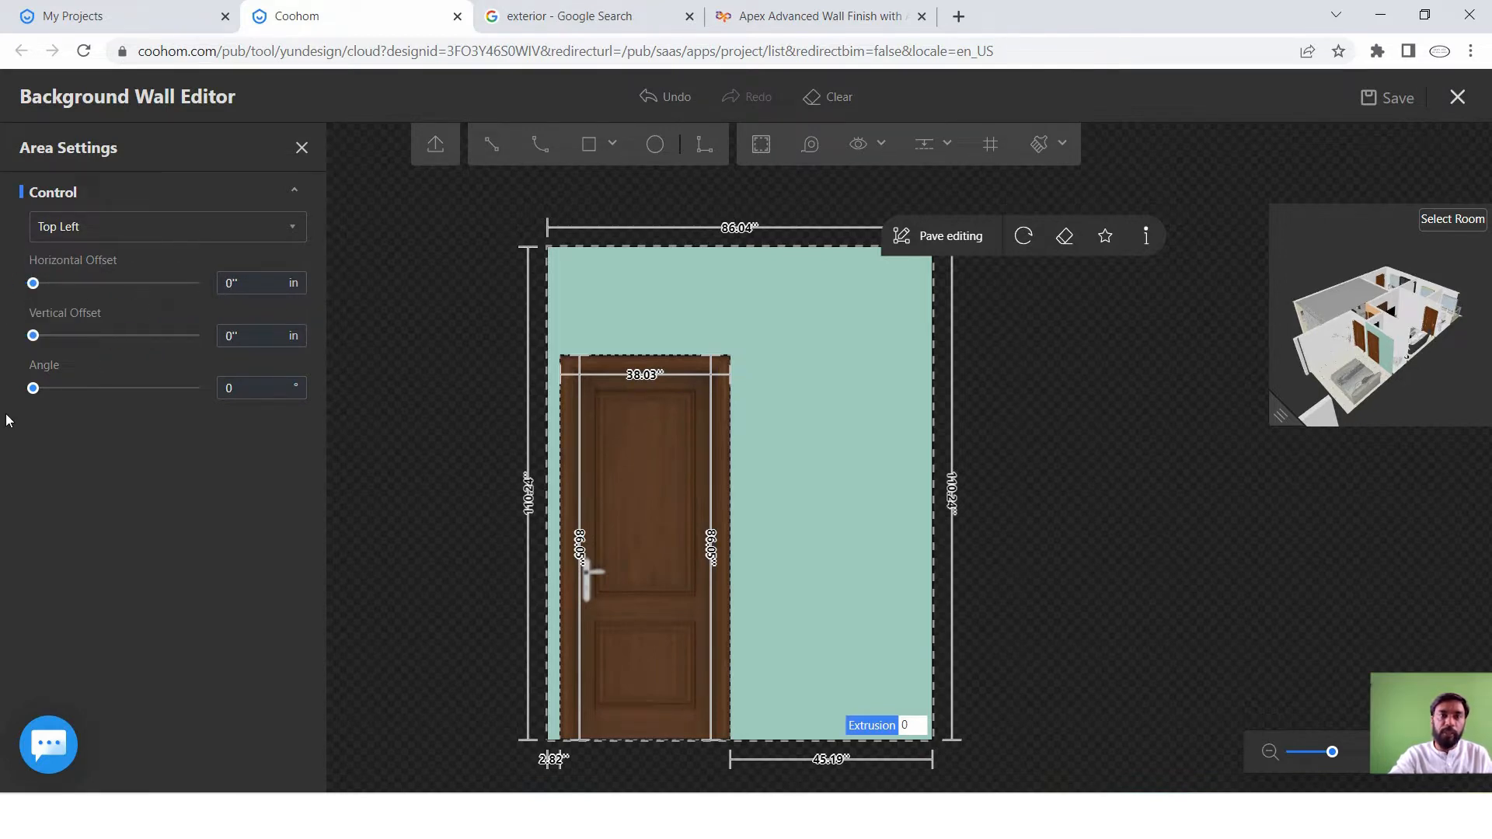
Set the green finish's control point to Bottom Right and close its area settings.
click(167, 228)
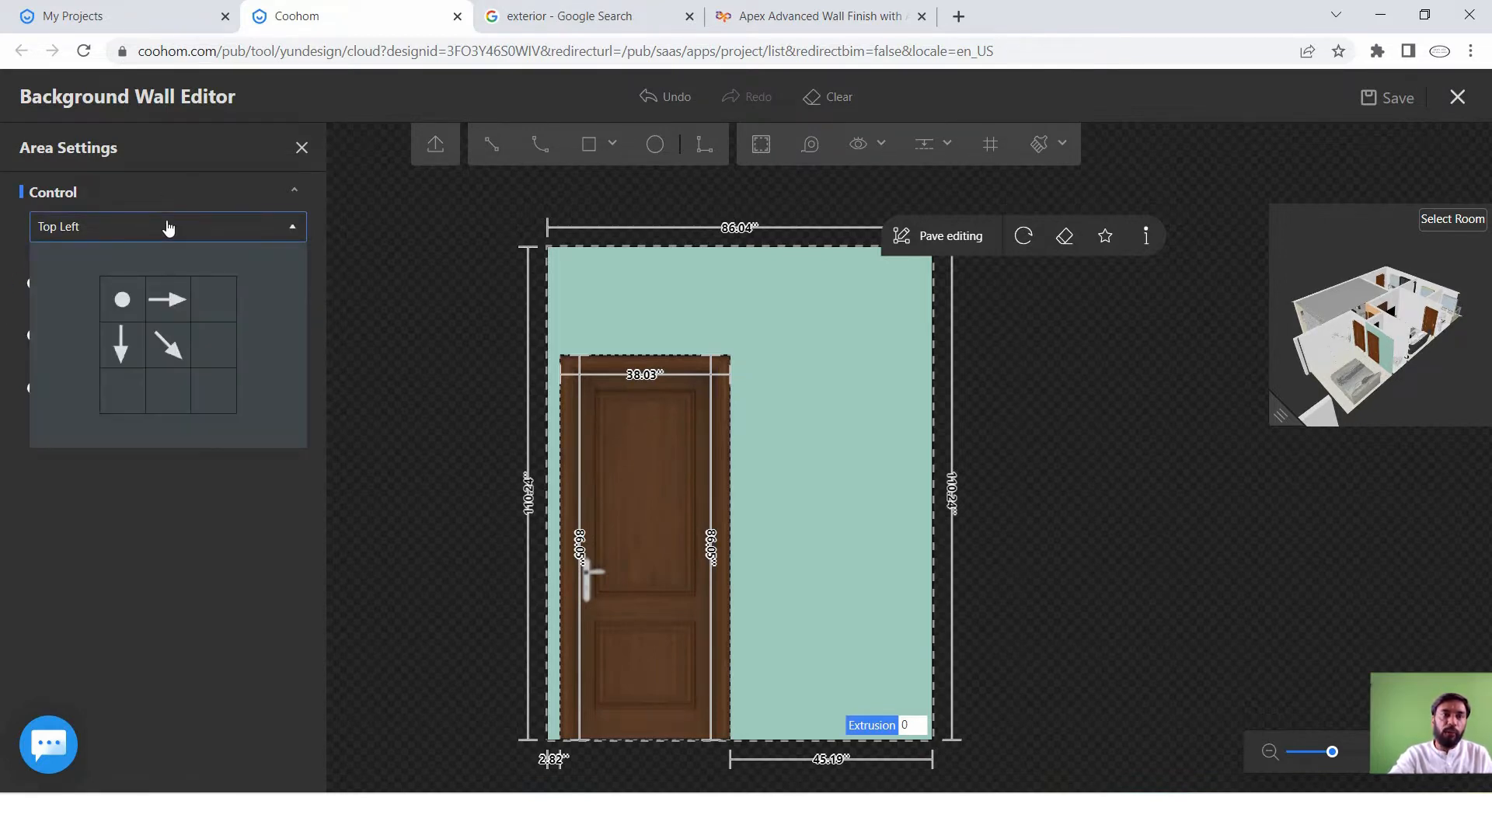
click(217, 392)
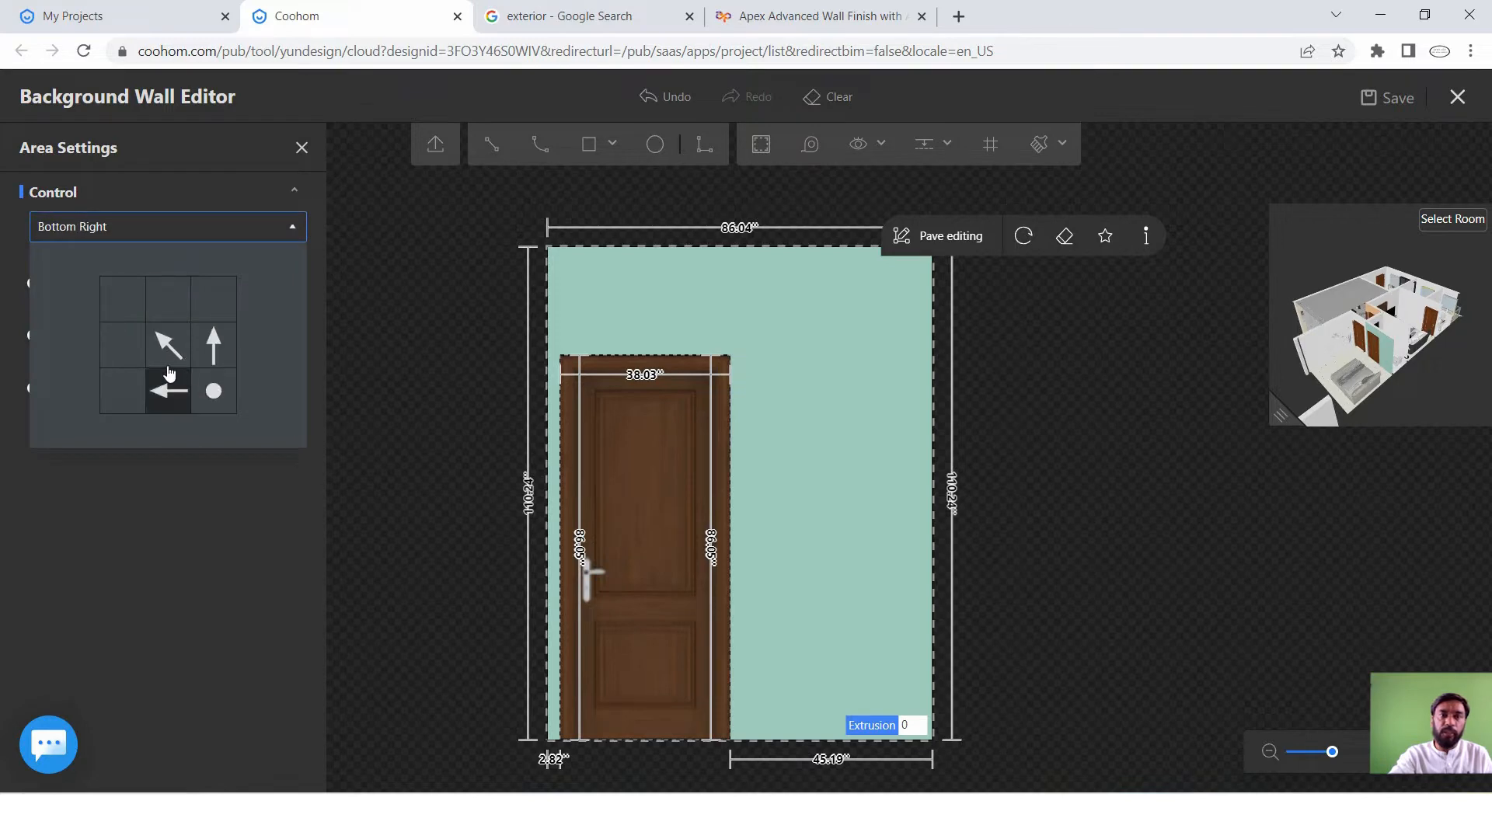
click(174, 510)
click(861, 425)
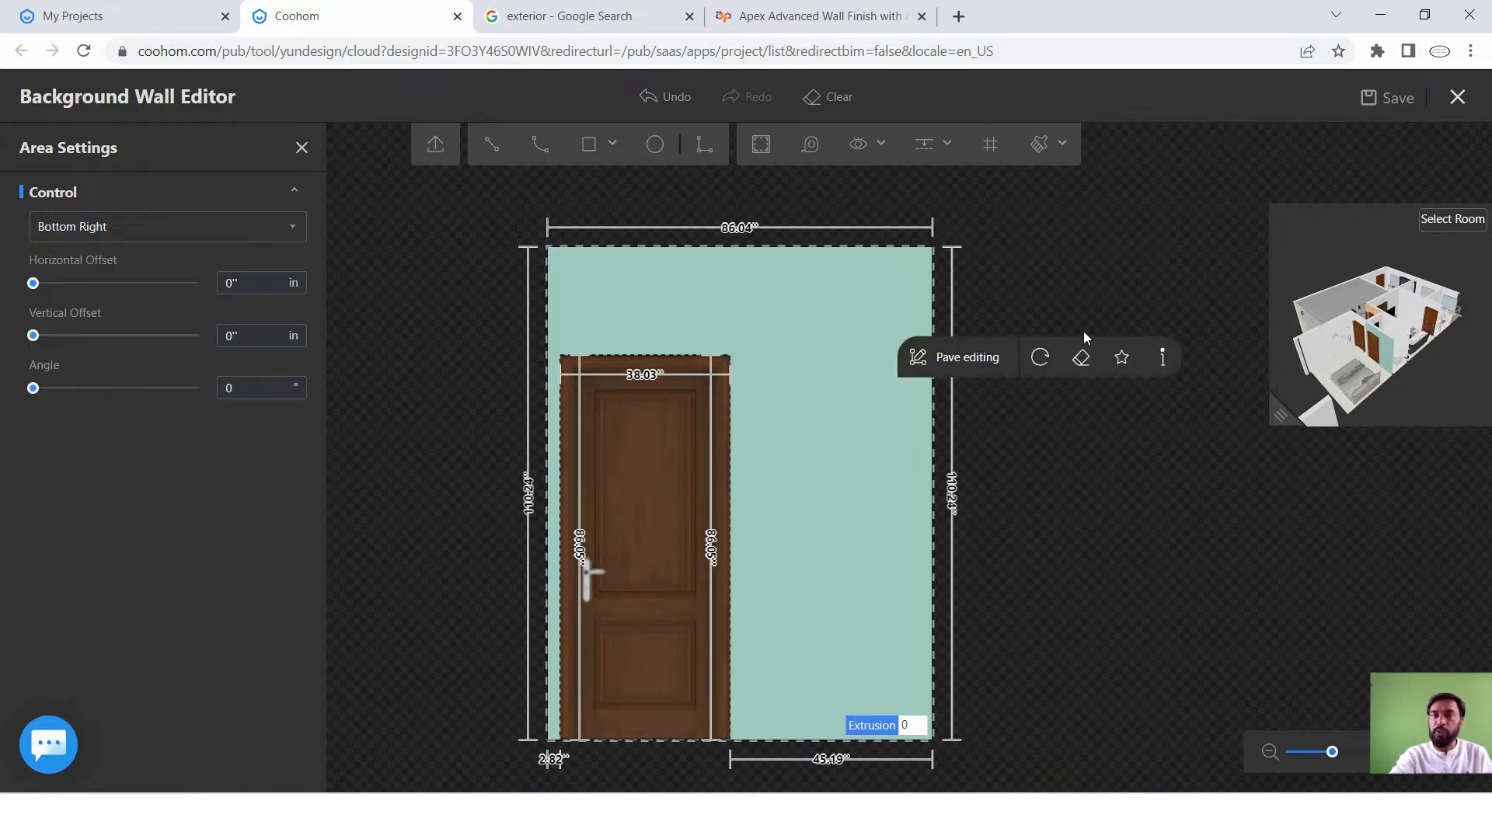
click(830, 185)
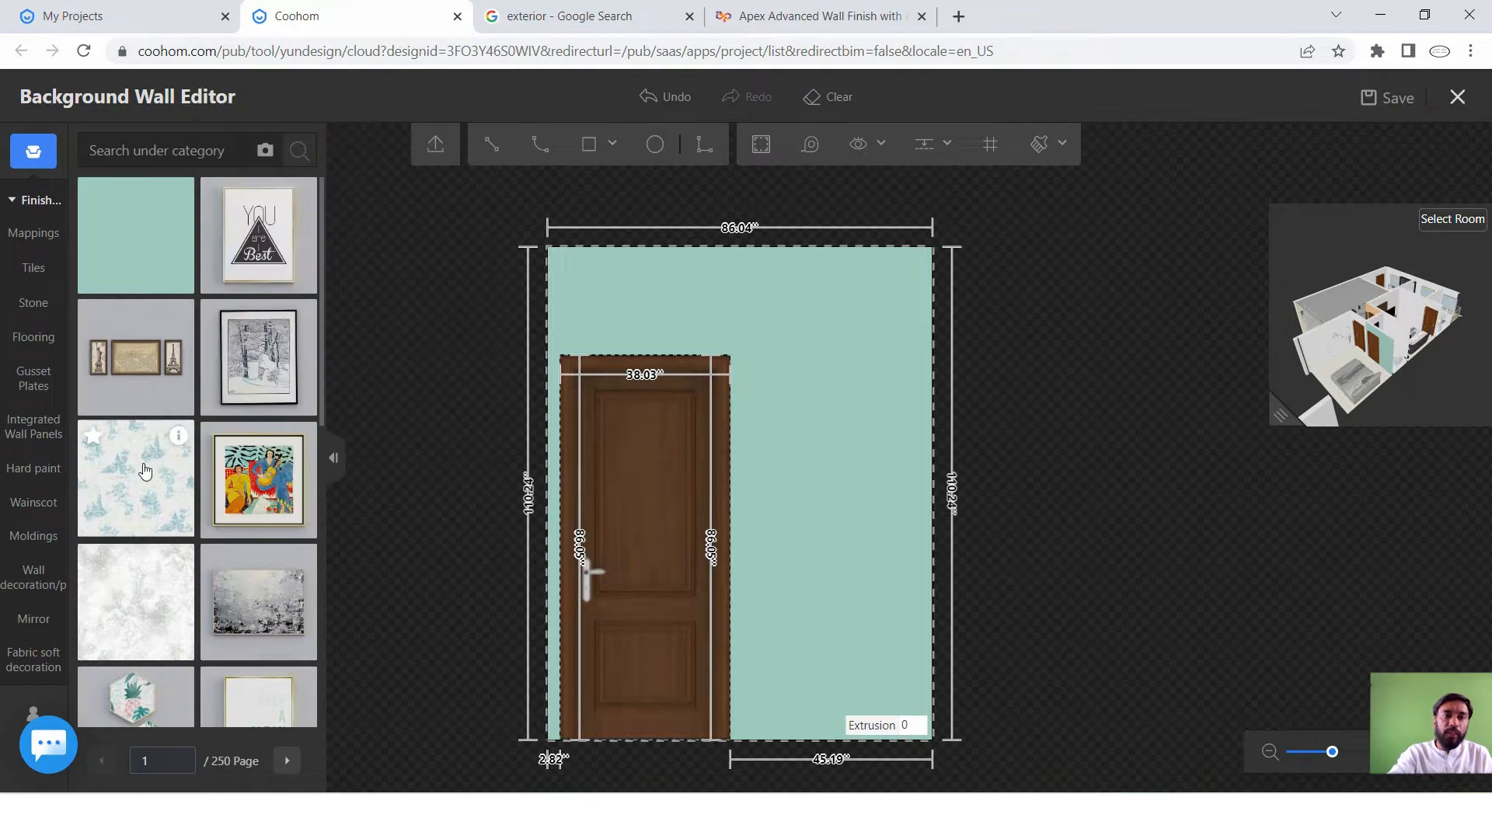
Apply the blue-patterned white wallpaper to the wall around the door and select the papered area.
click(144, 471)
click(798, 406)
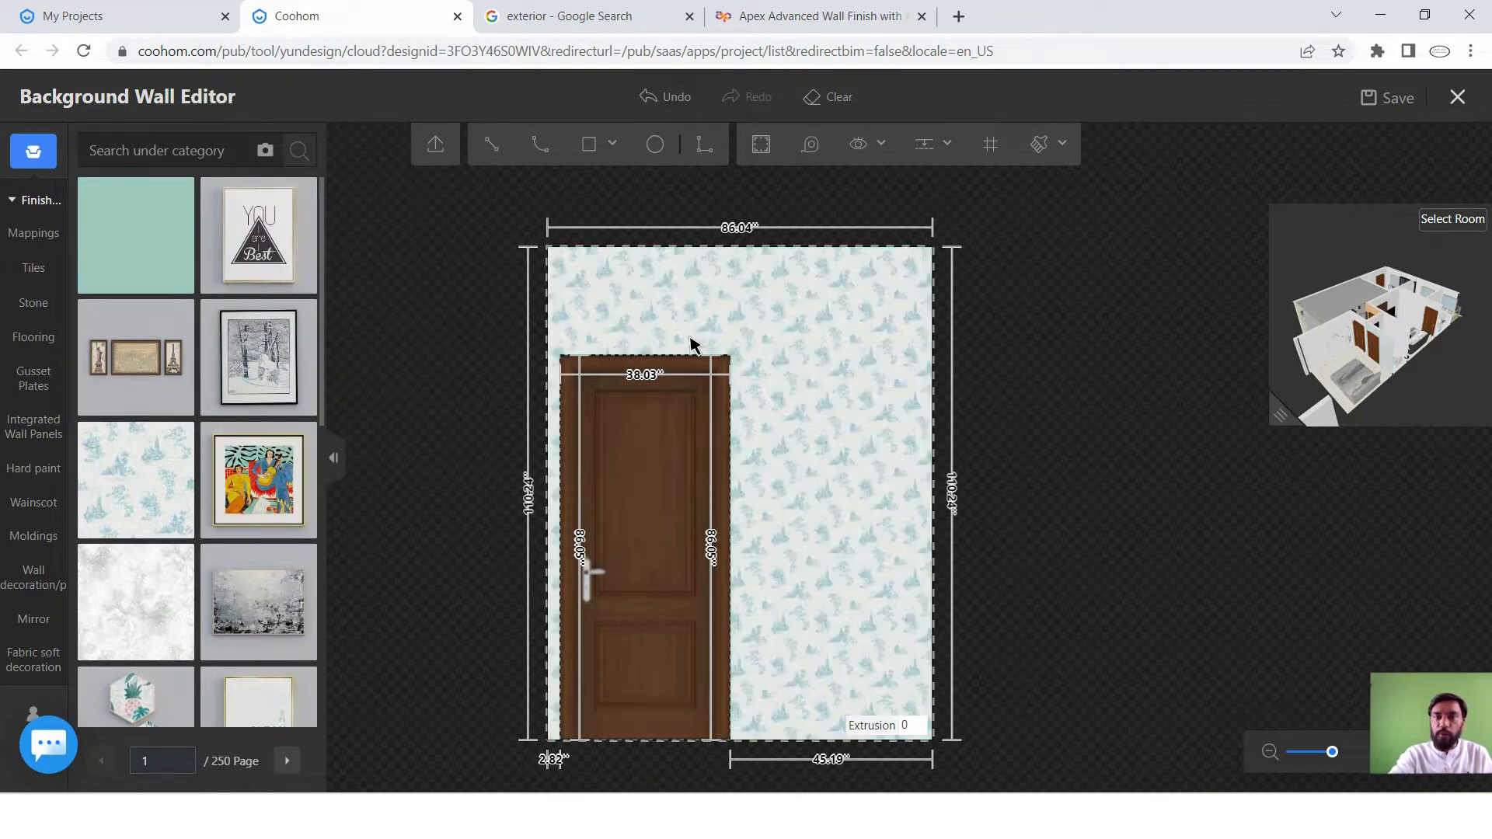
click(778, 351)
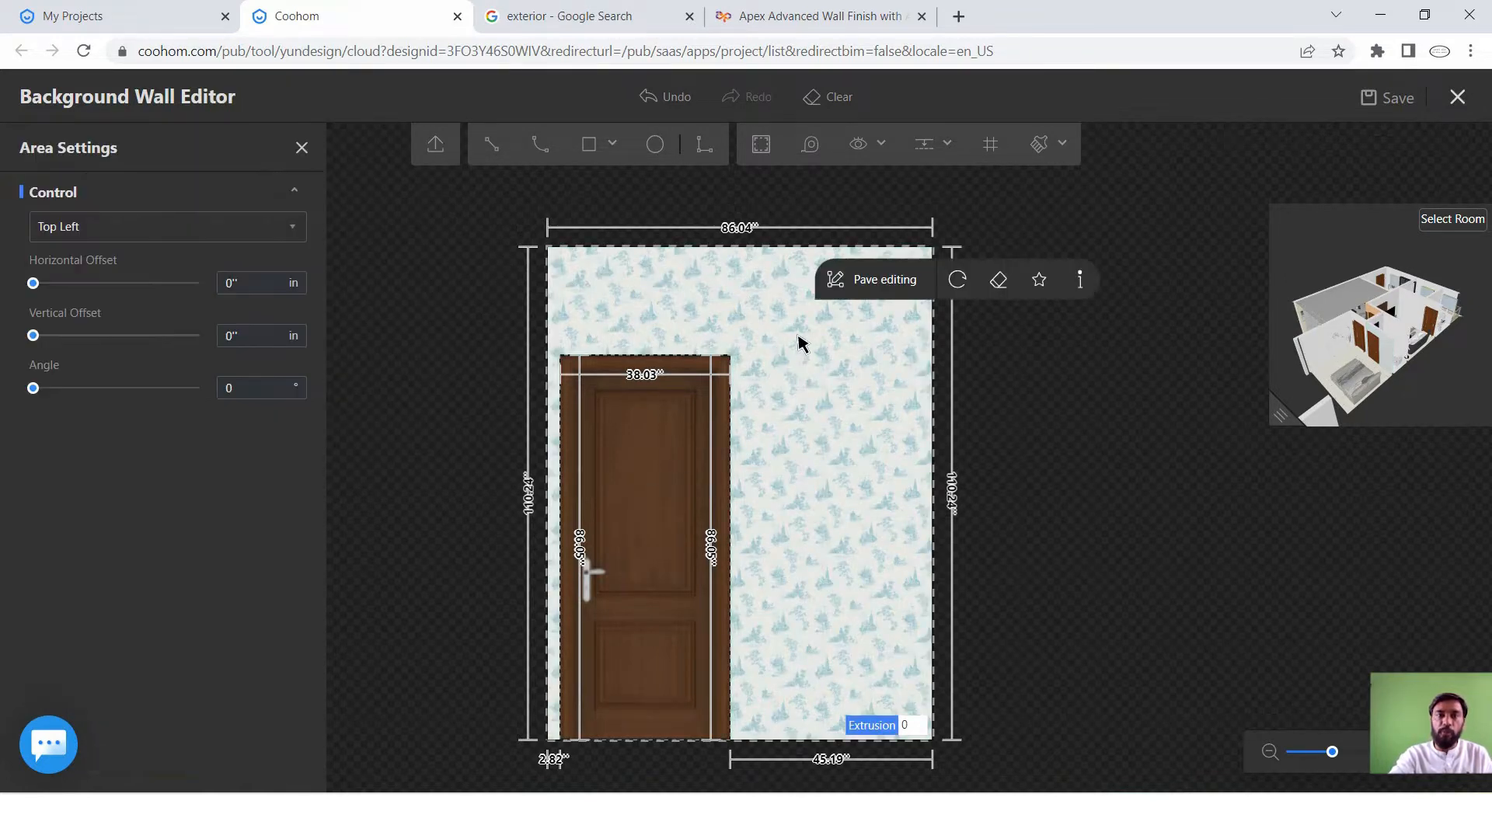
Try a 134° angle on the wallpaper pattern and reset the angle to 0°.
drag(32, 286, 94, 393)
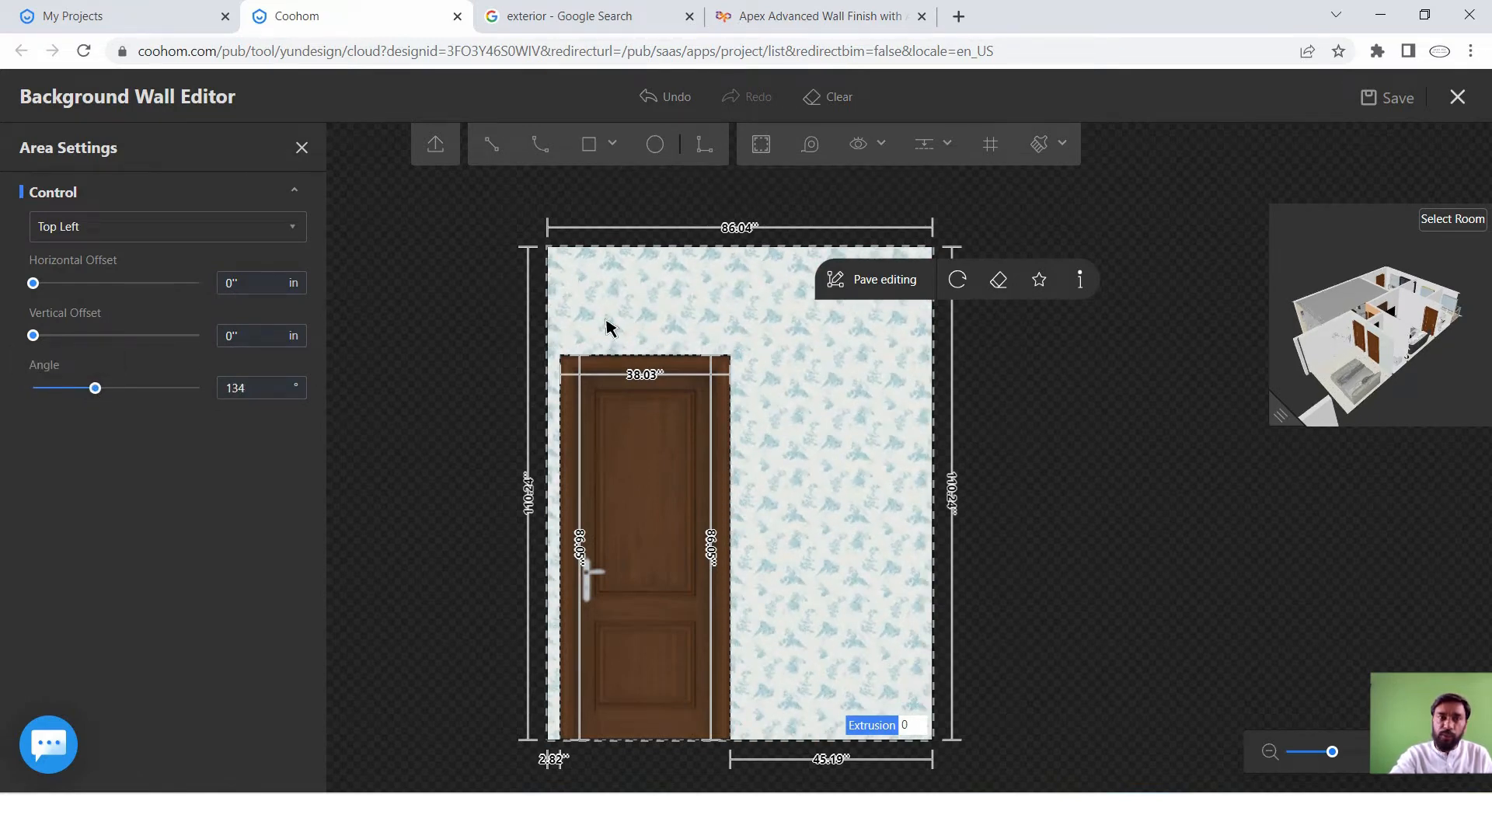
drag(95, 389, 2, 393)
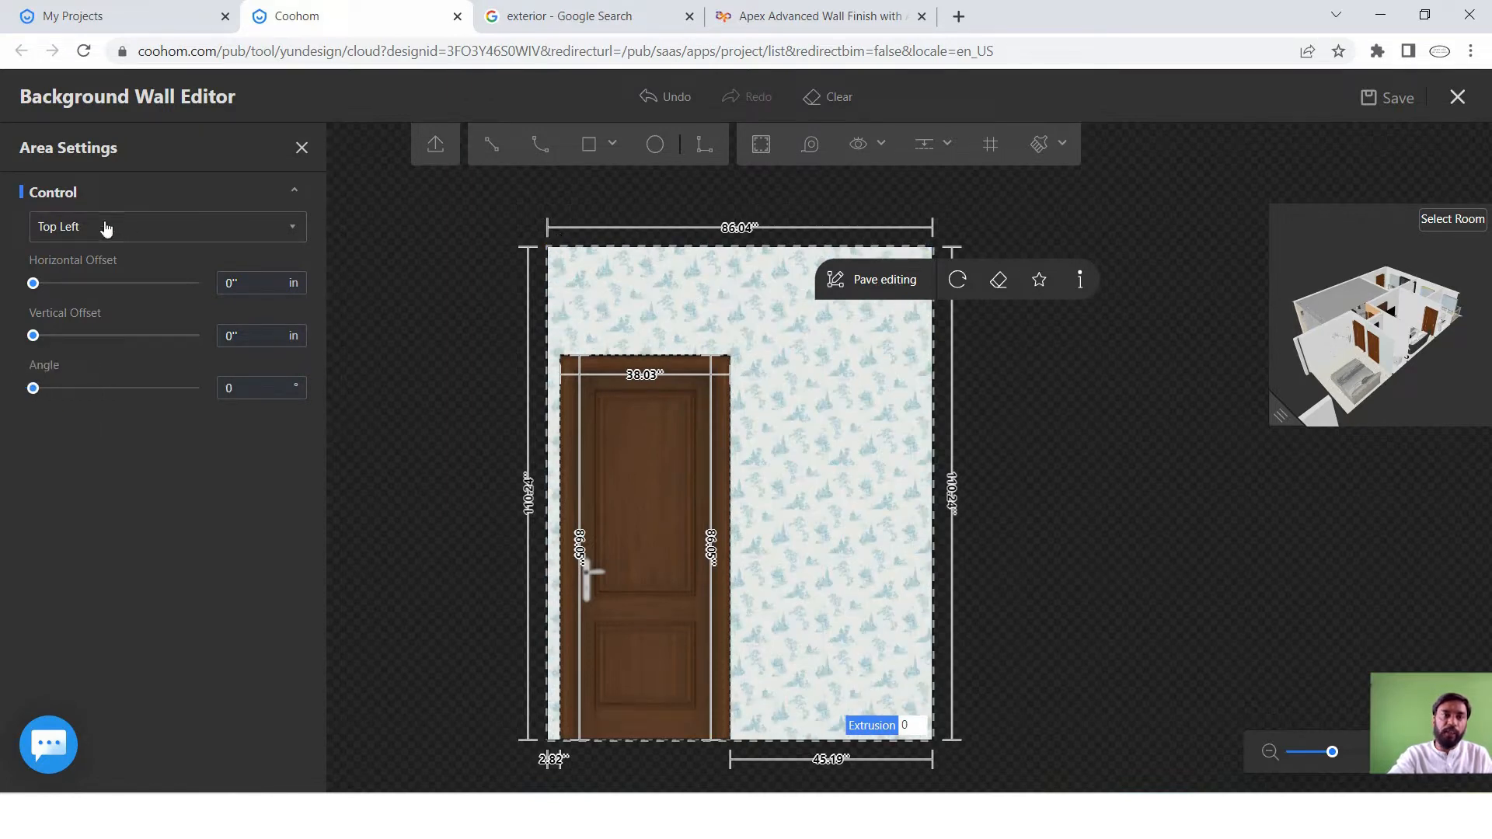
Set the wallpaper's control point to Top Right, keep its angle at 0°, and close the area settings.
click(143, 230)
click(213, 300)
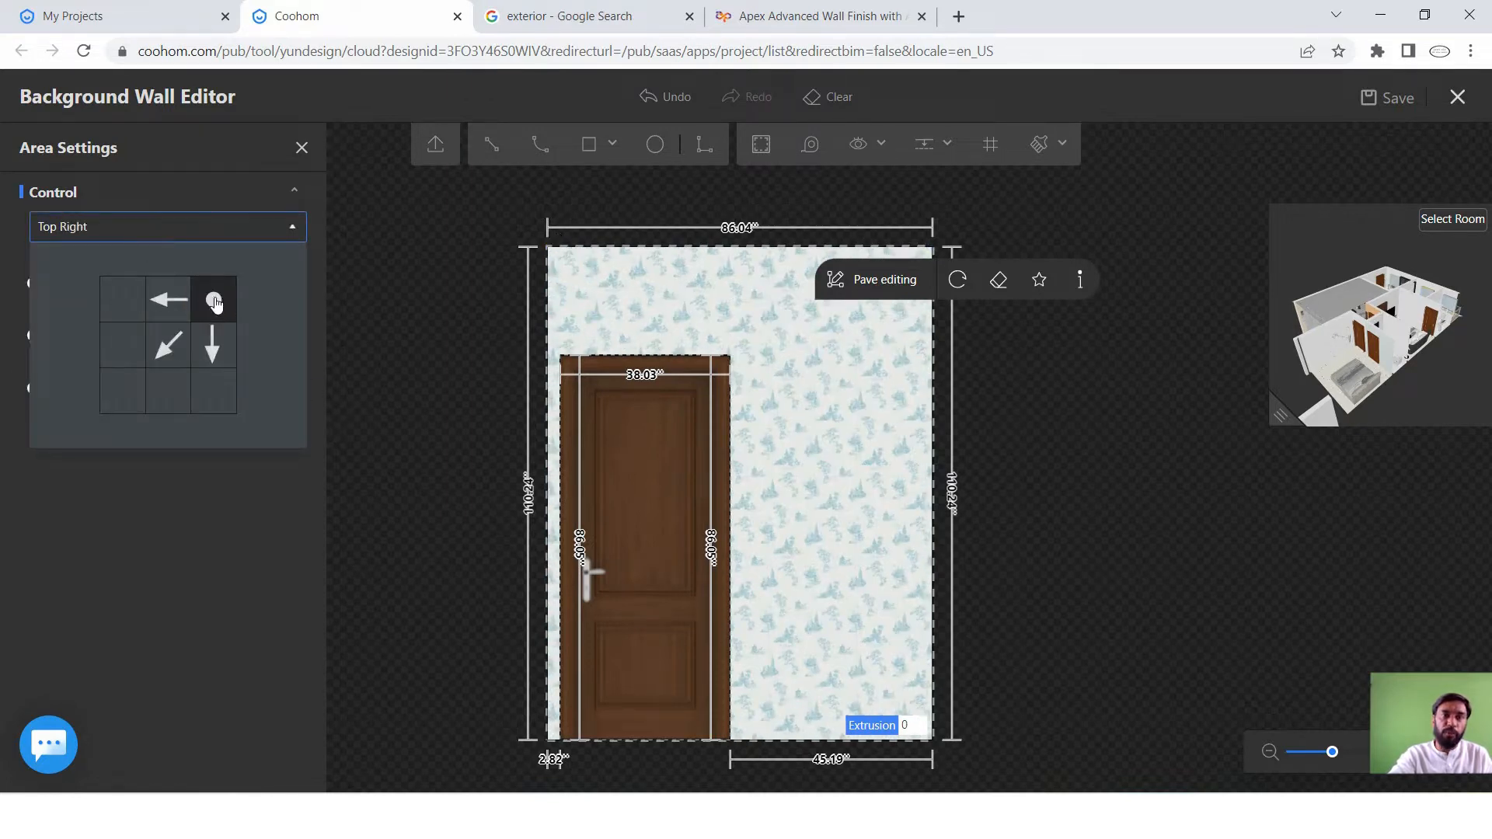
click(142, 488)
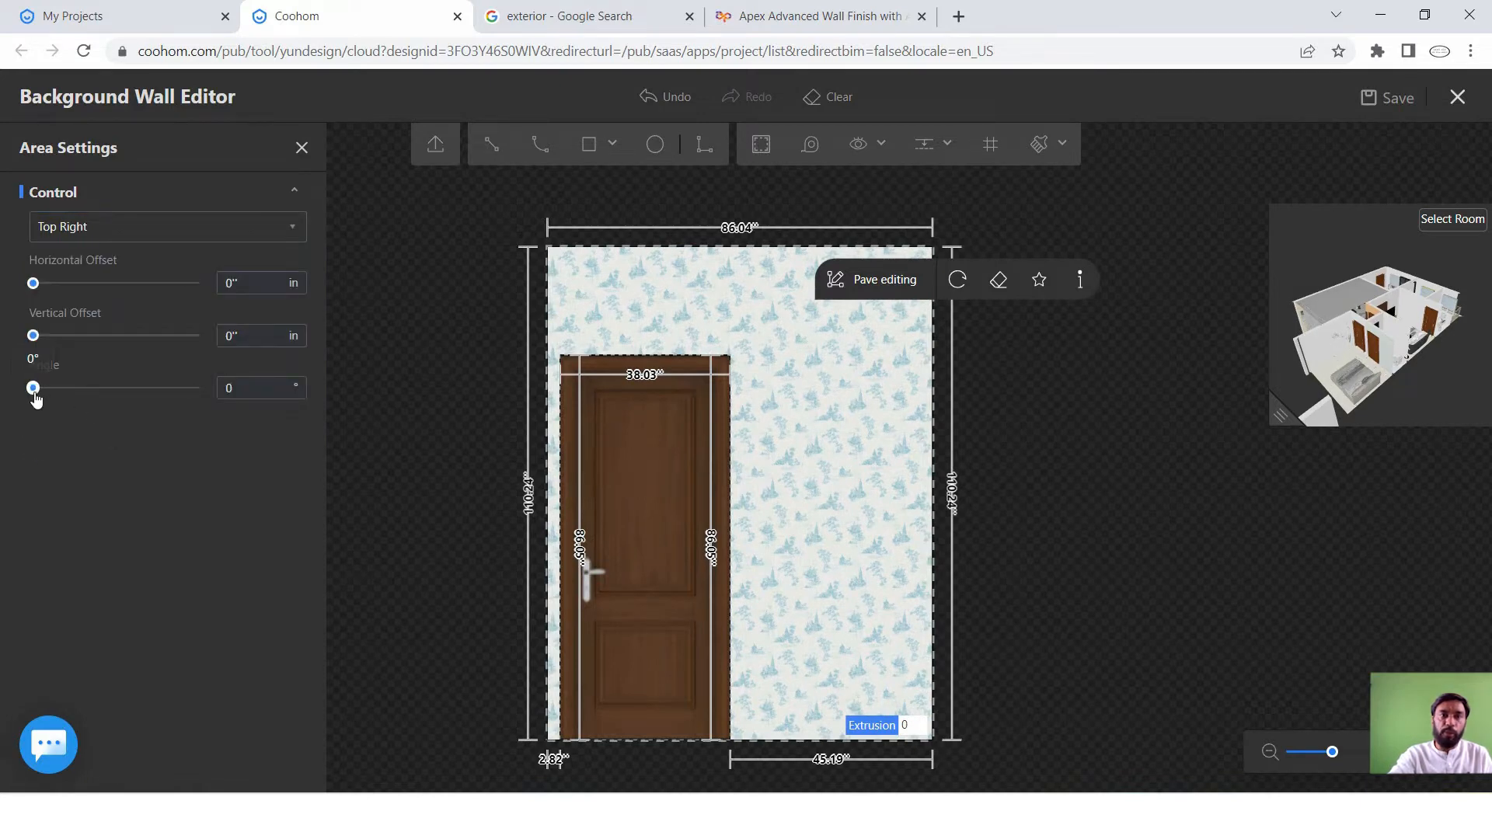
drag(32, 388, 1, 411)
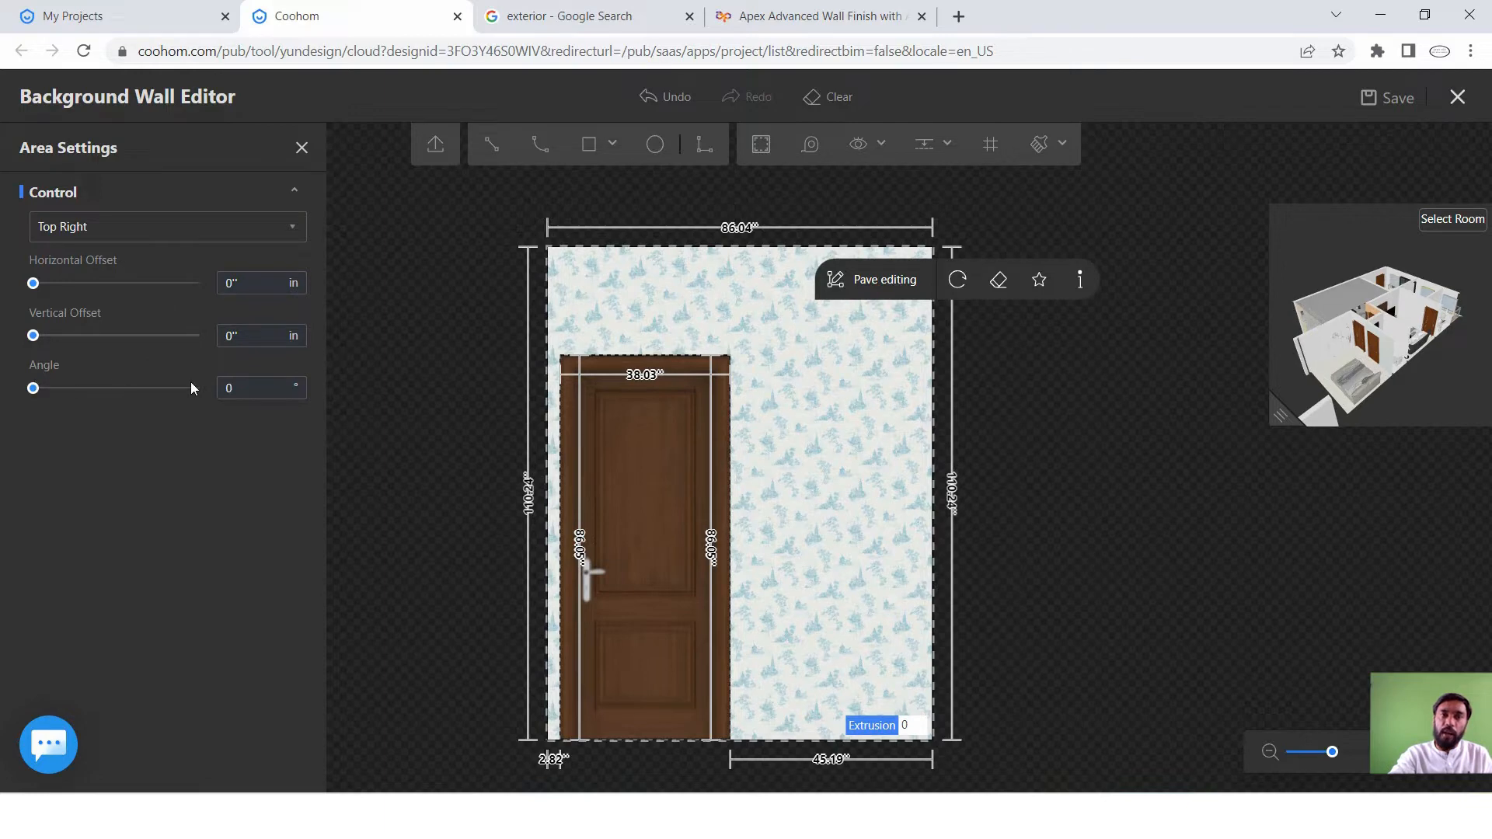
click(208, 232)
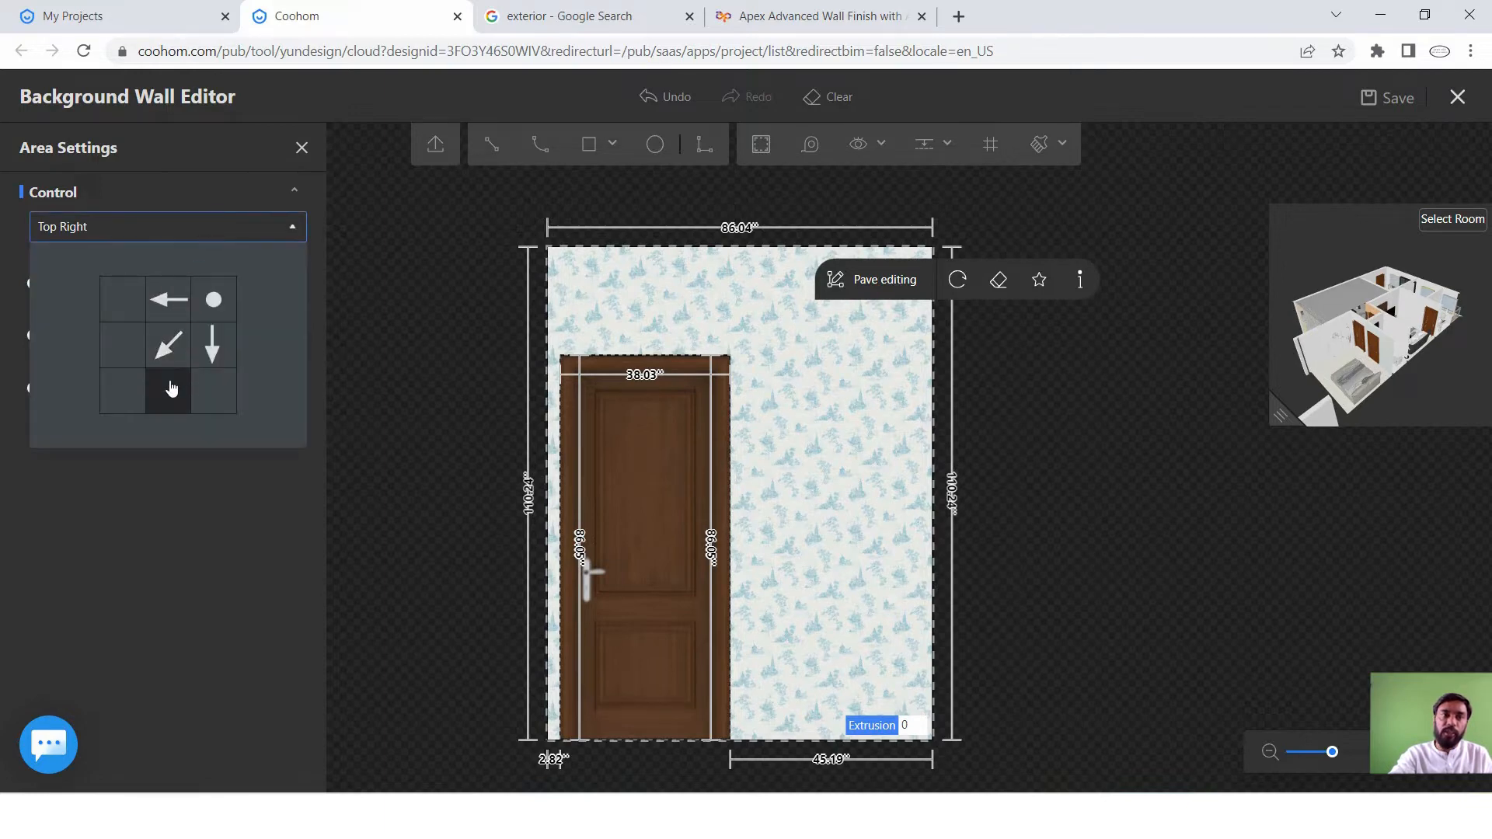
click(89, 233)
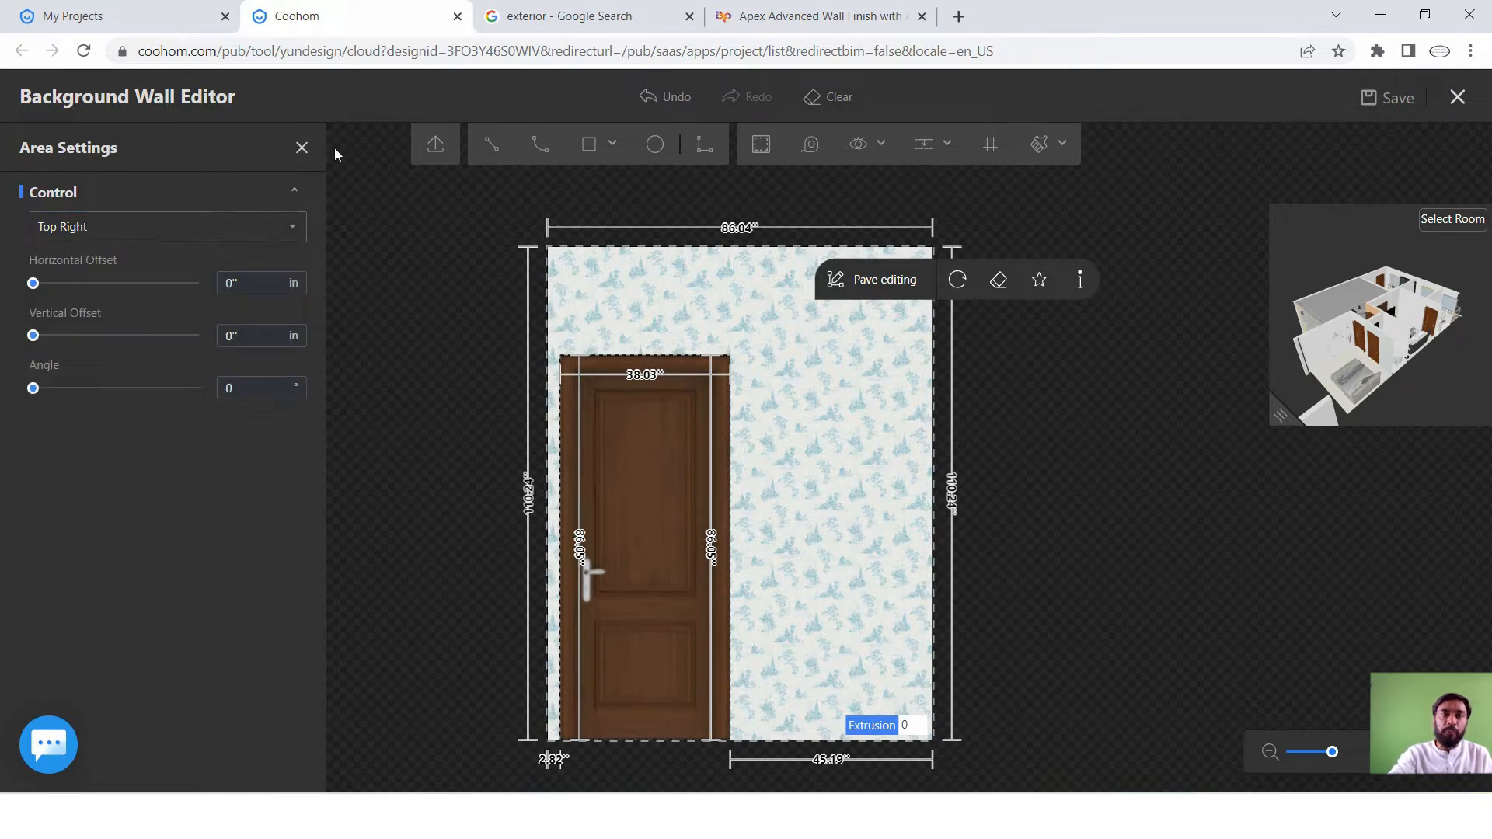
click(436, 327)
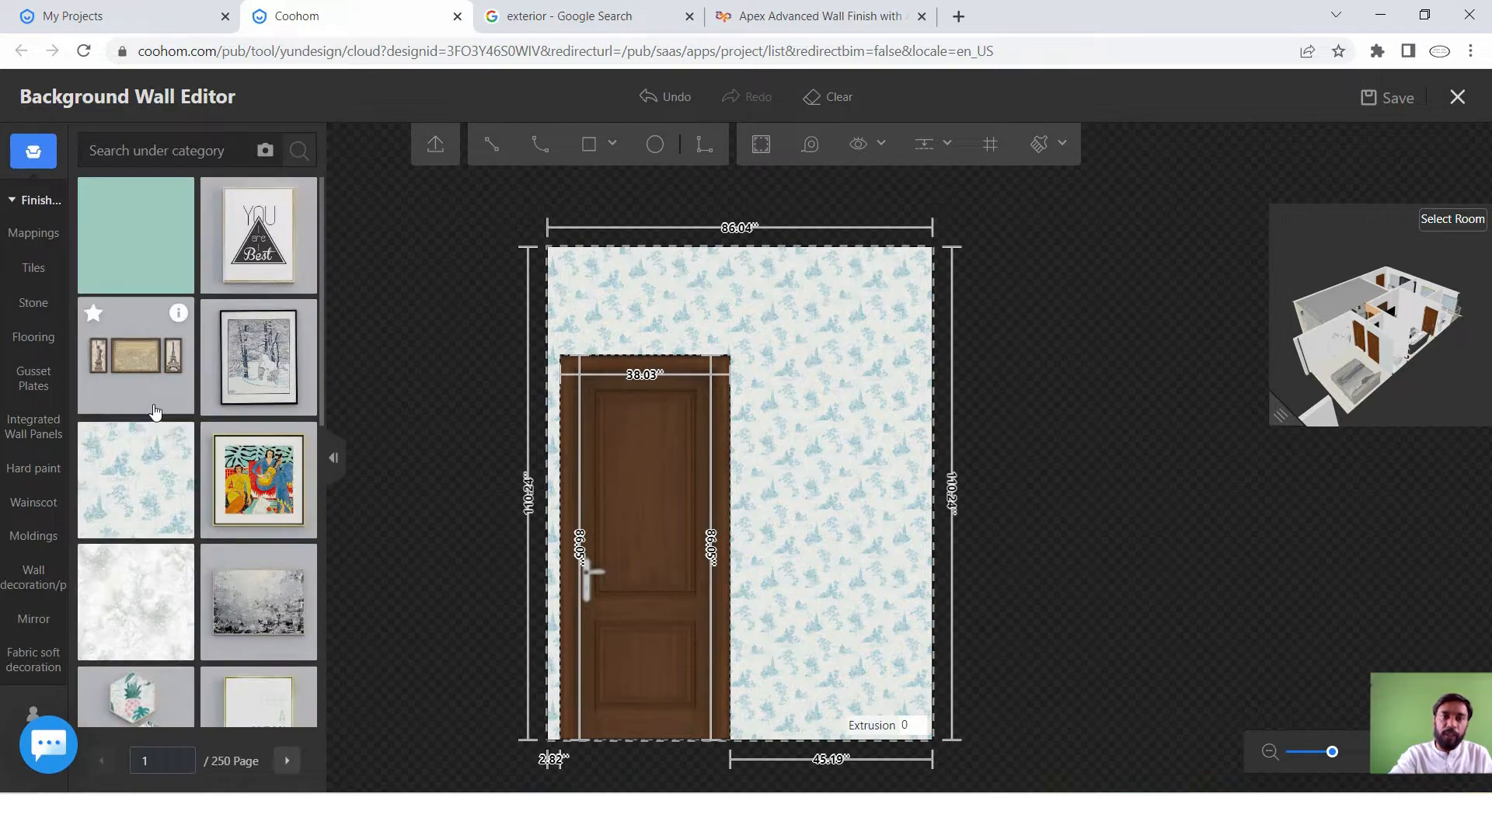
Apply the pale pink finish to the wall around the door, select that area, and close its area settings.
scroll(142, 422, down, 2)
scroll(142, 422, down, 5)
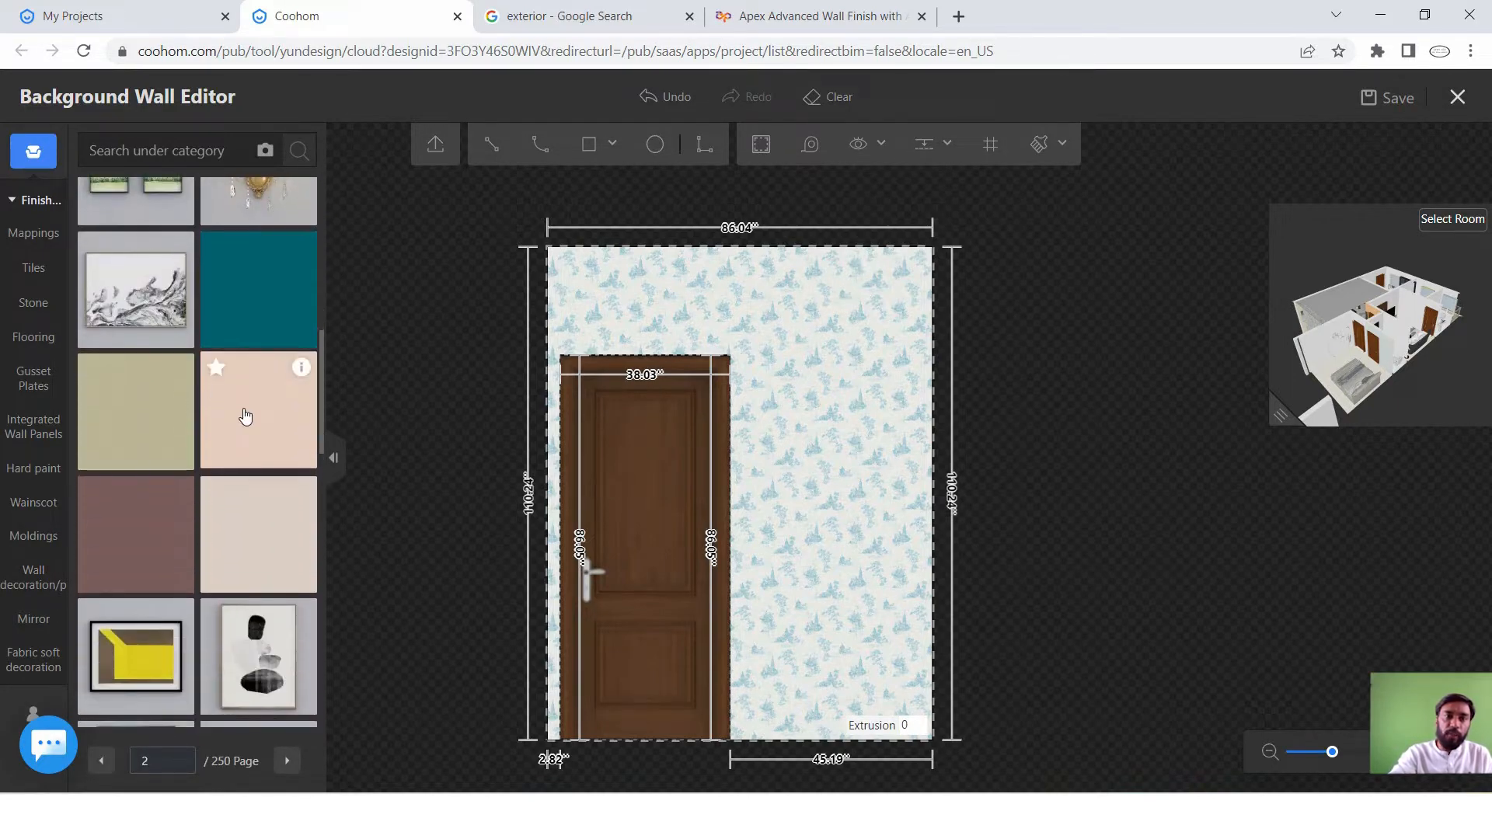
drag(258, 409, 660, 296)
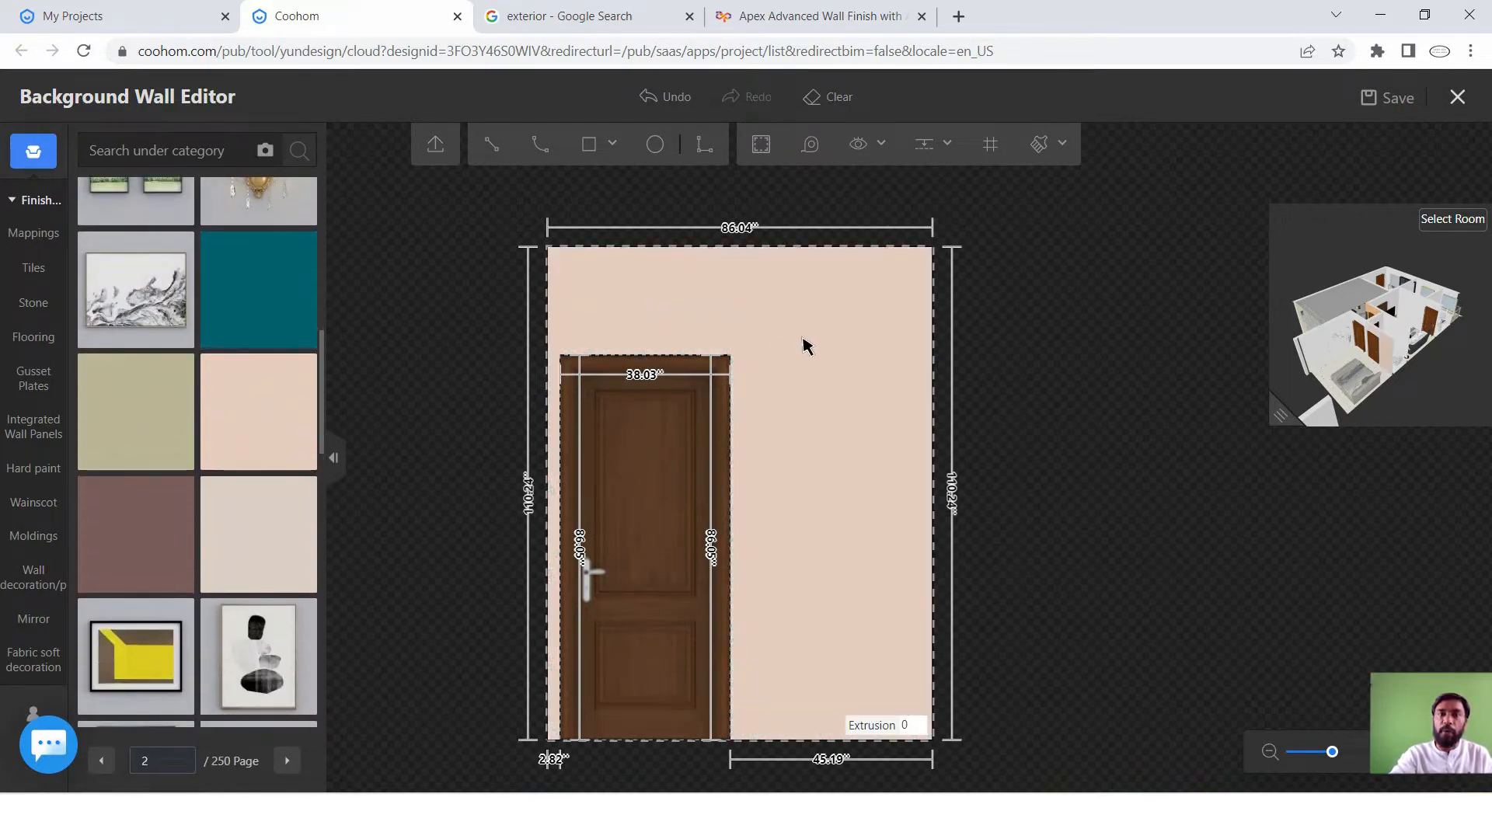
click(680, 343)
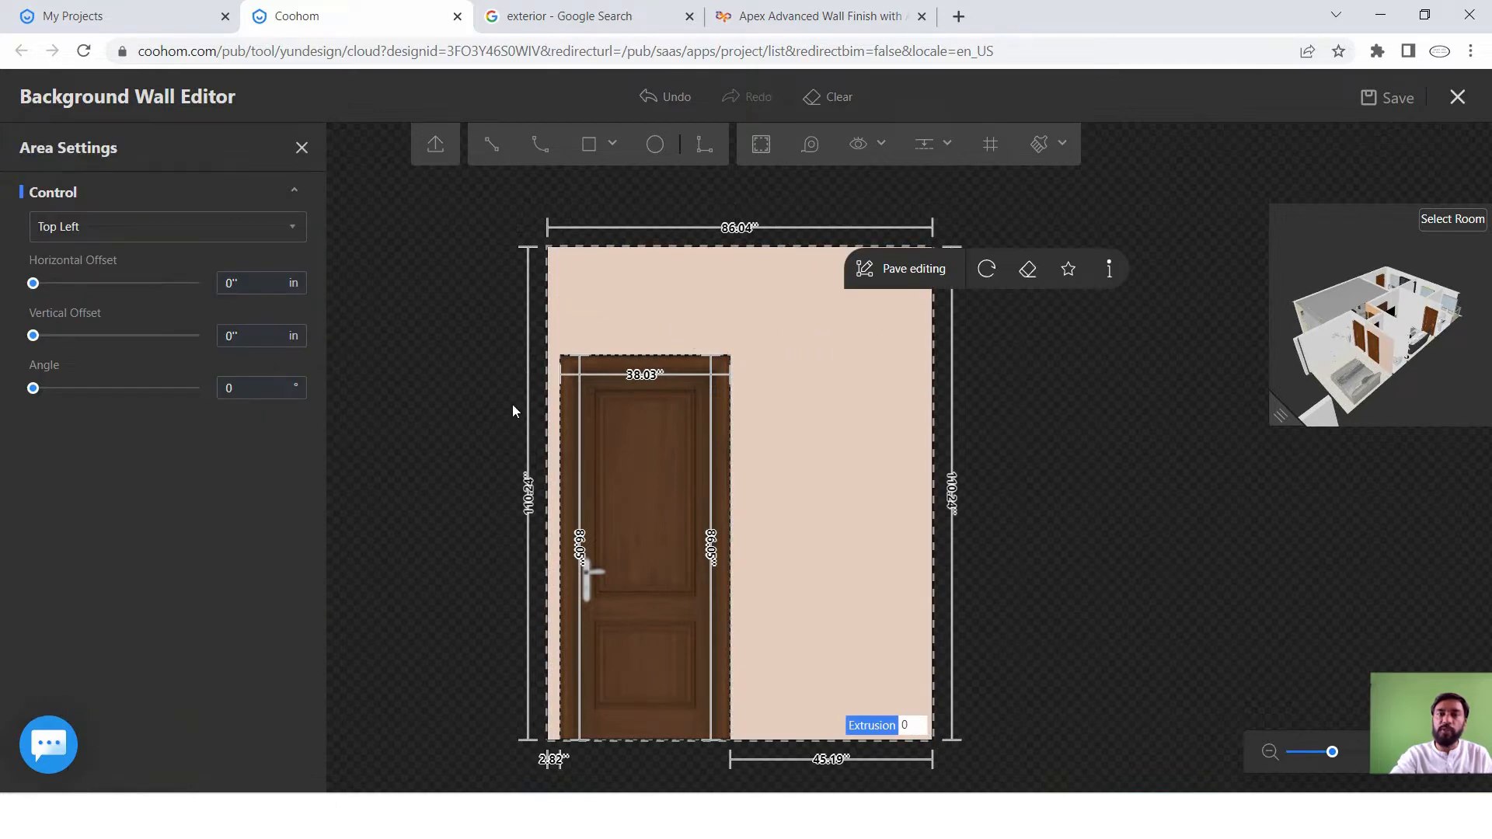
click(301, 148)
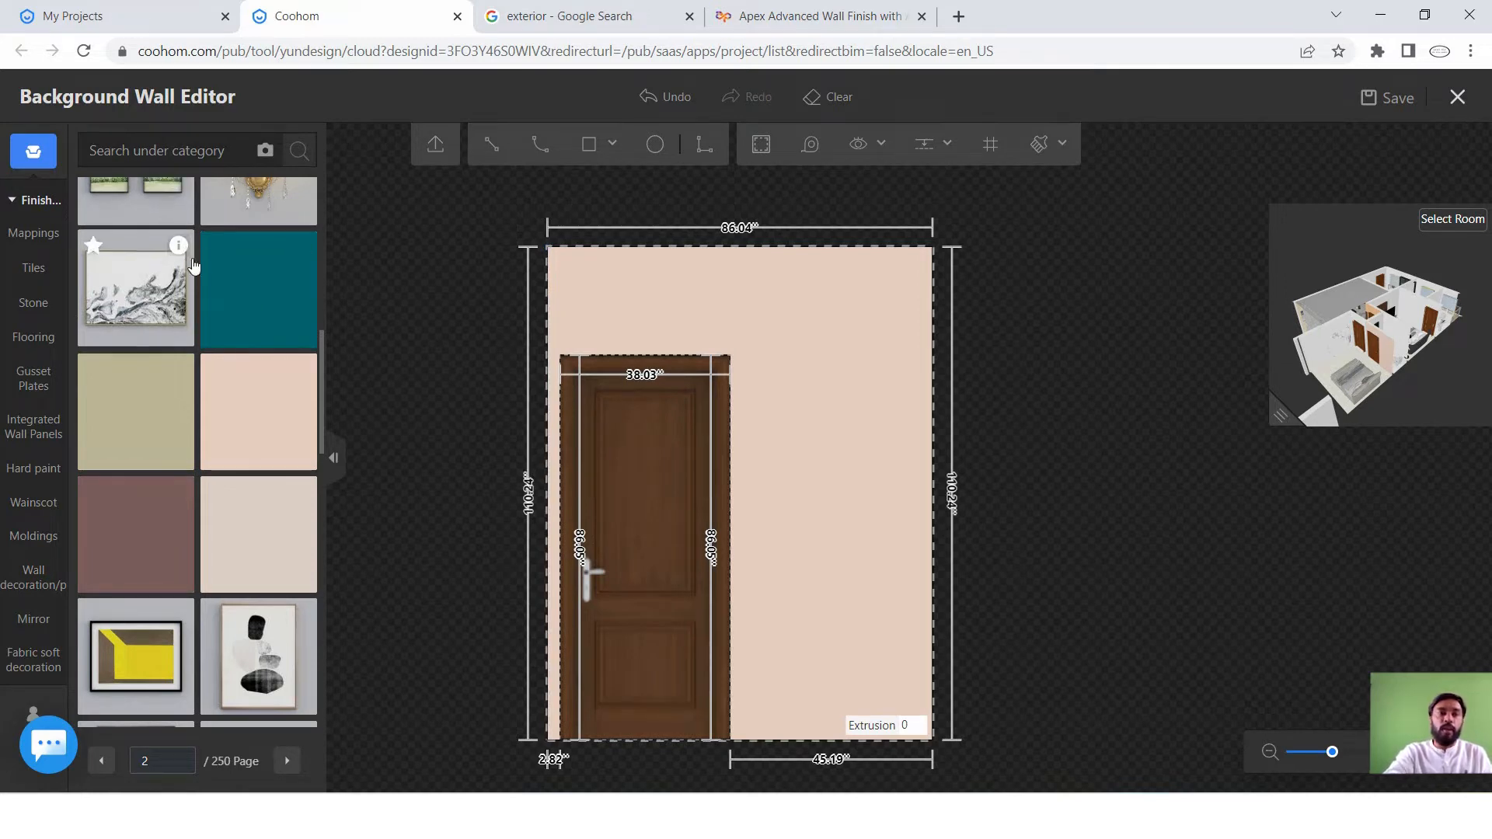
Place the framed "You are Best" picture on the wall to the right of the door.
scroll(167, 249, down, 5)
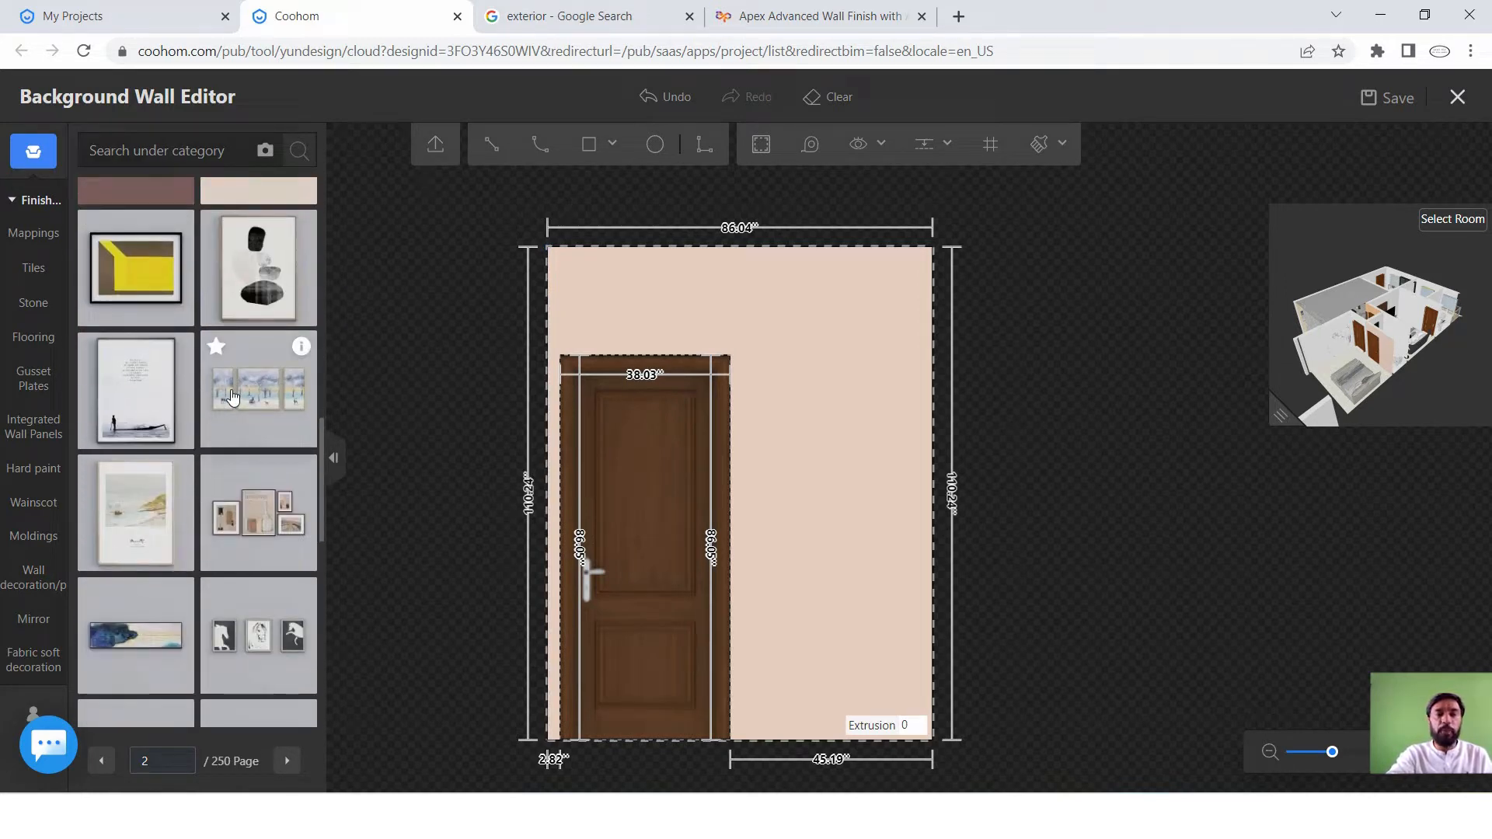
scroll(233, 393, up, 10)
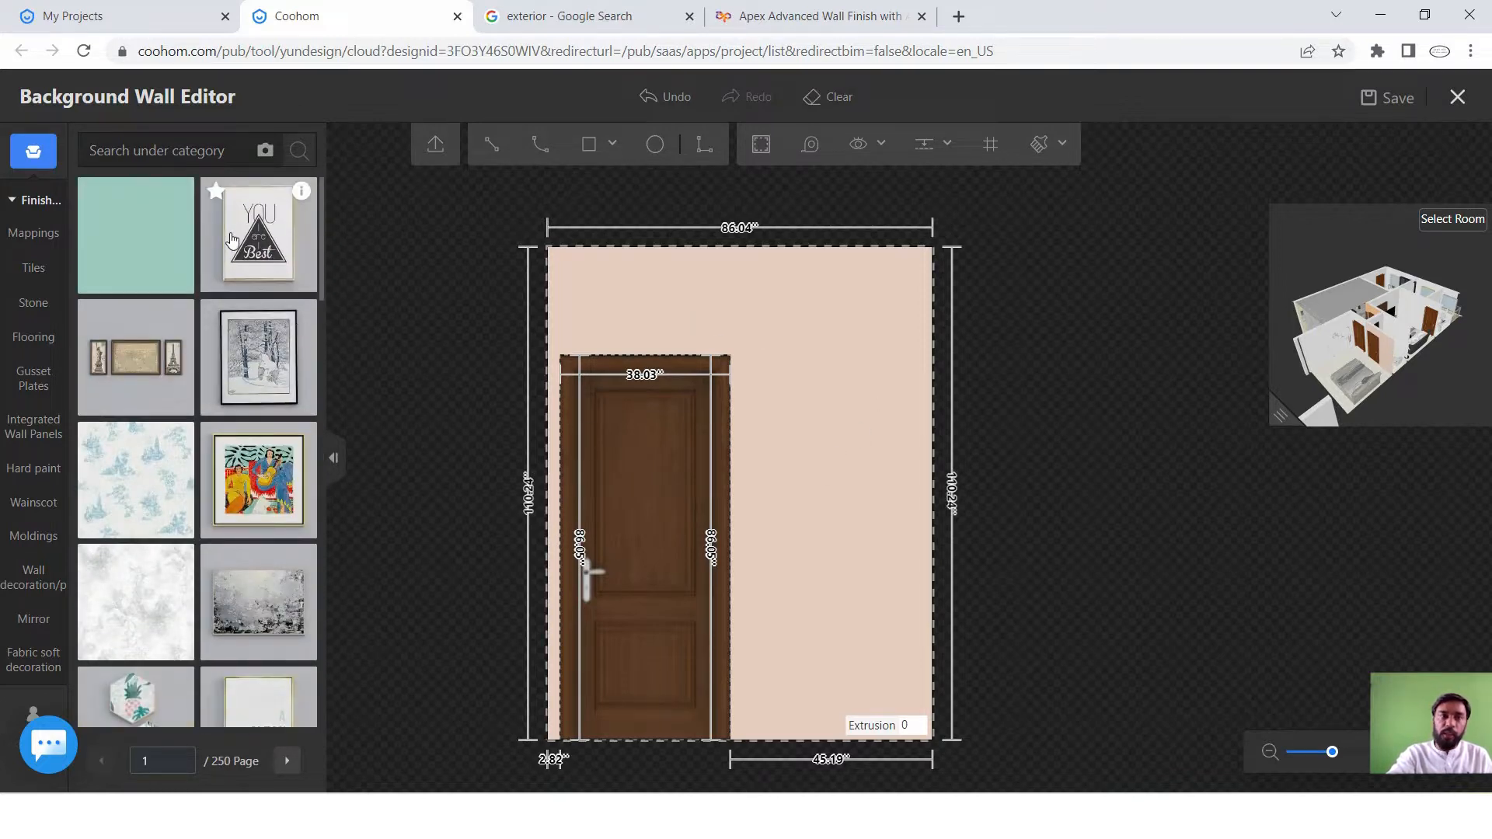
drag(265, 233, 825, 409)
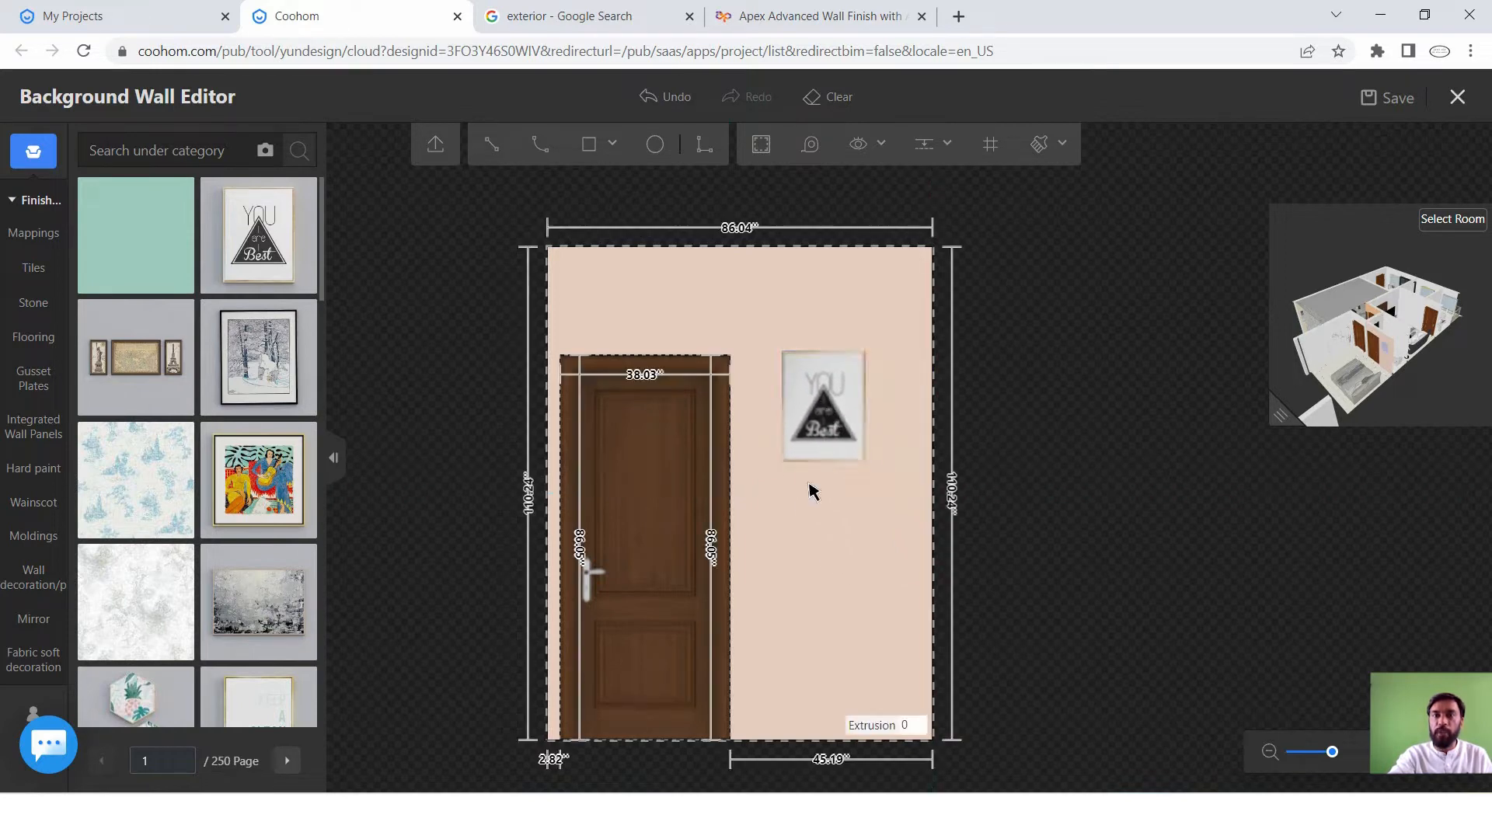
scroll(813, 435, up, 2)
scroll(847, 386, down, 1)
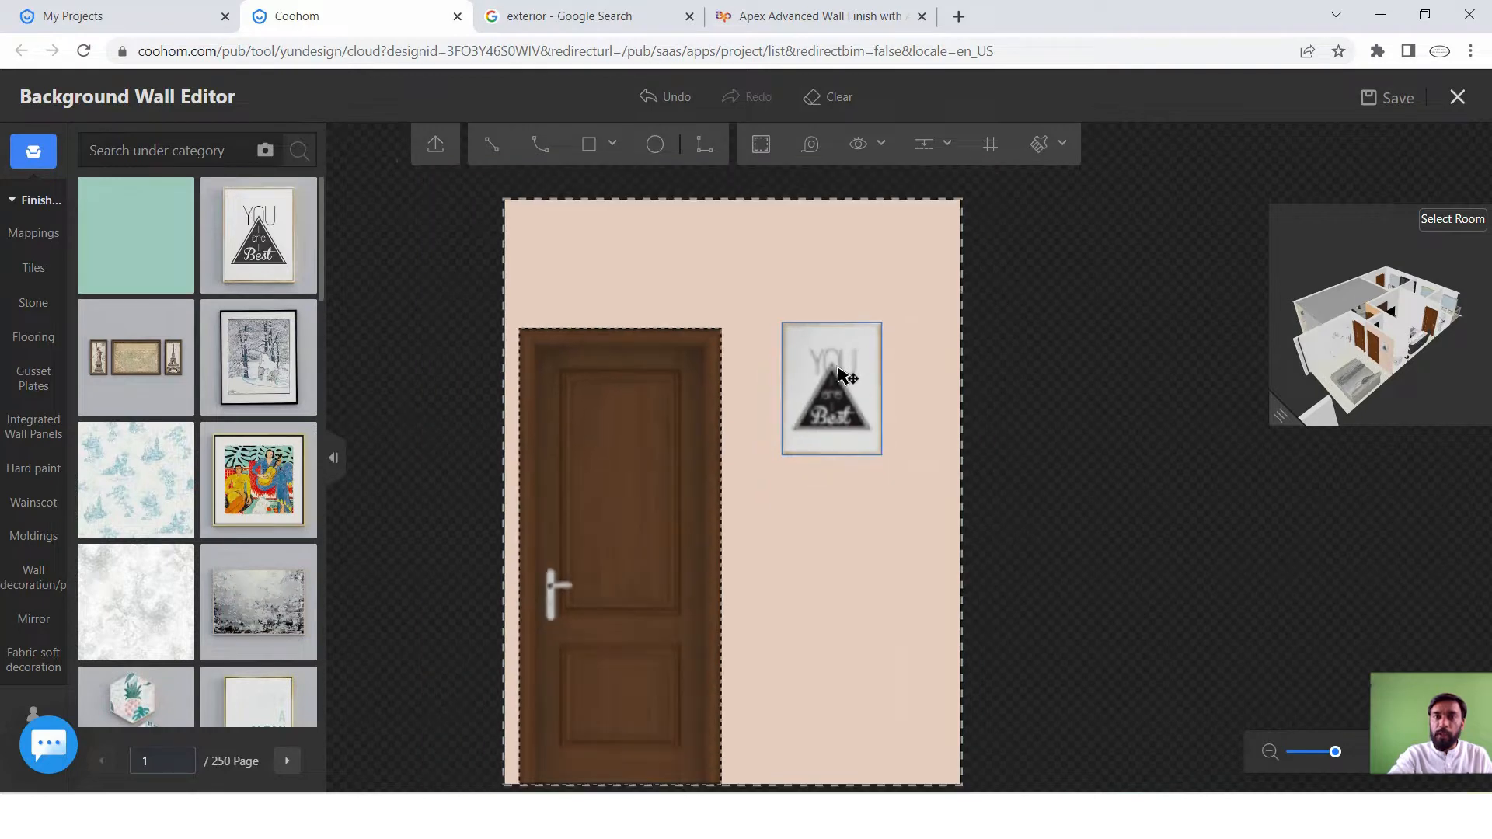
Move the picture to about 6.5" from the wall's right edge and flip it back and forth.
click(854, 387)
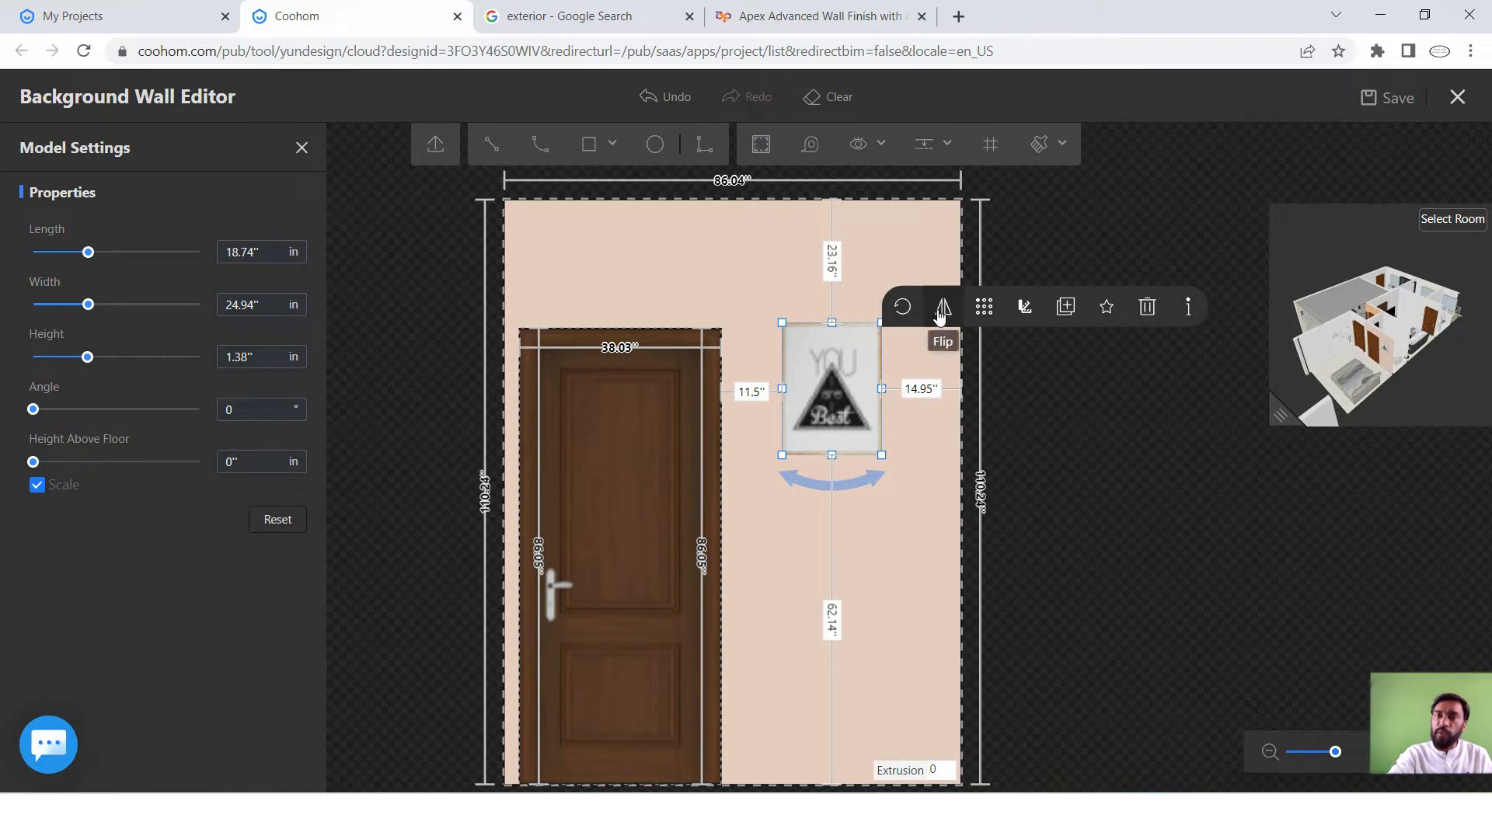
drag(835, 366, 880, 366)
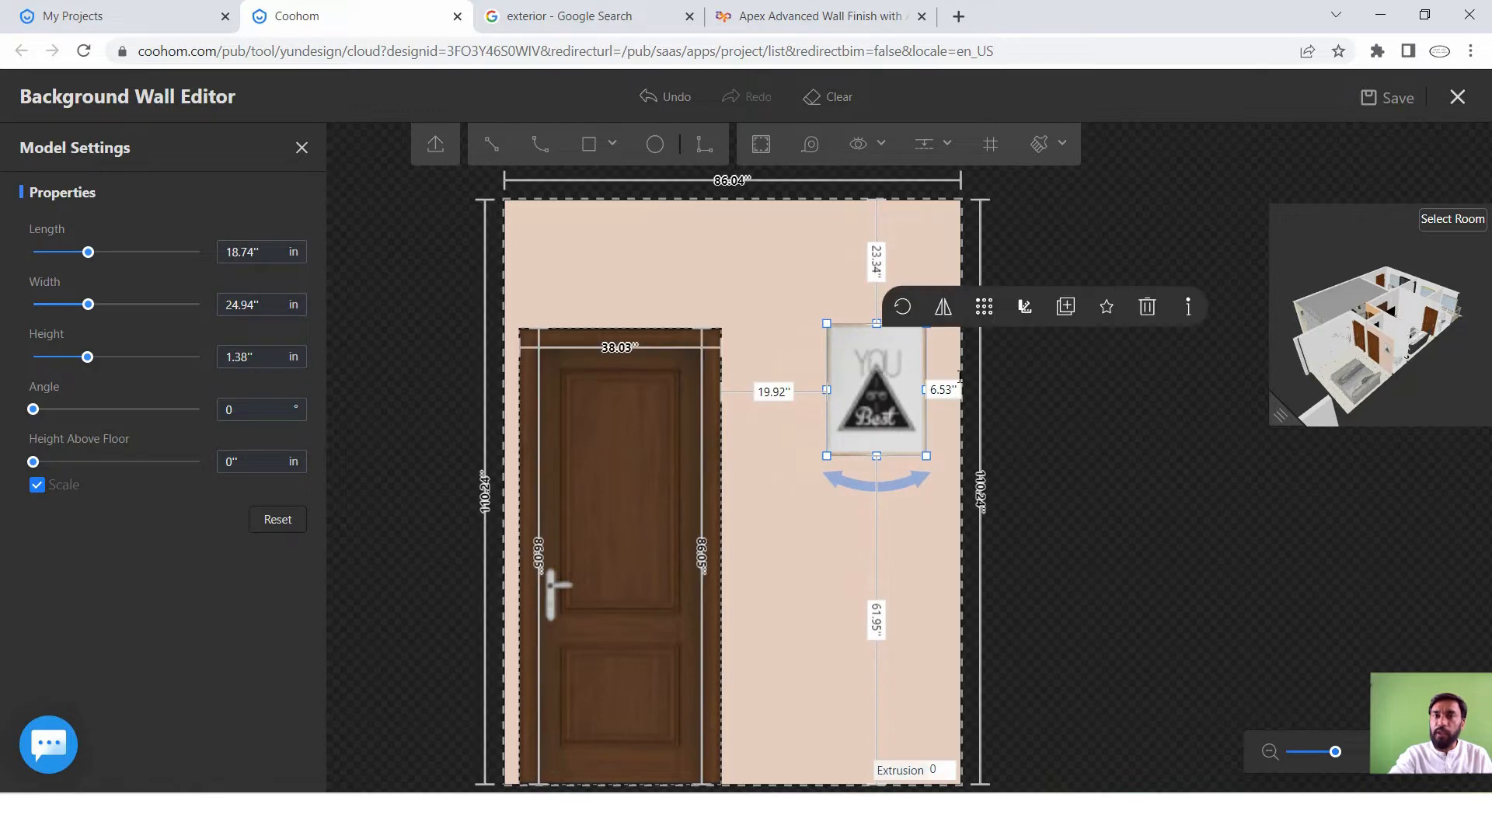
click(945, 311)
click(945, 311)
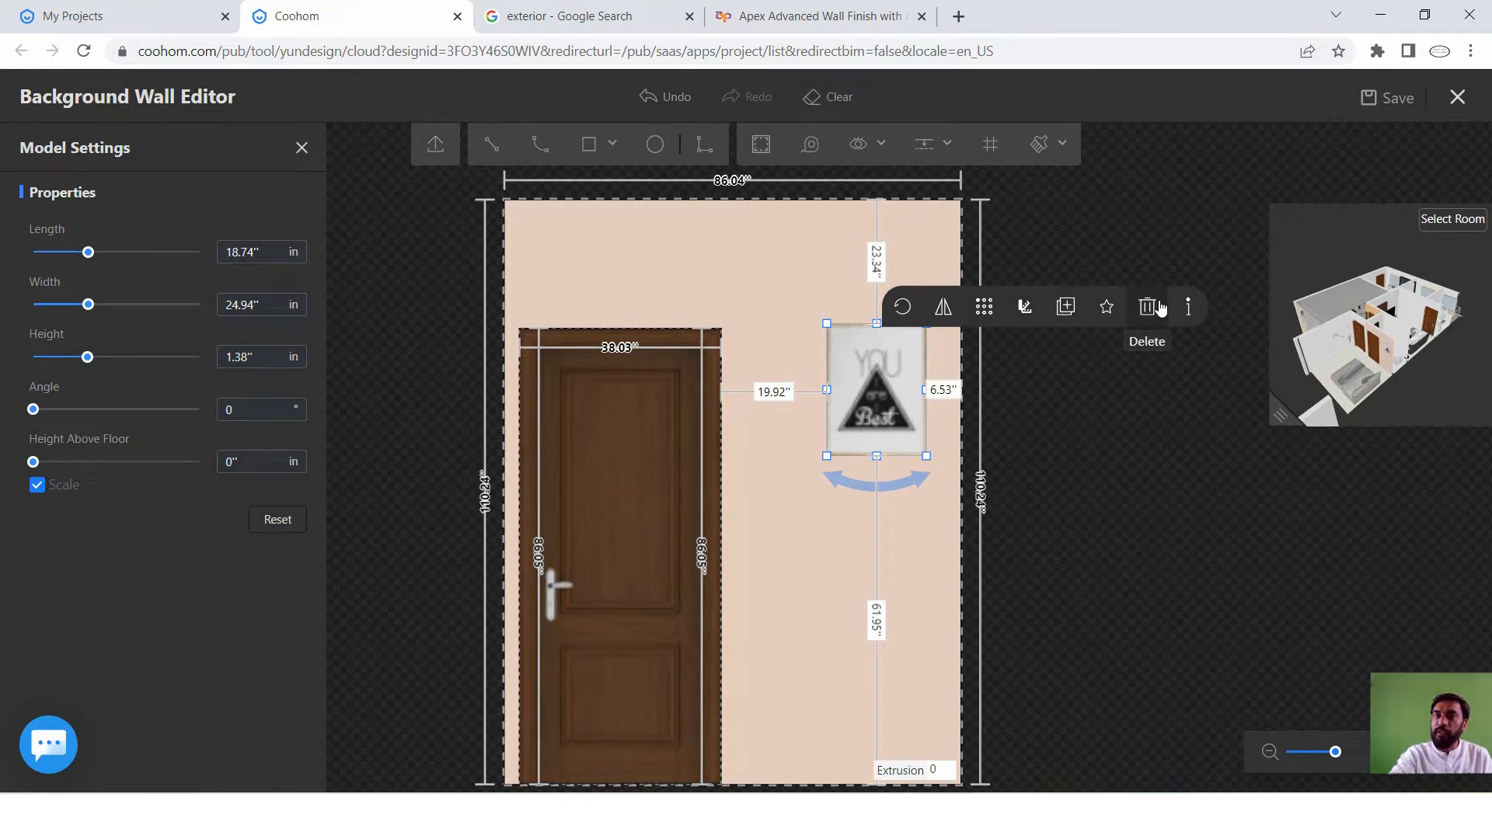
Delete the framed "You are Best" picture from the wall.
scroll(827, 405, down, 3)
scroll(888, 374, up, 4)
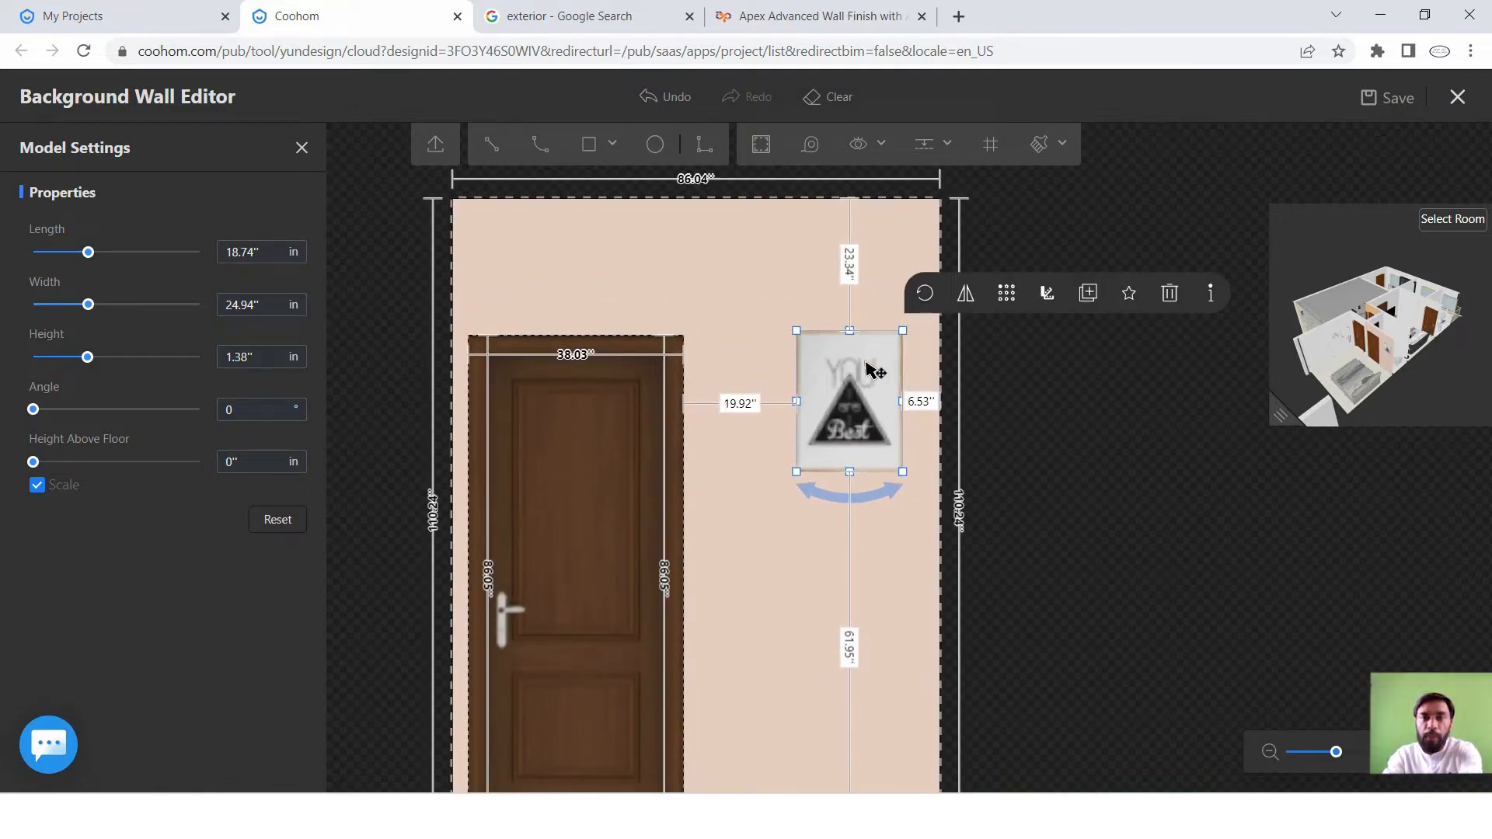
key(Delete)
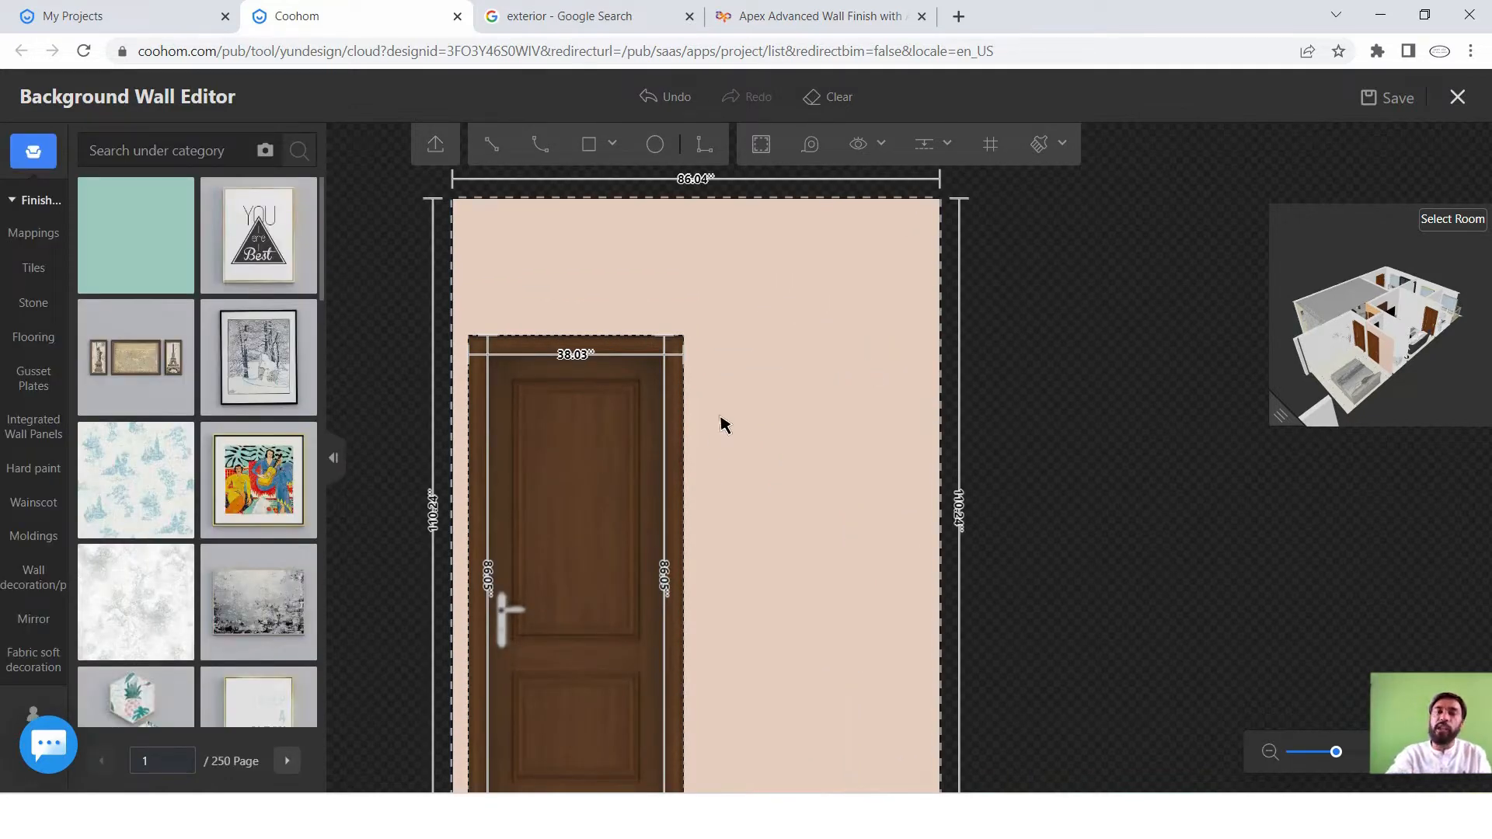
Draw a straight horizontal line across the full wall width above the door, about 20.5" below the wall's top edge.
scroll(739, 381, down, 5)
scroll(690, 343, up, 7)
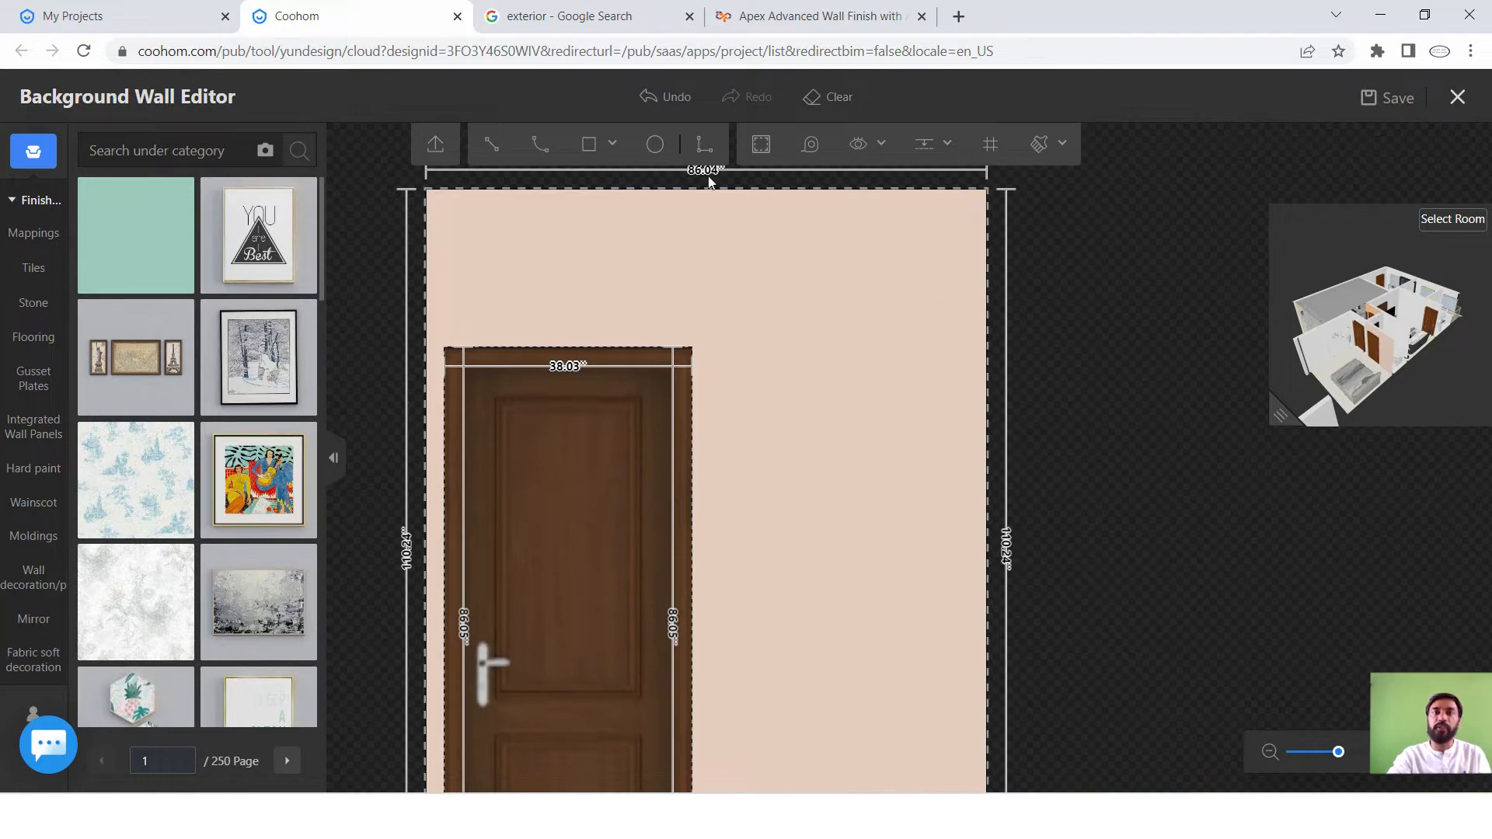
click(490, 148)
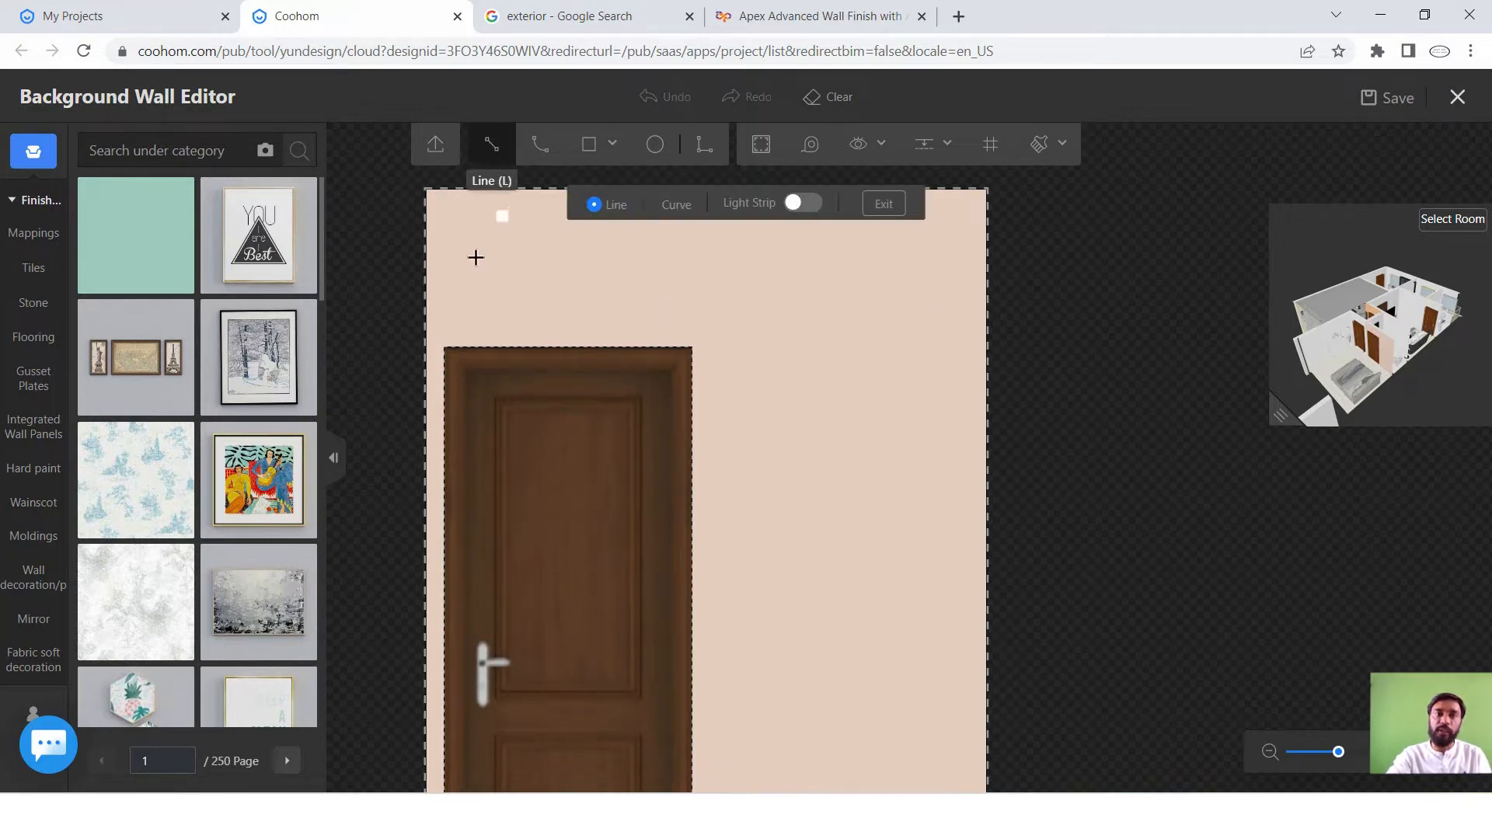
click(424, 322)
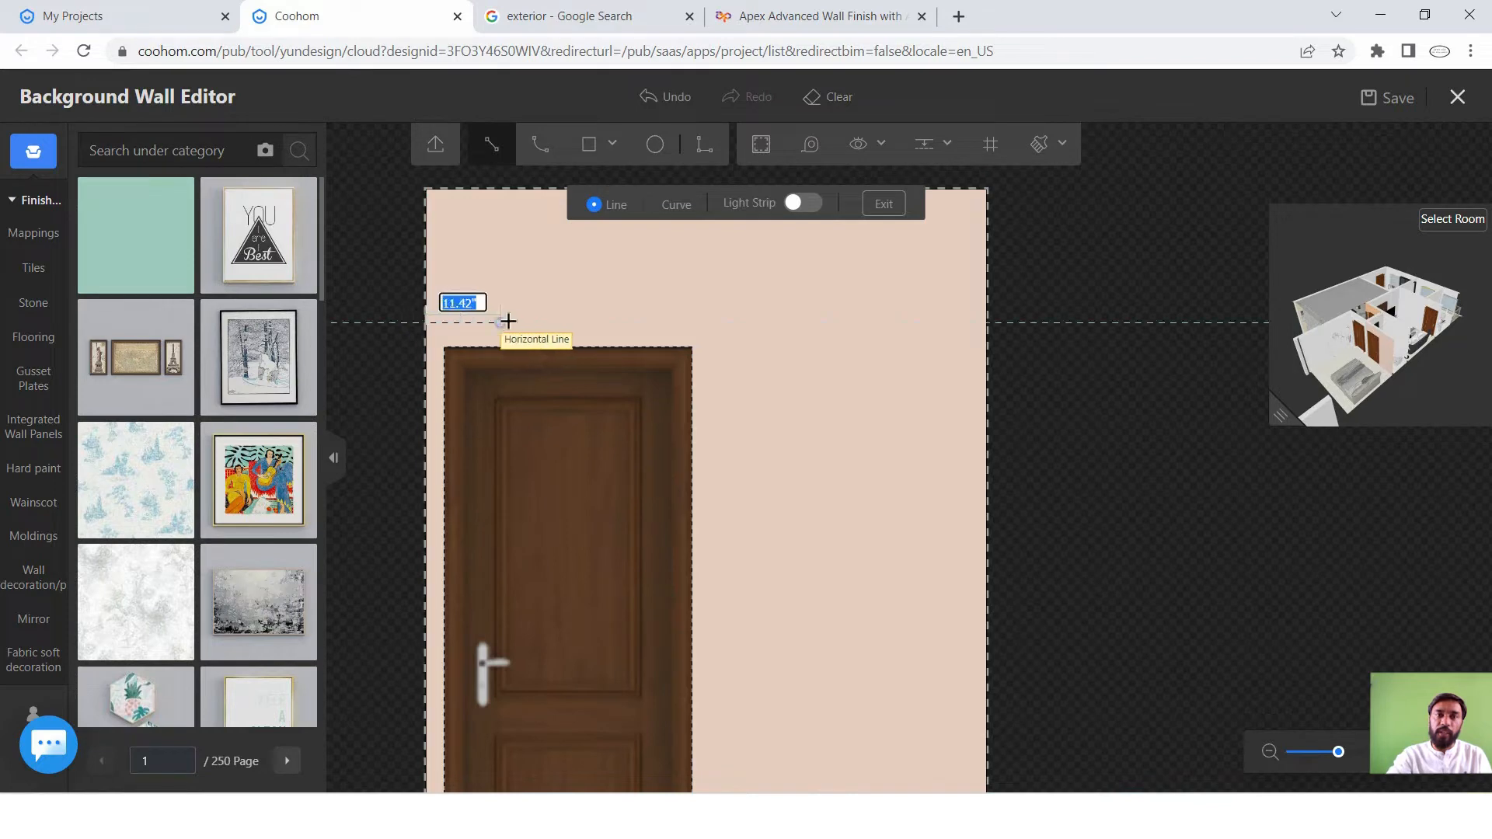
click(987, 325)
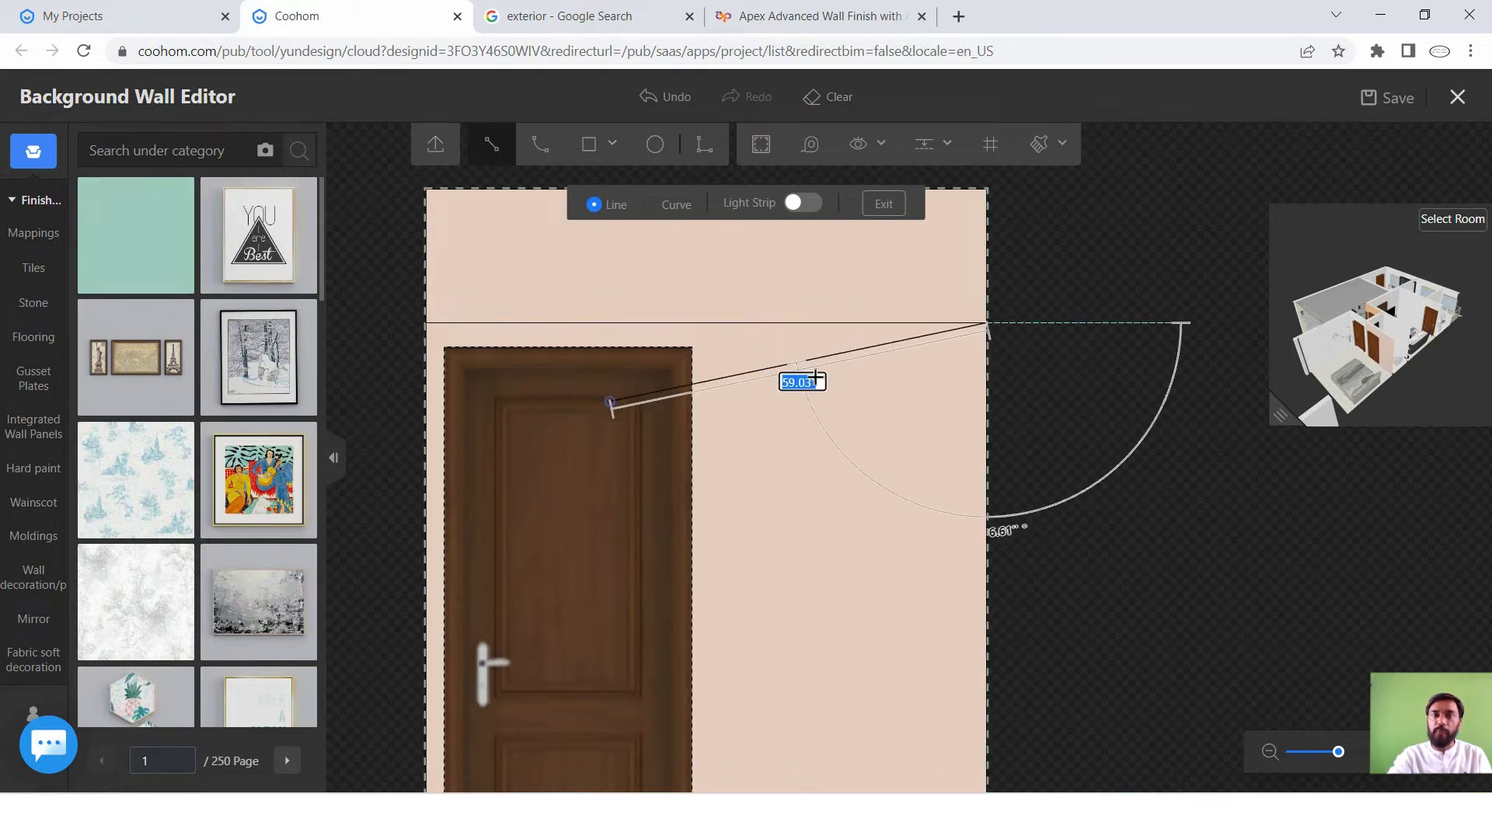
key(Escape)
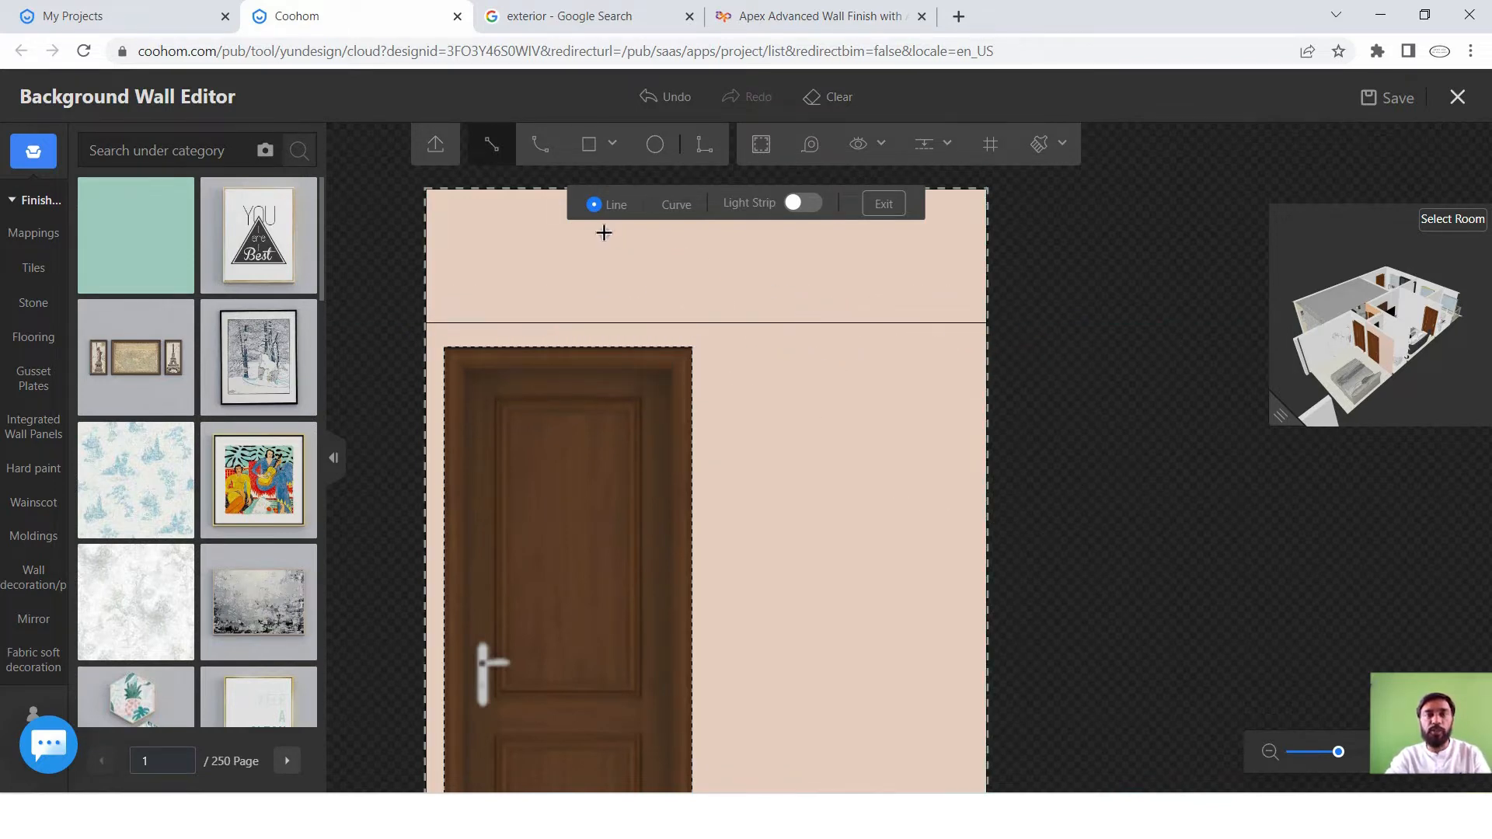
key(Escape)
Select the two divided wall areas in turn and apply the mint green finish to the upper strip.
click(566, 281)
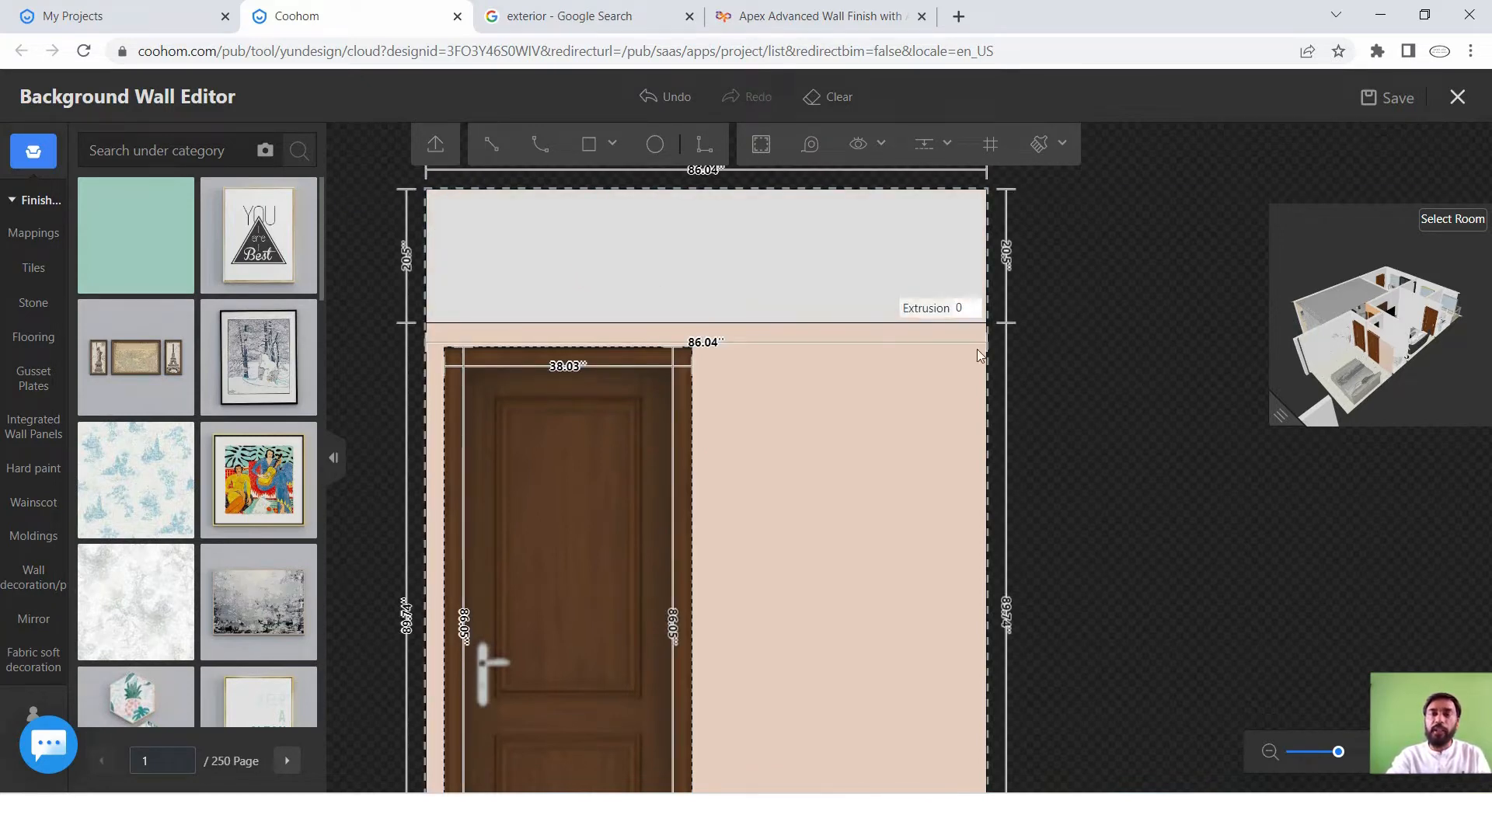
click(880, 399)
click(748, 315)
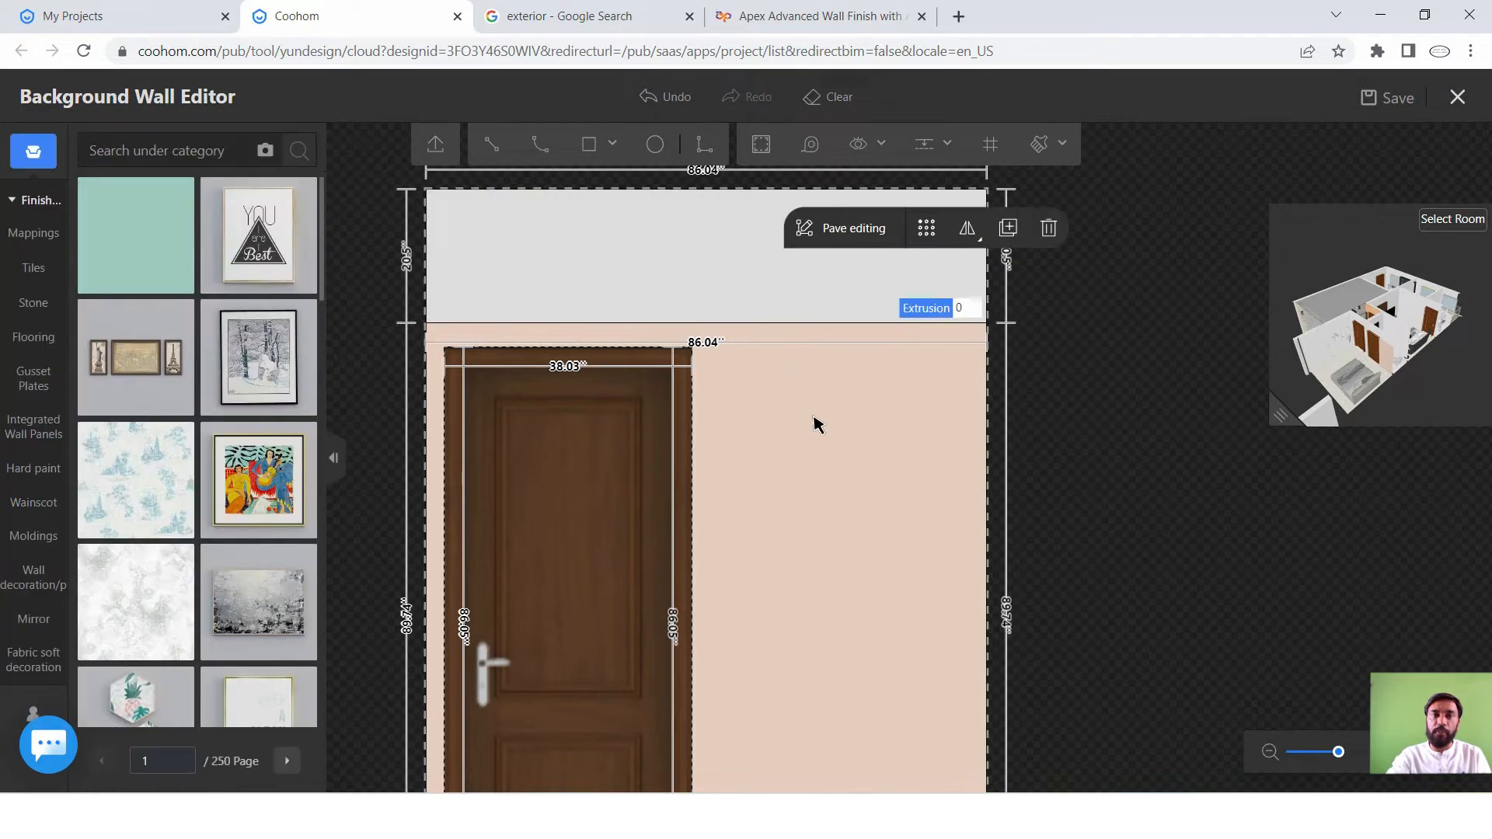
click(877, 473)
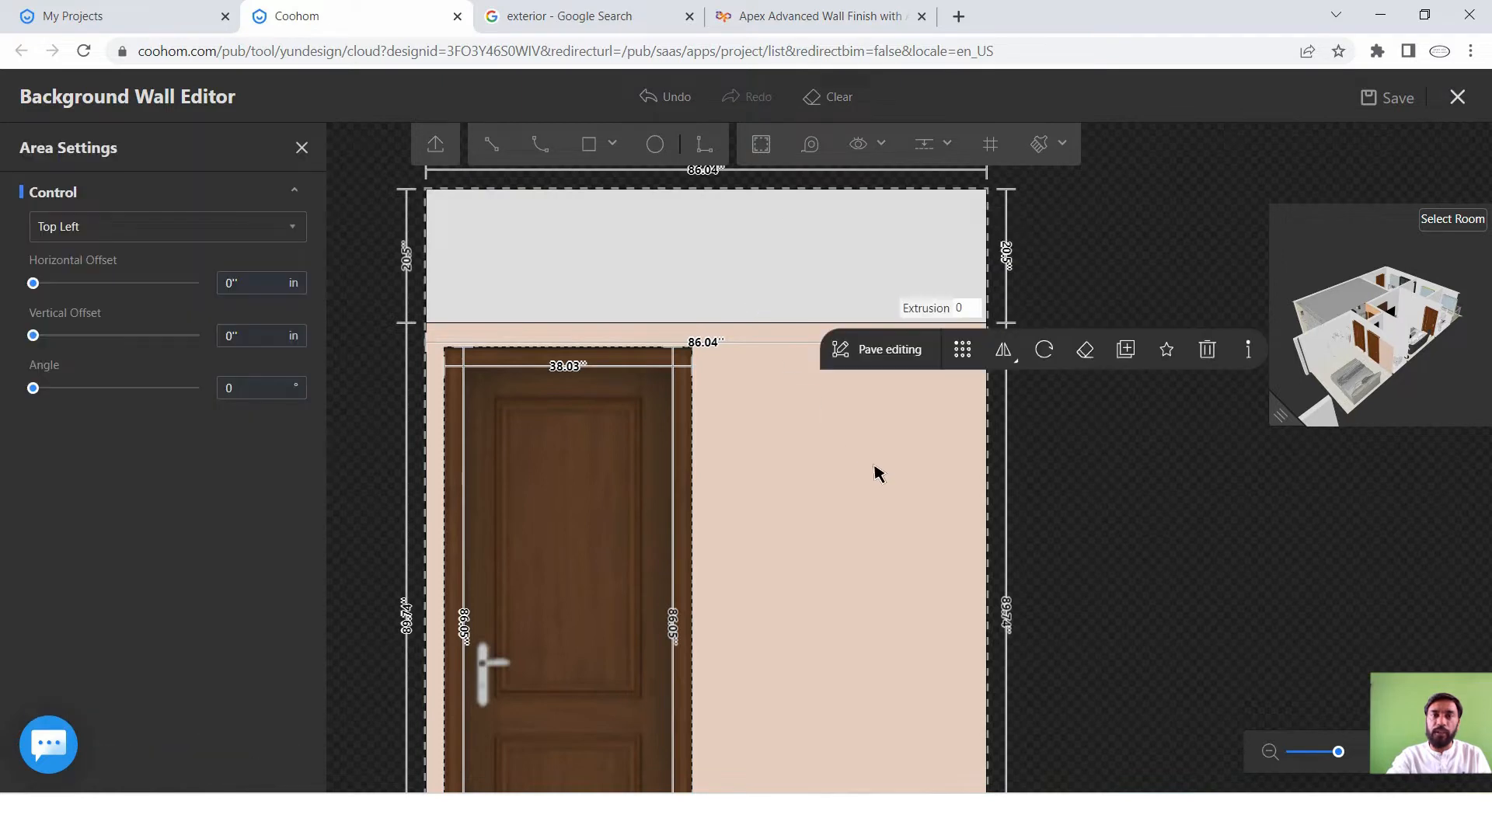
click(637, 287)
click(136, 235)
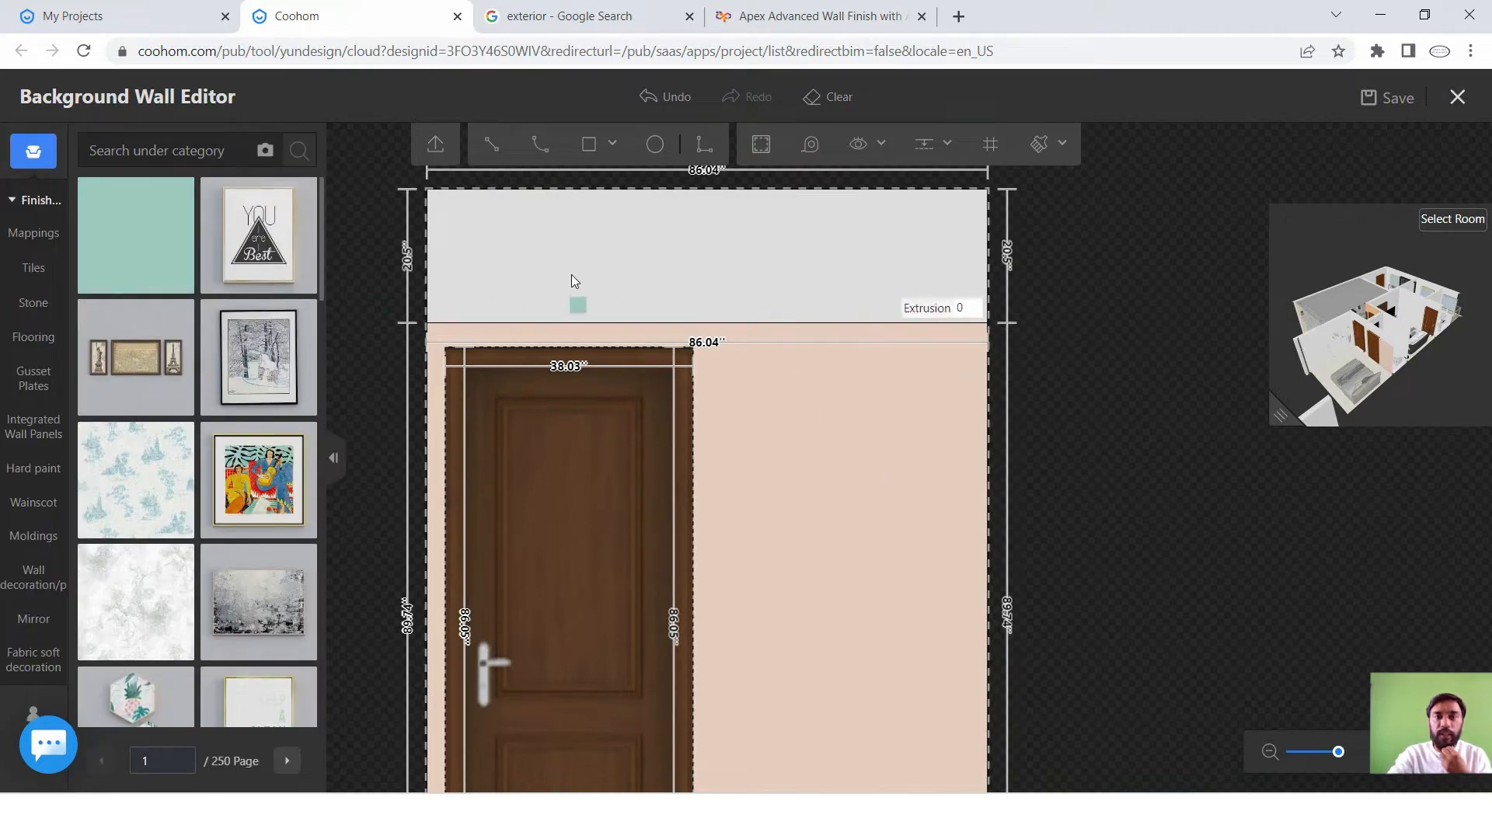
click(608, 269)
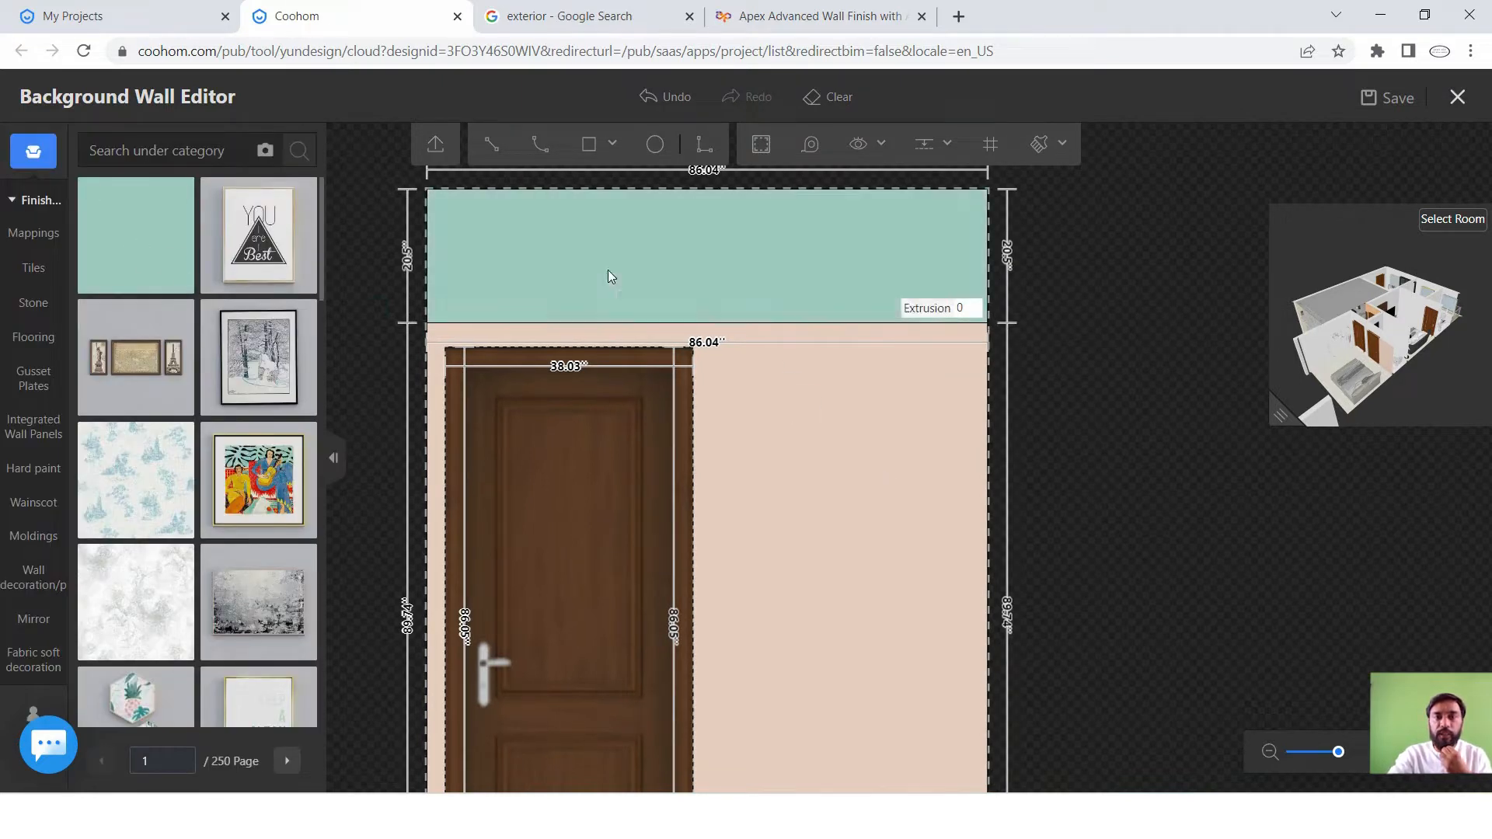
Apply the blue-patterned white wallpaper to the lower wall area around the door.
click(136, 480)
click(788, 427)
scroll(860, 413, down, 3)
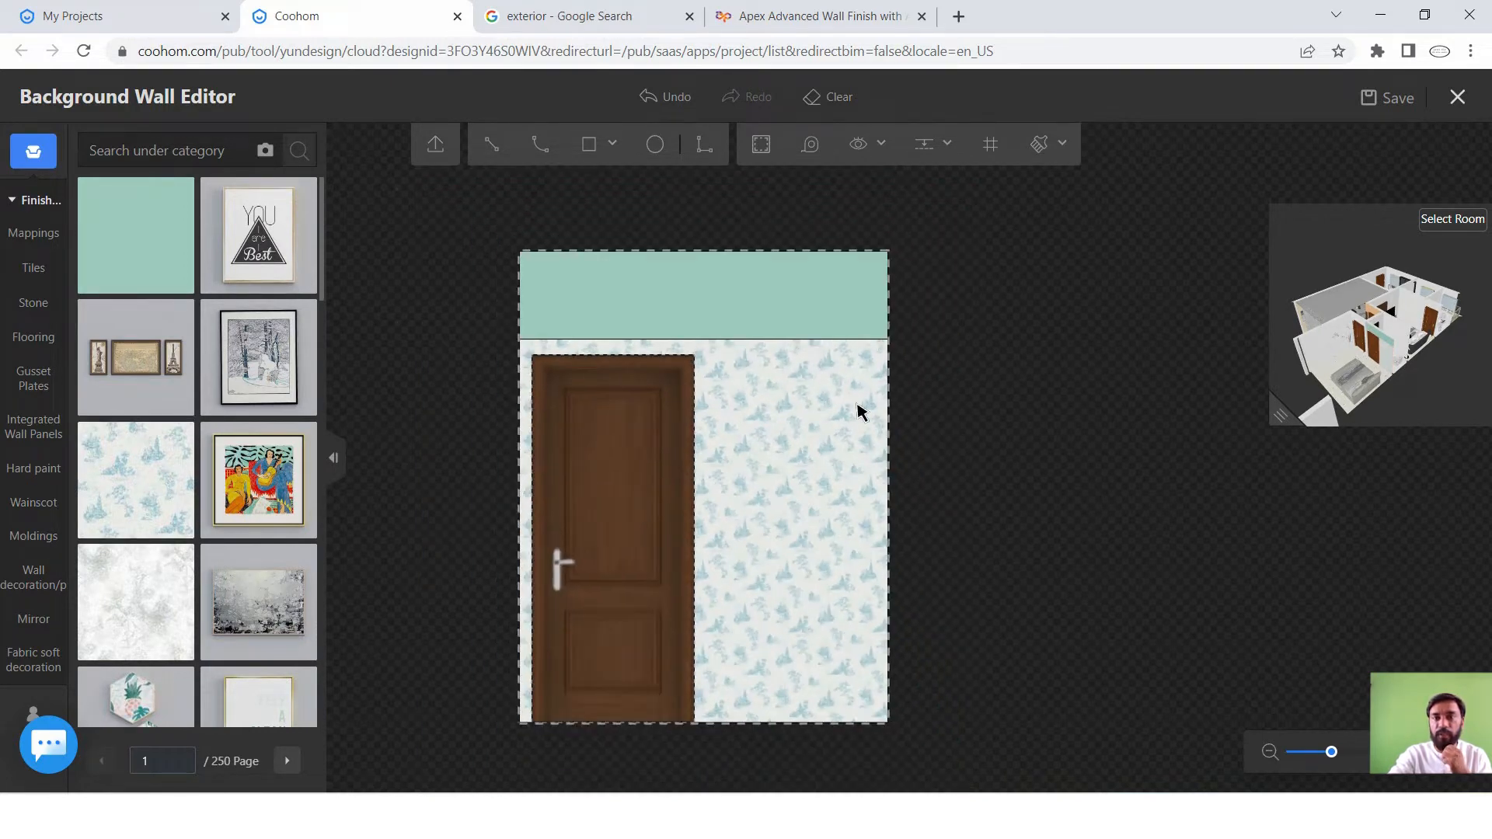
Draw a circle with a radius of about 10.7" on the wallpapered area to the right of the door.
scroll(826, 373, up, 3)
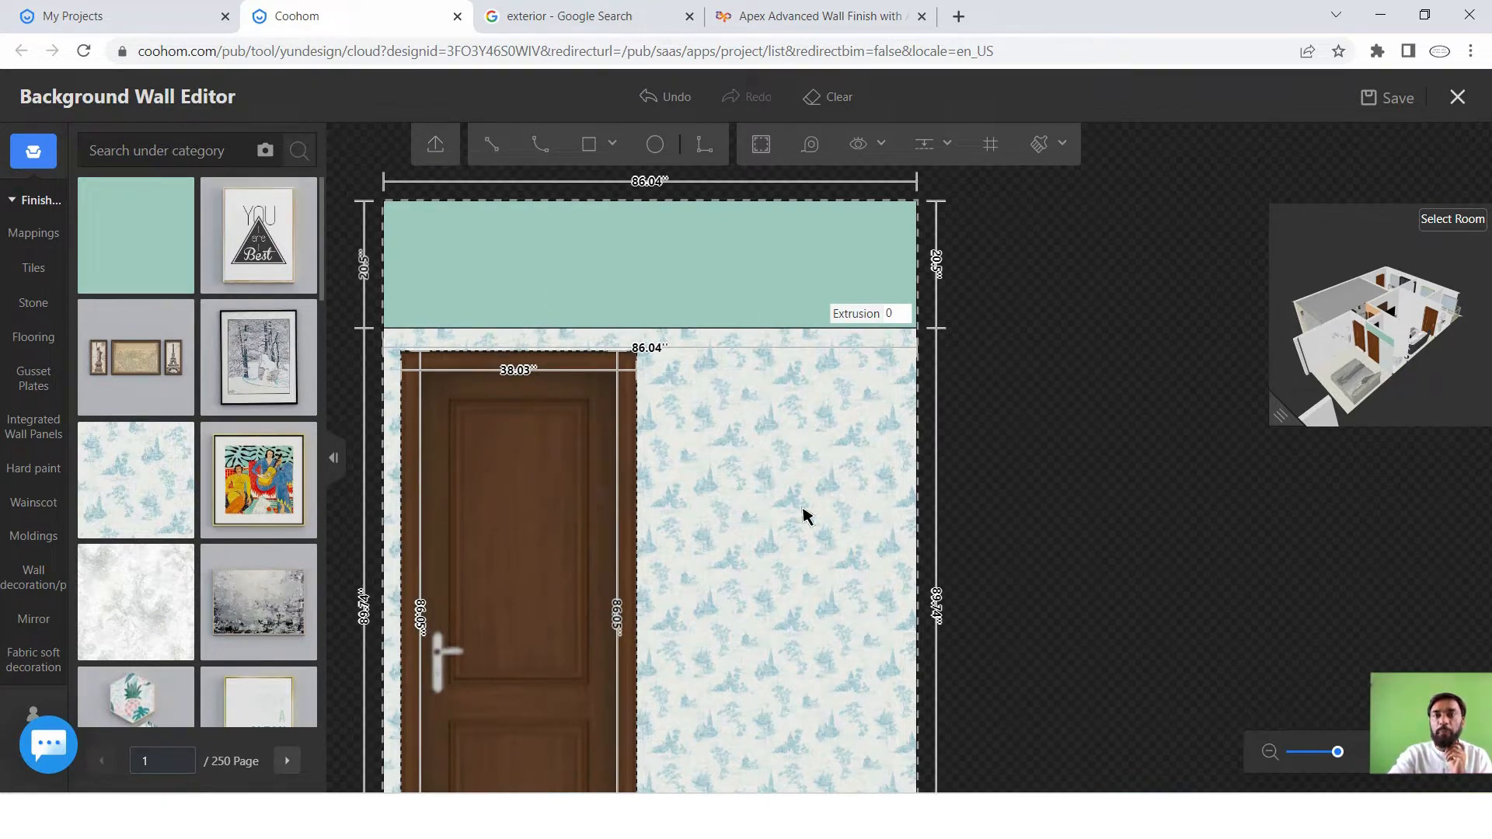
scroll(805, 515, down, 2)
scroll(779, 506, up, 2)
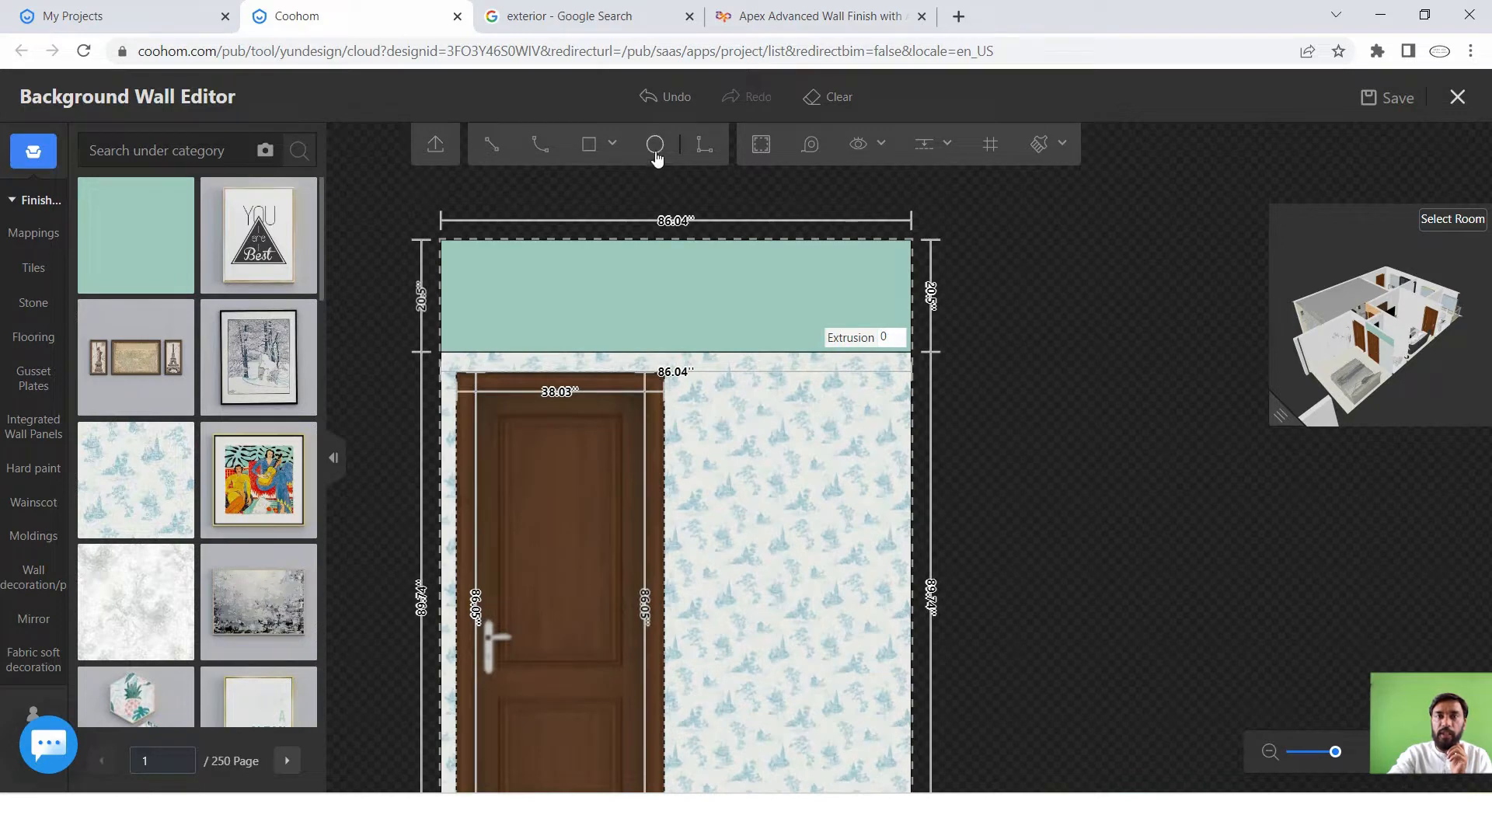
click(656, 146)
click(781, 516)
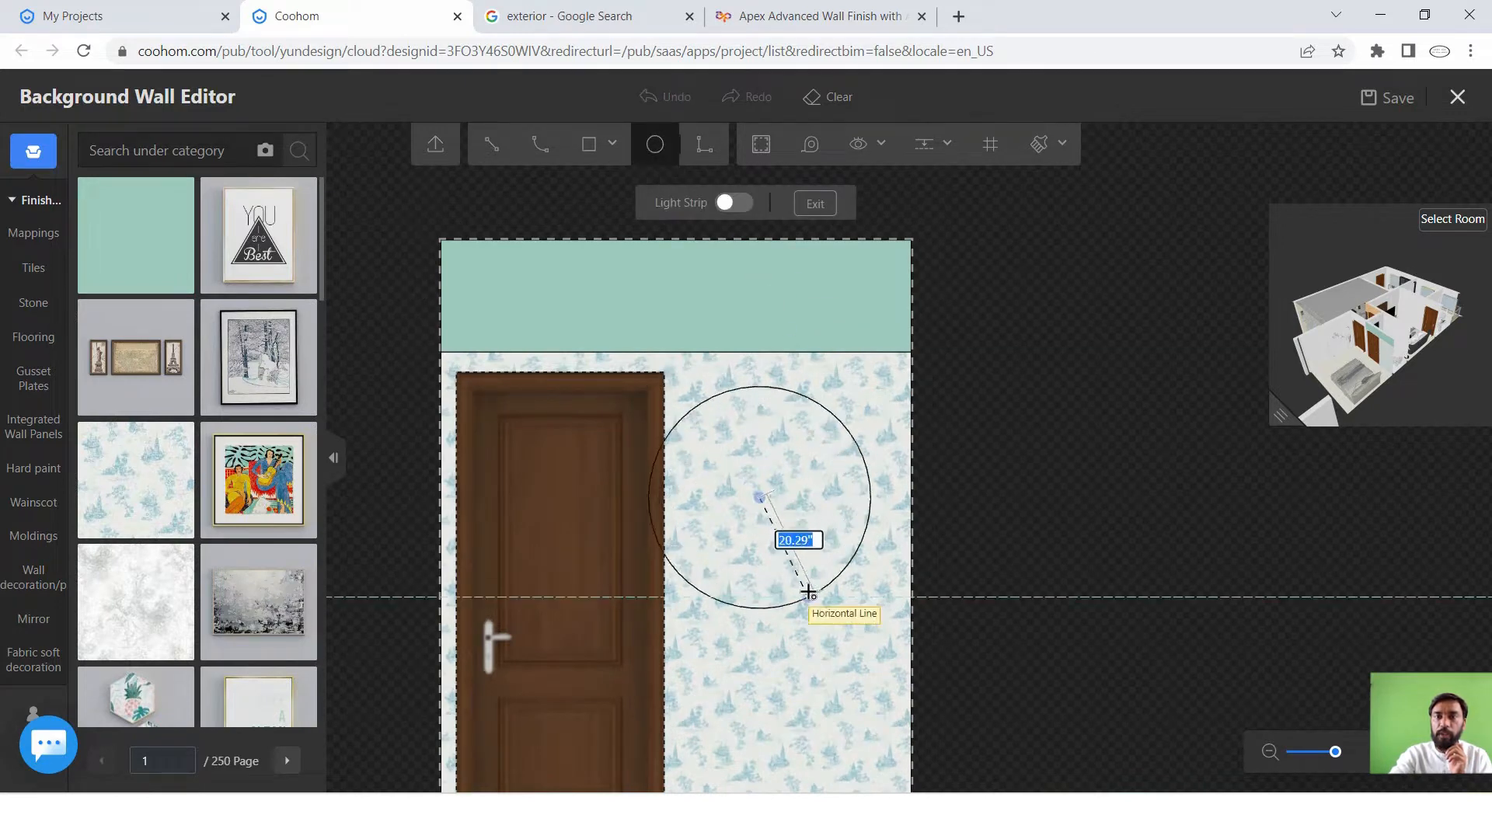
click(780, 553)
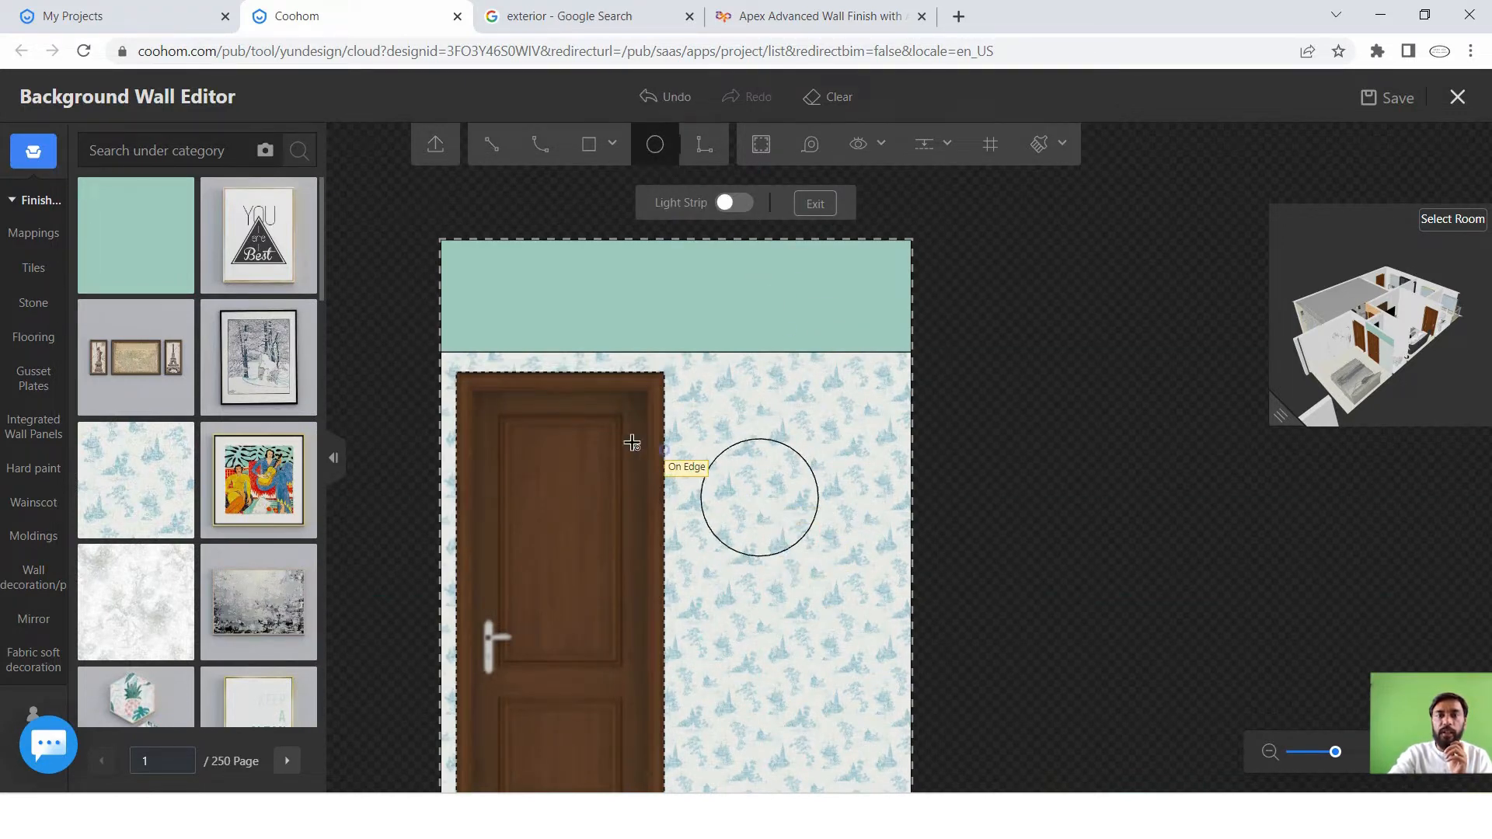
key(Escape)
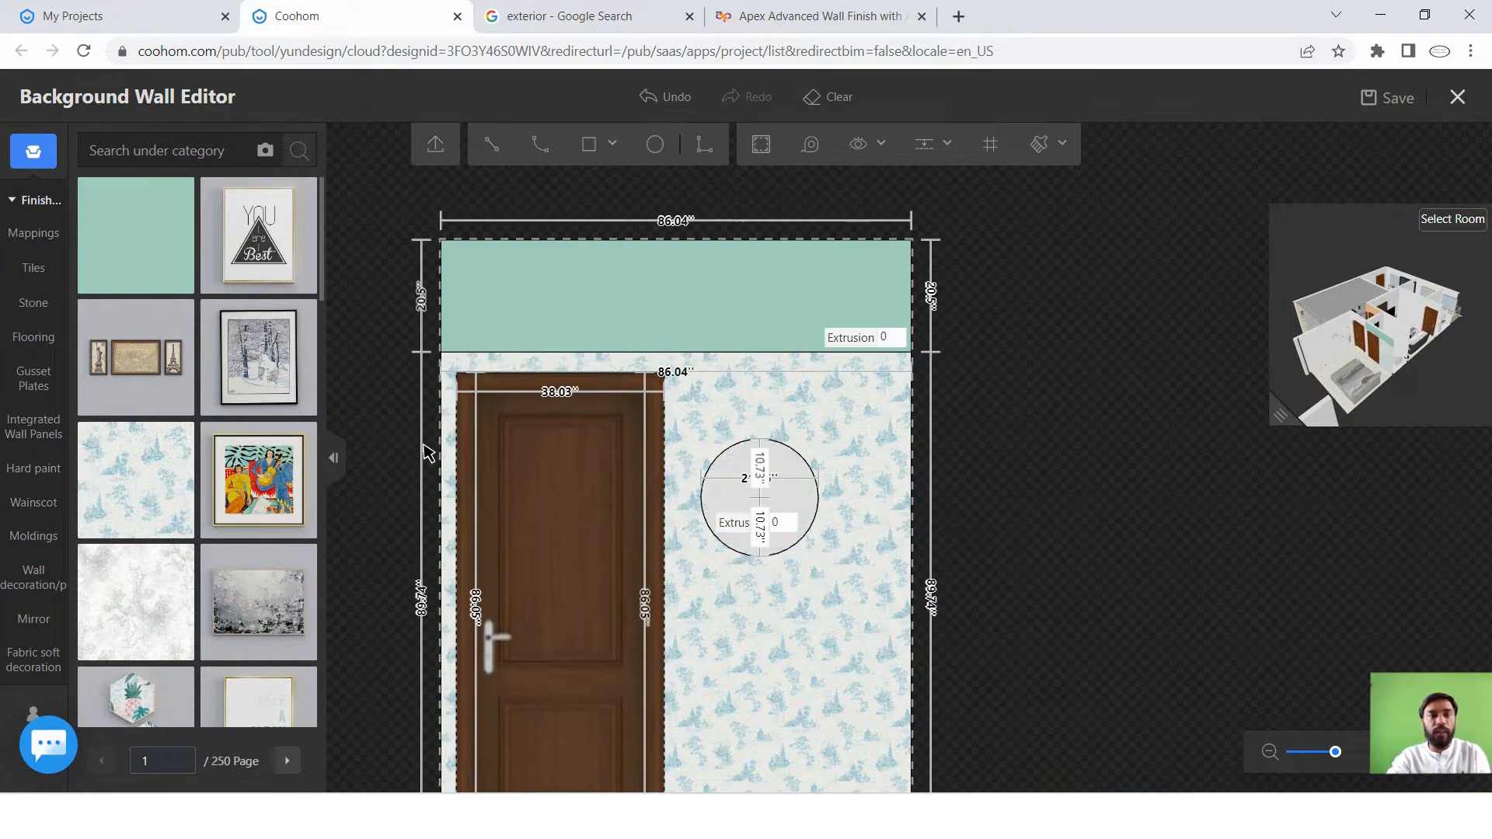
Fill the circle on the wallpapered area with the mauve brown finish.
scroll(140, 539, down, 15)
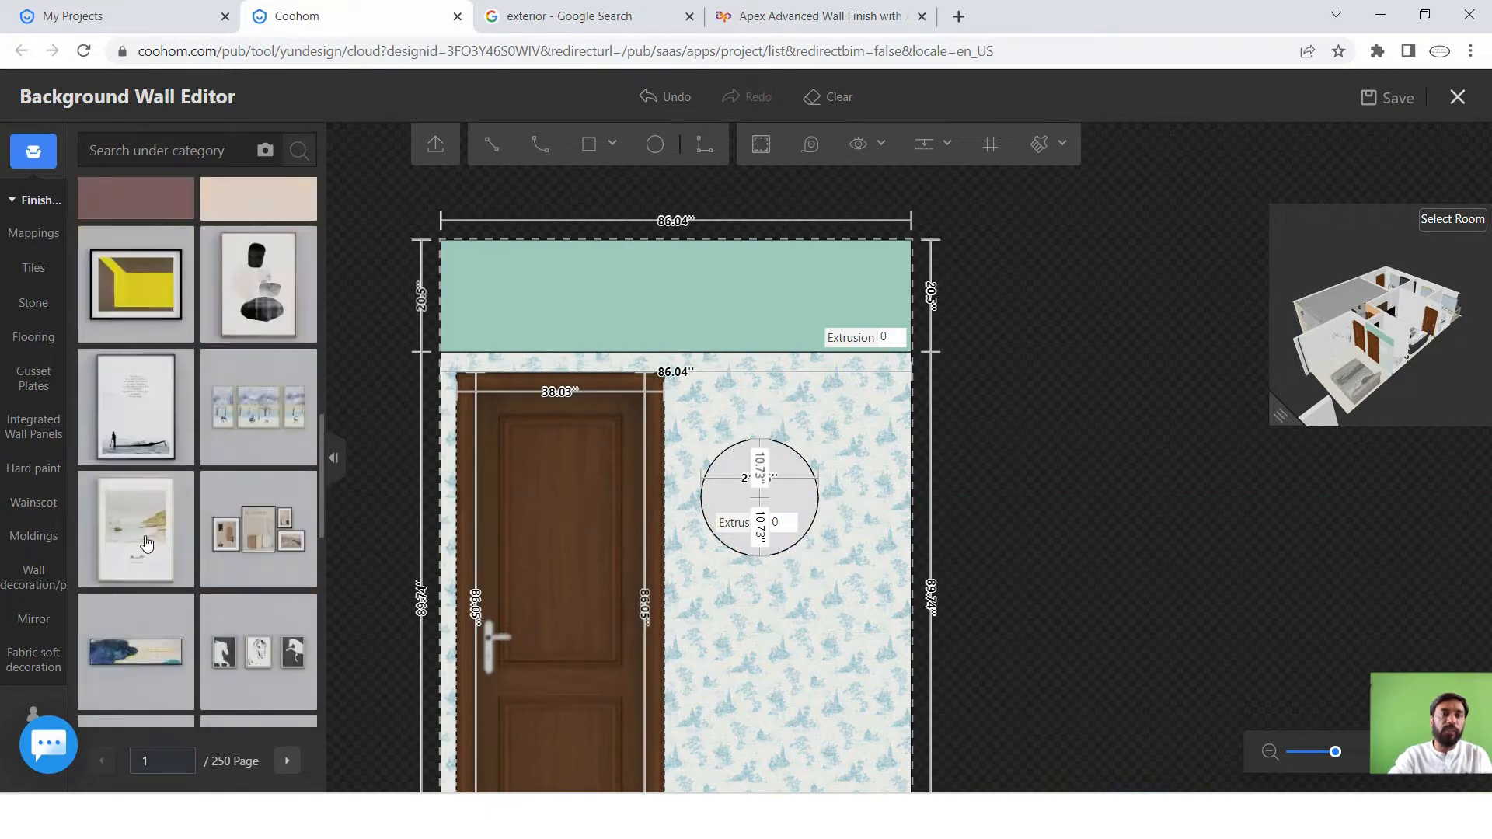
scroll(147, 544, up, 5)
drag(136, 528, 790, 490)
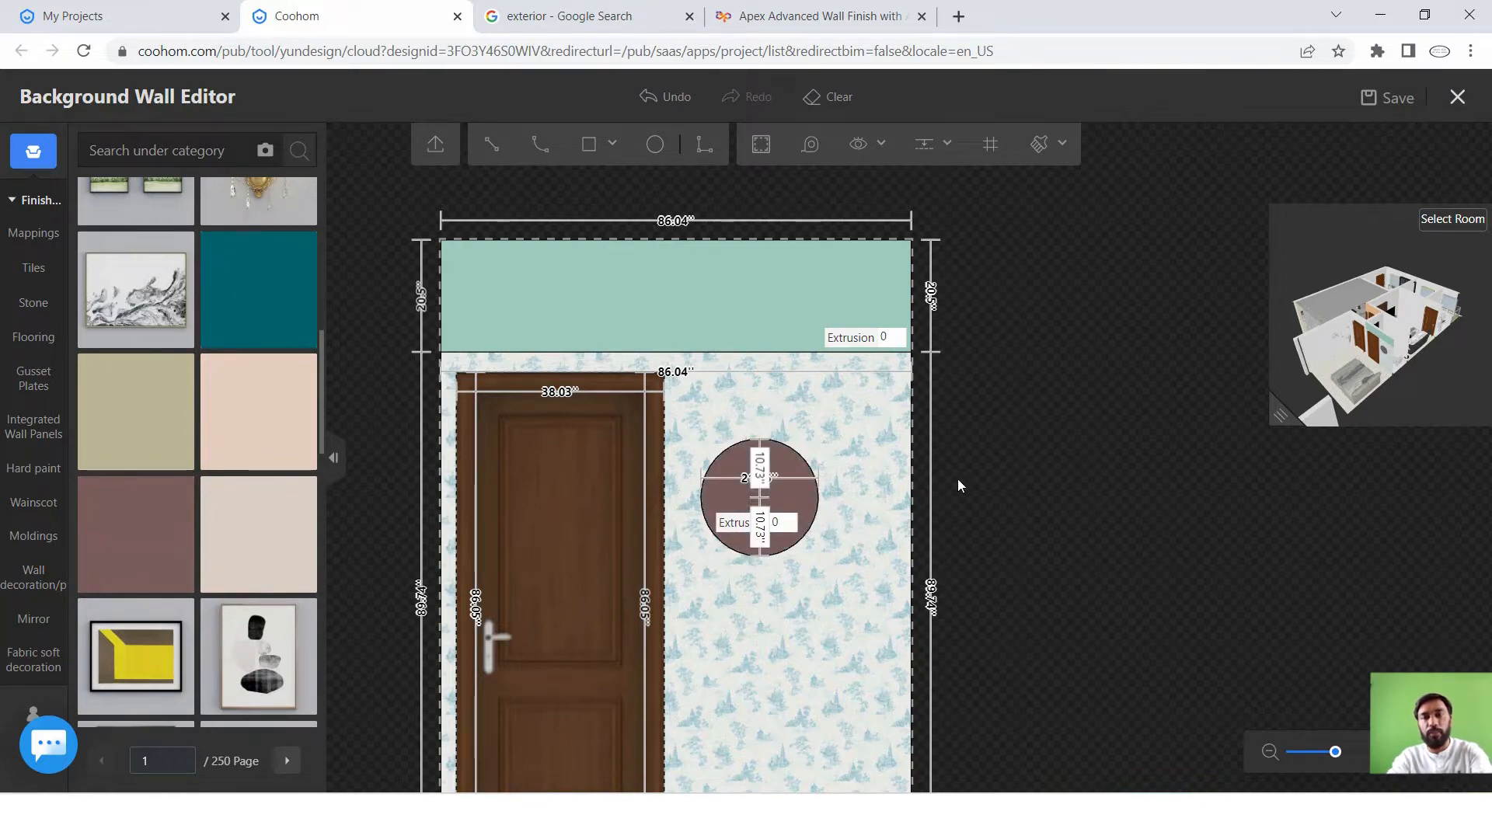
scroll(793, 482, up, 5)
Delete the mauve brown circular area from the wallpapered wall.
click(792, 483)
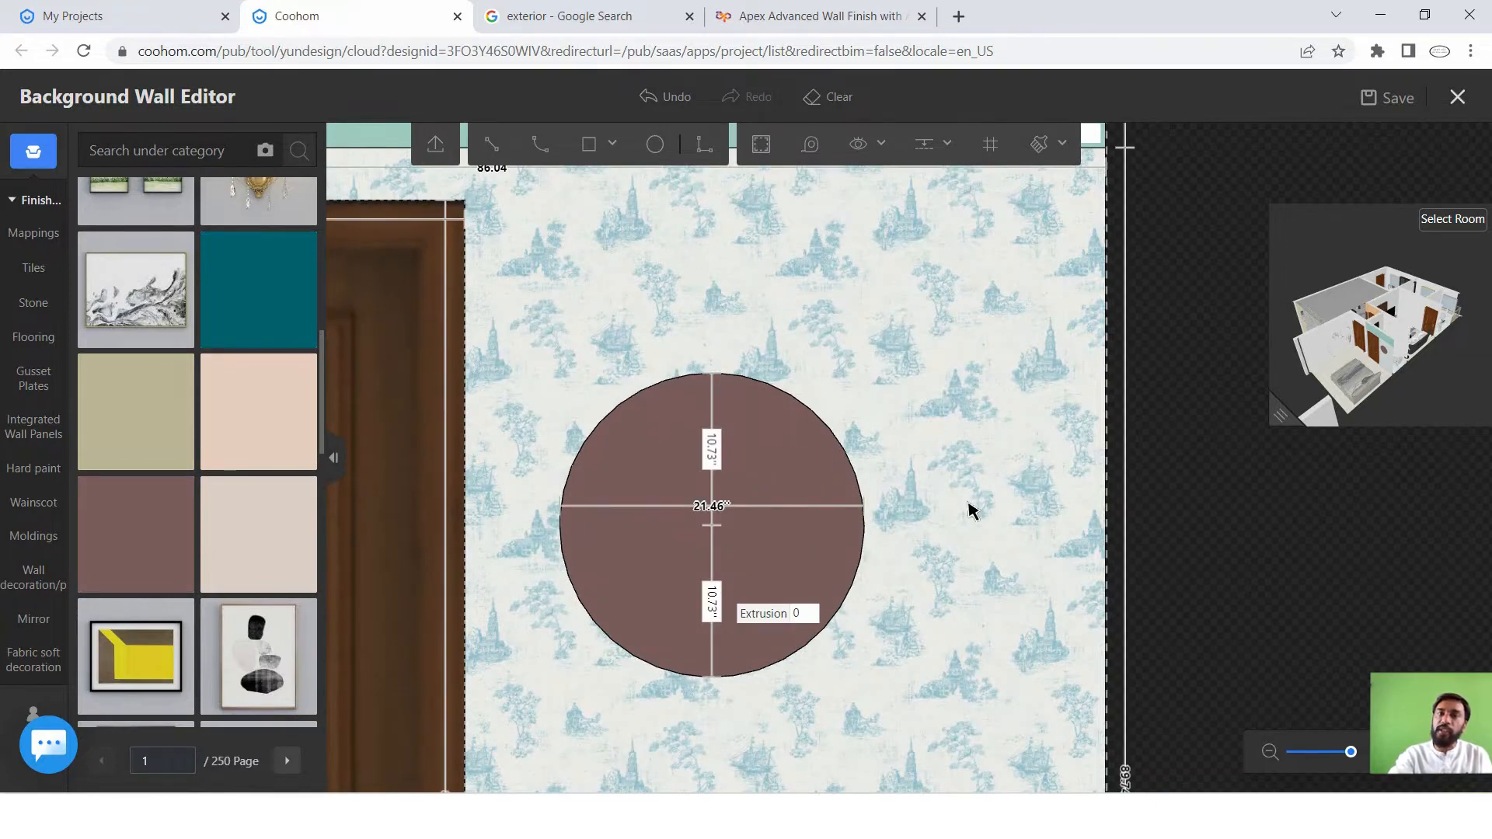
click(810, 432)
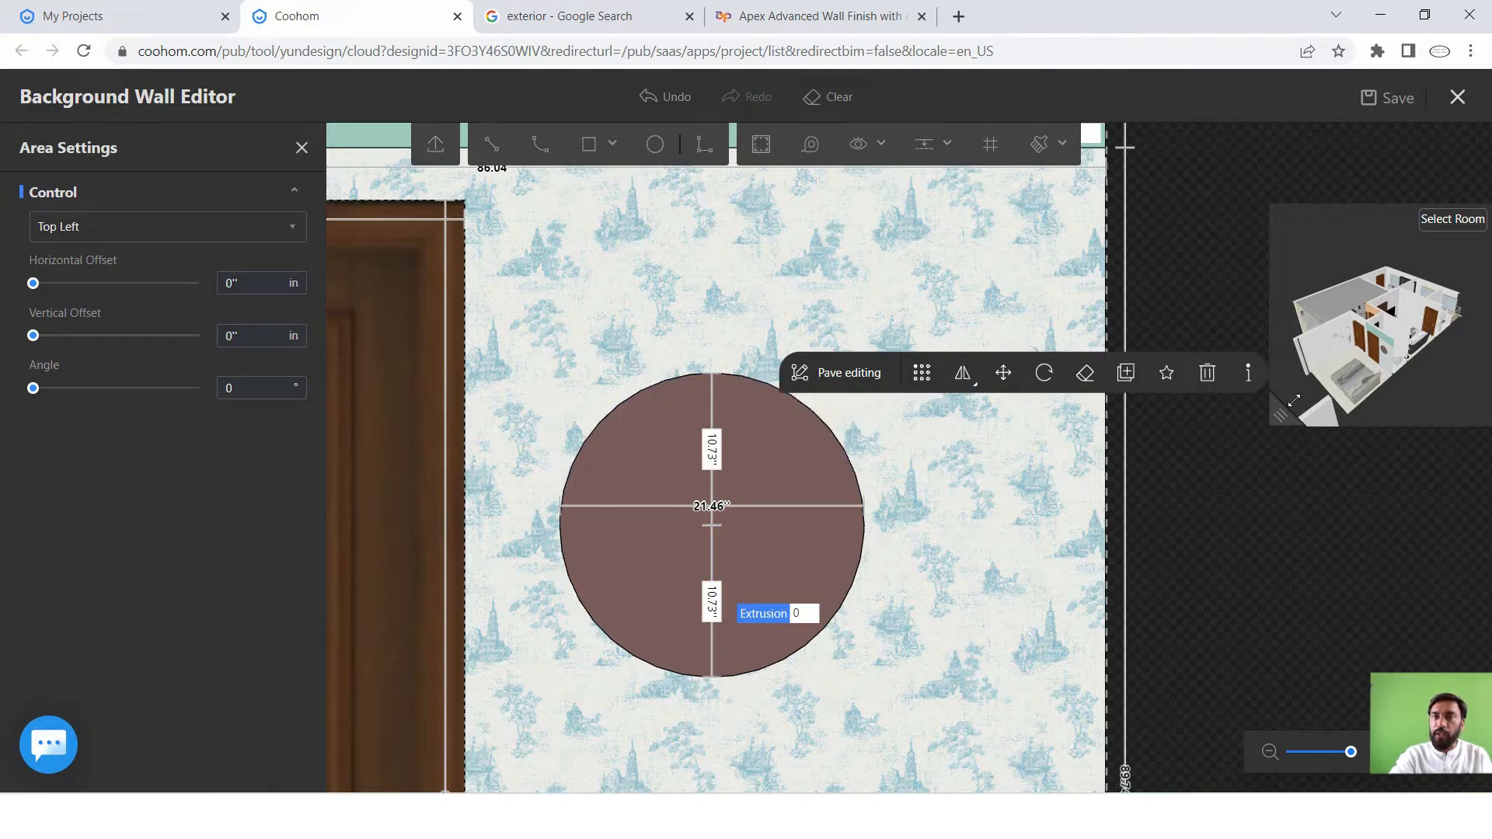
click(1207, 377)
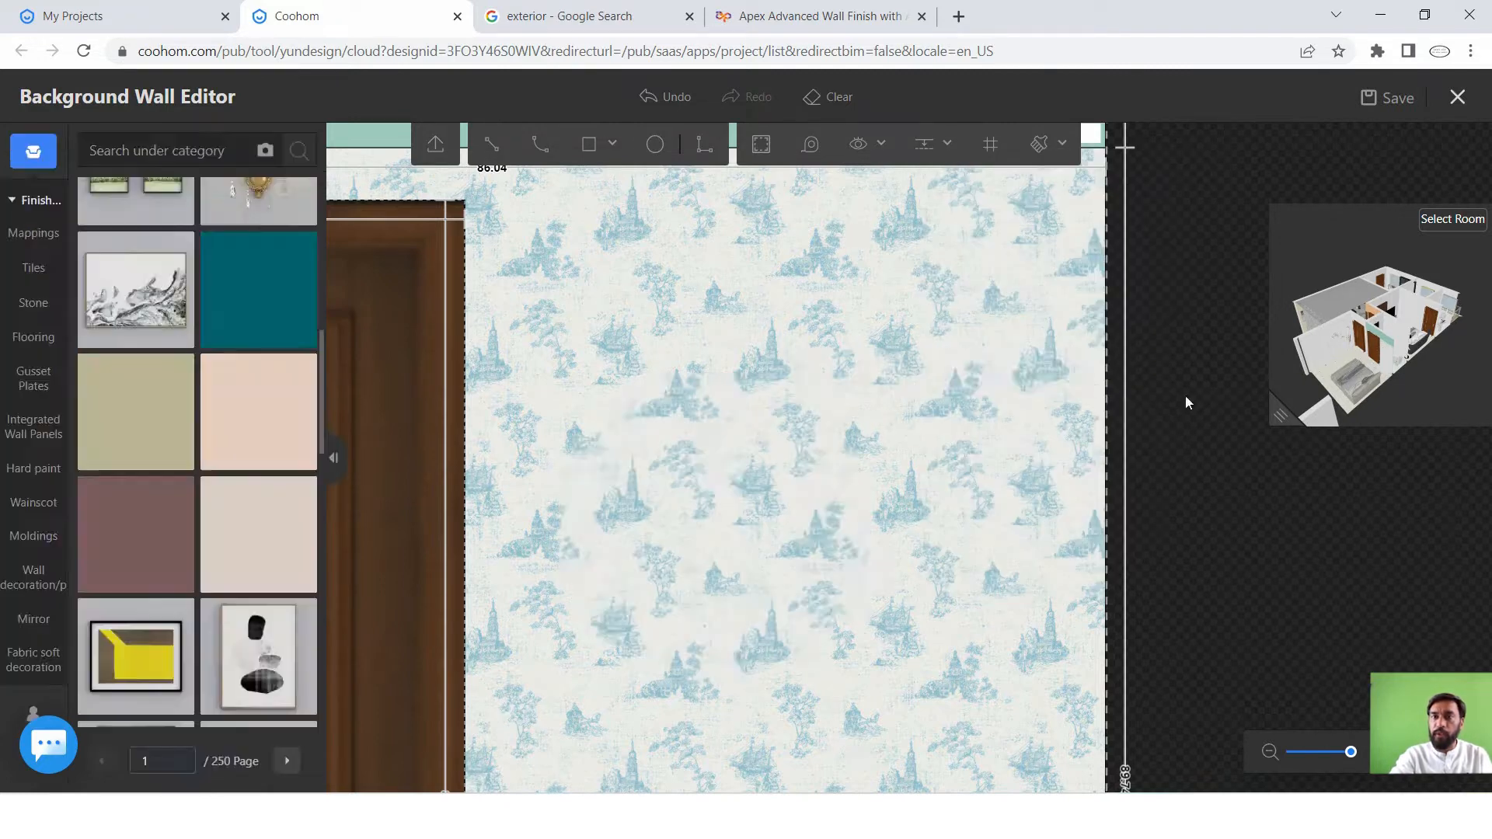
scroll(767, 407, down, 5)
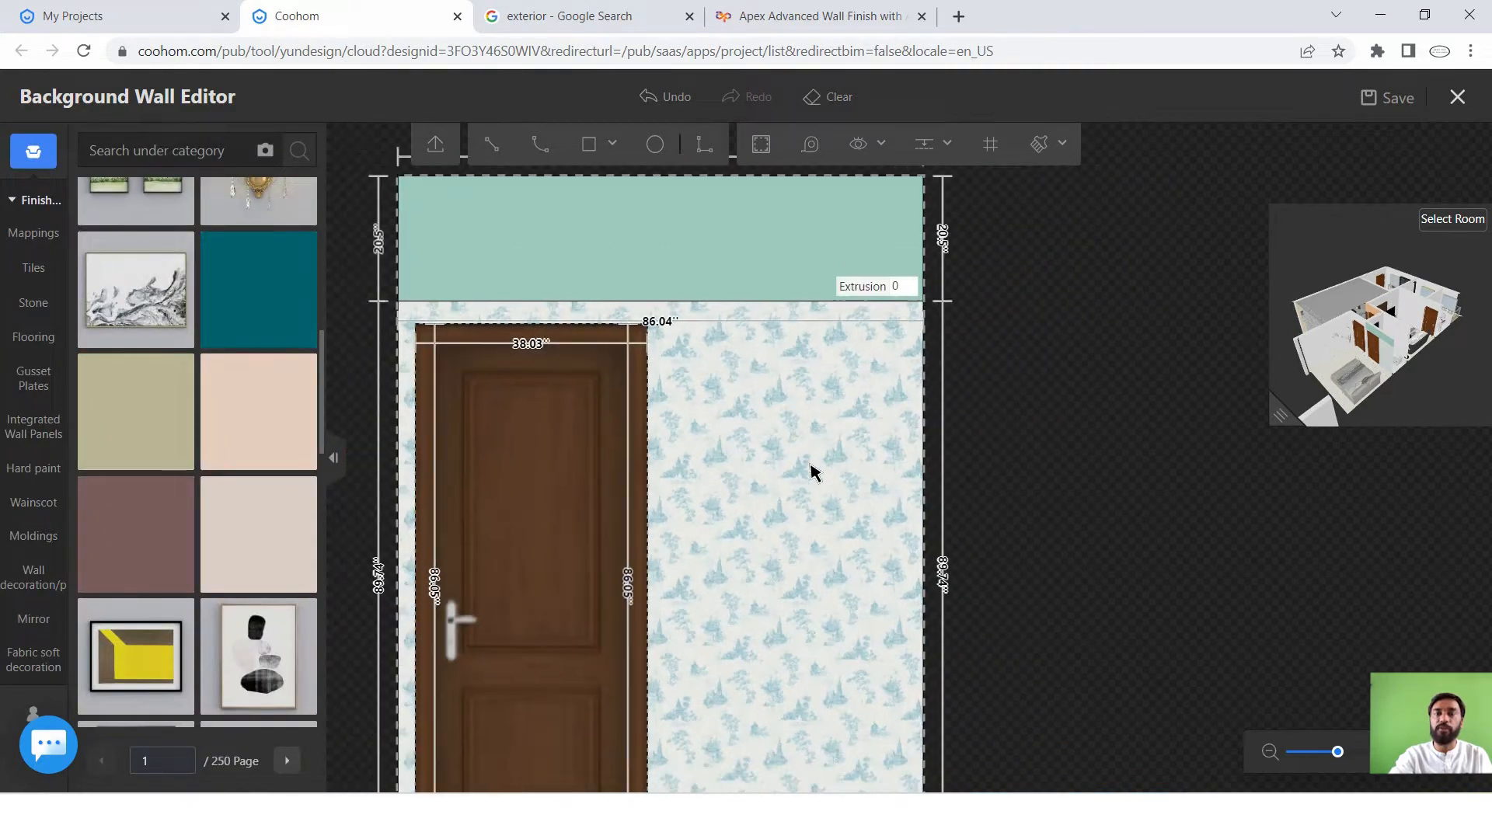
Lower the line dividing the mint green and wallpapered areas to the top of the door, about 24" below the wall's upper edge.
click(737, 459)
scroll(721, 456, up, 2)
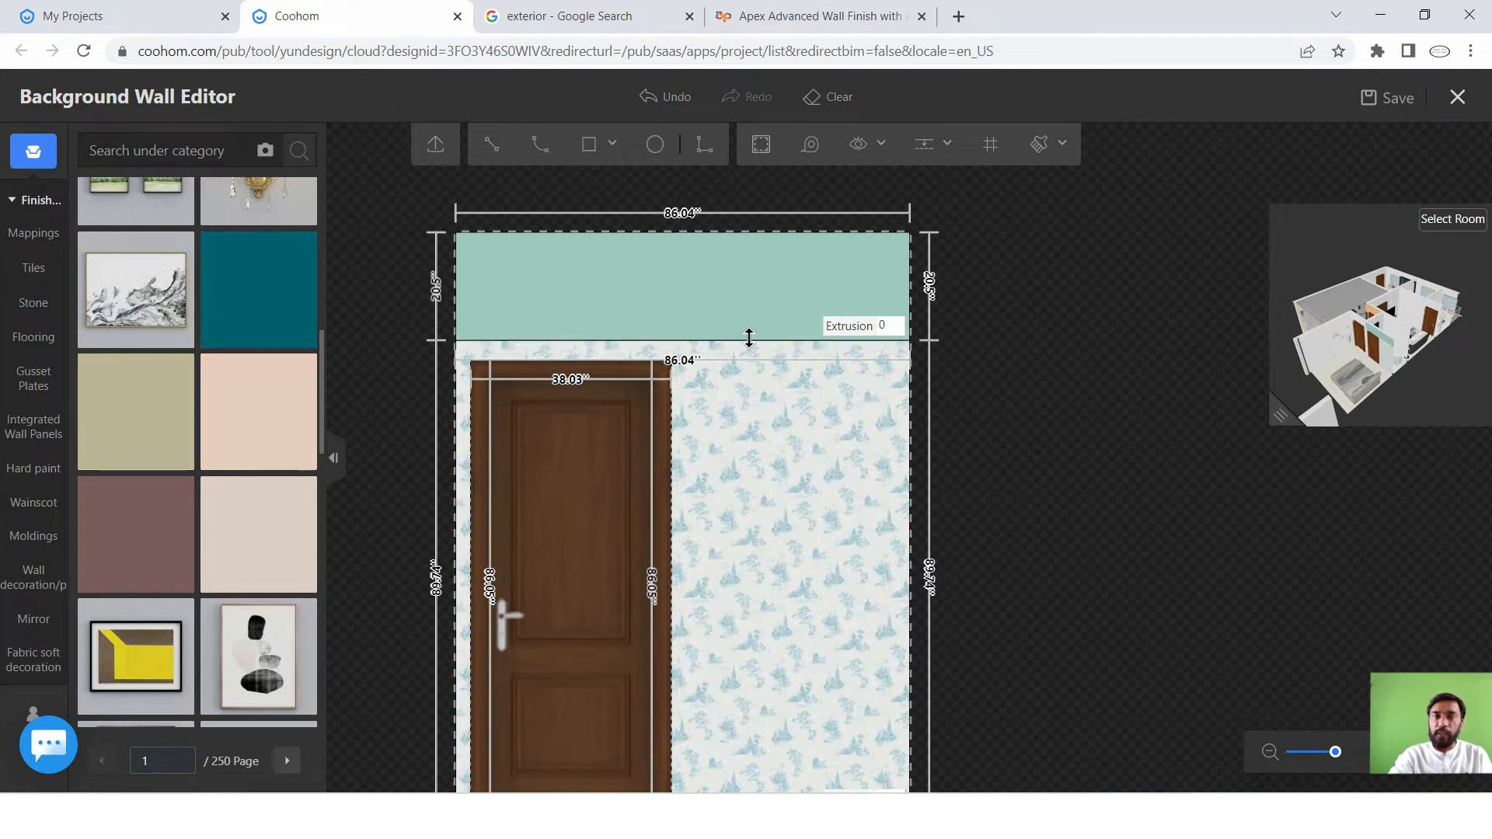
drag(754, 337, 766, 376)
scroll(743, 327, up, 1)
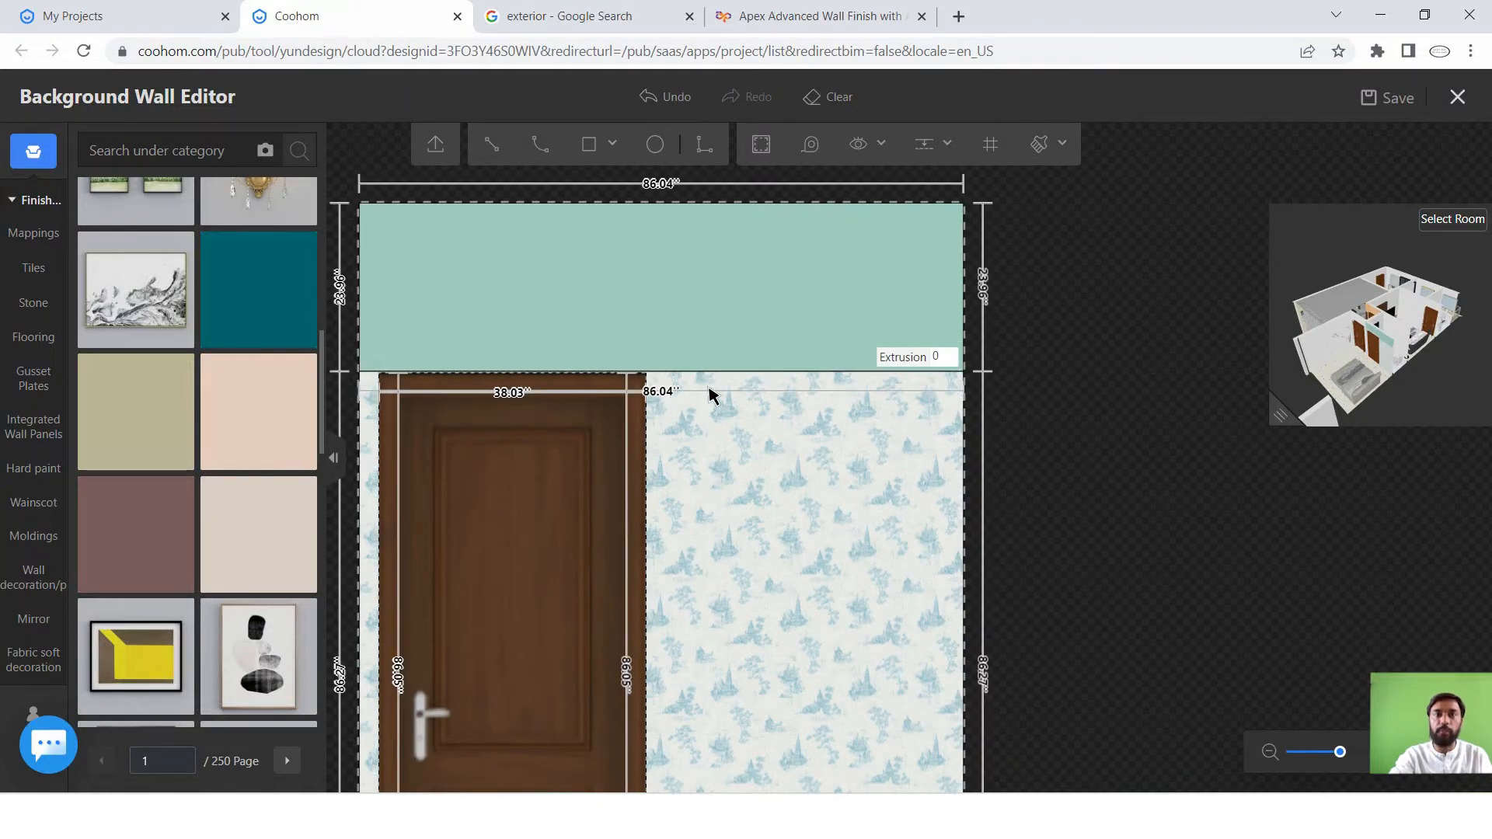
scroll(883, 413, down, 2)
scroll(689, 387, up, 1)
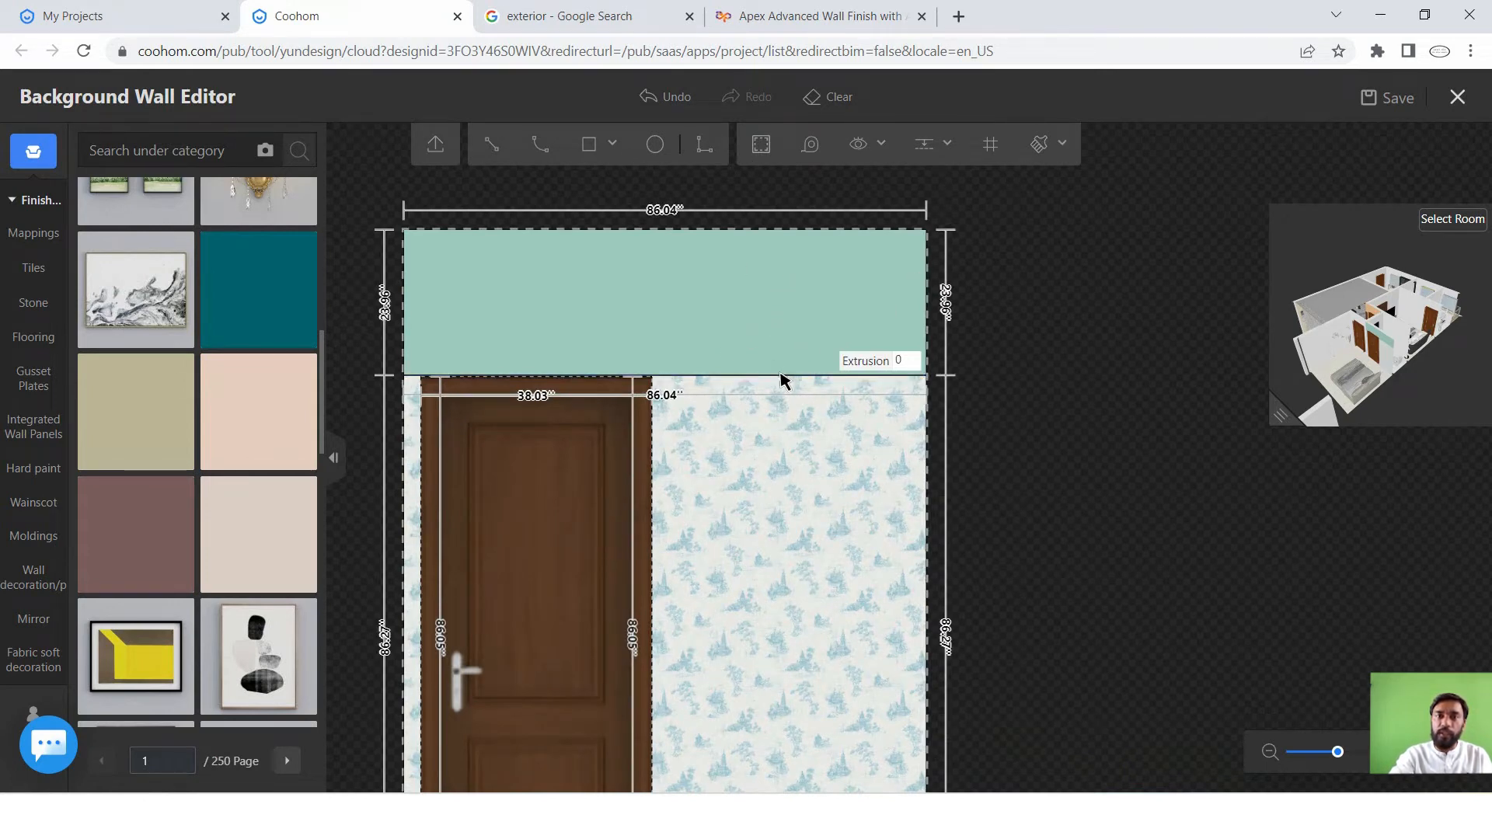
Delete the mint green upper area and offset the wallpapered wall's outline inward by about 3.17" to form a border.
click(776, 308)
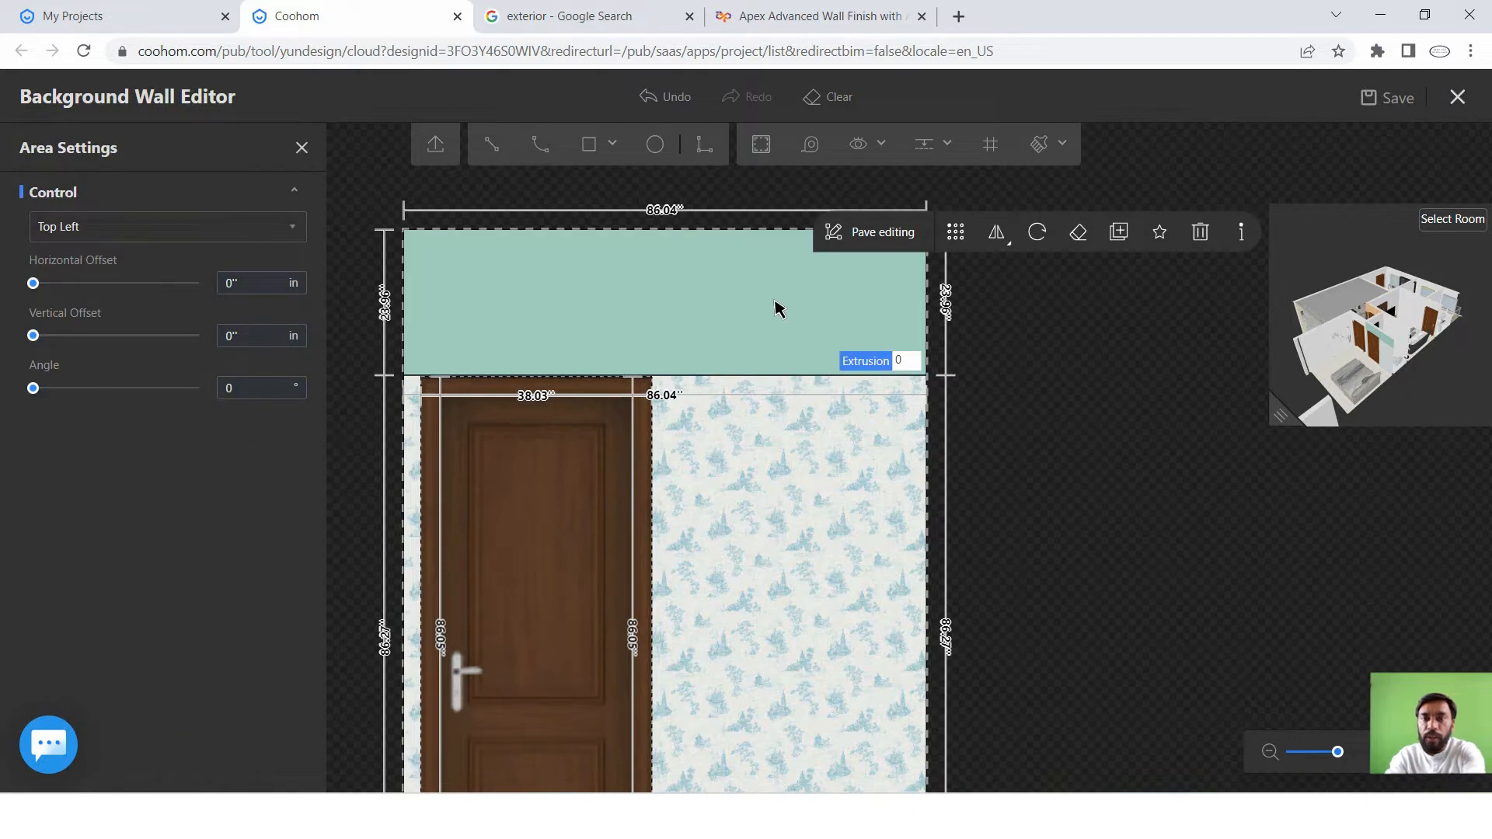
key(Delete)
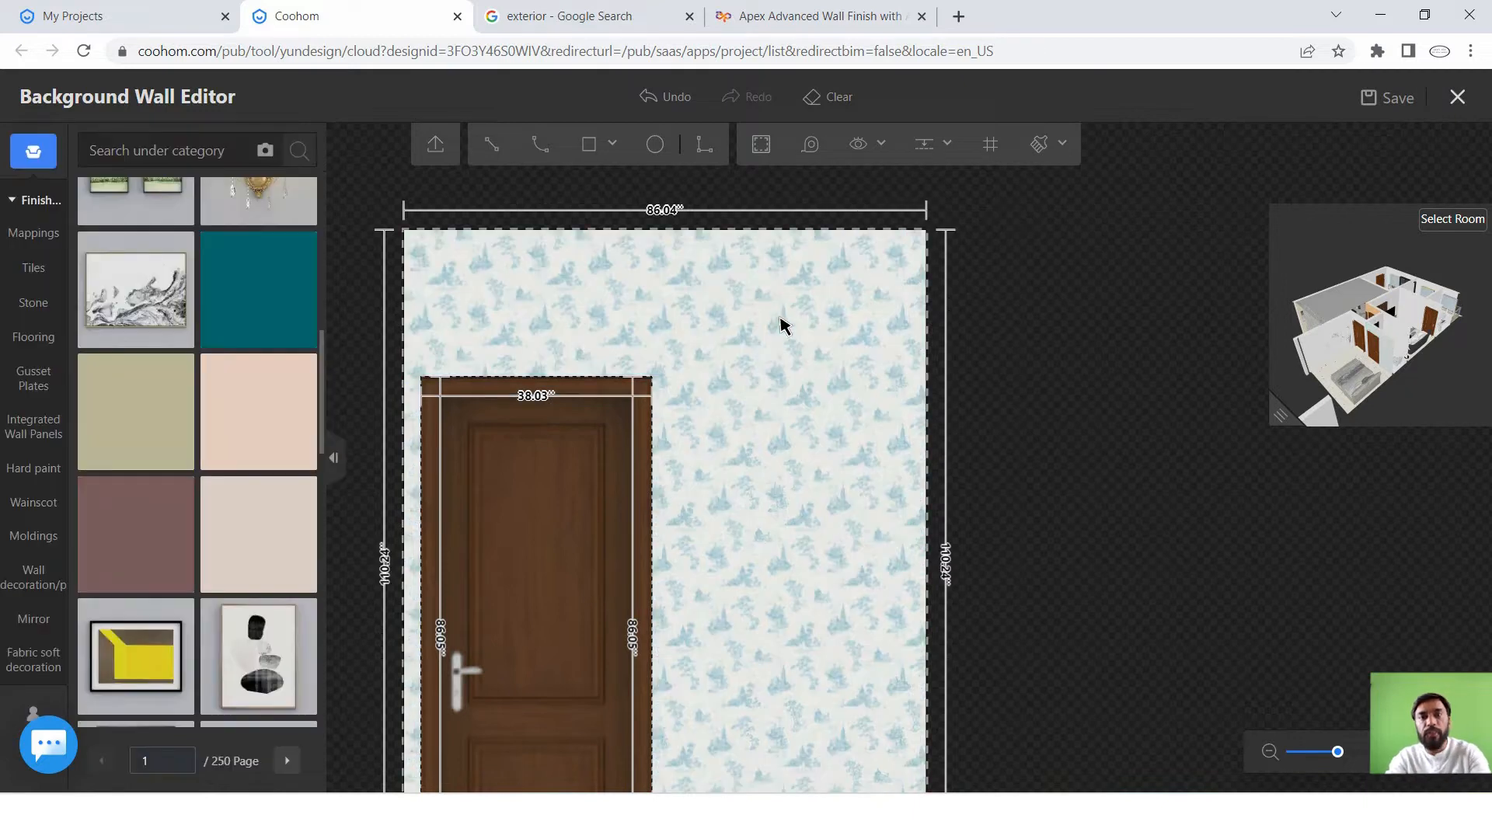
click(763, 146)
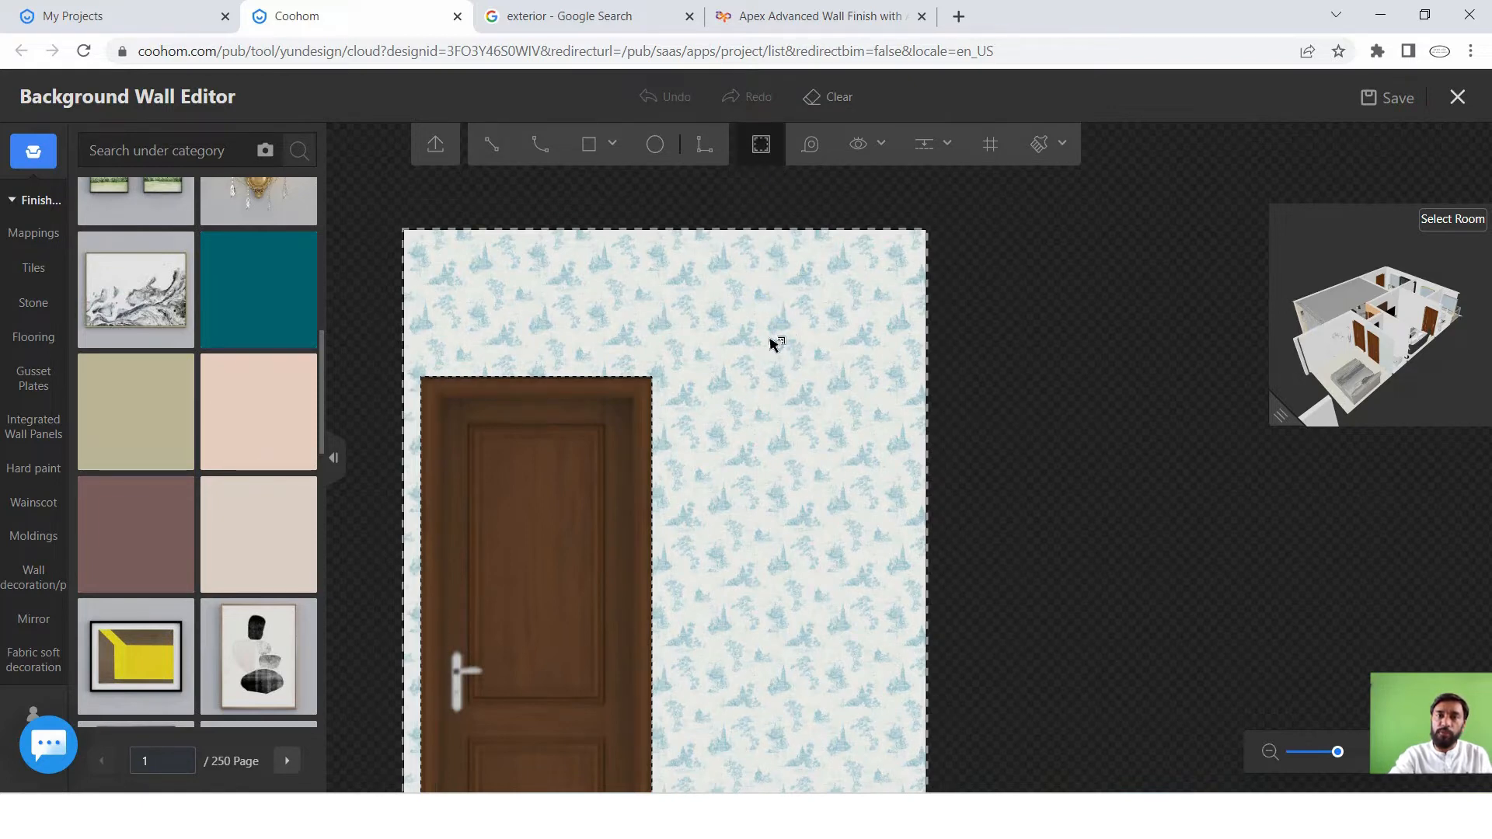
click(733, 299)
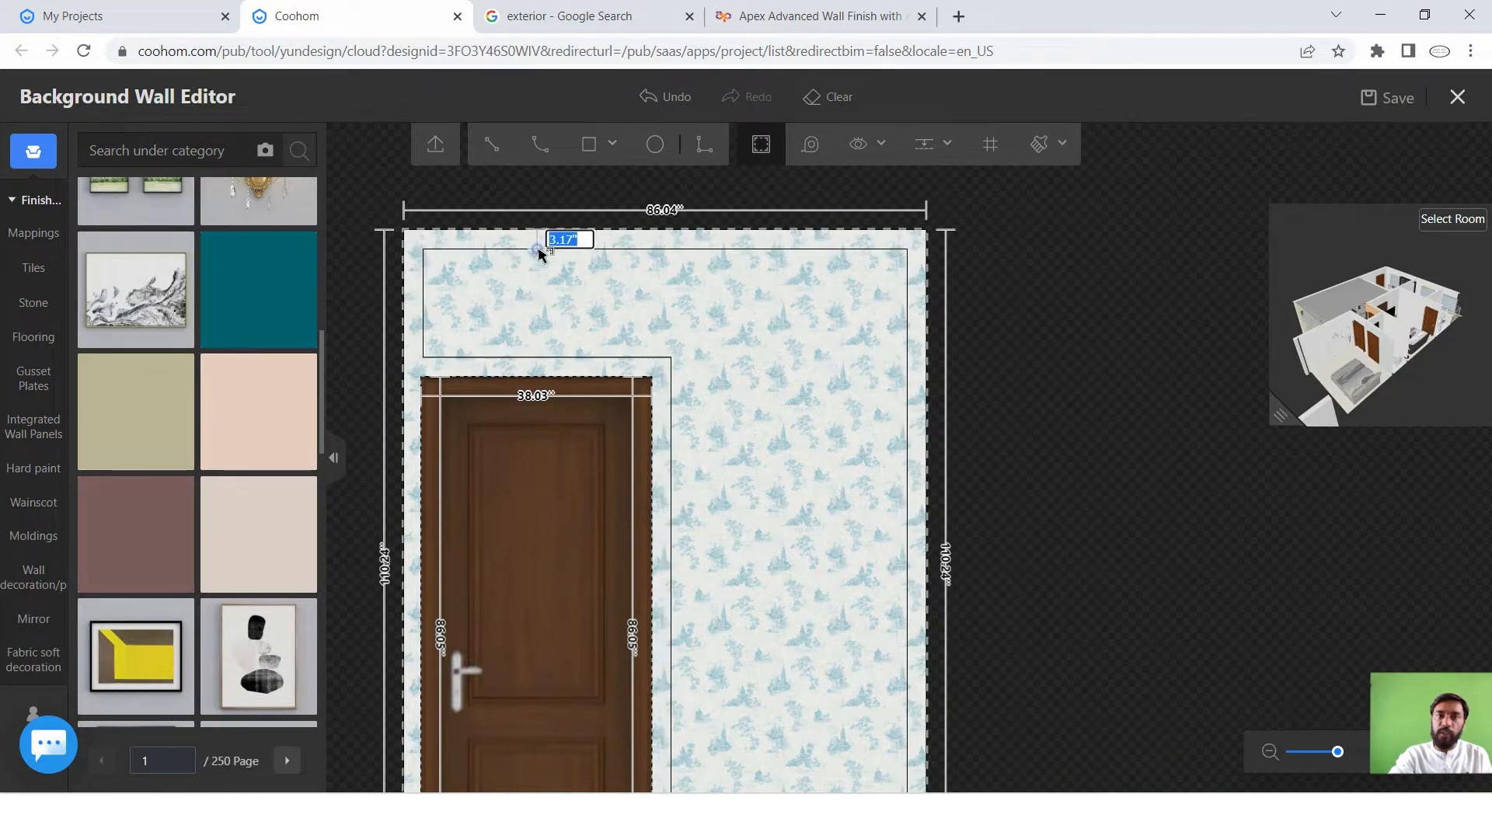
click(542, 249)
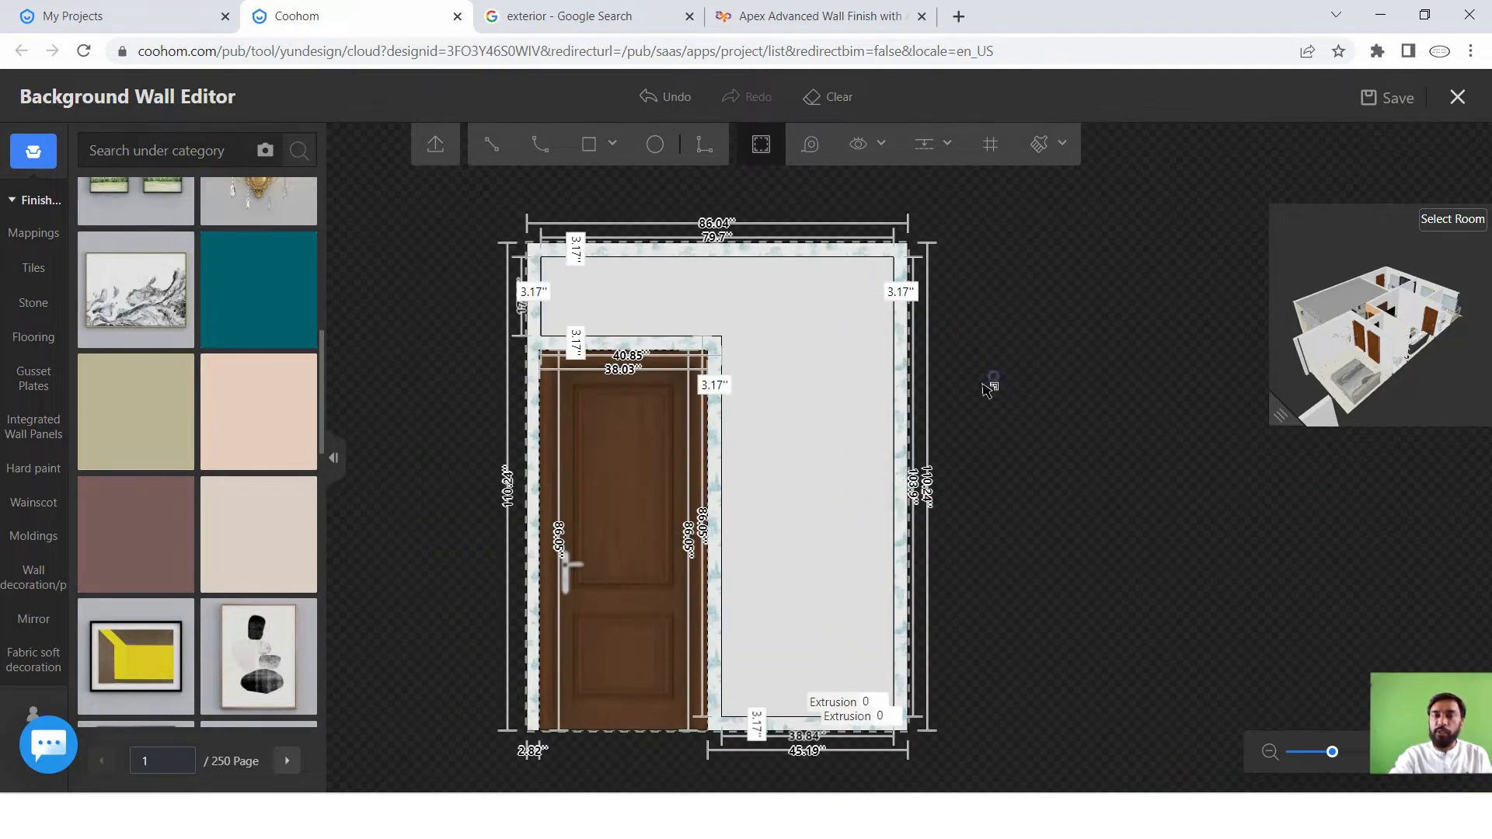
scroll(917, 294, up, 2)
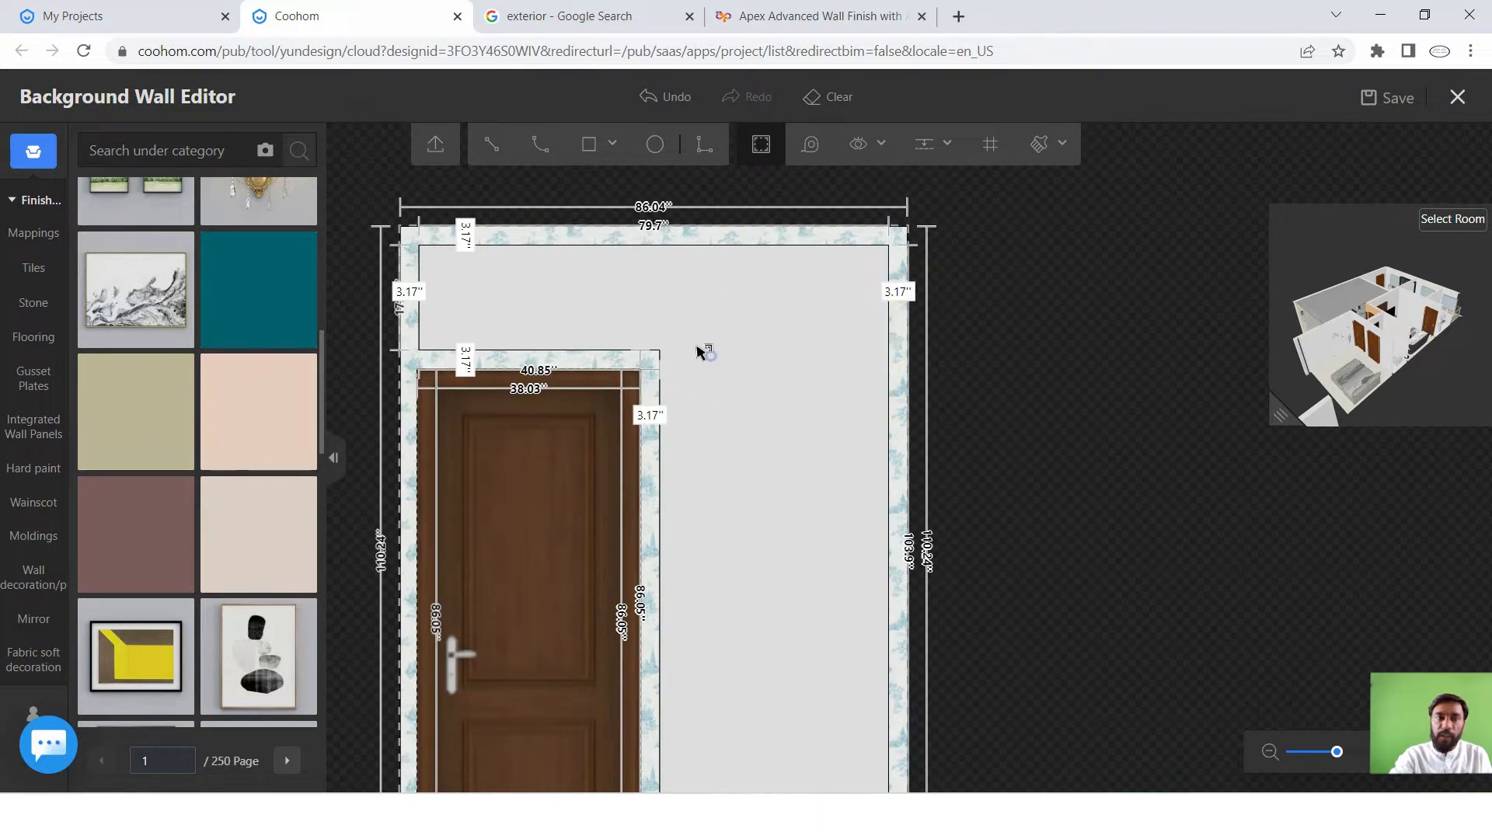
Apply the teal finish to the inner wall area enclosed by the border.
drag(259, 289, 763, 376)
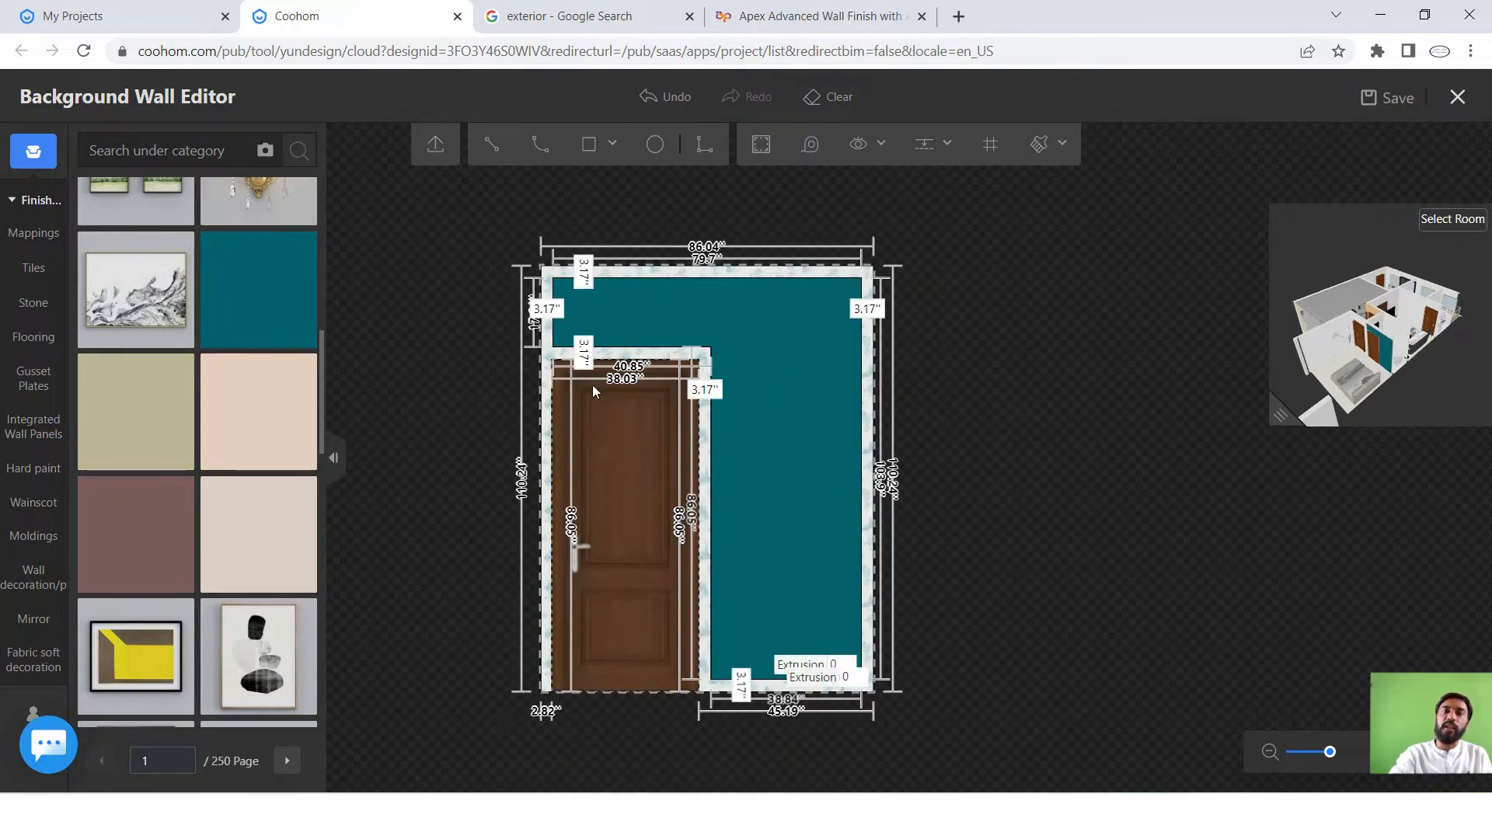
scroll(592, 388, up, 2)
scroll(746, 364, down, 1)
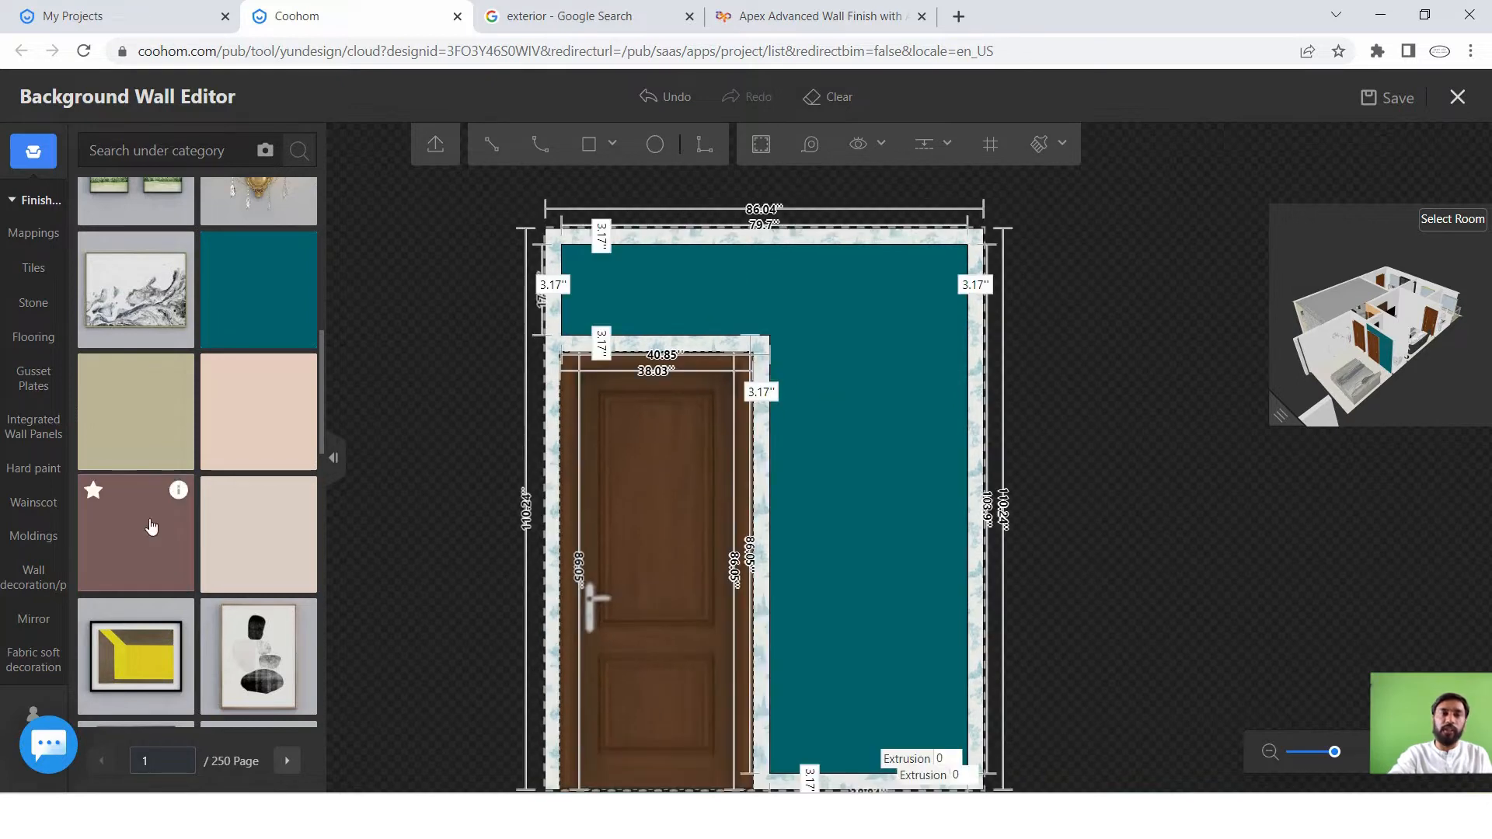
Find an integrated wall panel in light grey with vertical grooves and apply it to the inner wall area.
scroll(219, 491, down, 10)
scroll(219, 491, down, 10)
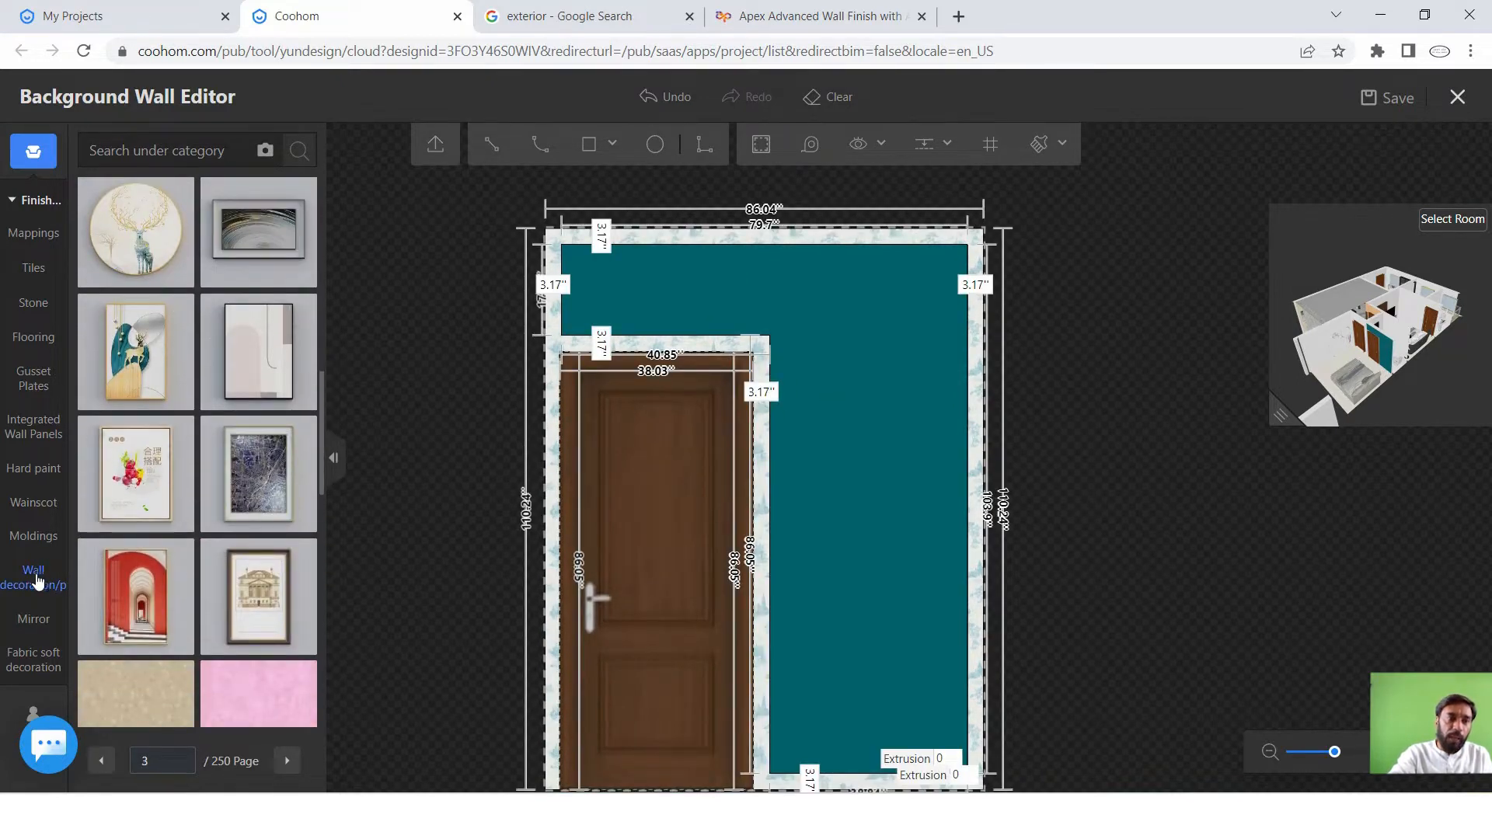
mouse_move(36, 581)
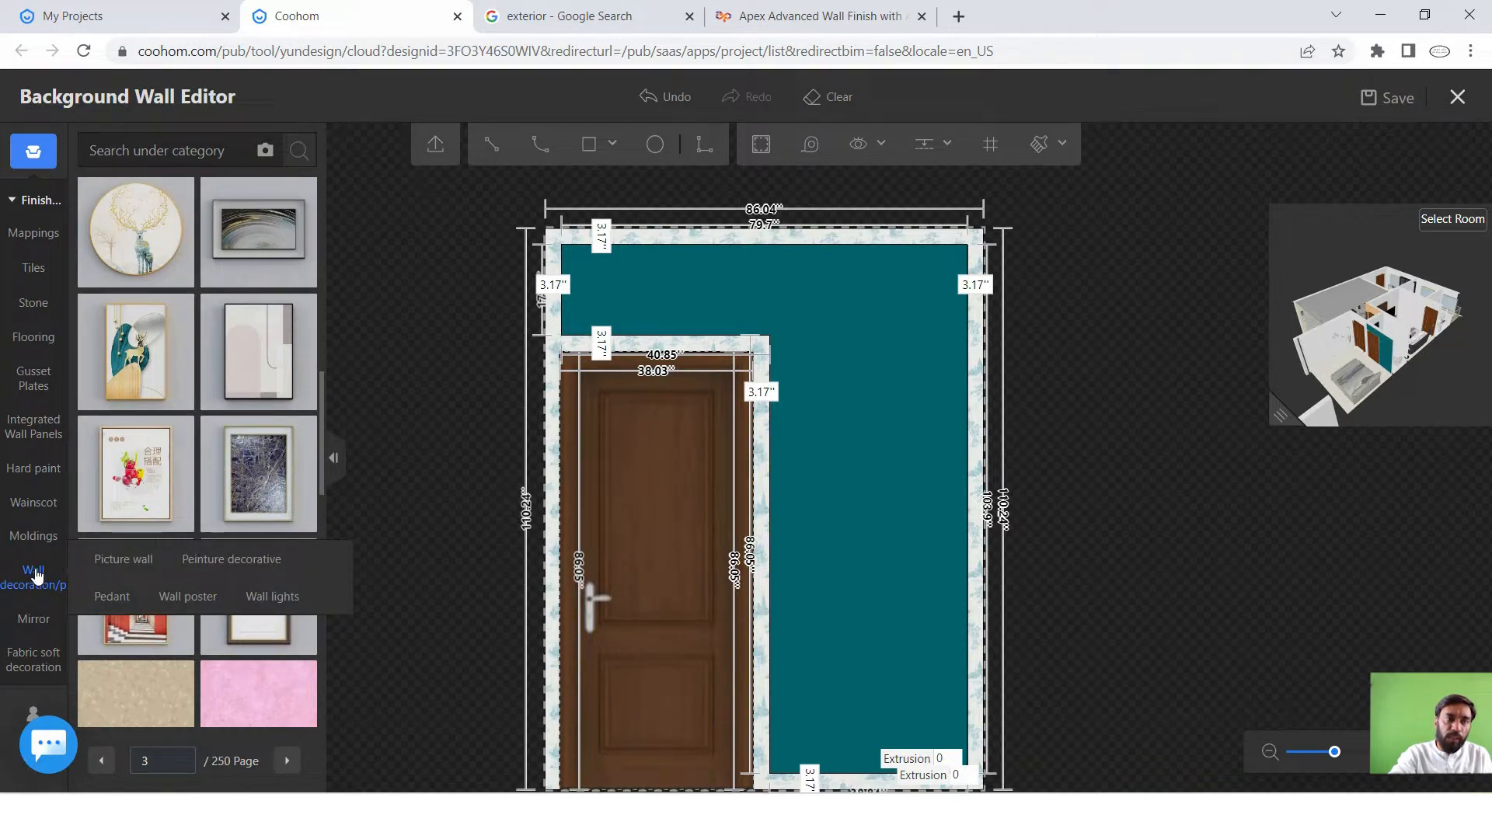
click(35, 575)
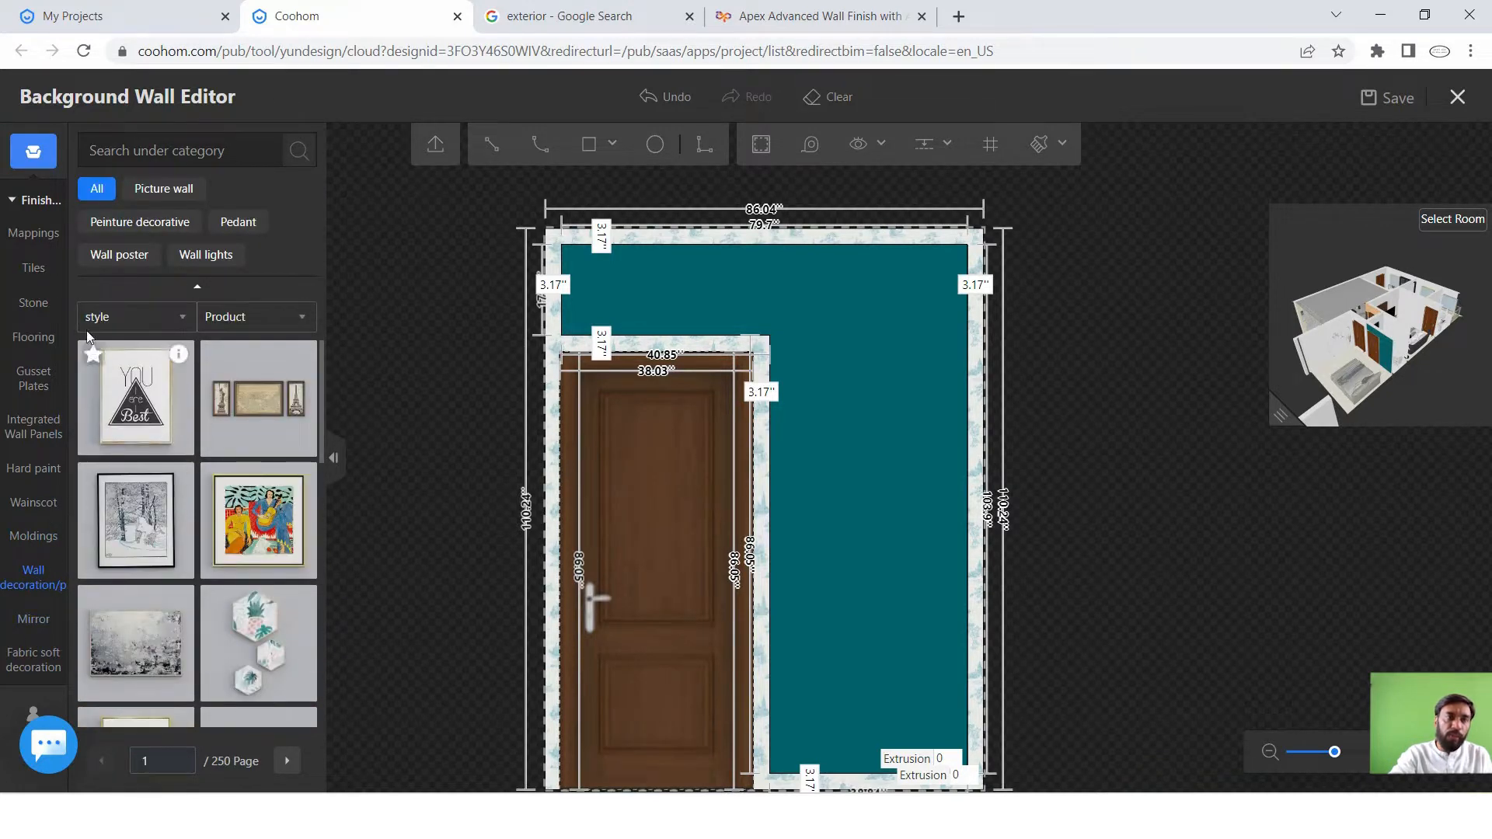
click(34, 268)
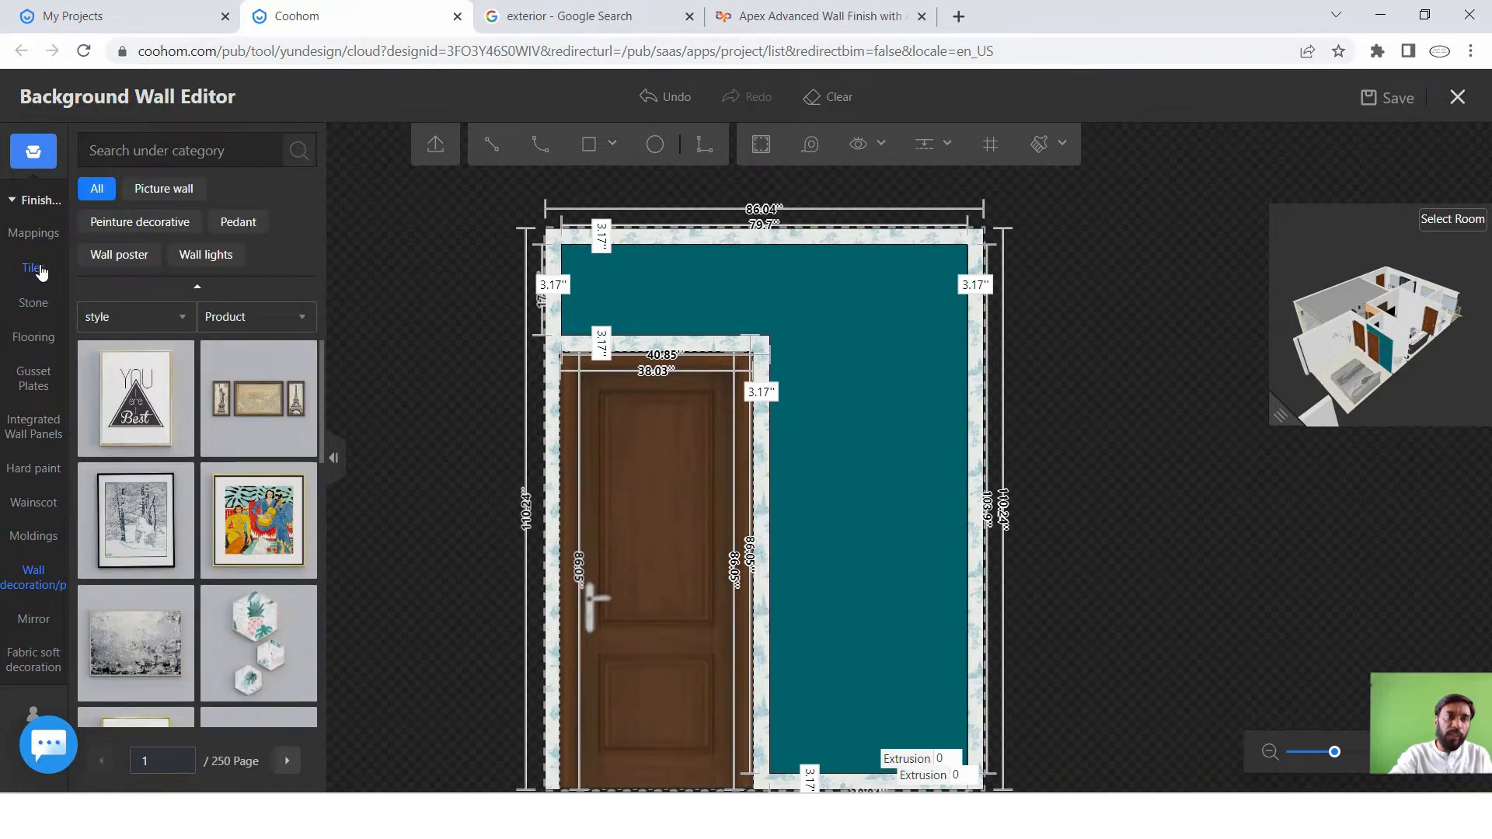
click(31, 303)
click(40, 337)
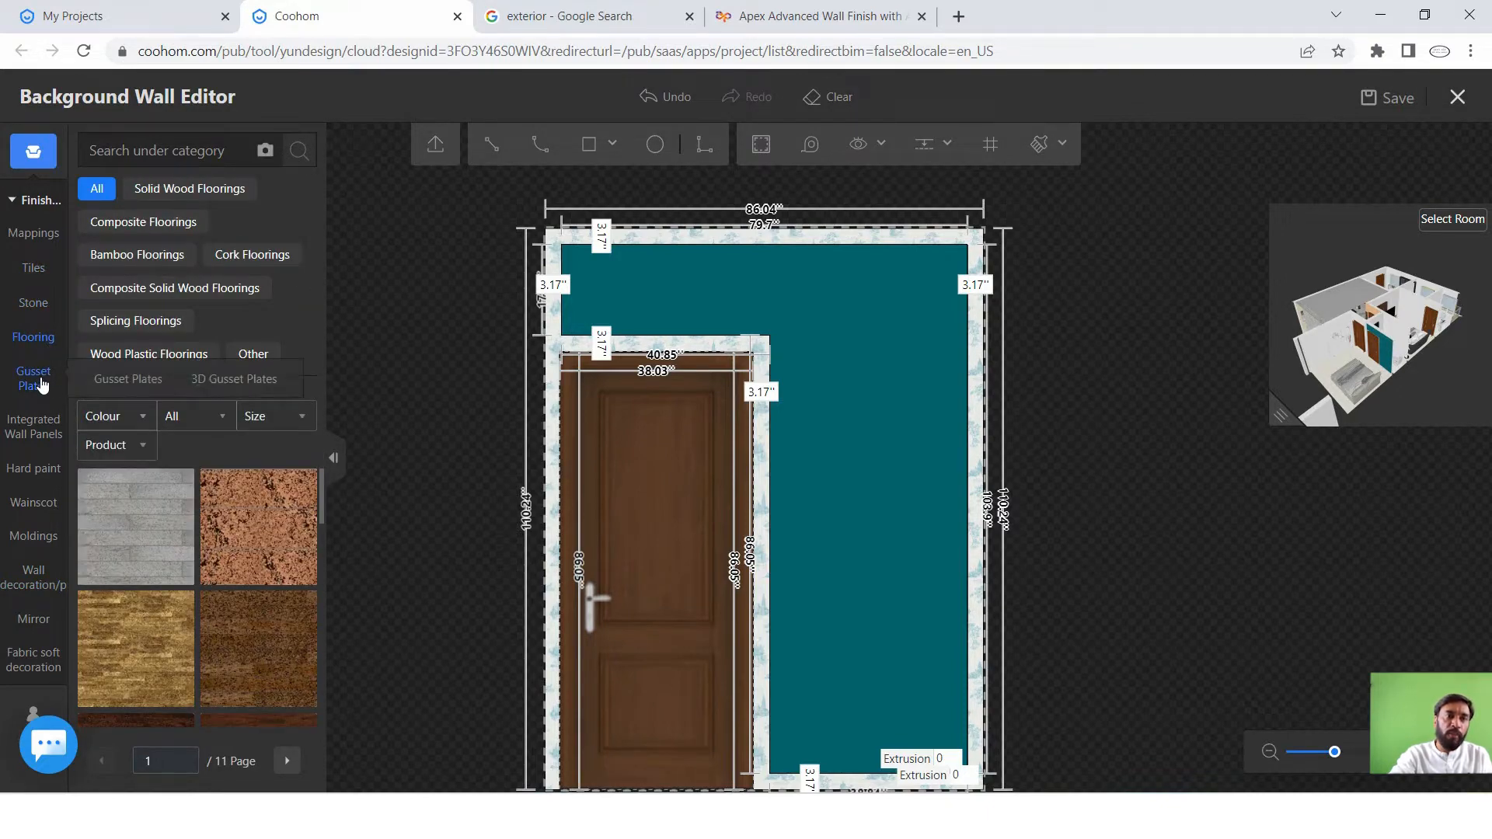
click(37, 433)
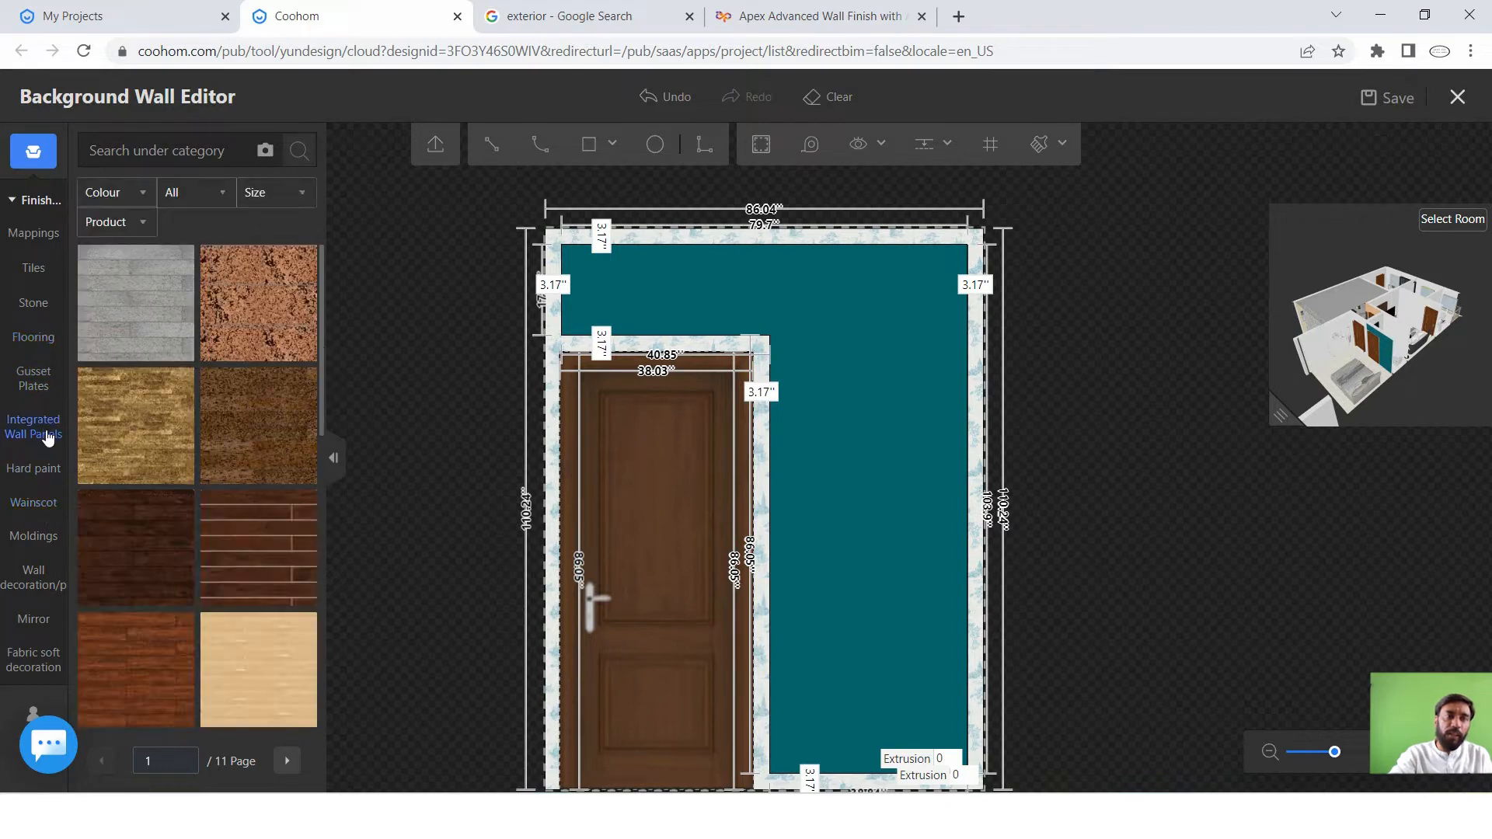
click(133, 237)
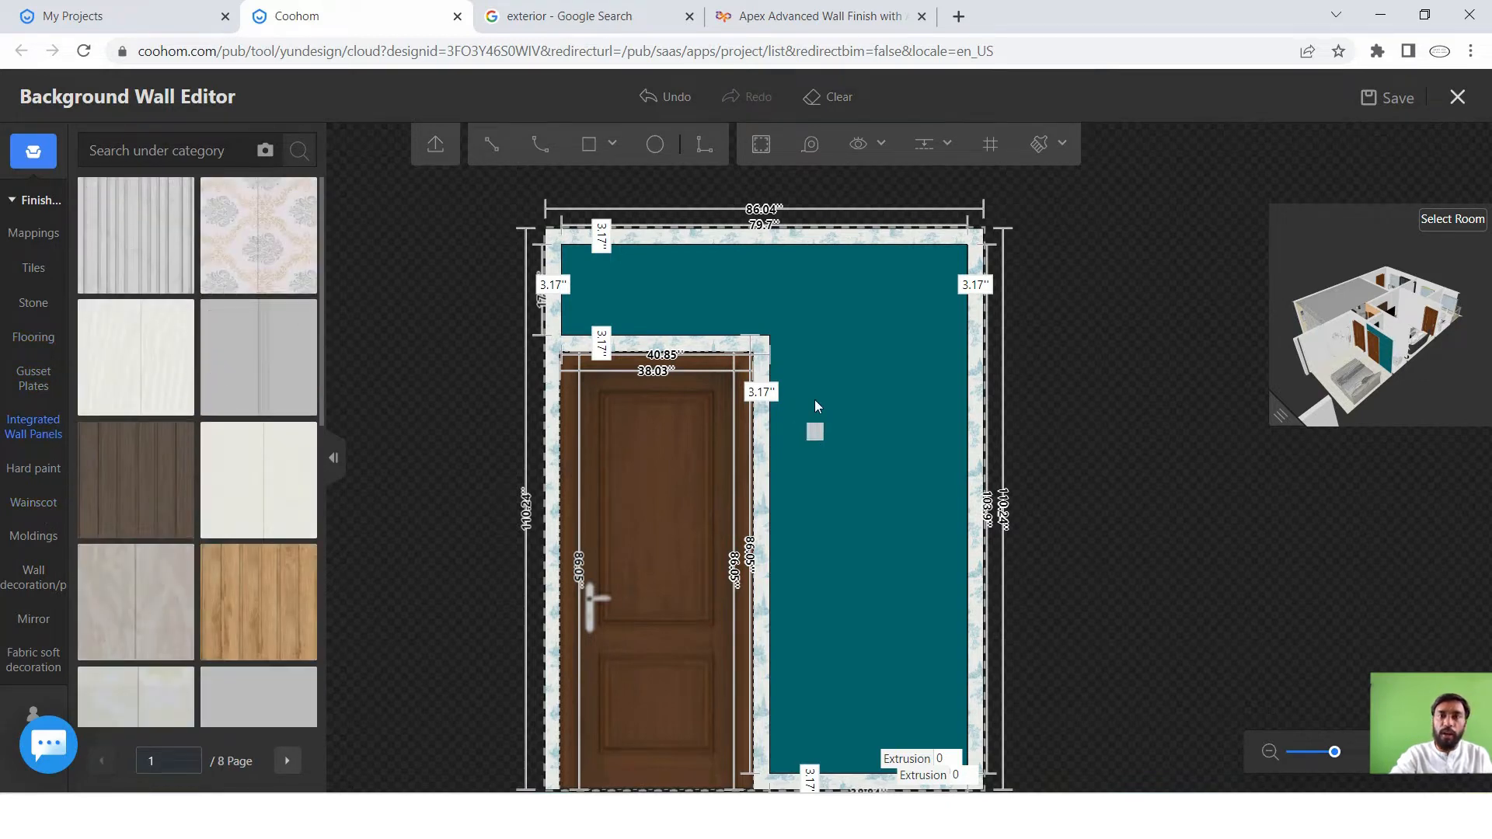
click(885, 407)
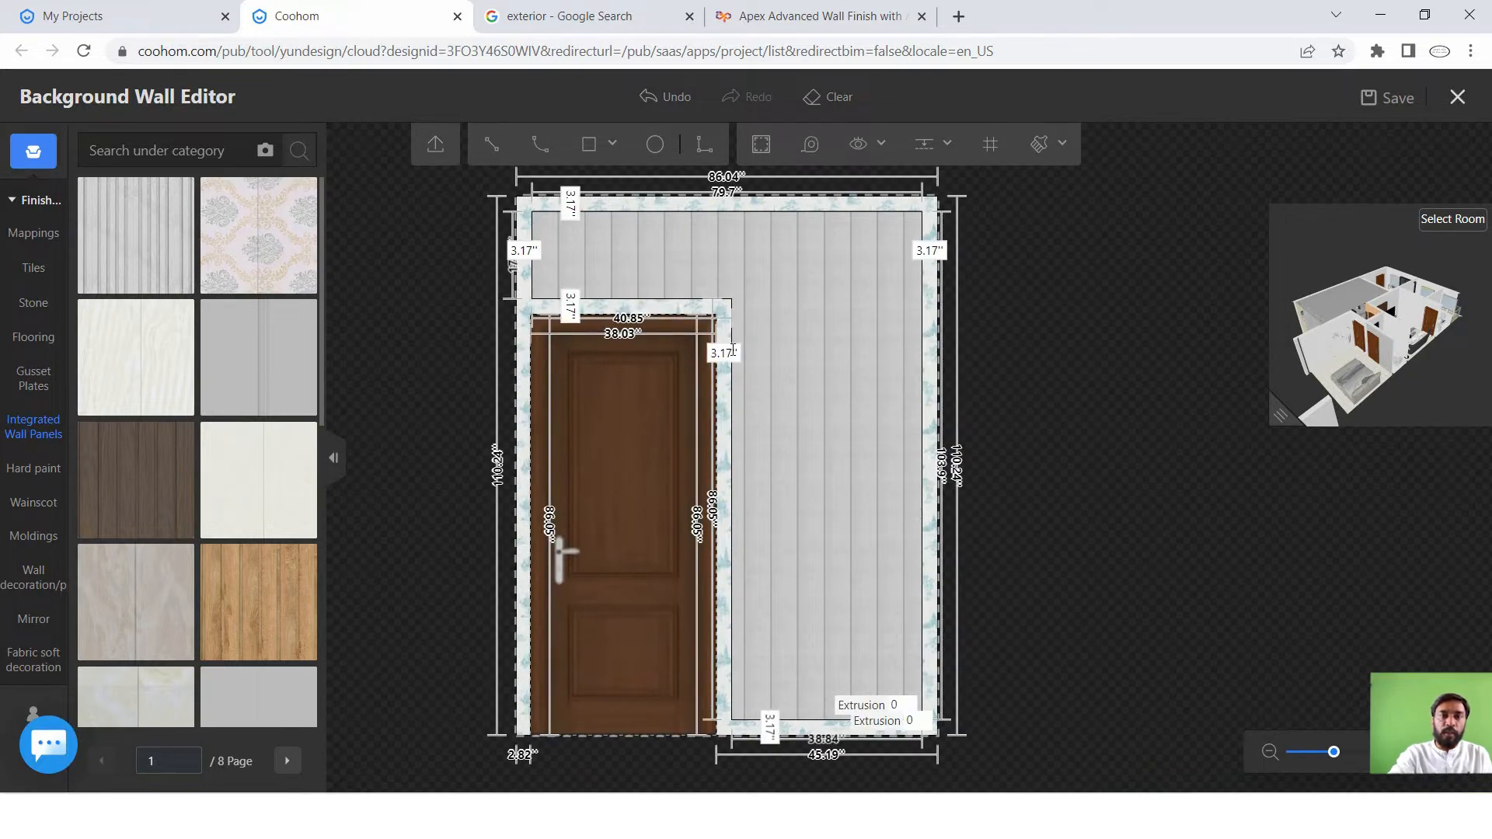
Apply the mint green finish to the border around the wall and door.
mouse_move(187, 463)
click(34, 233)
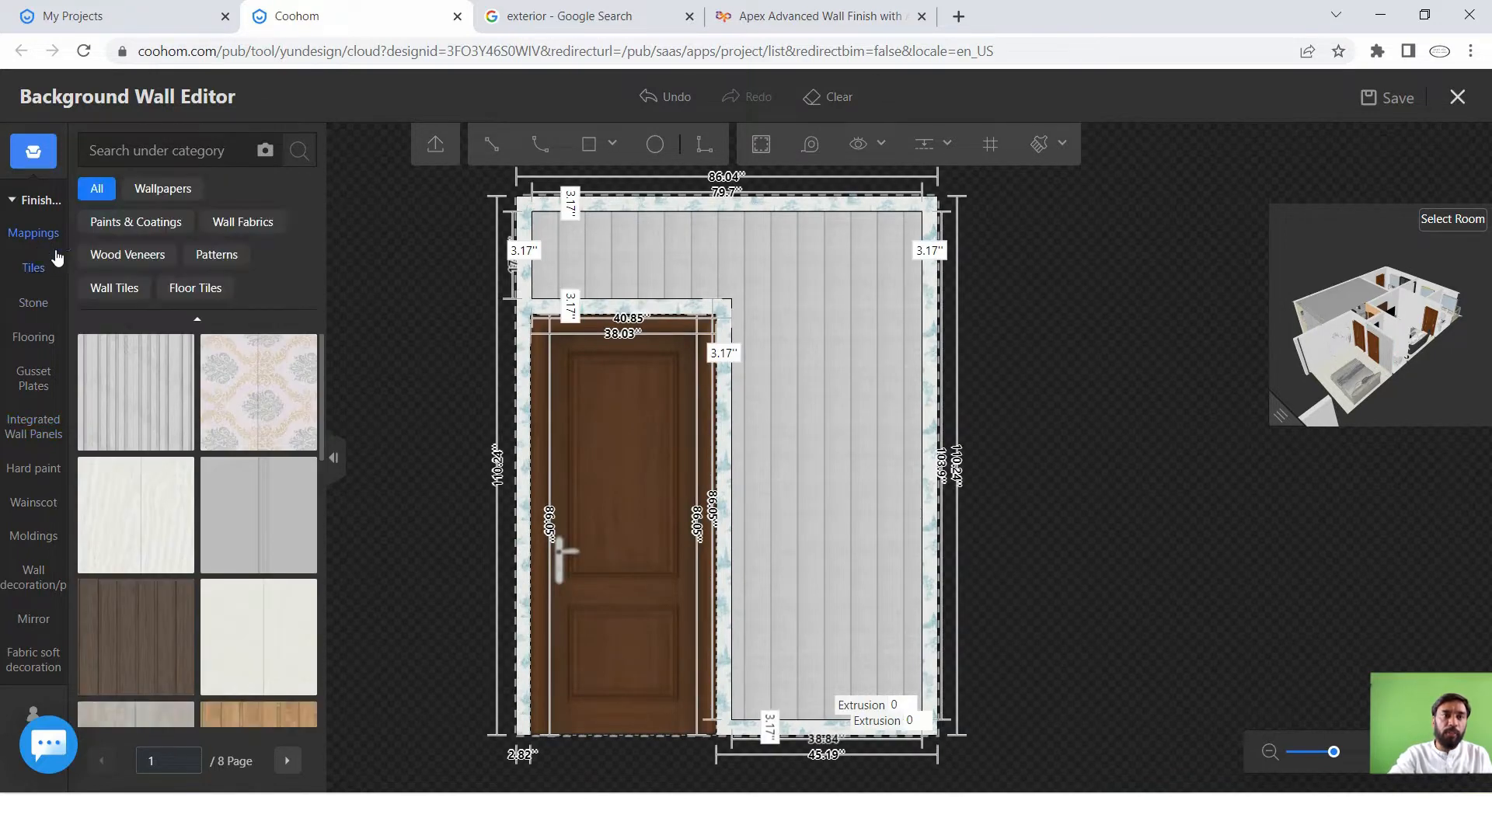
click(31, 201)
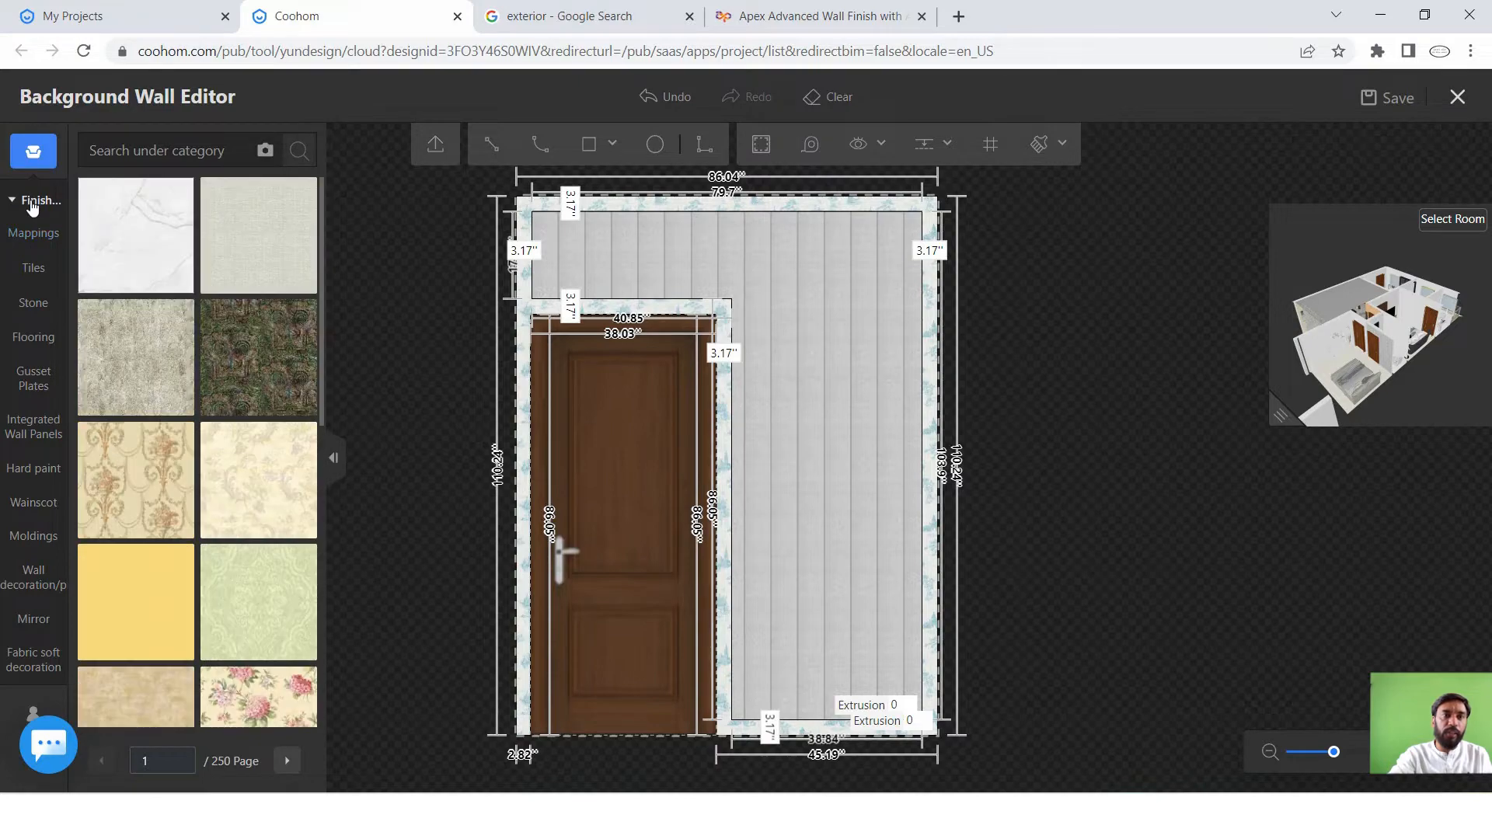
mouse_move(148, 312)
drag(138, 256, 522, 322)
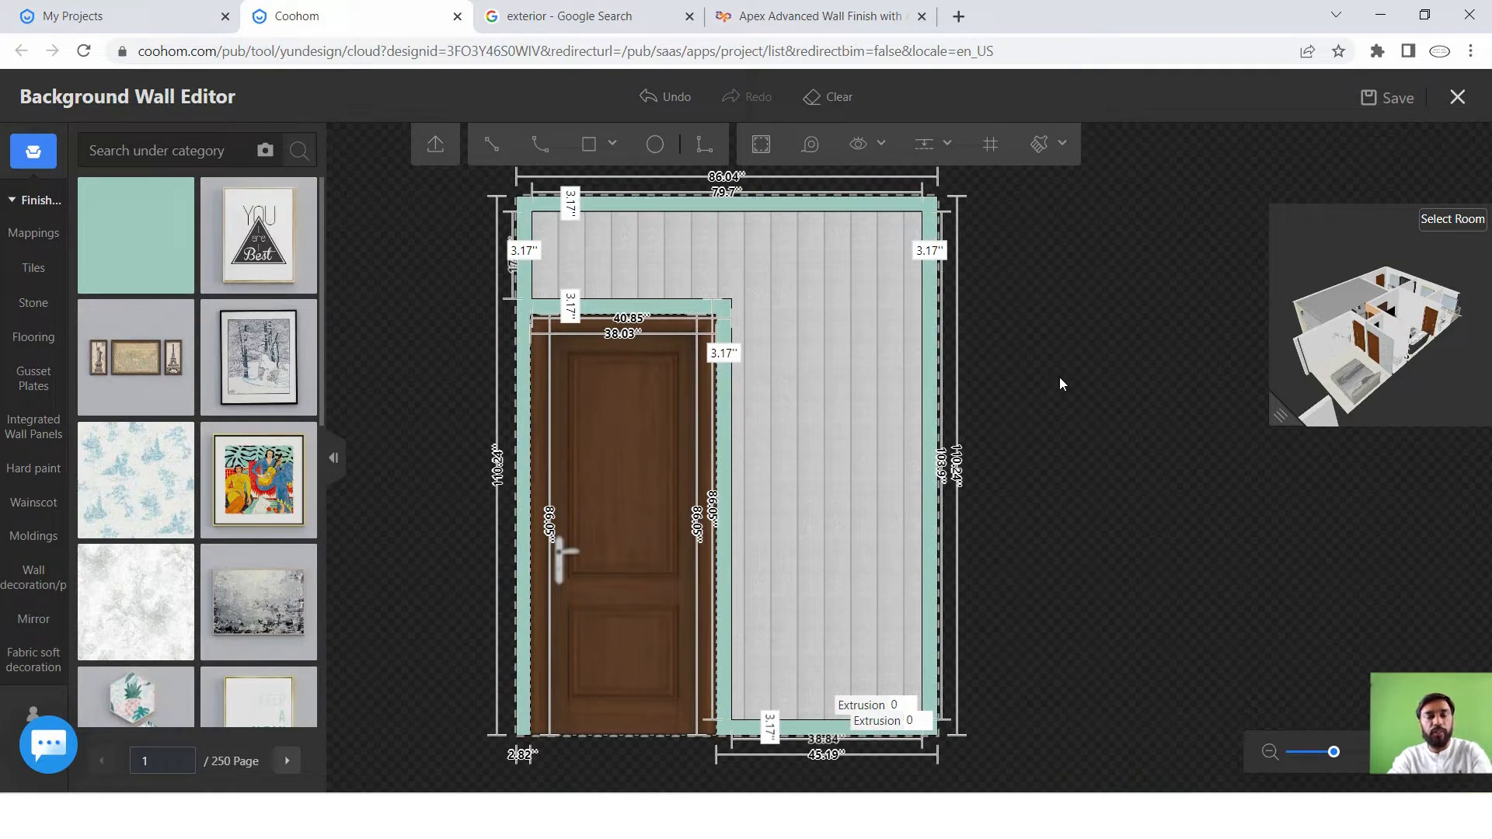
scroll(965, 330, up, 3)
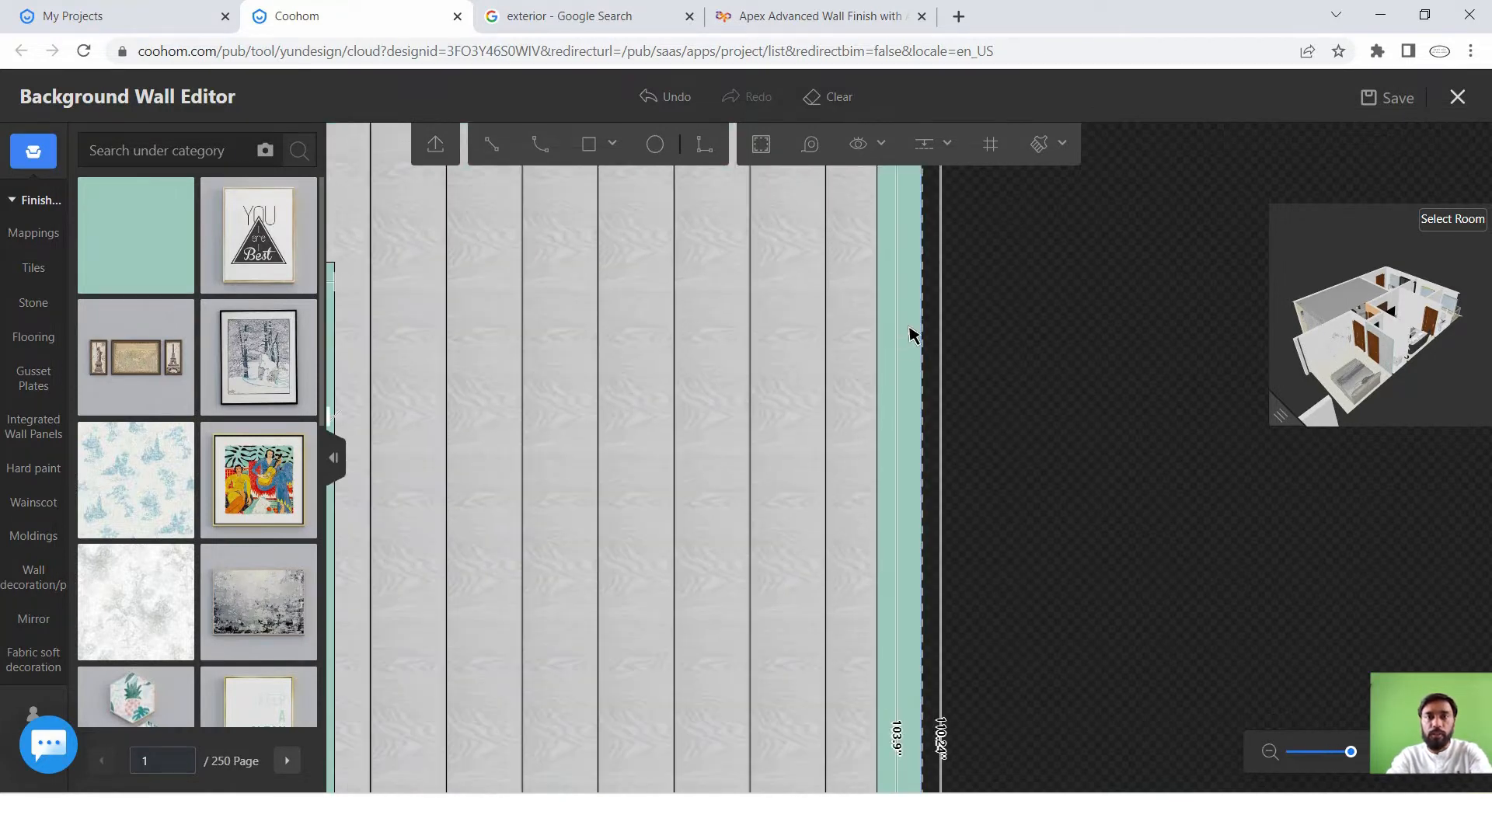
scroll(692, 420, down, 5)
click(616, 494)
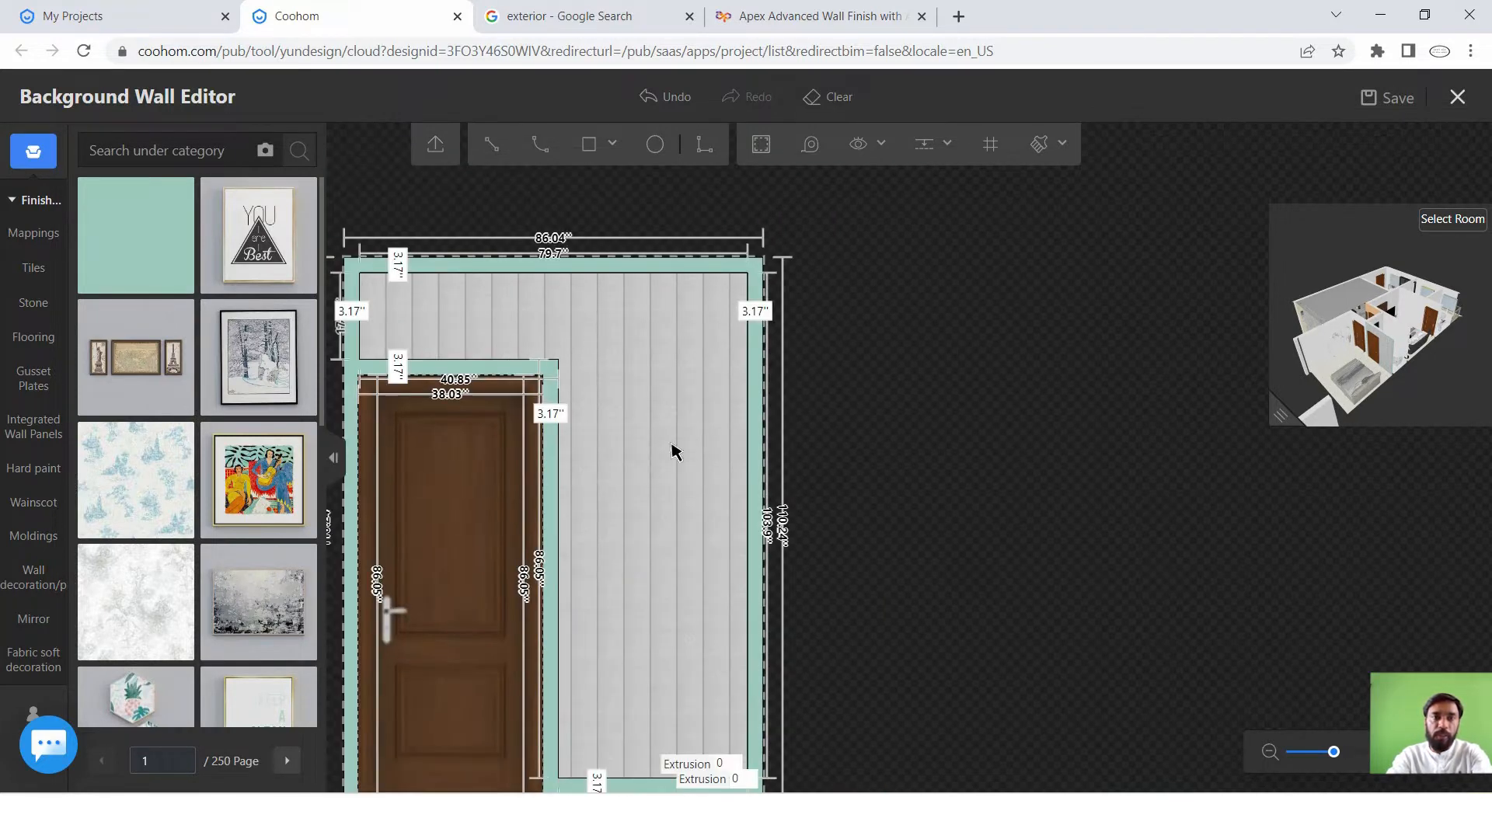
Apply the teal finish to the border around the grey wall panels.
scroll(224, 422, down, 5)
scroll(224, 422, down, 1)
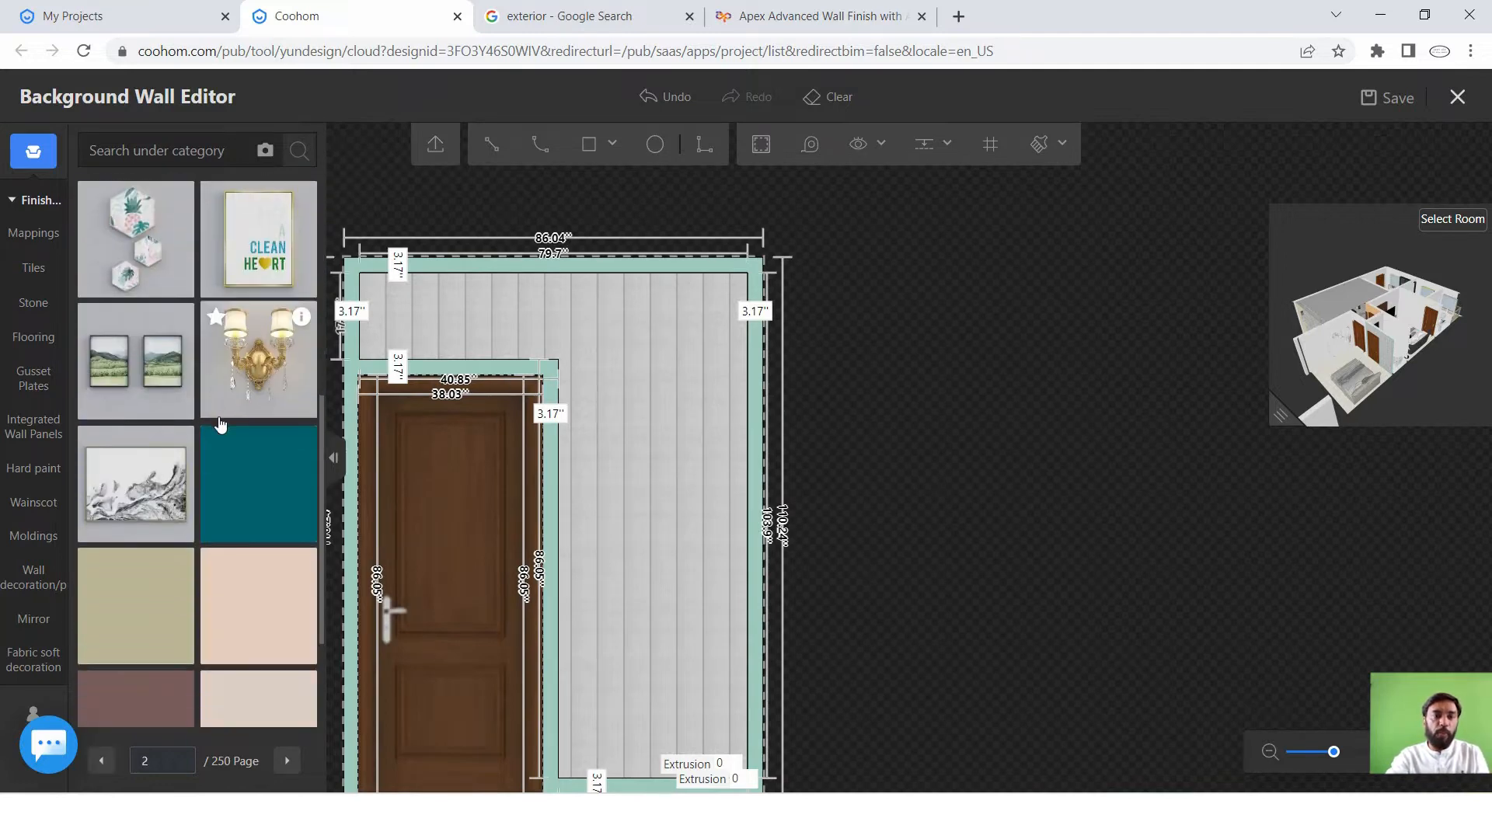
click(227, 436)
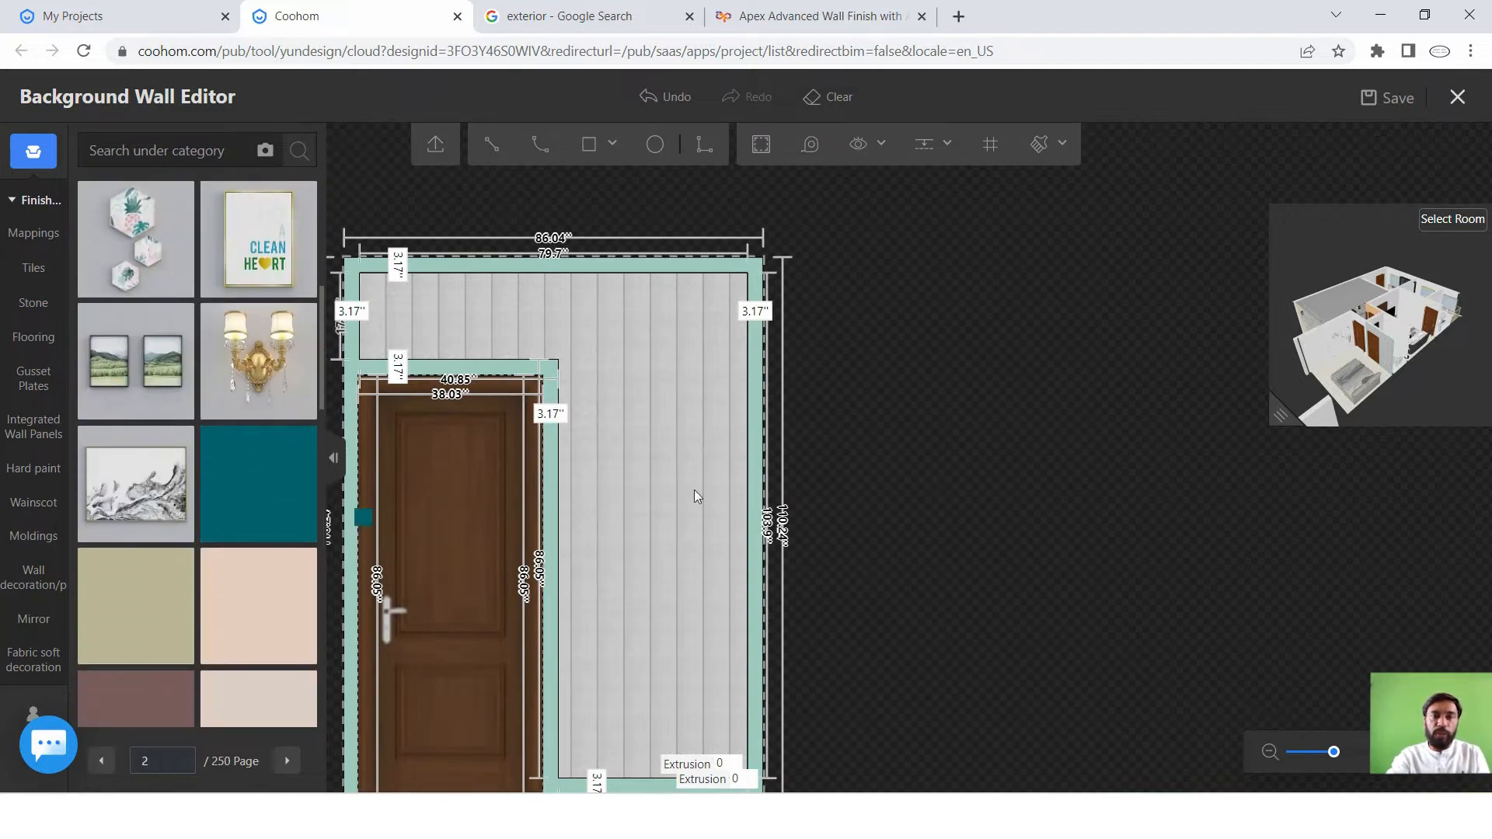
click(757, 472)
scroll(697, 389, down, 3)
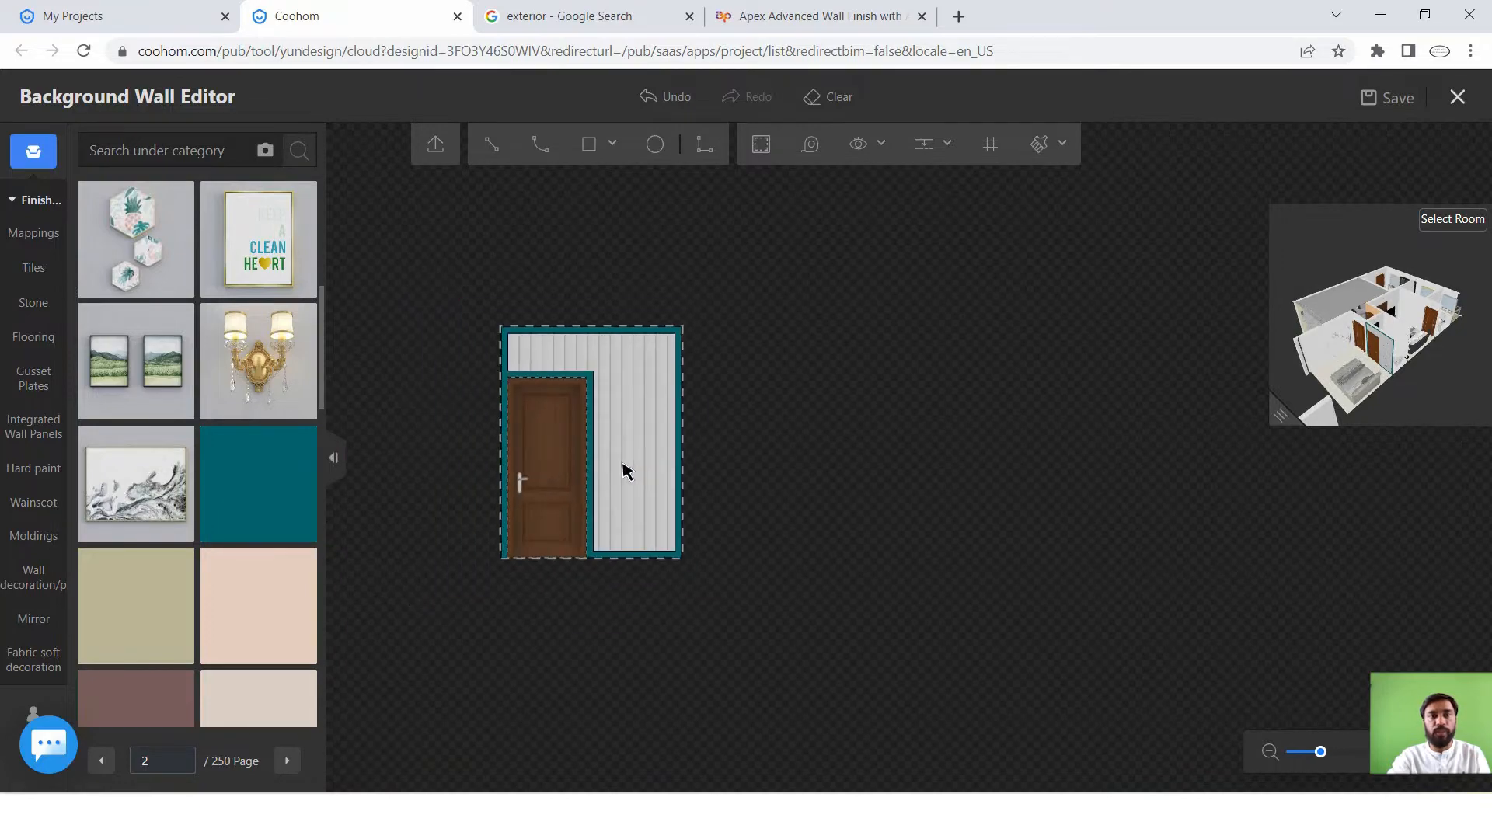
Place the framed snowy forest picture on the grey panelled area beside the door.
scroll(626, 471, up, 3)
scroll(256, 307, up, 5)
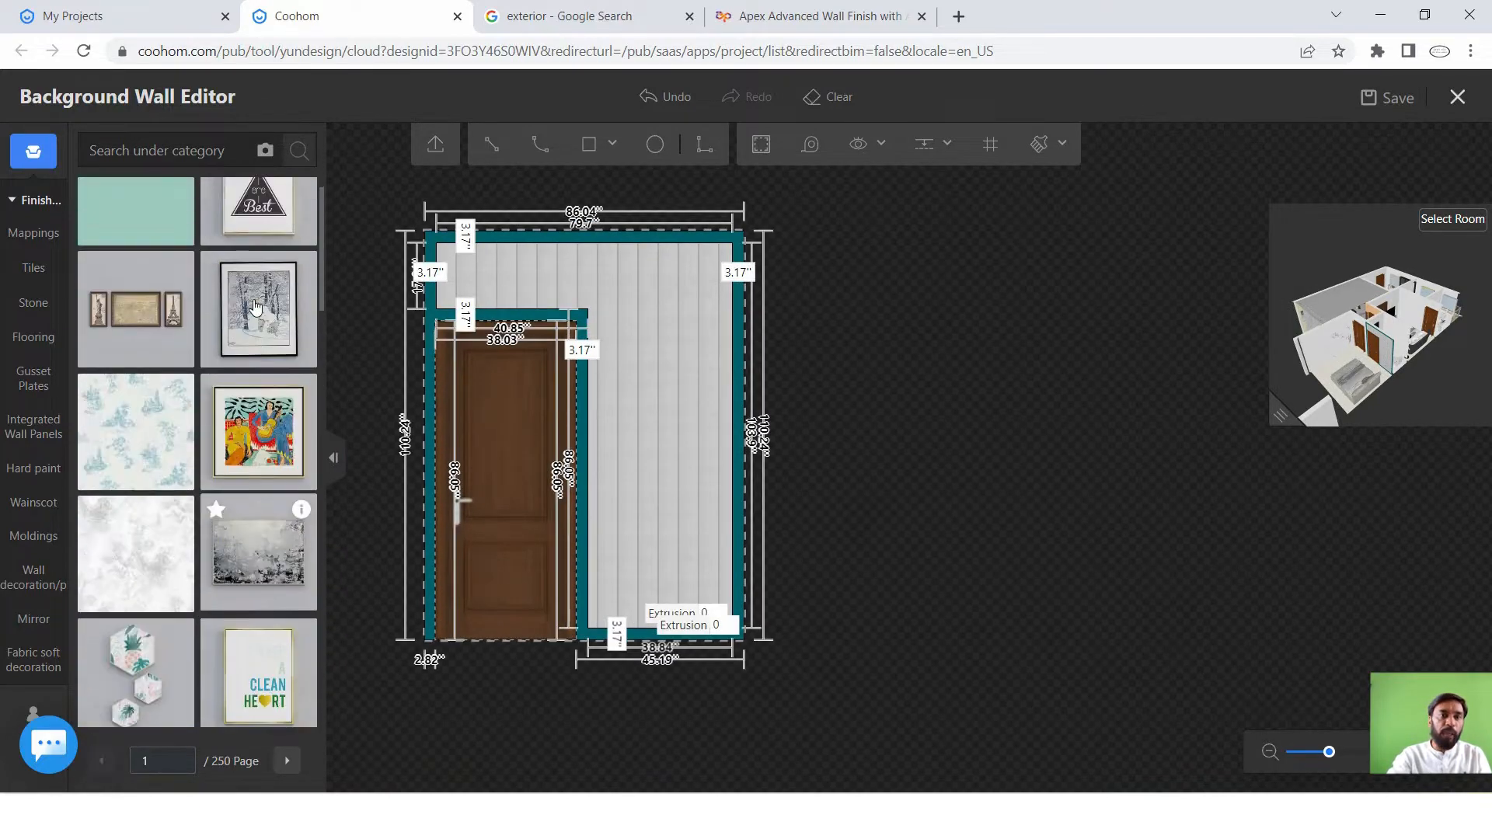
scroll(261, 342, up, 1)
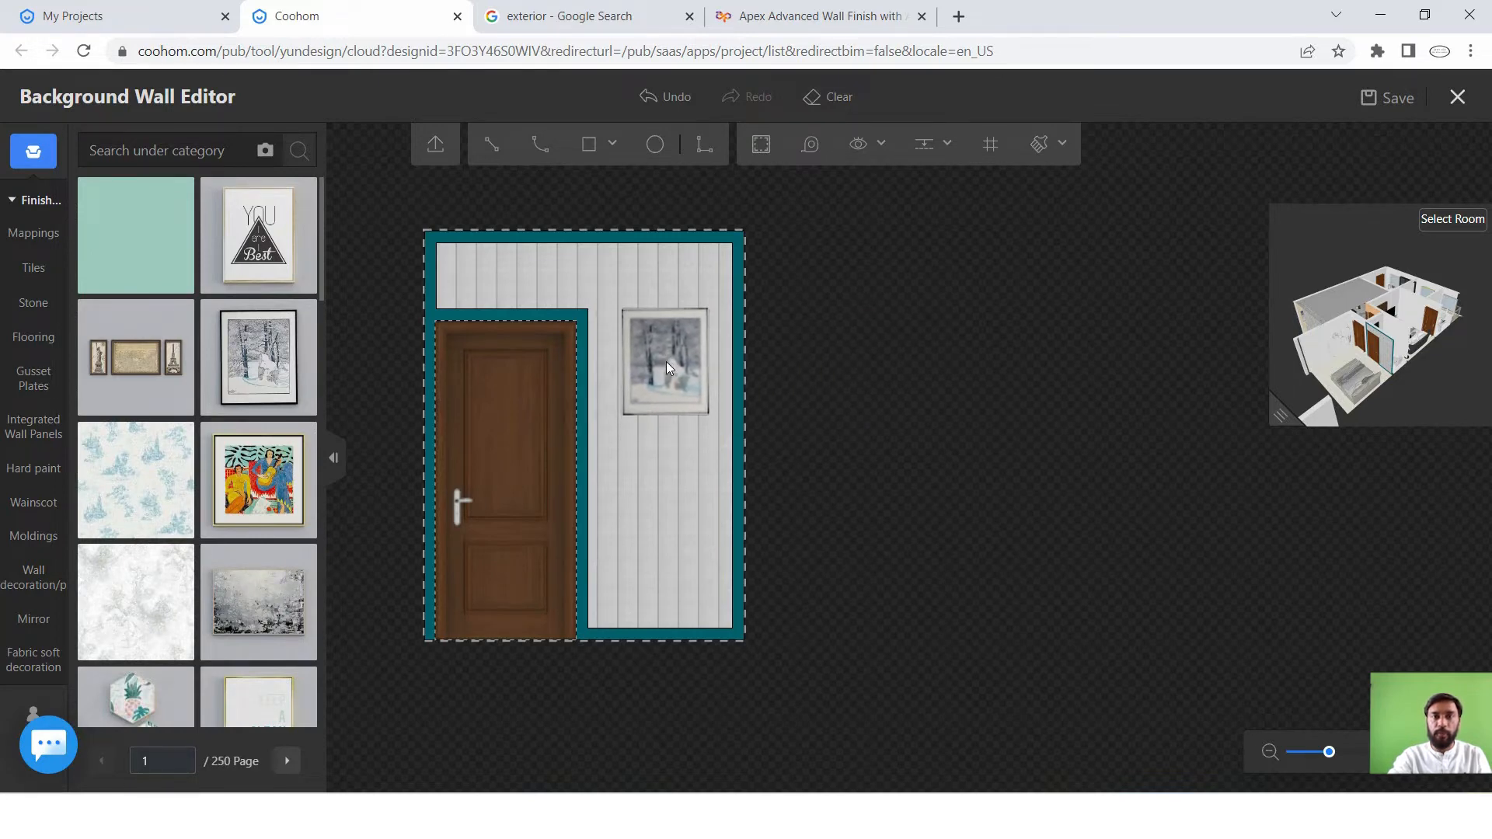
click(665, 361)
scroll(784, 384, up, 5)
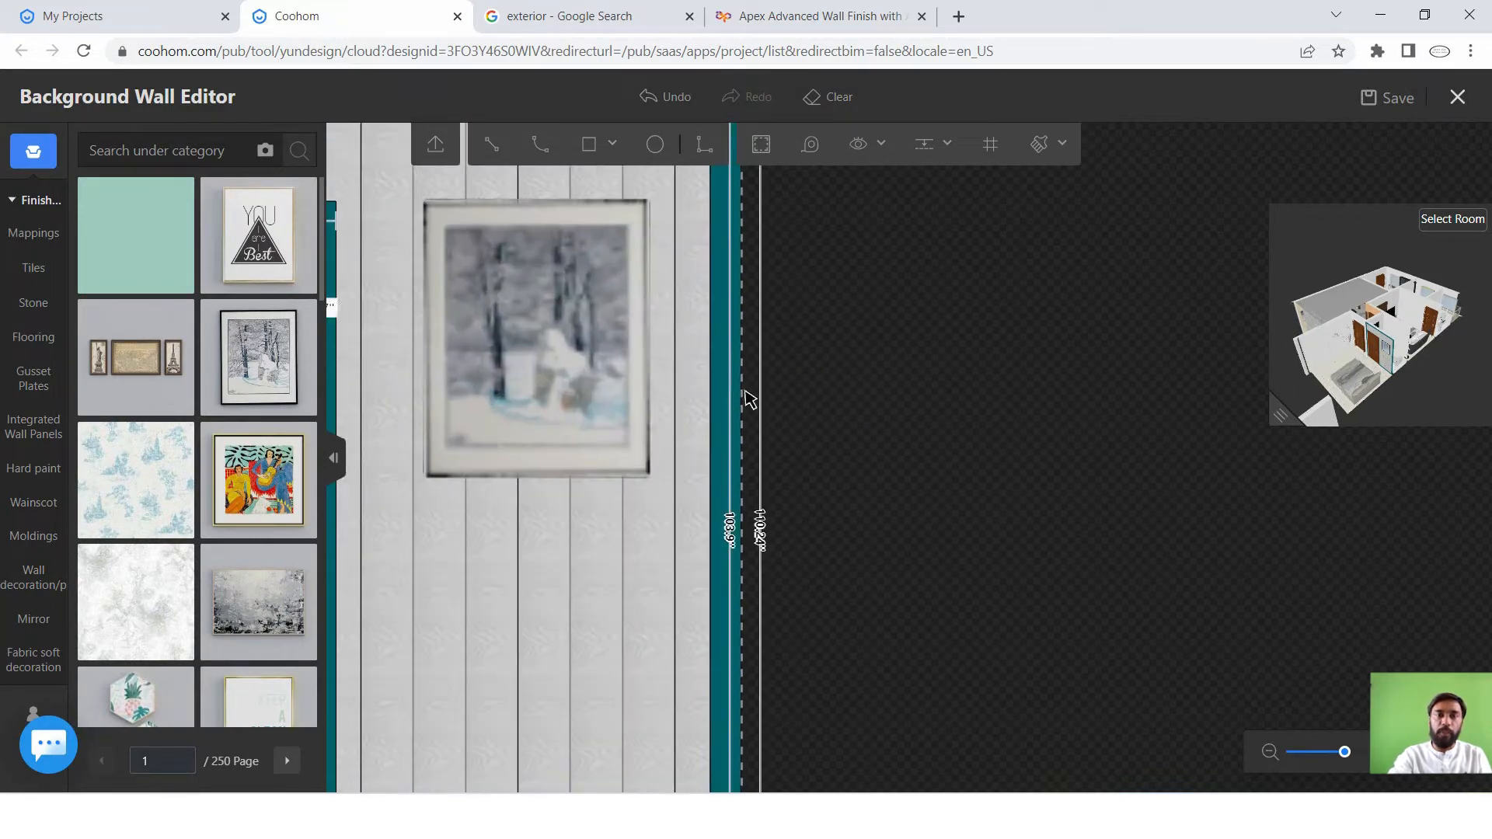
Browse further through the finishes library and apply another finish to the border around the panelled area.
scroll(722, 334, down, 3)
scroll(216, 433, down, 5)
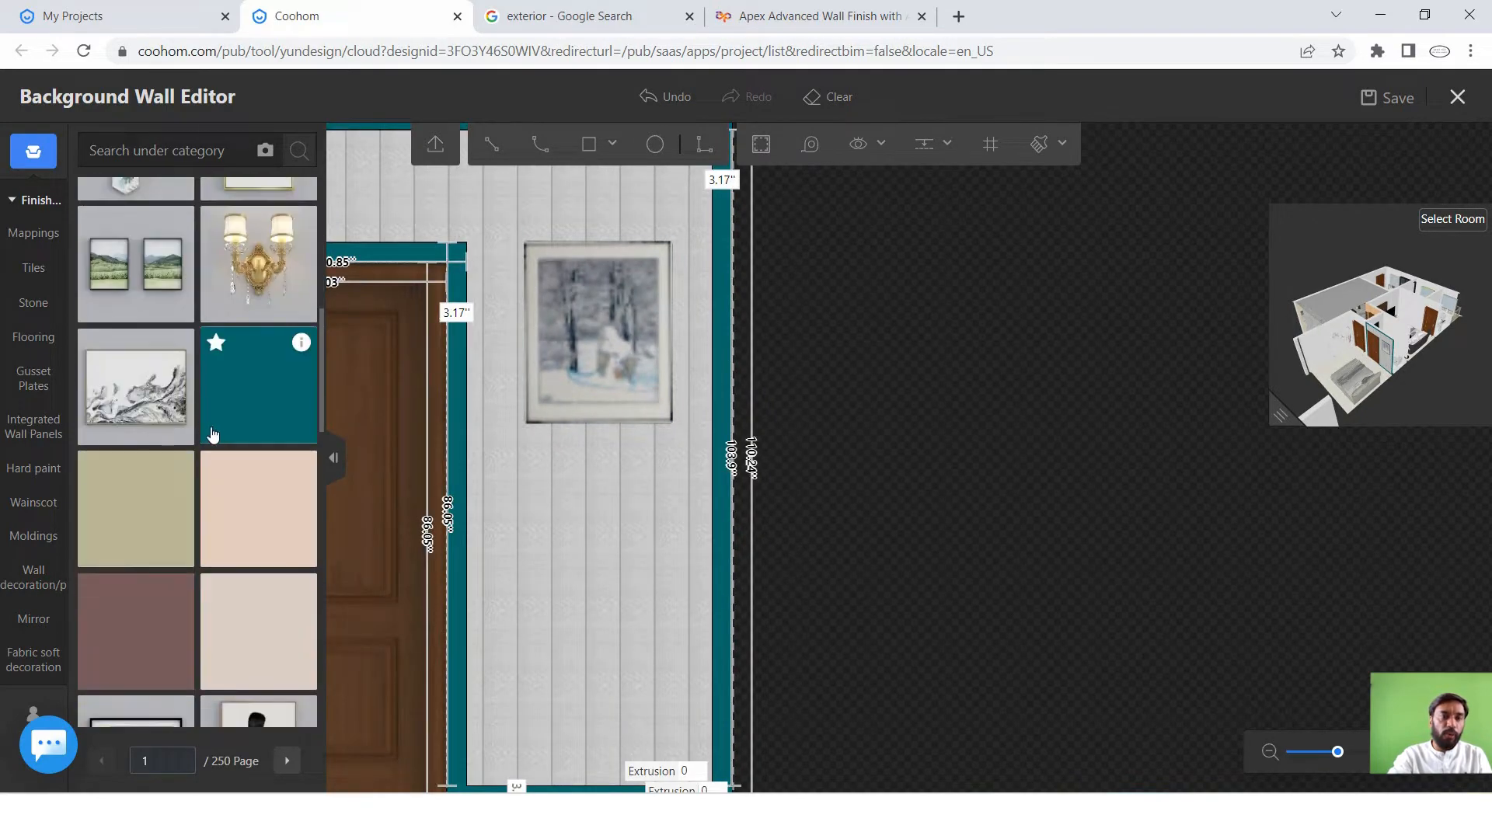
scroll(217, 433, down, 10)
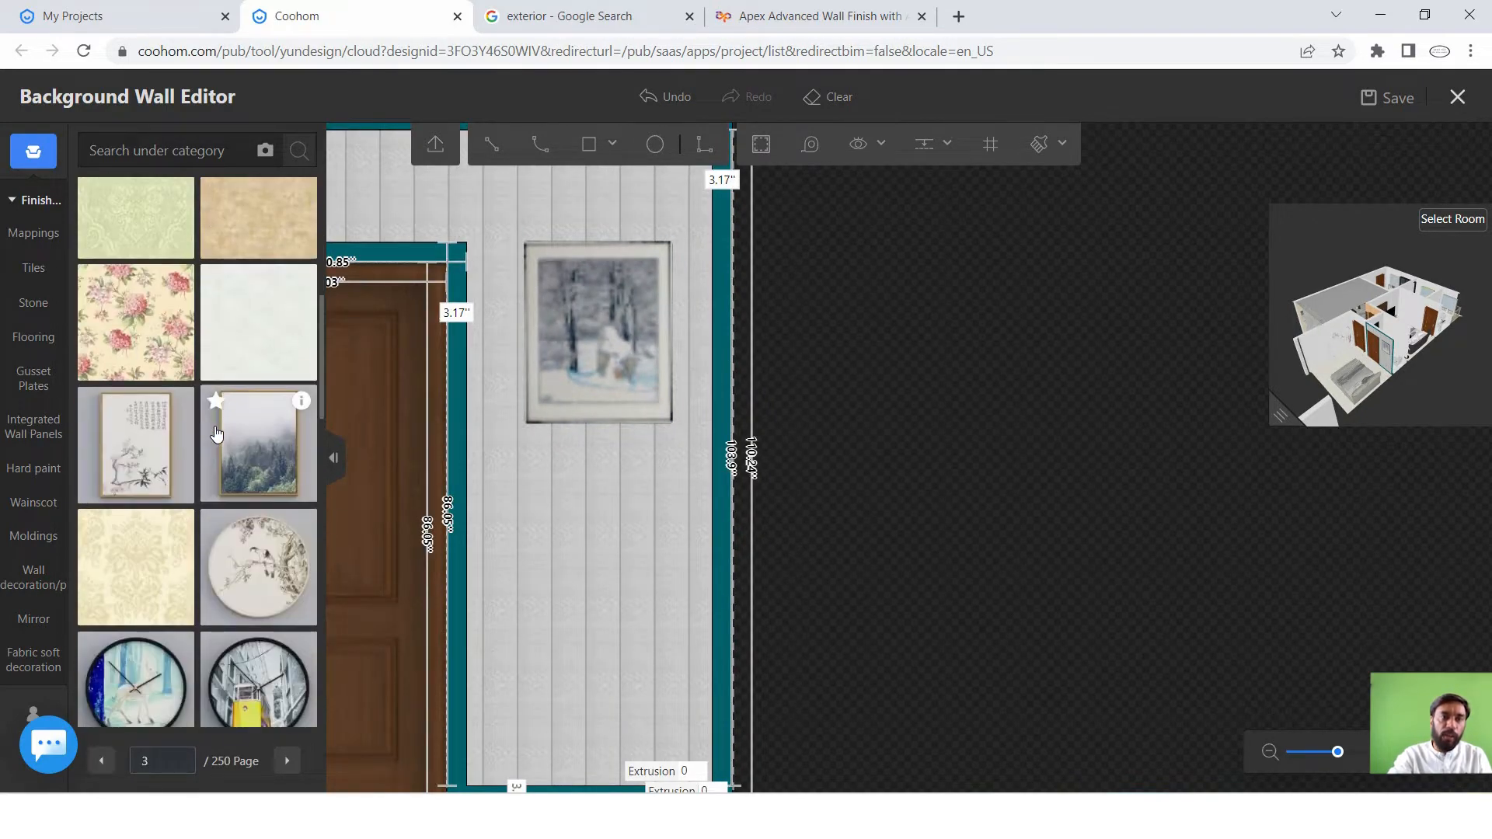
scroll(224, 466, down, 10)
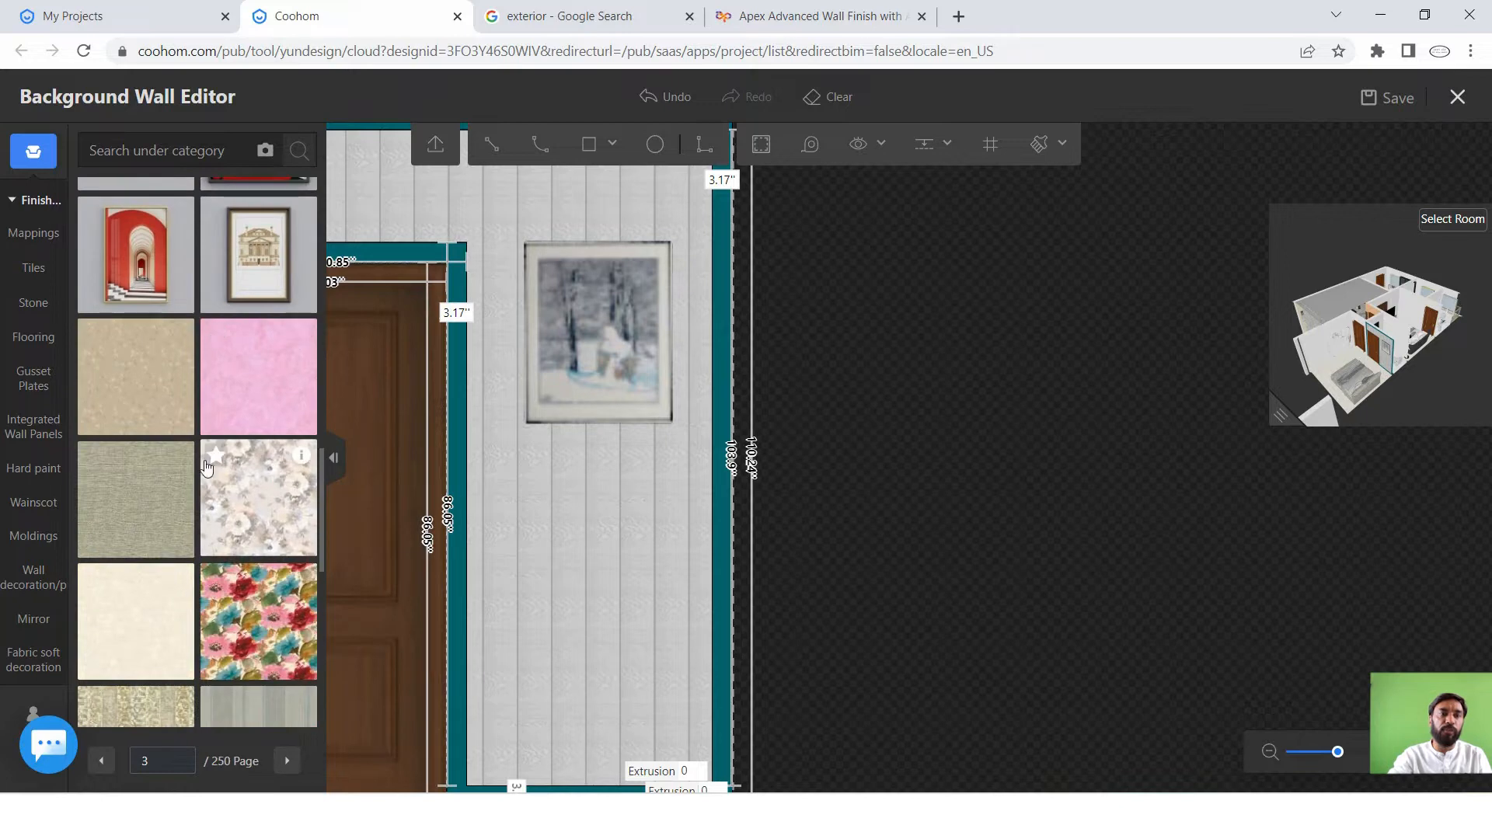
scroll(118, 441, down, 2)
drag(117, 439, 721, 432)
Return to the 3D room view and examine the edited bedroom wall from farther away.
scroll(762, 369, down, 3)
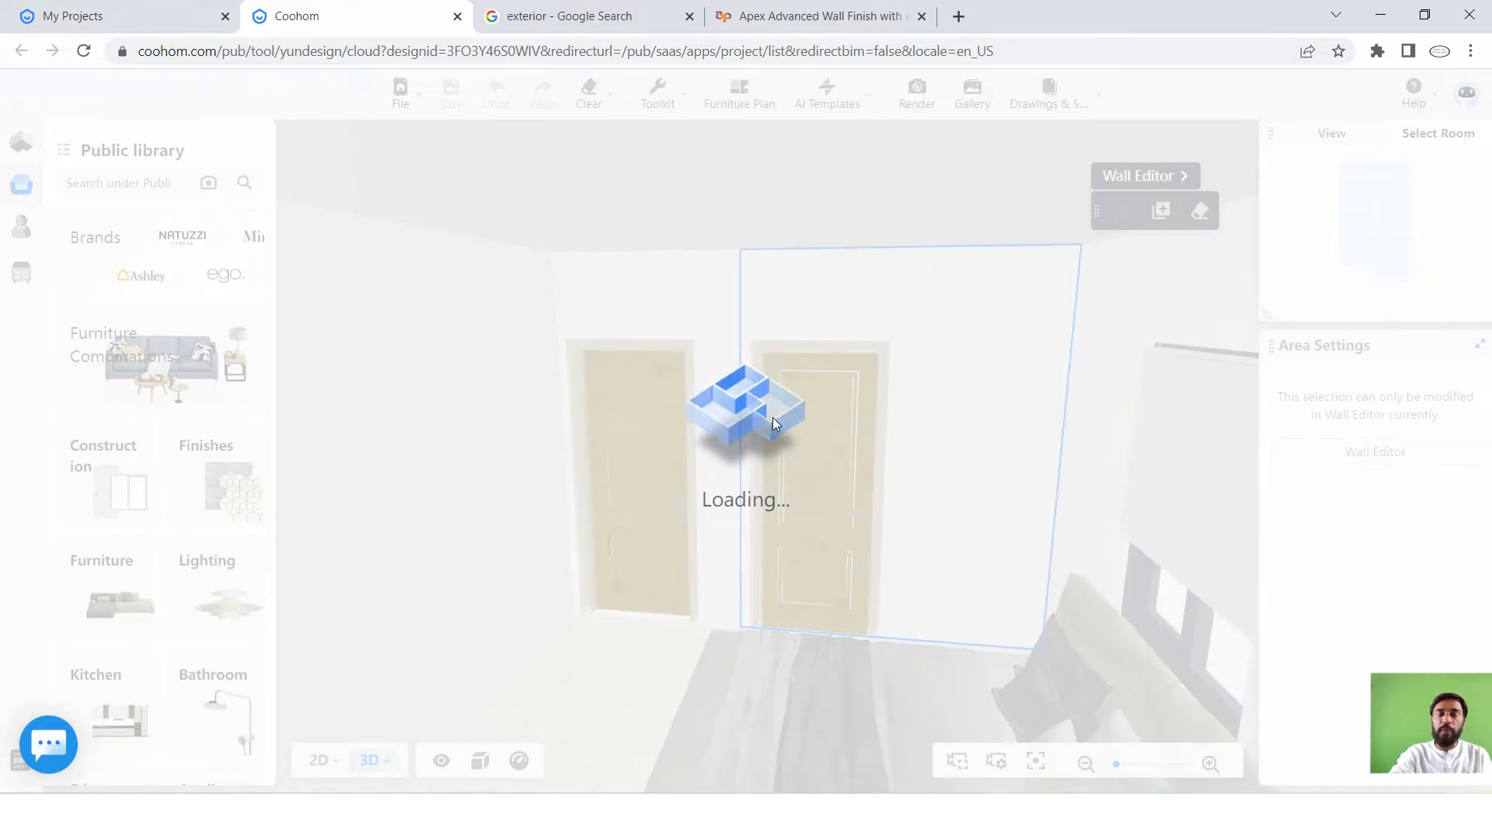
scroll(808, 432, down, 5)
scroll(807, 431, up, 1)
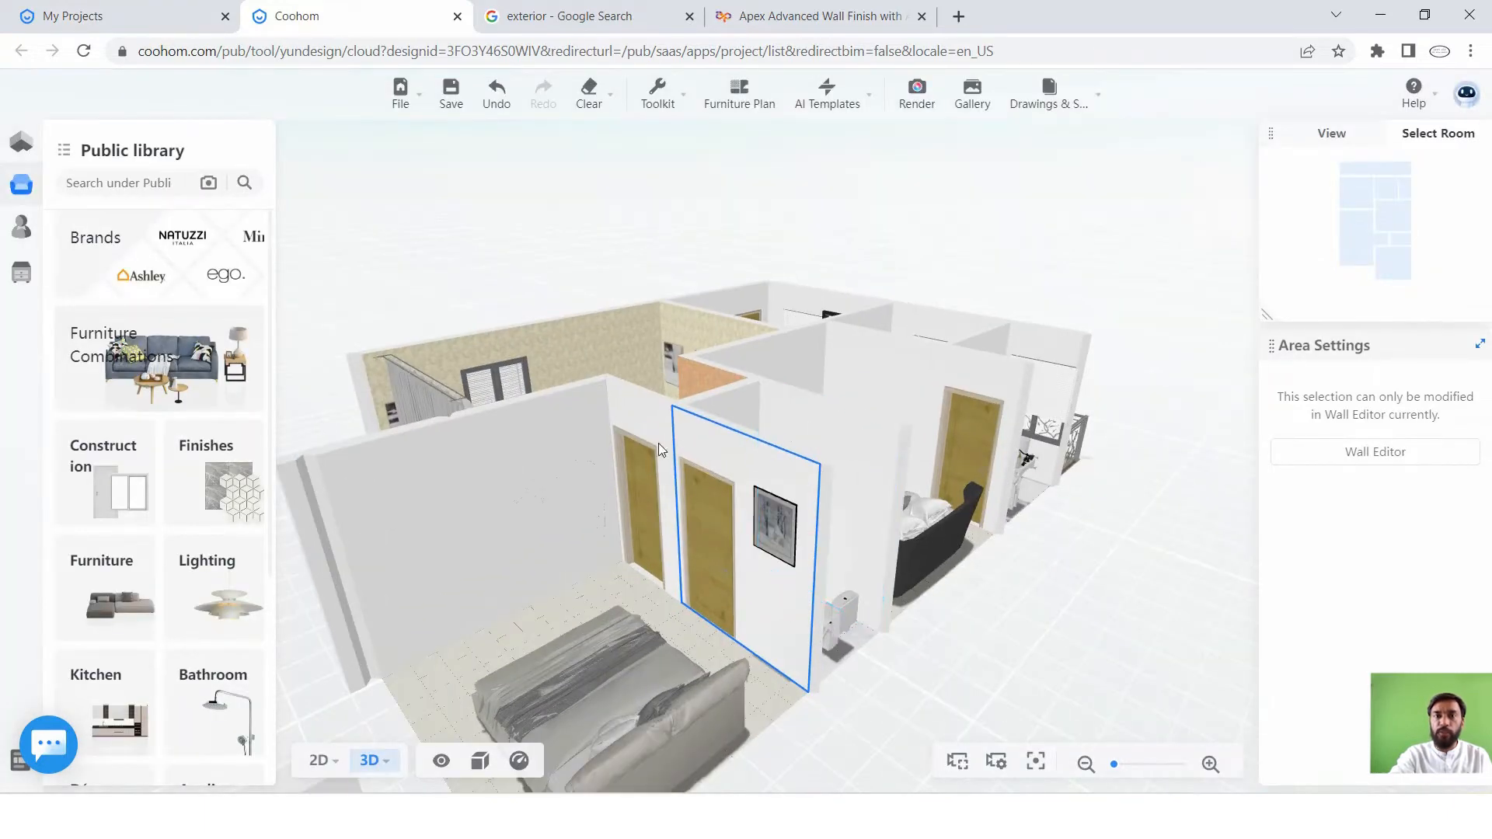
Examine the red-bordered grey panelled wall and its framed picture from inside the bedroom.
drag(659, 443, 721, 487)
scroll(923, 567, up, 5)
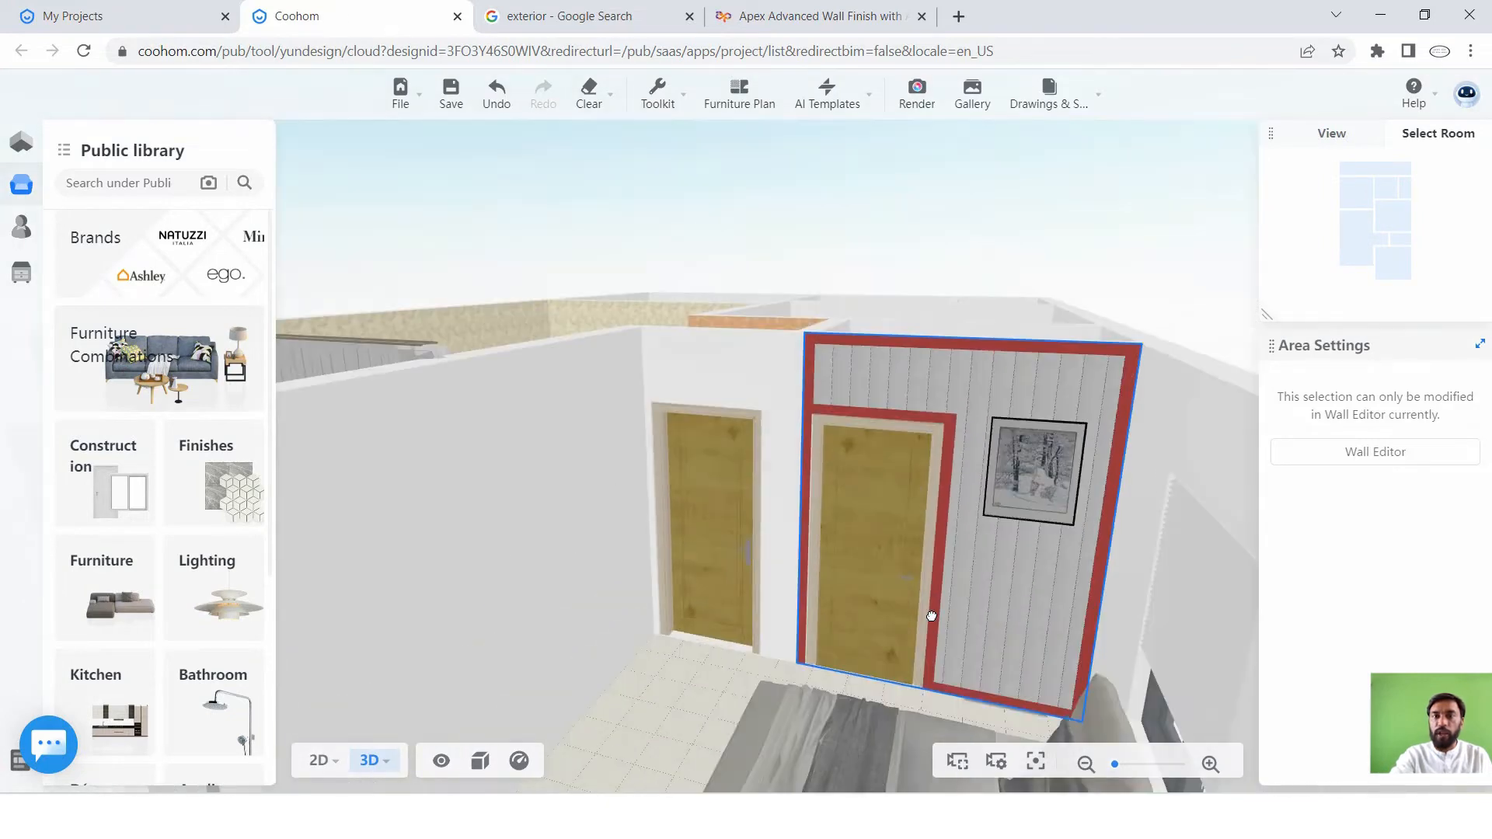
scroll(1098, 486, up, 3)
scroll(895, 455, down, 2)
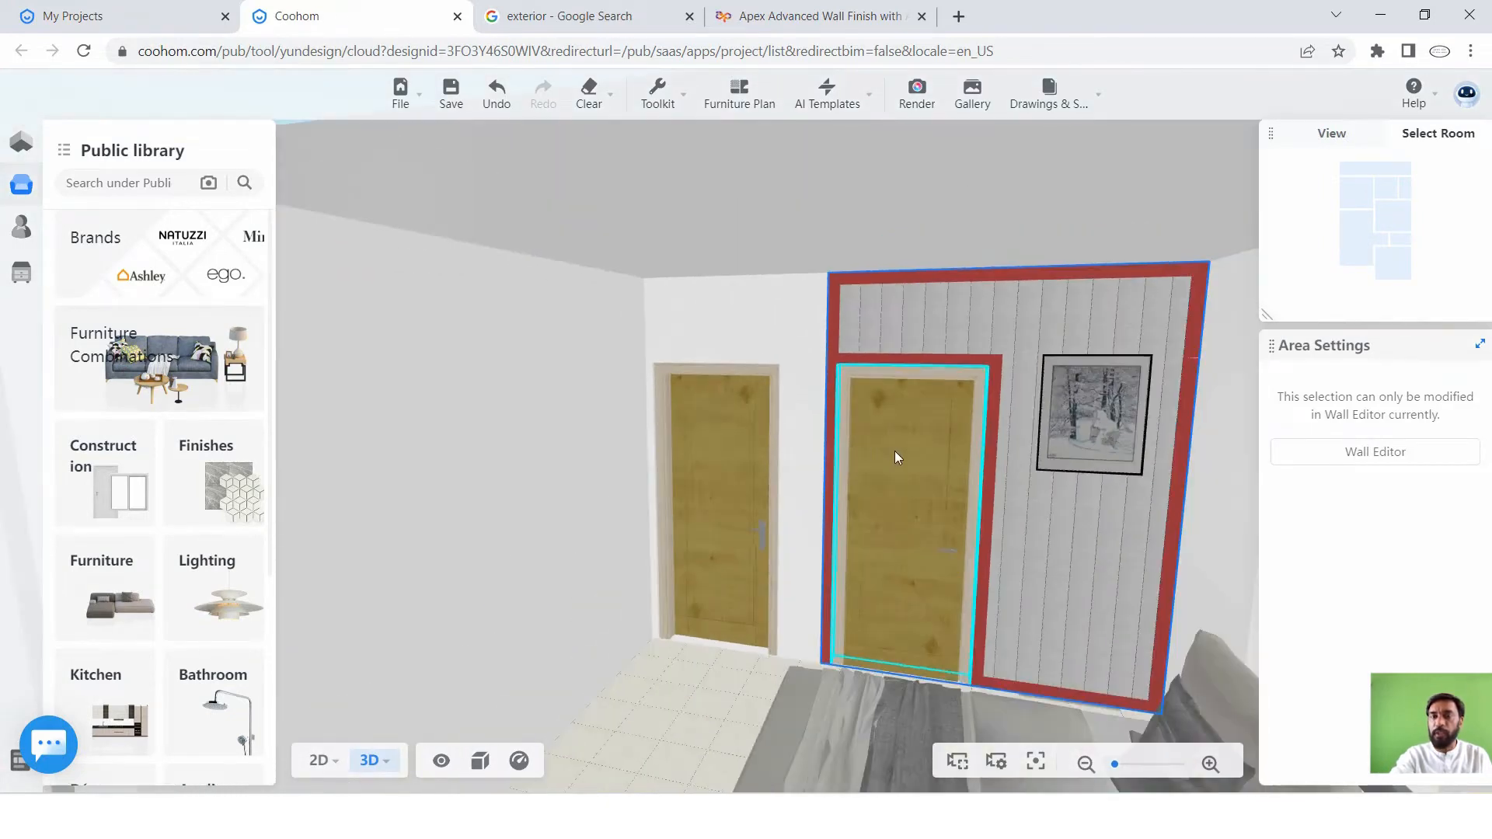
scroll(1064, 520, up, 2)
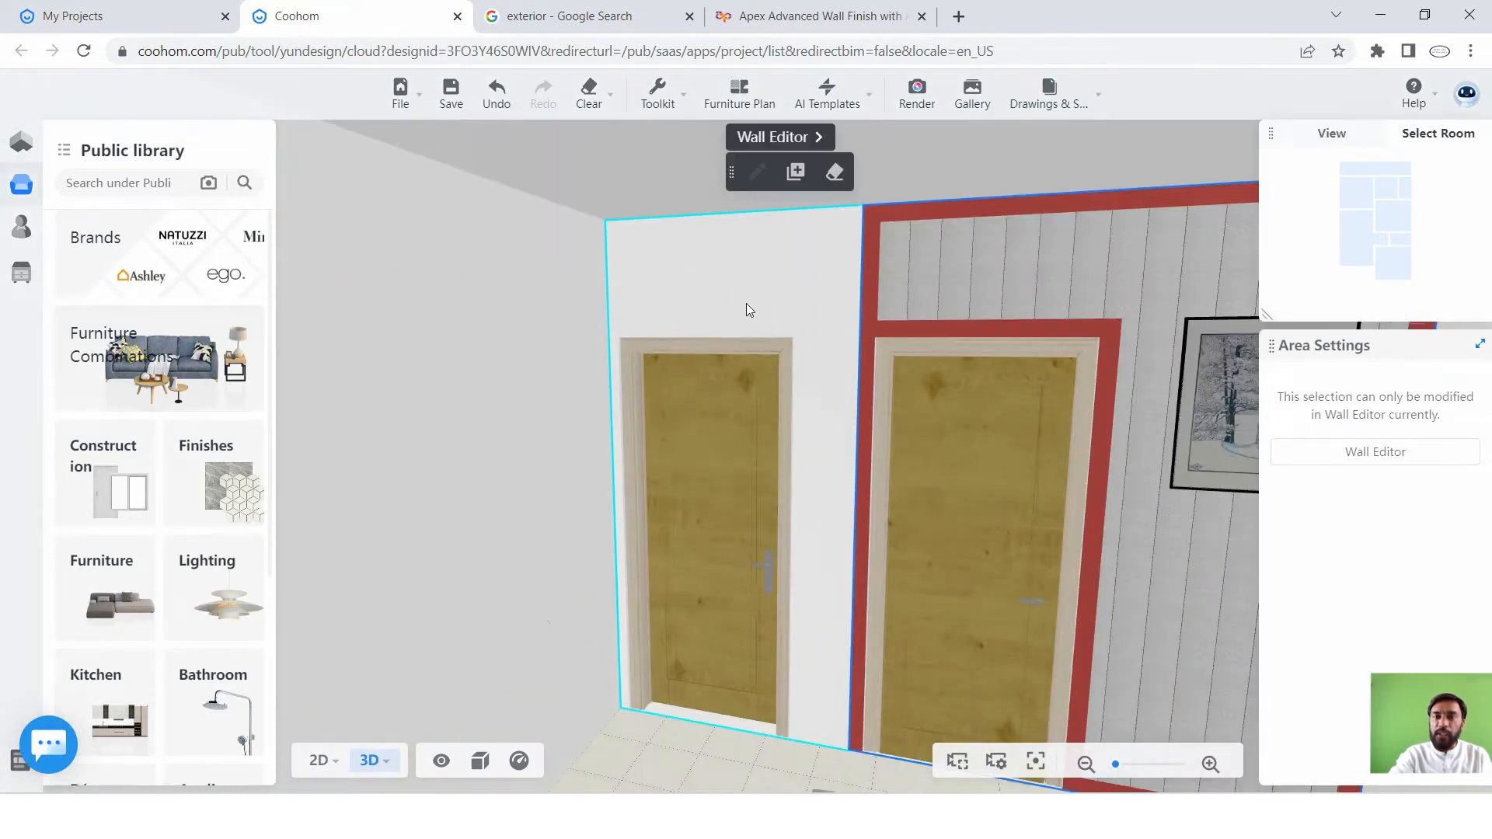
scroll(752, 313, down, 2)
mouse_move(987, 443)
mouse_down()
mouse_move(947, 467)
mouse_move(990, 463)
mouse_up()
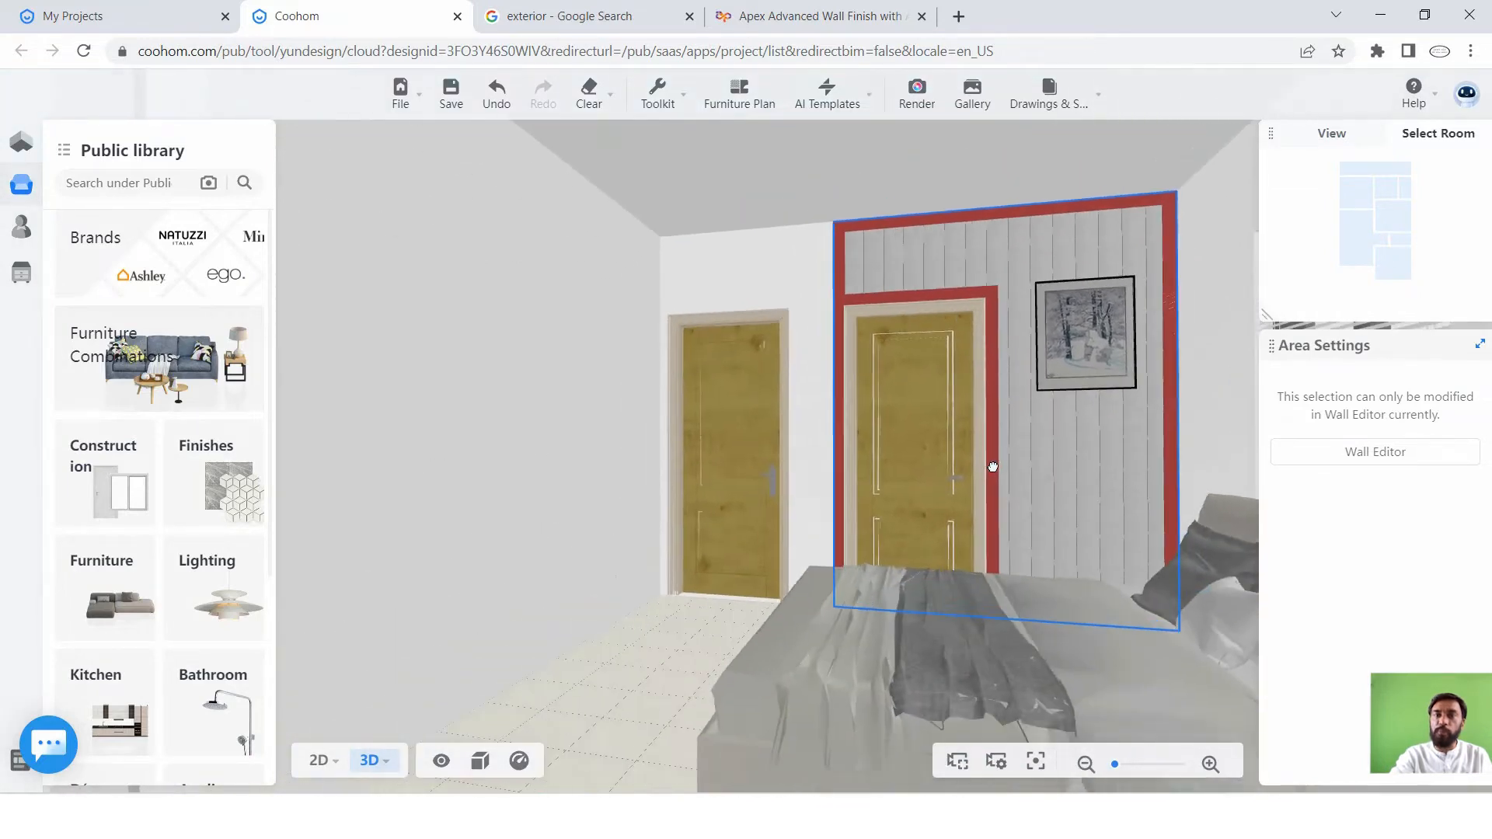
Duplicate the red-bordered panelled wall design onto the plain wall section around the adjacent door.
scroll(1063, 398, up, 3)
scroll(1063, 398, up, 2)
drag(892, 488, 874, 502)
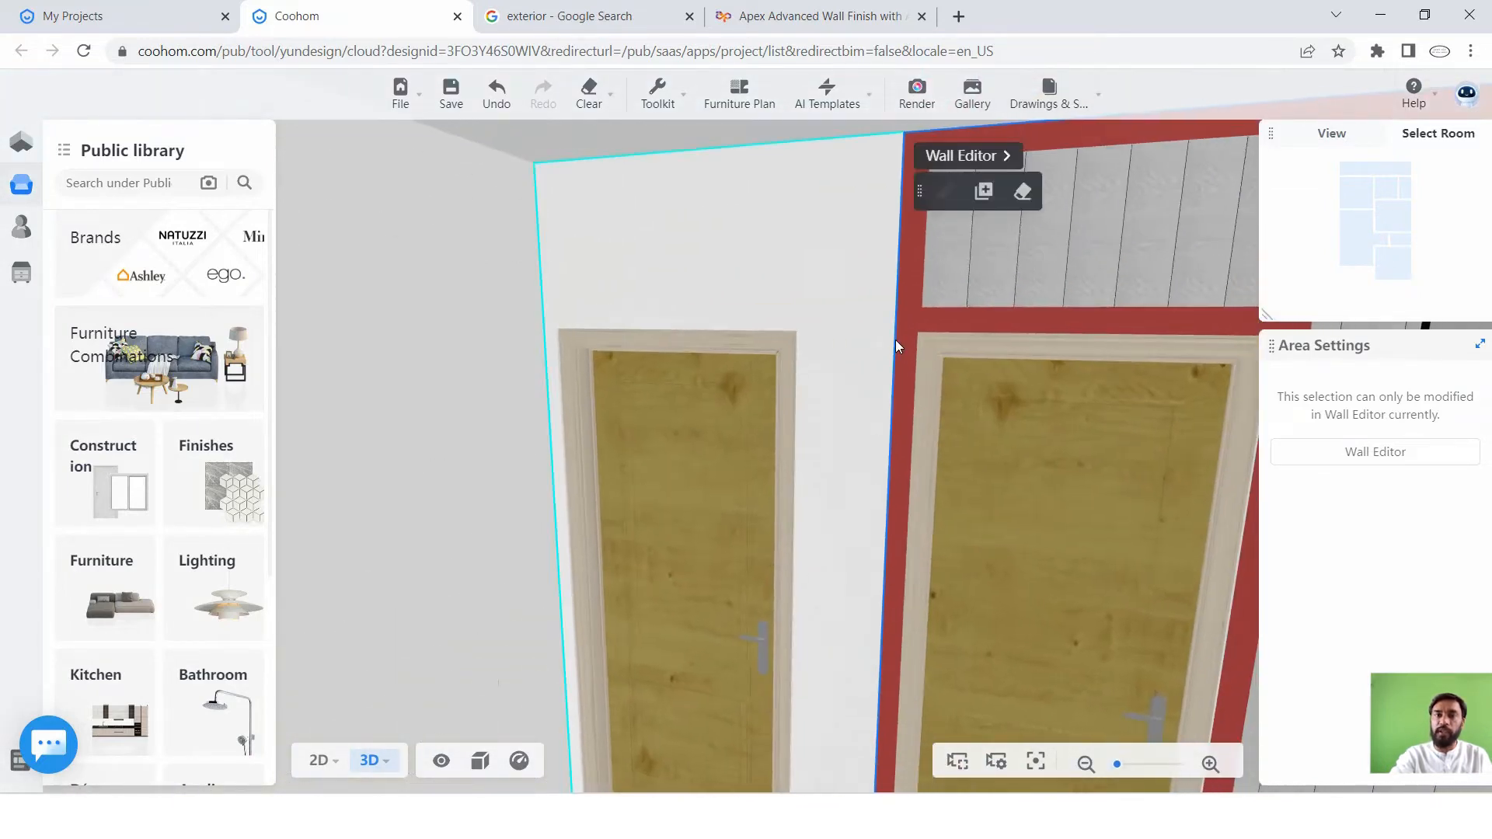
click(983, 191)
click(762, 263)
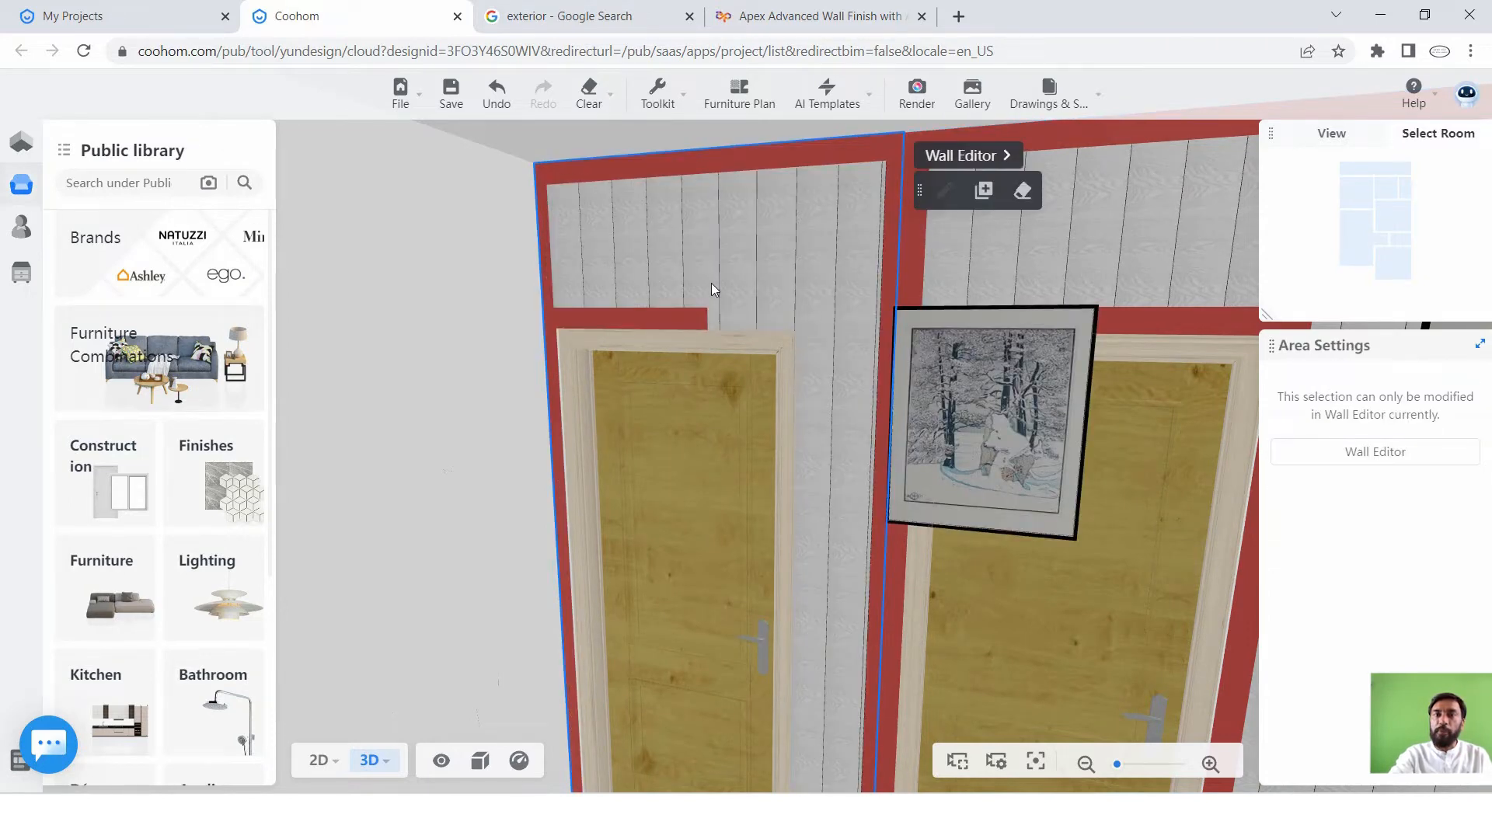
Delete the copied snowy forest picture that overlaps the door between the two panelled sections.
scroll(711, 283, down, 5)
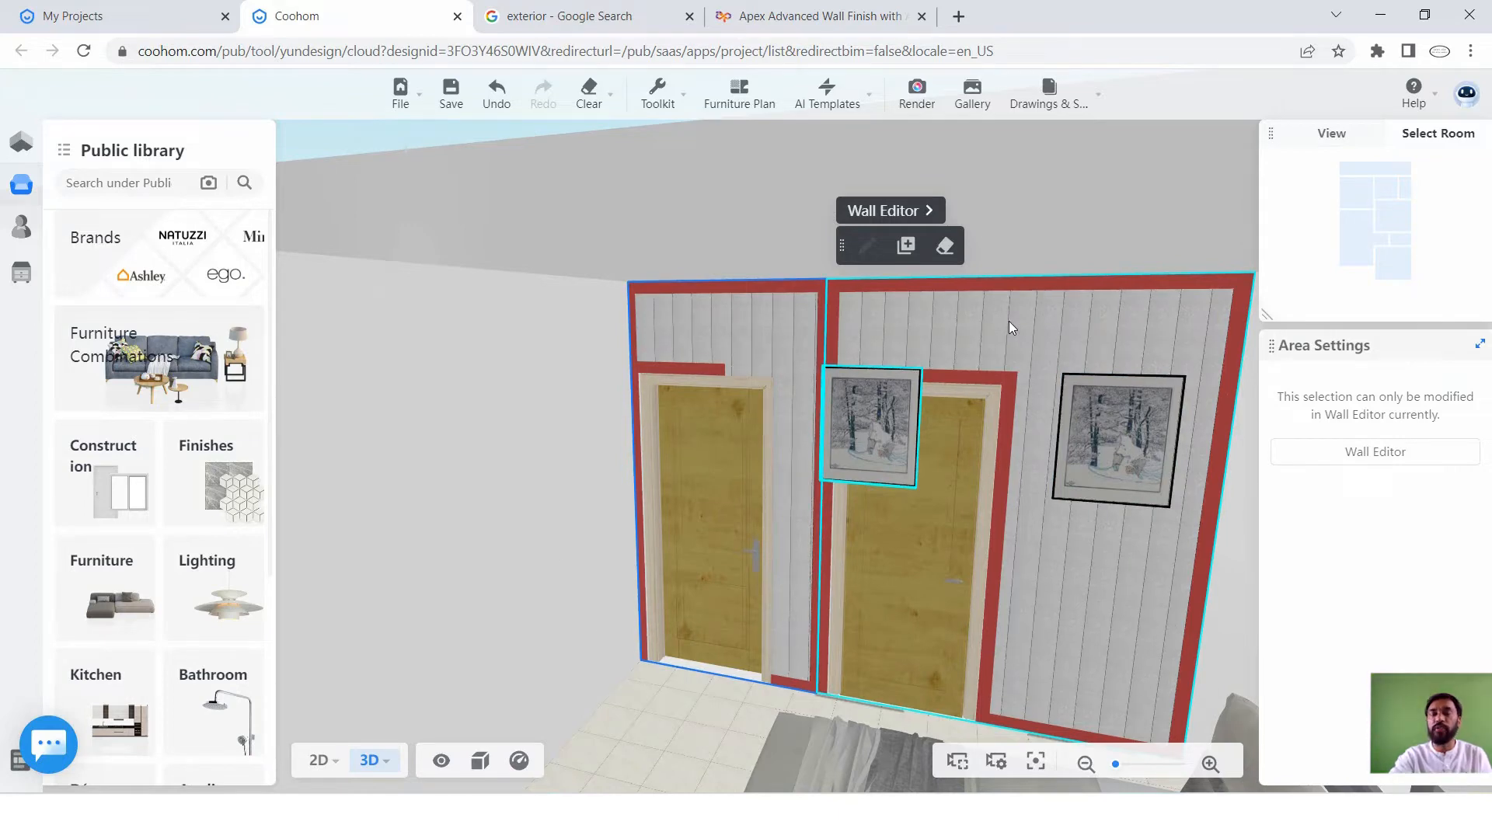
click(890, 420)
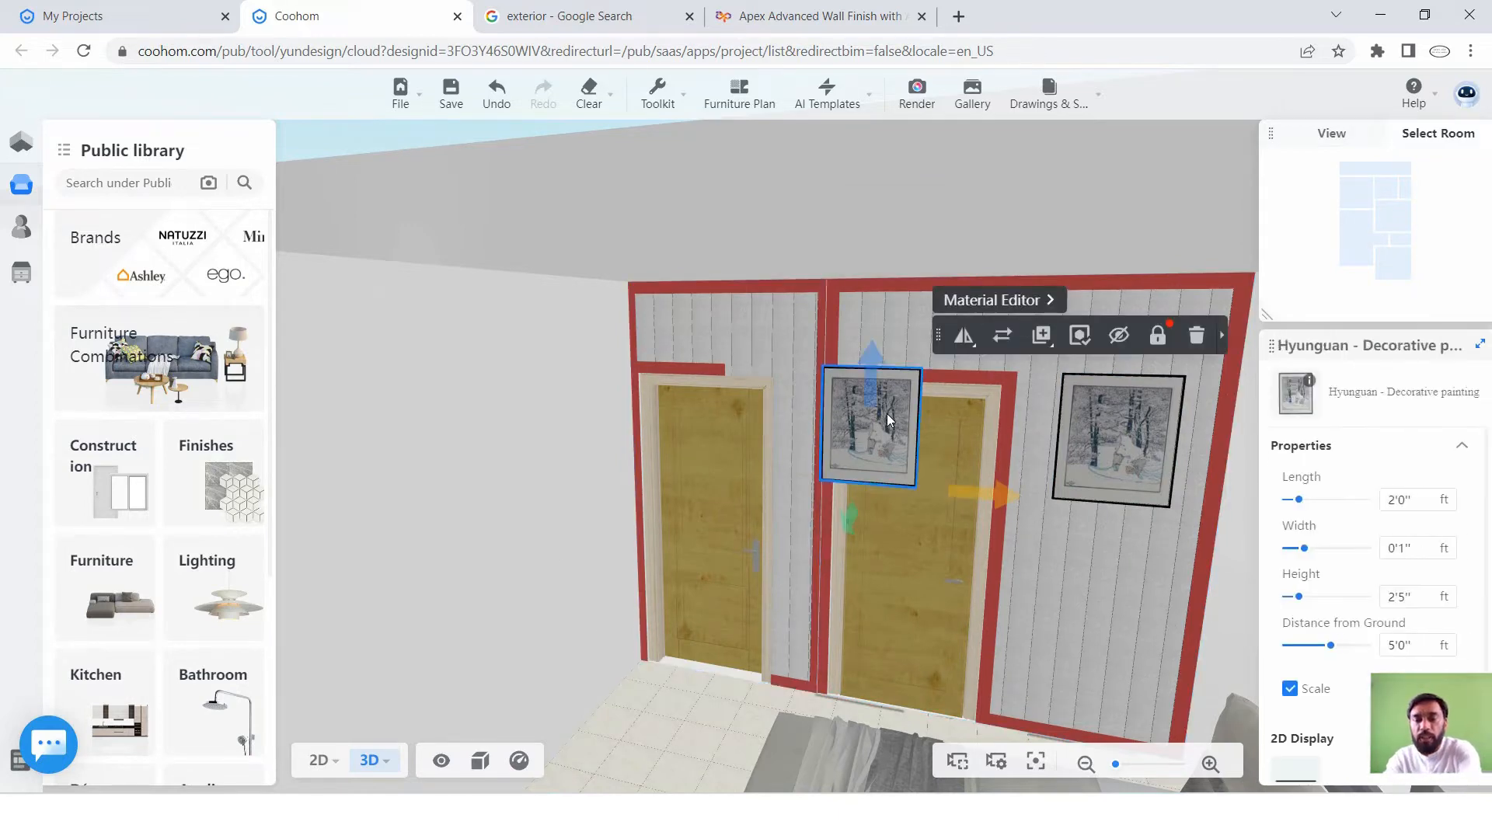
key(Delete)
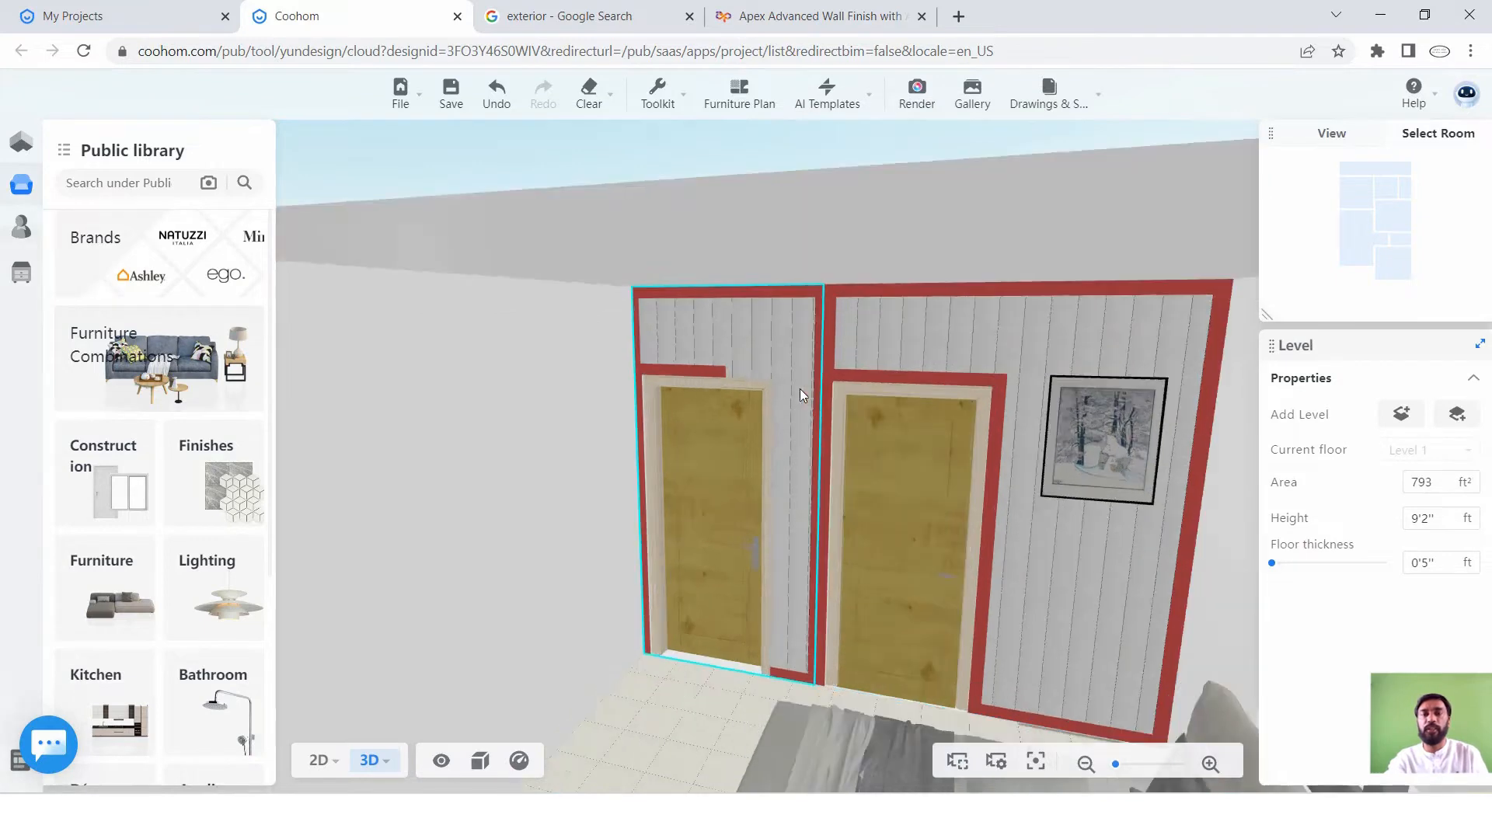
Try to duplicate the panelled wall design onto the plain side wall adjoining the two doors.
scroll(720, 506, up, 1)
drag(719, 506, 728, 468)
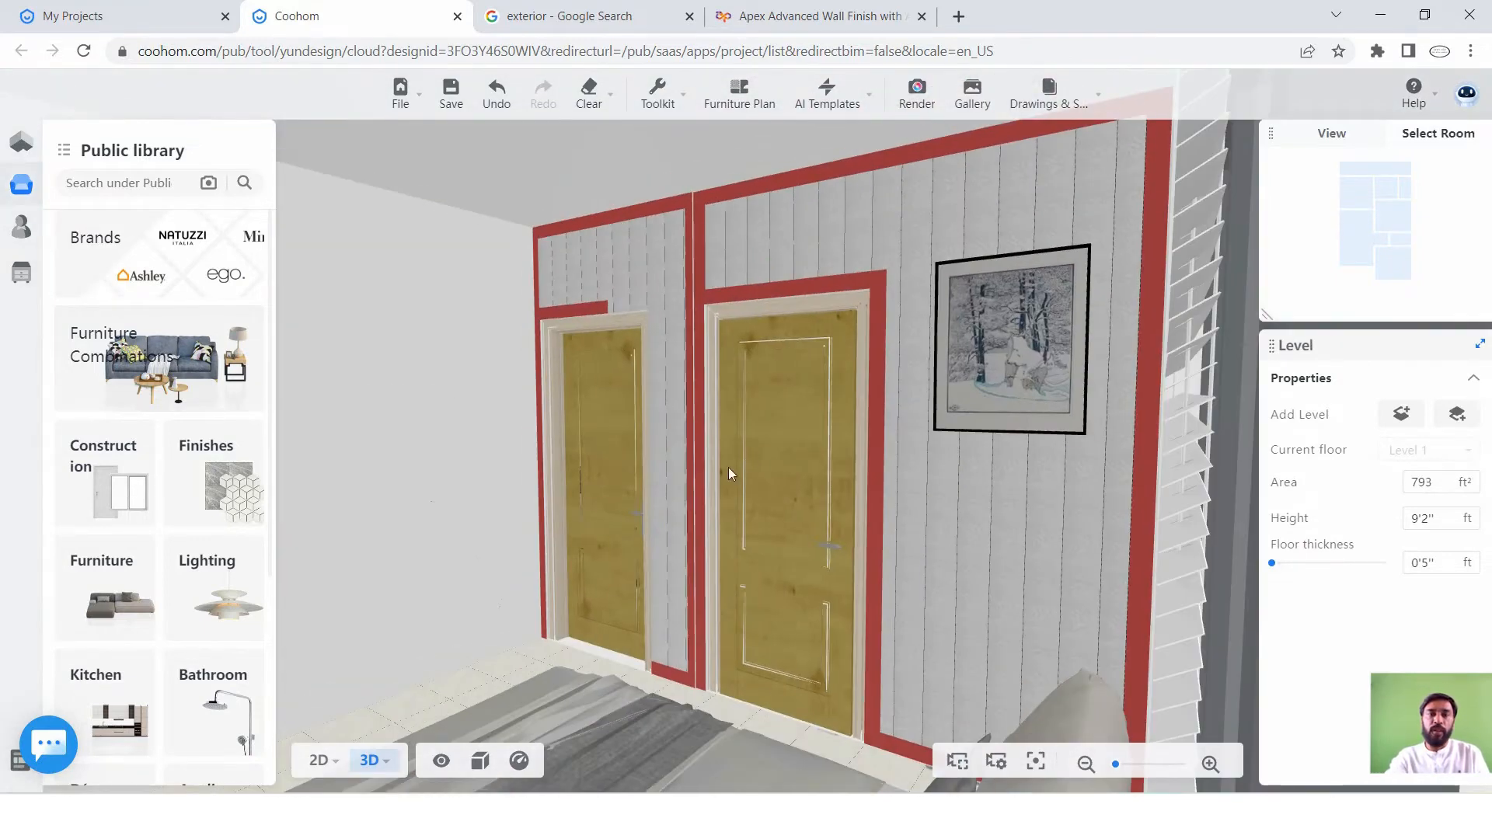
scroll(614, 426, down, 2)
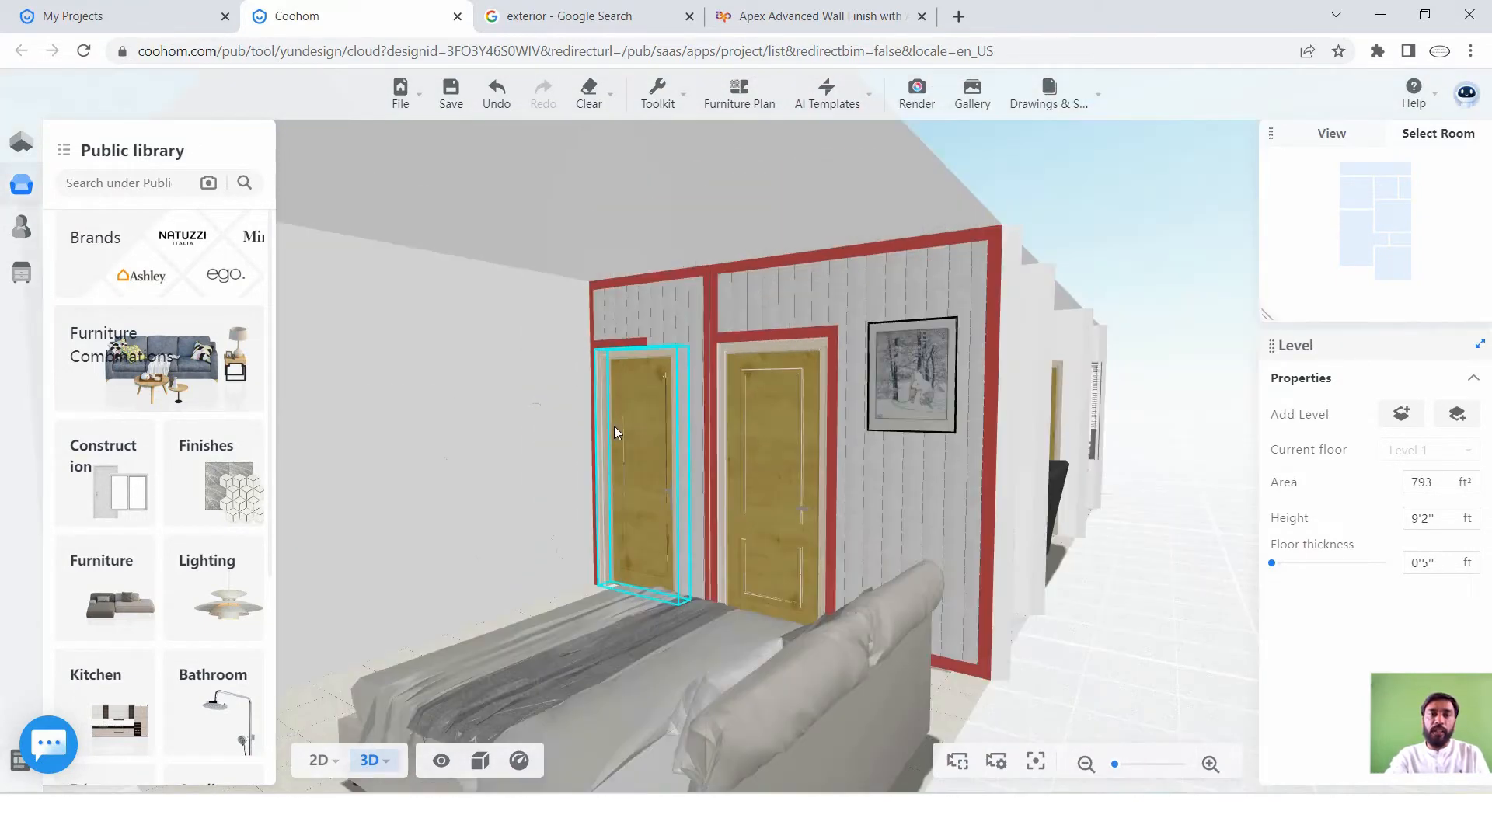
click(484, 394)
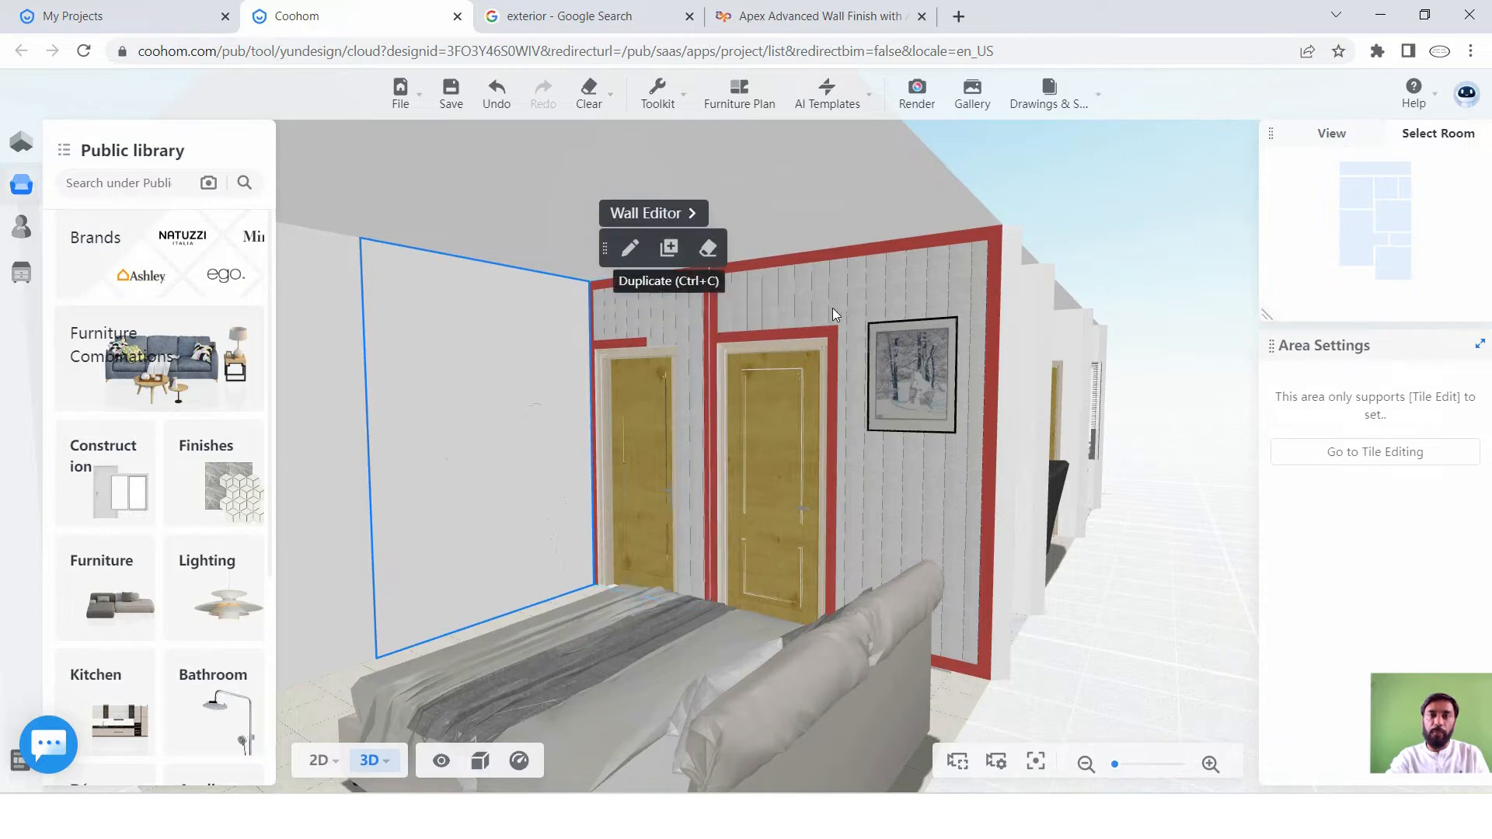
click(781, 285)
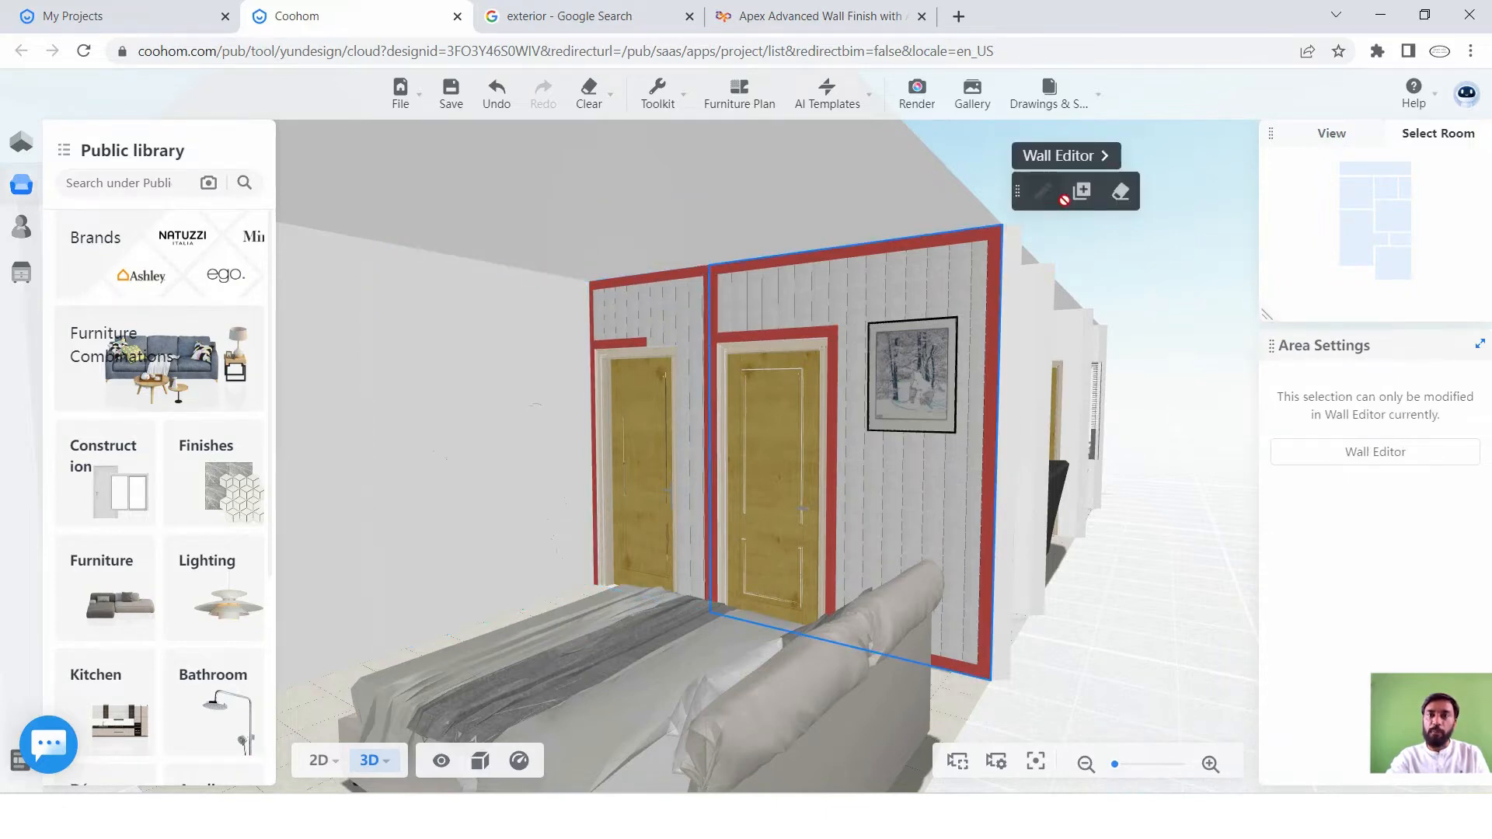
click(1081, 191)
click(506, 386)
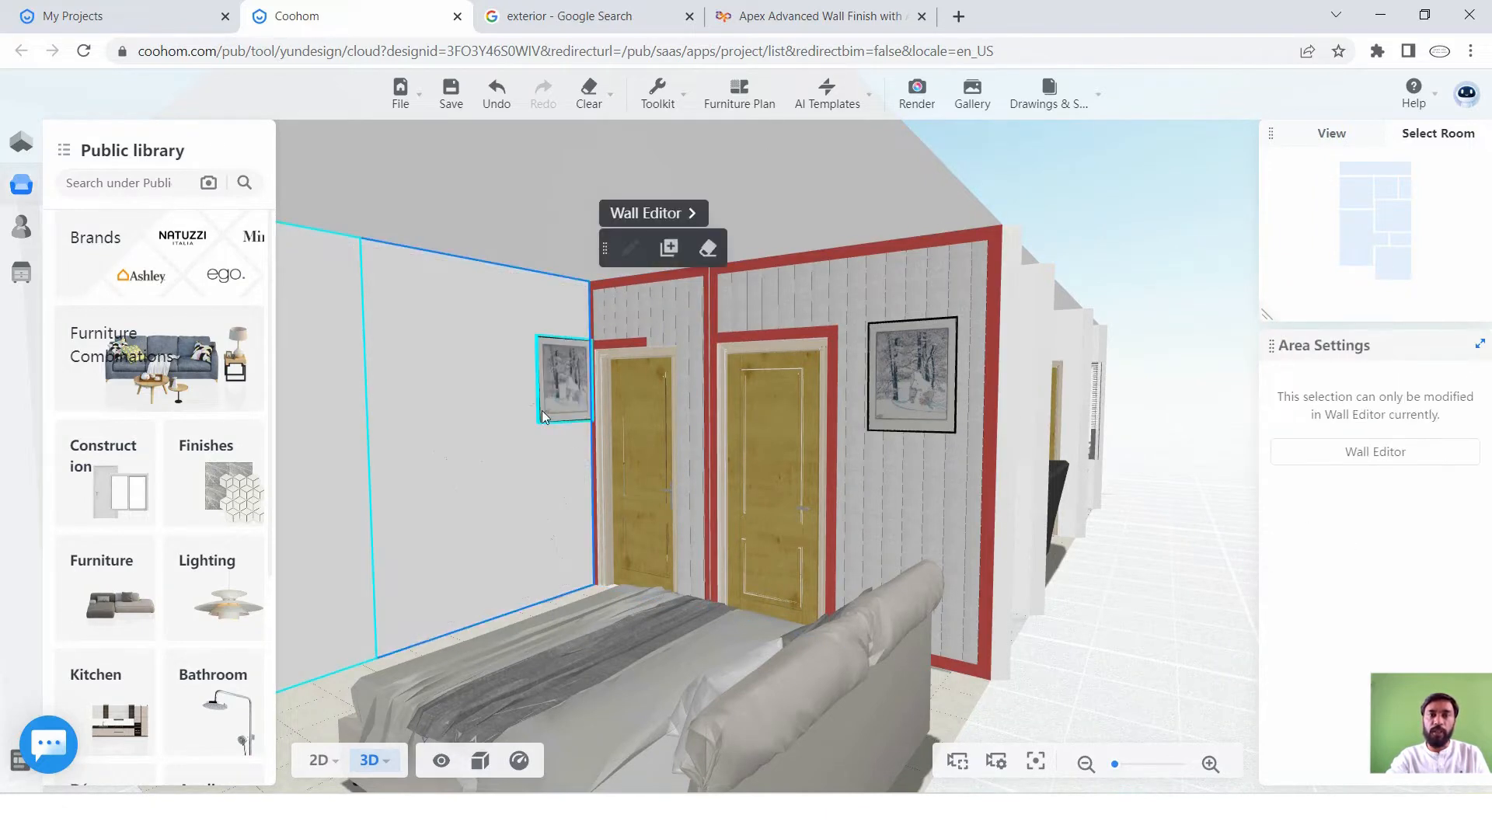
scroll(523, 443, down, 2)
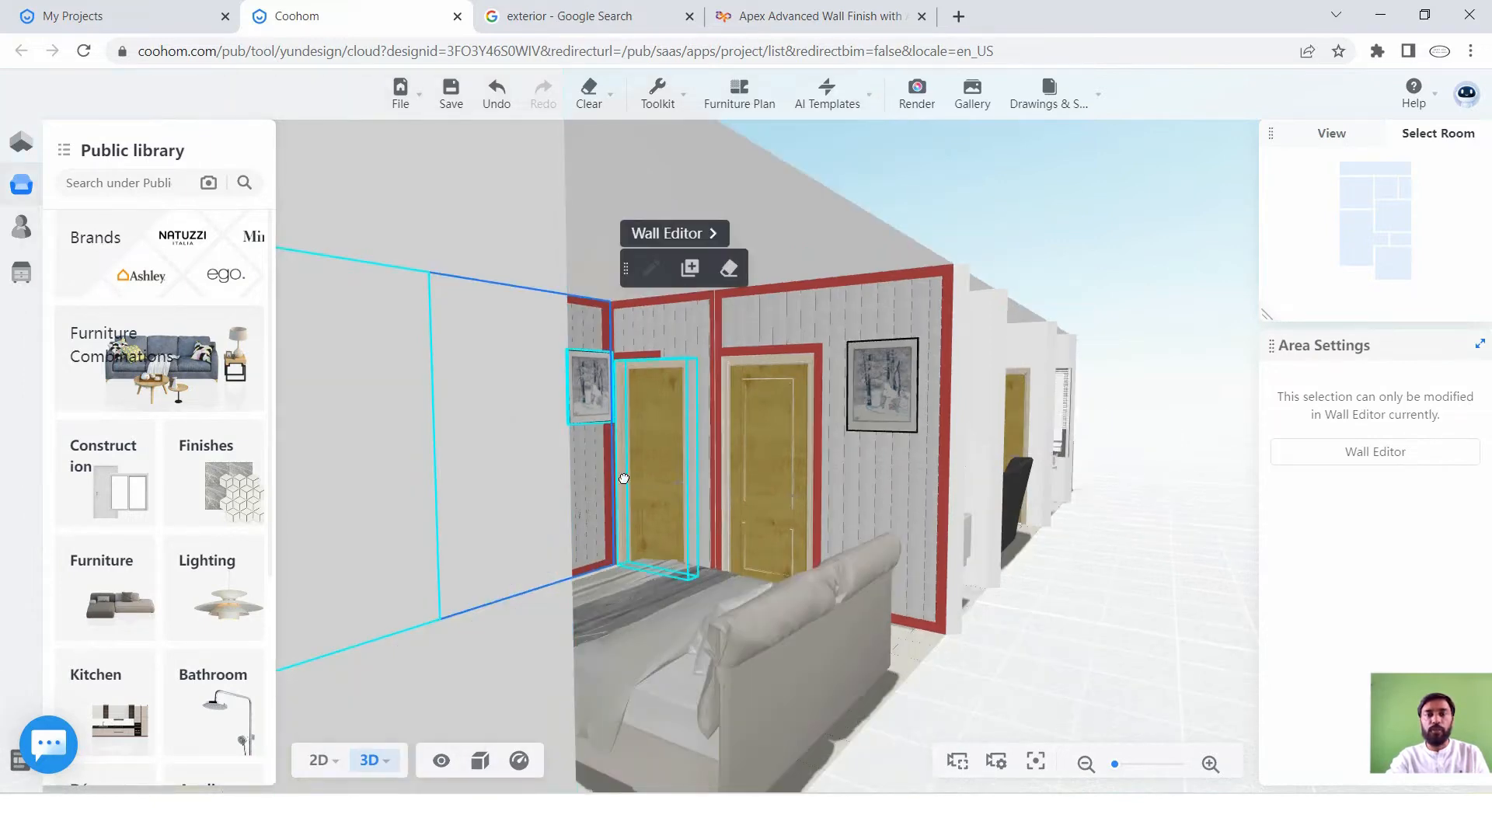
mouse_move(622, 478)
mouse_down()
mouse_move(564, 470)
mouse_move(609, 460)
mouse_move(639, 477)
mouse_up()
scroll(513, 451, down, 3)
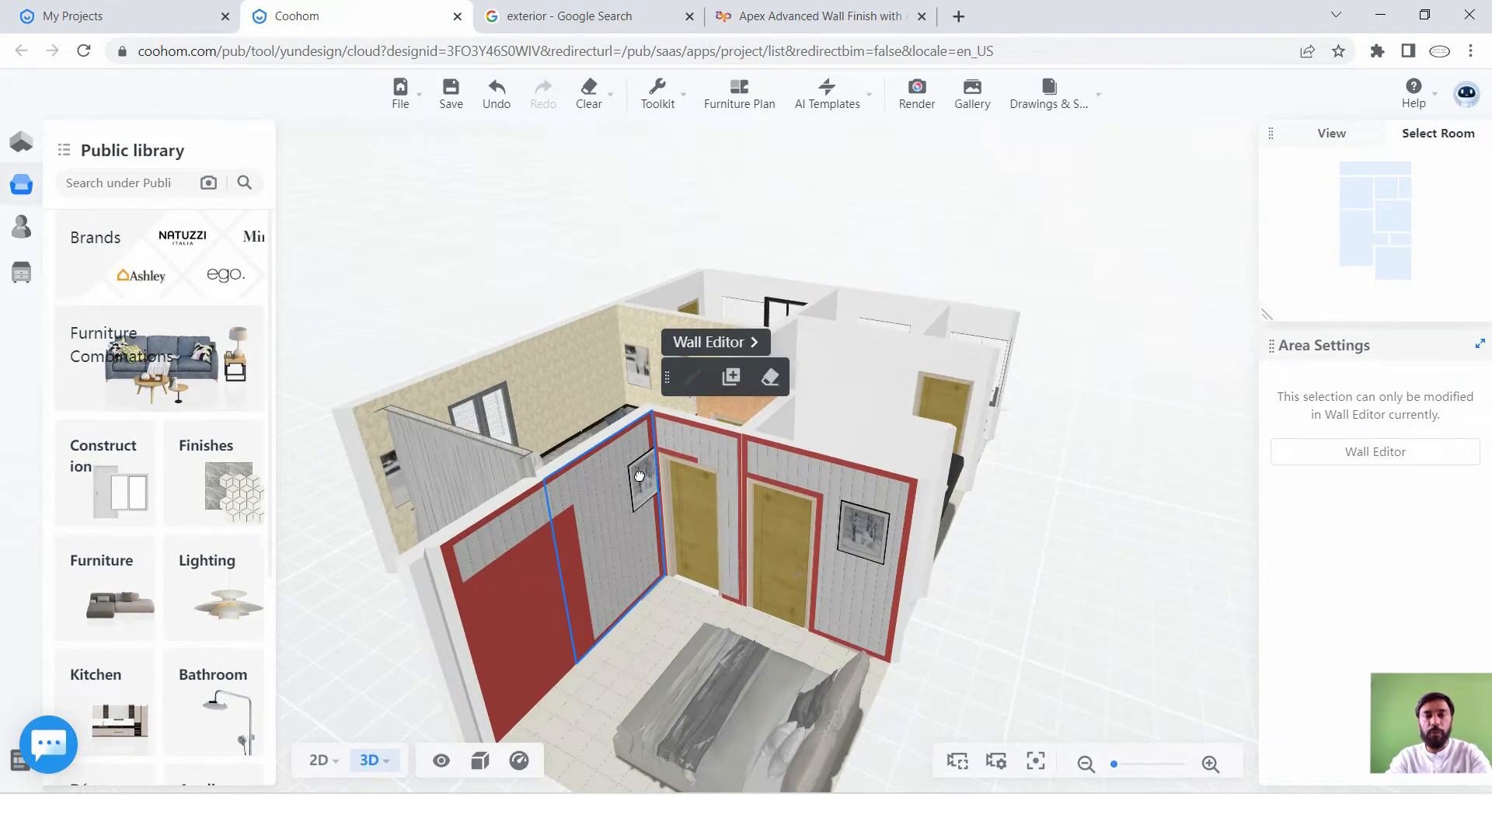
Remove the copied picture from the side wall and select that wall's panelled area.
key(ctrl+z)
click(1110, 388)
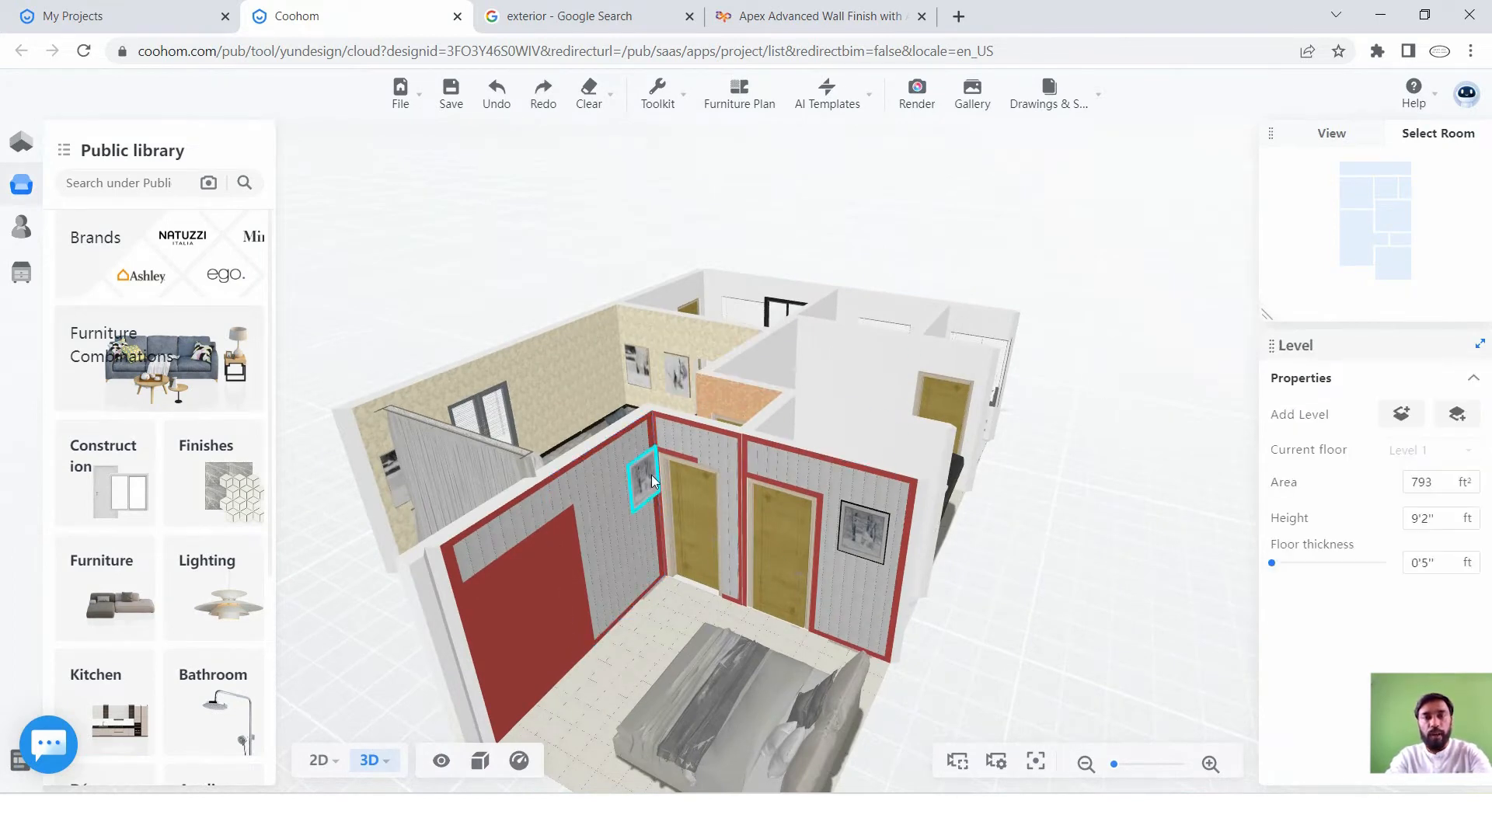
click(647, 486)
click(603, 510)
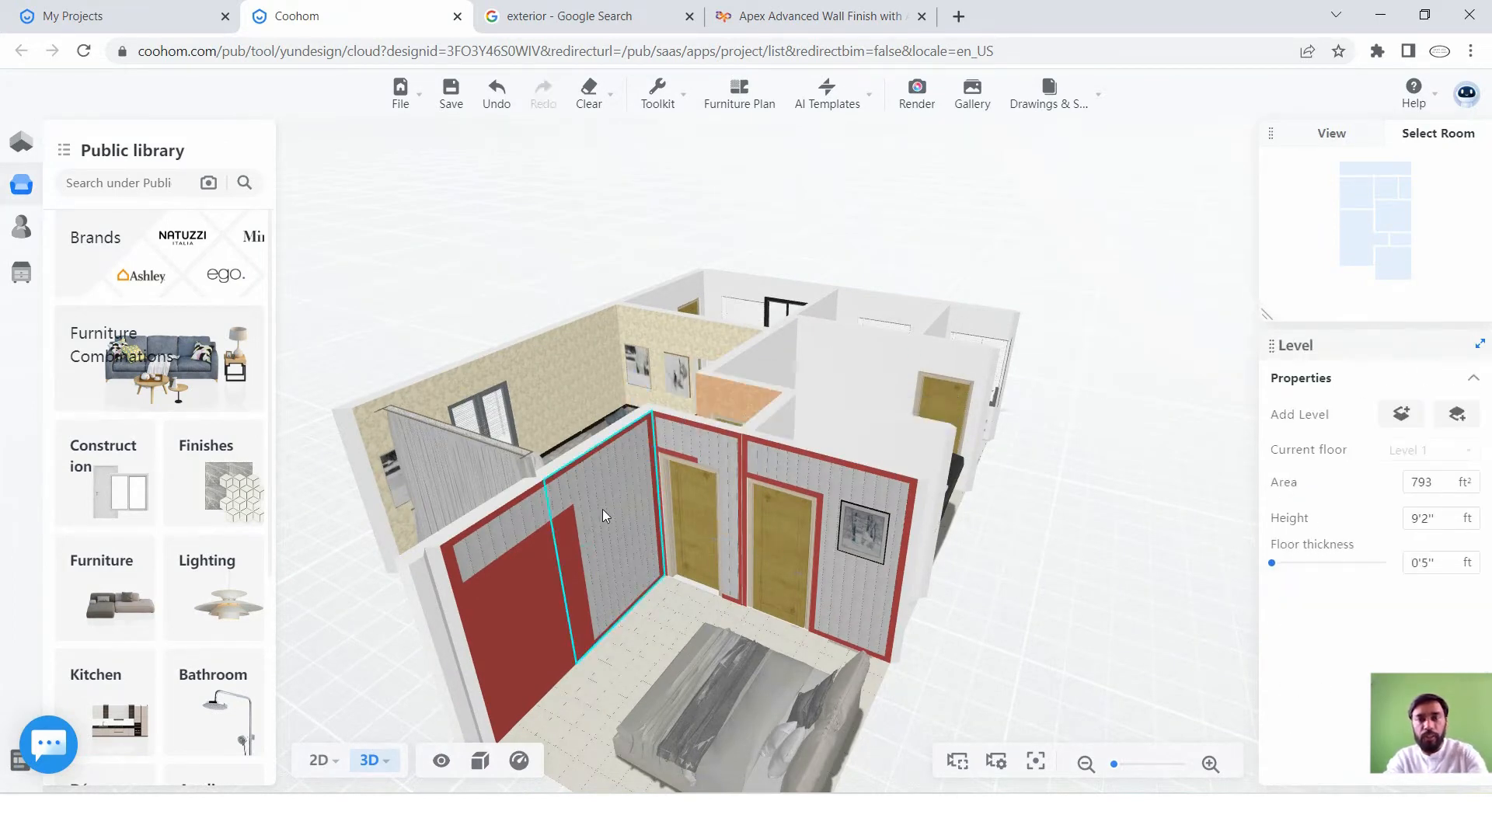
click(605, 507)
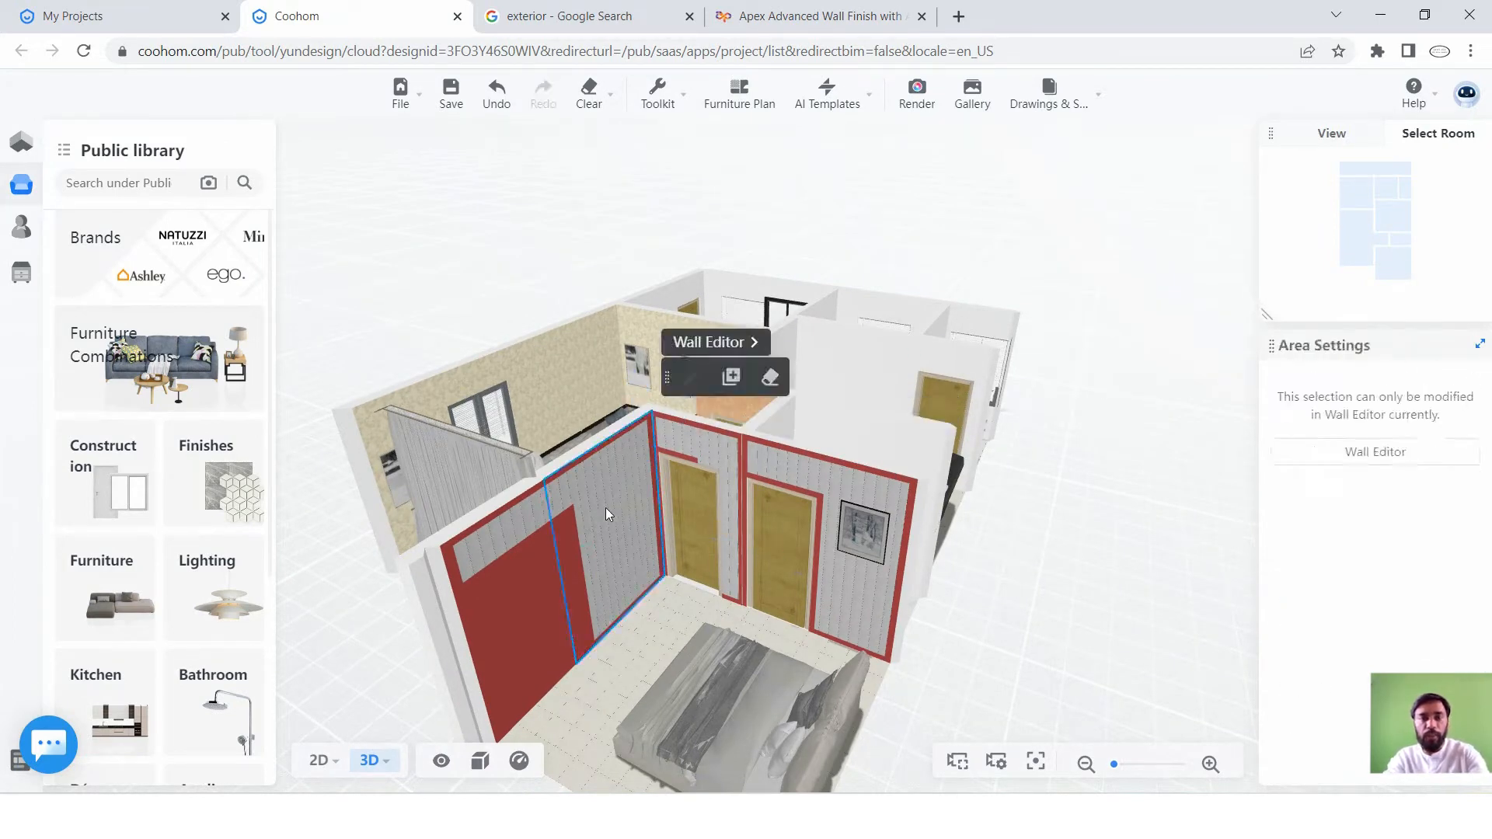
Undo the picture removal and the wall design copied onto the side wall.
click(494, 101)
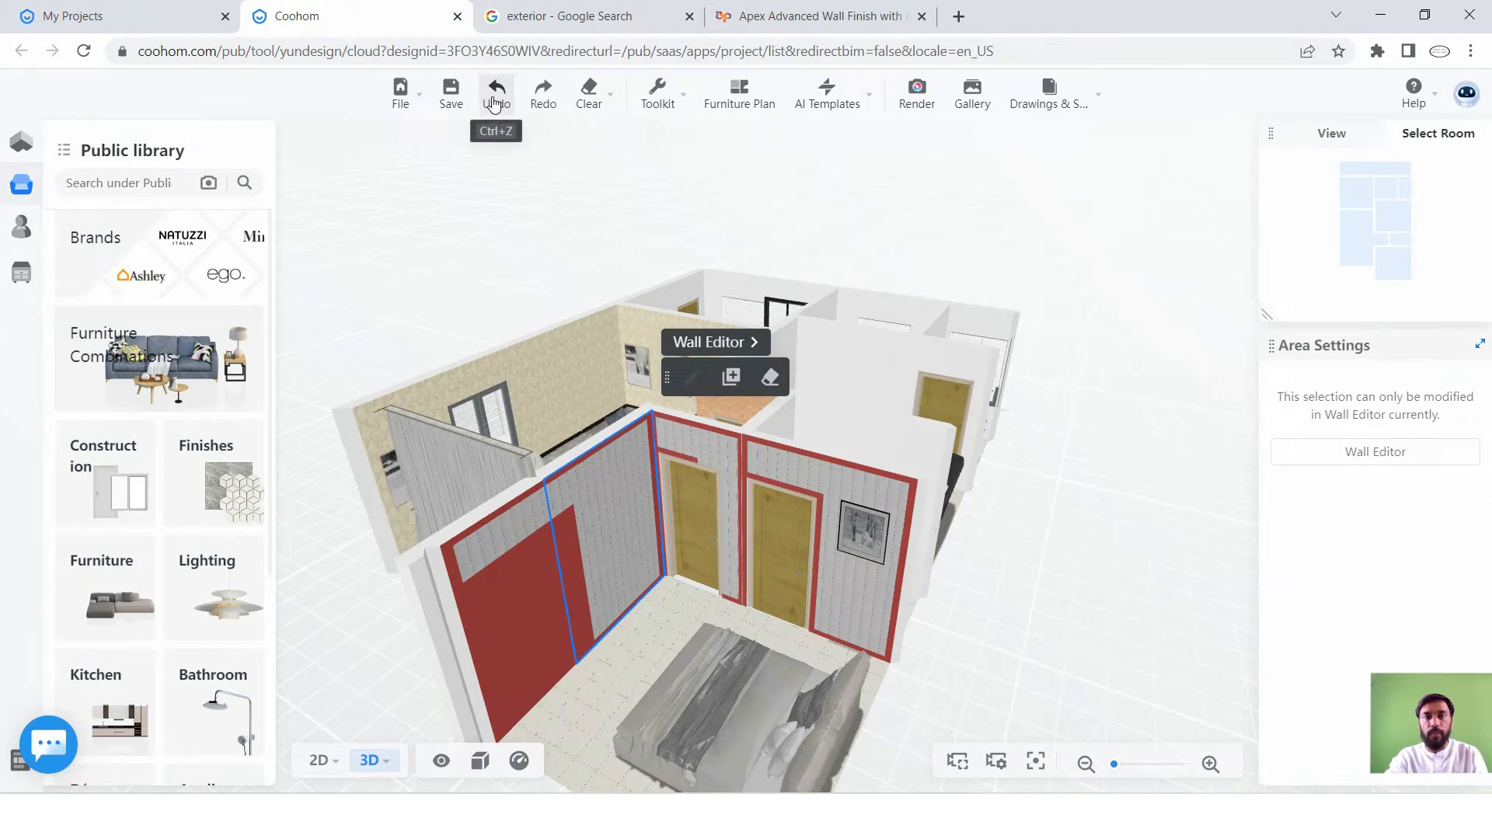
click(493, 101)
scroll(769, 408, down, 1)
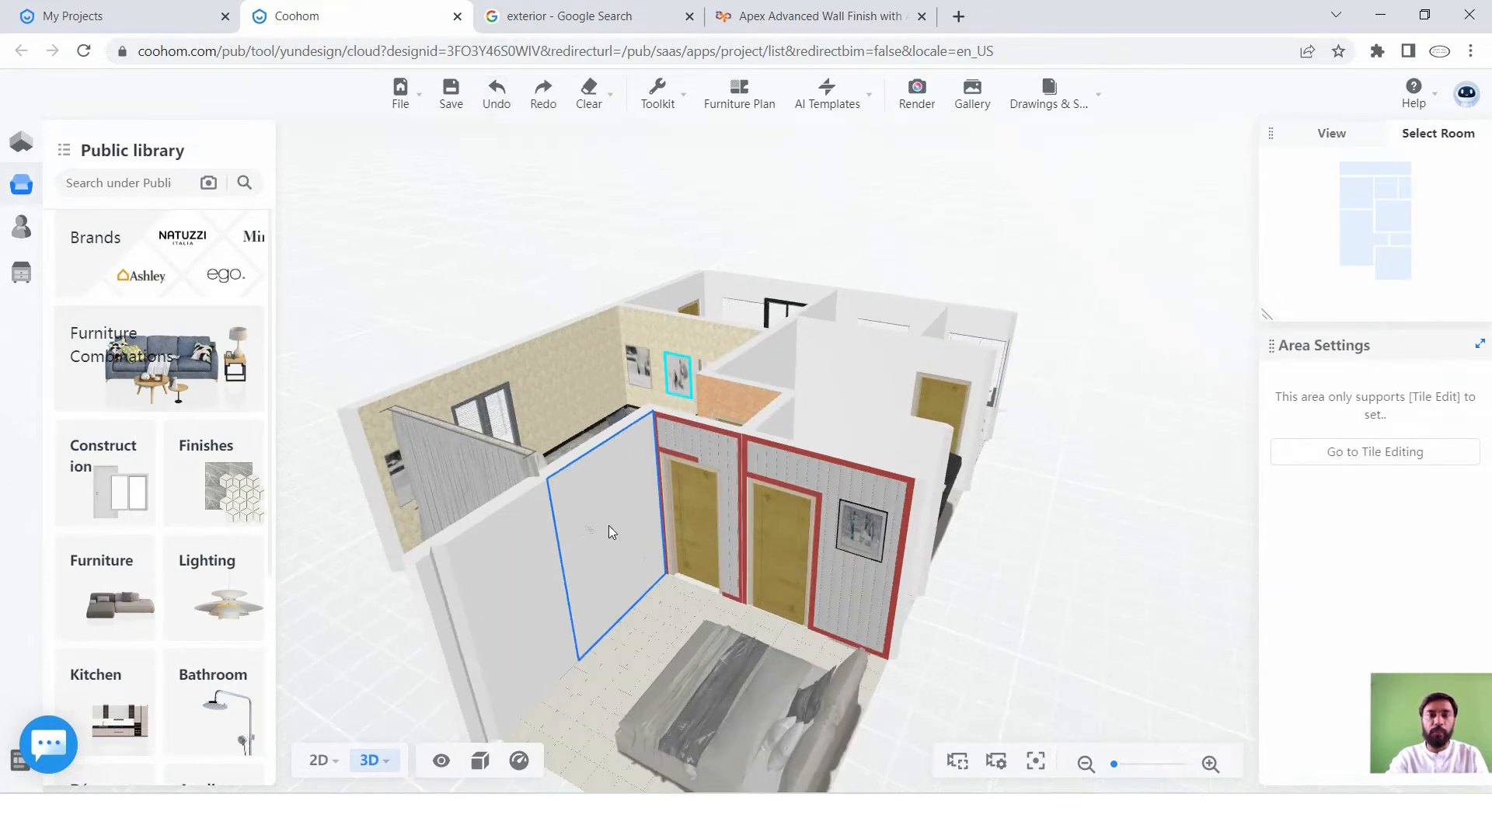
Open the Material Editor for the single door beside the framed picture.
scroll(612, 532, up, 3)
drag(696, 528, 694, 467)
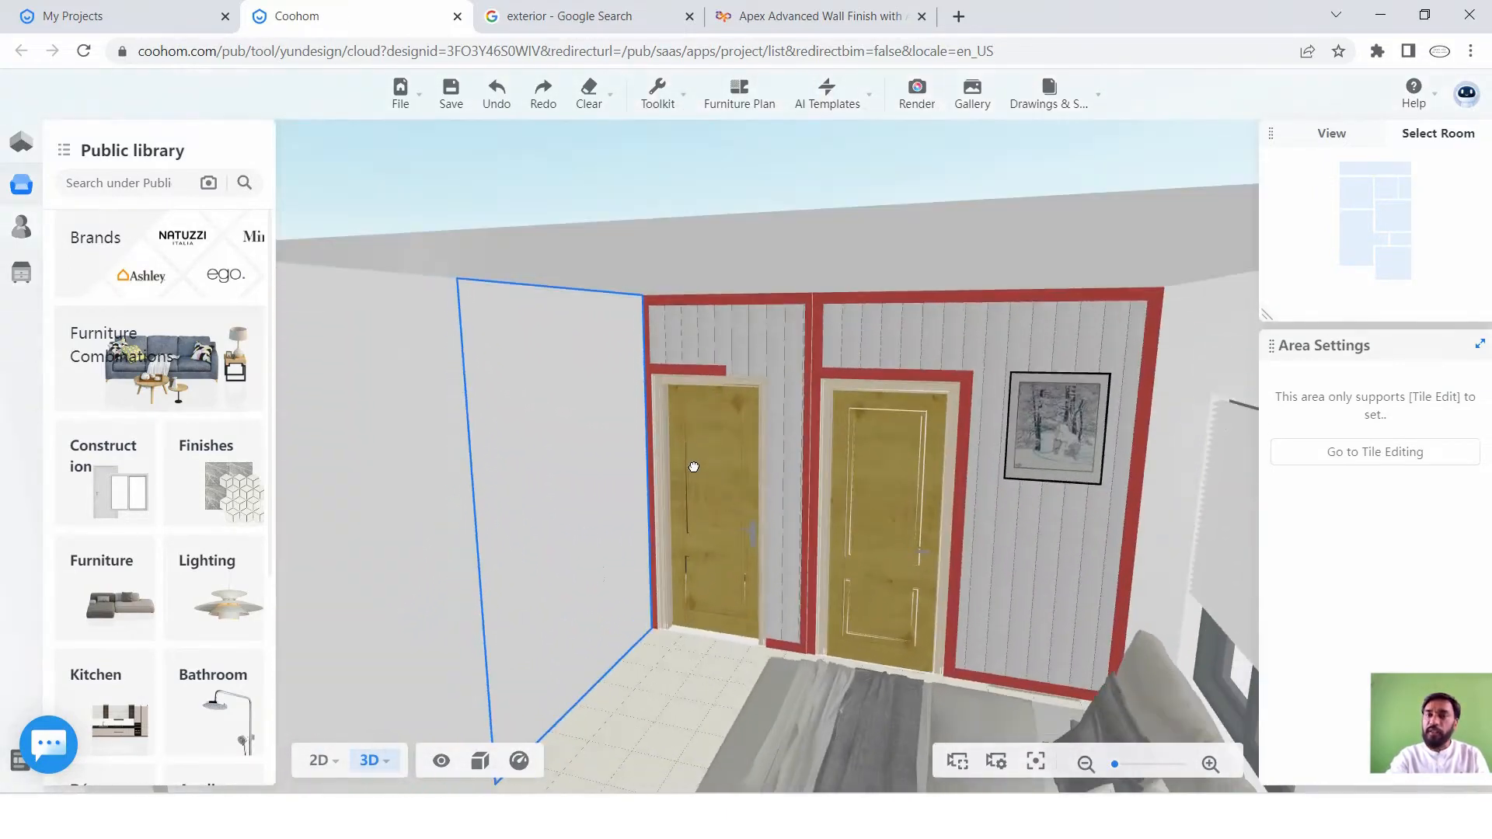
scroll(848, 389, up, 3)
scroll(842, 385, down, 4)
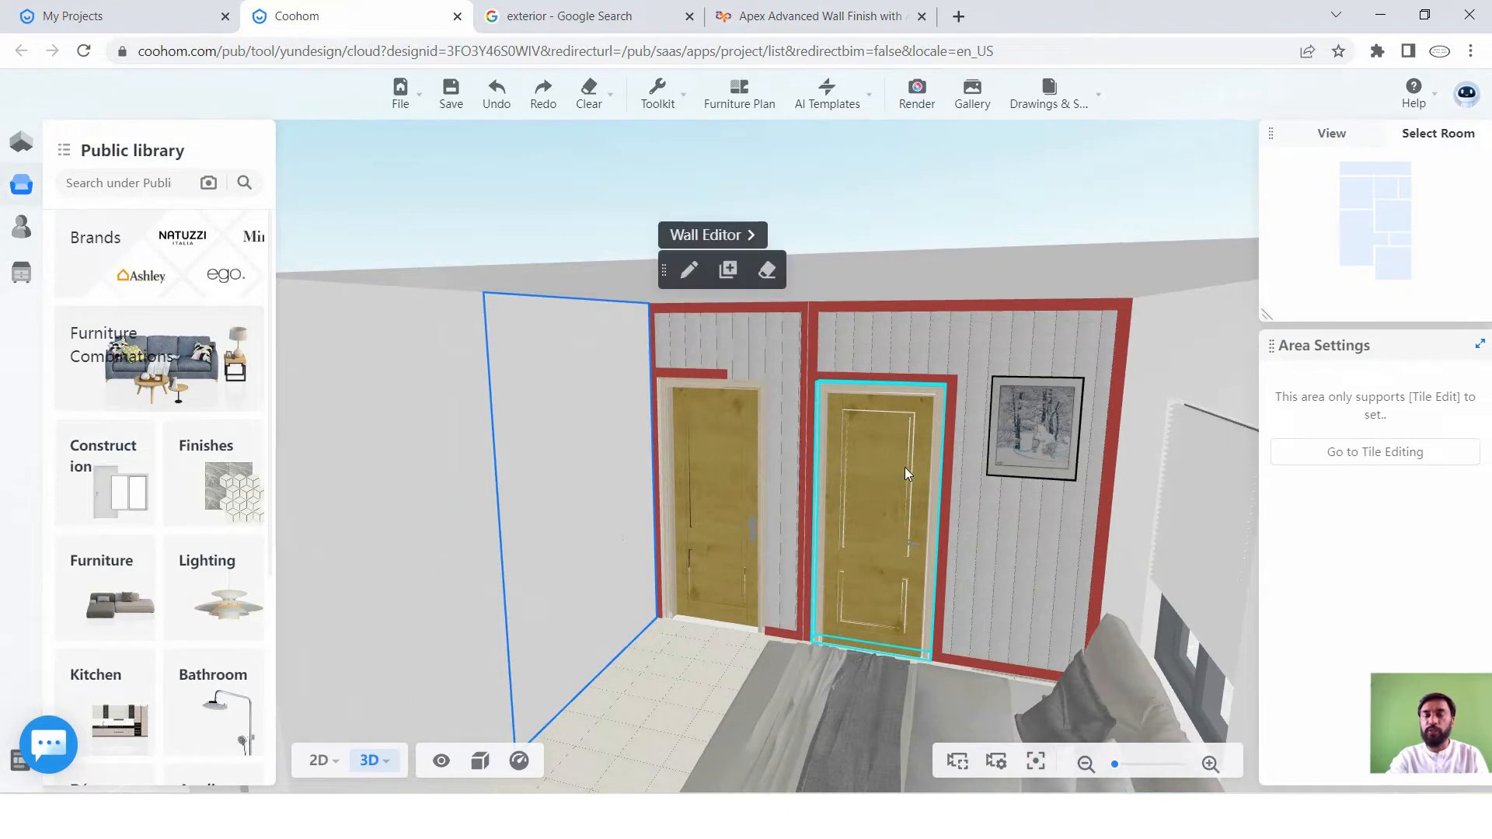
scroll(905, 468, up, 5)
drag(896, 492, 886, 508)
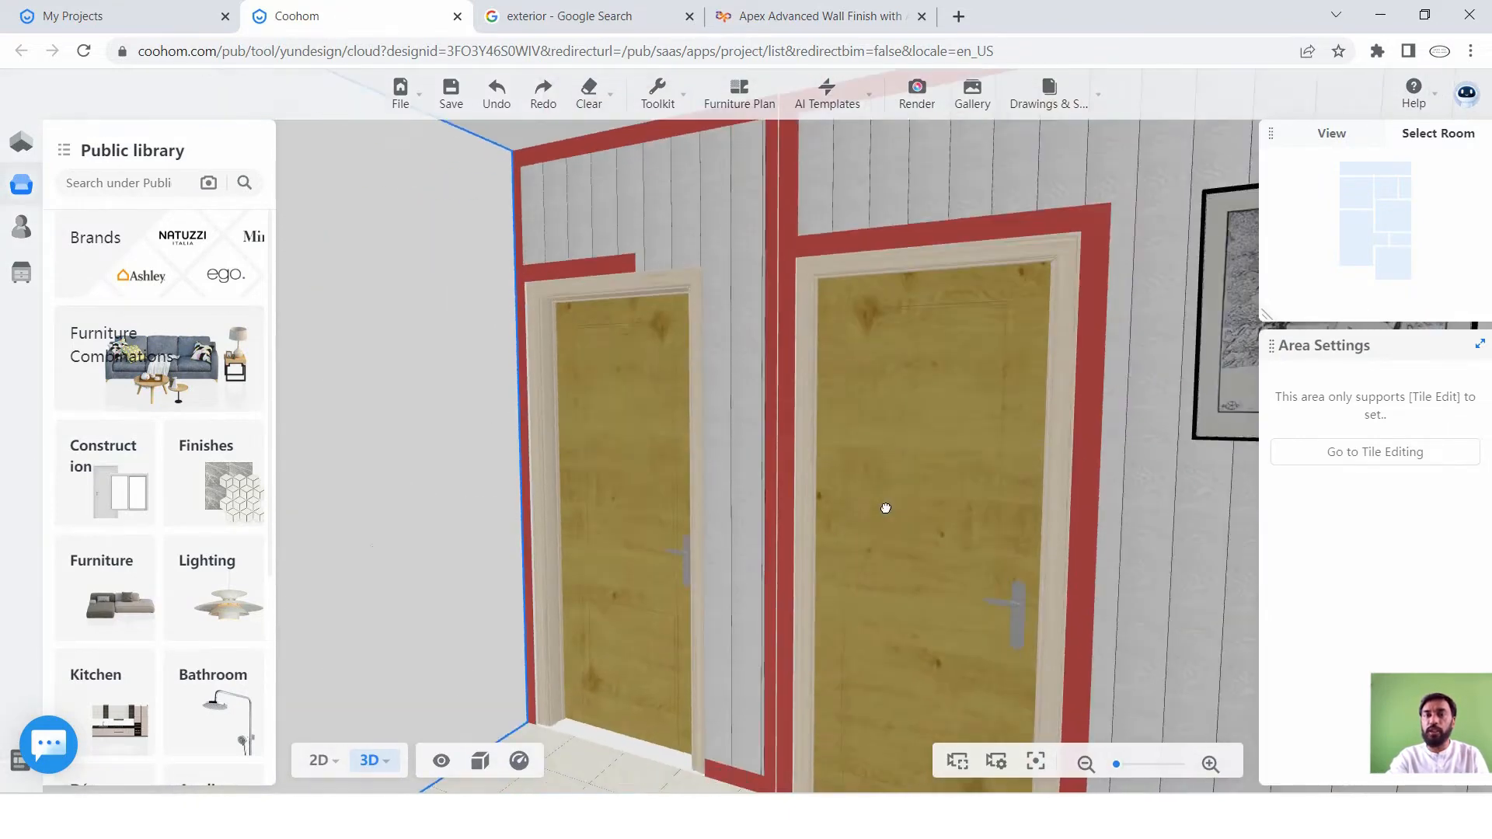
click(918, 384)
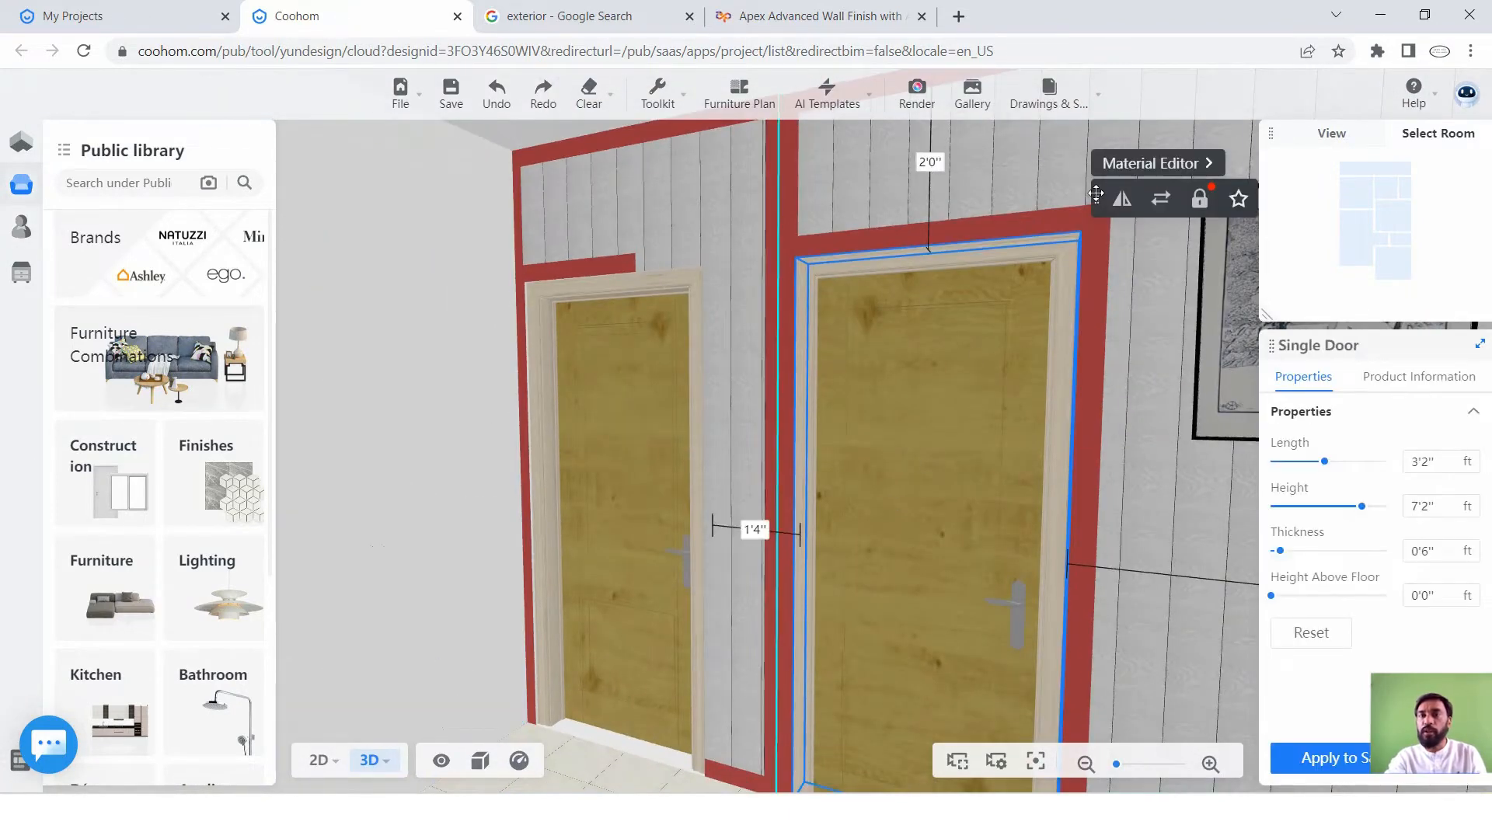
click(1152, 164)
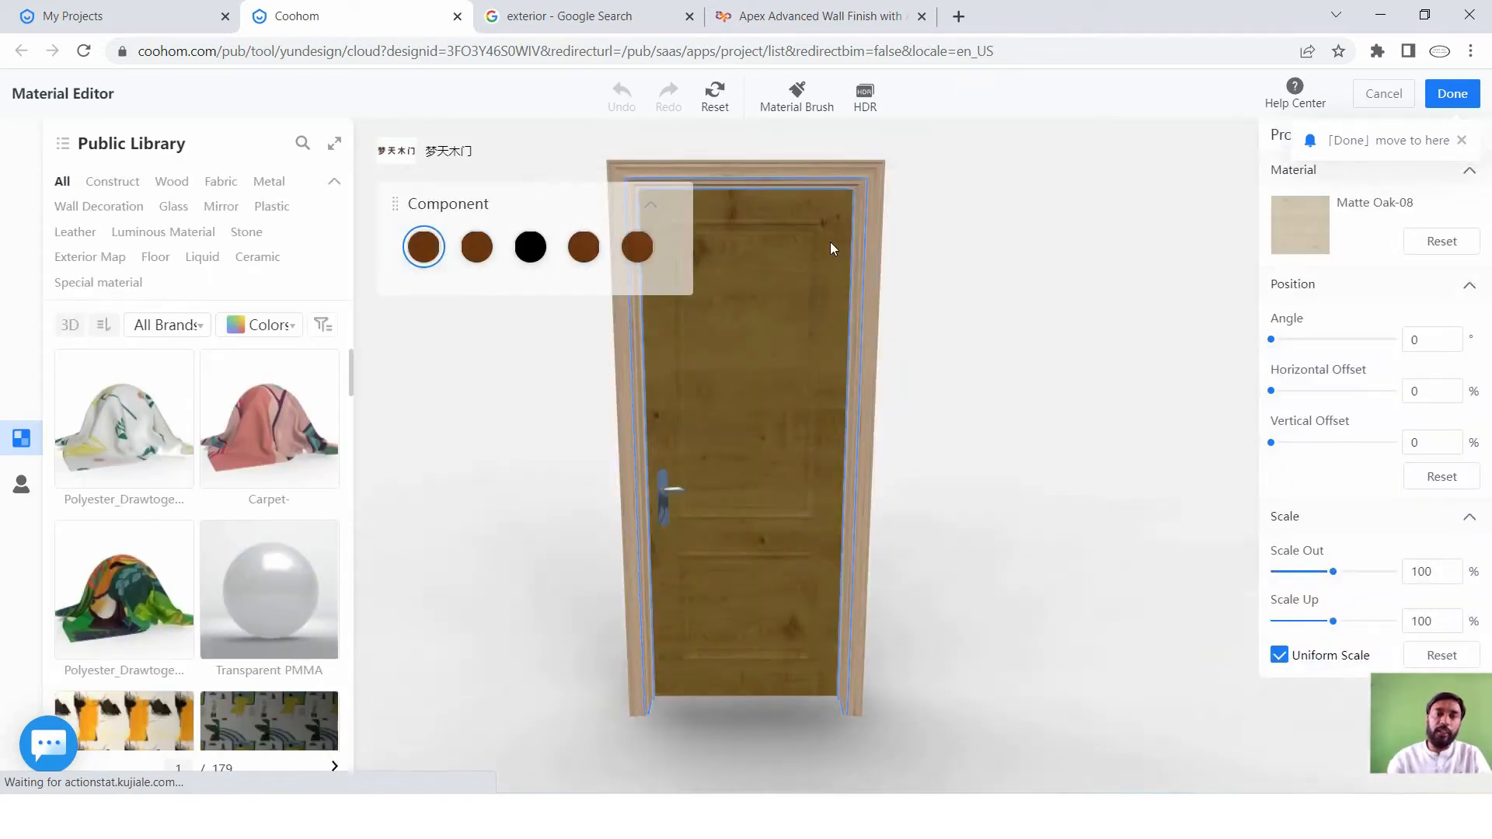
Apply the High gloss Oak-10 material from the Wood category to the door leaf.
scroll(874, 449, down, 3)
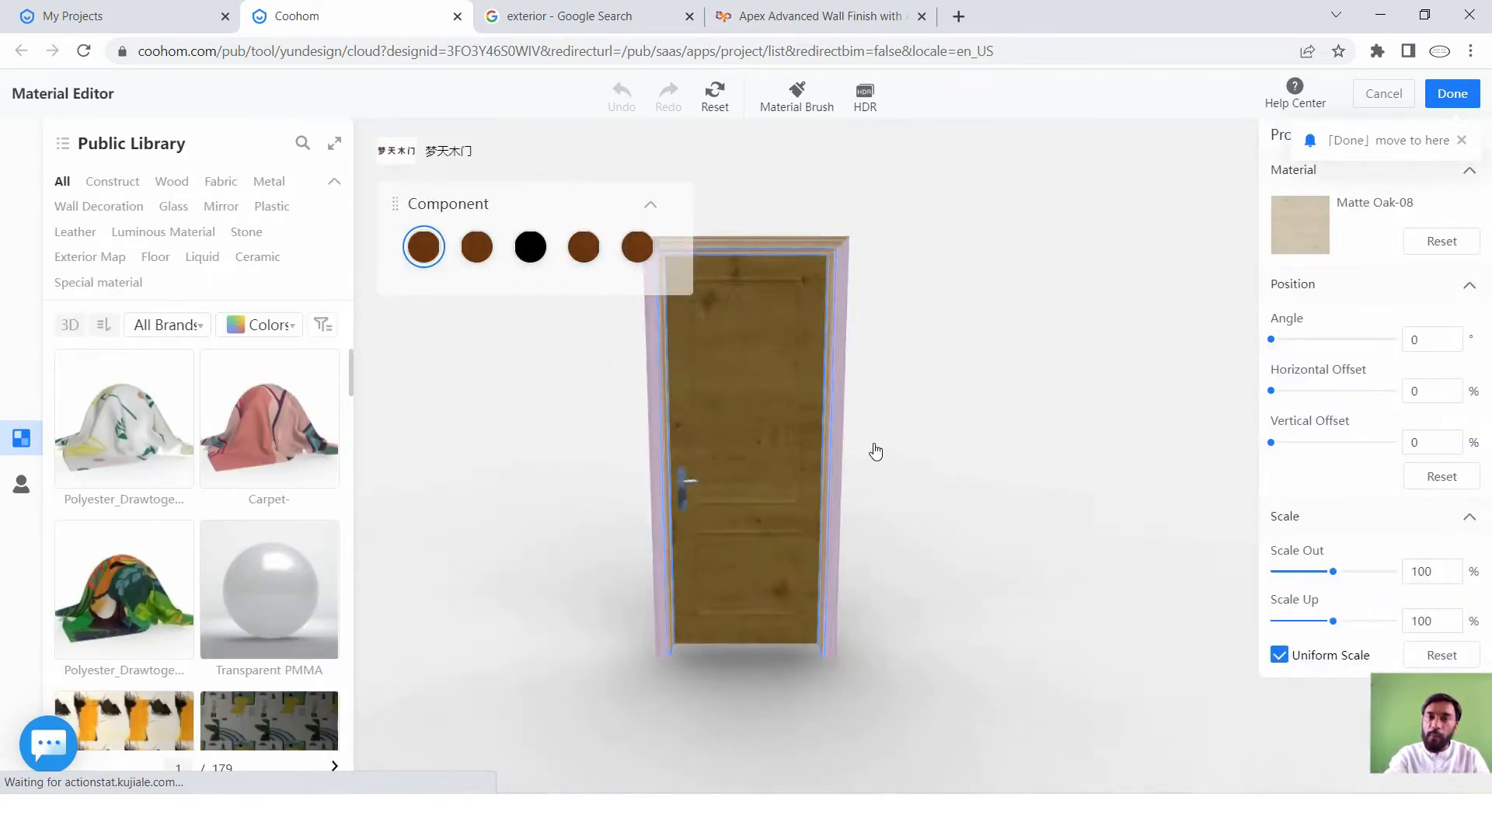
scroll(756, 420, up, 4)
scroll(802, 365, down, 5)
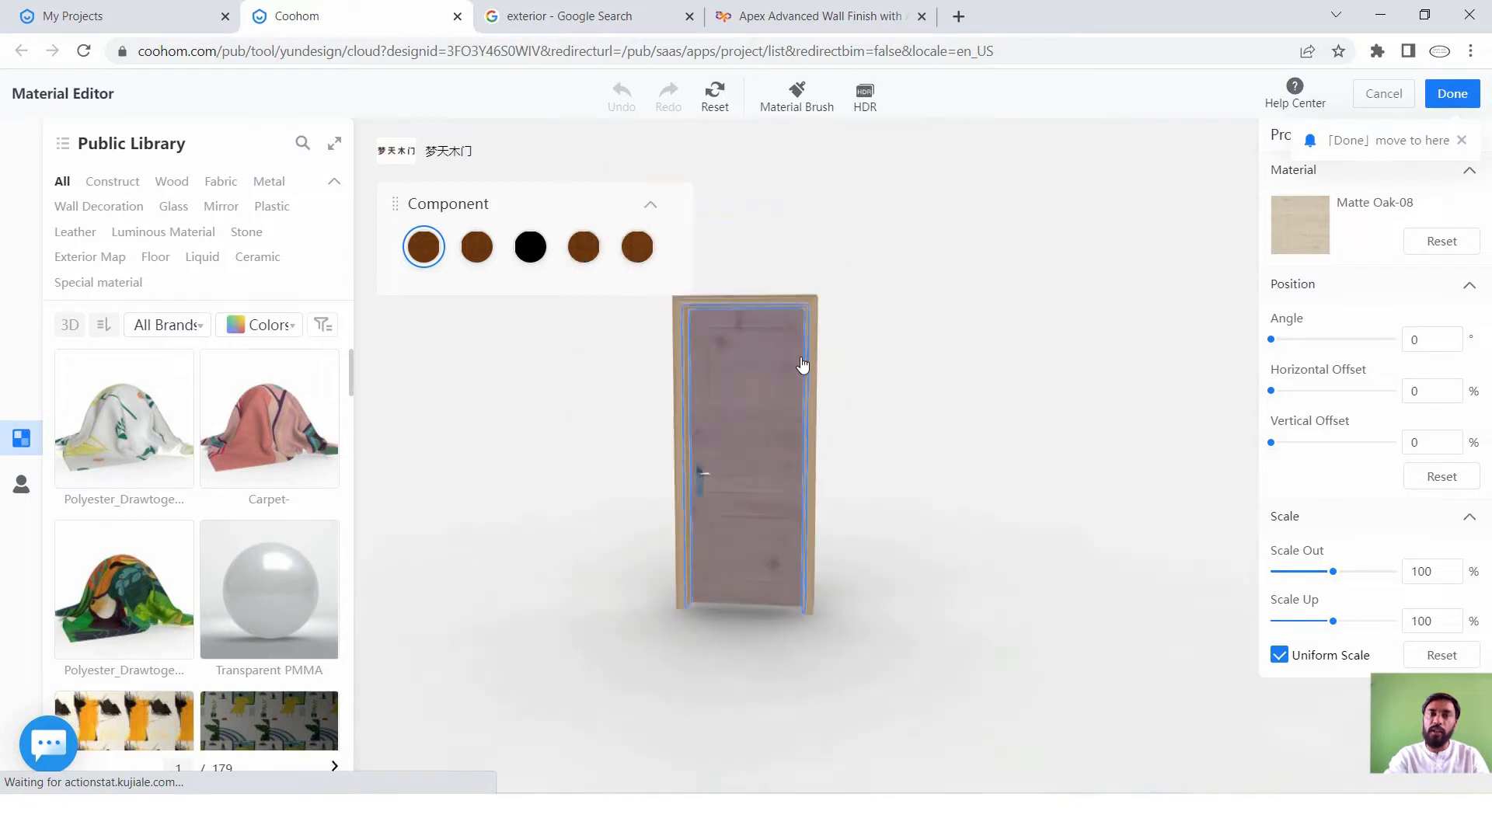
scroll(804, 342, up, 4)
scroll(801, 296, down, 4)
scroll(778, 280, up, 3)
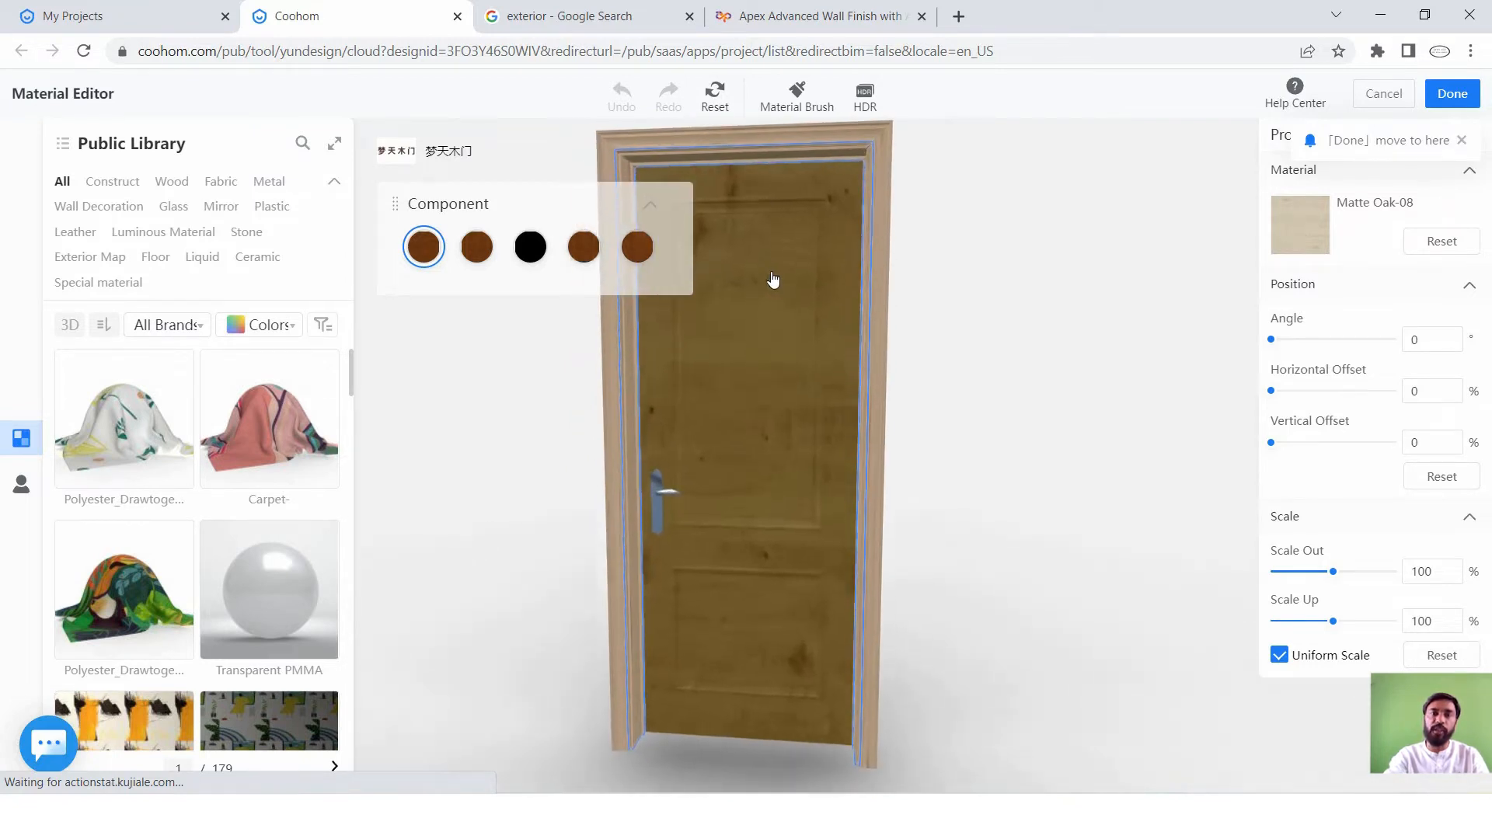
click(175, 184)
scroll(187, 445, down, 10)
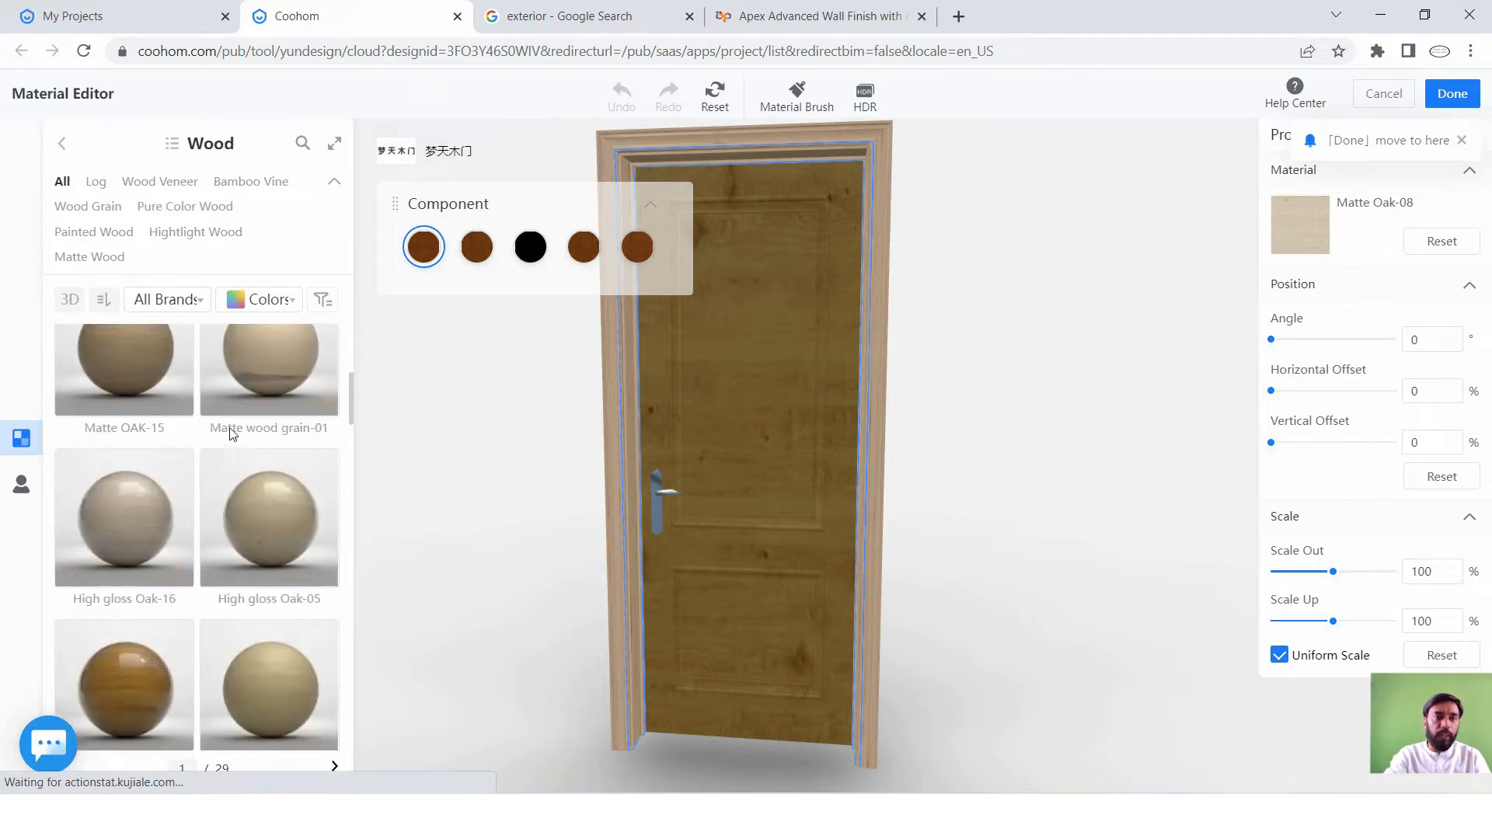
scroll(193, 498, up, 1)
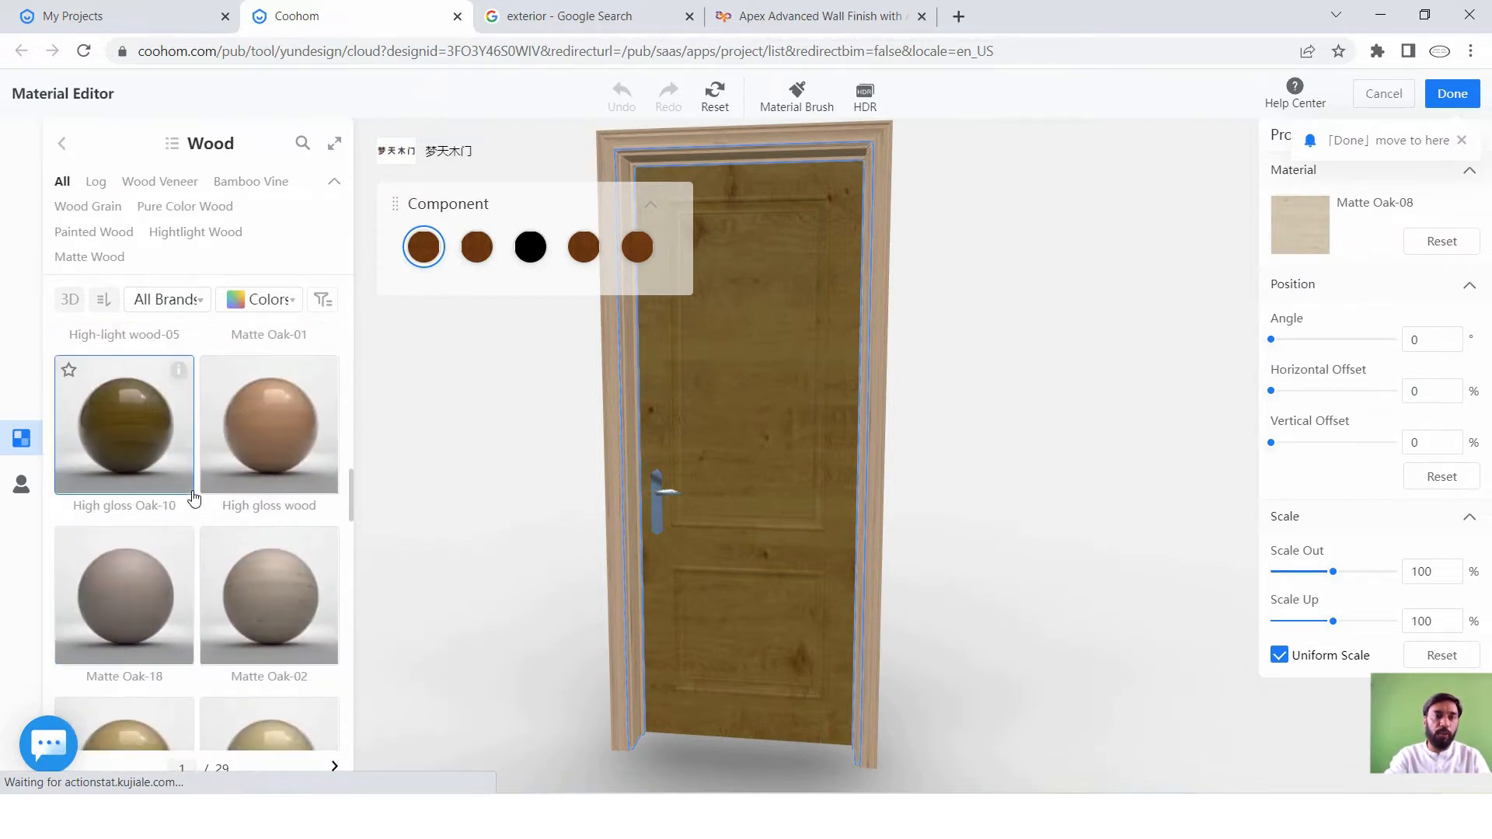
drag(133, 477, 756, 360)
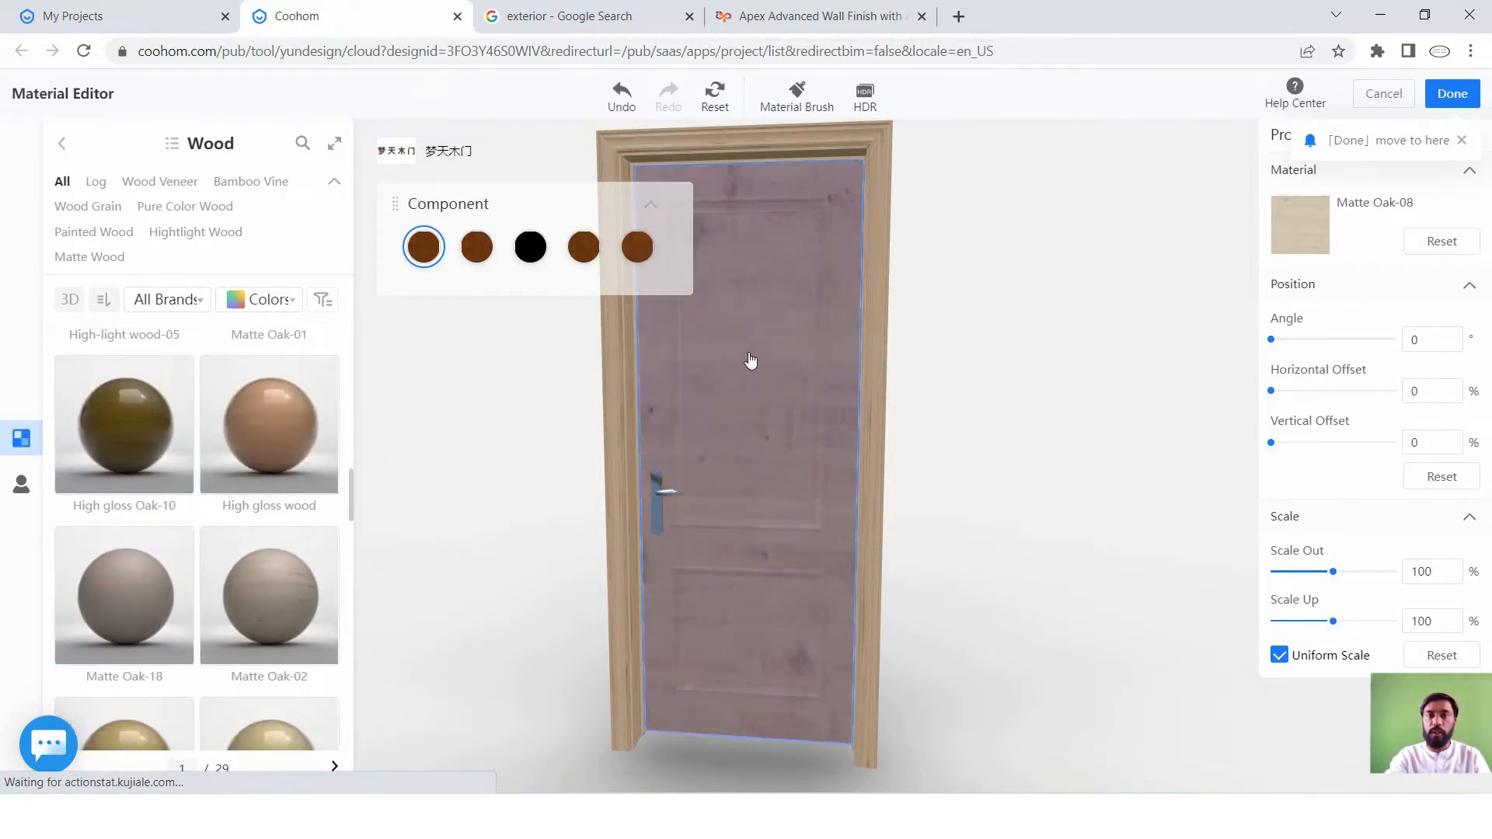
Examine the door leaf's material and the handle area up close and from an angle.
scroll(772, 383, up, 5)
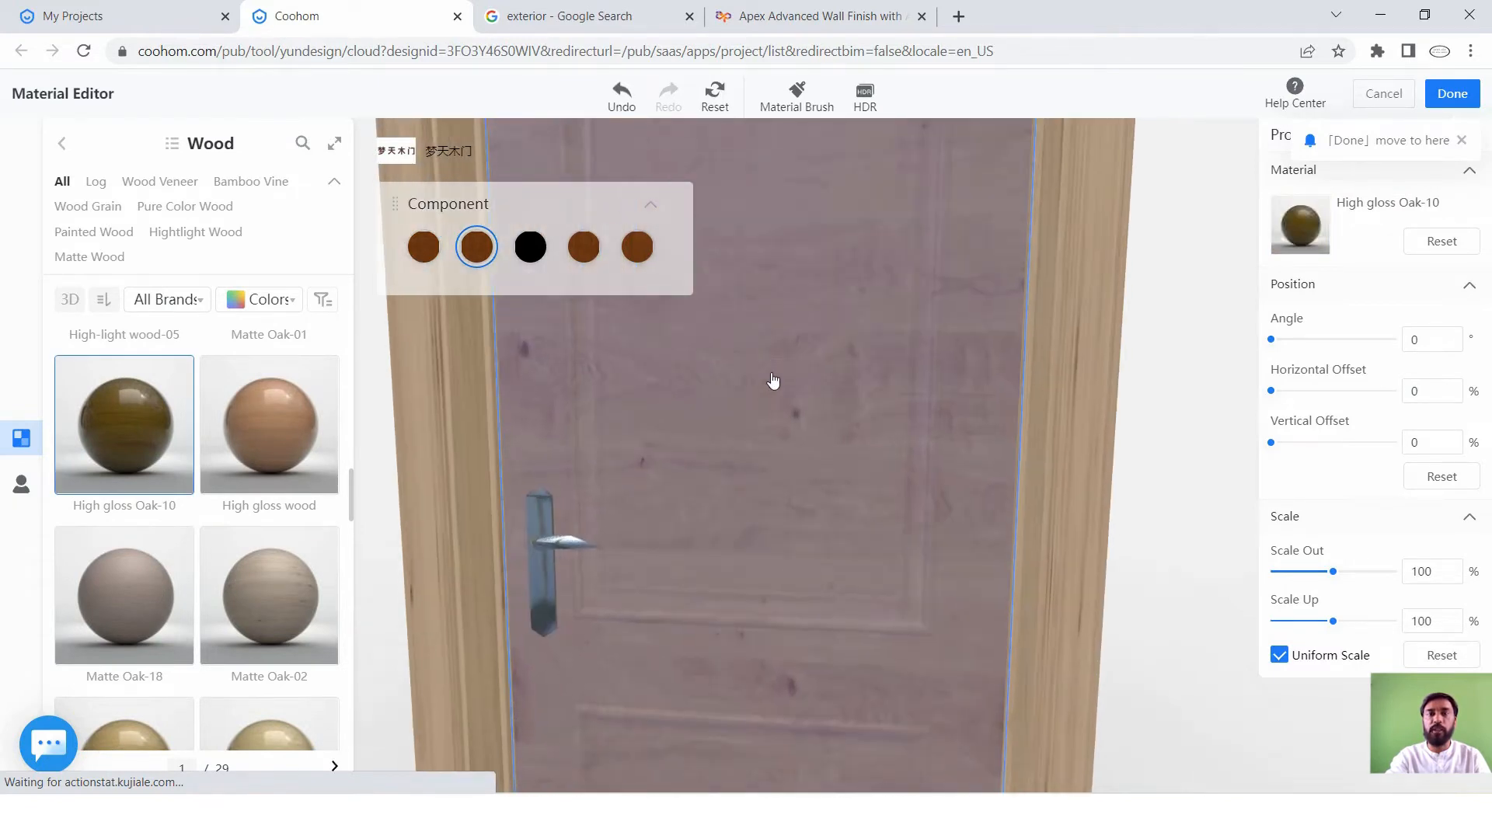
scroll(783, 409, down, 5)
drag(619, 510, 524, 513)
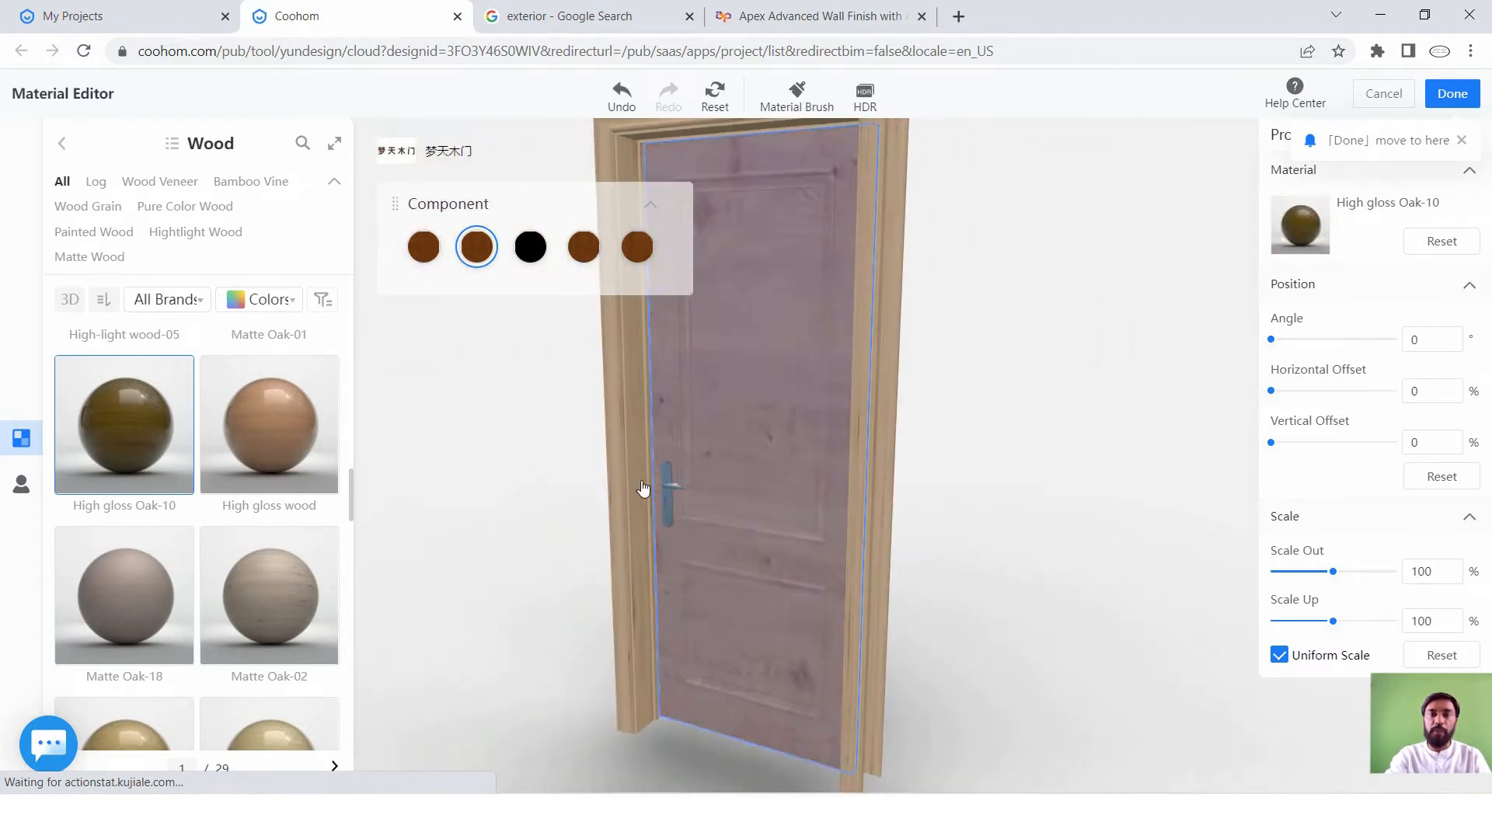
scroll(614, 494, up, 5)
scroll(680, 519, down, 5)
scroll(723, 505, down, 1)
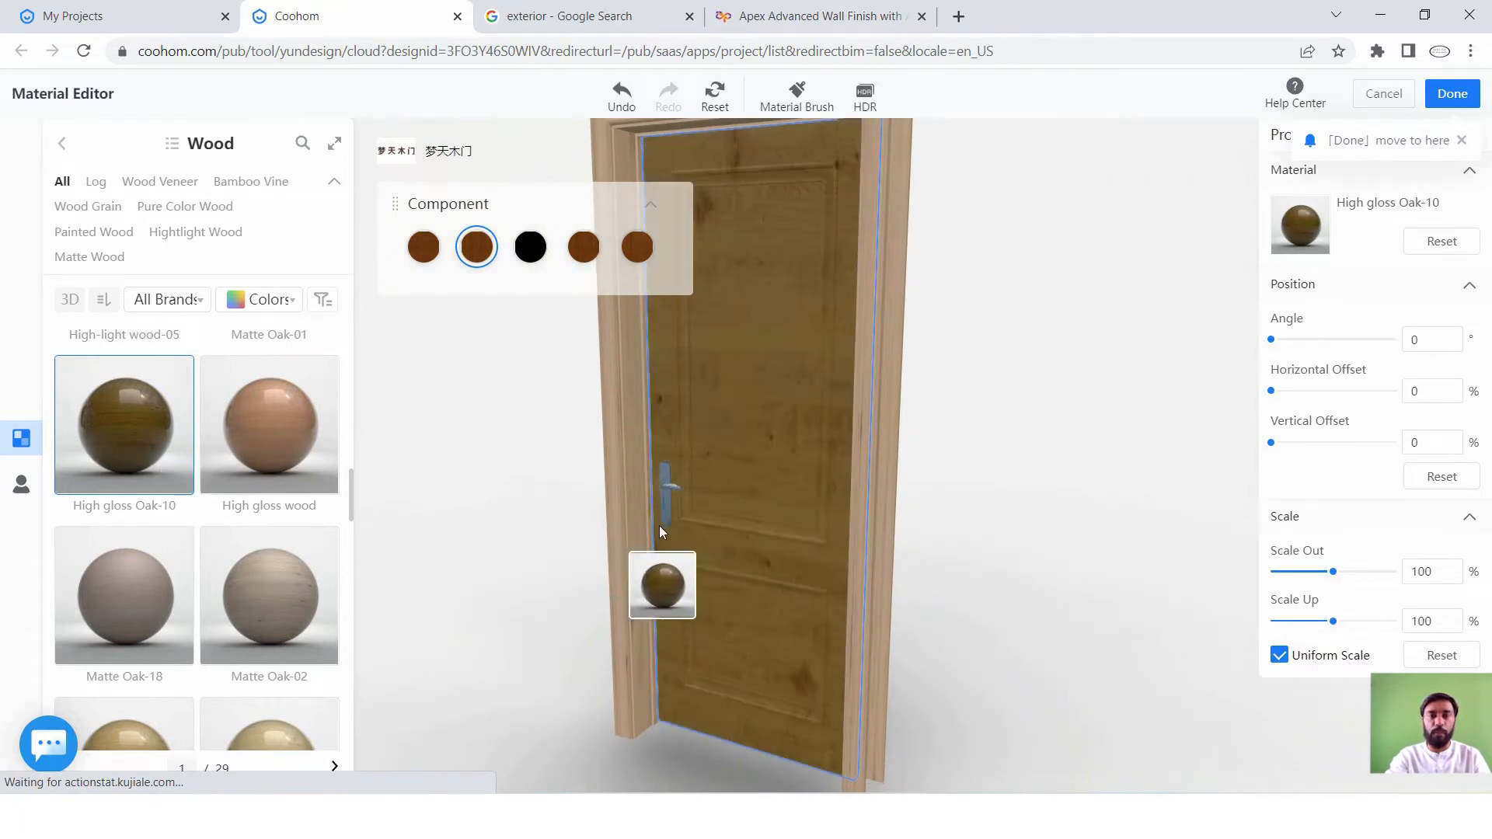
Apply the High gloss Oak-10 material to the side frame and inner jamb components of the door.
click(622, 525)
click(83, 370)
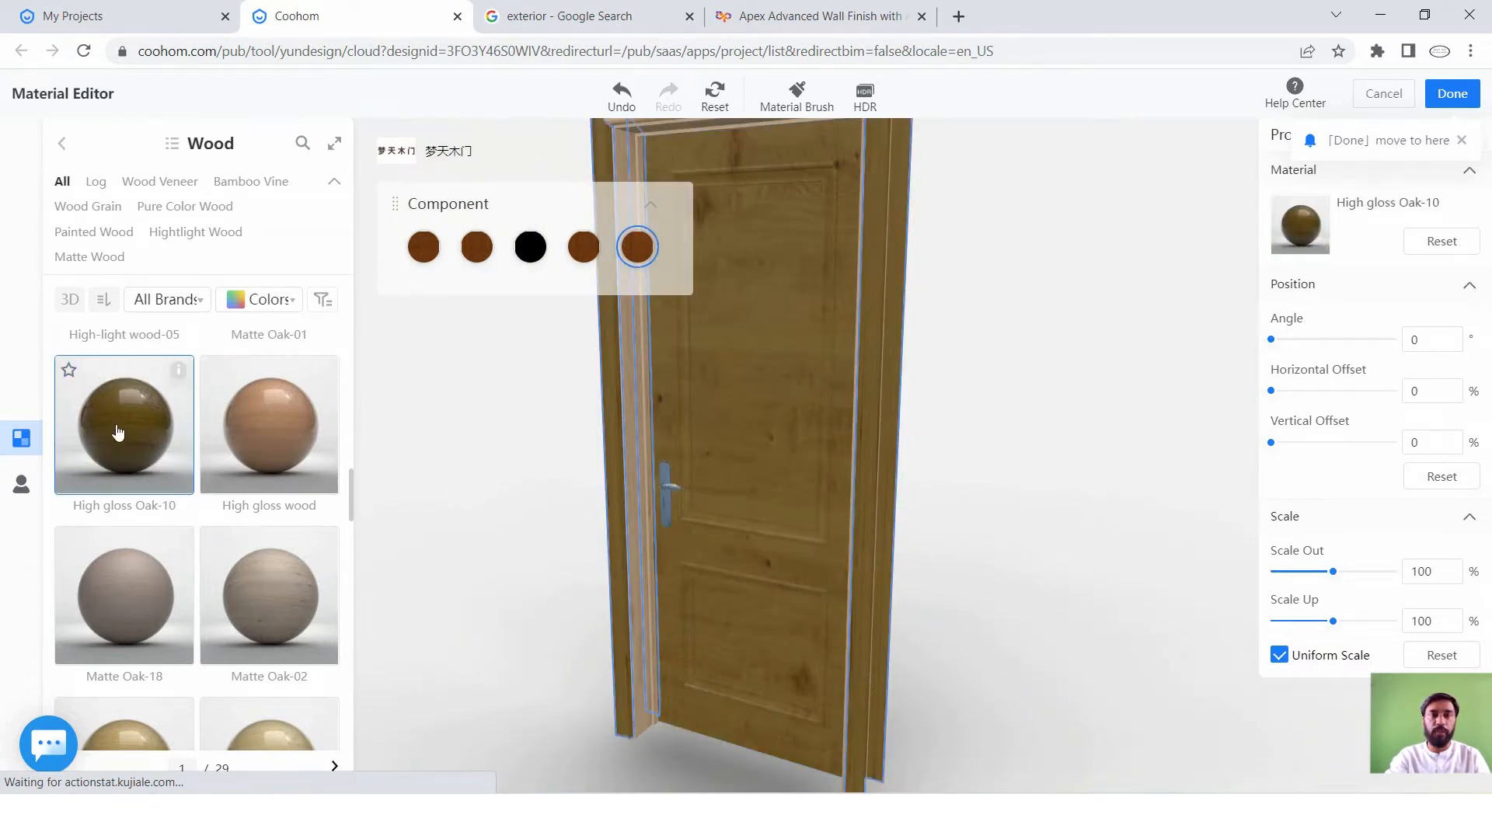
drag(117, 433, 676, 535)
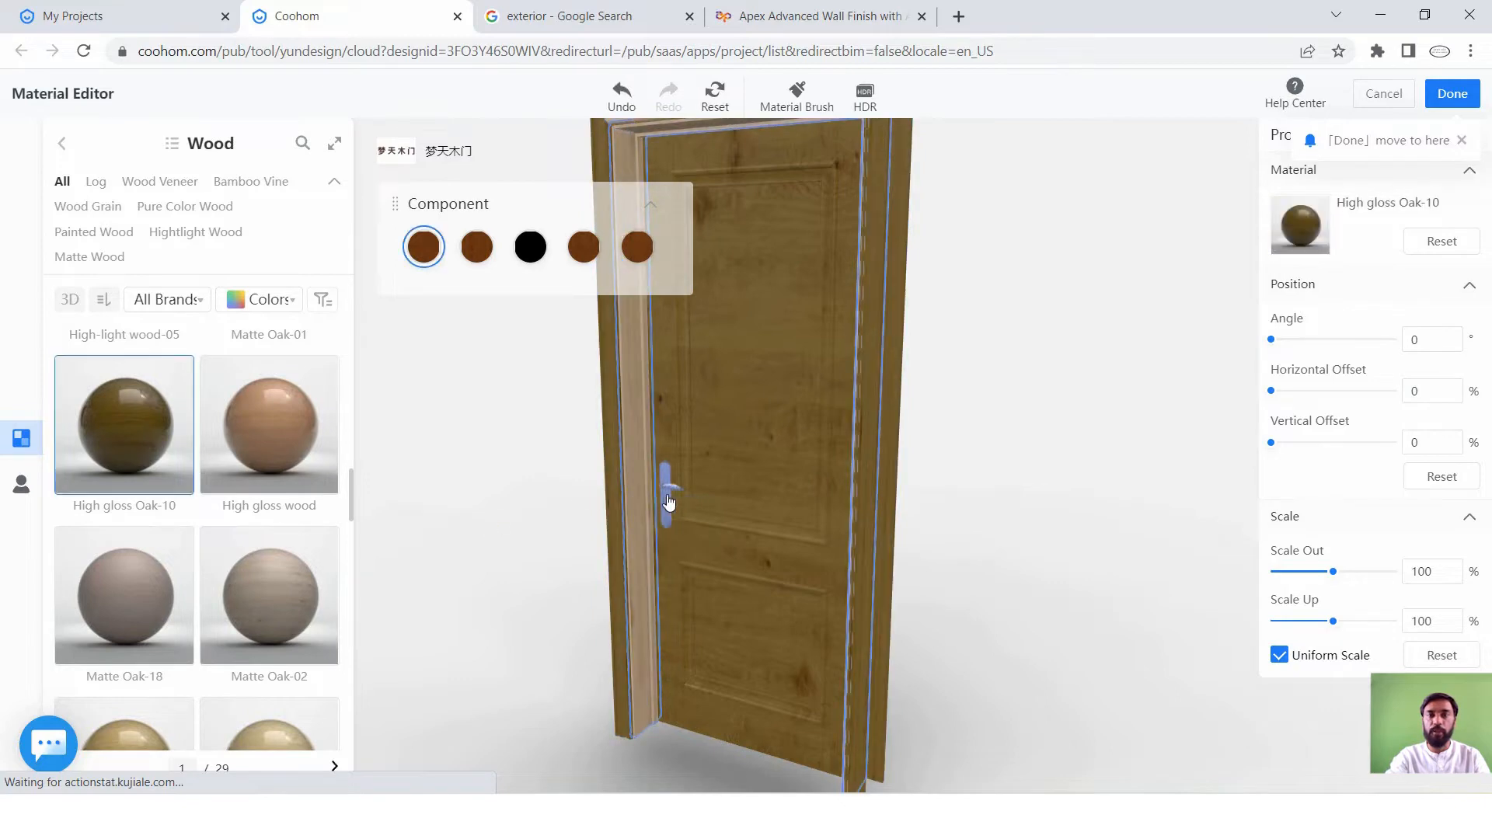
scroll(661, 505, up, 5)
scroll(730, 532, down, 4)
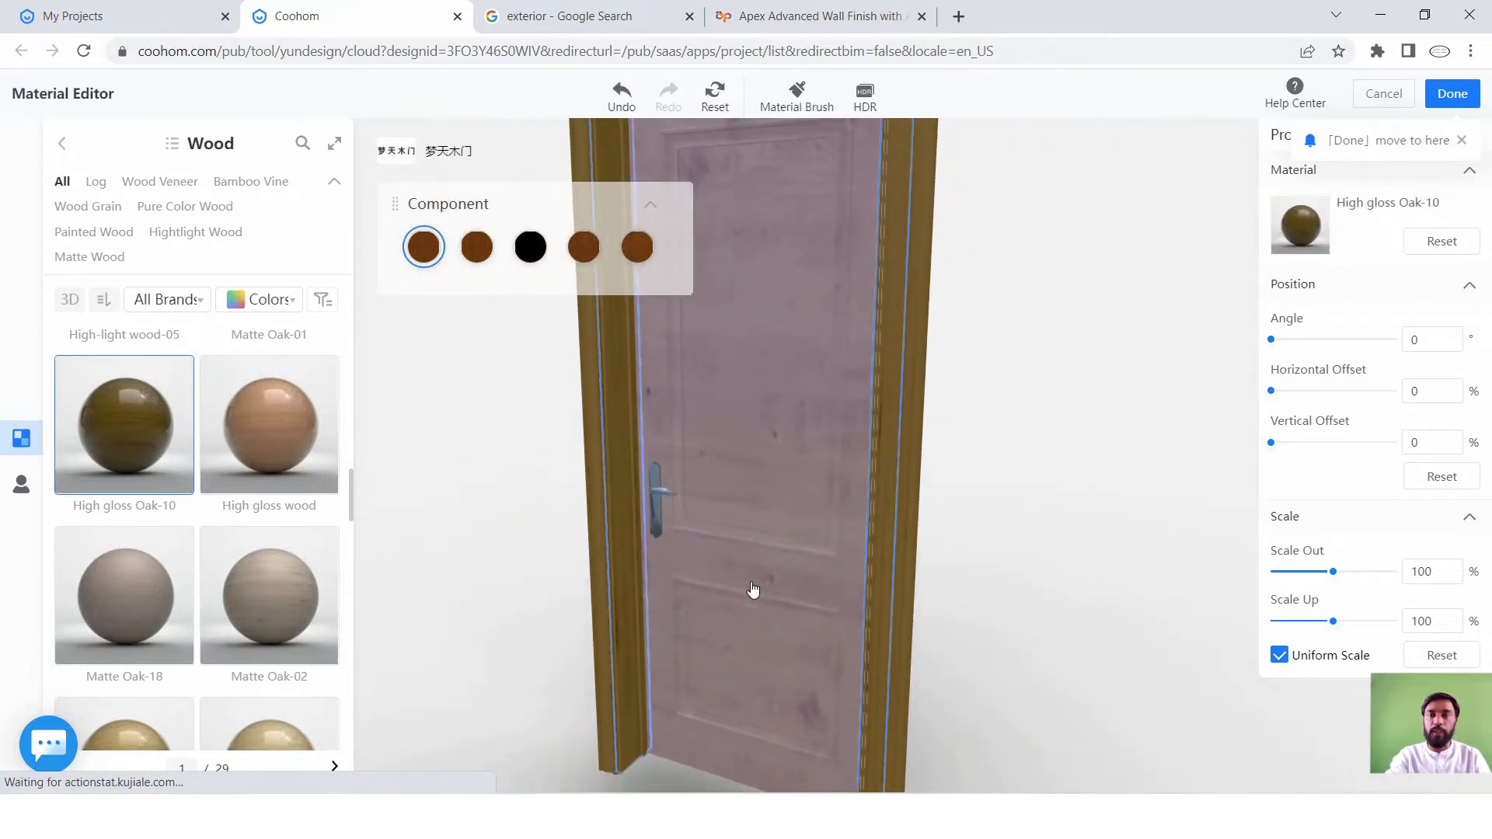
drag(753, 590, 763, 337)
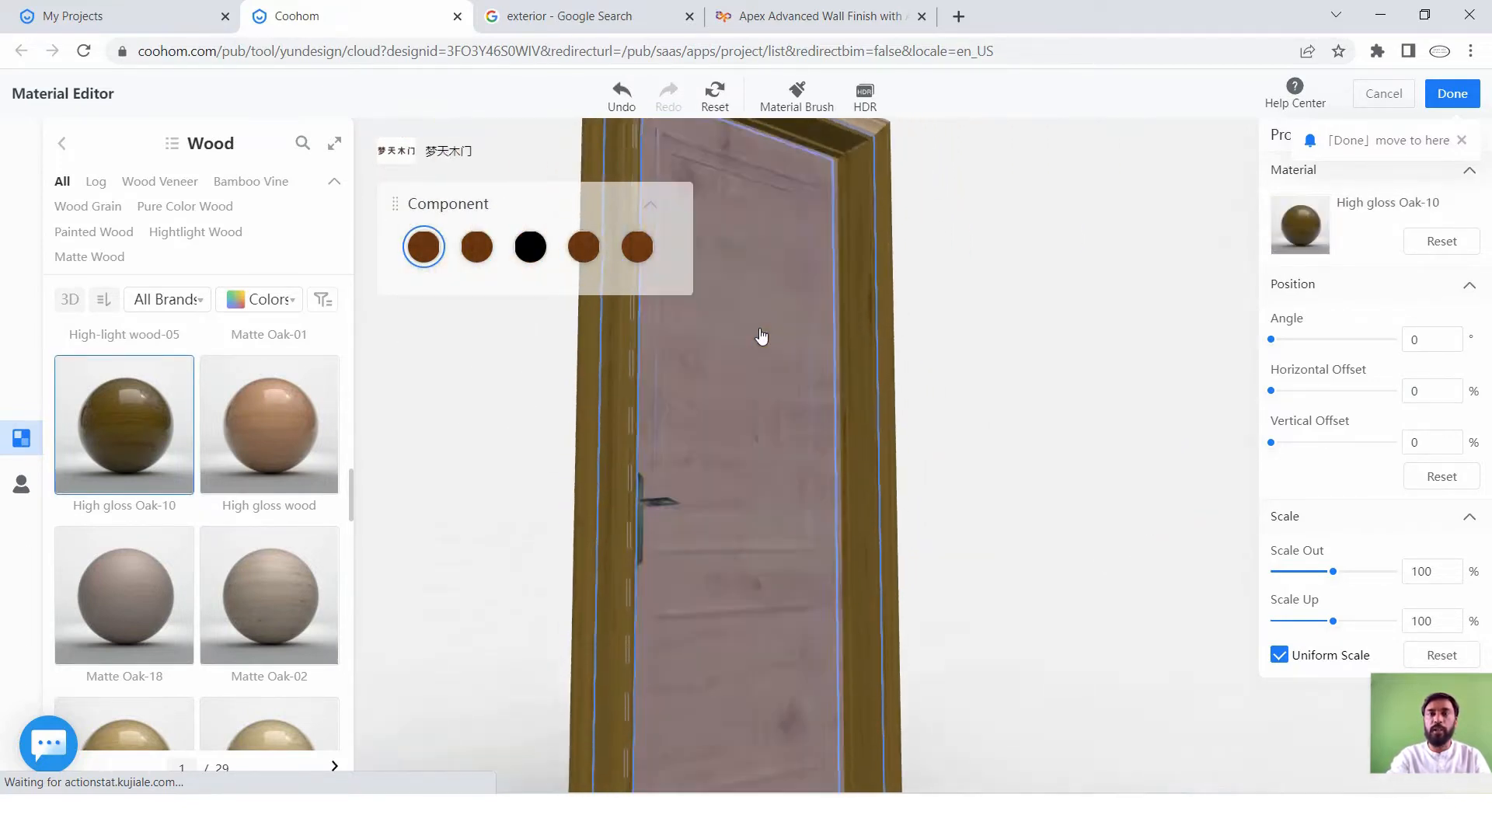
scroll(816, 373, down, 4)
scroll(739, 207, up, 6)
scroll(818, 317, down, 6)
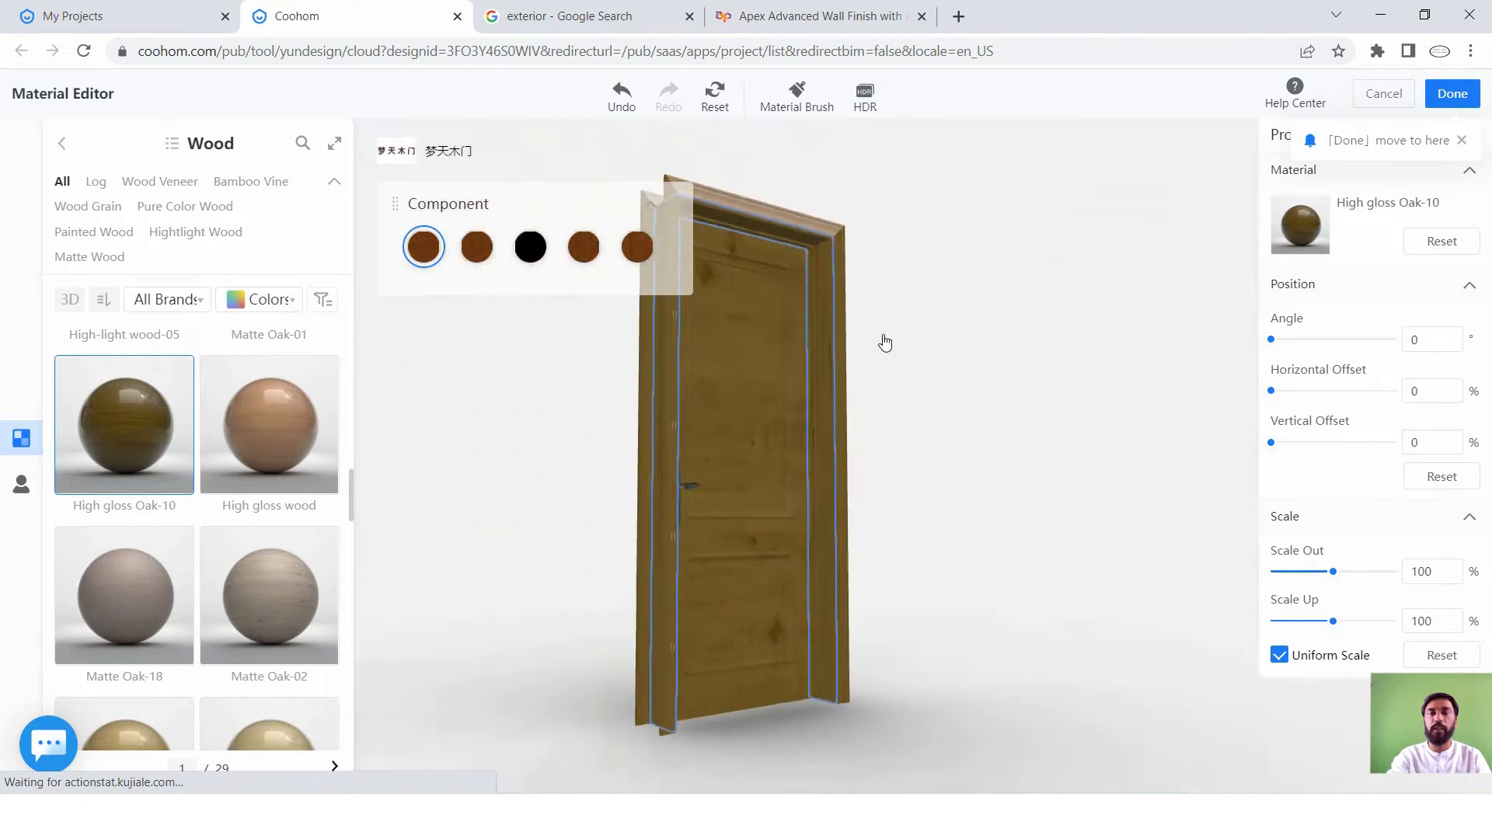
Apply High gloss Oak-10 to the door's upper frame and finish the edit, extending the material to all doors of the same model.
drag(147, 433, 793, 250)
click(983, 332)
drag(956, 509, 443, 543)
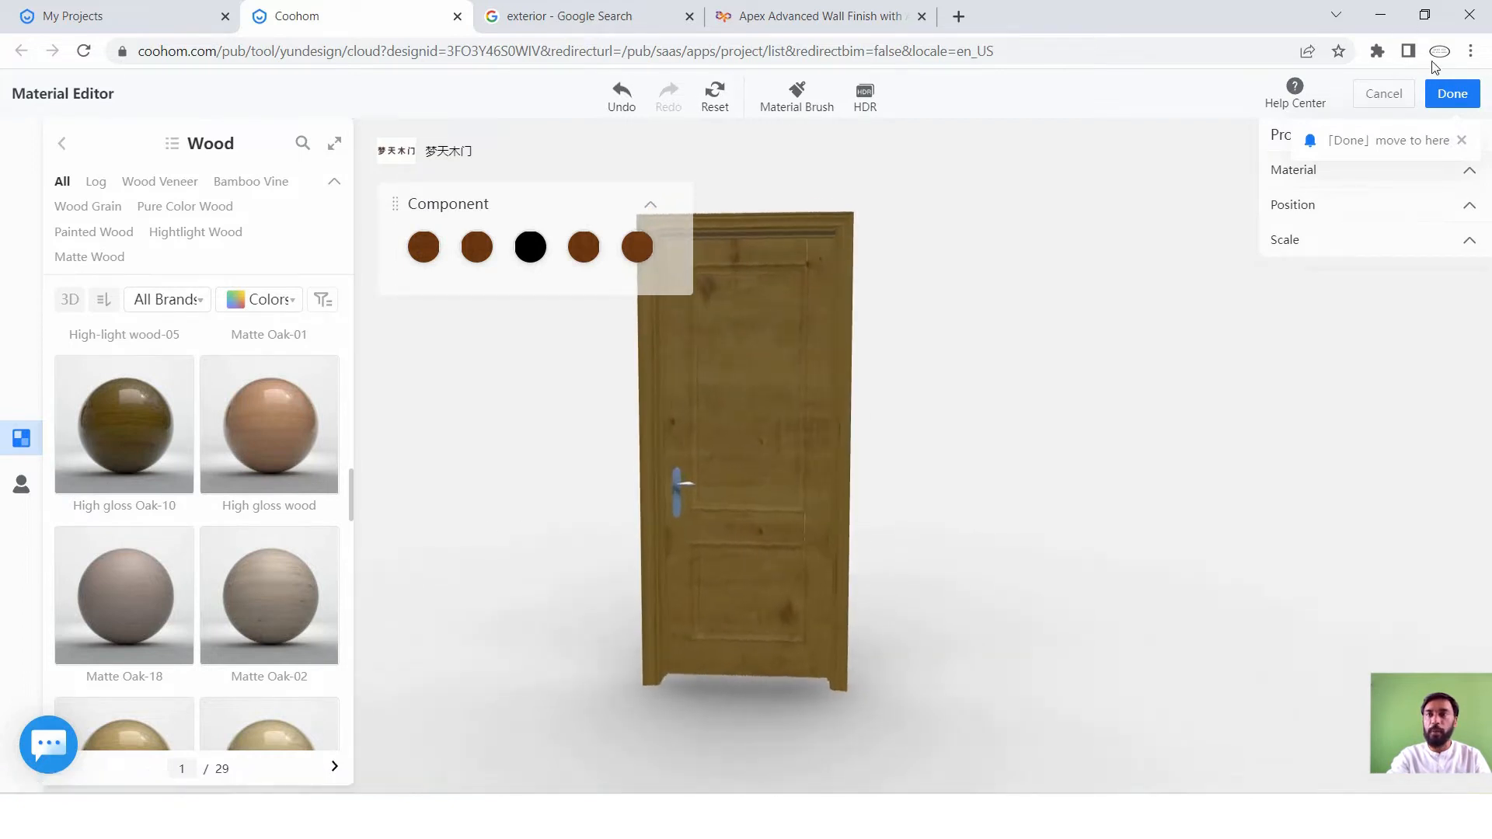
click(1447, 94)
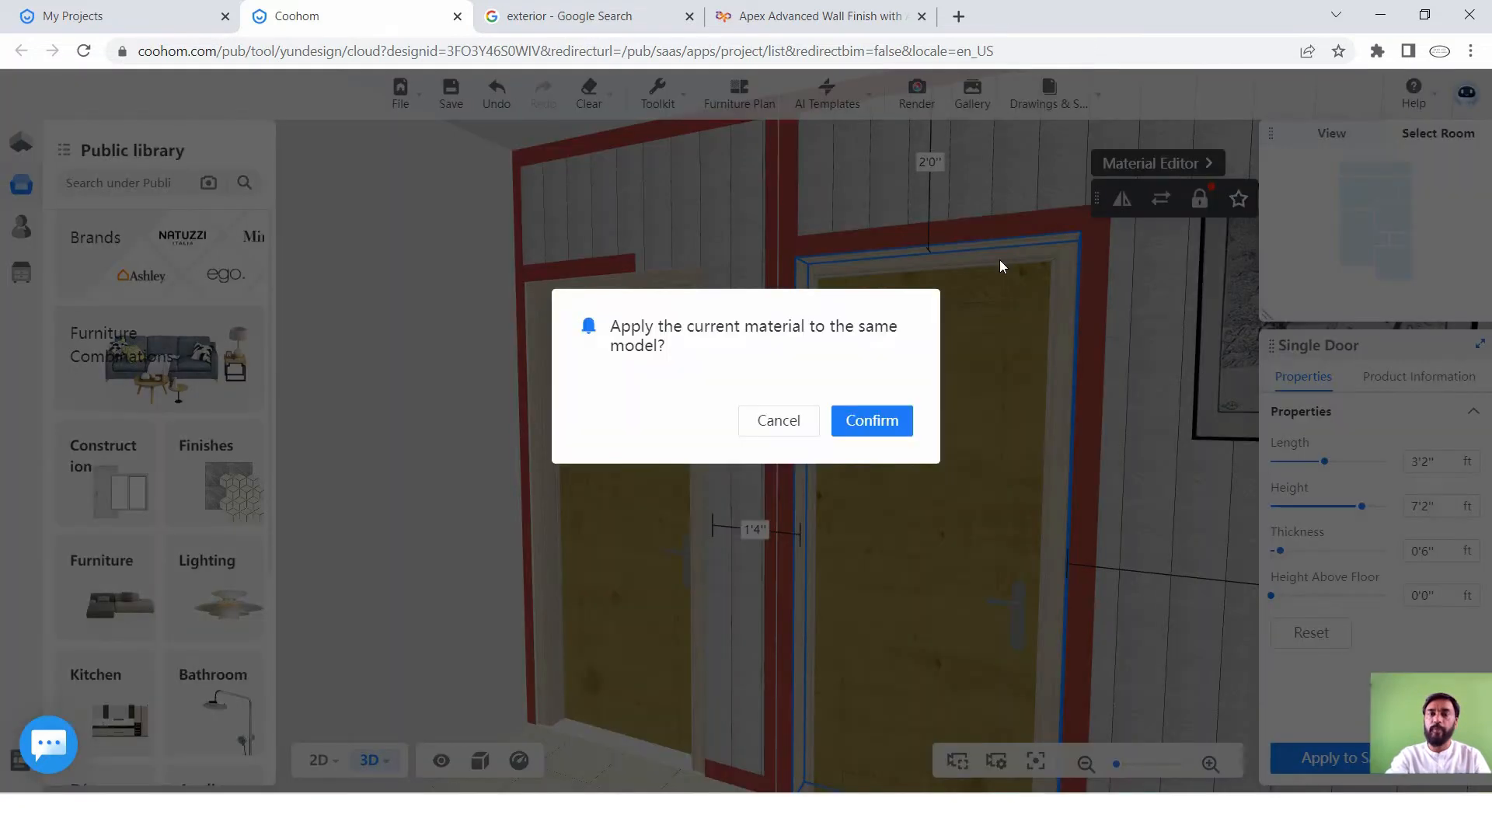
click(889, 423)
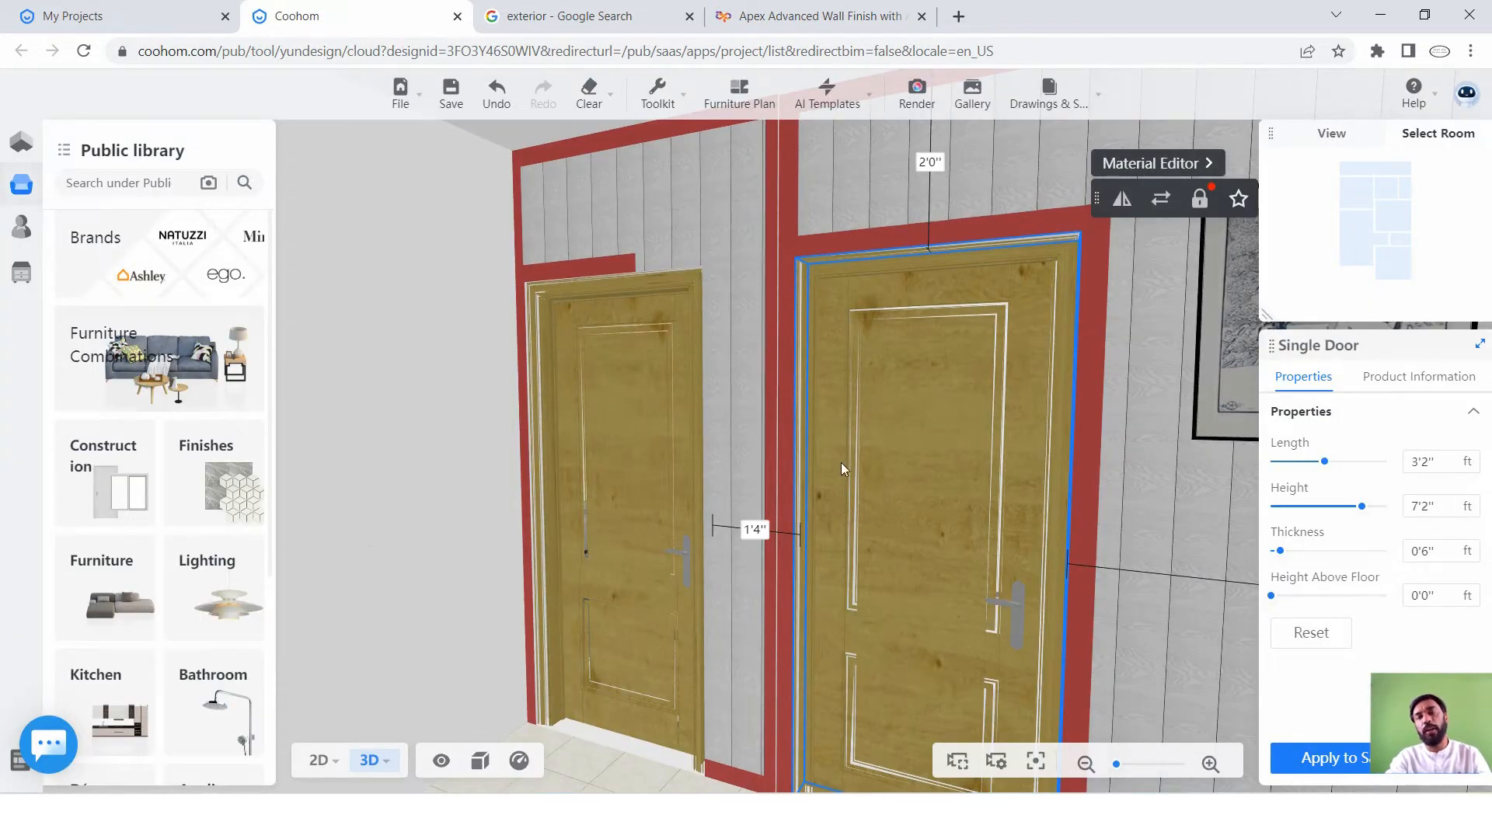
Examine the finish on both bedroom doors up close and from above the whole floor plan.
scroll(809, 387, down, 3)
scroll(814, 422, up, 4)
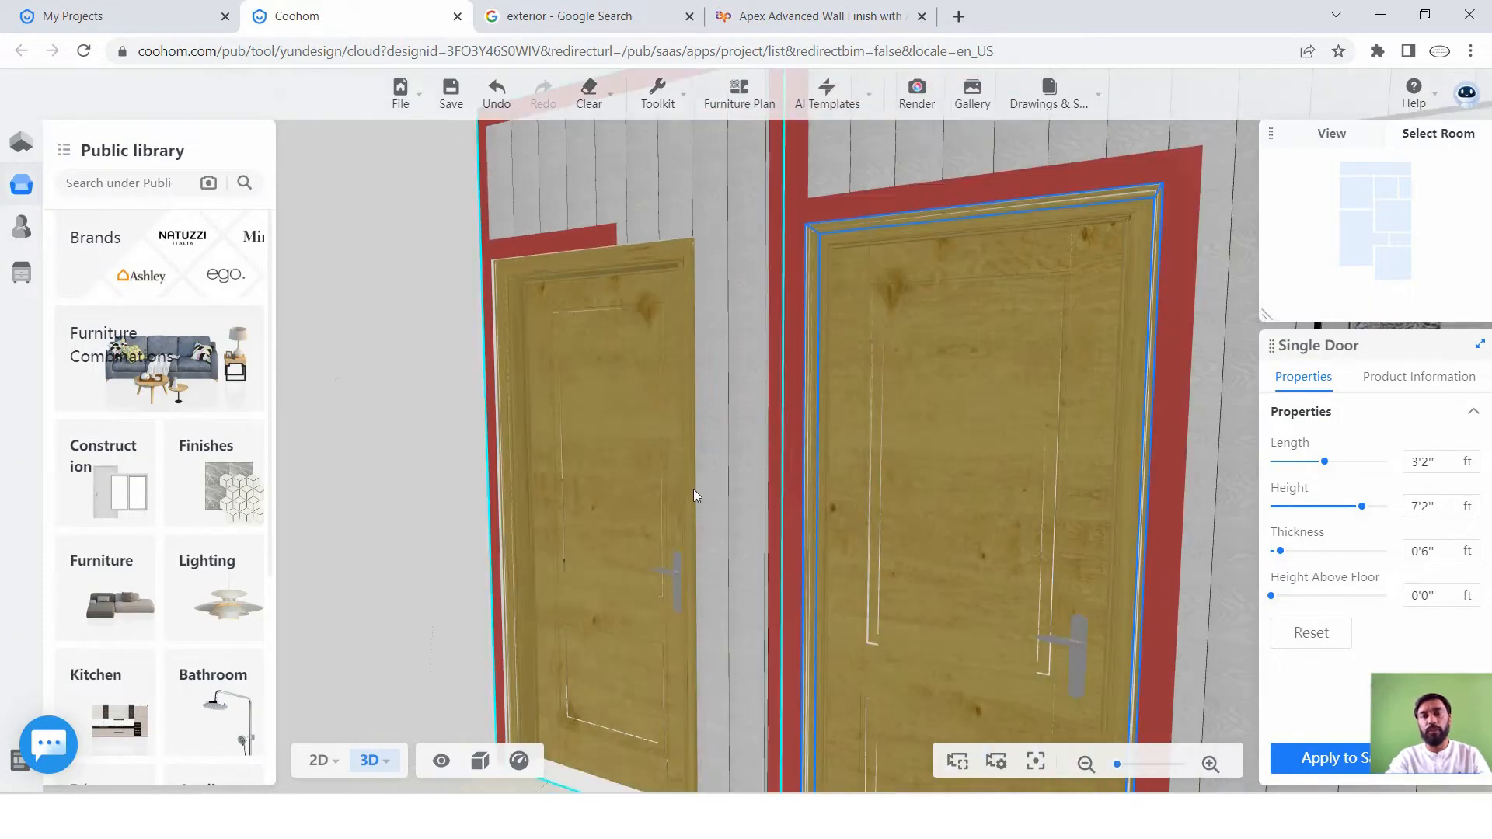
drag(693, 488, 666, 622)
scroll(739, 497, down, 4)
scroll(770, 513, down, 3)
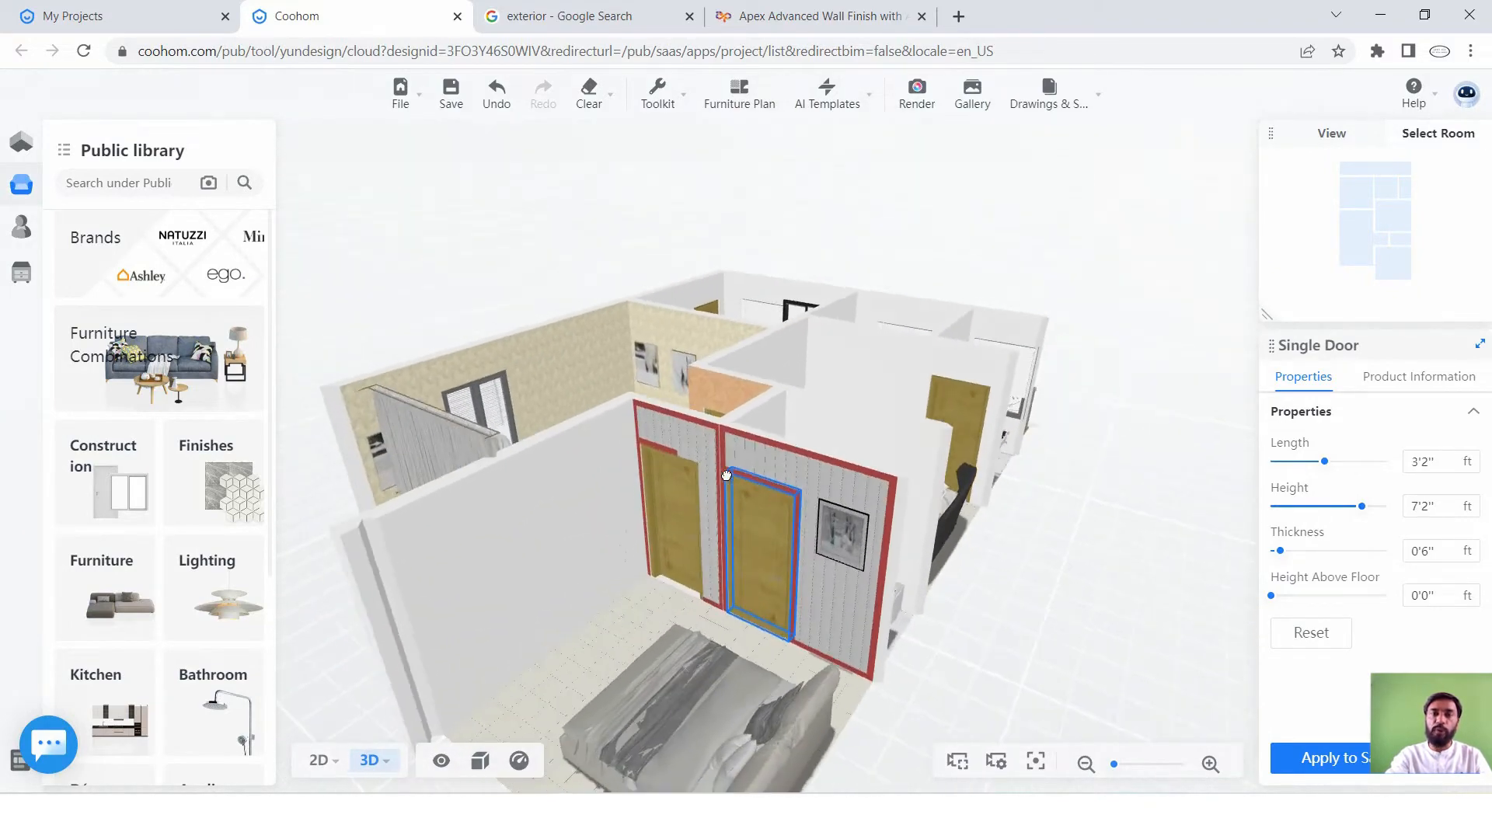
scroll(674, 602, up, 4)
scroll(753, 553, down, 3)
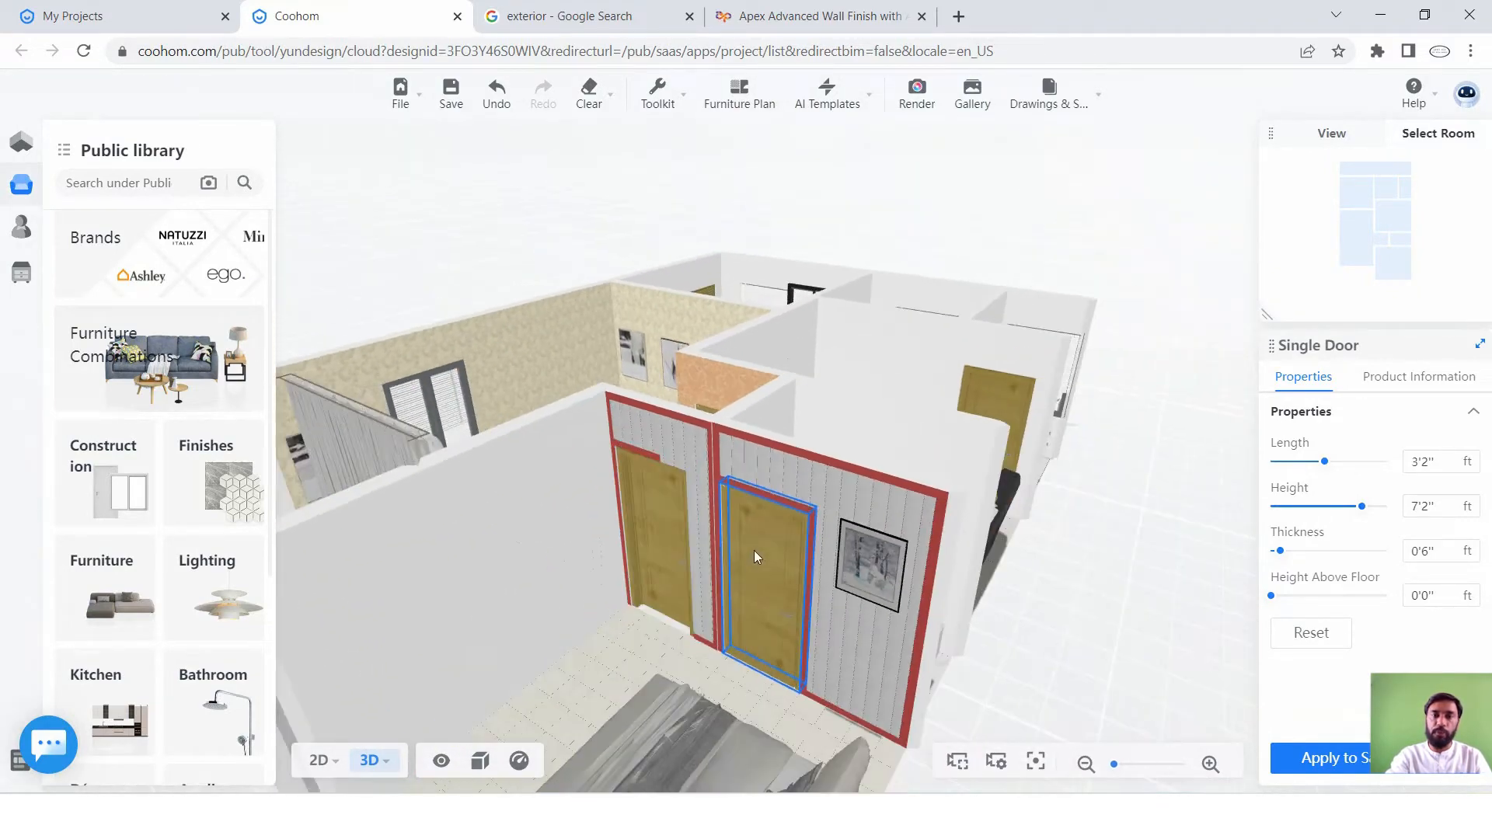
scroll(661, 645, up, 1)
scroll(662, 644, up, 1)
scroll(739, 536, down, 3)
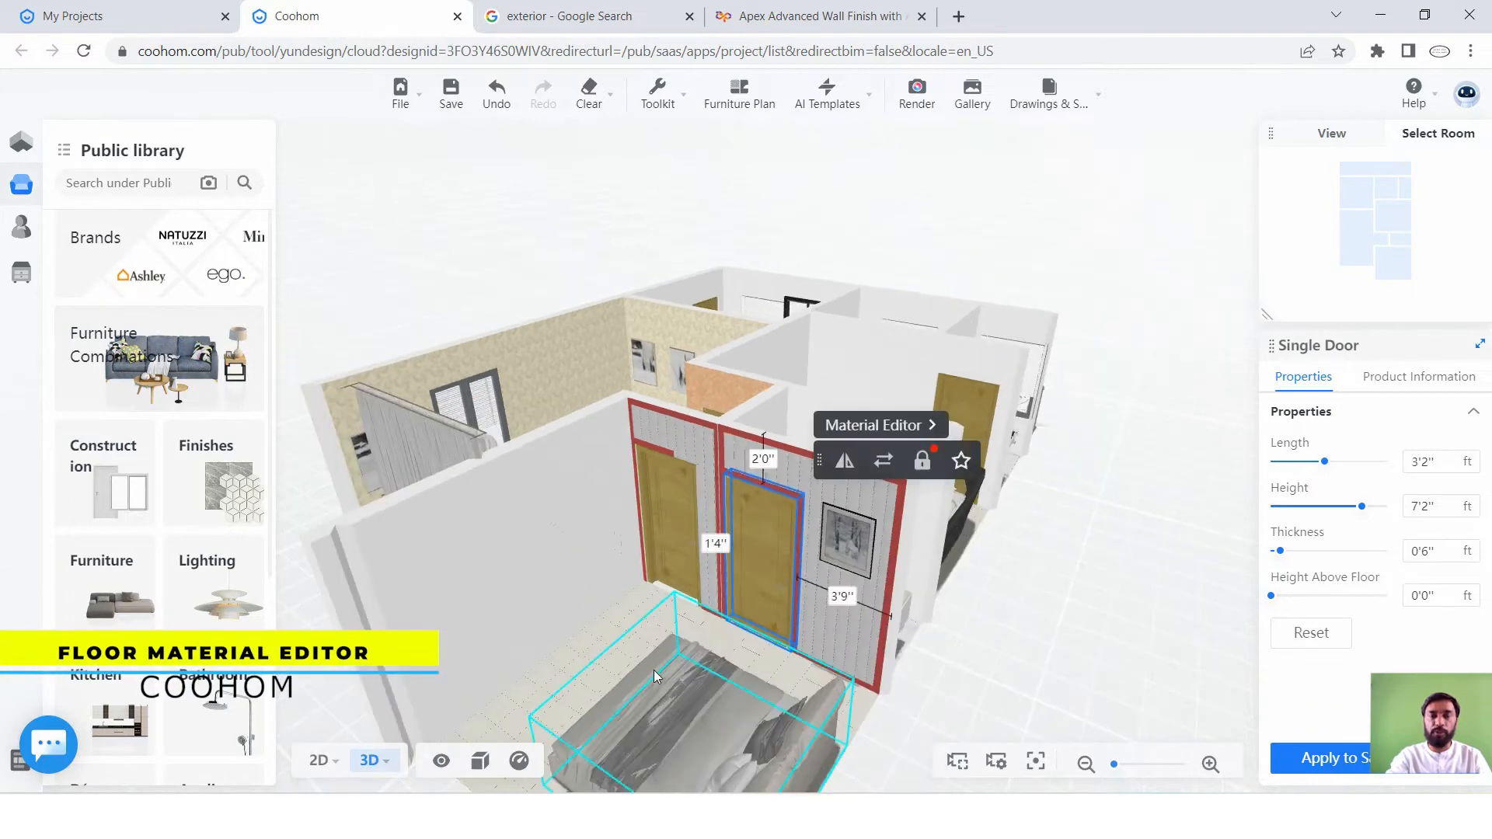
Open the Floor Editor for the bedroom floor beside the bed.
mouse_move(654, 673)
mouse_down()
mouse_move(681, 658)
mouse_move(650, 666)
mouse_up()
click(634, 655)
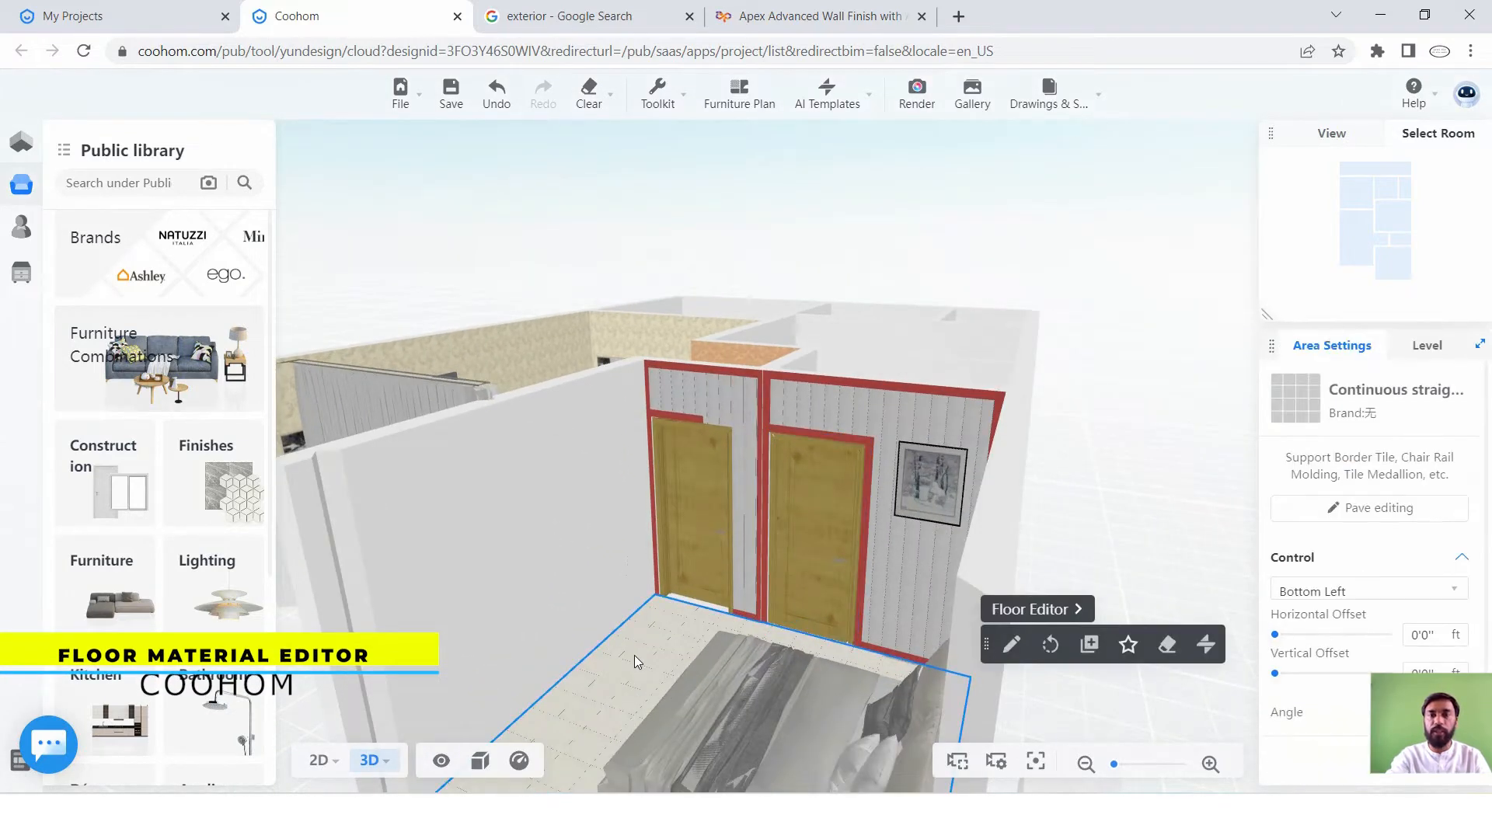
click(1053, 610)
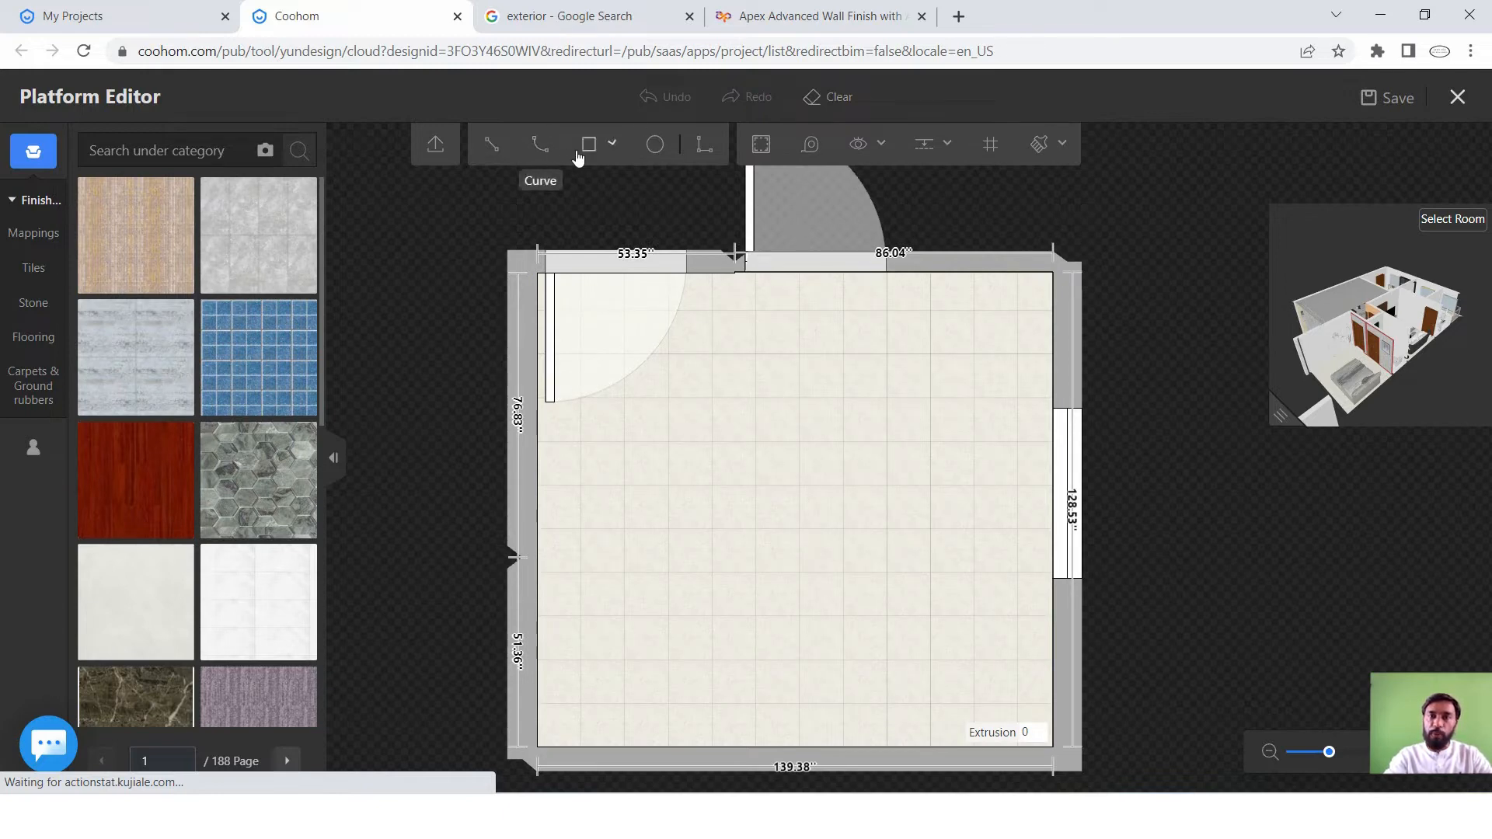
Try offsetting the bedroom floor outline inward by 1 inch.
click(763, 147)
click(964, 365)
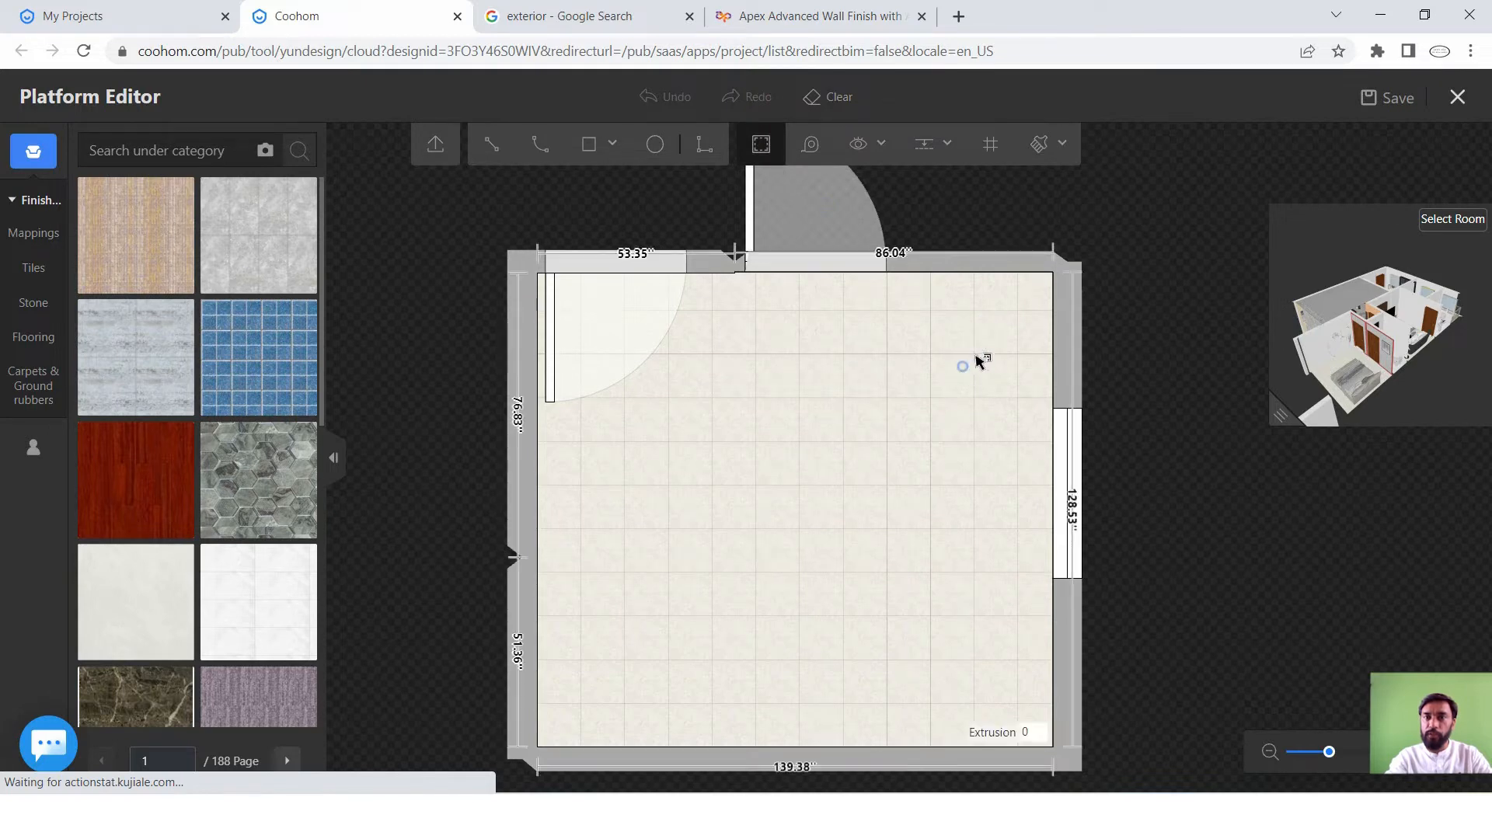
click(987, 334)
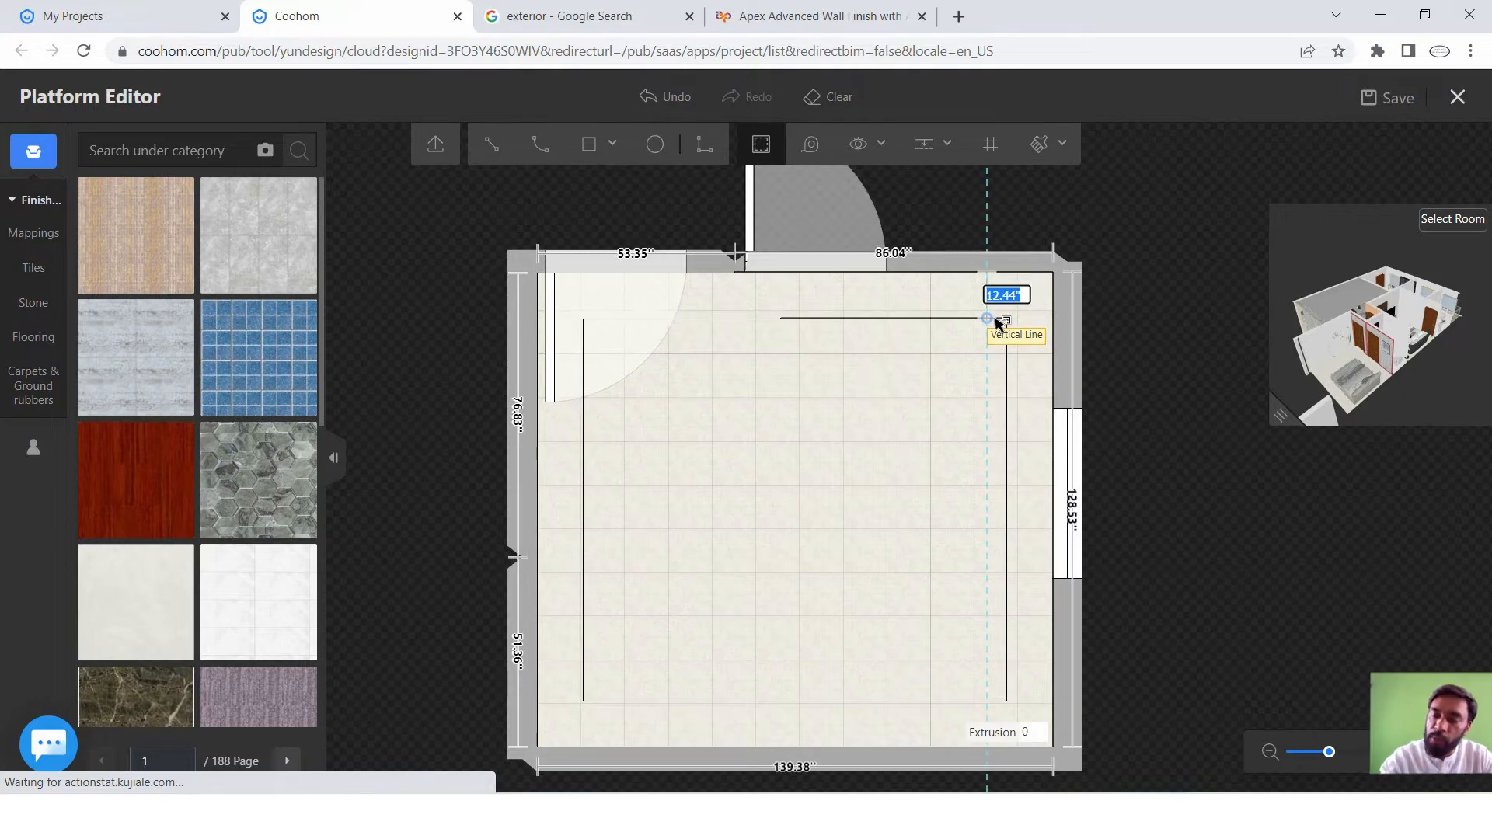
text(1)
key(Return)
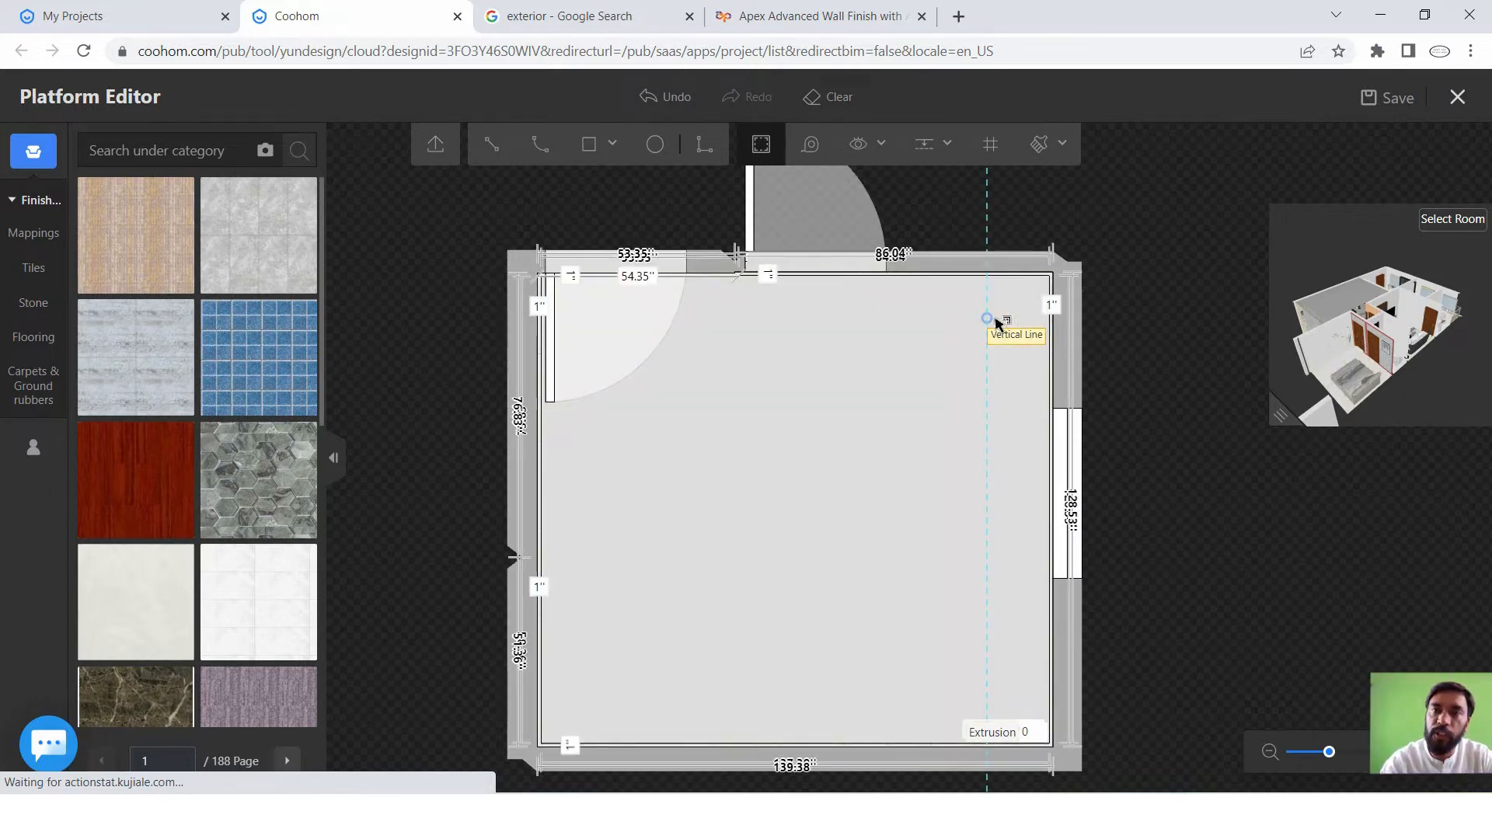
scroll(1026, 283, up, 3)
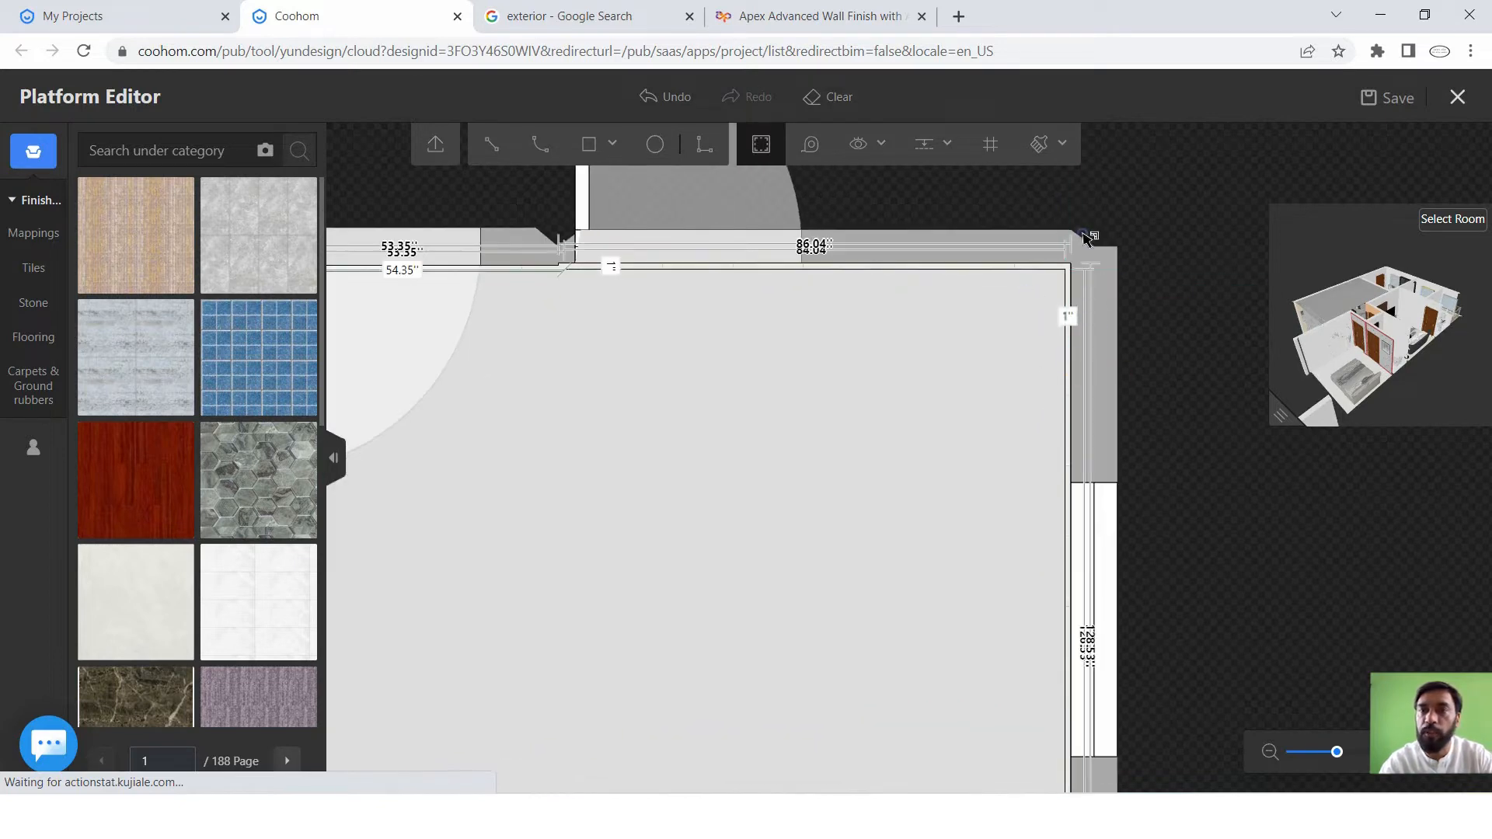
scroll(1063, 300, up, 8)
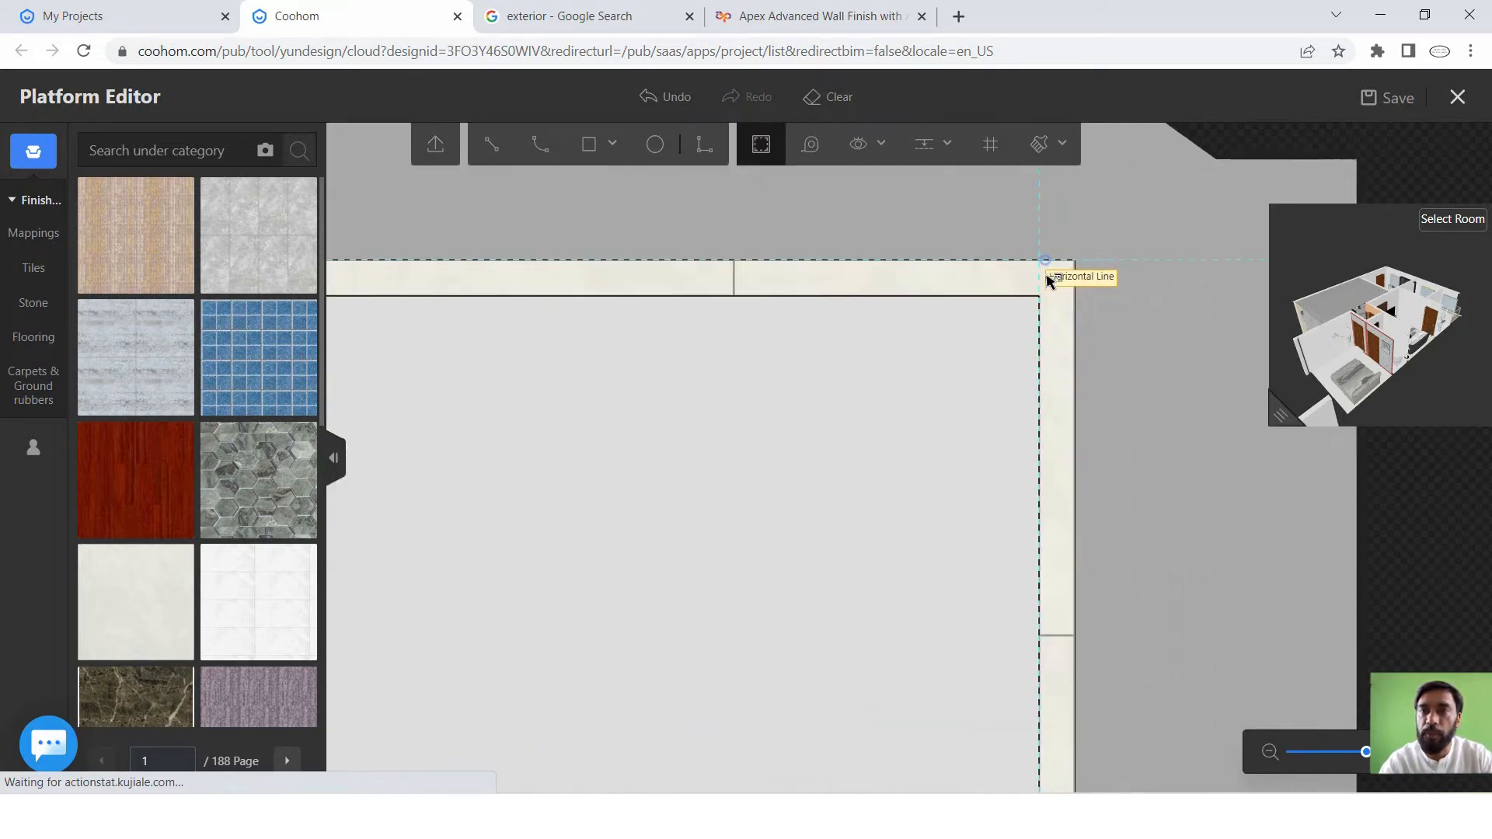
scroll(1062, 320, up, 1)
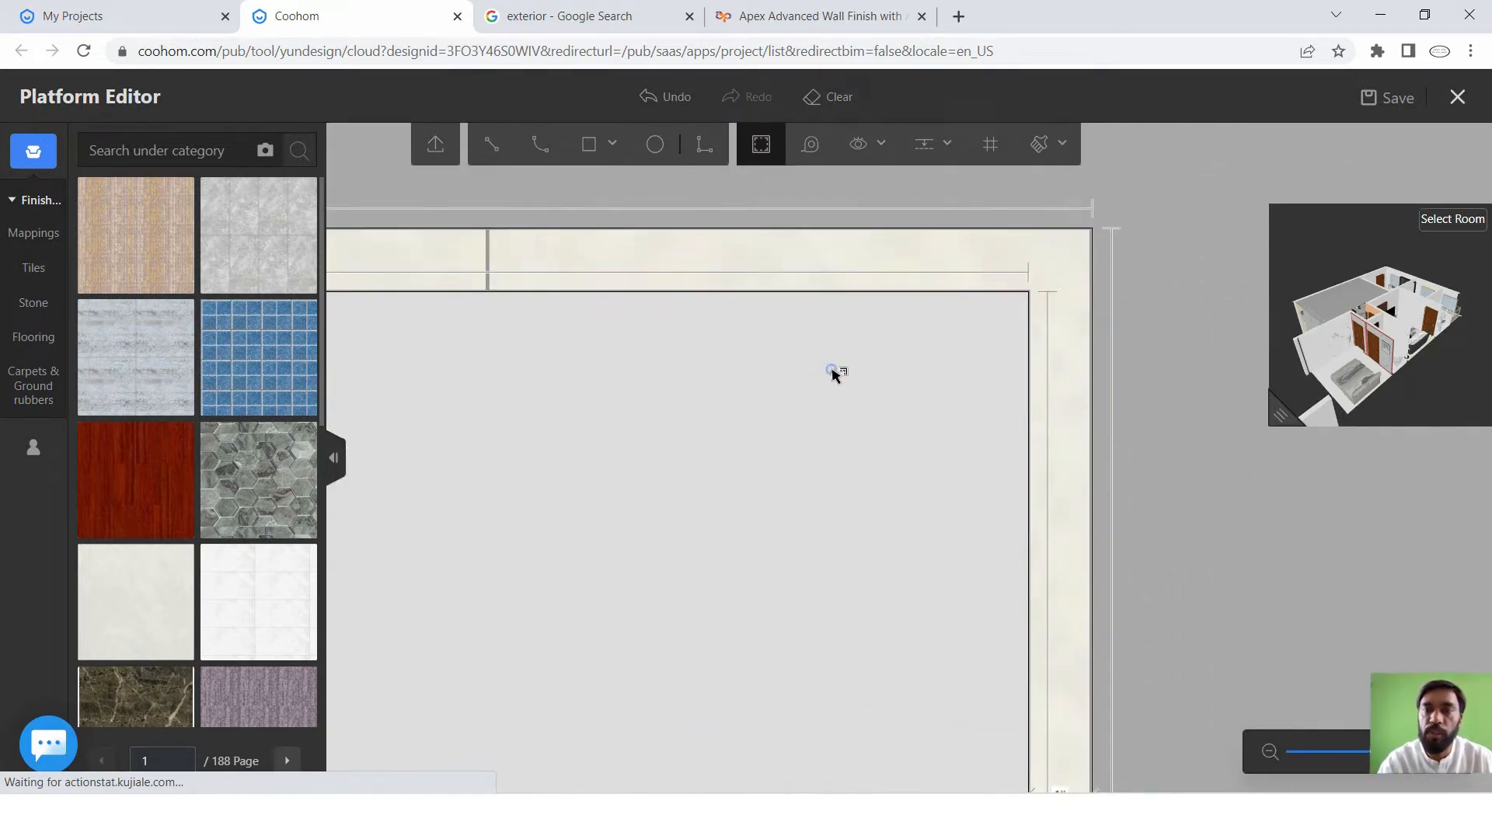
key(ctrl+z)
key(ctrl+z)
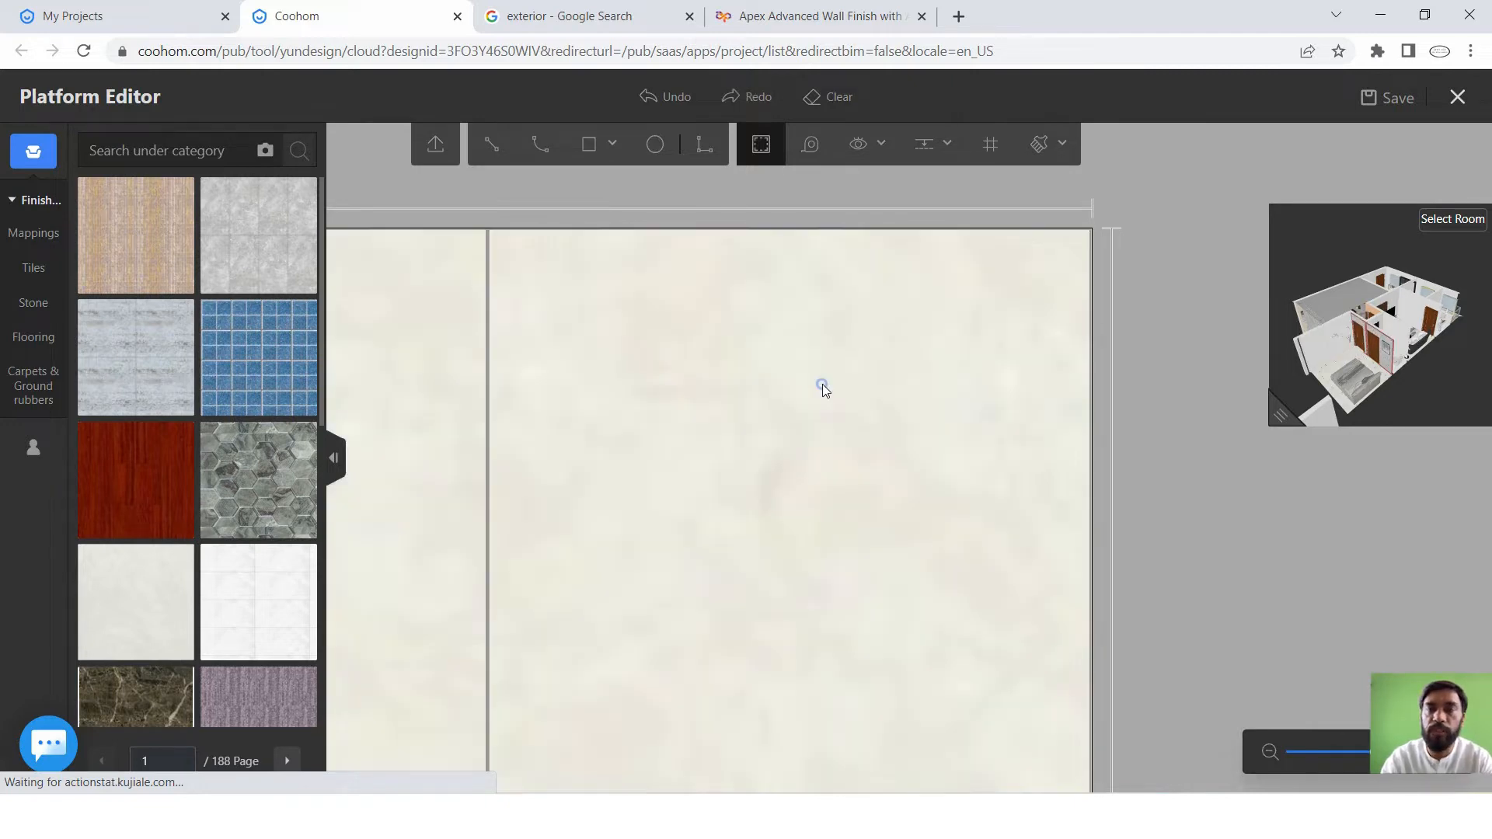
Try the 1-inch inward offset of the floor outline a second time and undo it.
scroll(831, 387, down, 6)
click(714, 435)
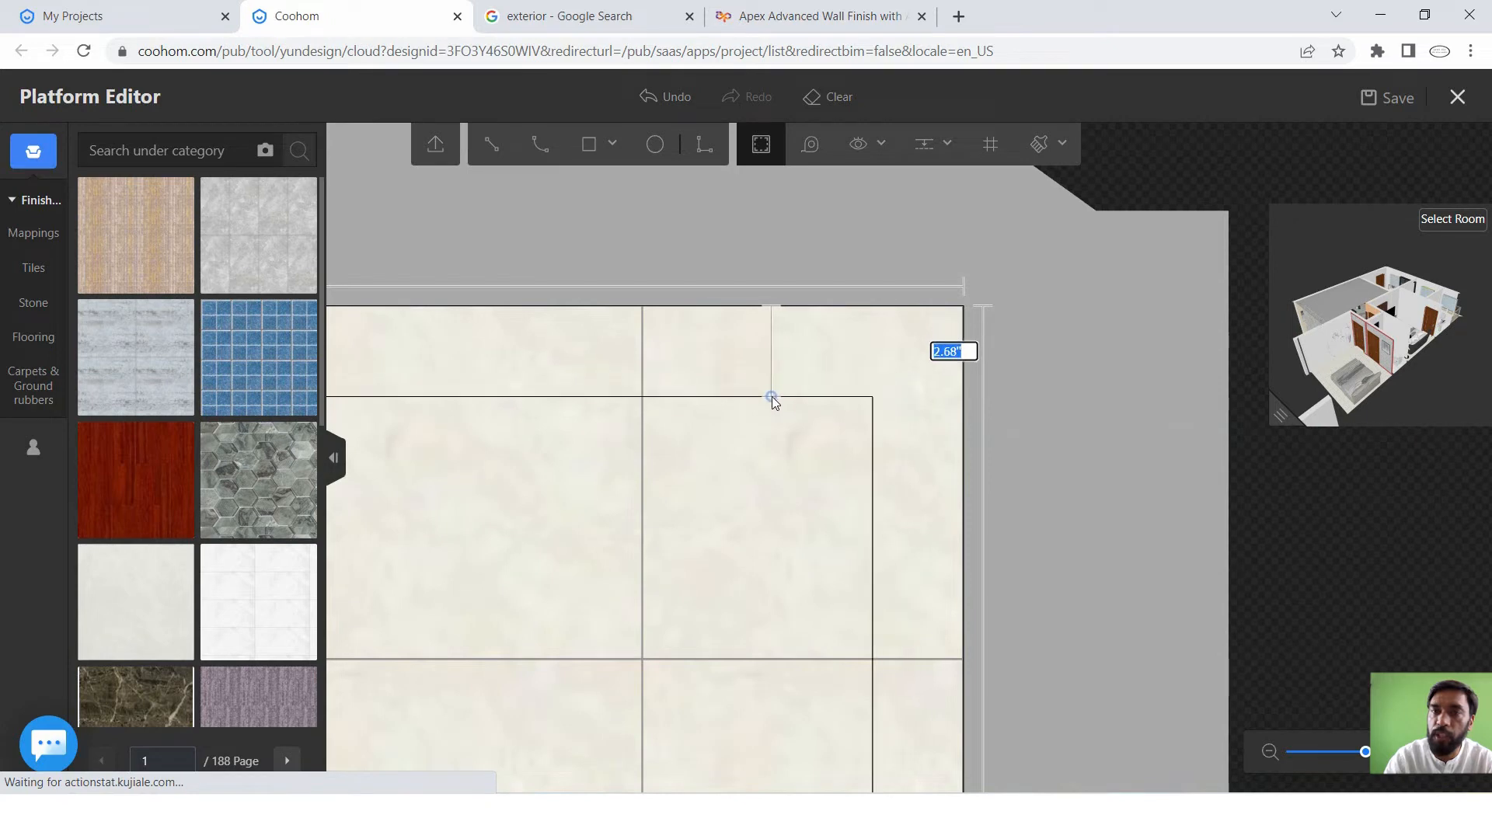
scroll(762, 443, down, 5)
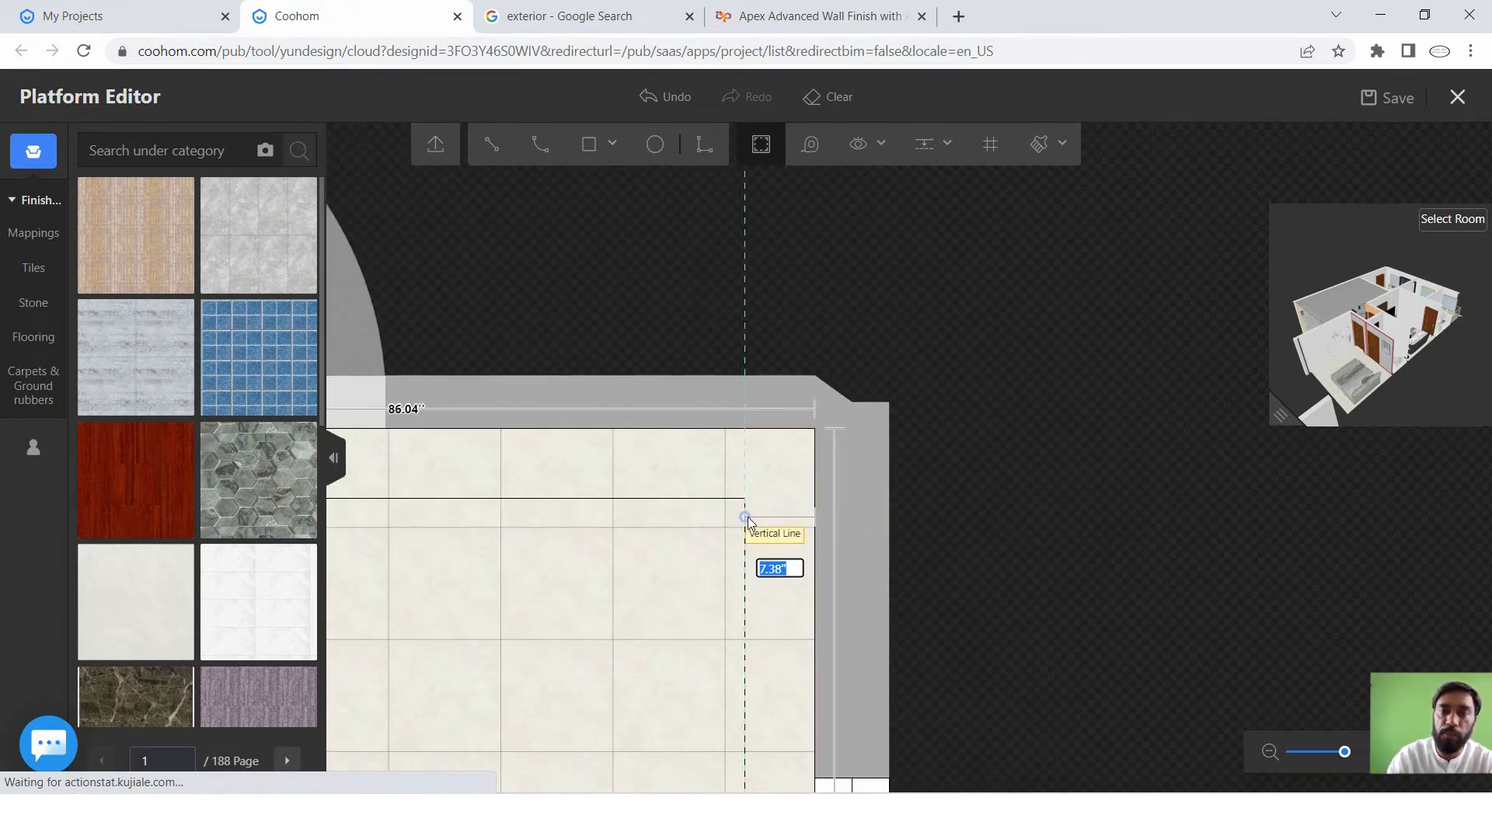
scroll(758, 500, down, 1)
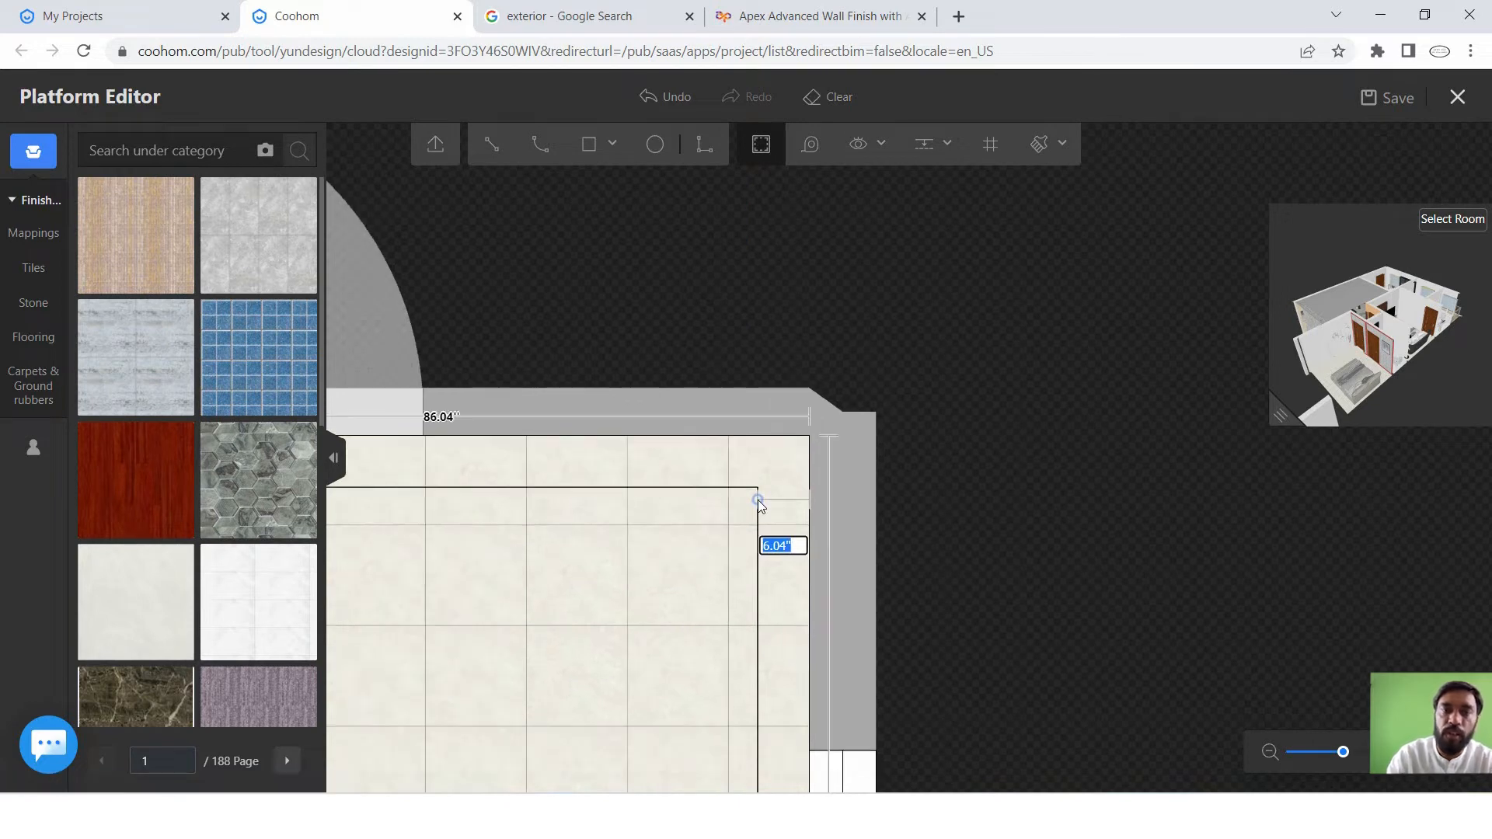
scroll(757, 500, down, 4)
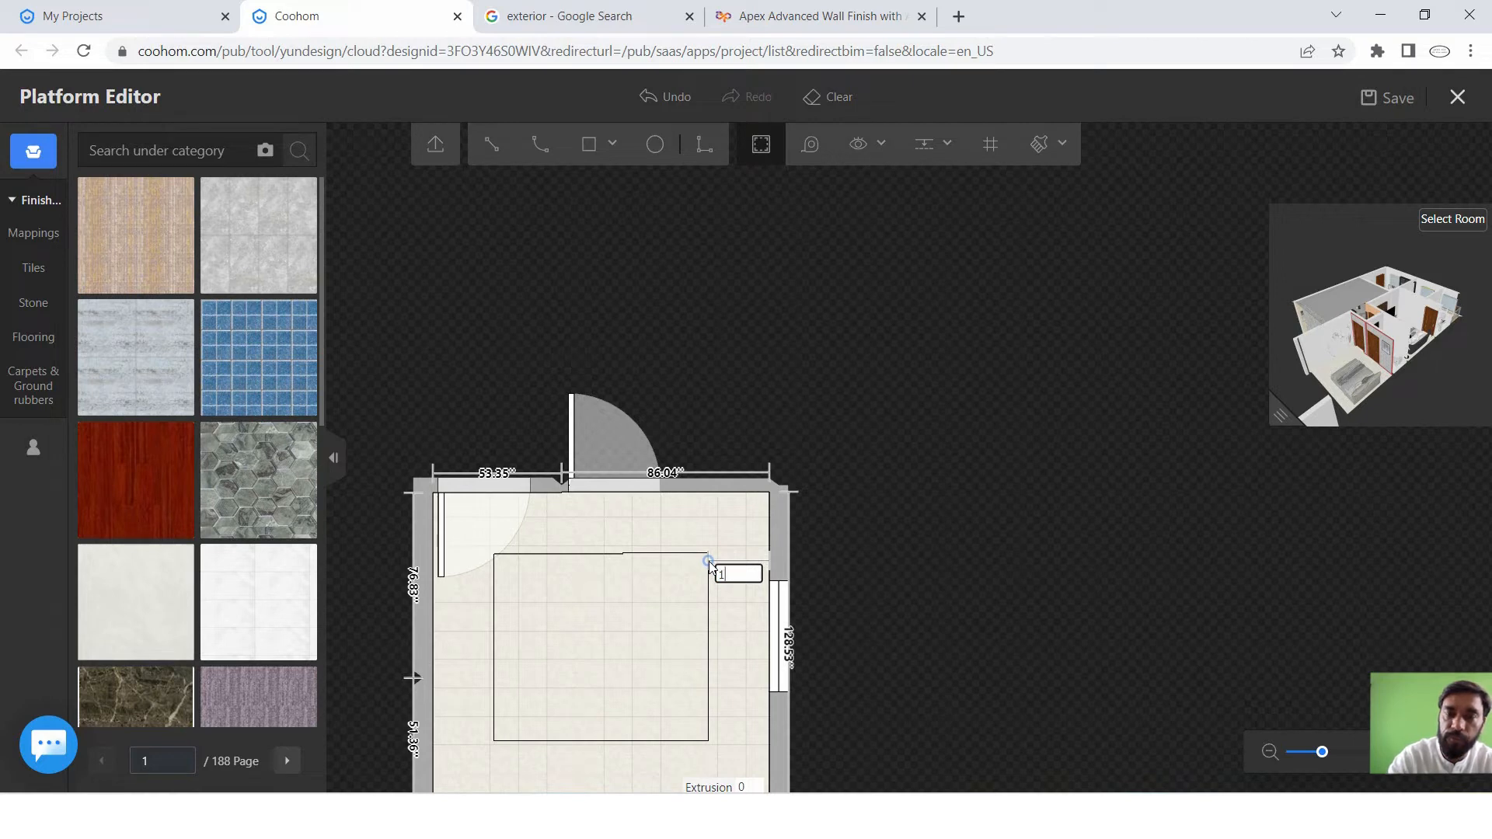
key(Return)
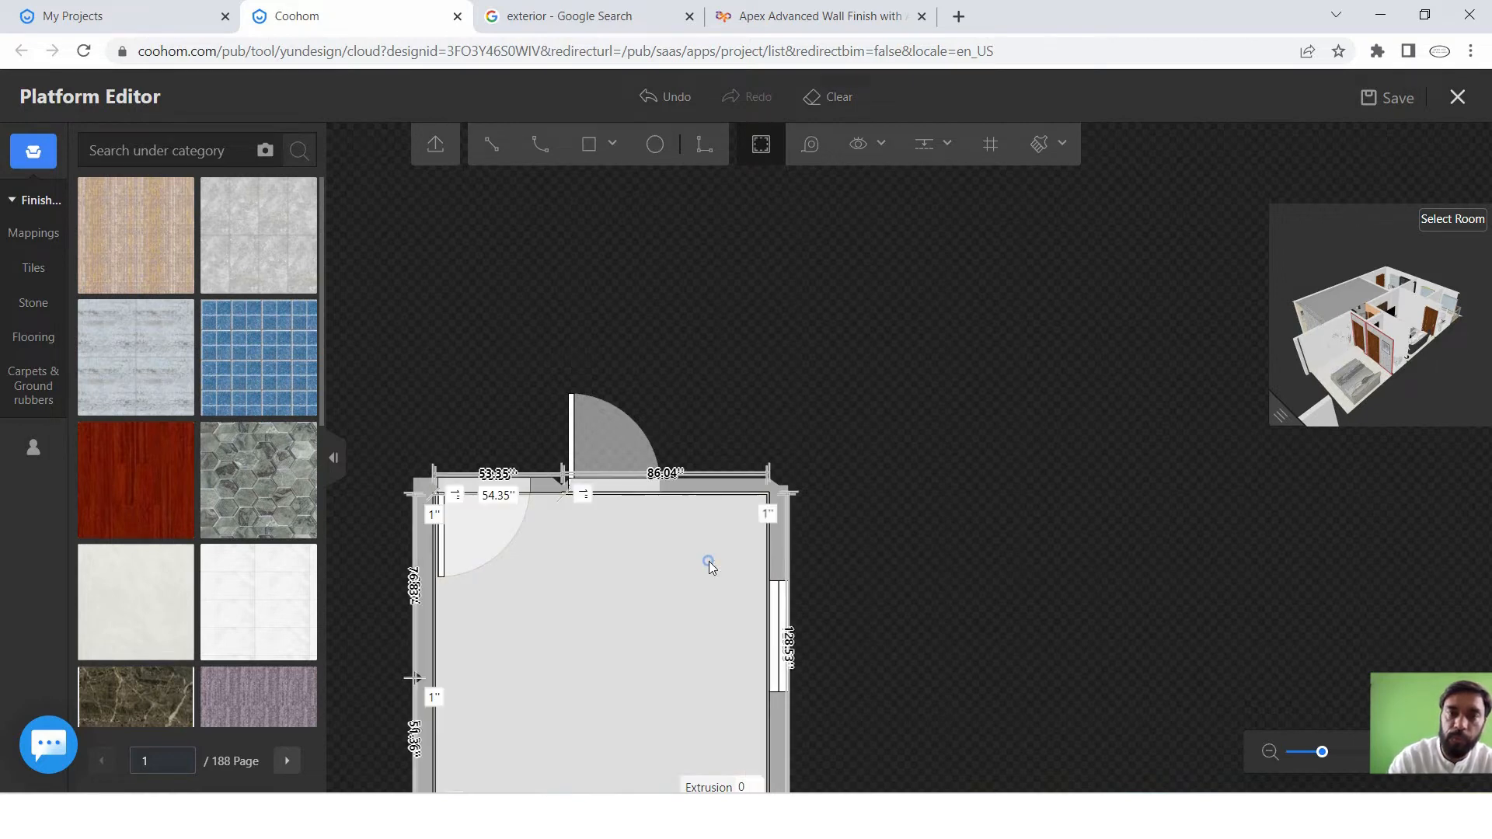
scroll(765, 501, up, 5)
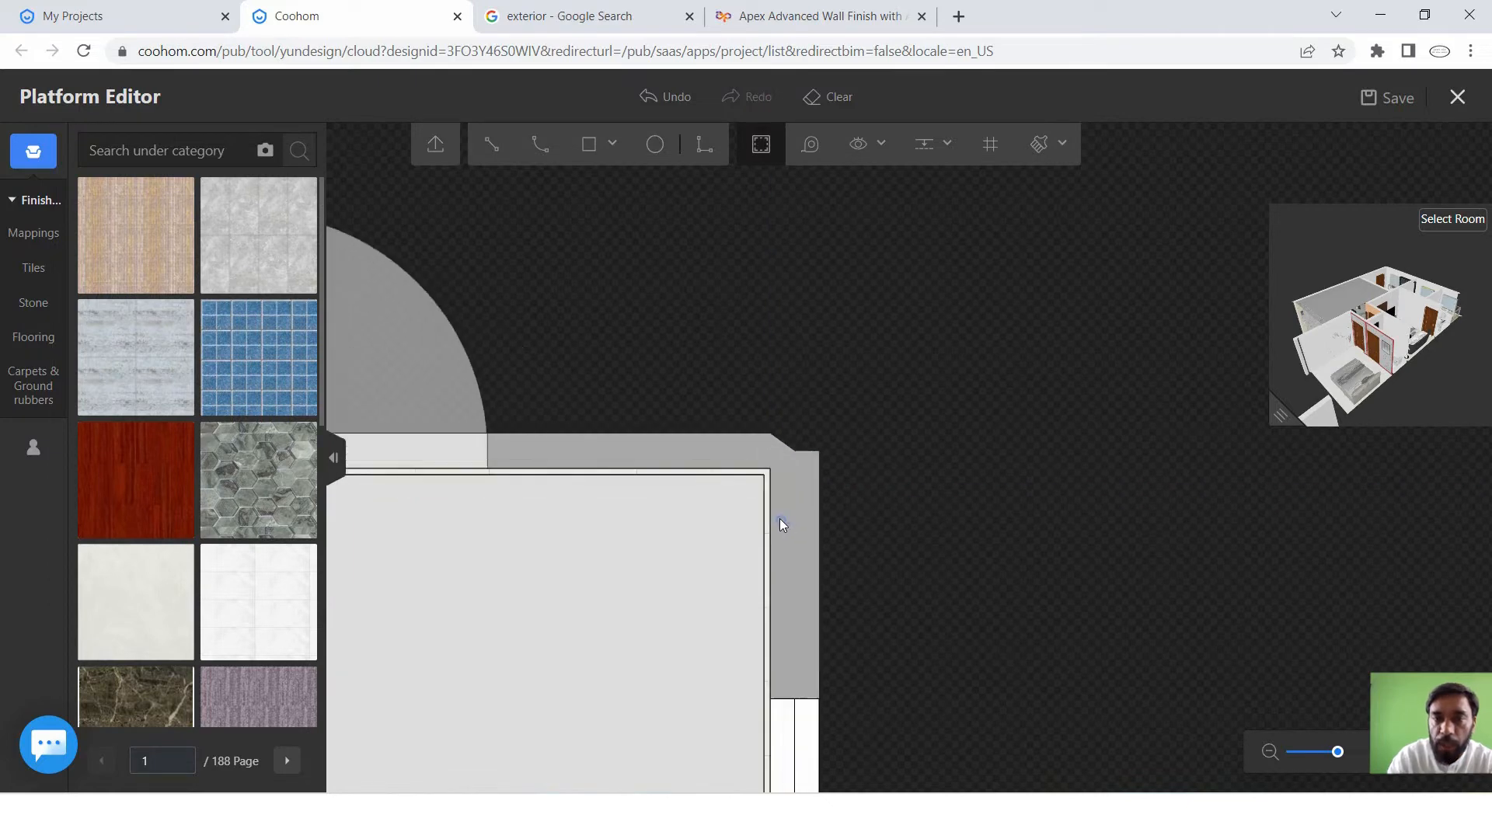
key(ctrl+z)
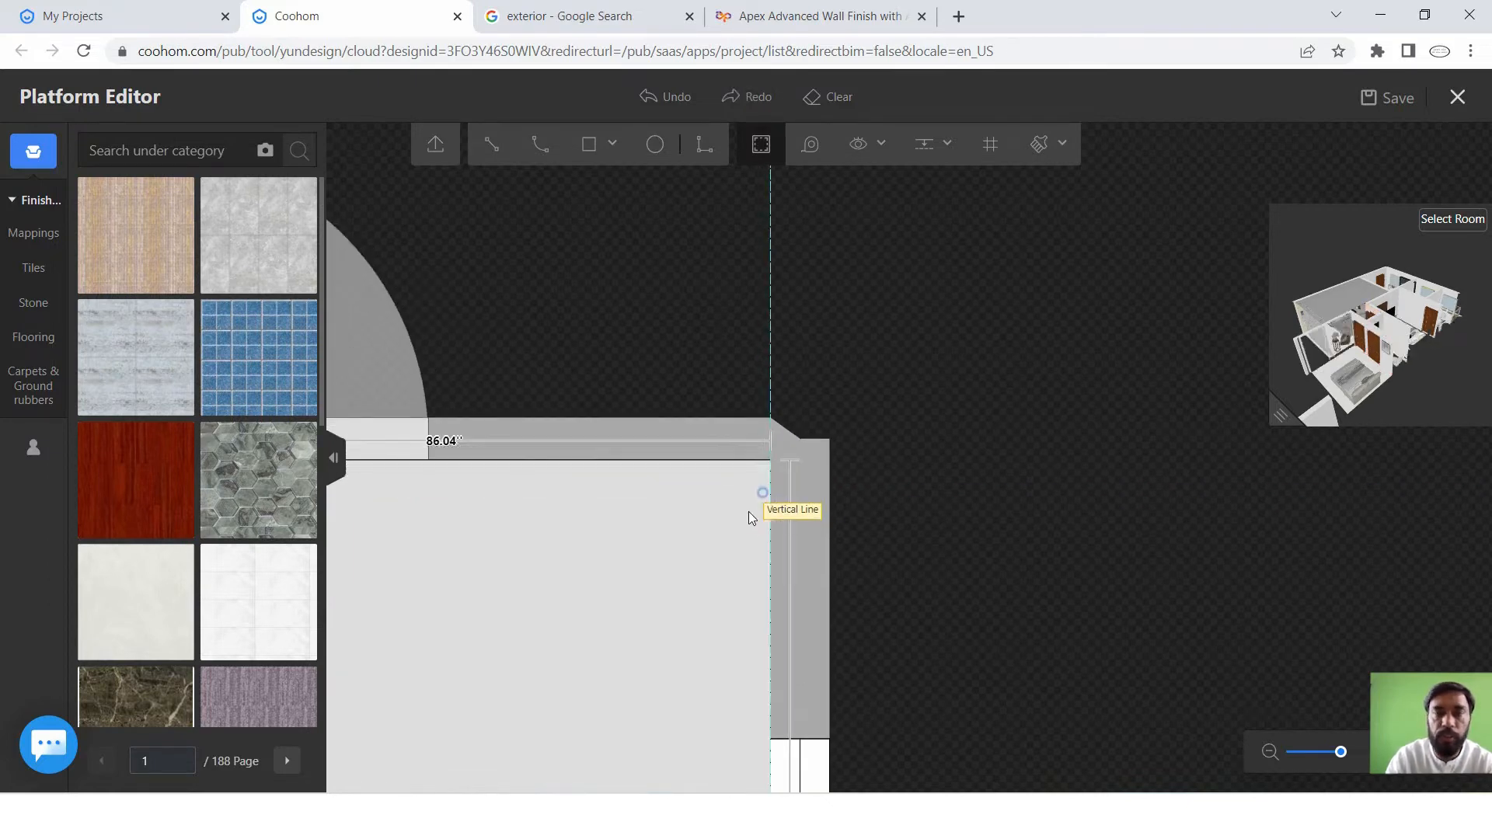
Try offsetting the floor outline inward by 12 inches to form a border, and undo it.
click(709, 523)
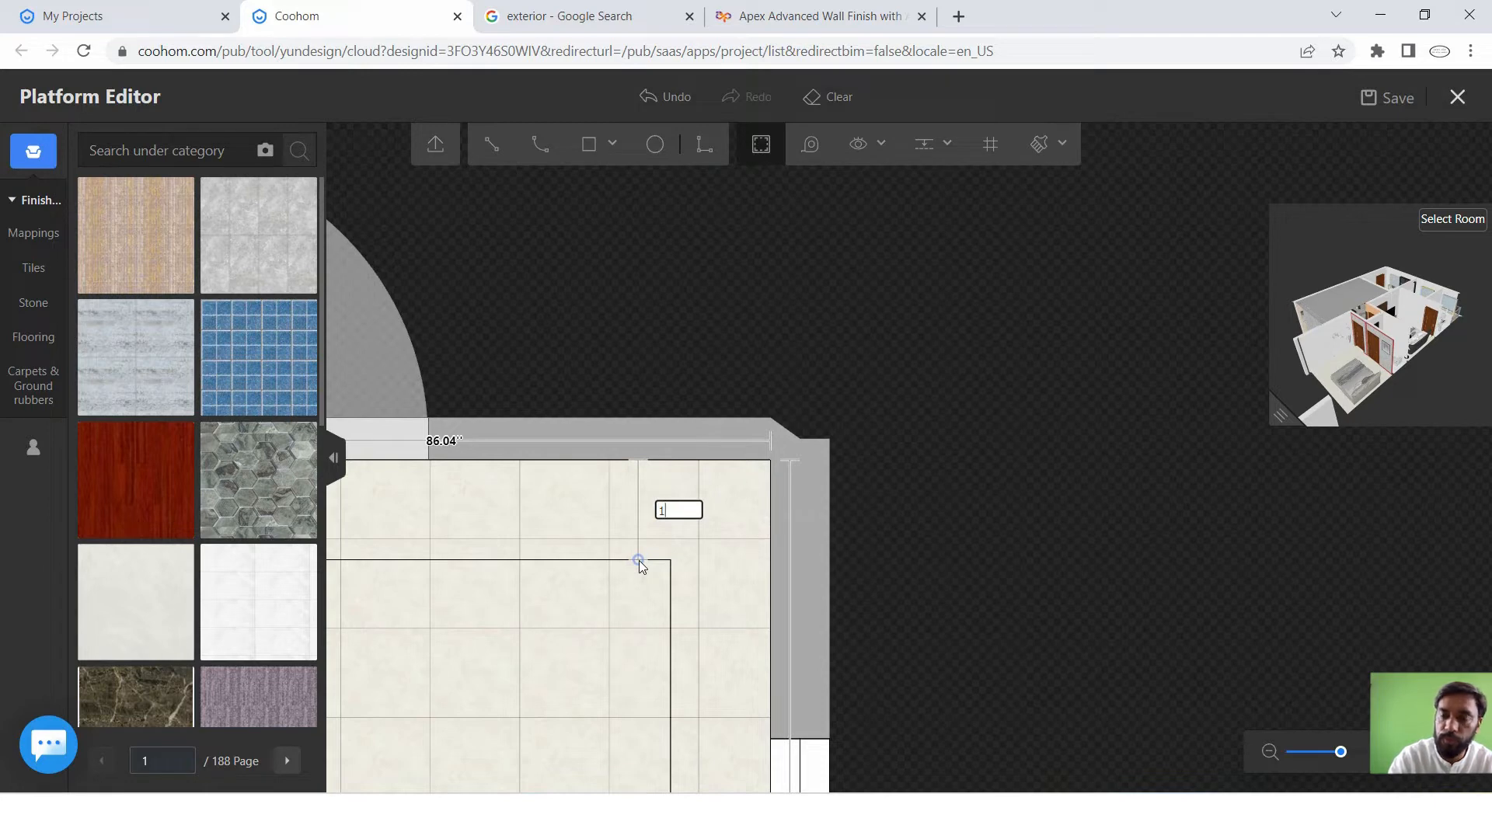
text(12)
key(Return)
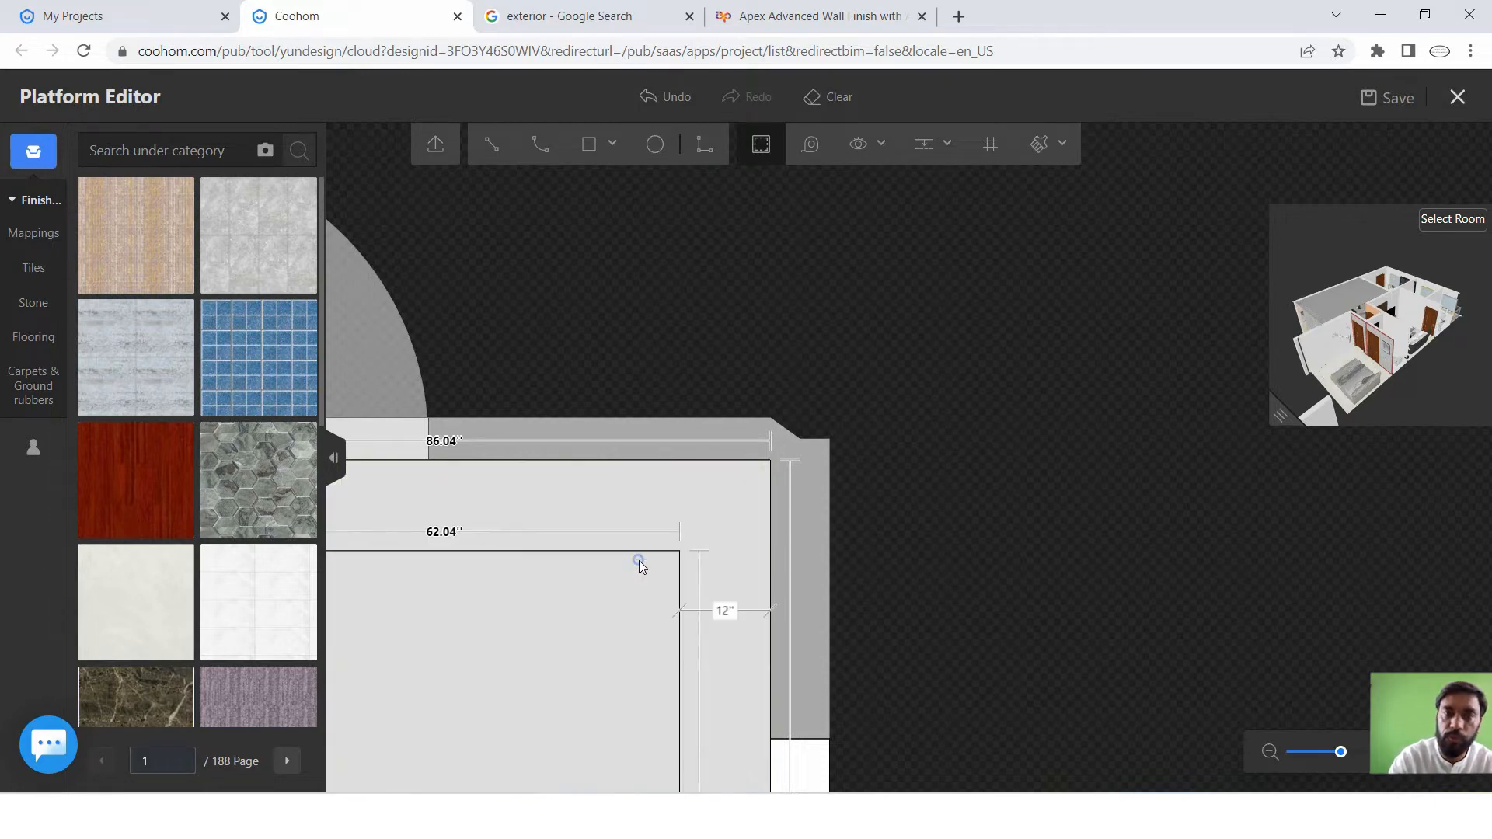
scroll(743, 436, down, 1)
scroll(631, 631, down, 3)
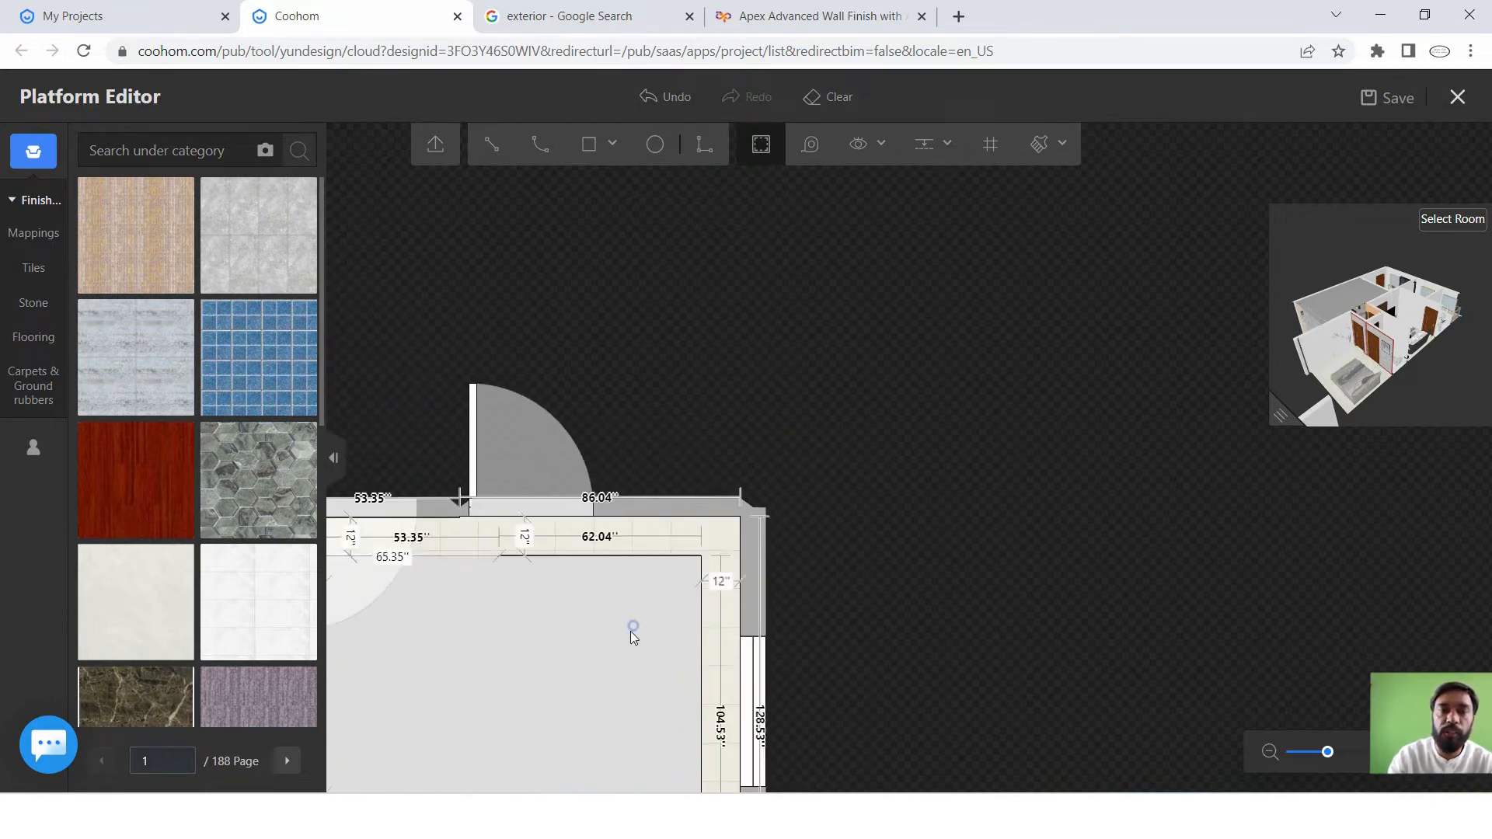
scroll(673, 530, down, 1)
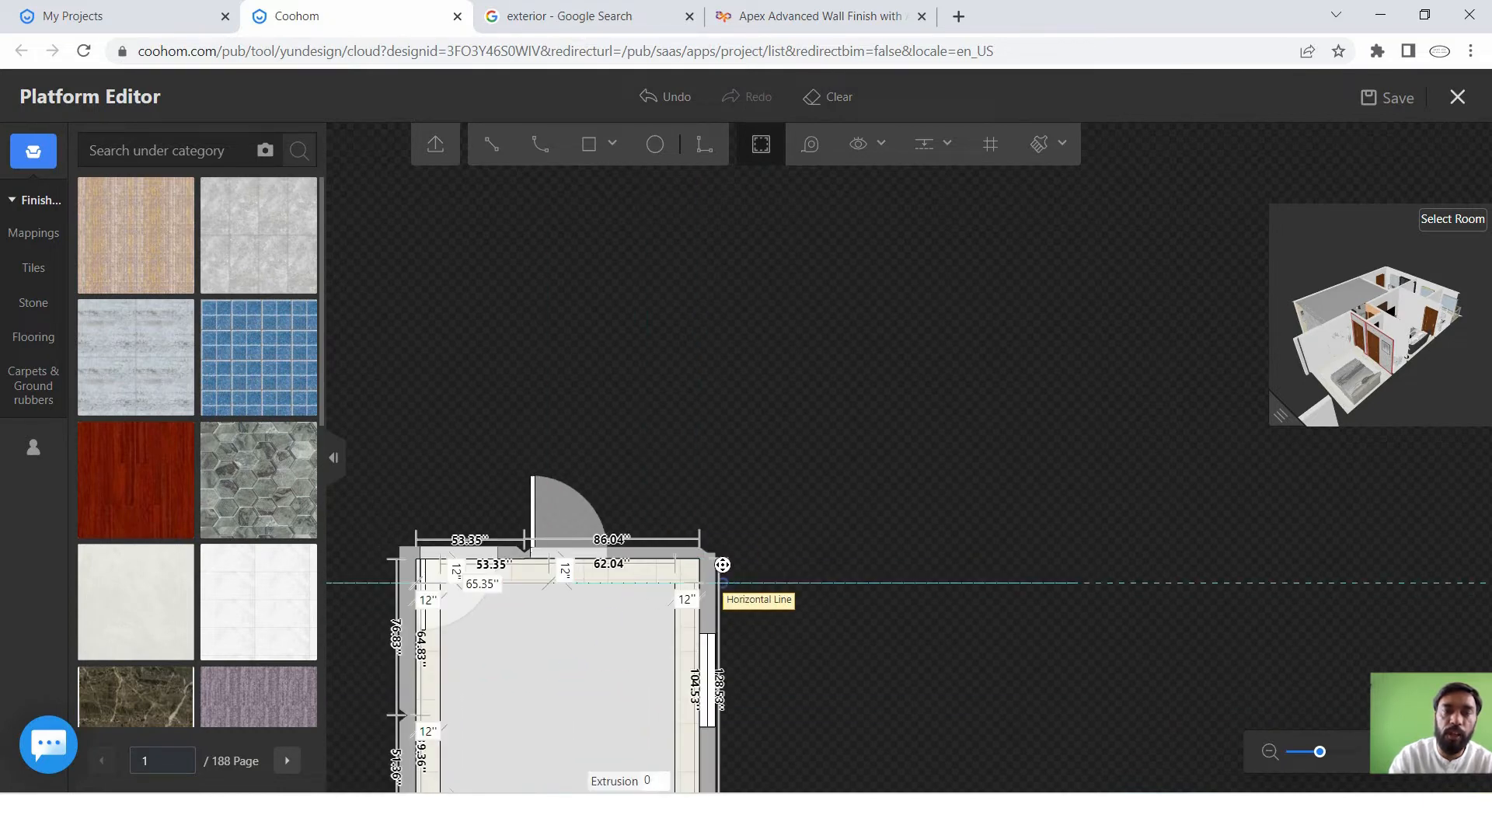
drag(722, 574, 806, 327)
scroll(629, 394, up, 2)
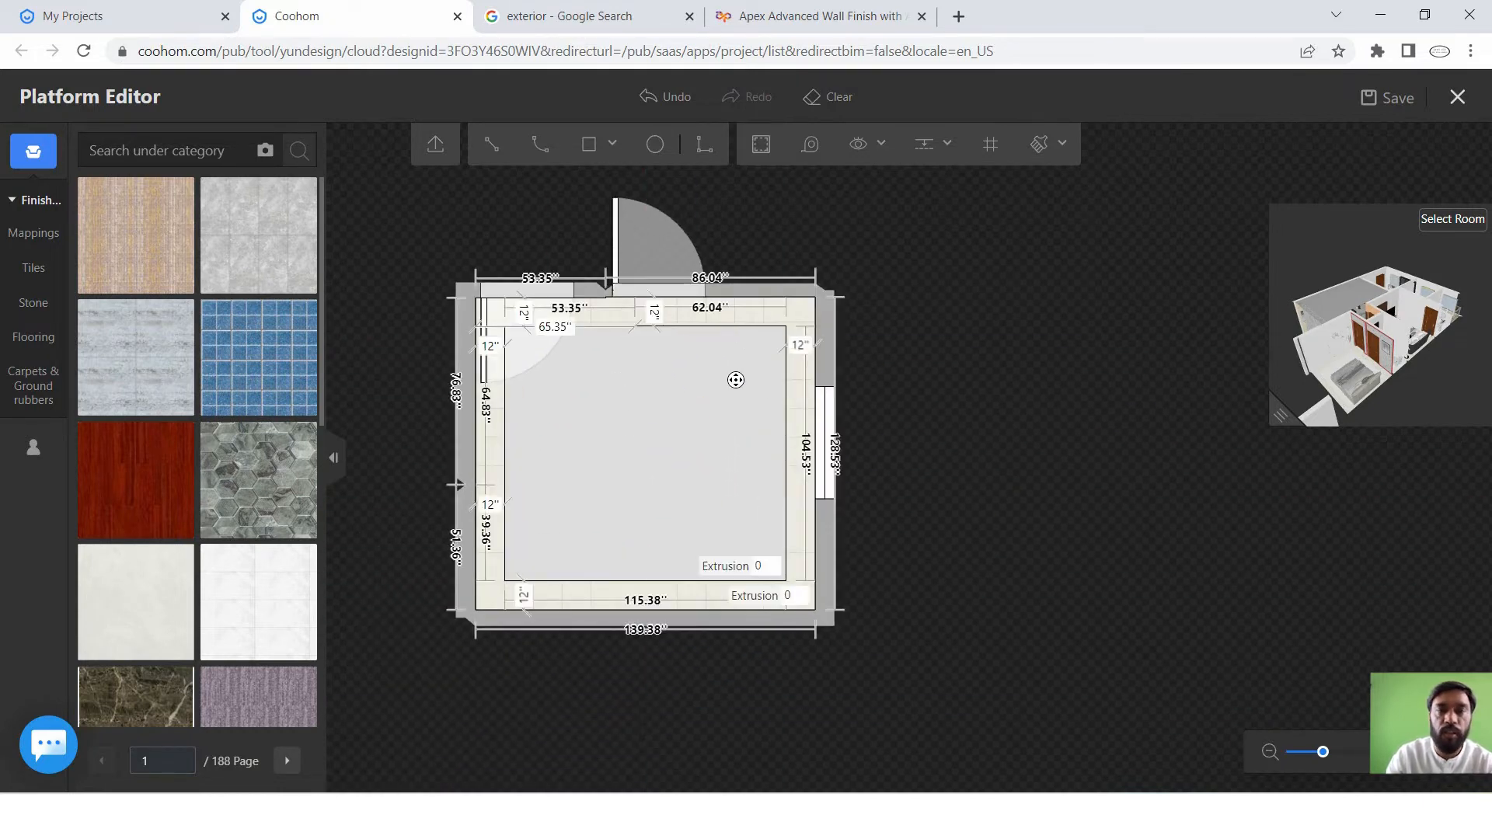
key(ctrl+z)
Offset the bedroom floor outline inward by 12 inches to form a border around the room.
scroll(779, 468, up, 2)
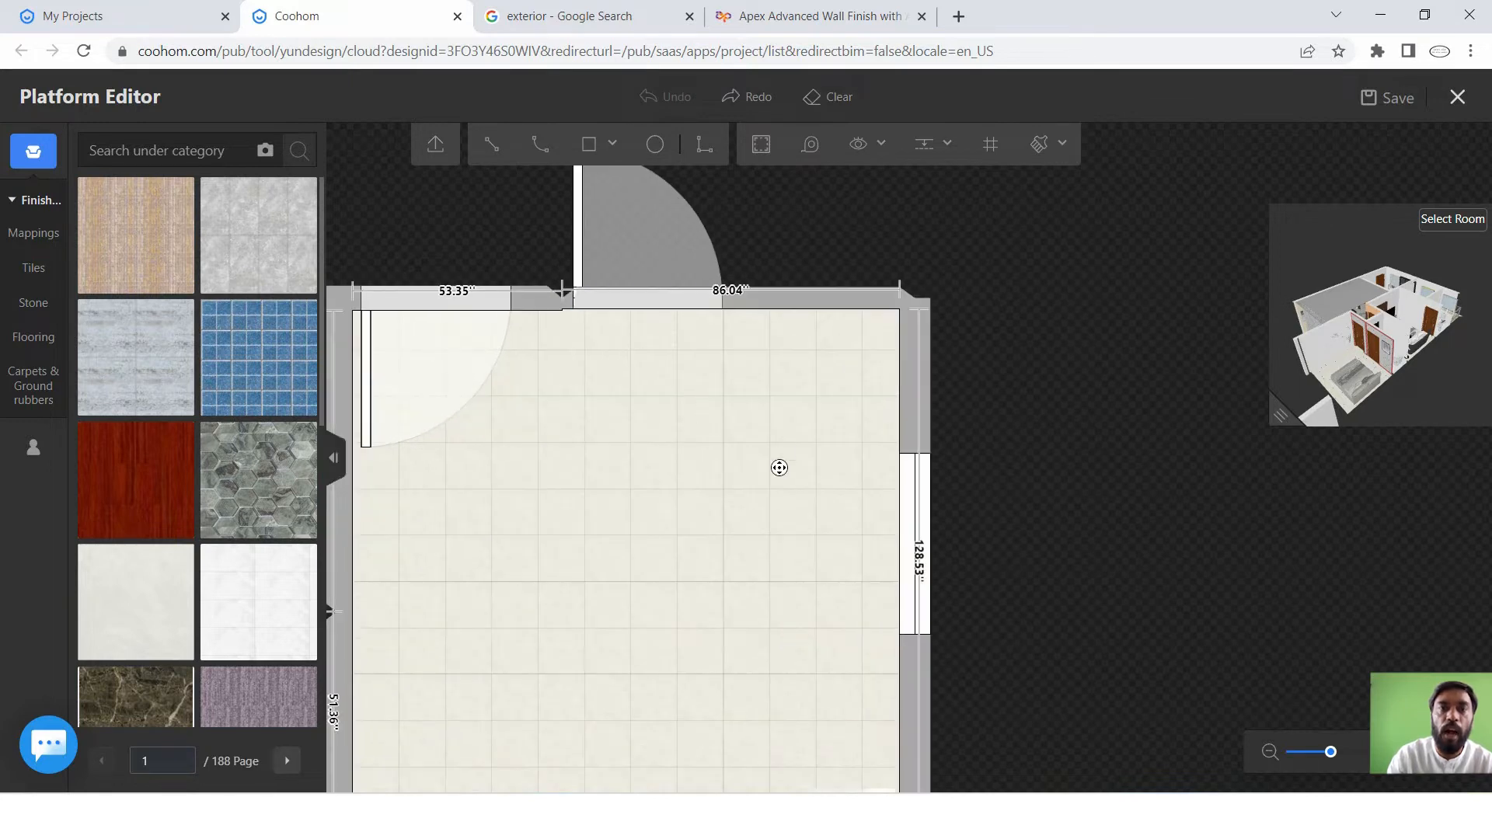
scroll(727, 408, down, 1)
click(759, 144)
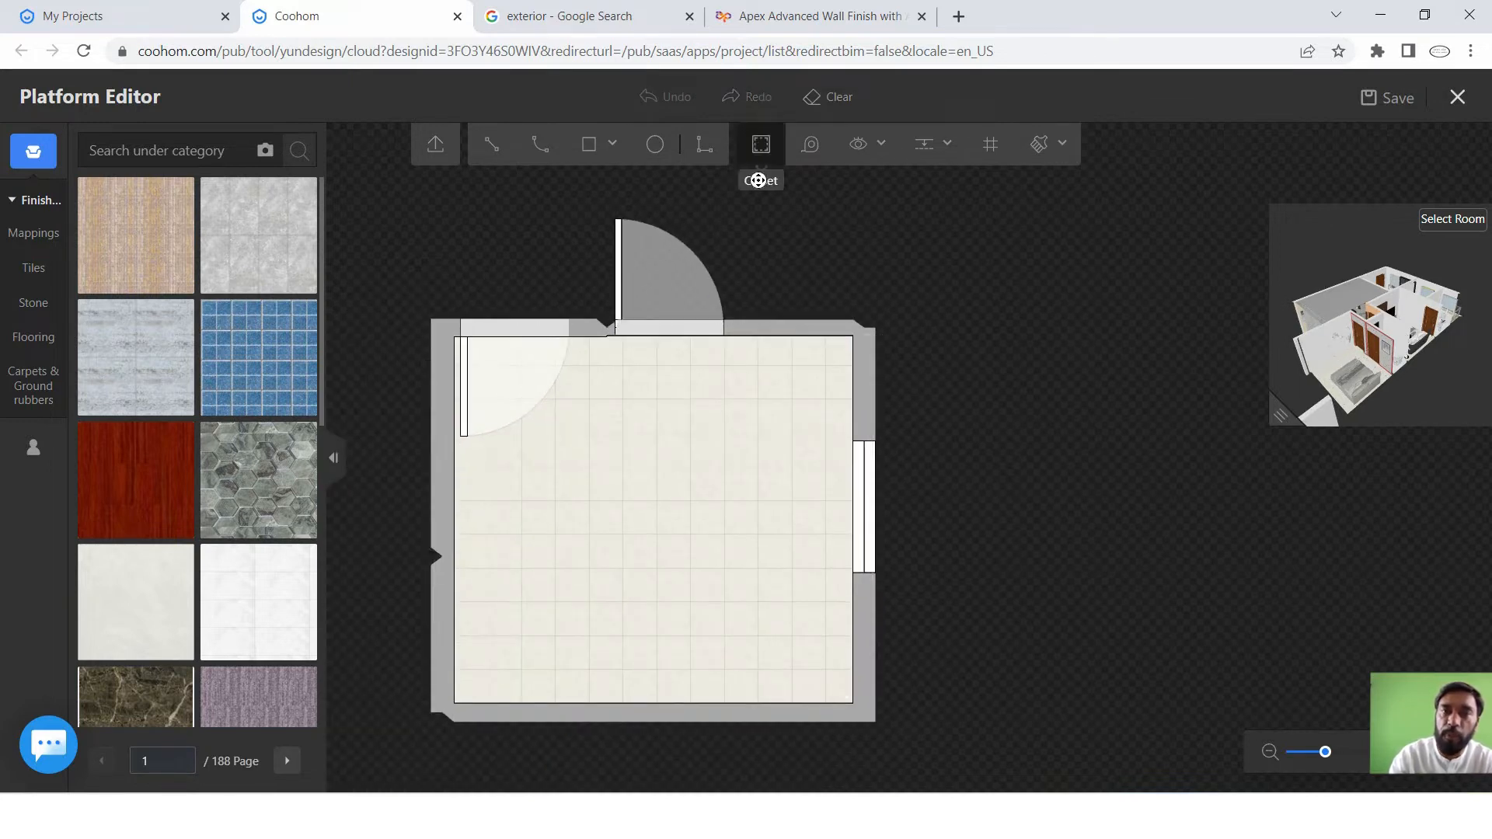
click(723, 436)
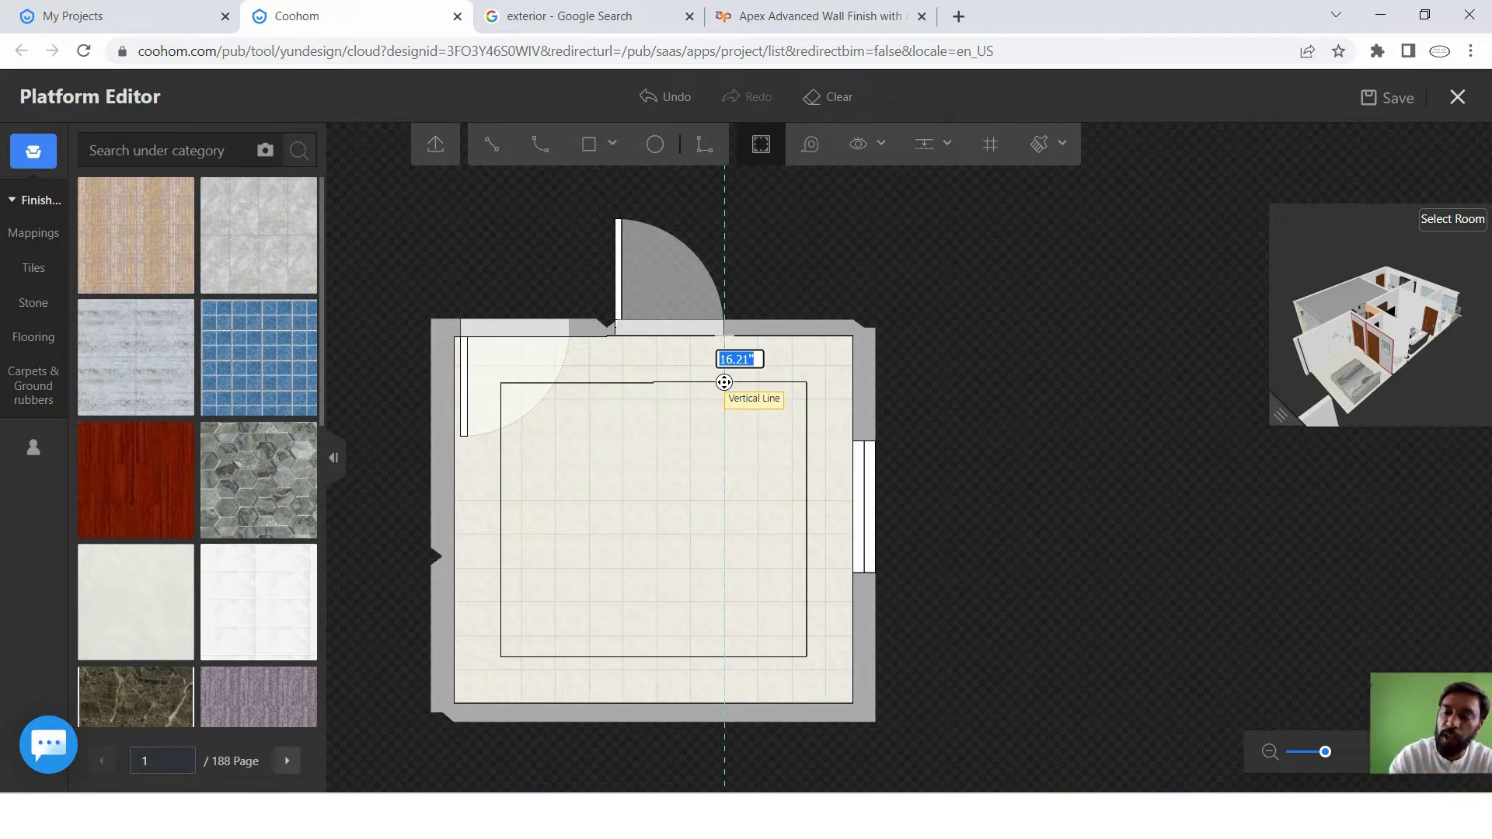
key(Return)
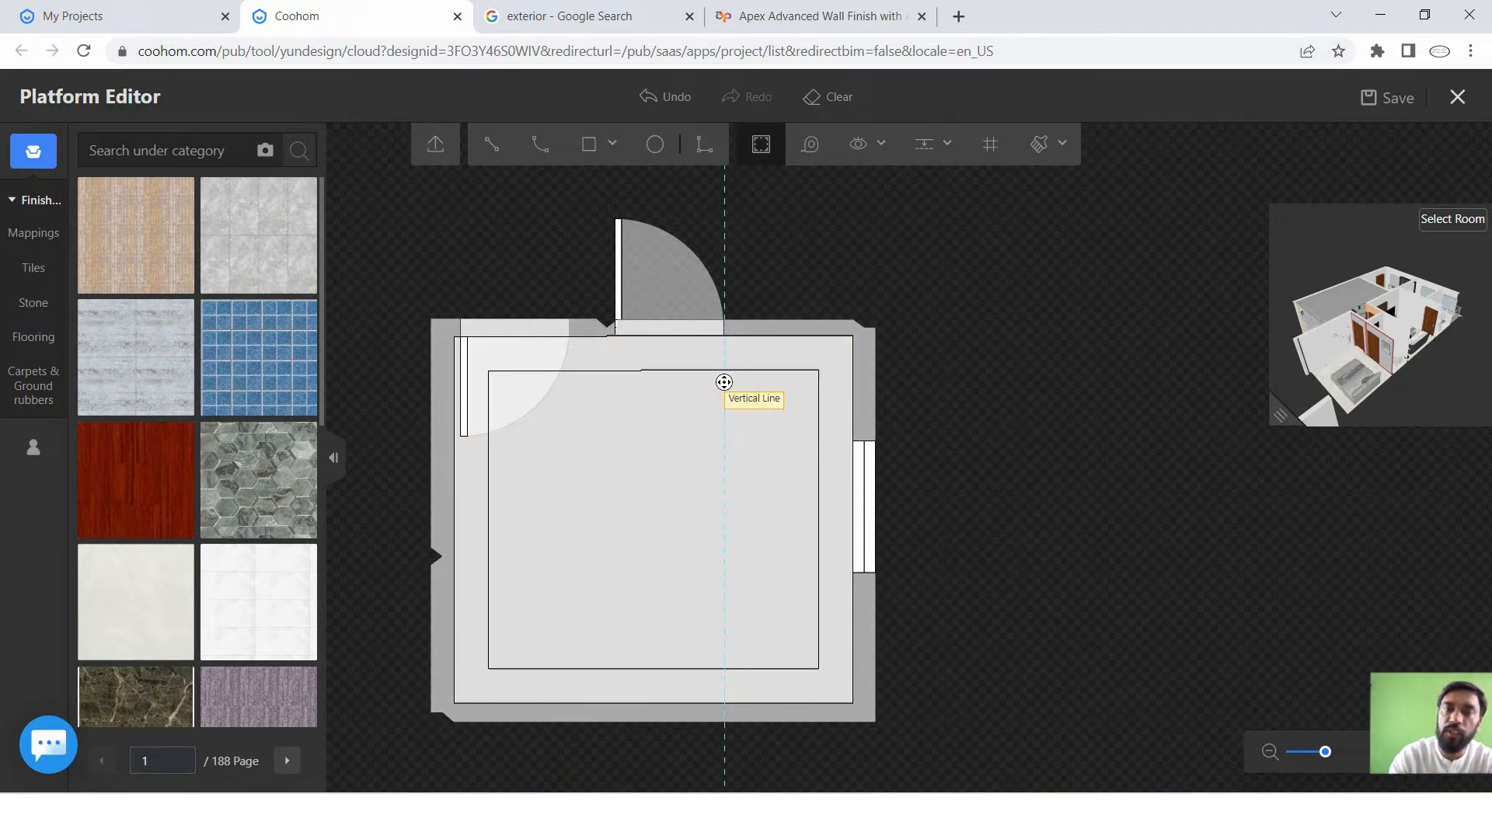
Apply the cream marble finish with golden-brown veins from the second library page to the inner floor area.
scroll(769, 389, up, 4)
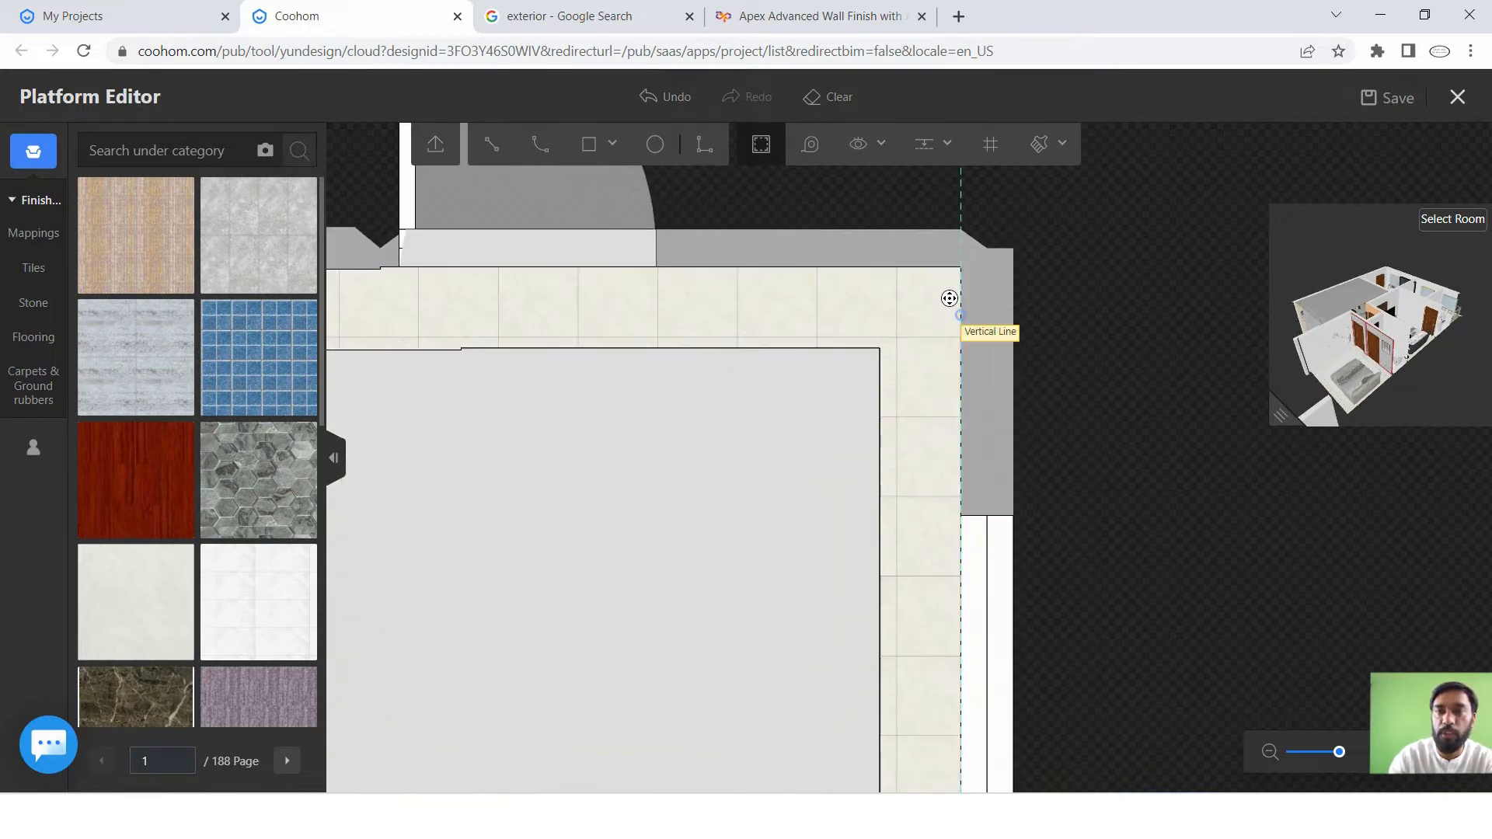
scroll(762, 446, down, 1)
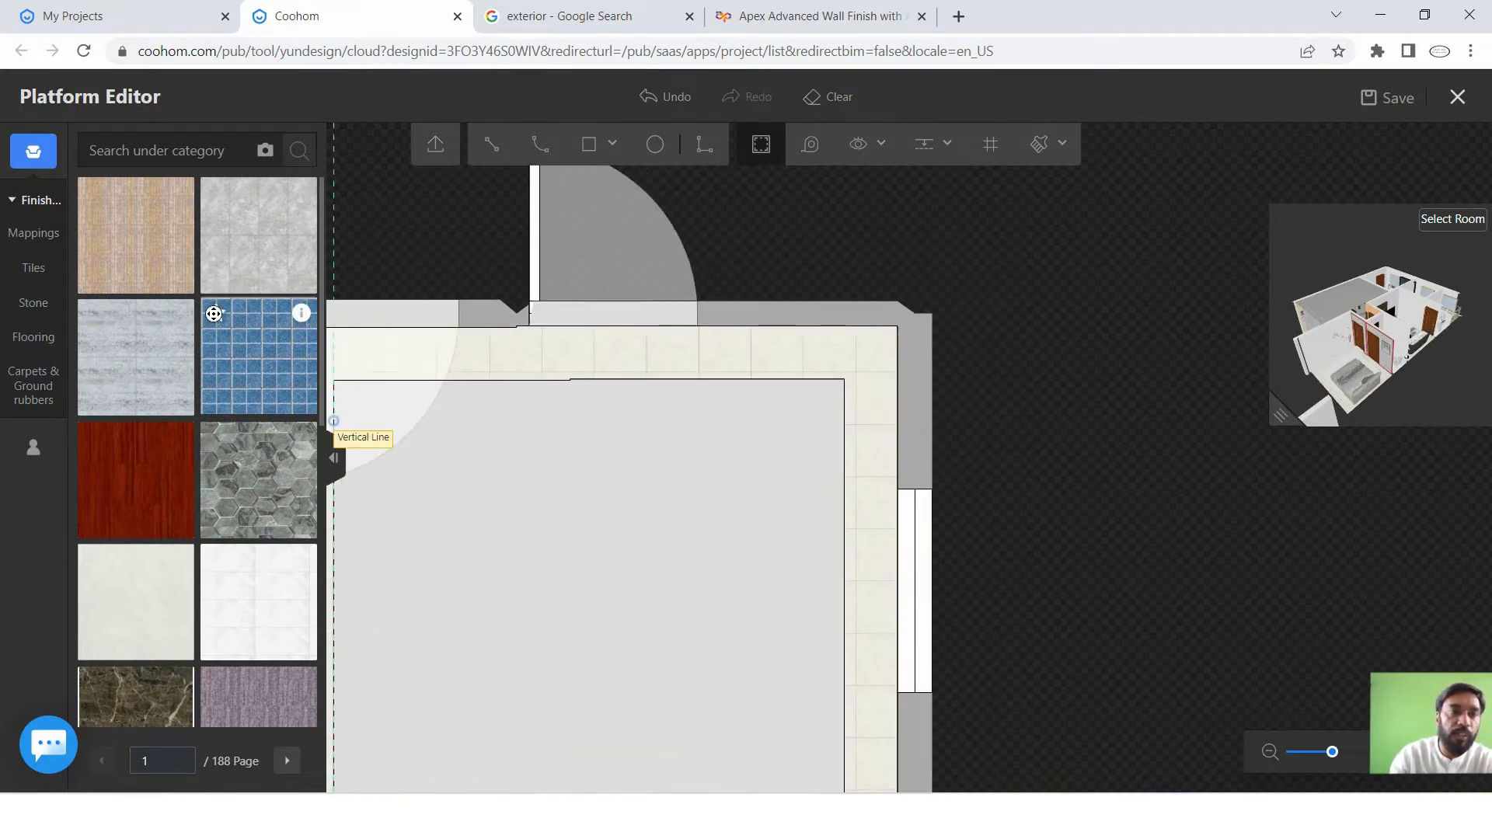
scroll(233, 365, down, 5)
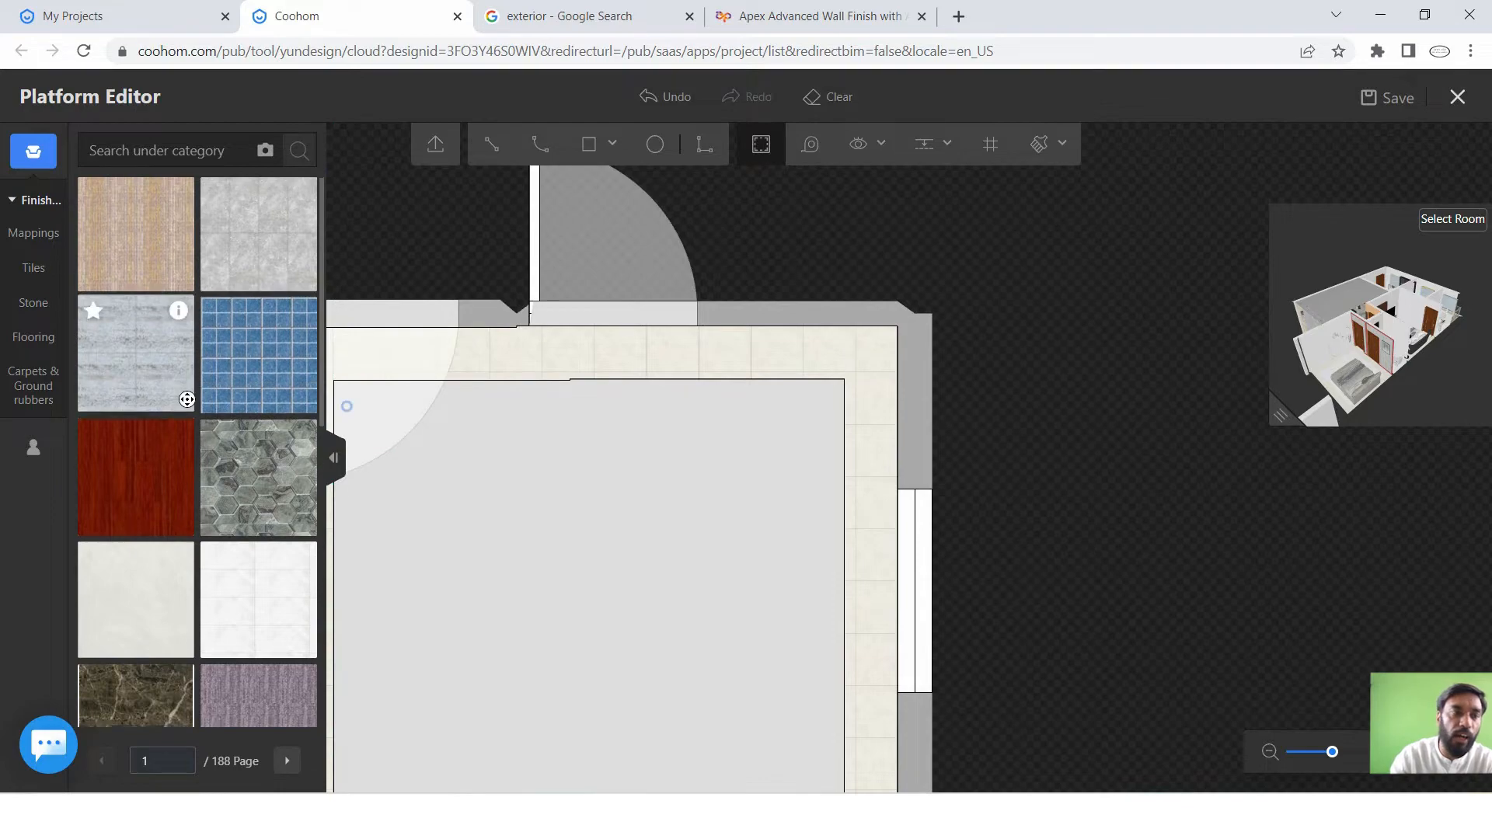
scroll(224, 452, down, 3)
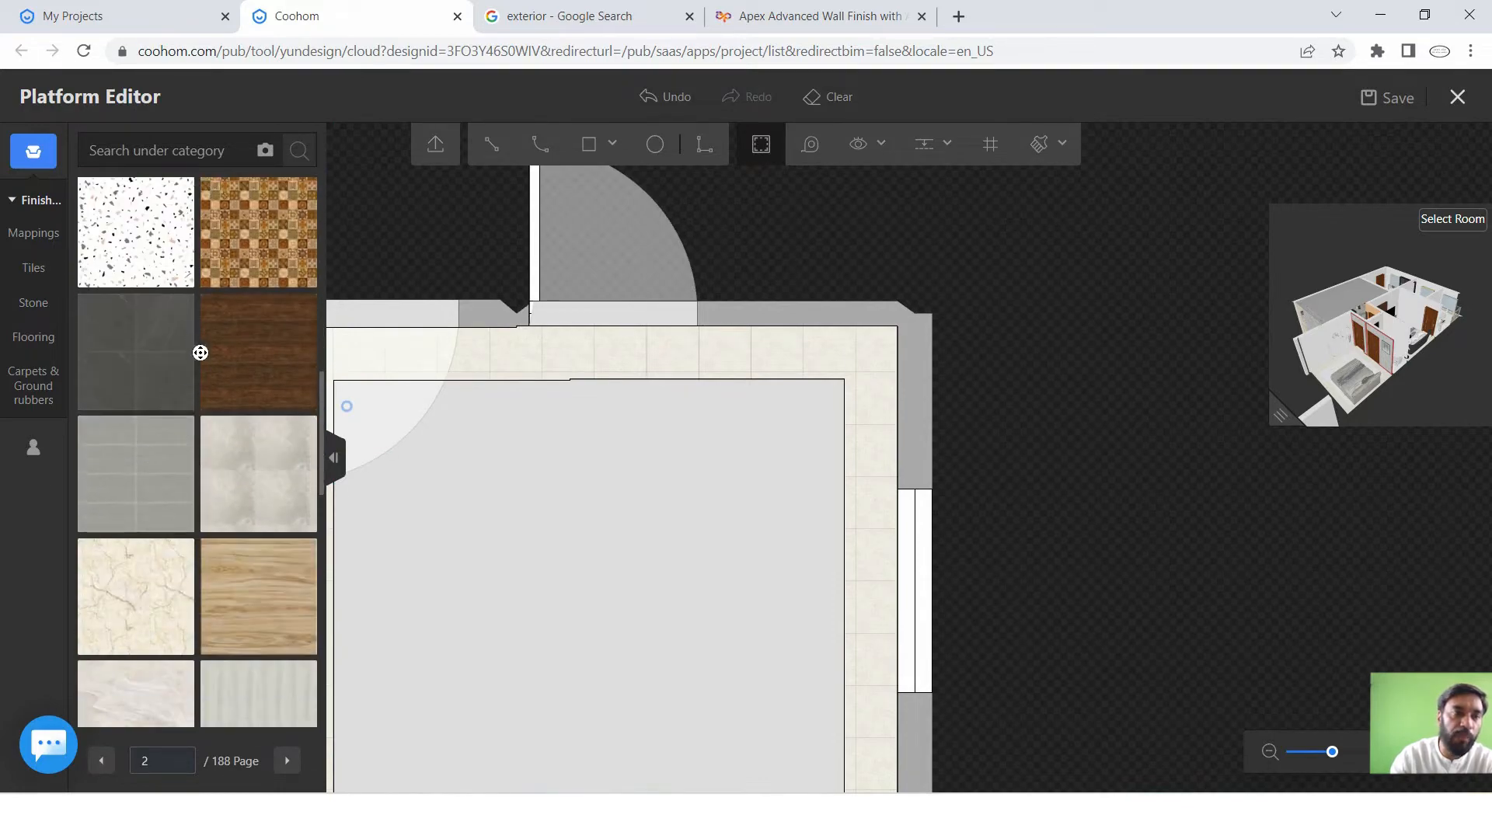
scroll(124, 515, down, 5)
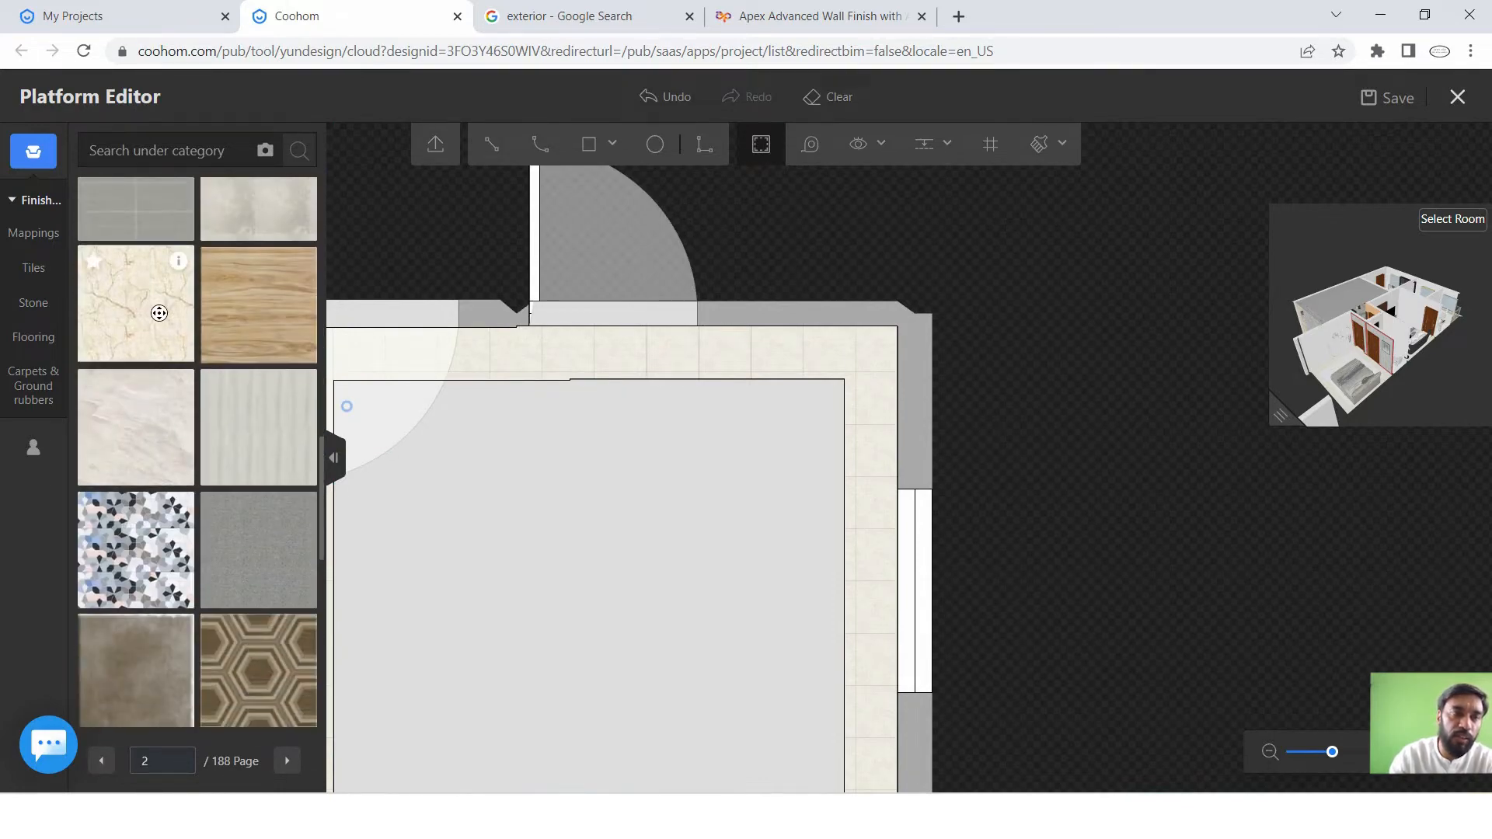
drag(125, 305, 606, 508)
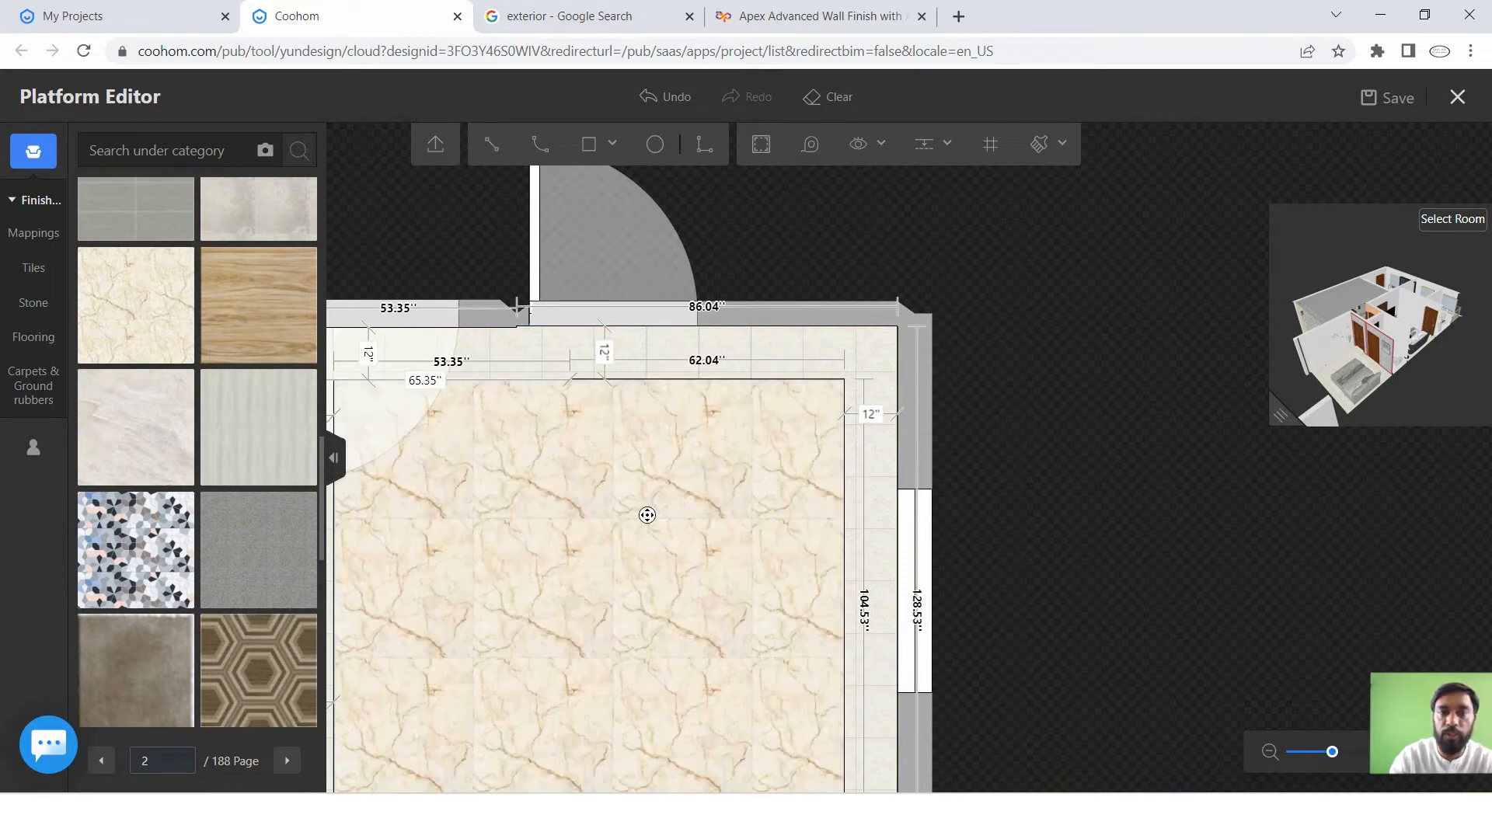
Apply the dark brown veined marble finish from the first library page to the 12-inch floor border.
scroll(646, 516, down, 1)
scroll(209, 445, down, 4)
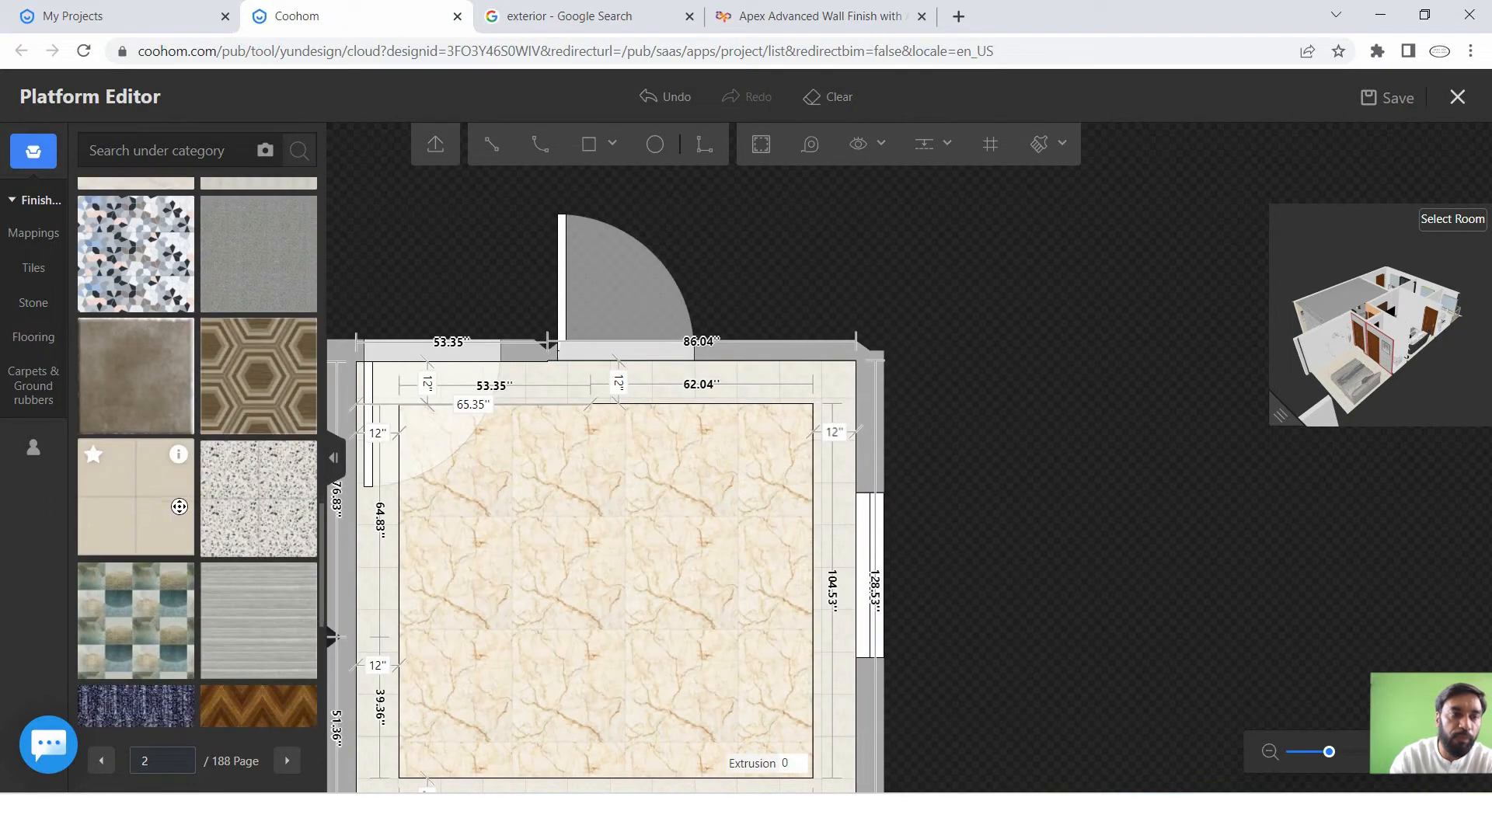
scroll(198, 474, up, 5)
scroll(188, 508, down, 2)
scroll(189, 508, down, 5)
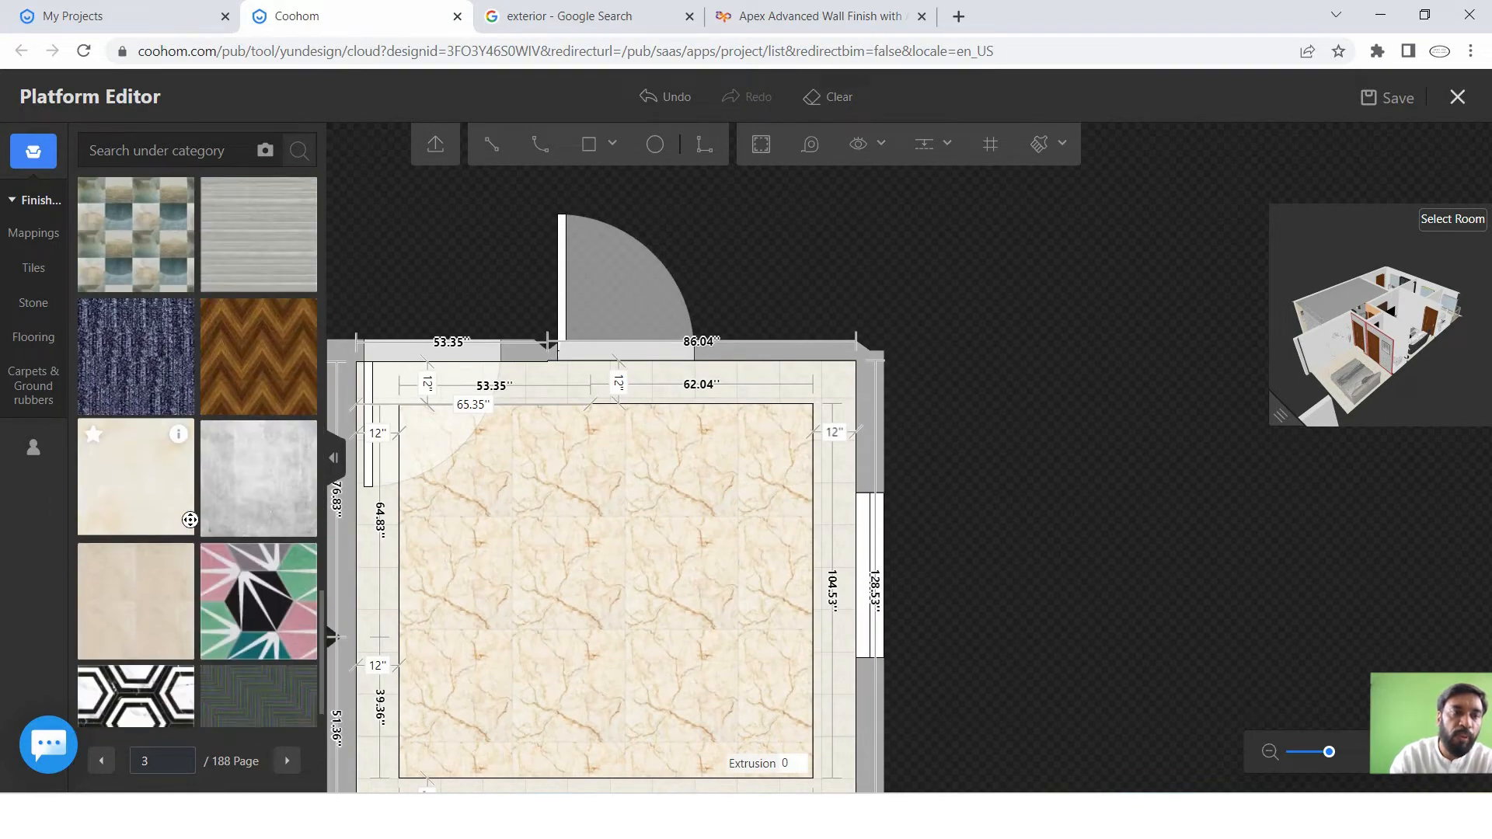
scroll(189, 508, up, 4)
scroll(203, 362, up, 5)
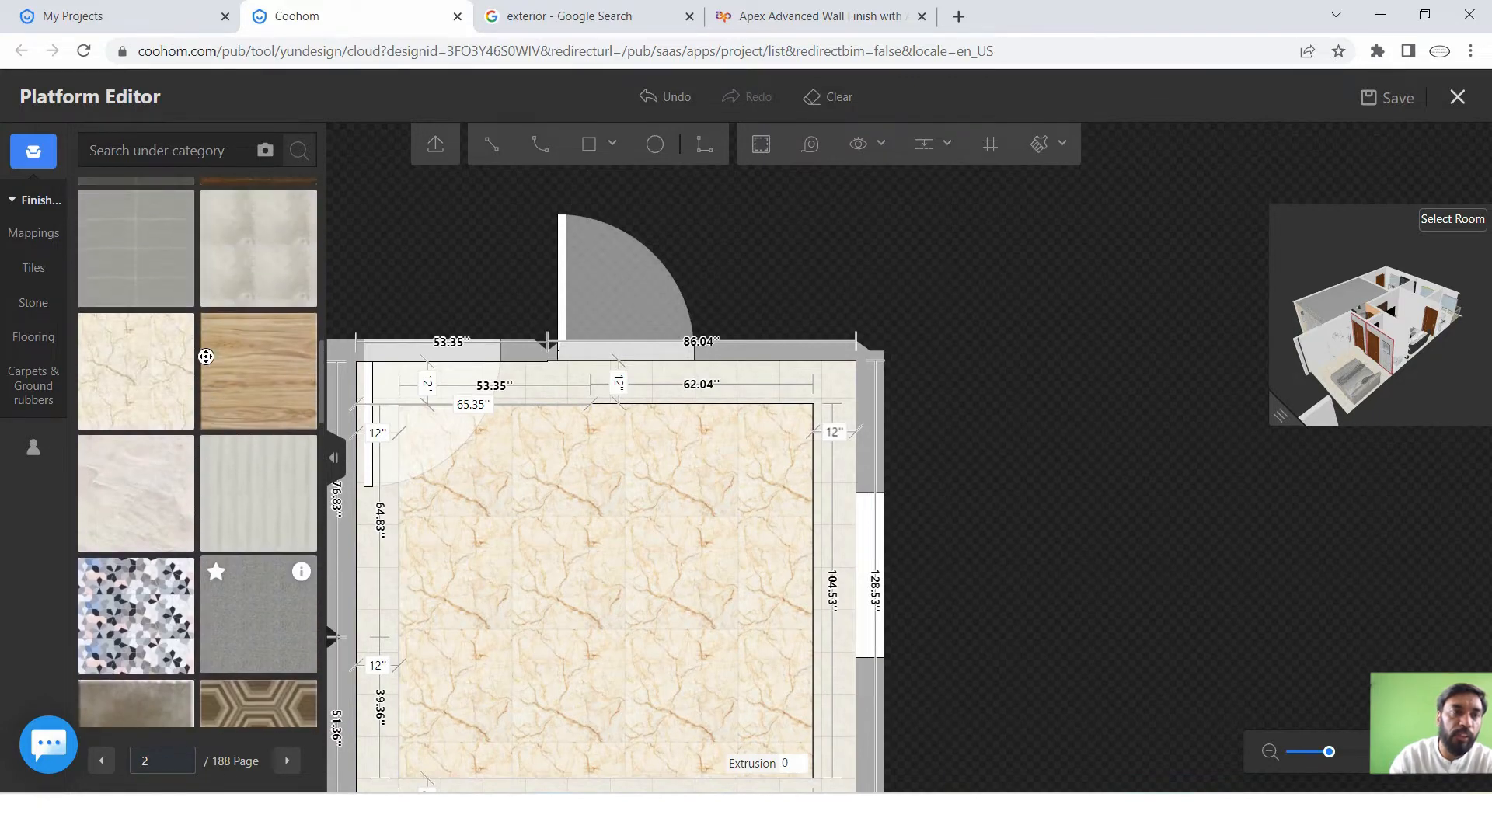
scroll(193, 389, up, 5)
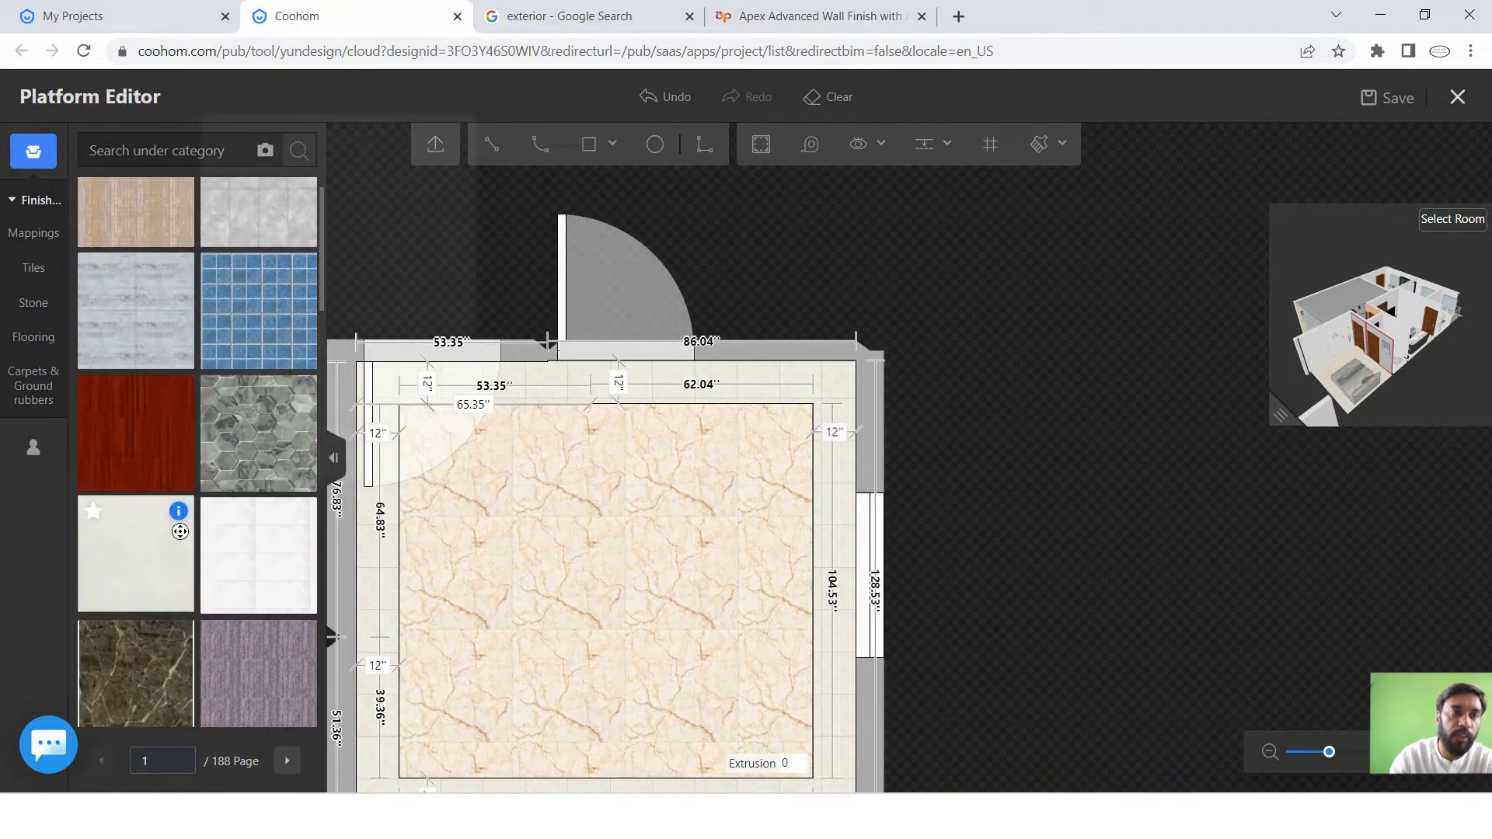
drag(134, 658, 562, 576)
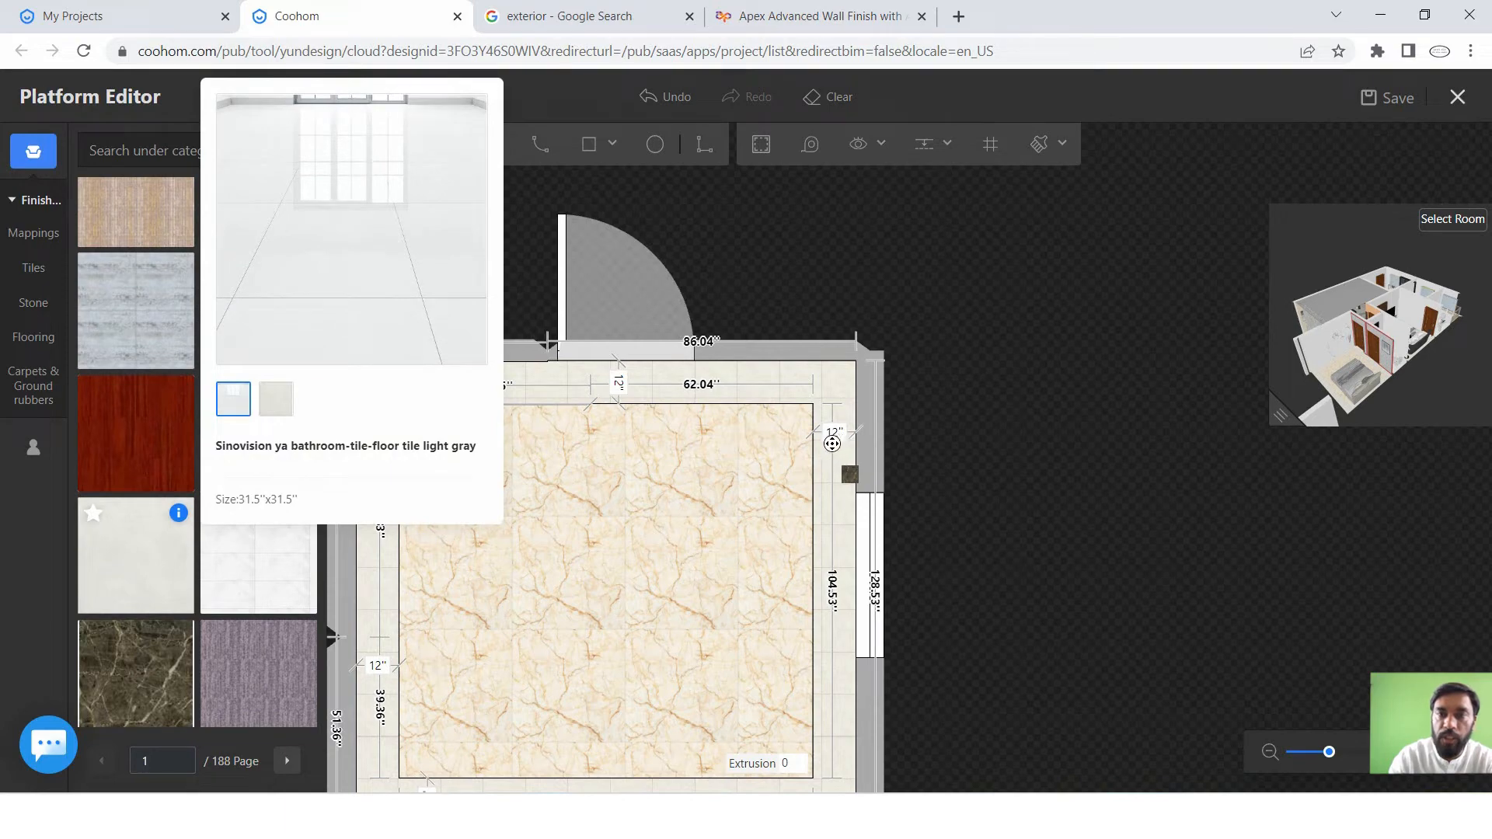
drag(832, 444, 871, 433)
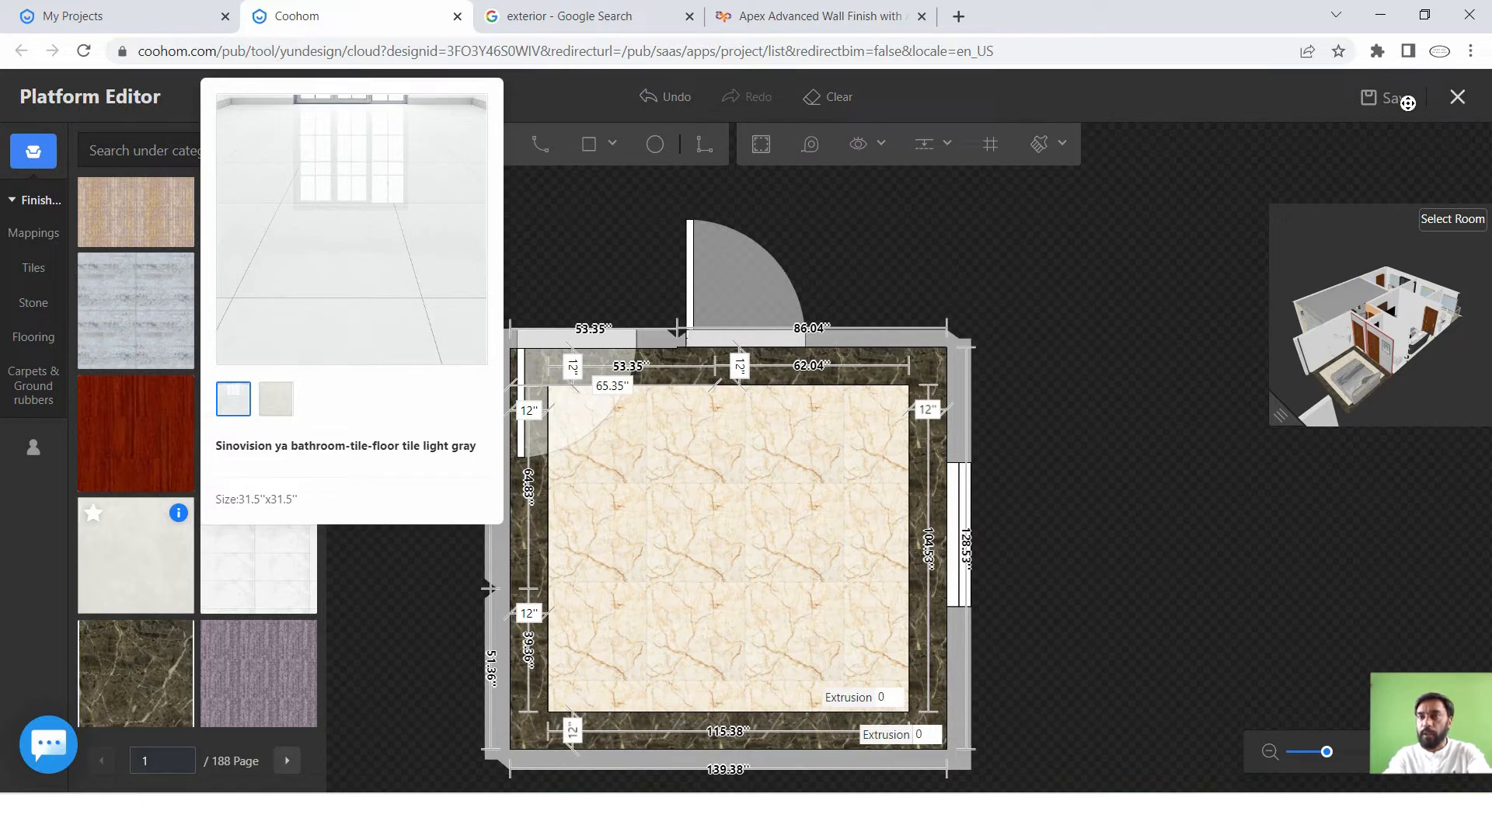
Exit the floor editor and view the bedroom's marble floor and border in the 3D model.
click(1455, 97)
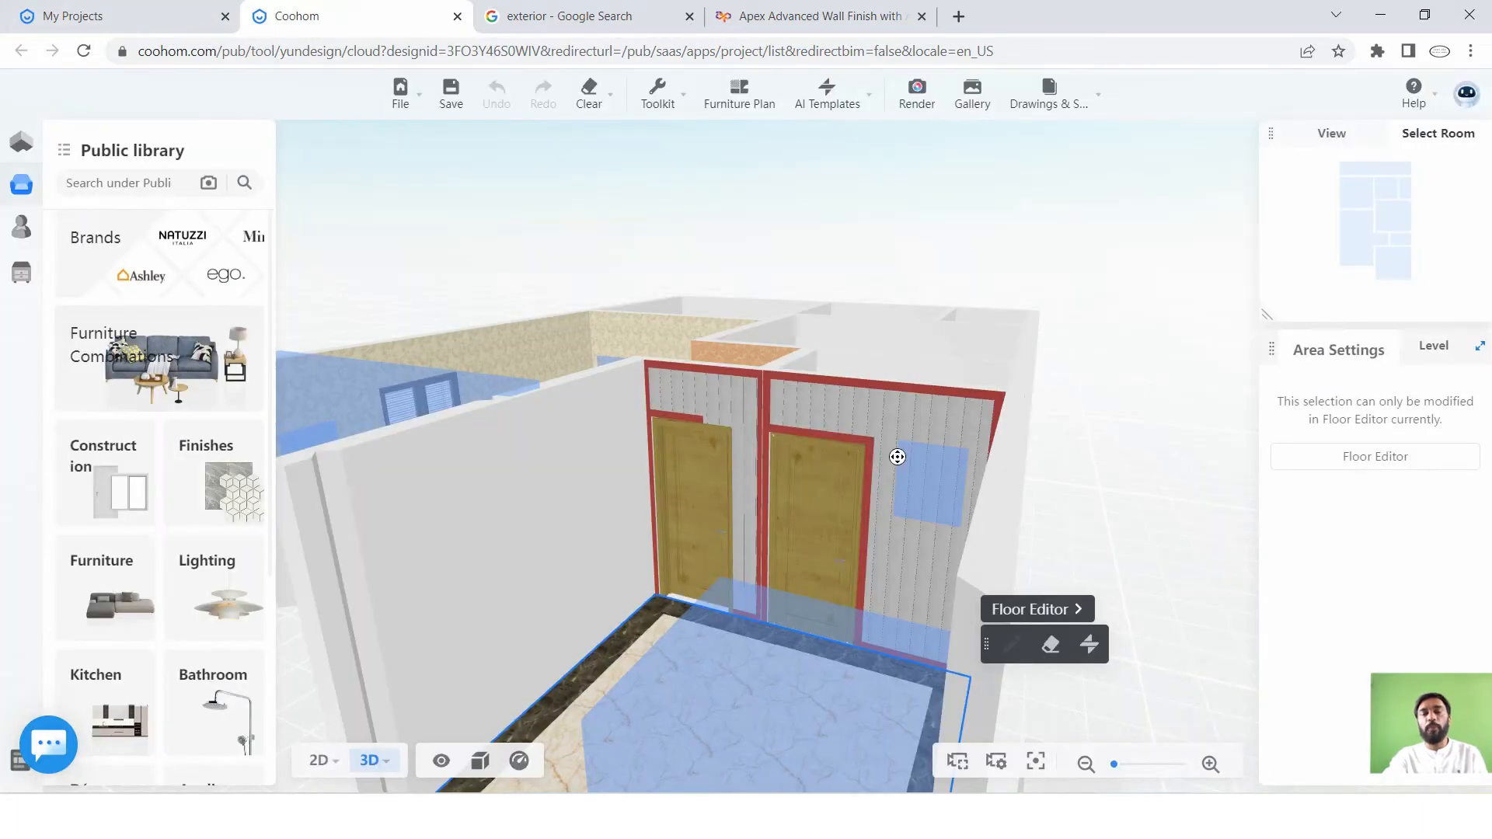
scroll(559, 633, down, 1)
scroll(658, 565, up, 2)
right_drag(625, 592, 683, 608)
drag(683, 608, 1000, 619)
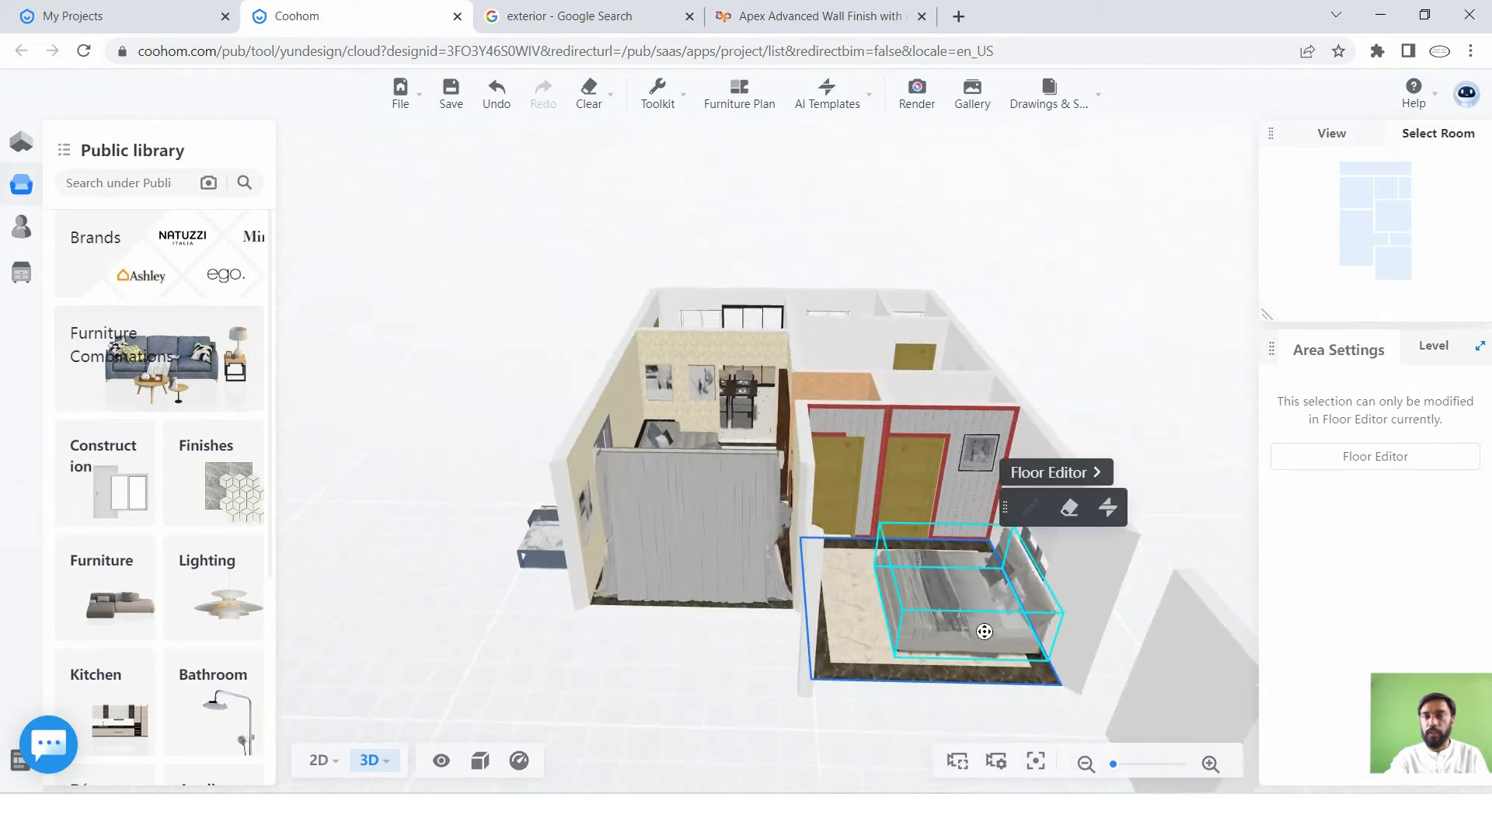
scroll(1000, 620, up, 3)
scroll(785, 624, up, 3)
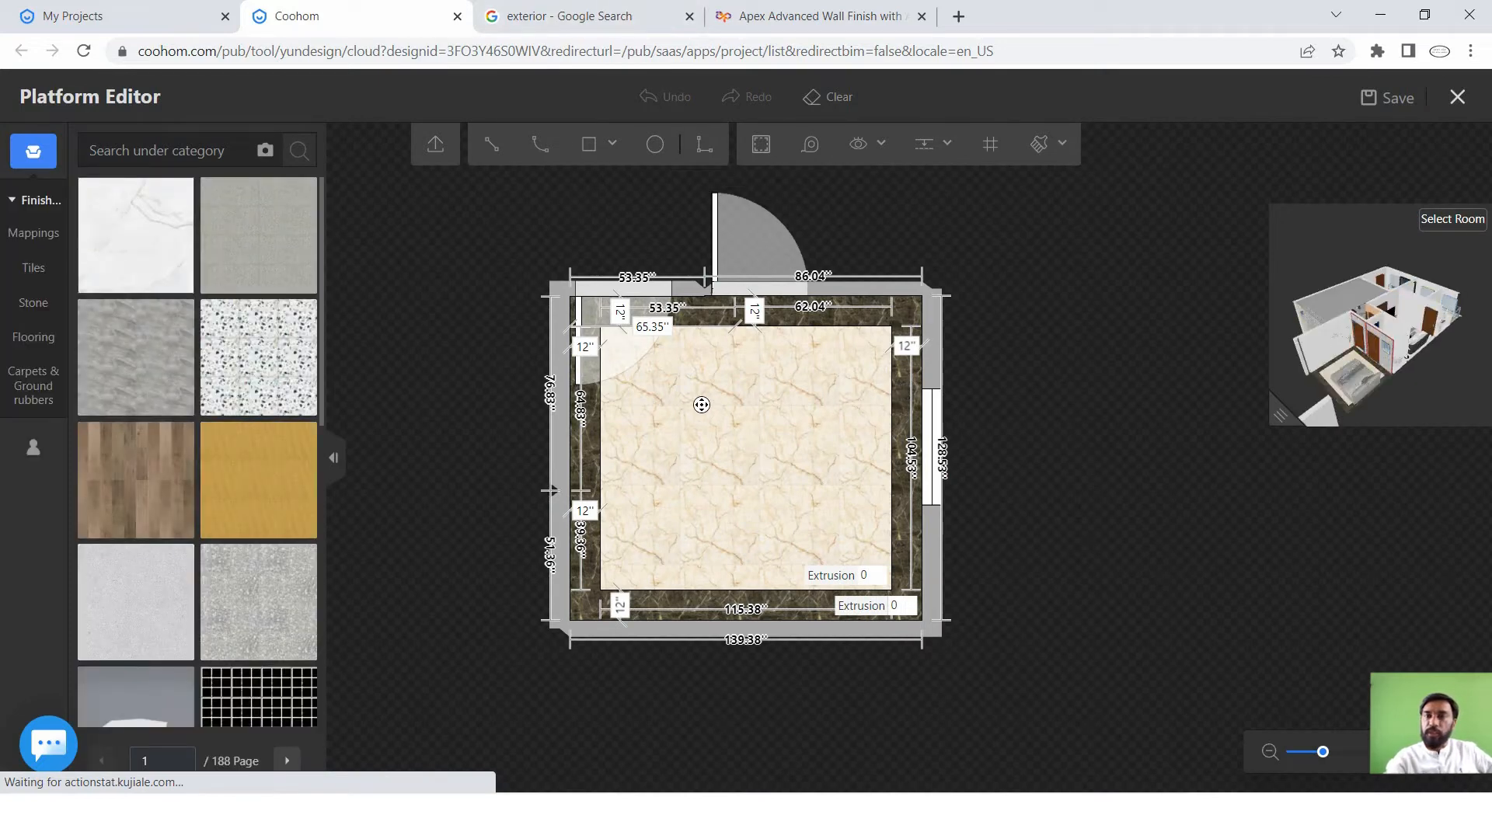
Try adjusting the inner marble area's horizontal and vertical offsets, return both to 0, and exit the floor editor.
click(756, 439)
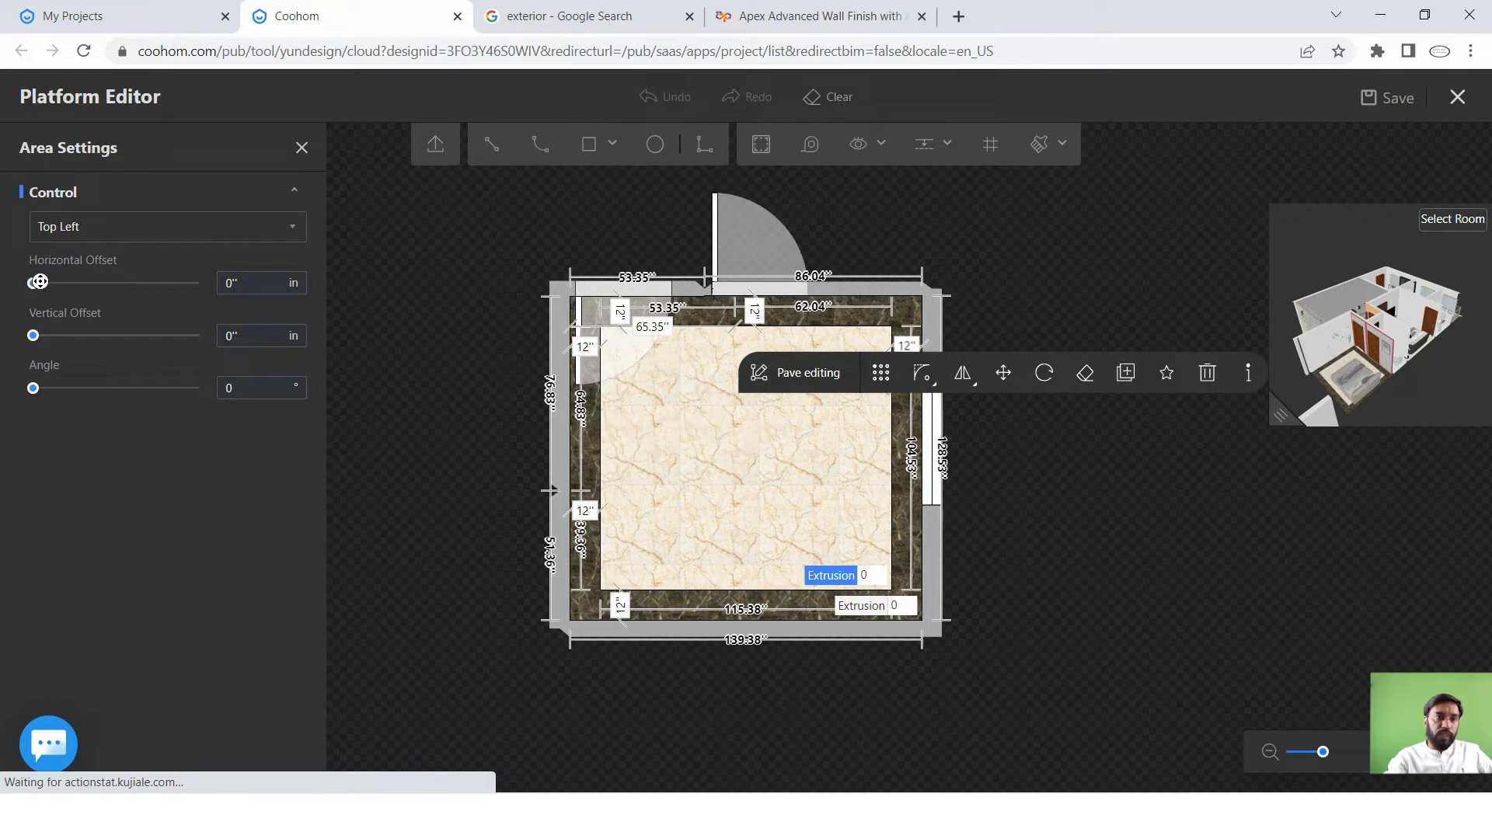
mouse_move(34, 283)
mouse_down()
mouse_move(117, 283)
mouse_move(24, 298)
mouse_up()
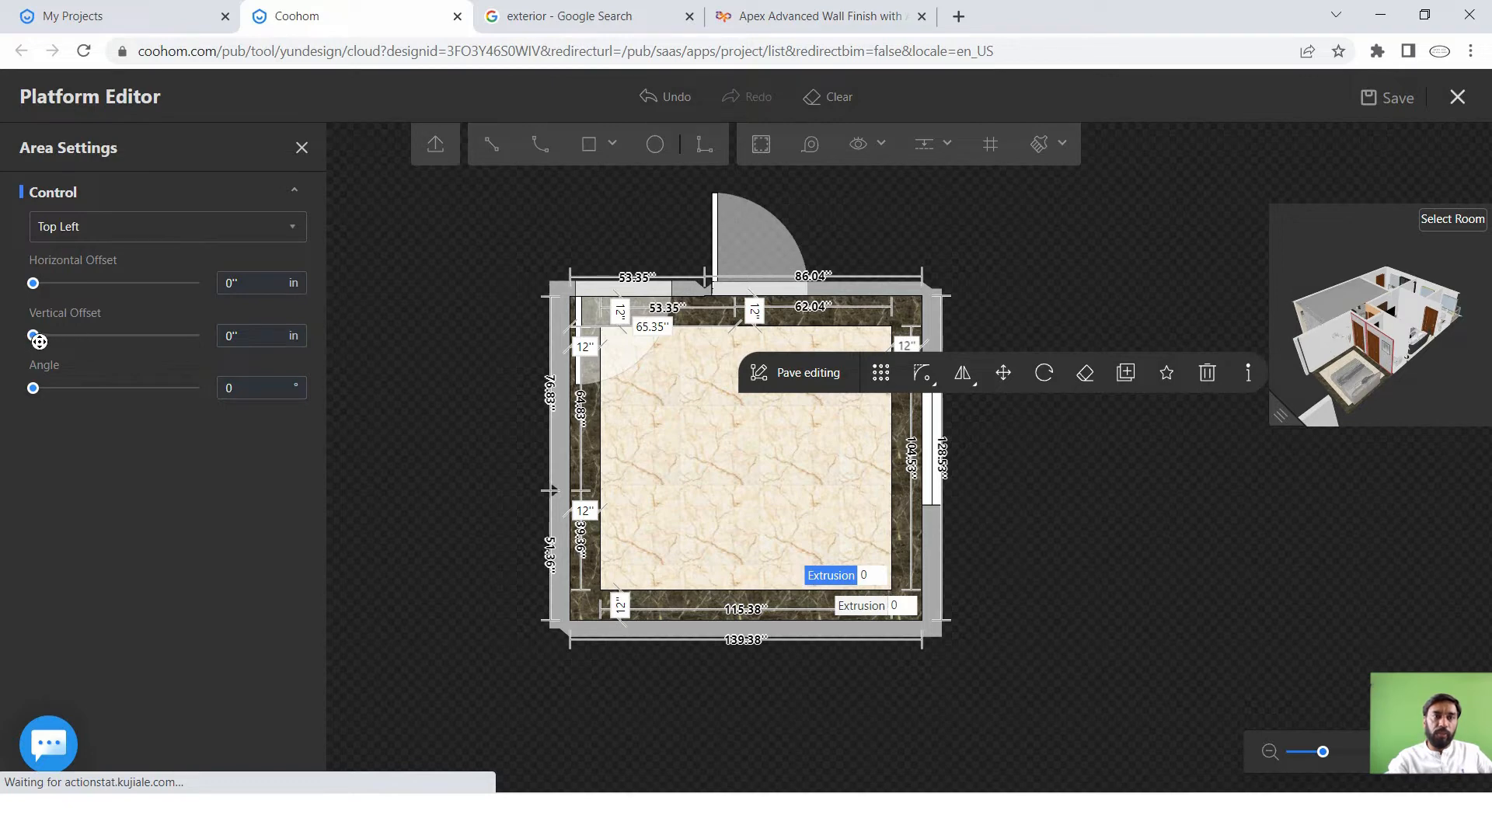
drag(61, 335, 1, 334)
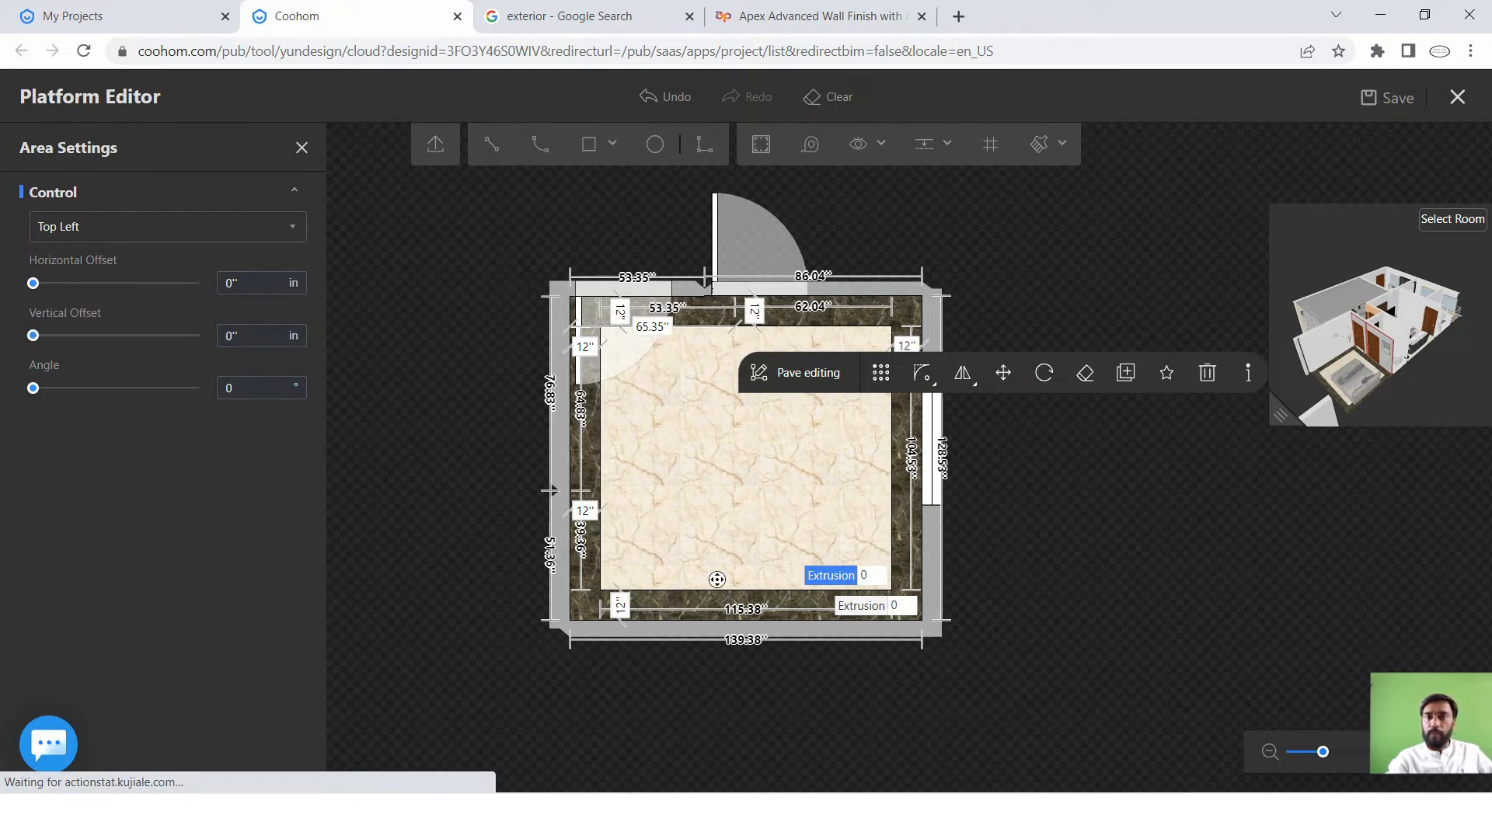
click(1065, 252)
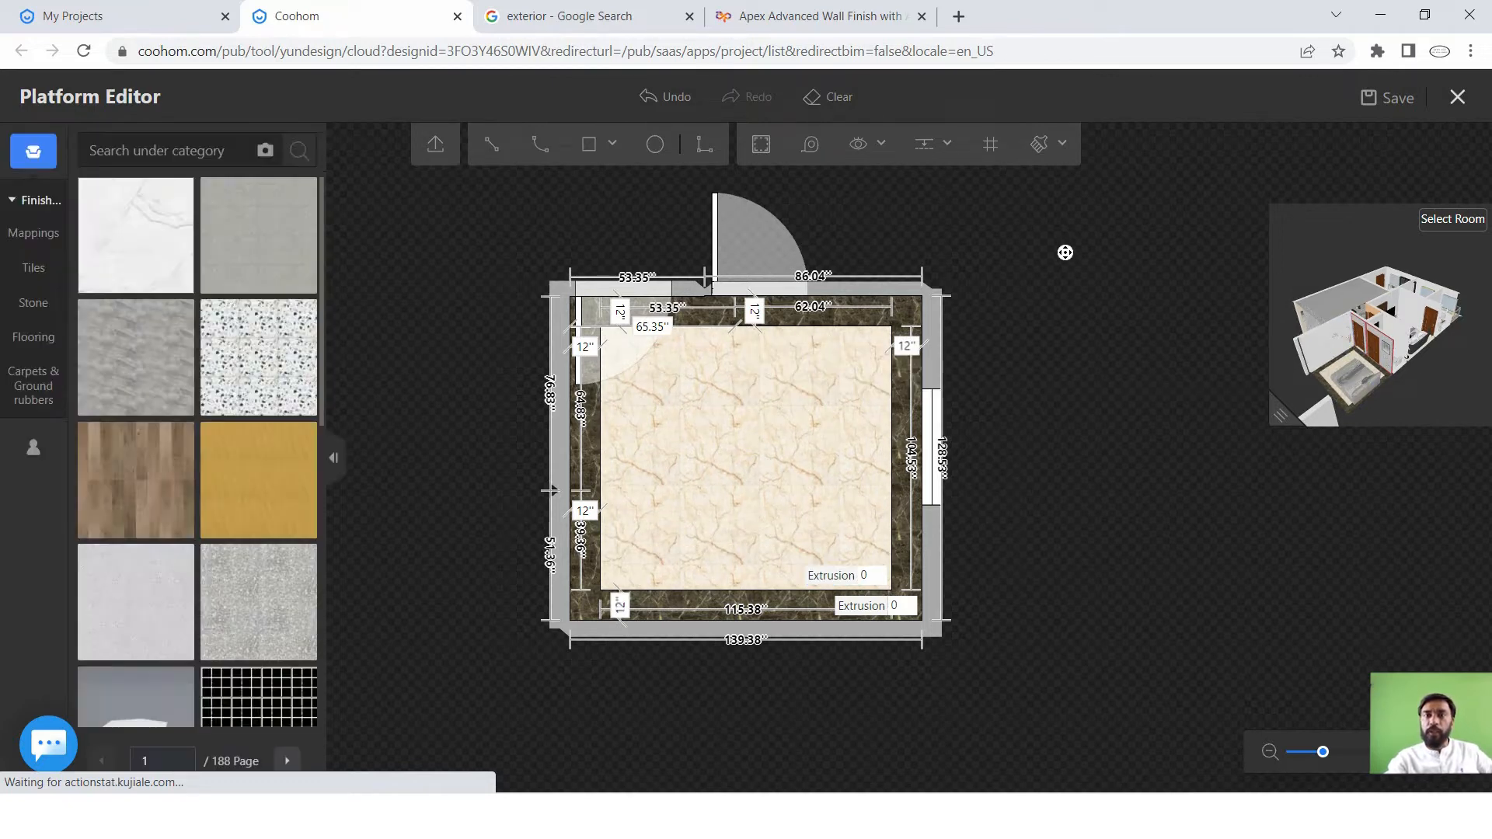
click(782, 431)
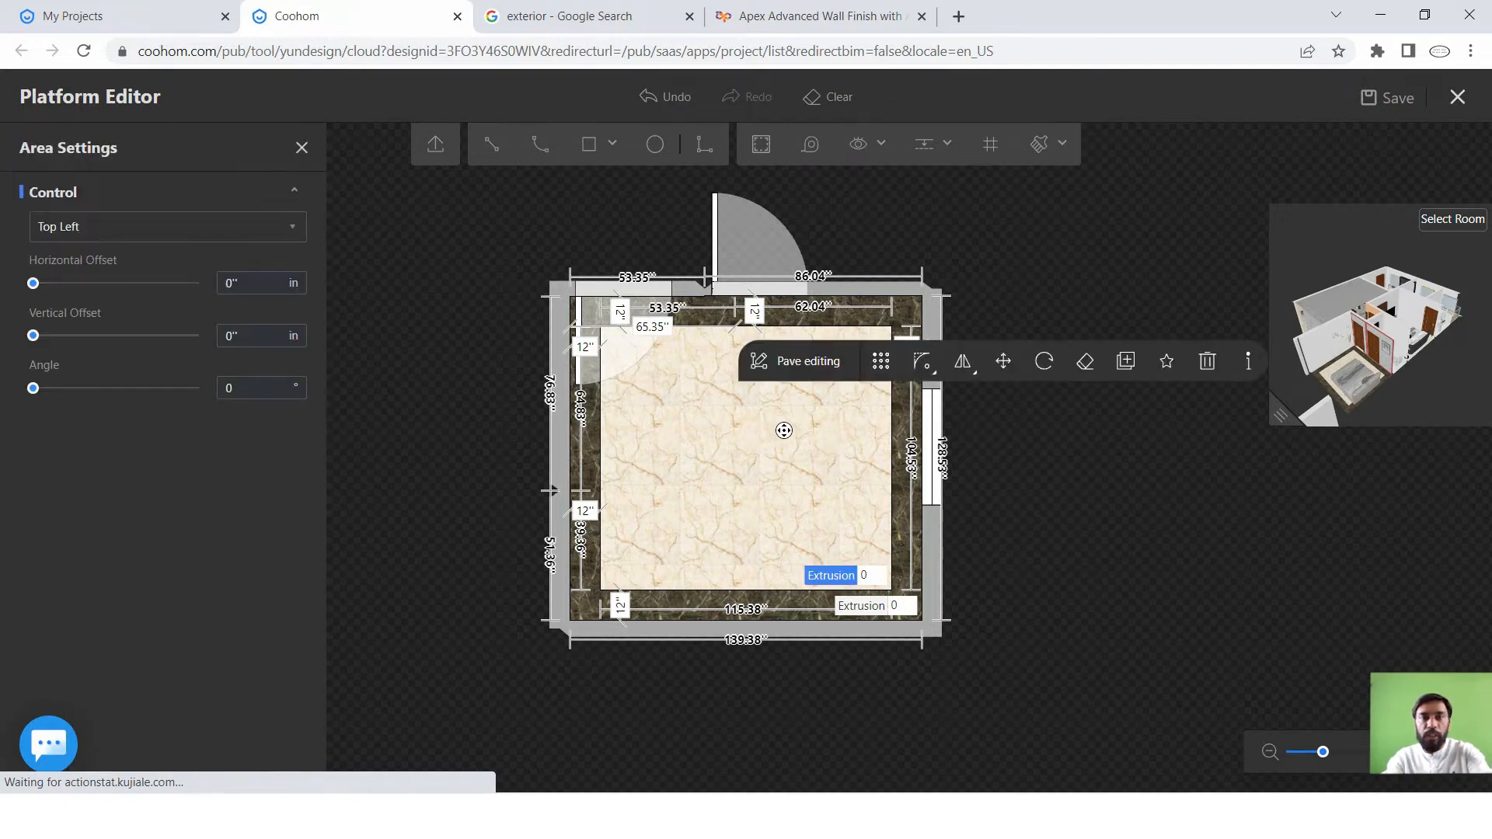
scroll(791, 426, up, 2)
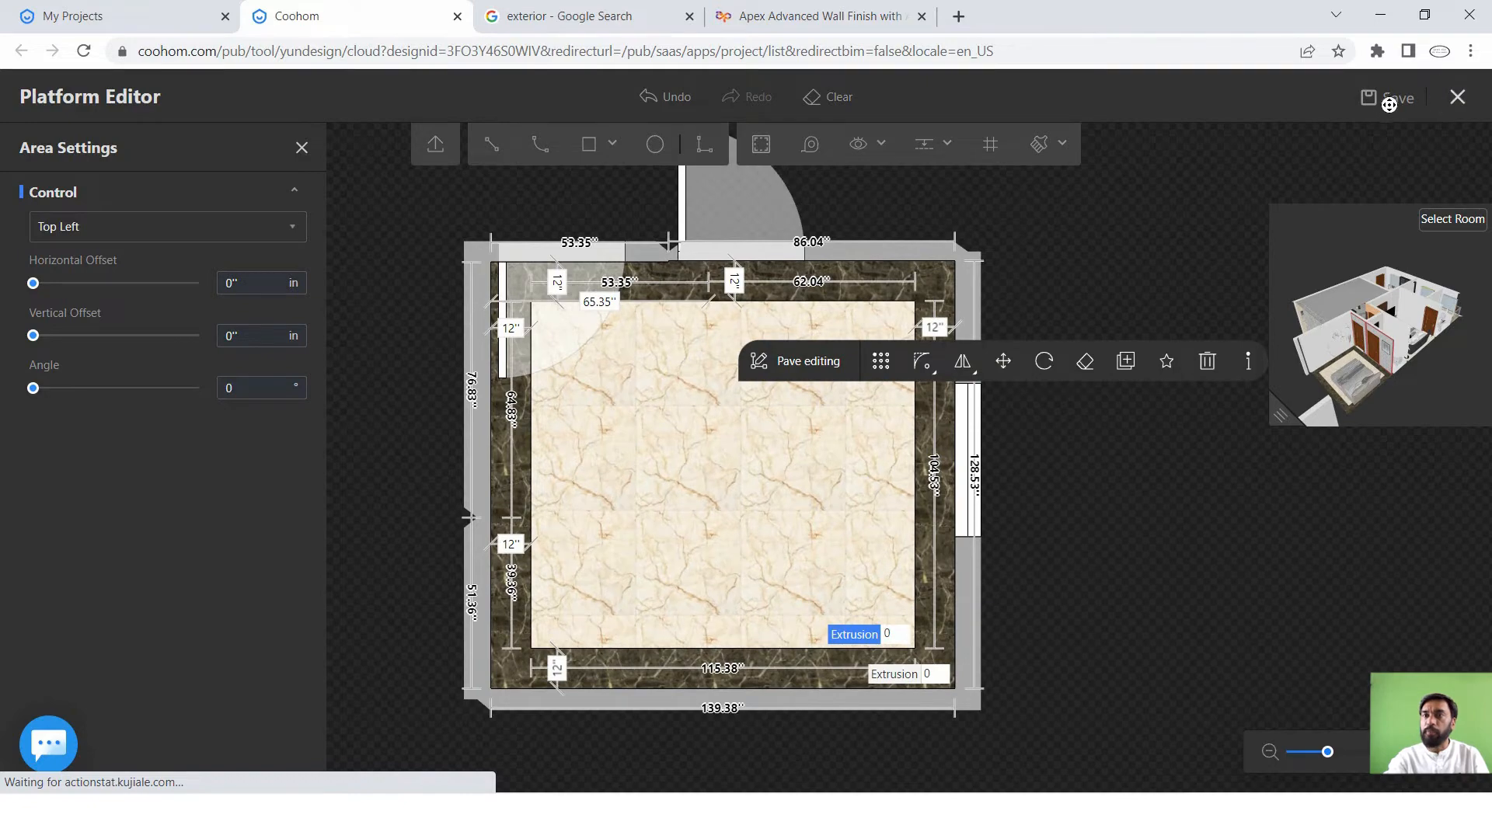
click(1471, 101)
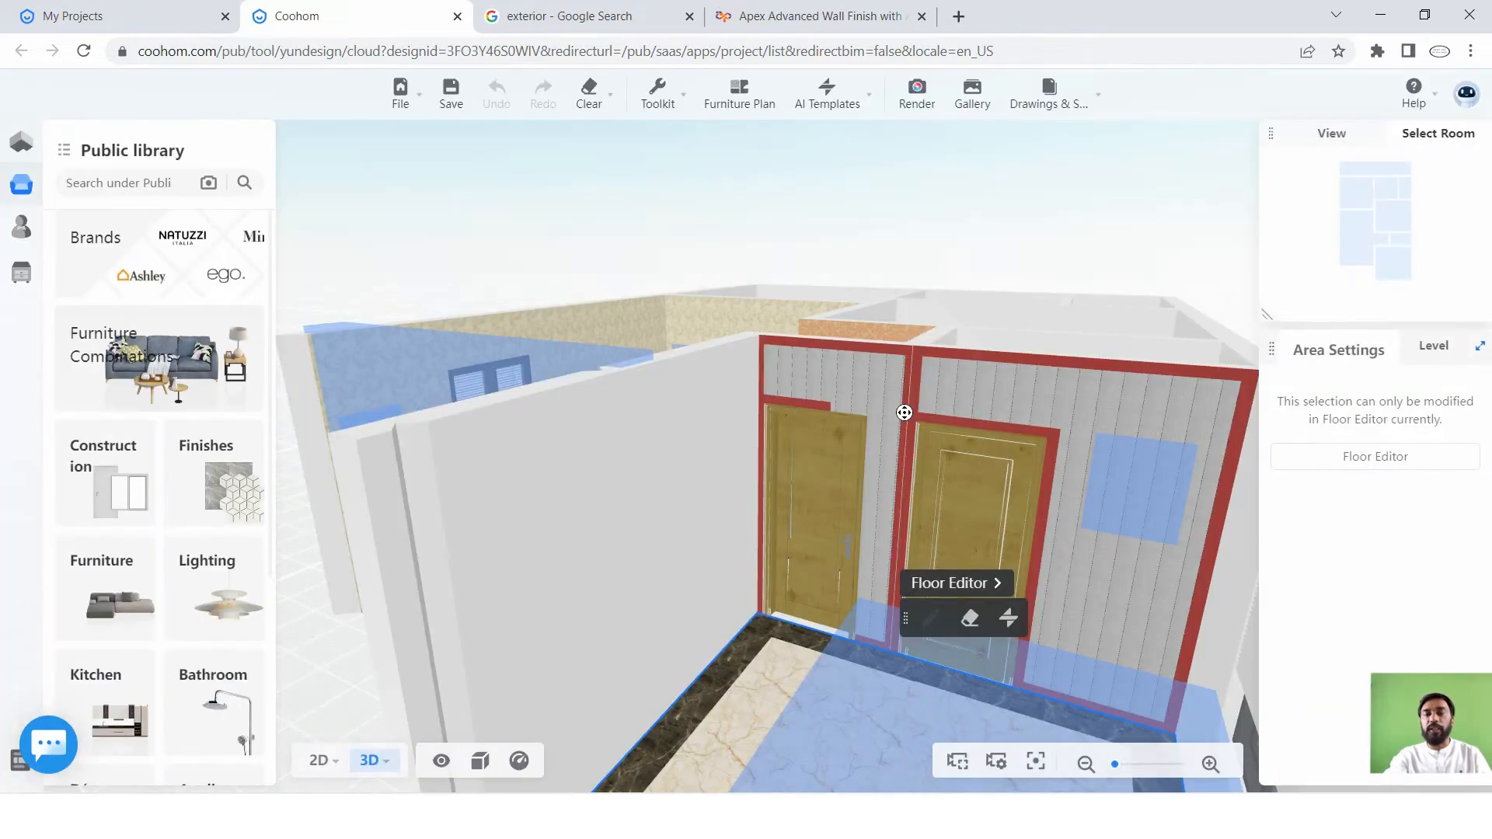
Examine the bedroom's paneled door walls and bordered marble floor in the 3D view.
scroll(684, 468, up, 5)
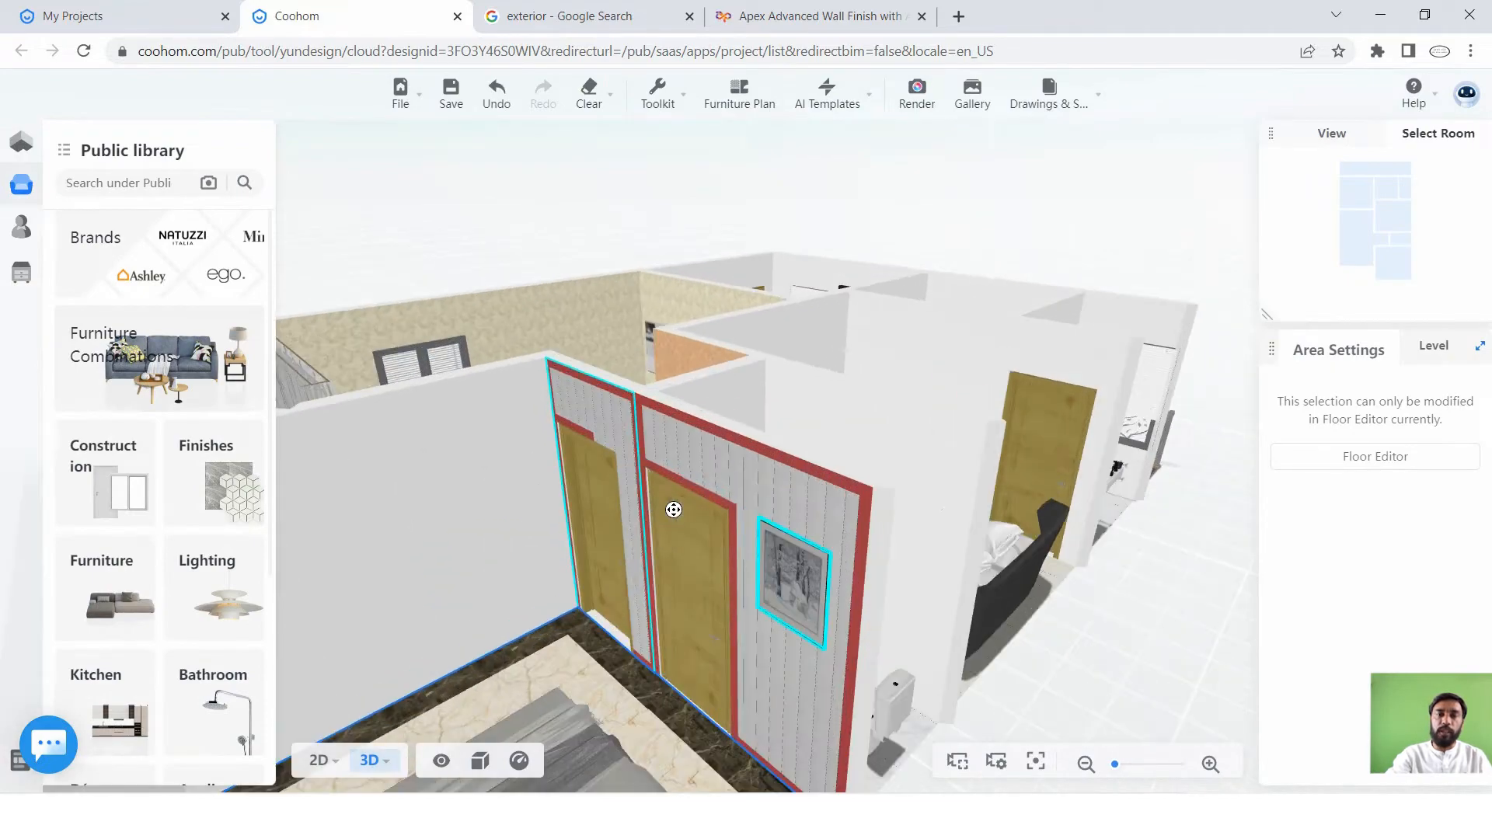
drag(580, 621, 676, 607)
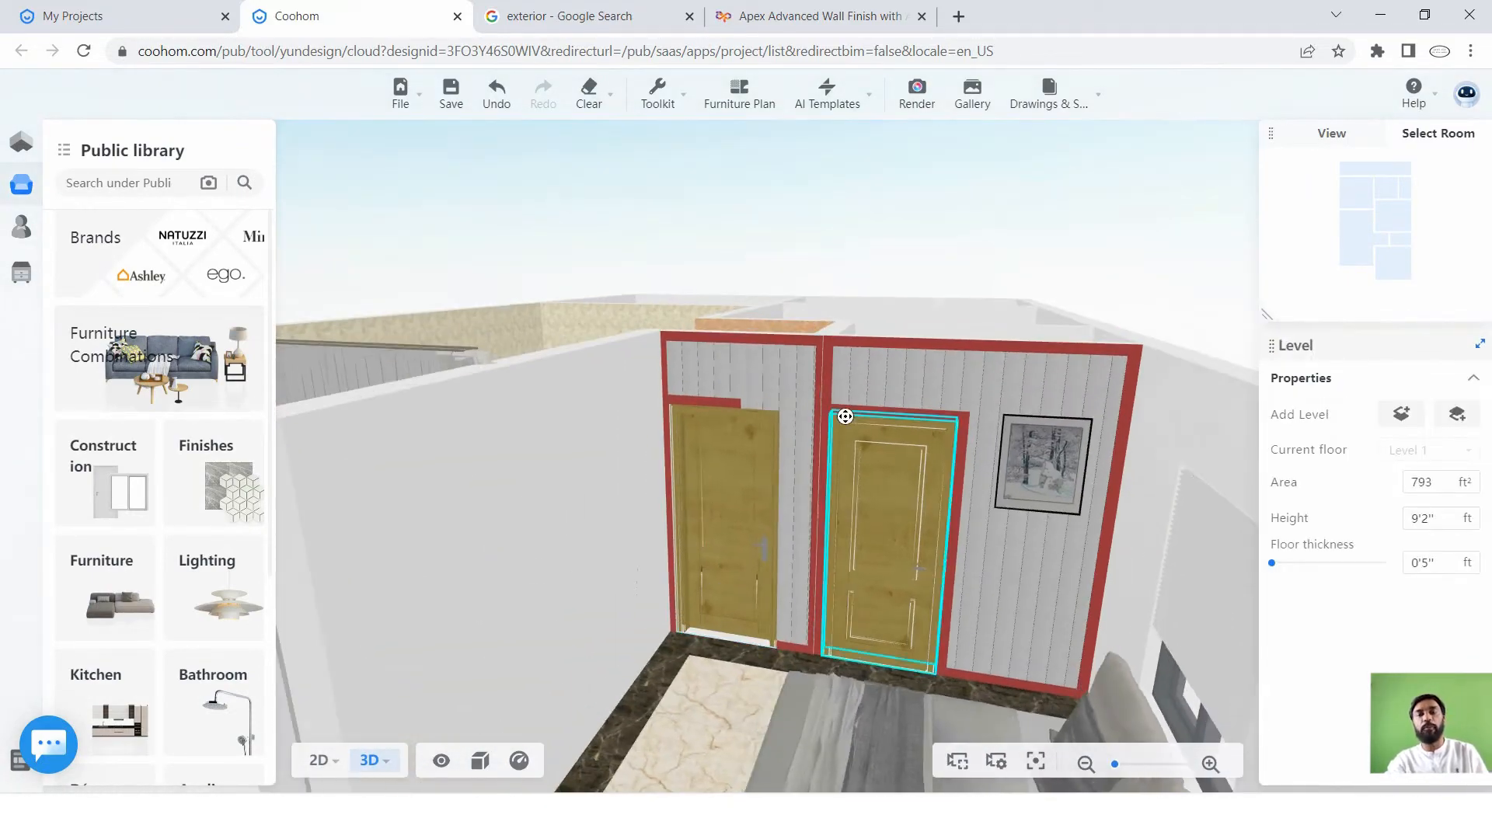
scroll(846, 417, down, 3)
scroll(863, 425, up, 3)
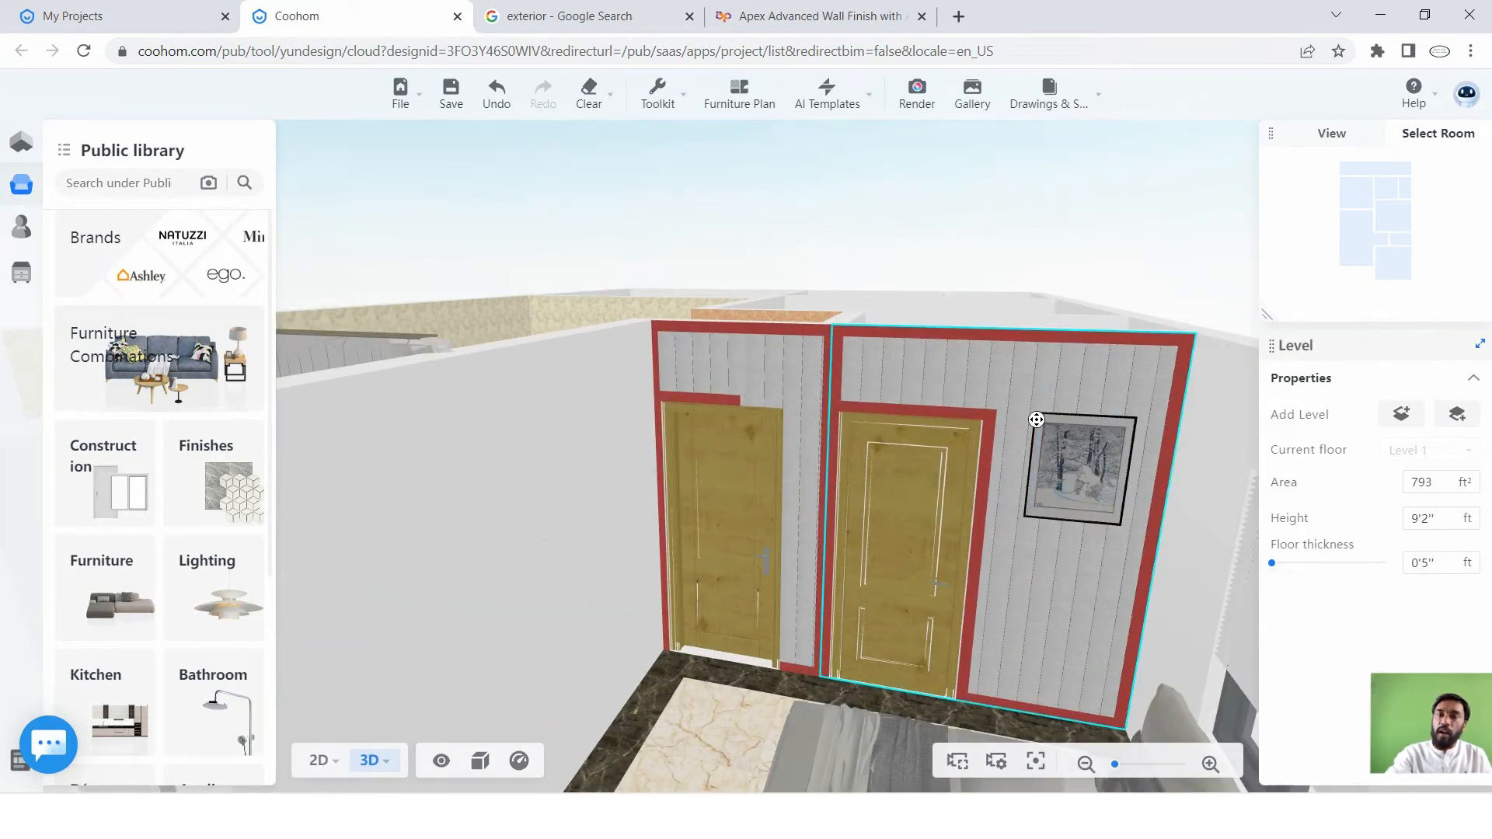
scroll(926, 360, down, 3)
scroll(879, 413, up, 3)
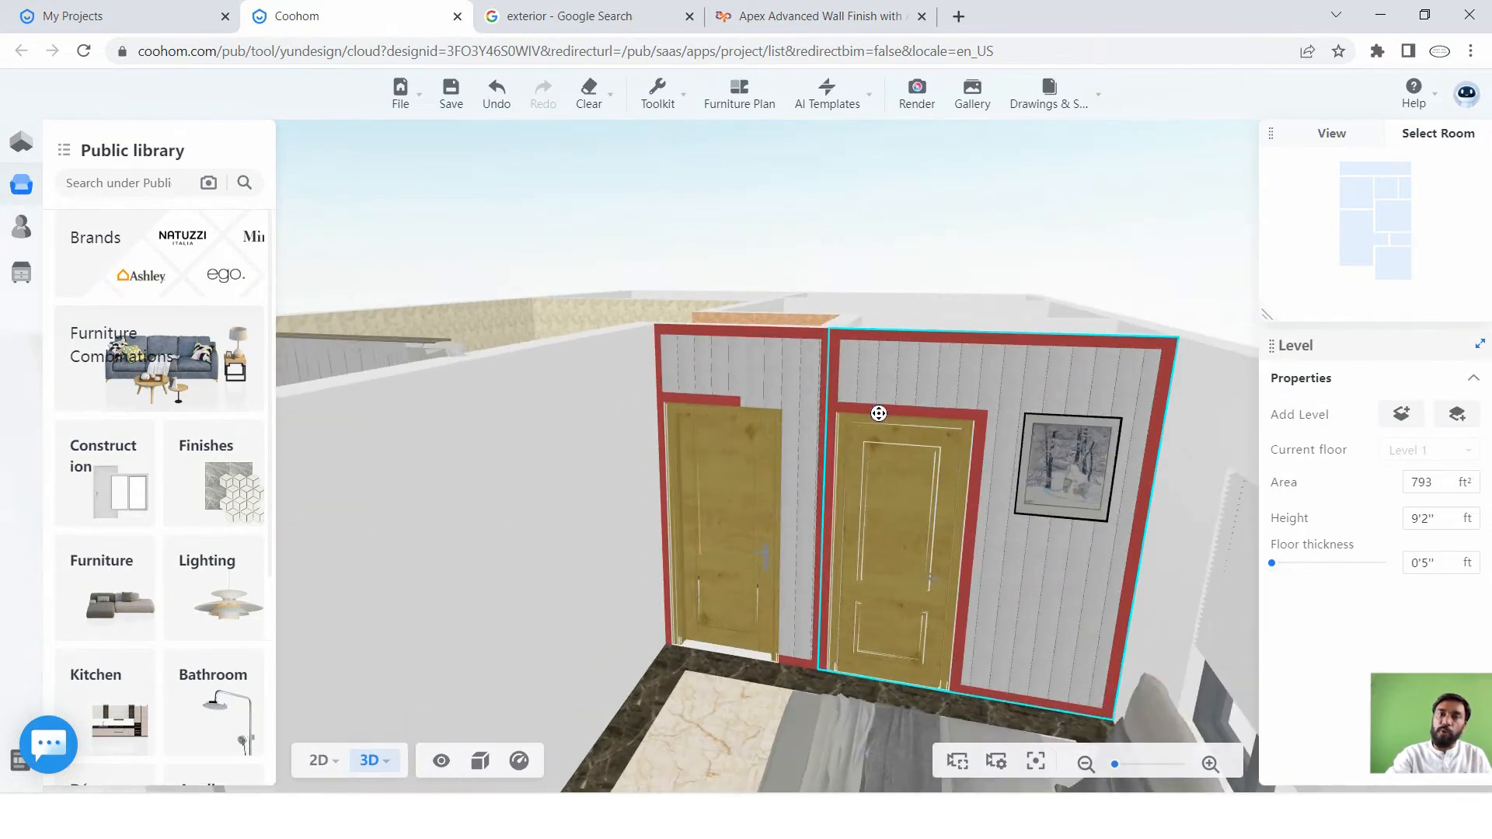
scroll(770, 447, down, 5)
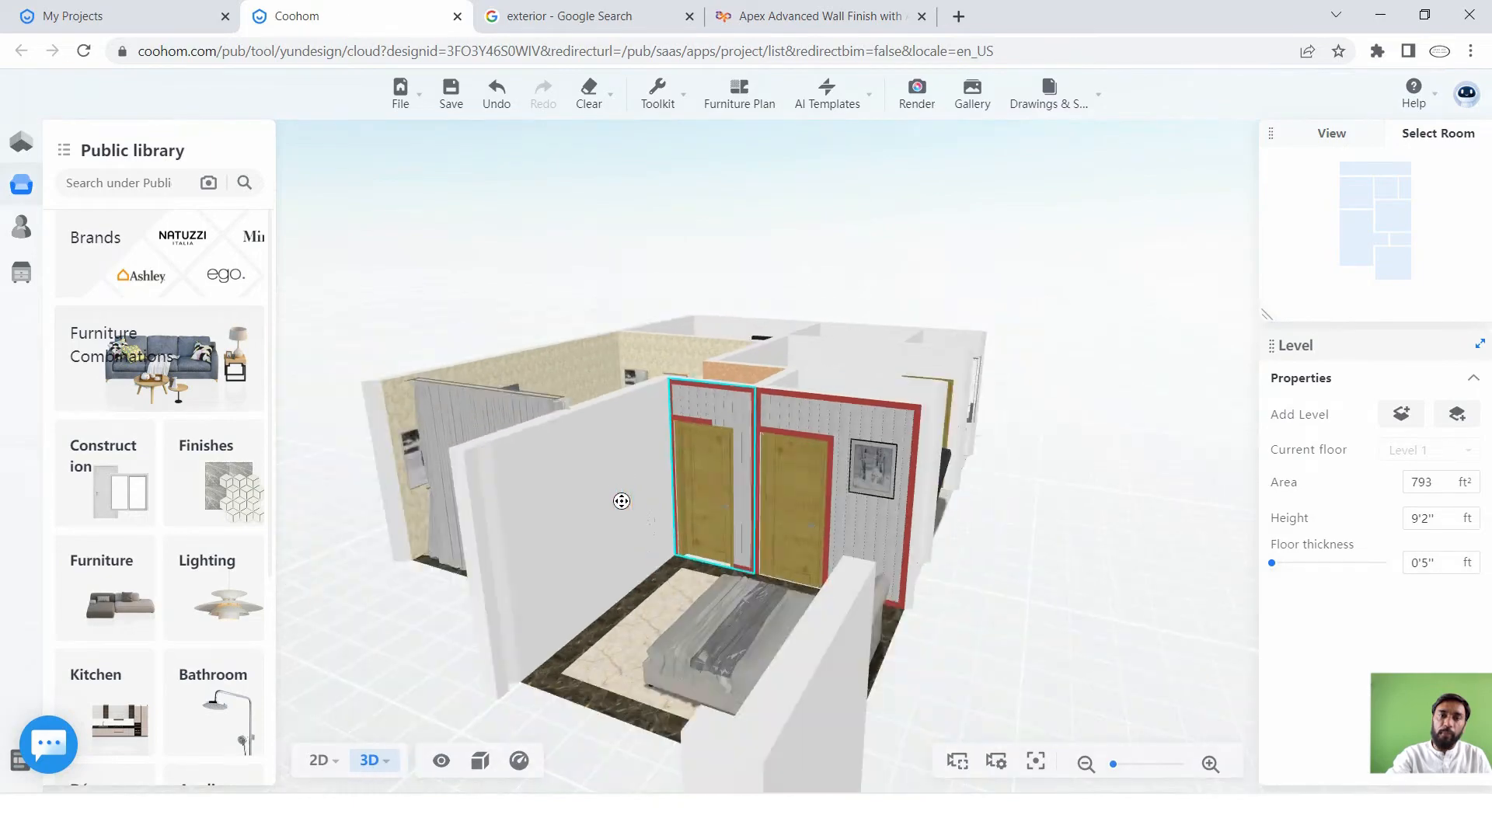
Go to the bedroom with the TV cabinet and select the blank wall between the TV wall and the door.
scroll(605, 548, up, 2)
right_drag(603, 547, 670, 488)
scroll(670, 488, up, 4)
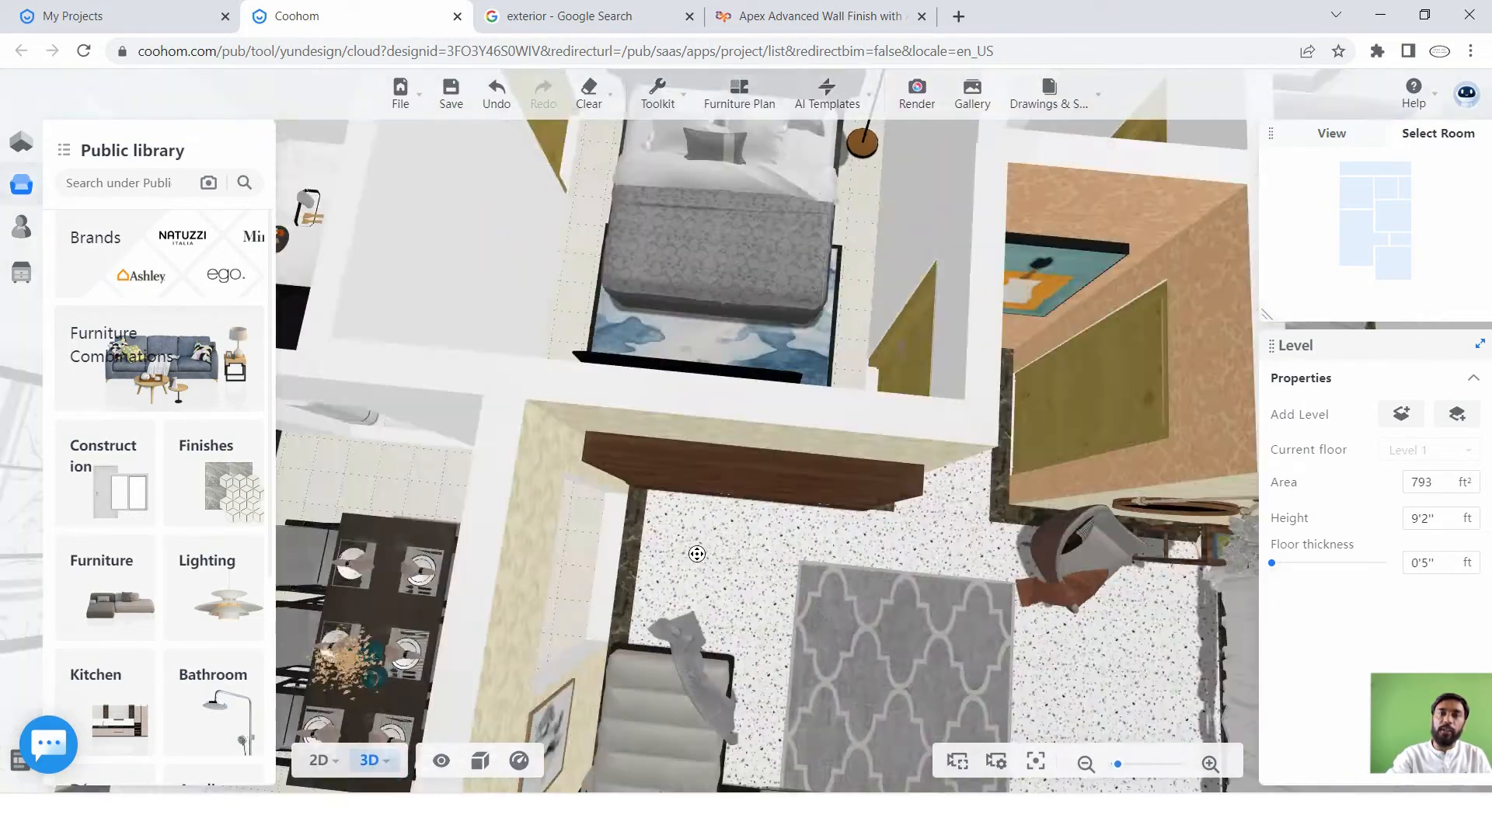
right_drag(697, 553, 493, 527)
scroll(1042, 388, up, 3)
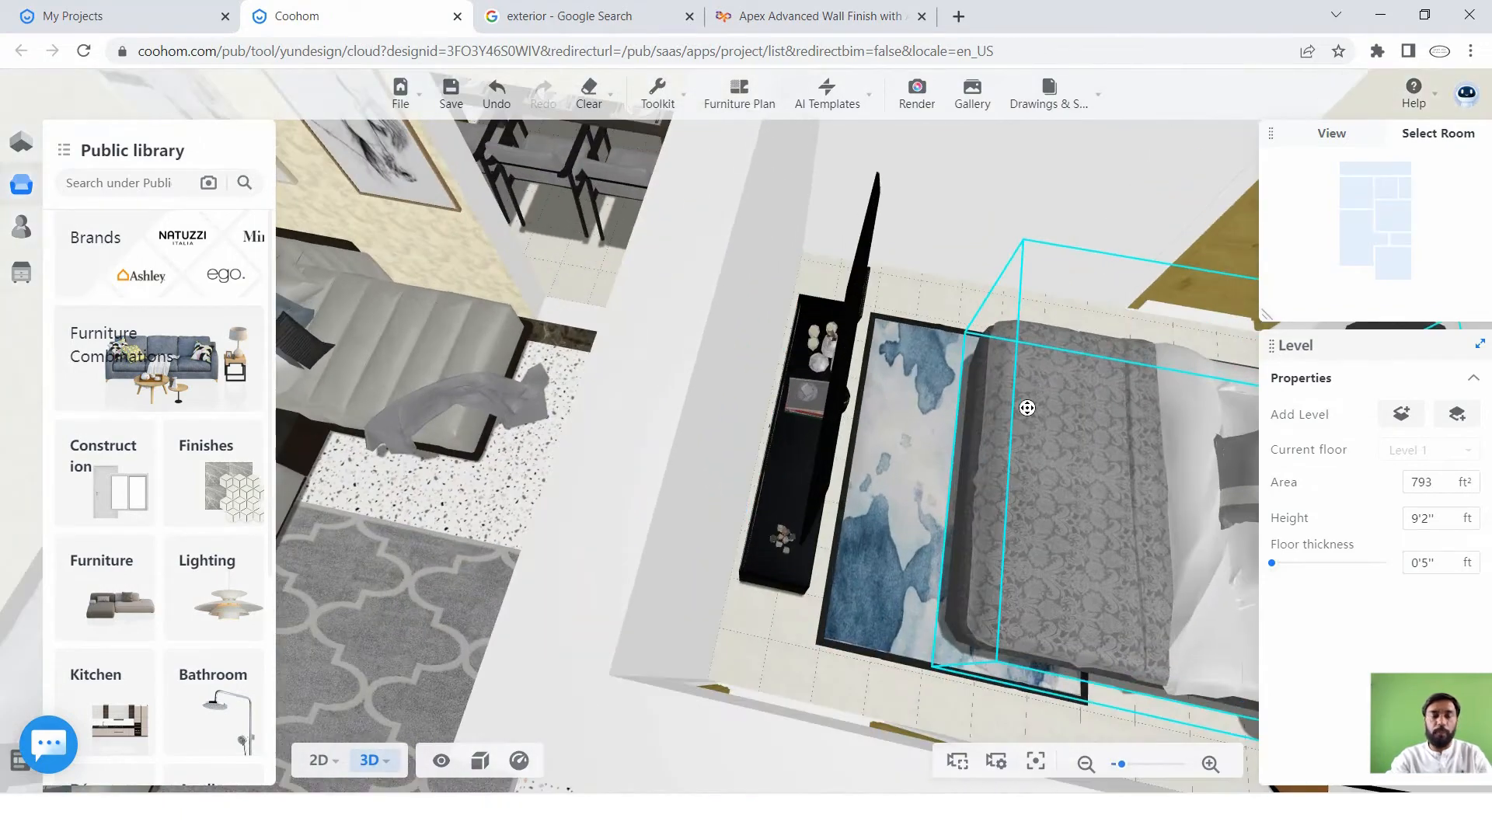
drag(981, 438, 330, 586)
scroll(814, 507, up, 1)
right_drag(800, 488, 699, 460)
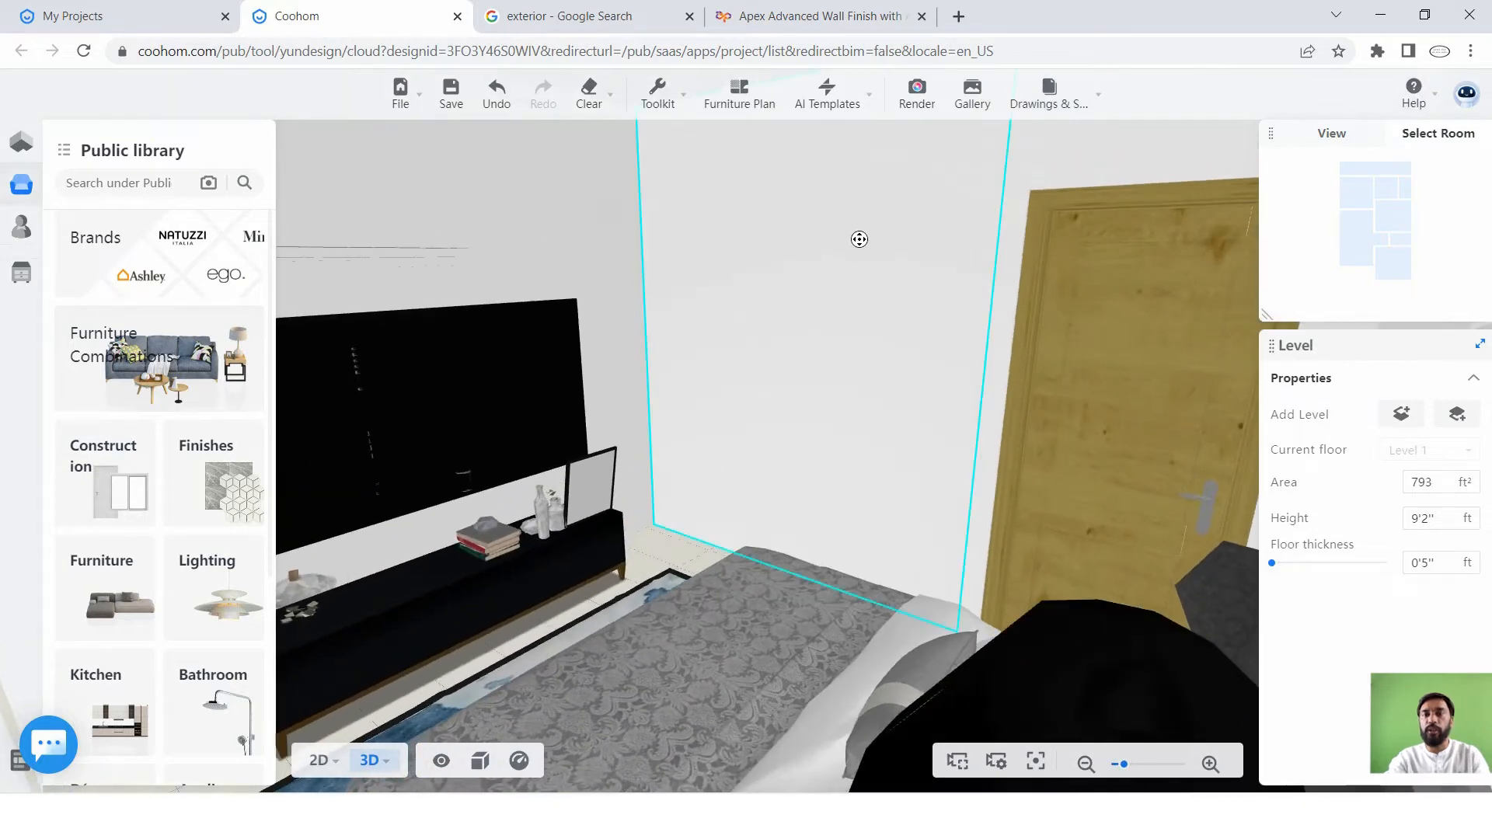
click(872, 244)
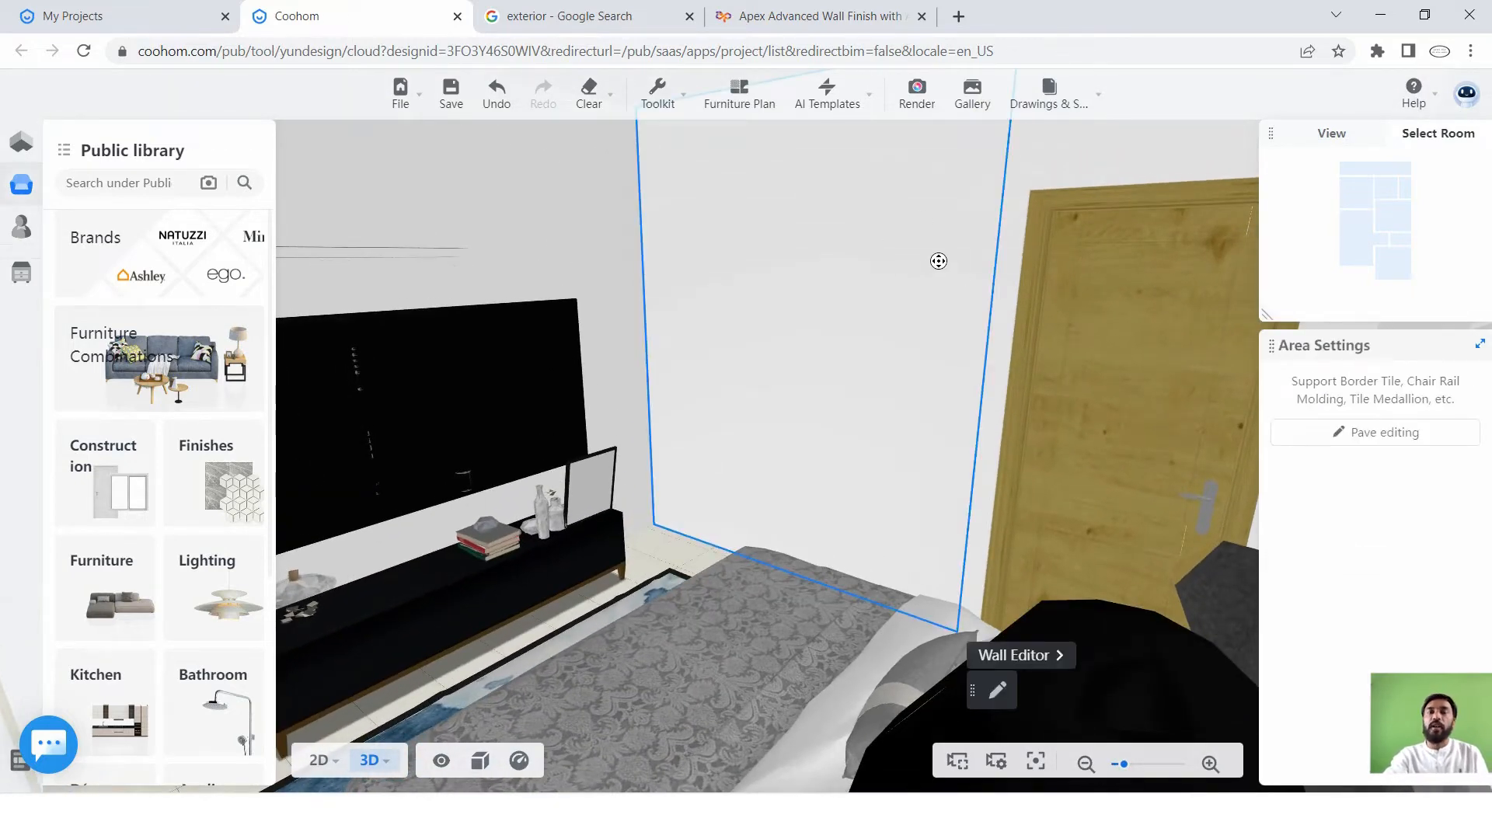
Open the selected blank wall in the wall editor and look through the wall decoration models.
right_drag(806, 271, 823, 332)
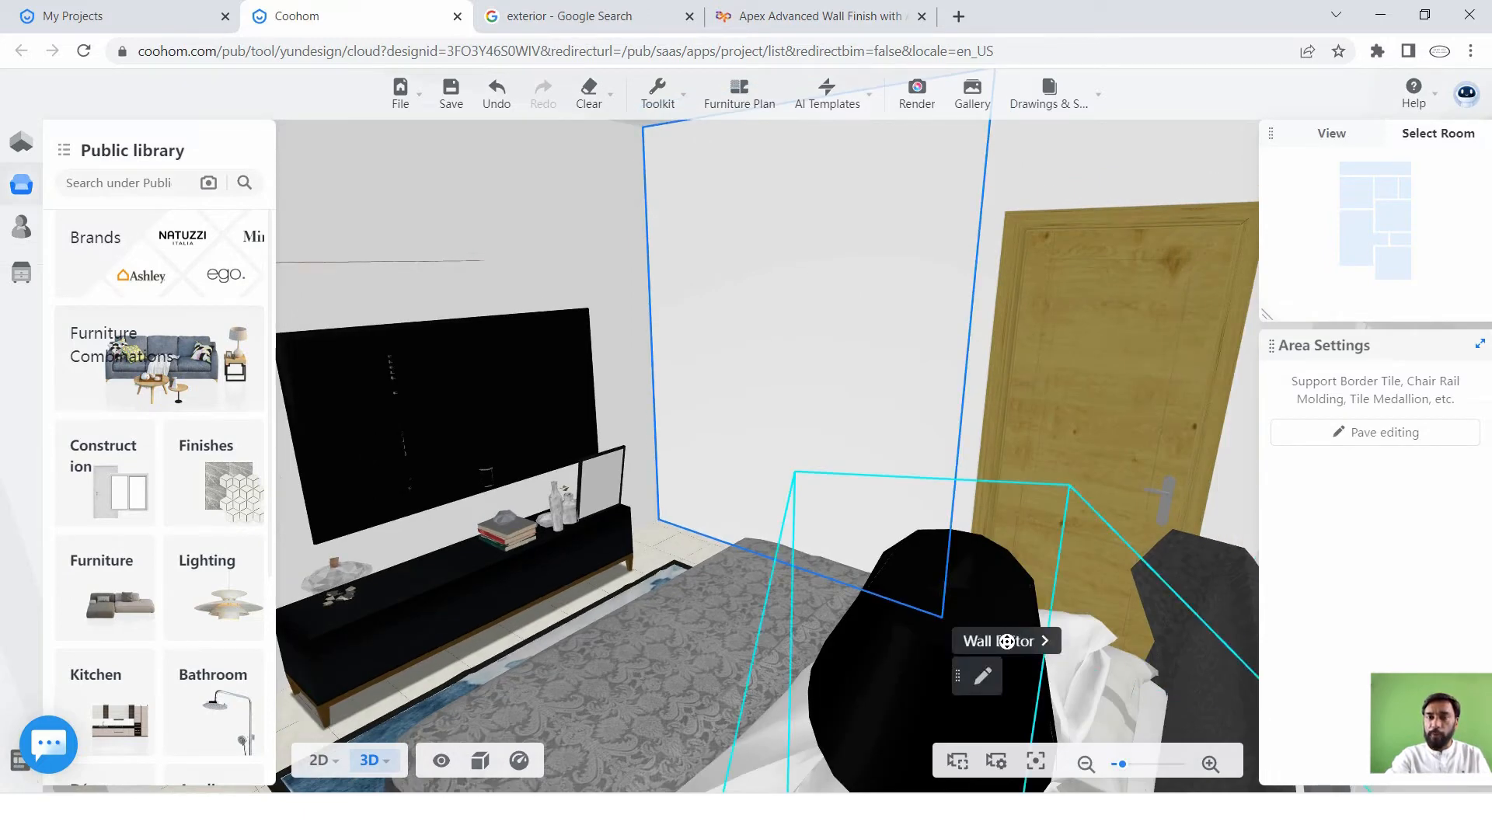
click(1006, 641)
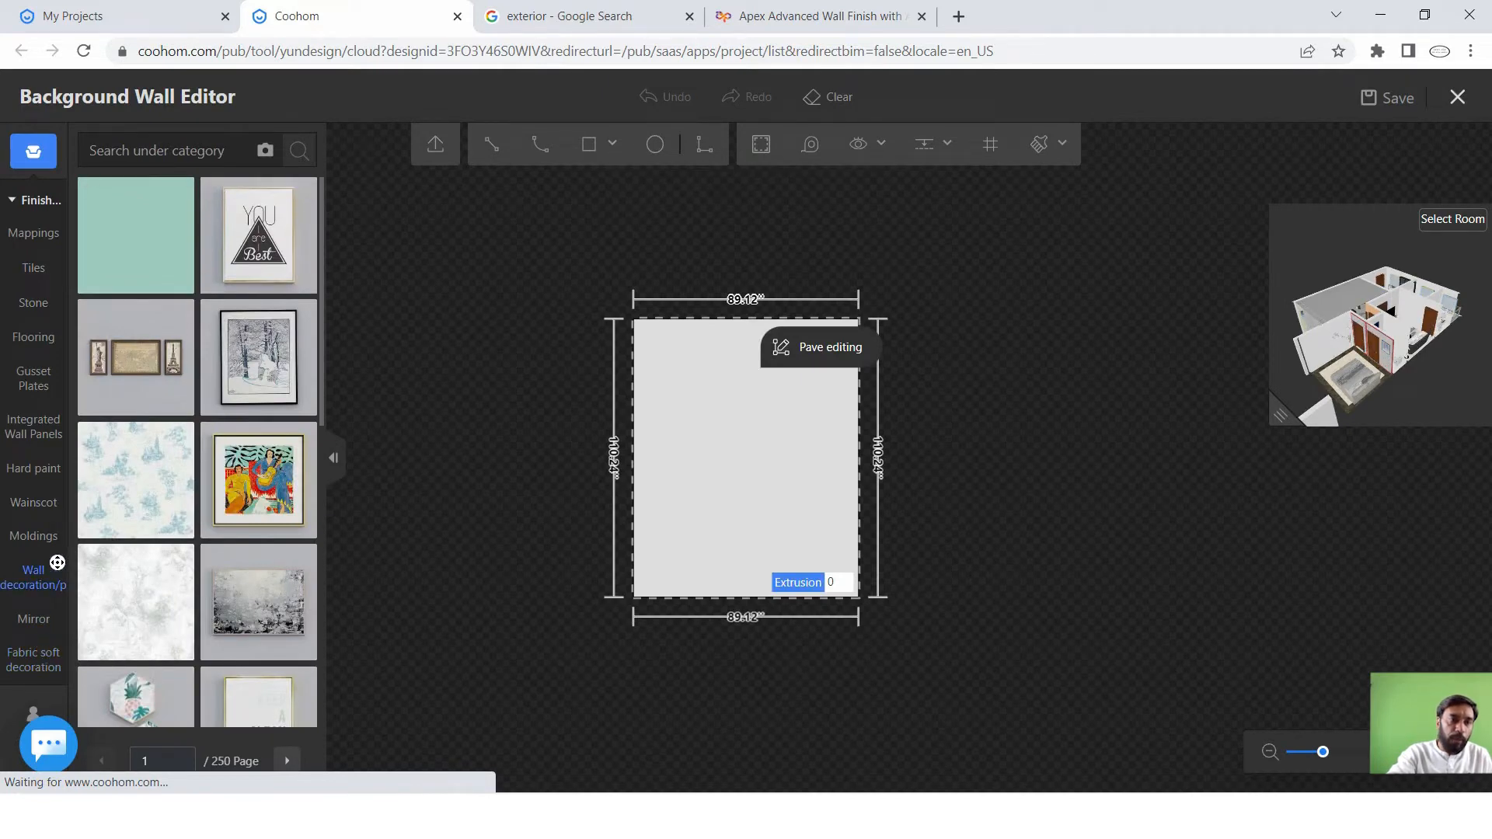
click(20, 583)
scroll(205, 447, down, 4)
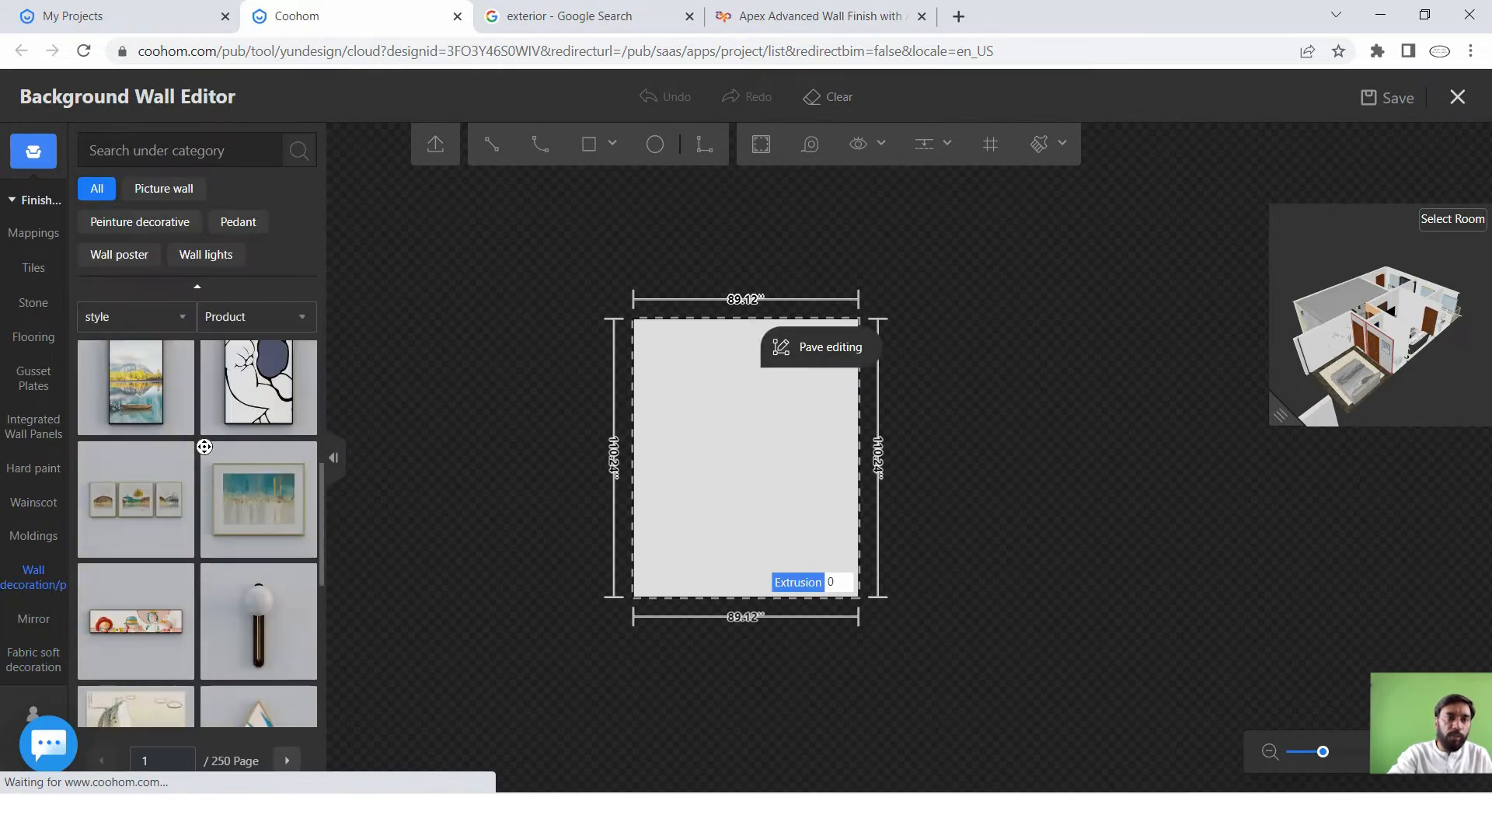
scroll(204, 447, down, 1)
Examine the curtains and blinds in the fabric soft decoration category for the wall.
click(43, 667)
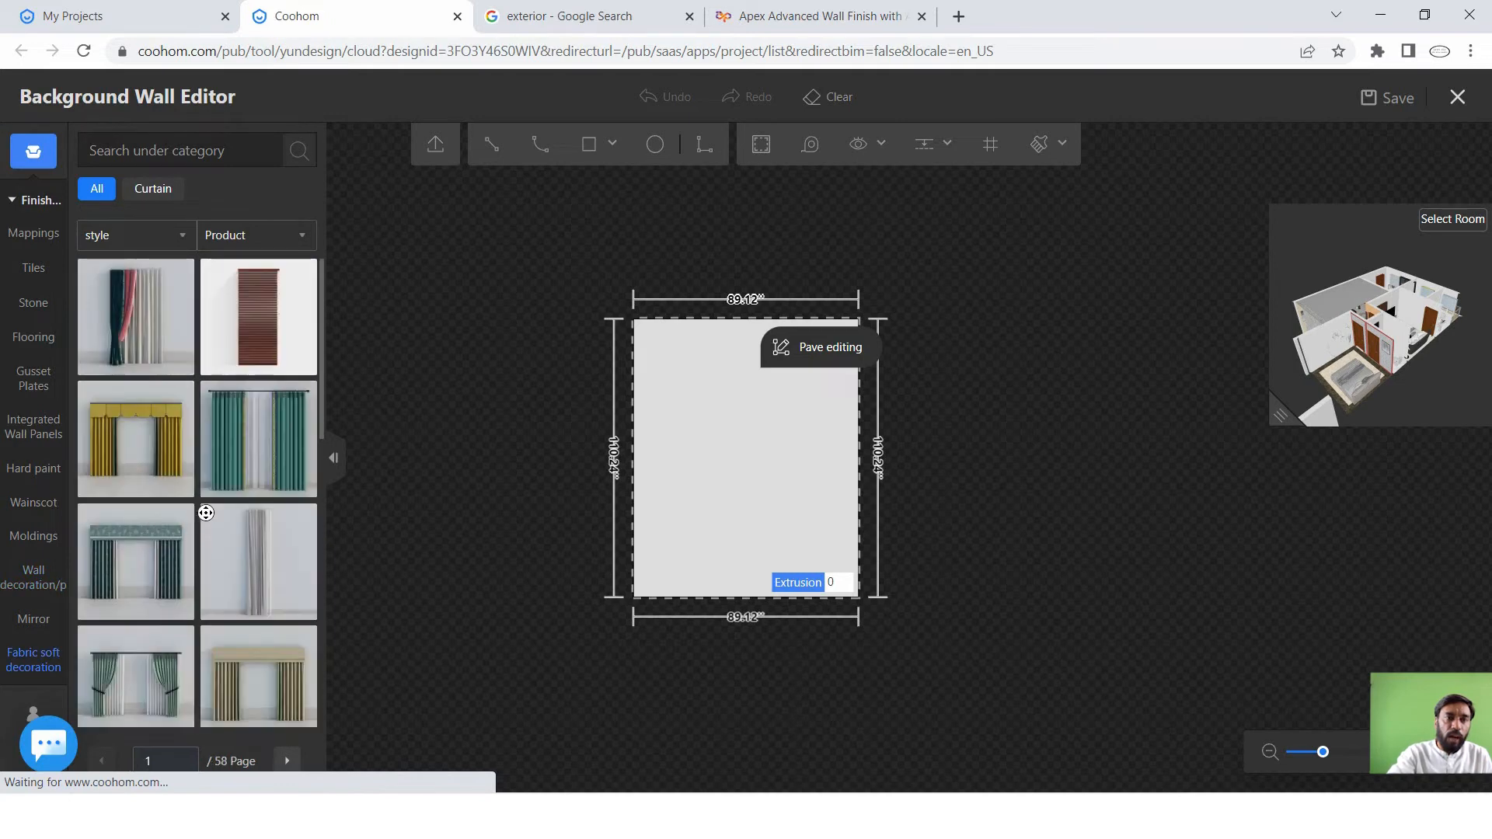
scroll(206, 513, down, 3)
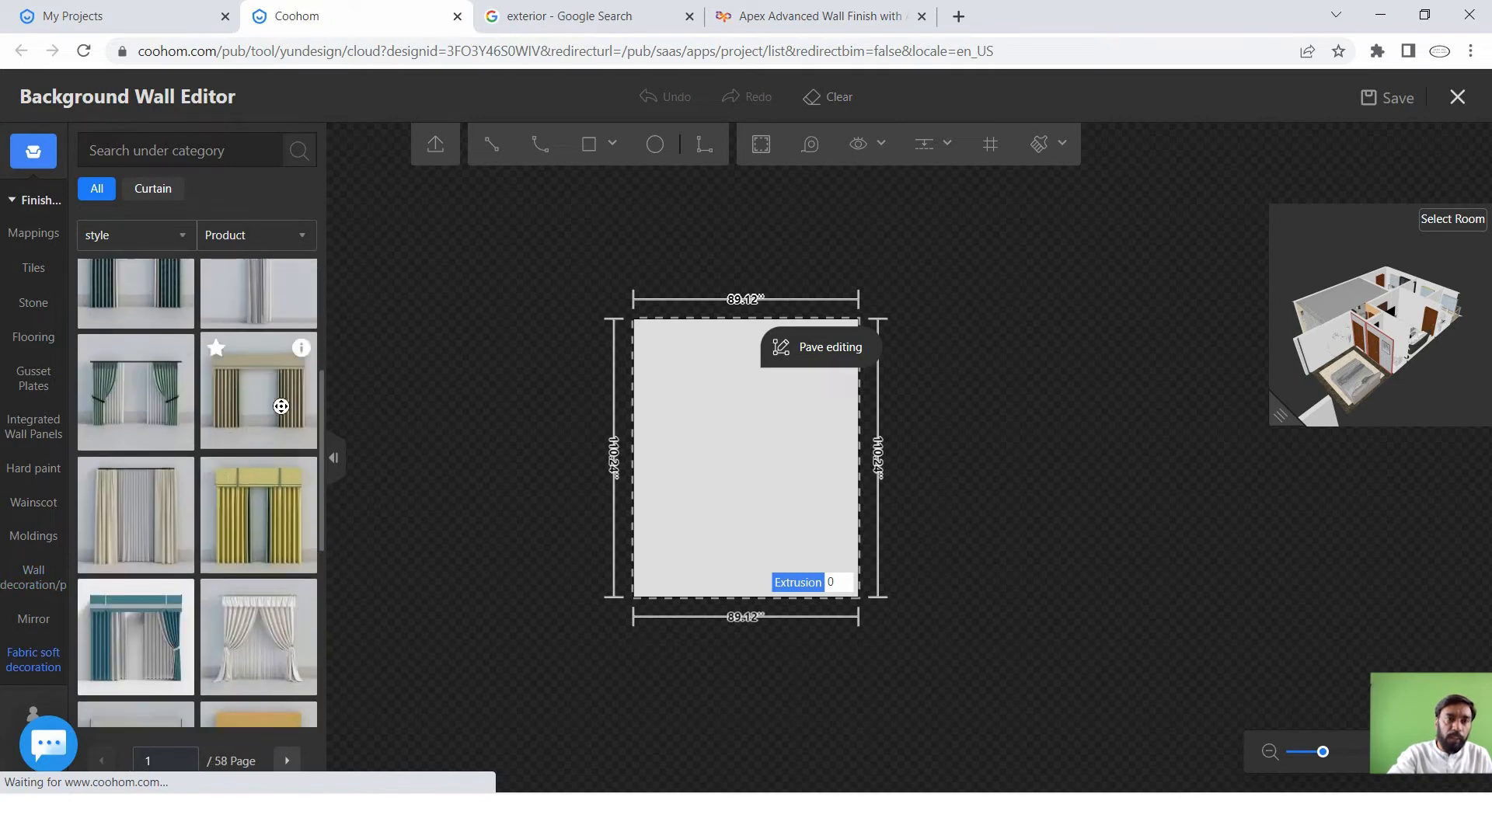
scroll(280, 406, down, 8)
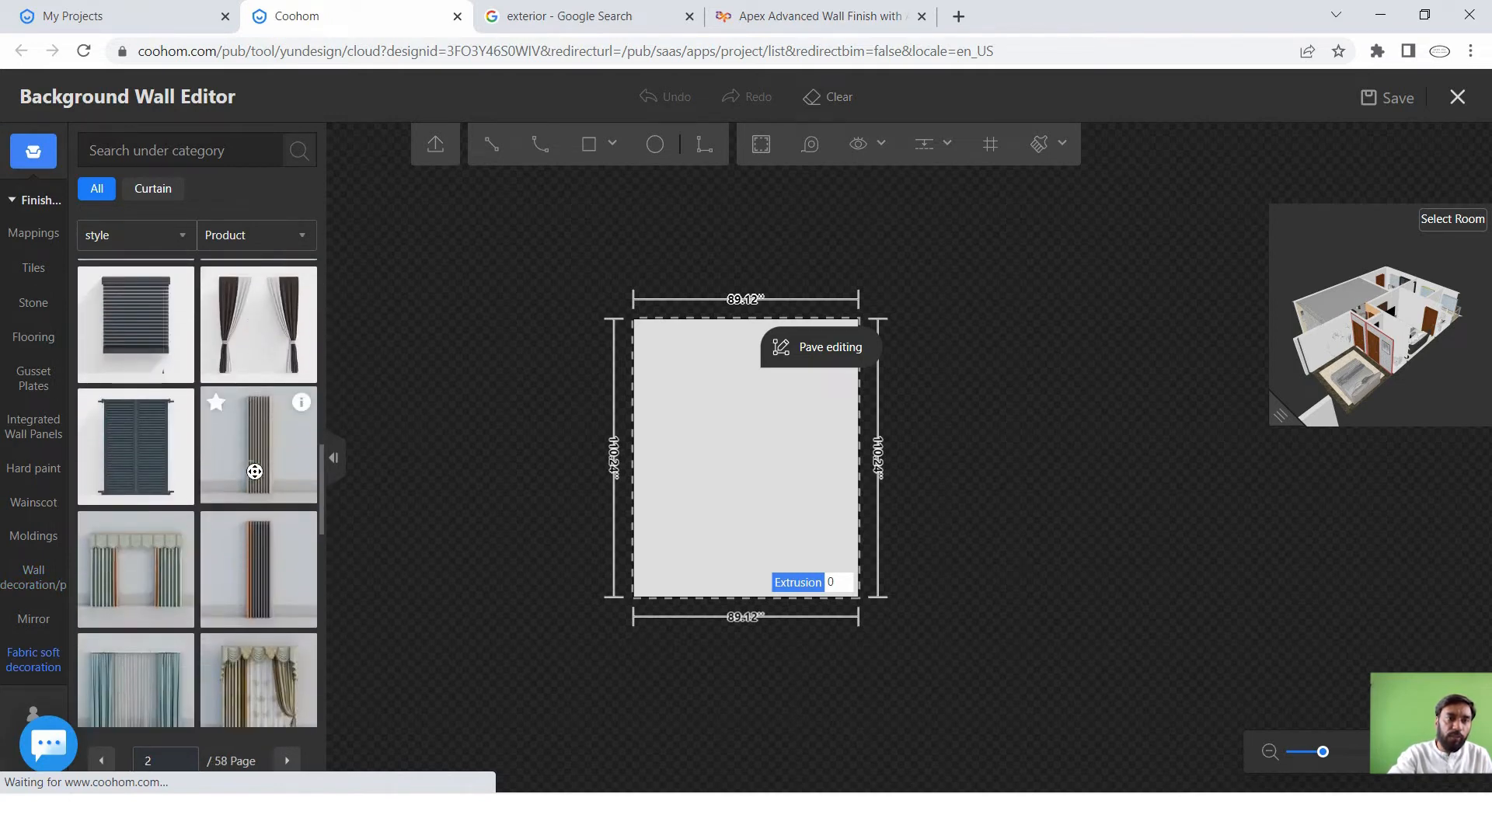
scroll(255, 472, down, 2)
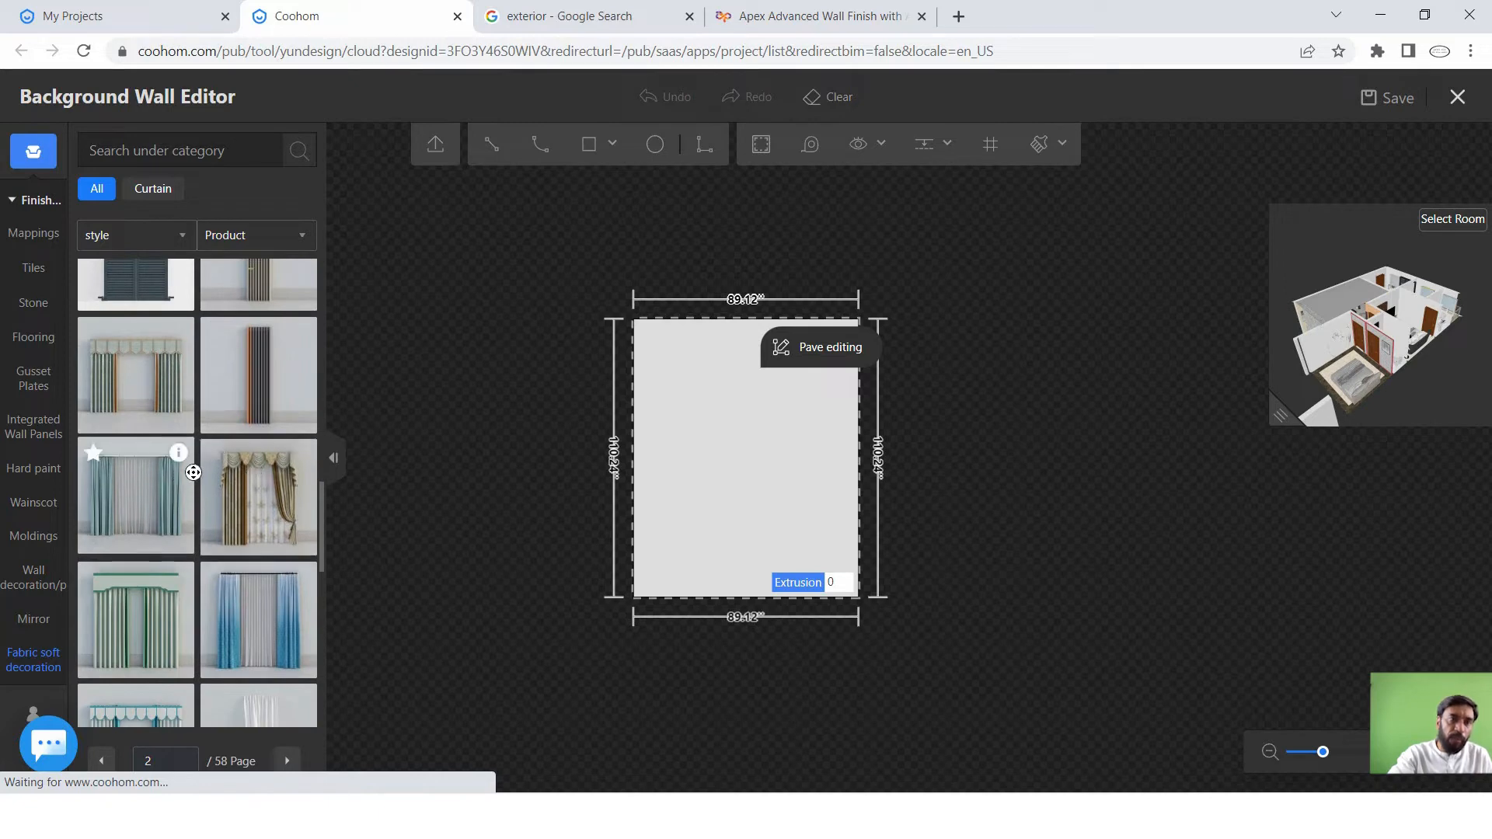
scroll(193, 472, down, 8)
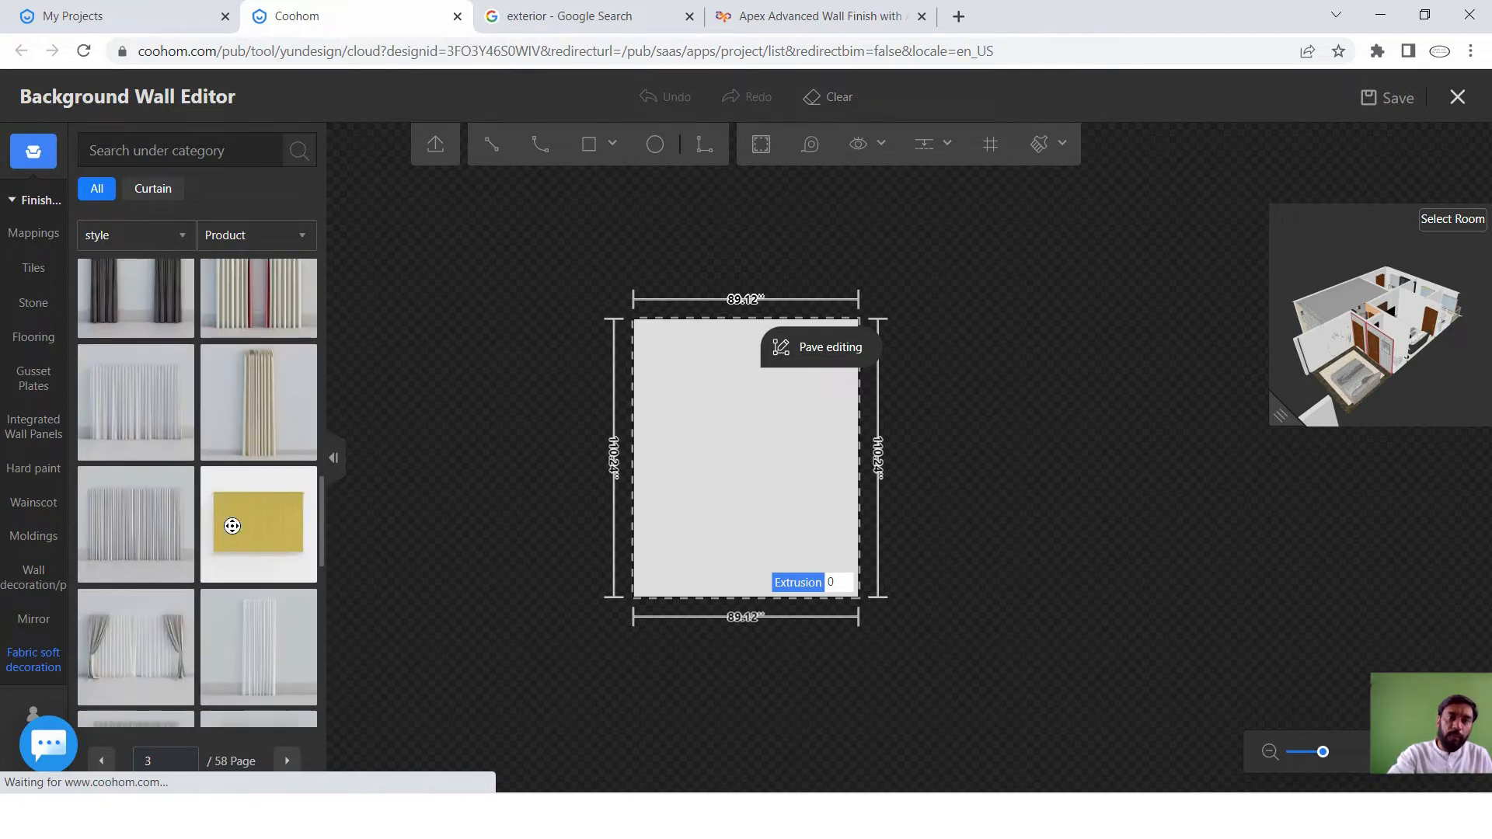
scroll(232, 526, down, 6)
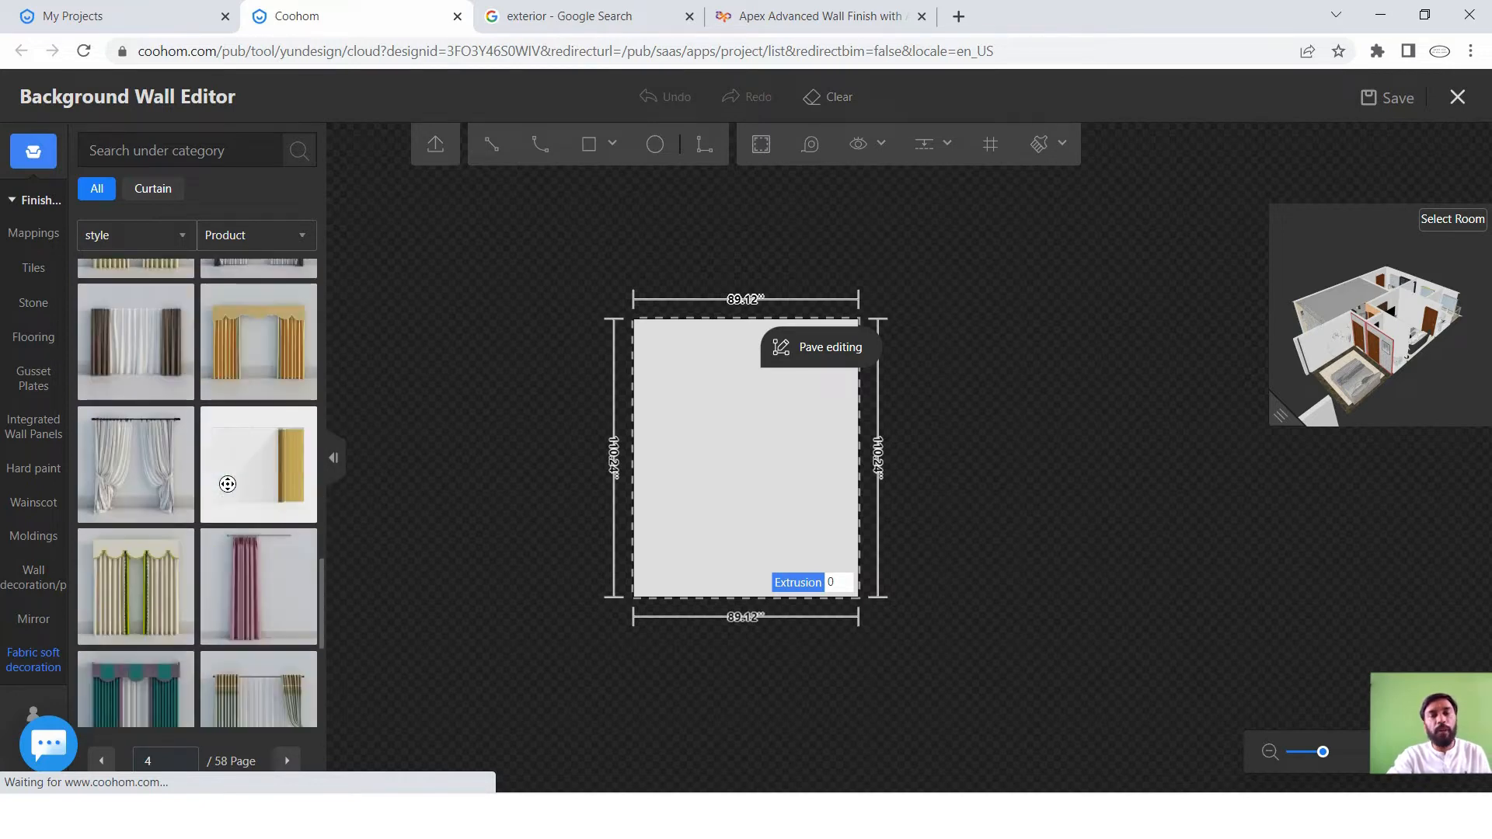
scroll(226, 477, down, 10)
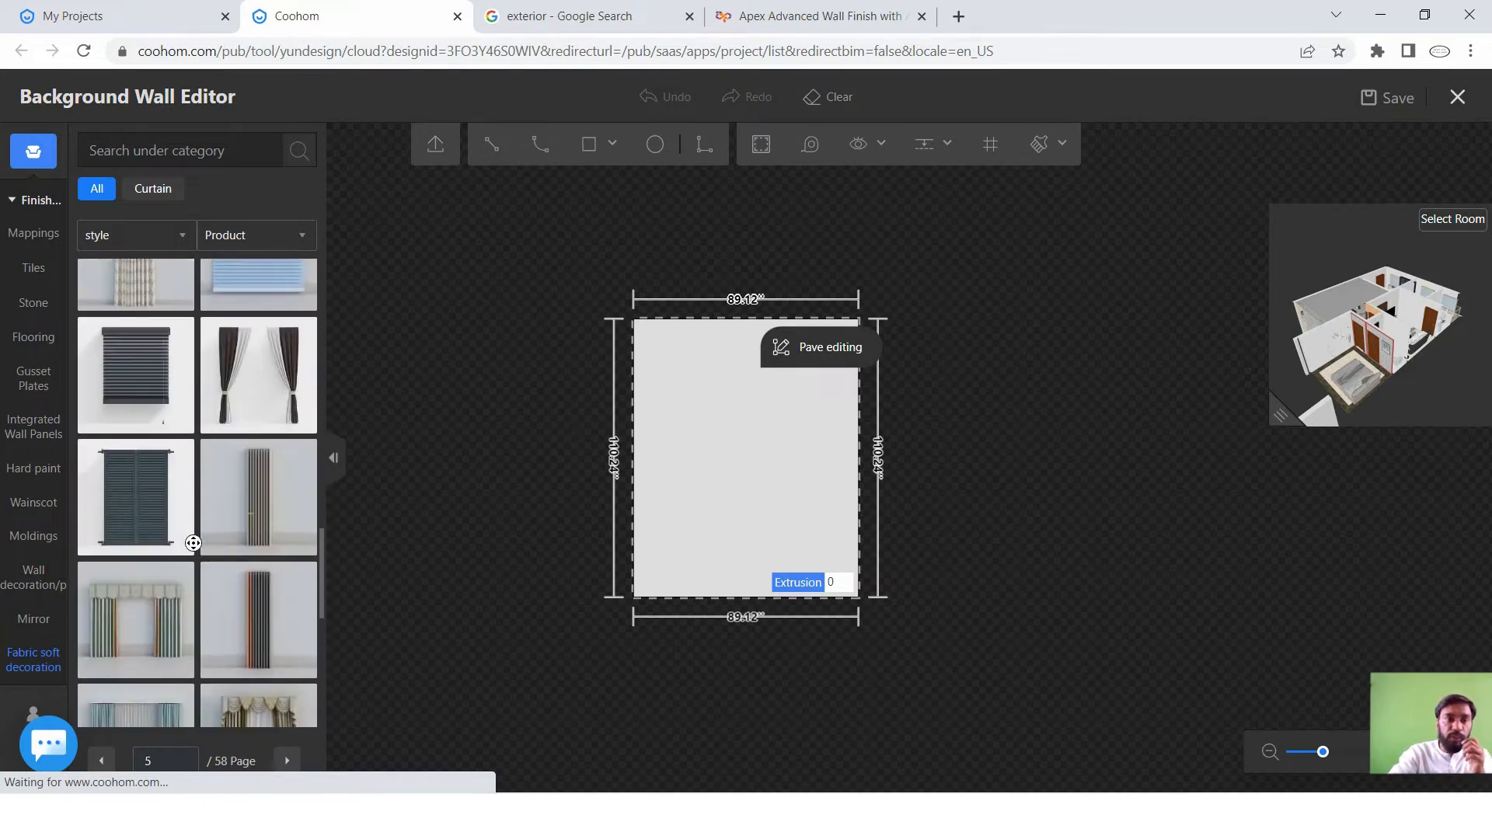
scroll(193, 543, down, 8)
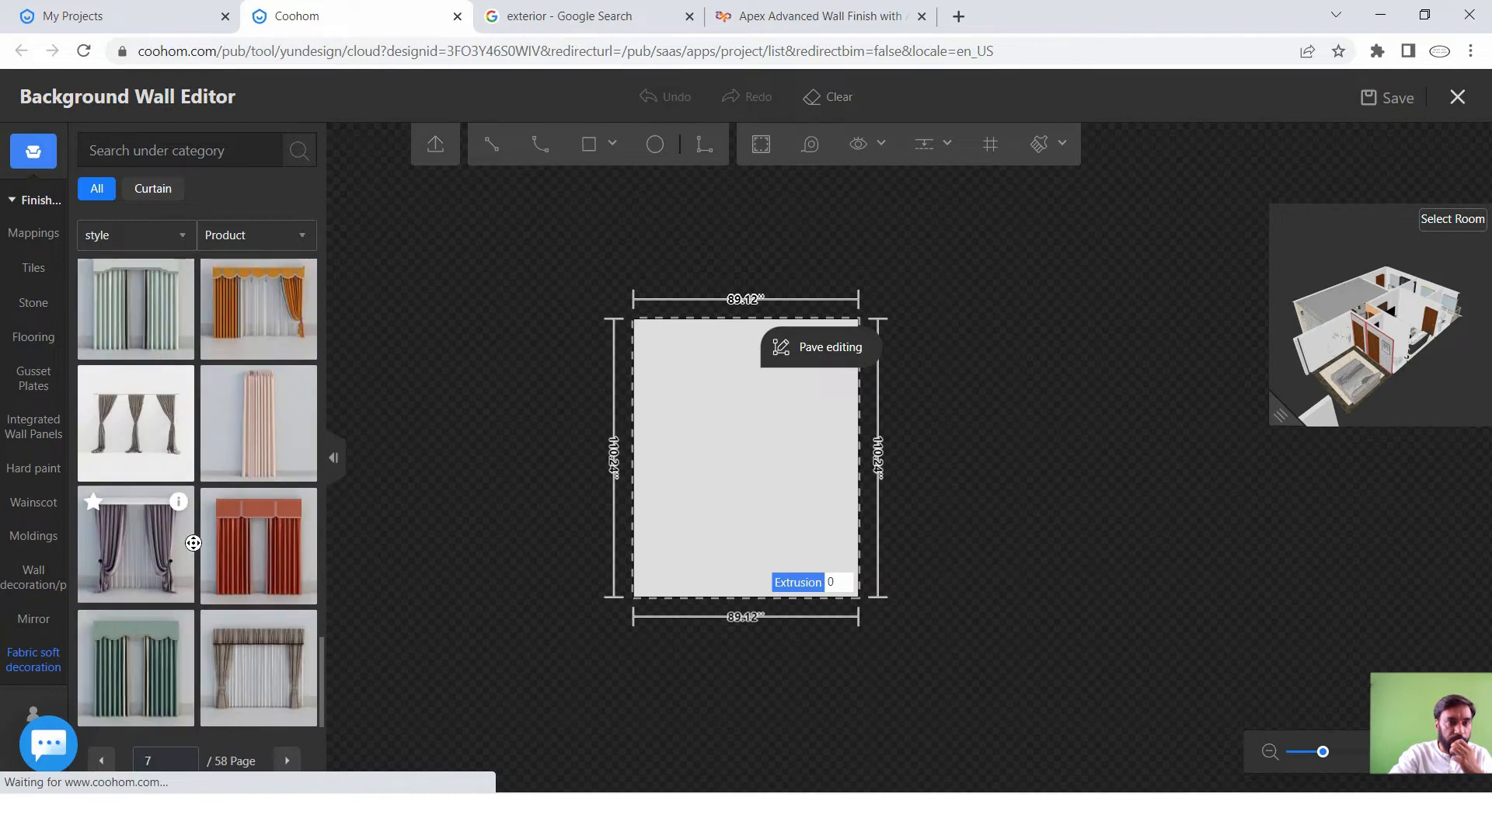
Find the light grey profiled molding in the moldings category and place it as a frame around the whole wall.
click(39, 536)
scroll(216, 465, down, 5)
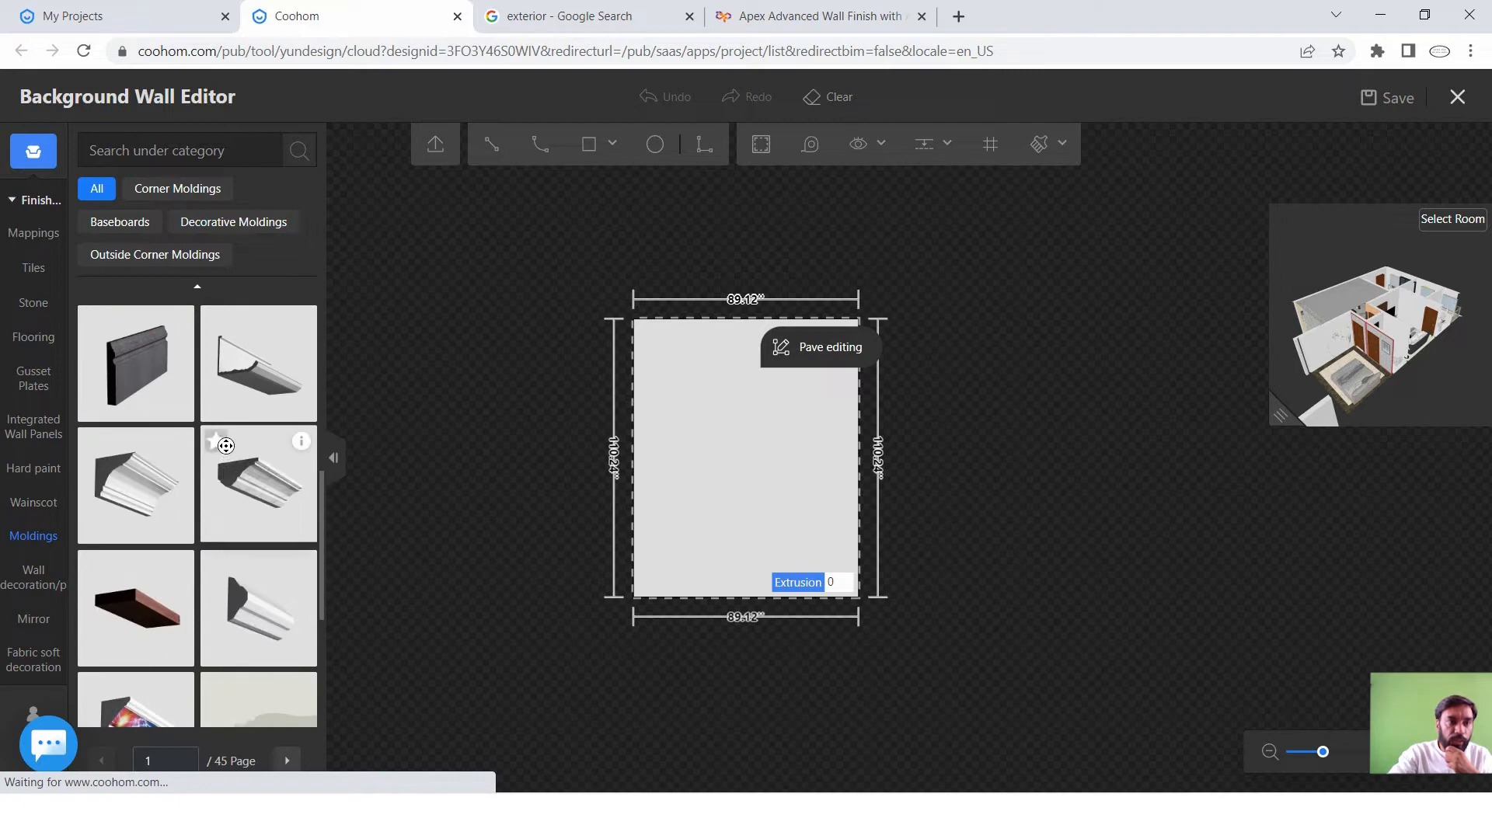
scroll(218, 470, down, 8)
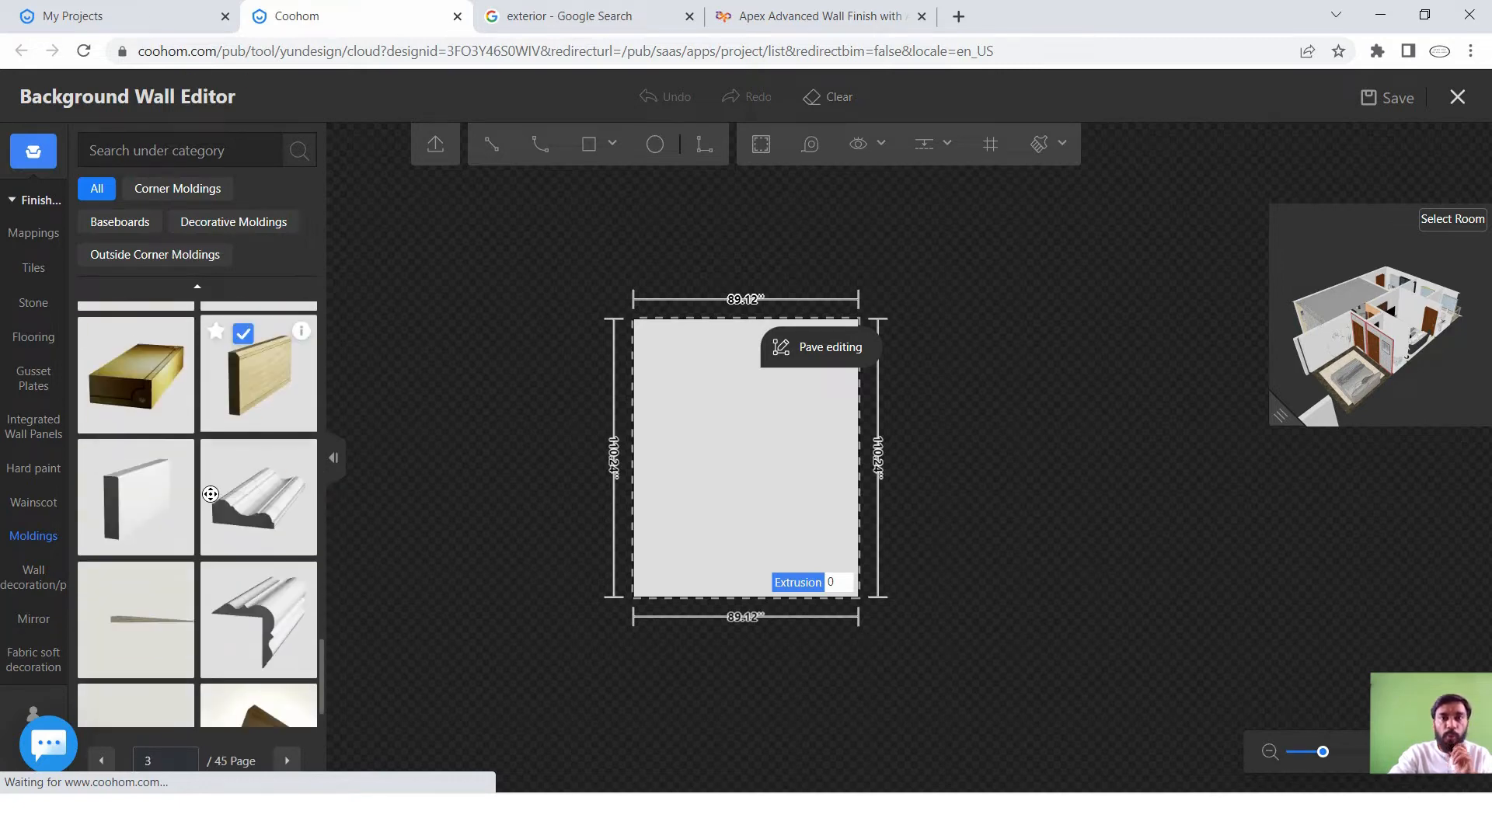
scroll(211, 494, down, 6)
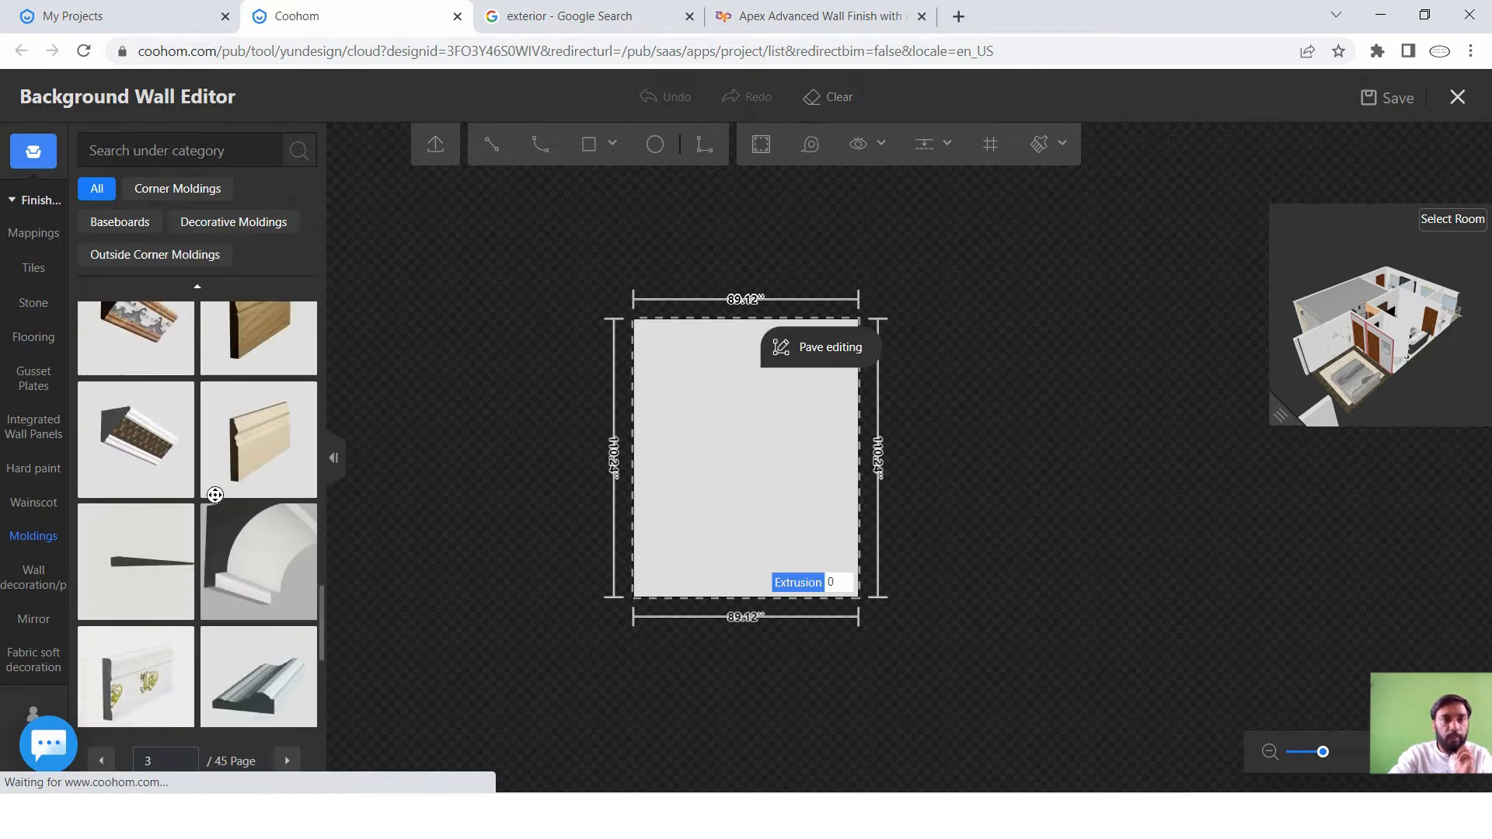
scroll(216, 495, down, 5)
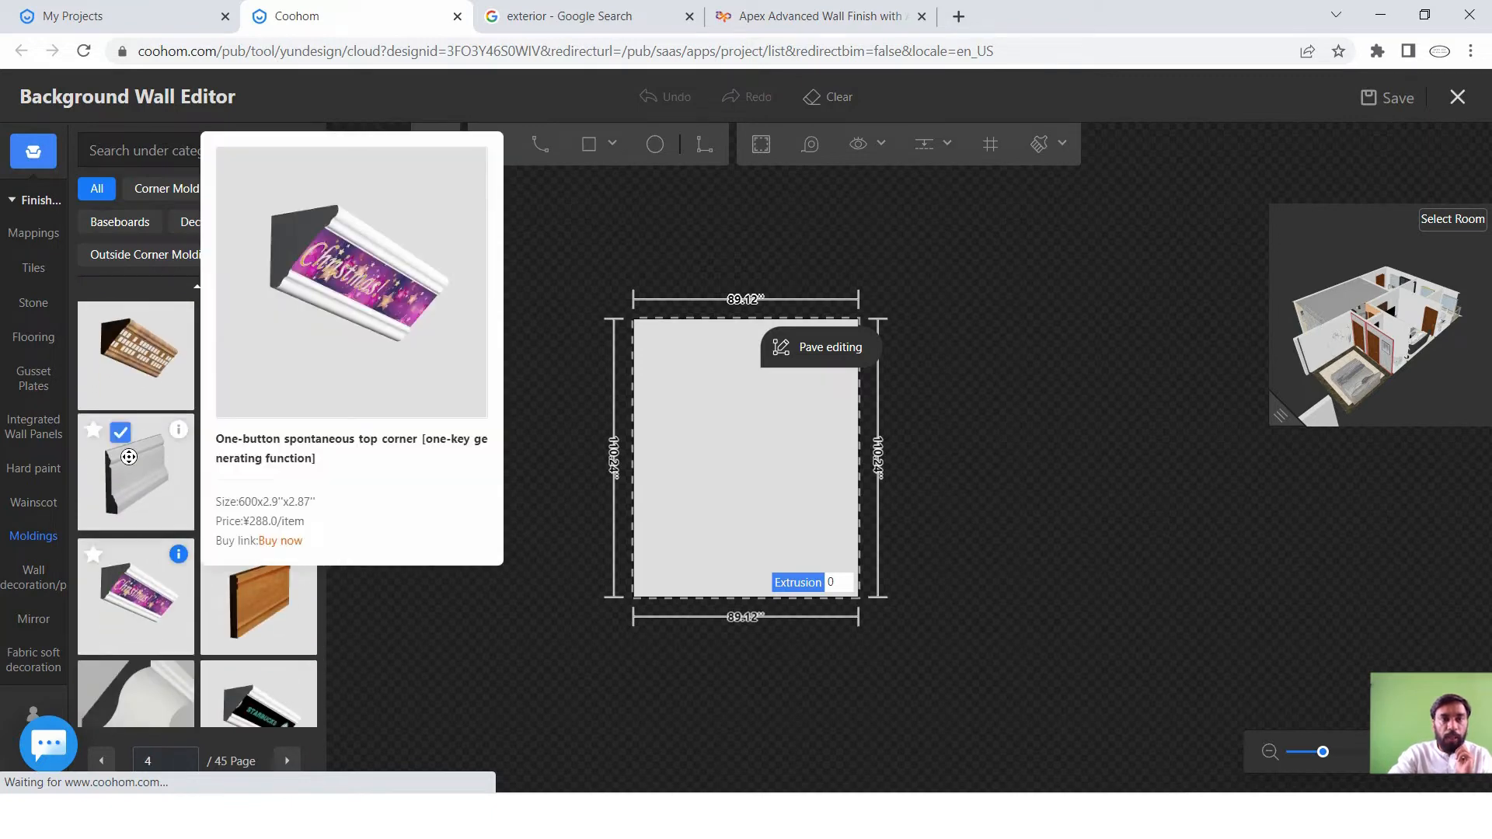
click(129, 457)
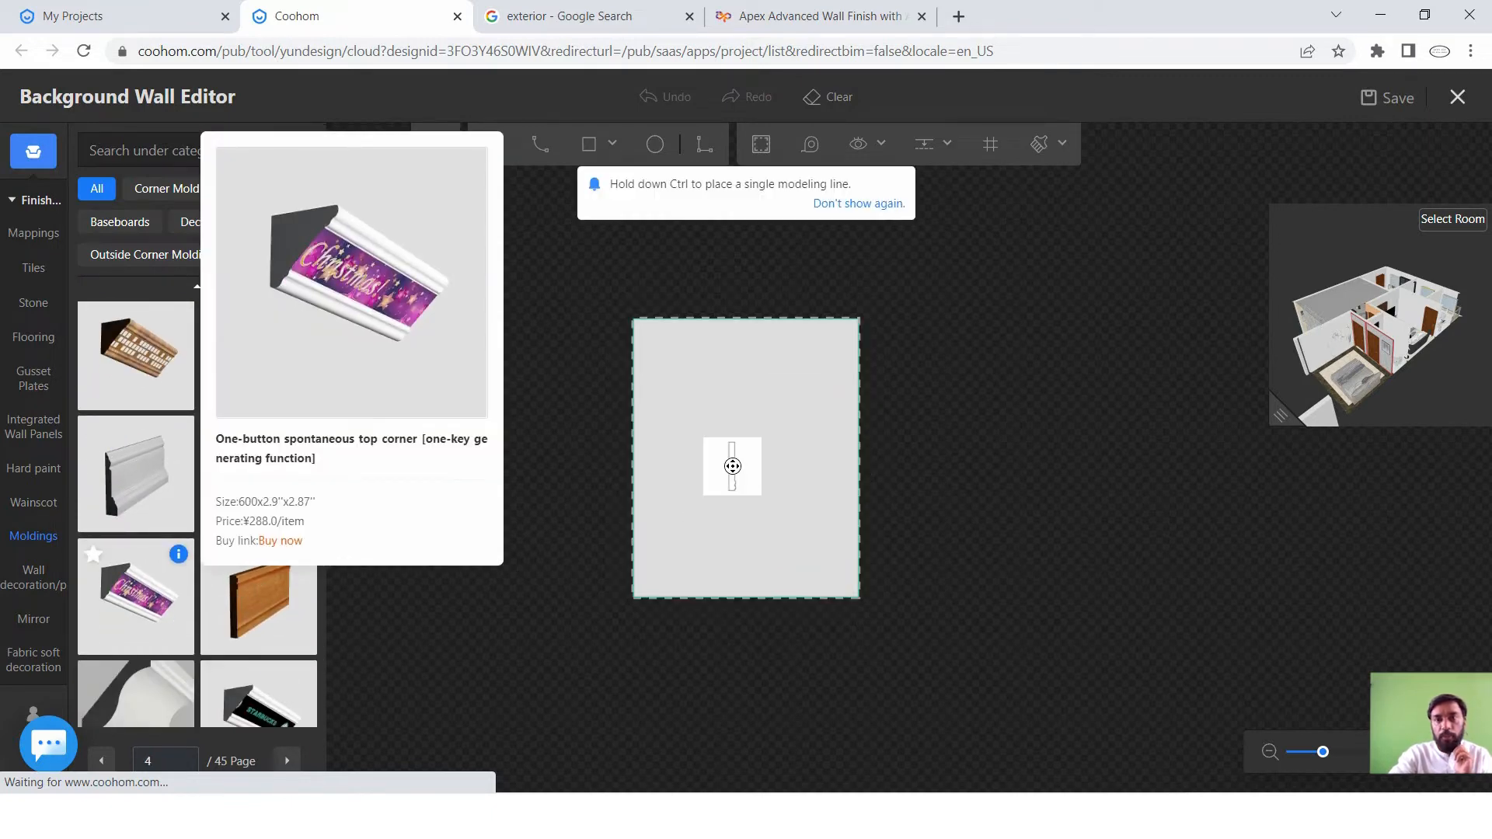
click(732, 466)
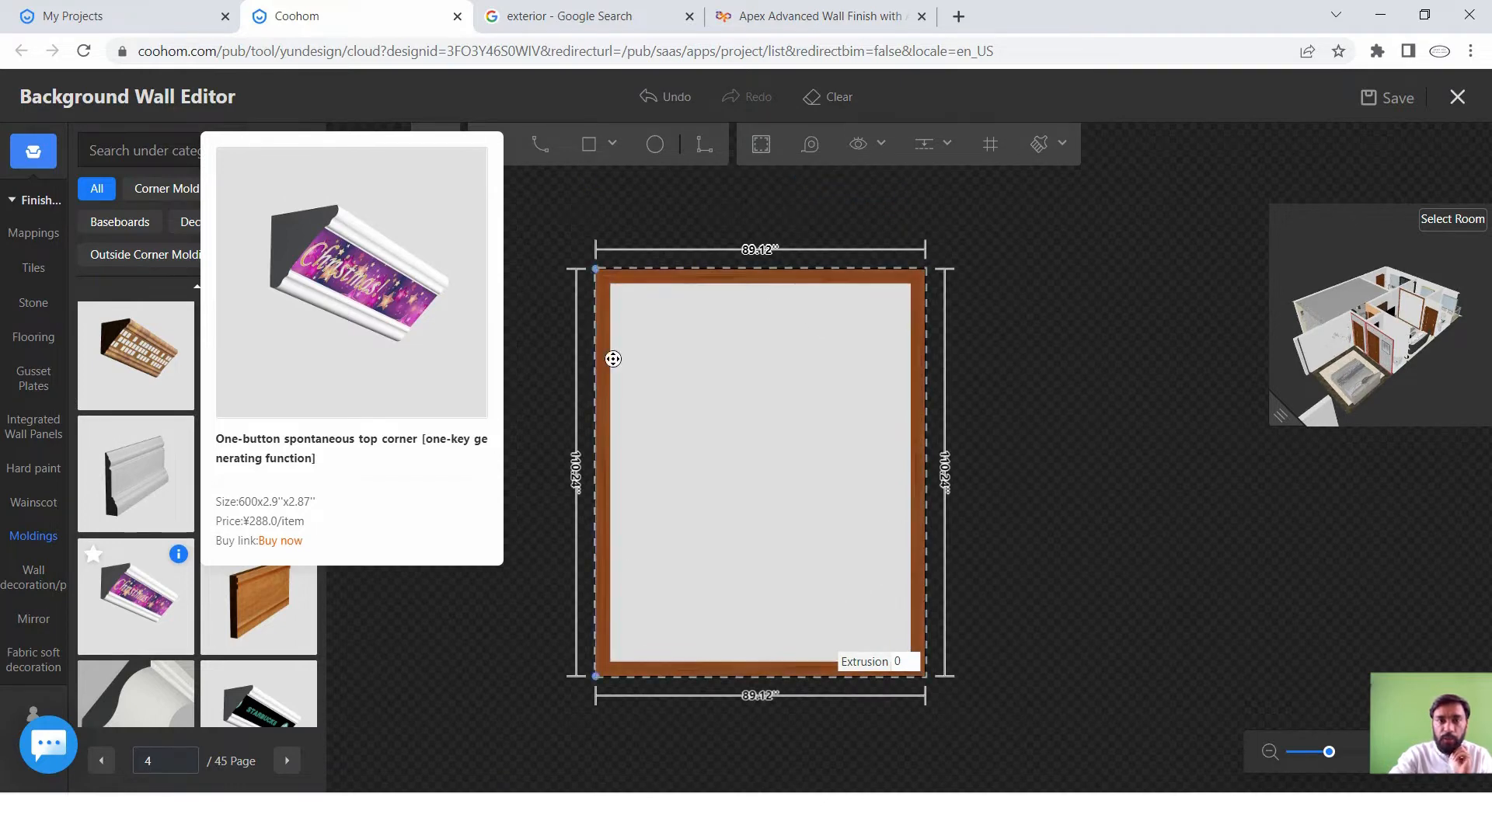
Browse further molding profiles for another one to use on the framed wall.
scroll(177, 602, down, 5)
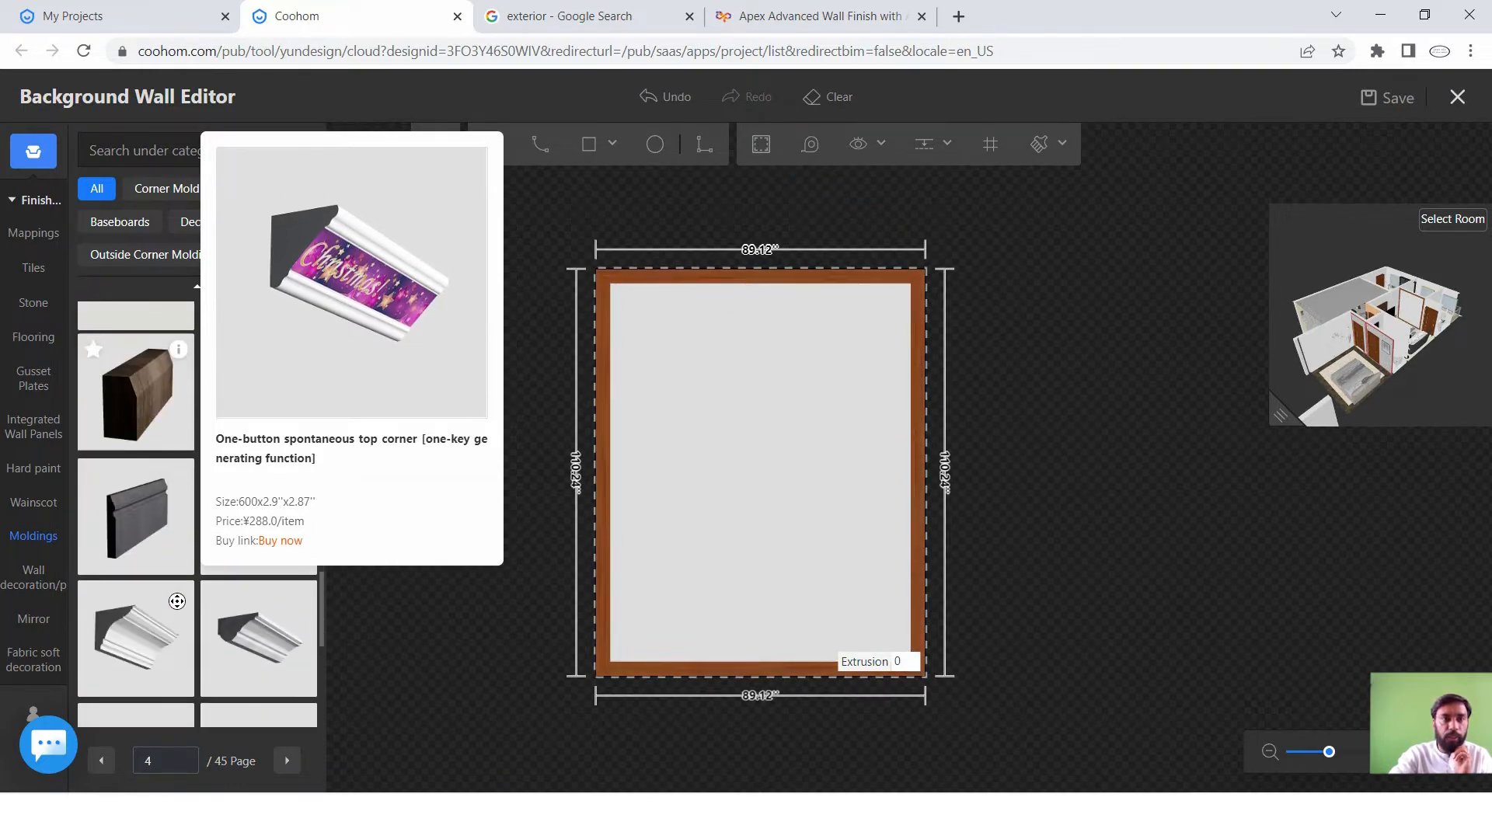
scroll(179, 594, down, 10)
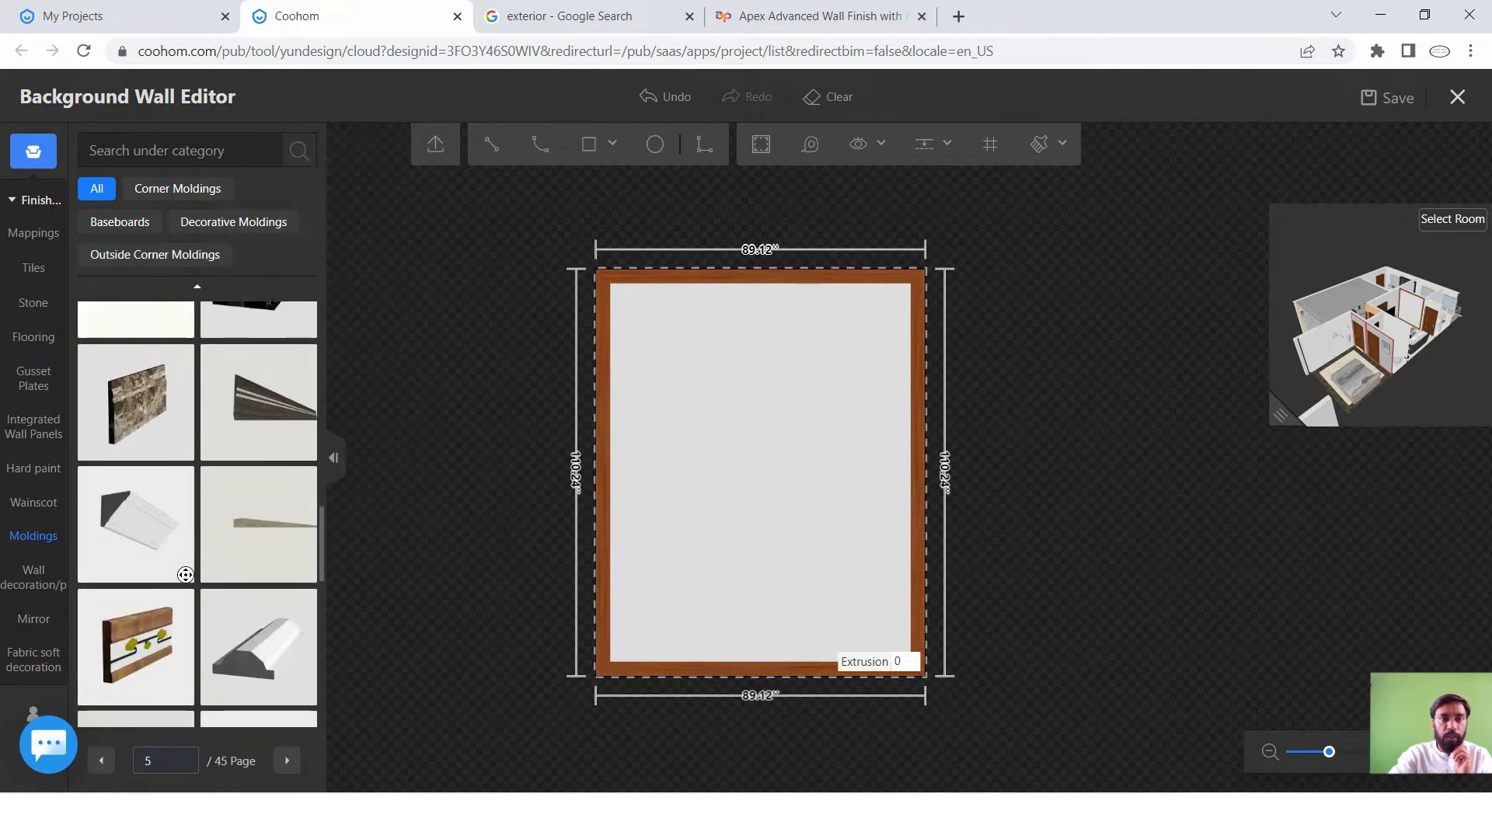
scroll(185, 575, down, 5)
scroll(129, 543, up, 4)
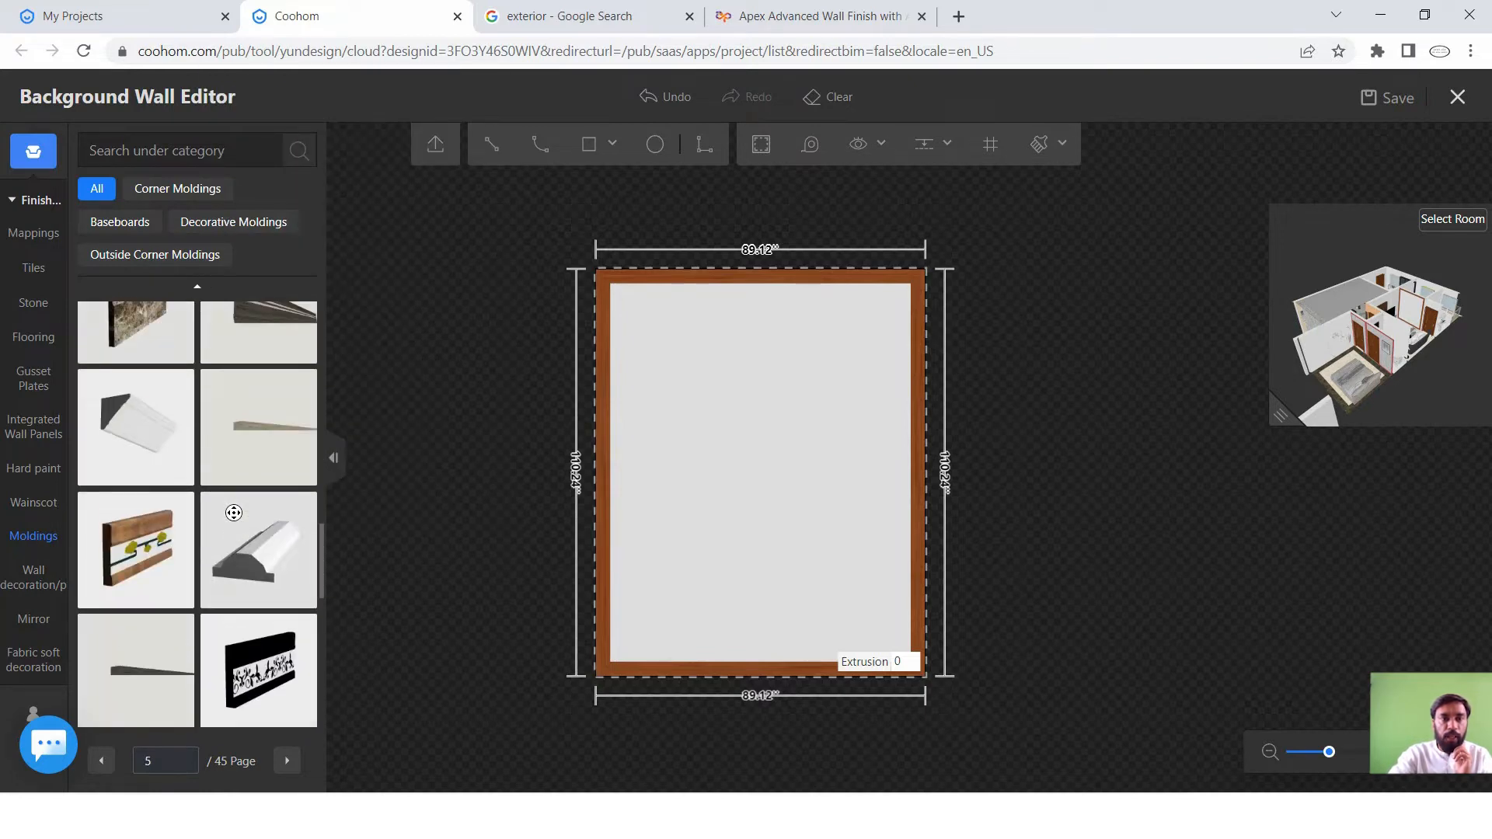
Apply the brown wood molding with the floral pattern around the border of the wall area.
click(129, 543)
click(697, 434)
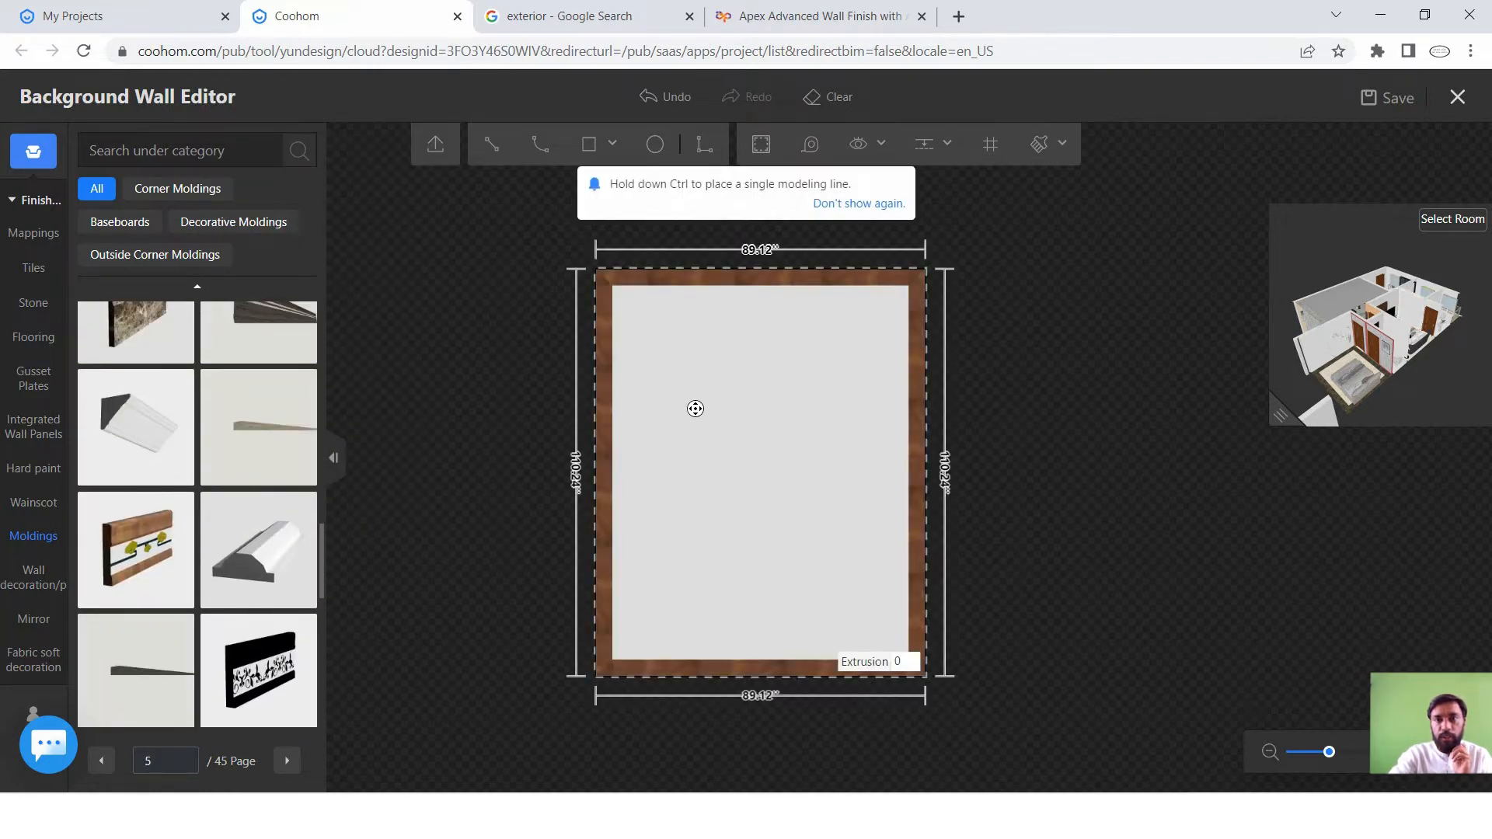
scroll(705, 397, up, 4)
scroll(911, 354, down, 4)
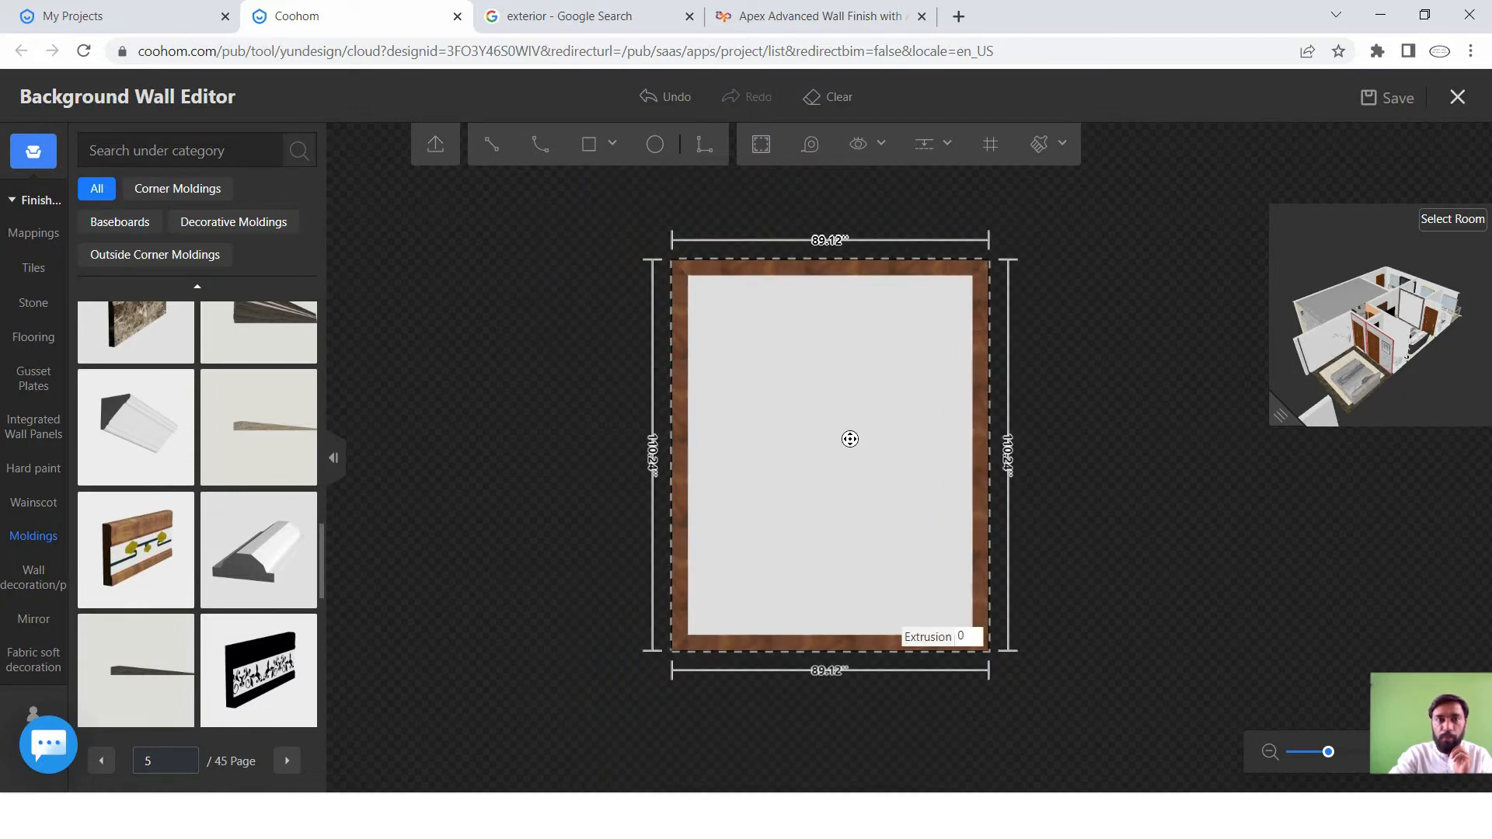
scroll(272, 533, down, 2)
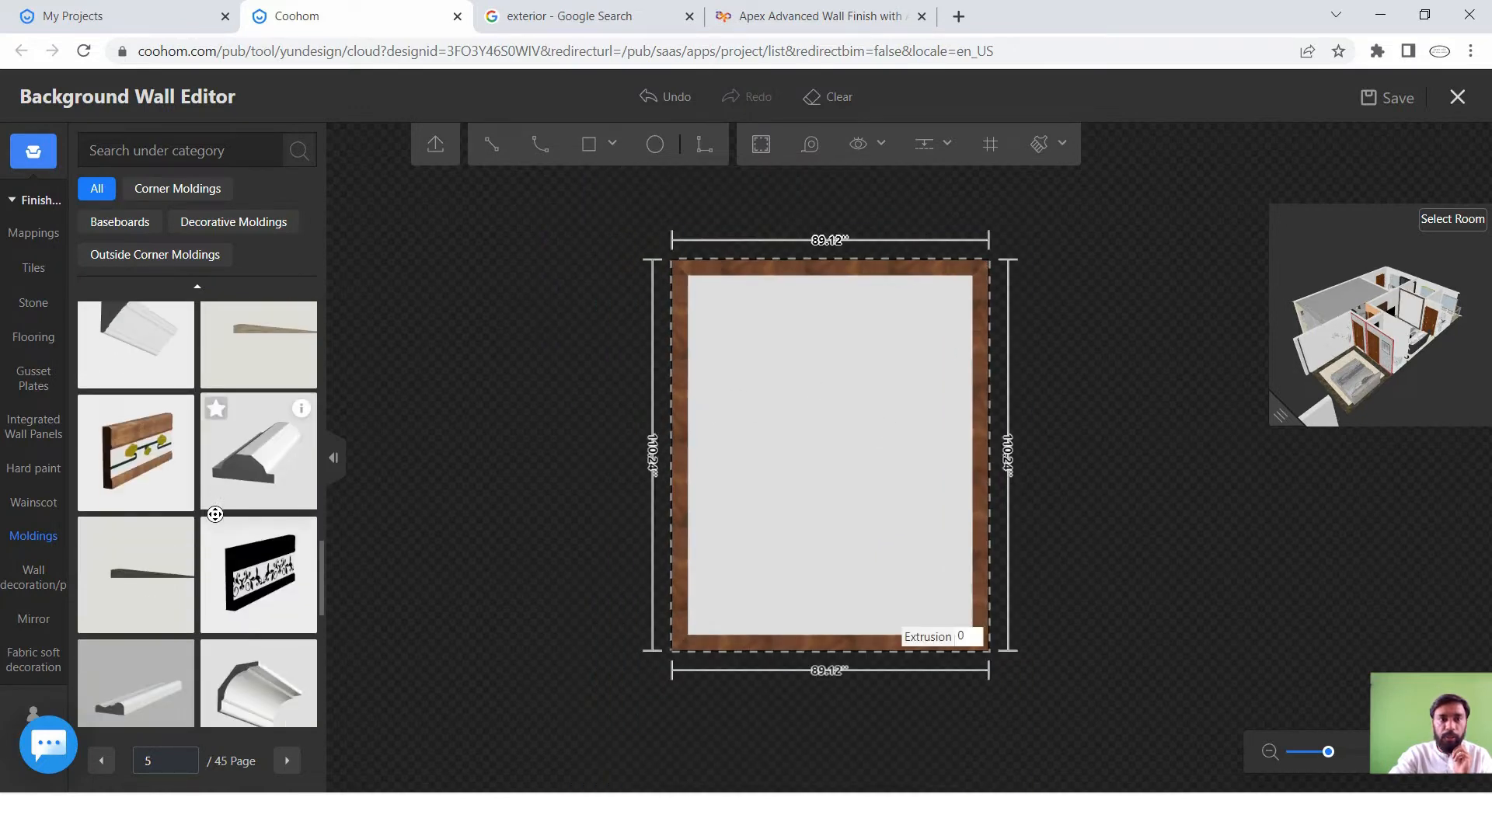
Set the border molding's horizontal offset to 0.97 in and its vertical offset to 3.6 in.
click(733, 268)
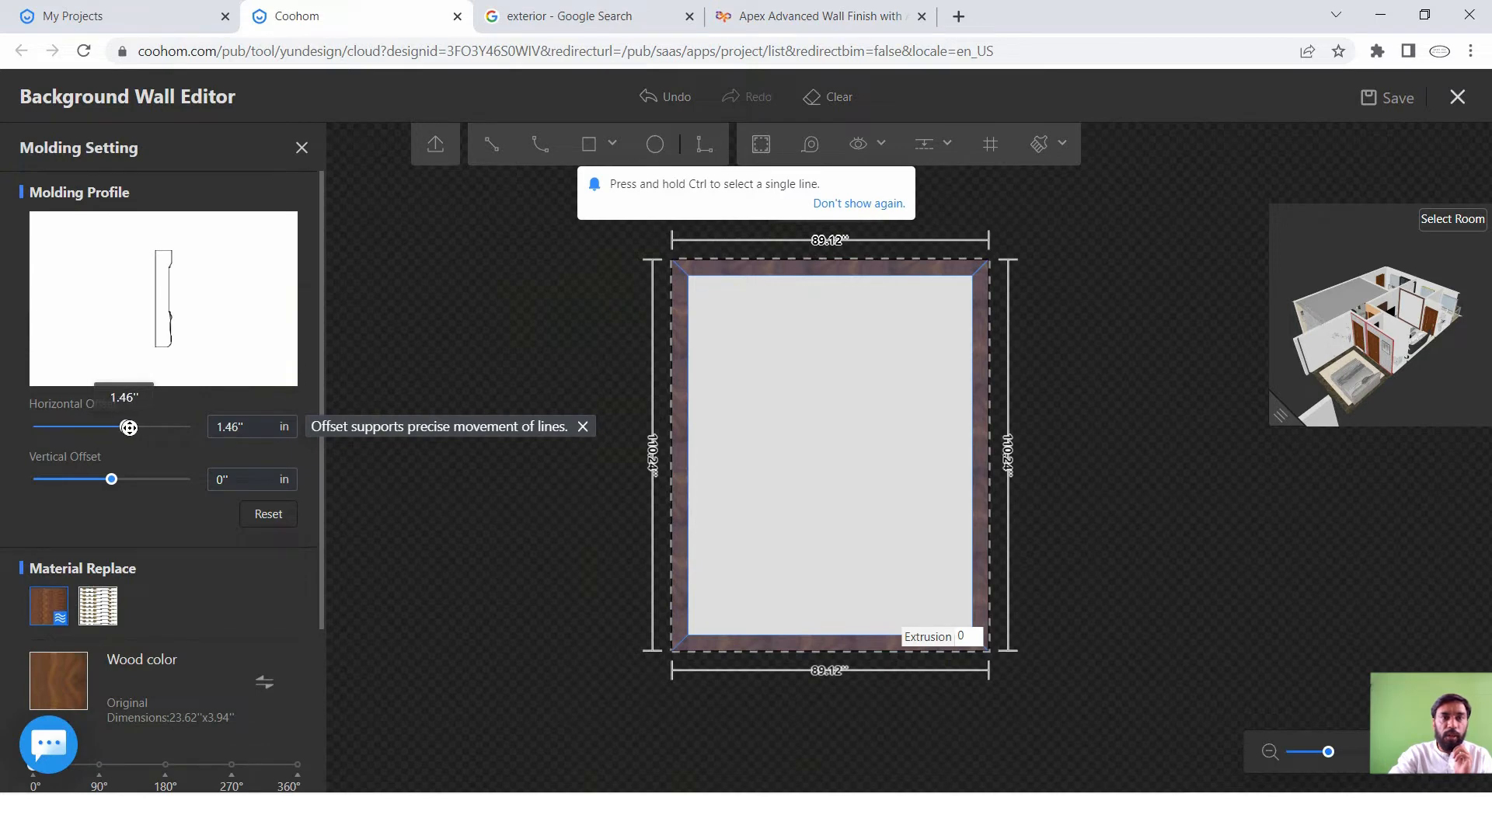
drag(159, 426, 121, 427)
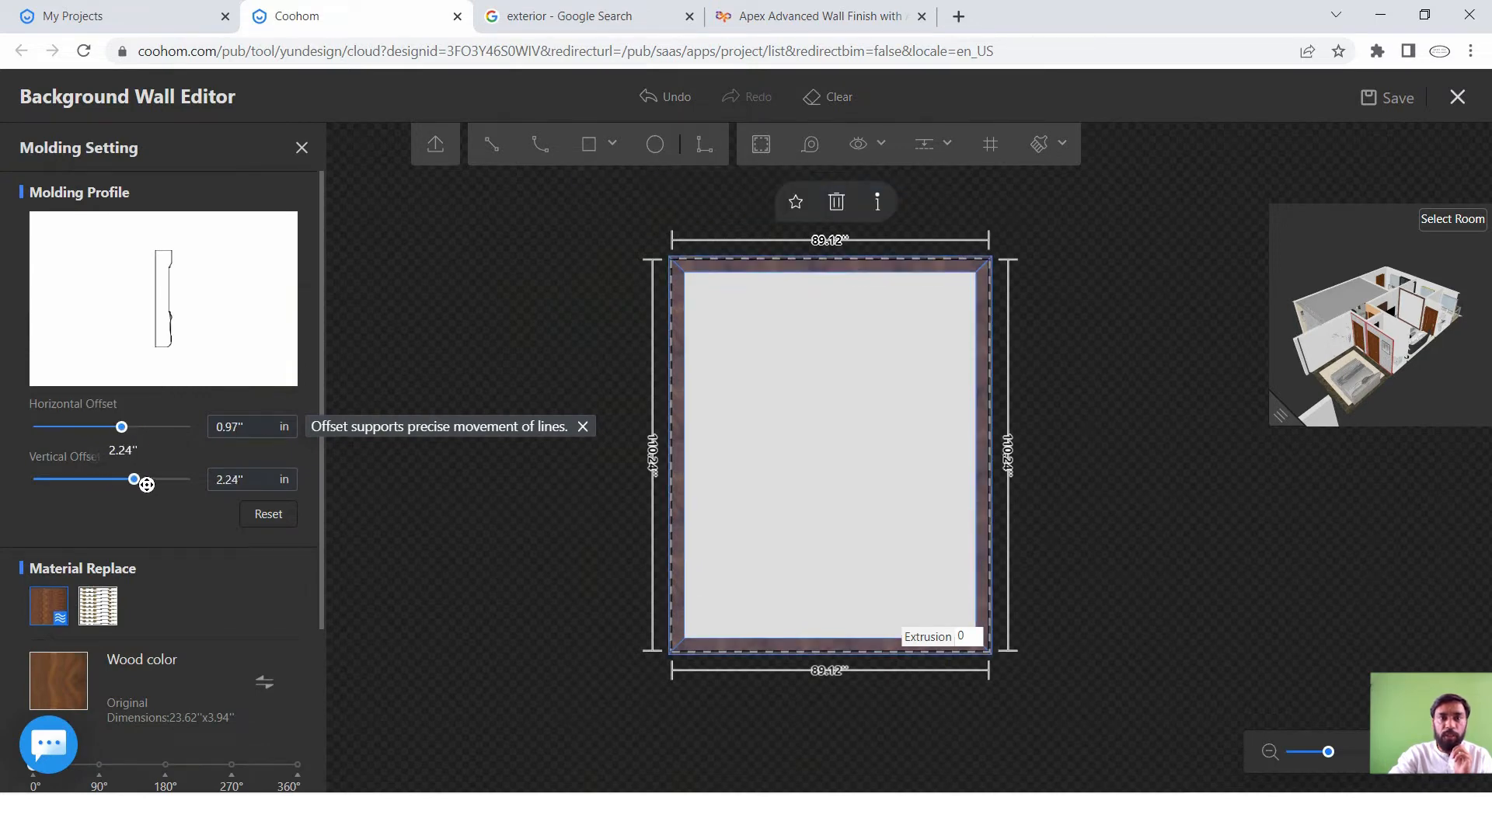
scroll(206, 668, down, 3)
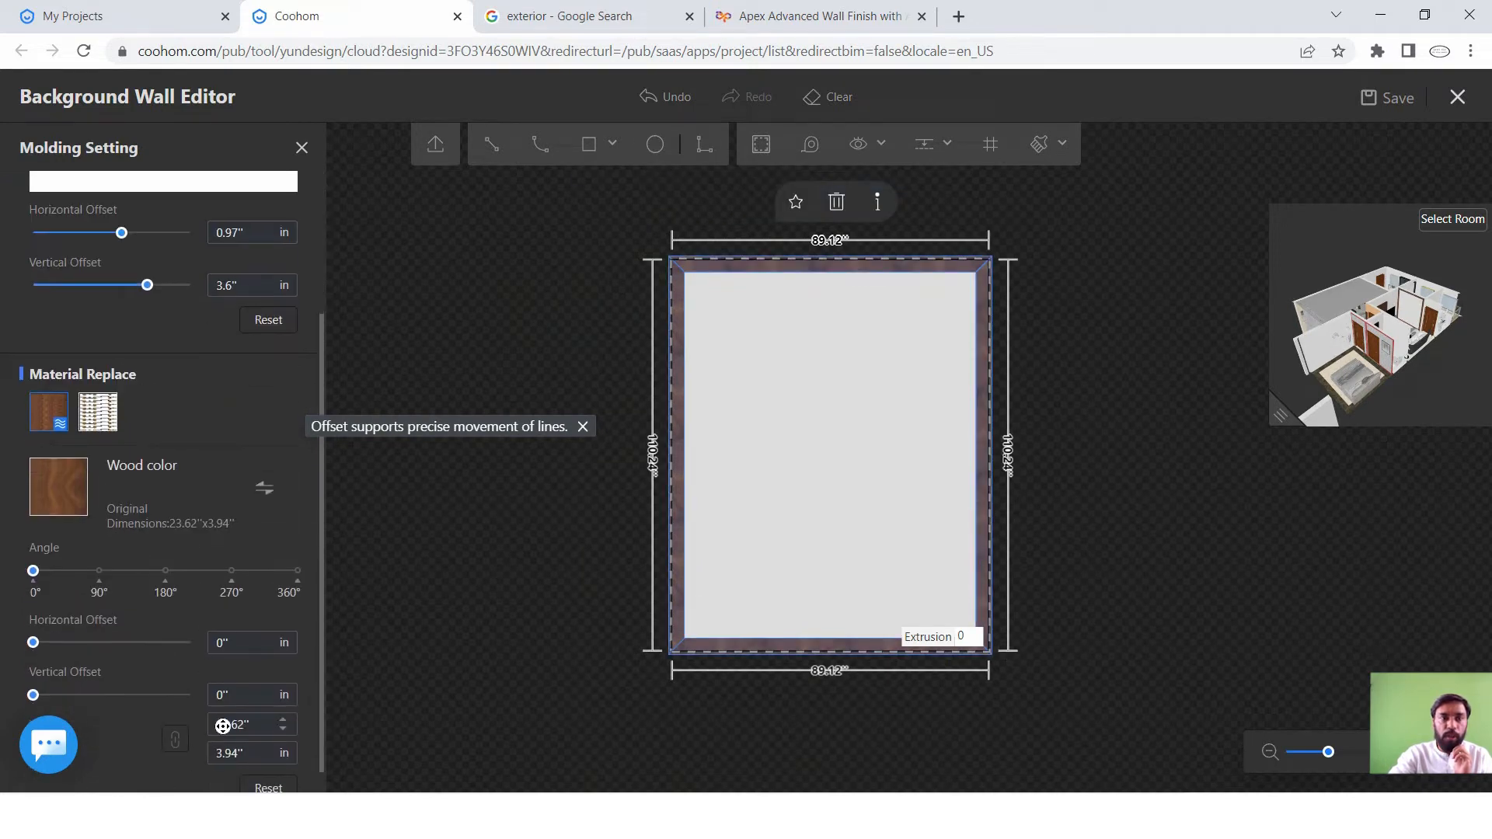
Set the wood color material's horizontal offset to 1.85 in on the molding and save the wall design.
scroll(233, 548, down, 1)
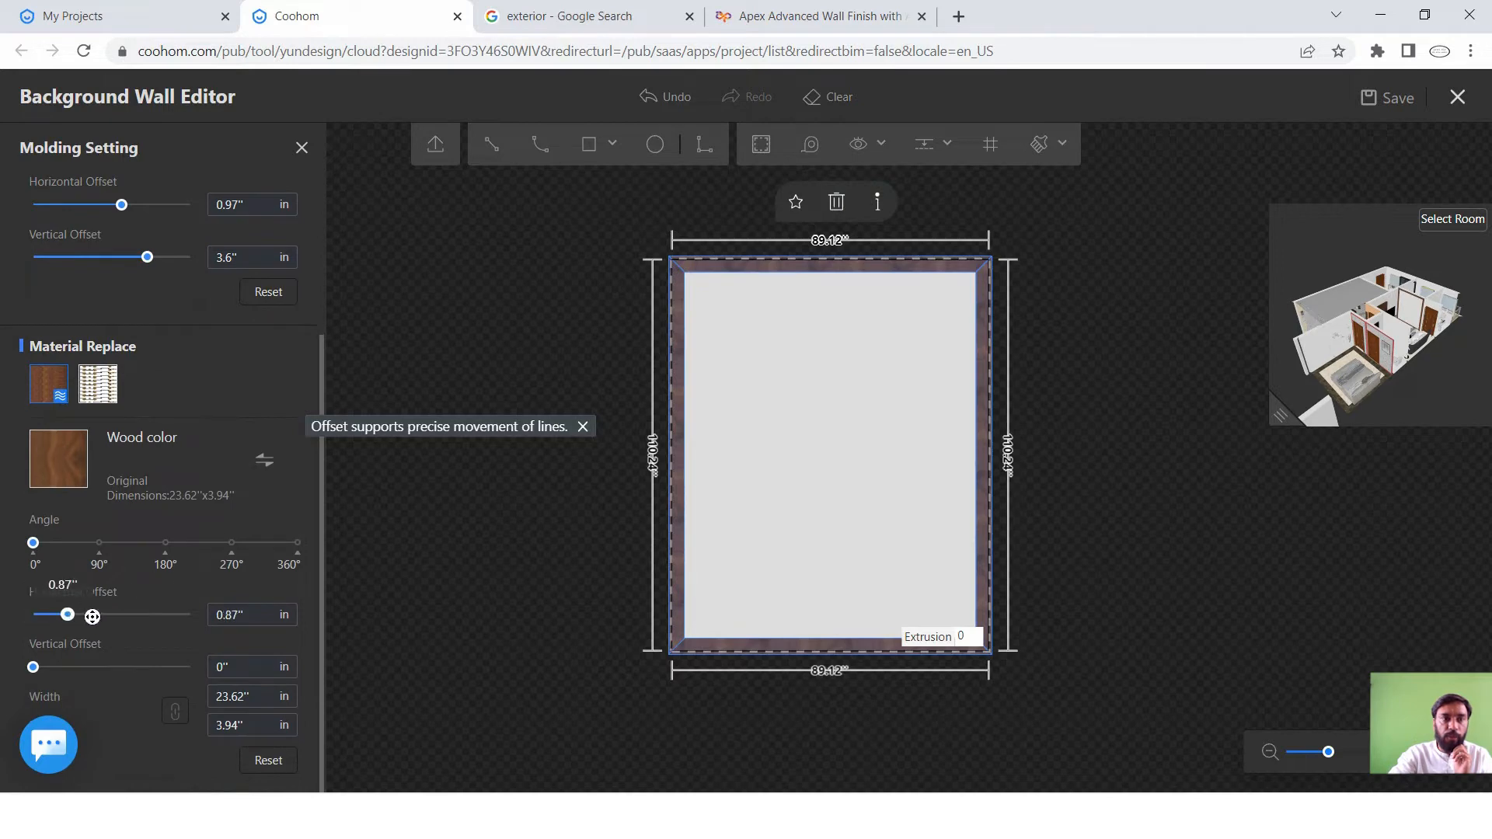
scroll(839, 370, up, 2)
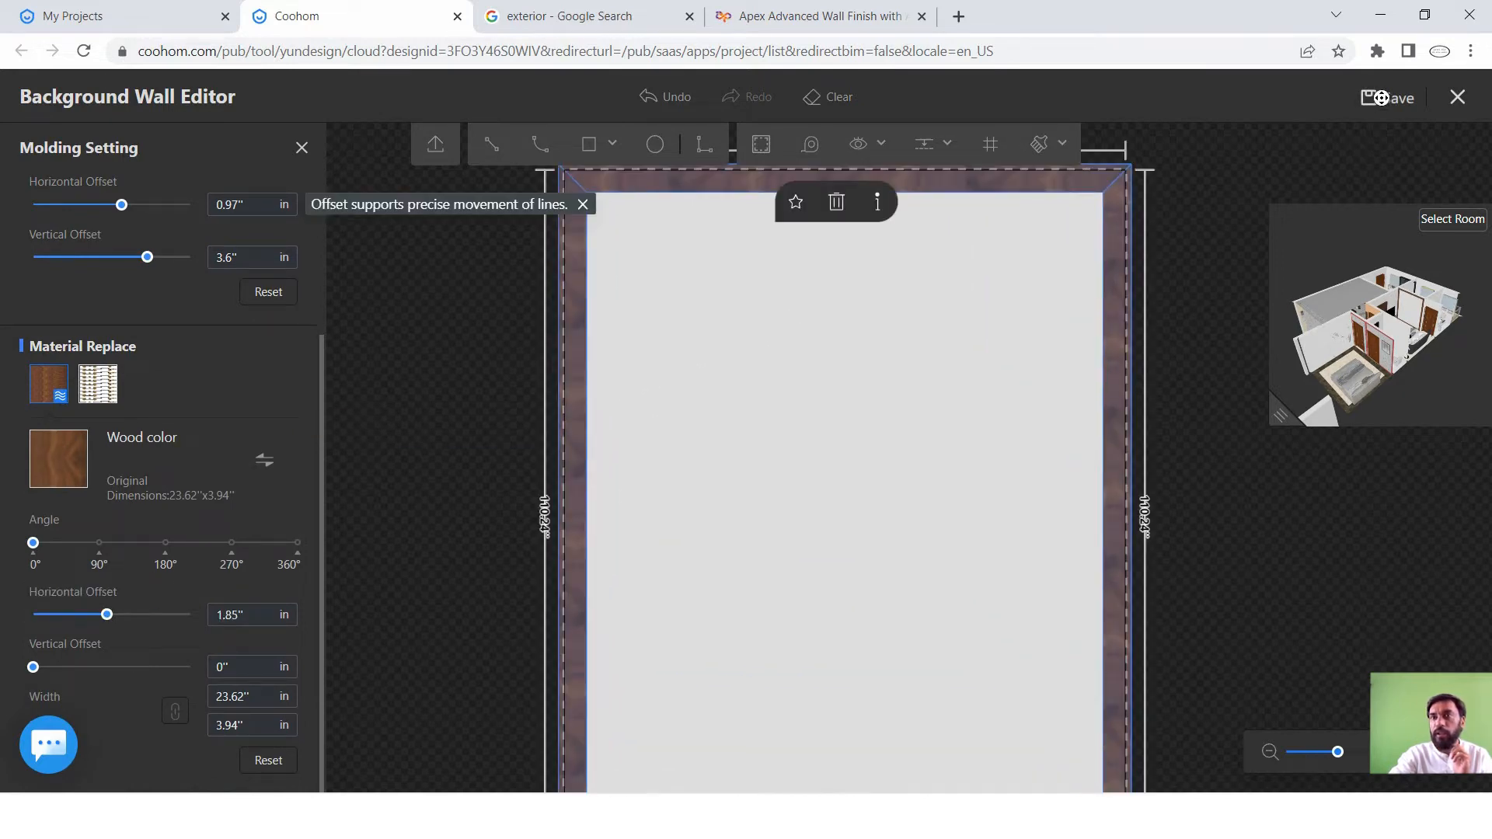
key(ctrl+s)
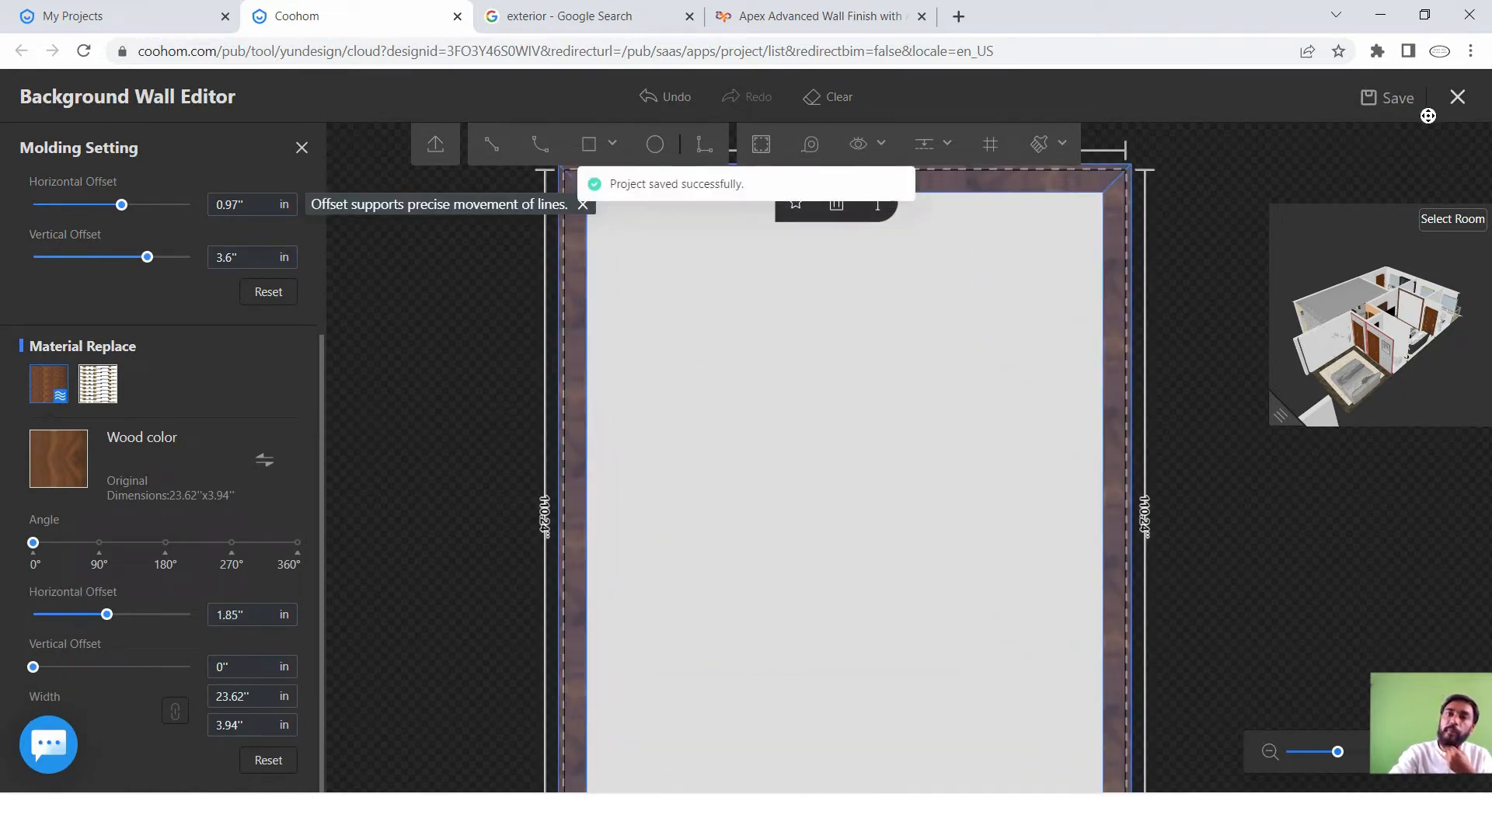
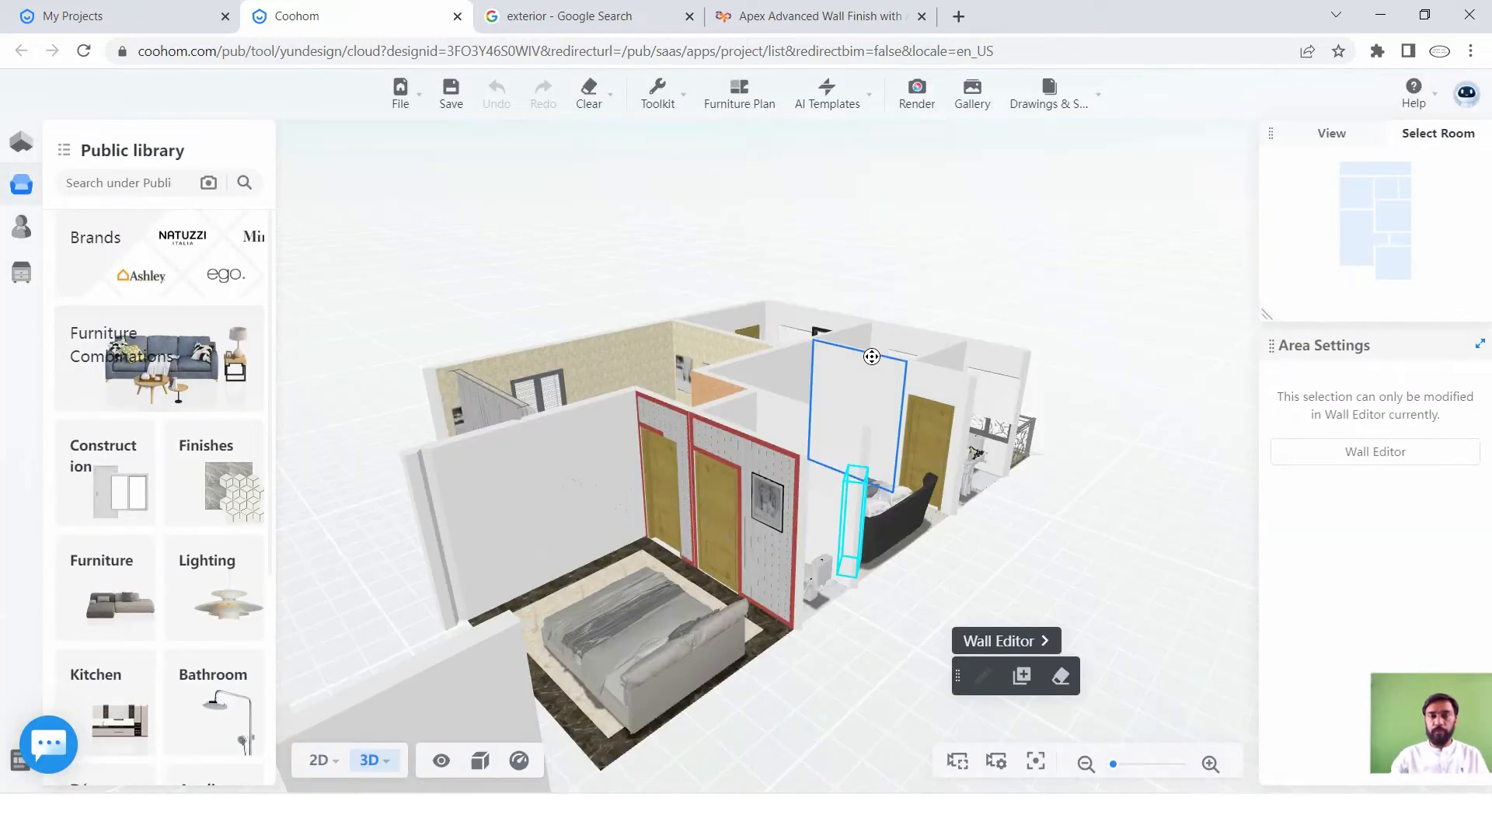
Inspect the molded wall frame in the 3D model from the bedroom side and from above.
scroll(936, 370, up, 5)
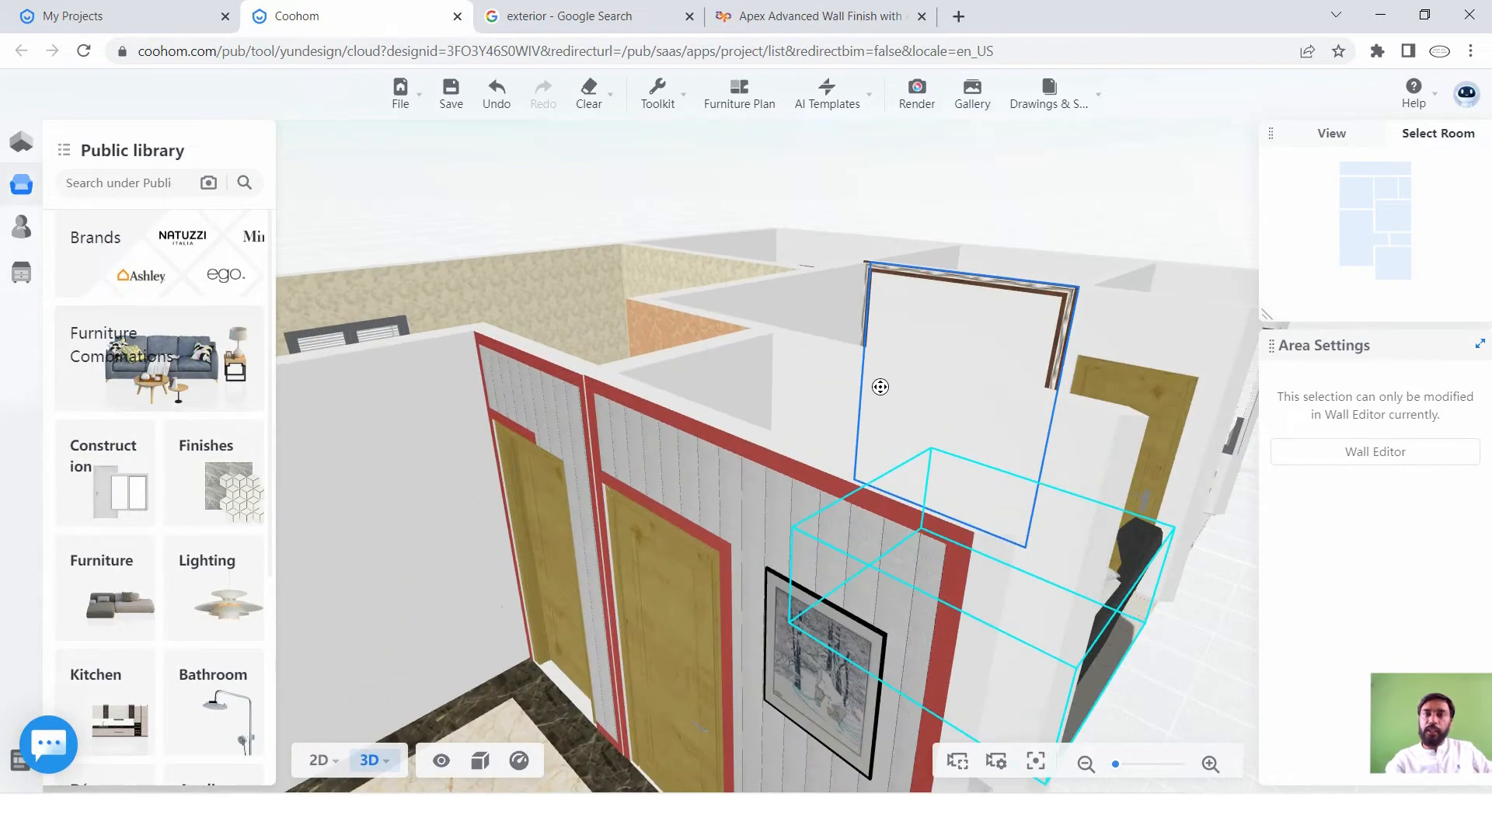
drag(879, 386, 990, 455)
scroll(979, 253, up, 5)
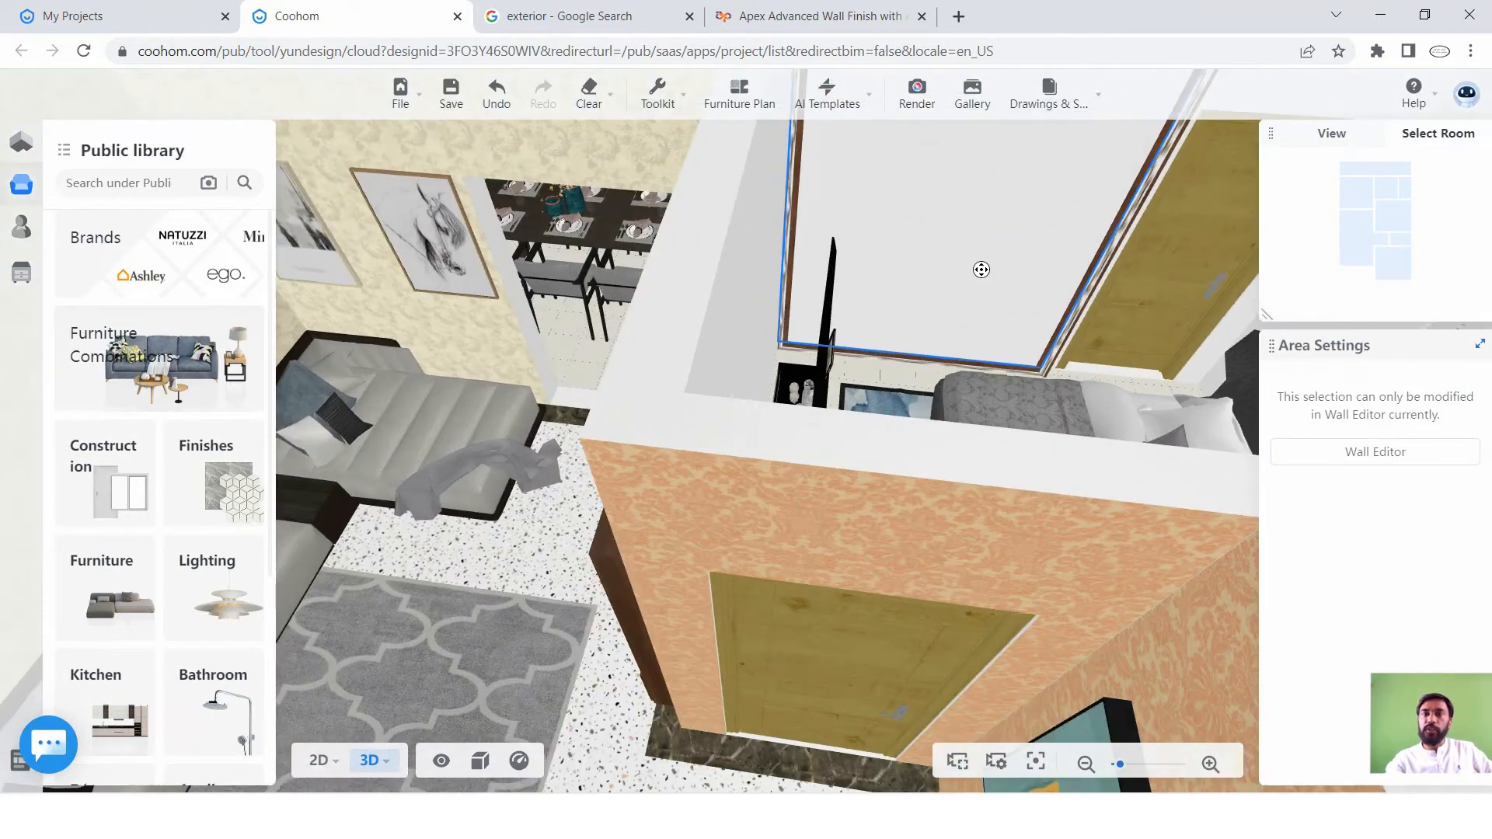
drag(982, 269, 678, 253)
scroll(1029, 317, down, 3)
drag(1046, 306, 1216, 286)
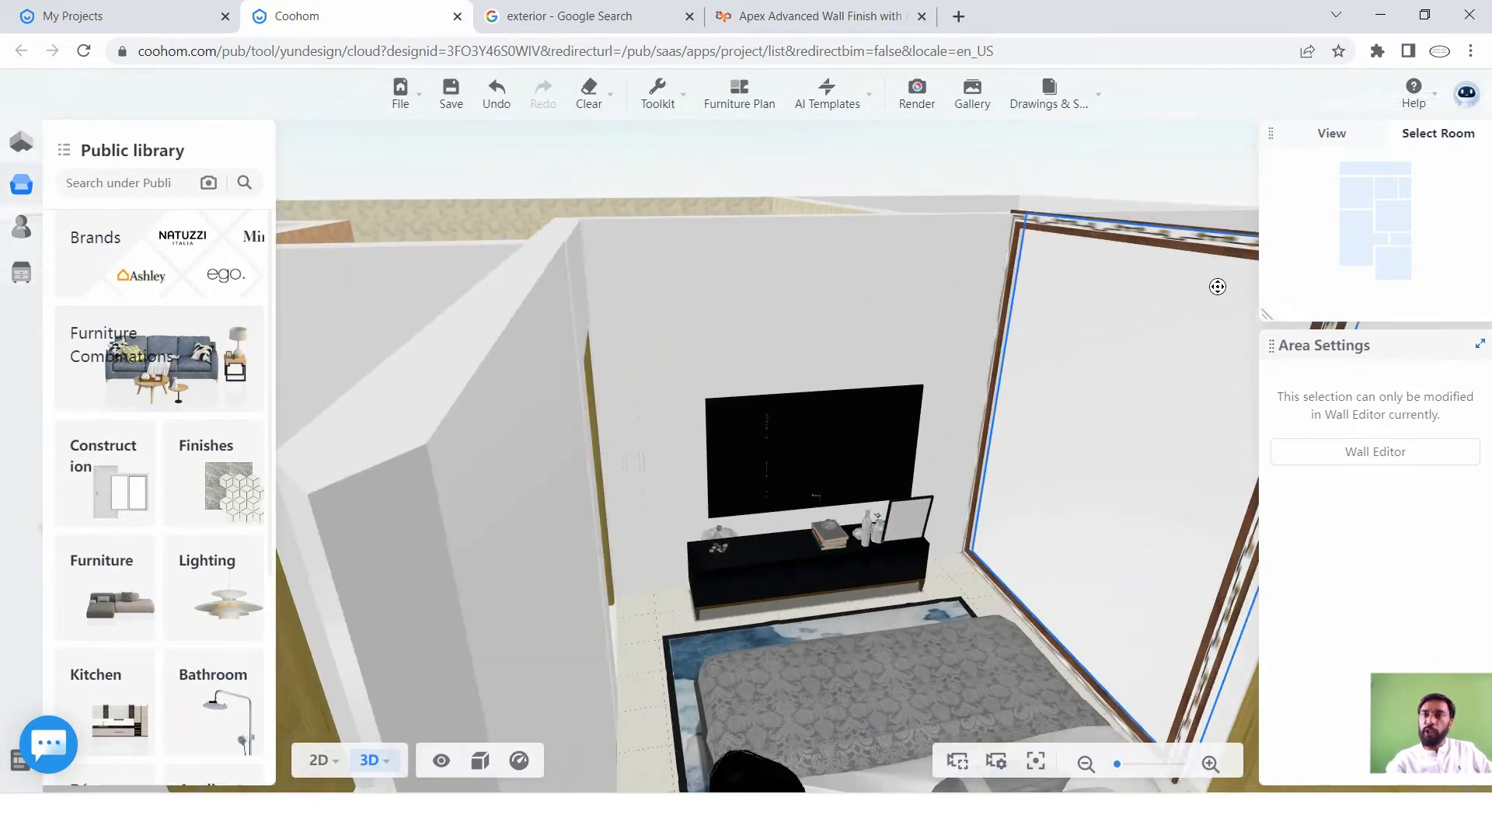
drag(1163, 354, 1120, 335)
scroll(1120, 335, down, 3)
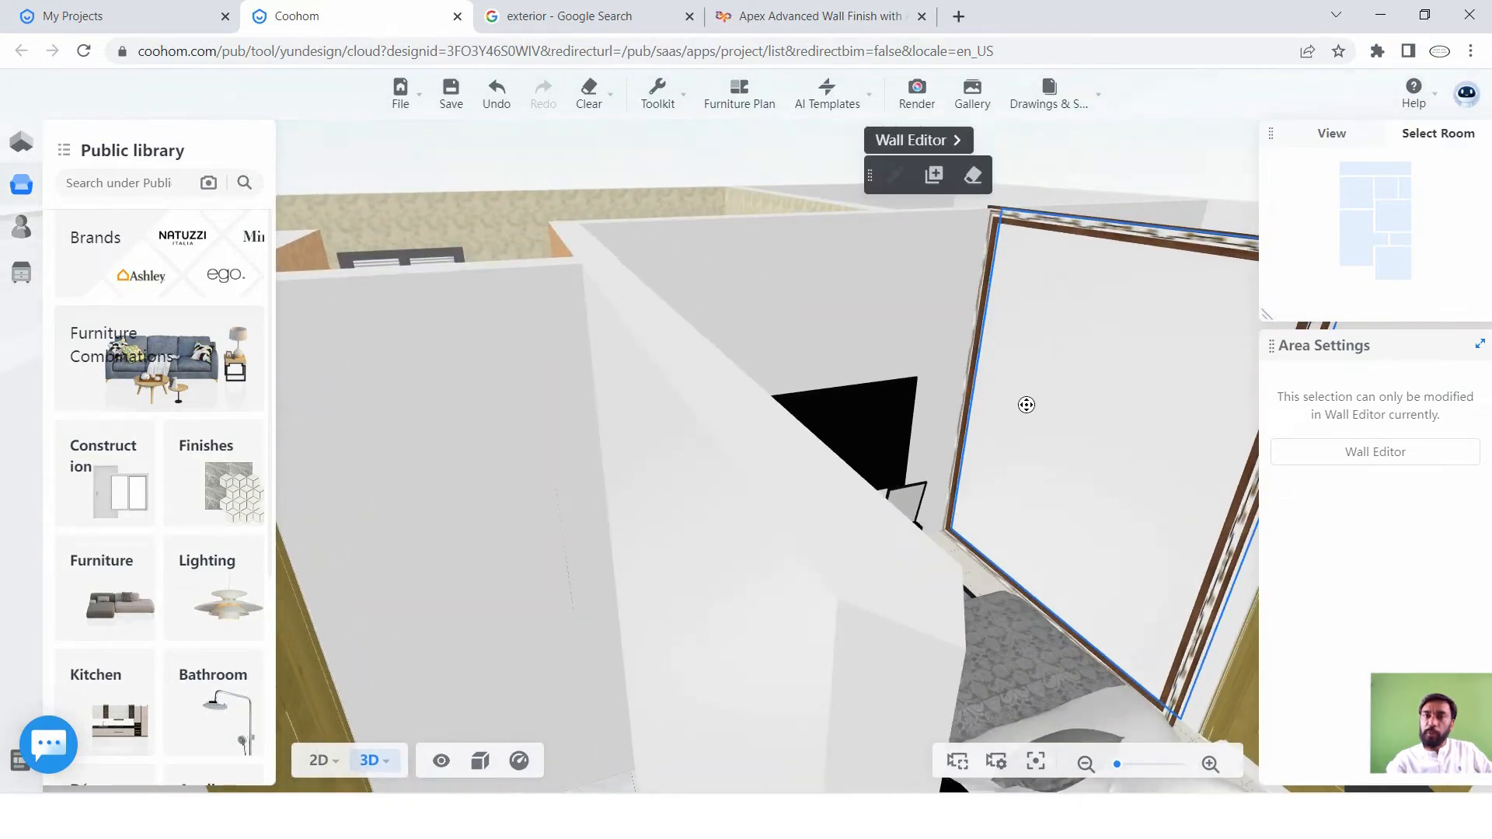
drag(1025, 403, 1084, 478)
drag(1121, 481, 976, 294)
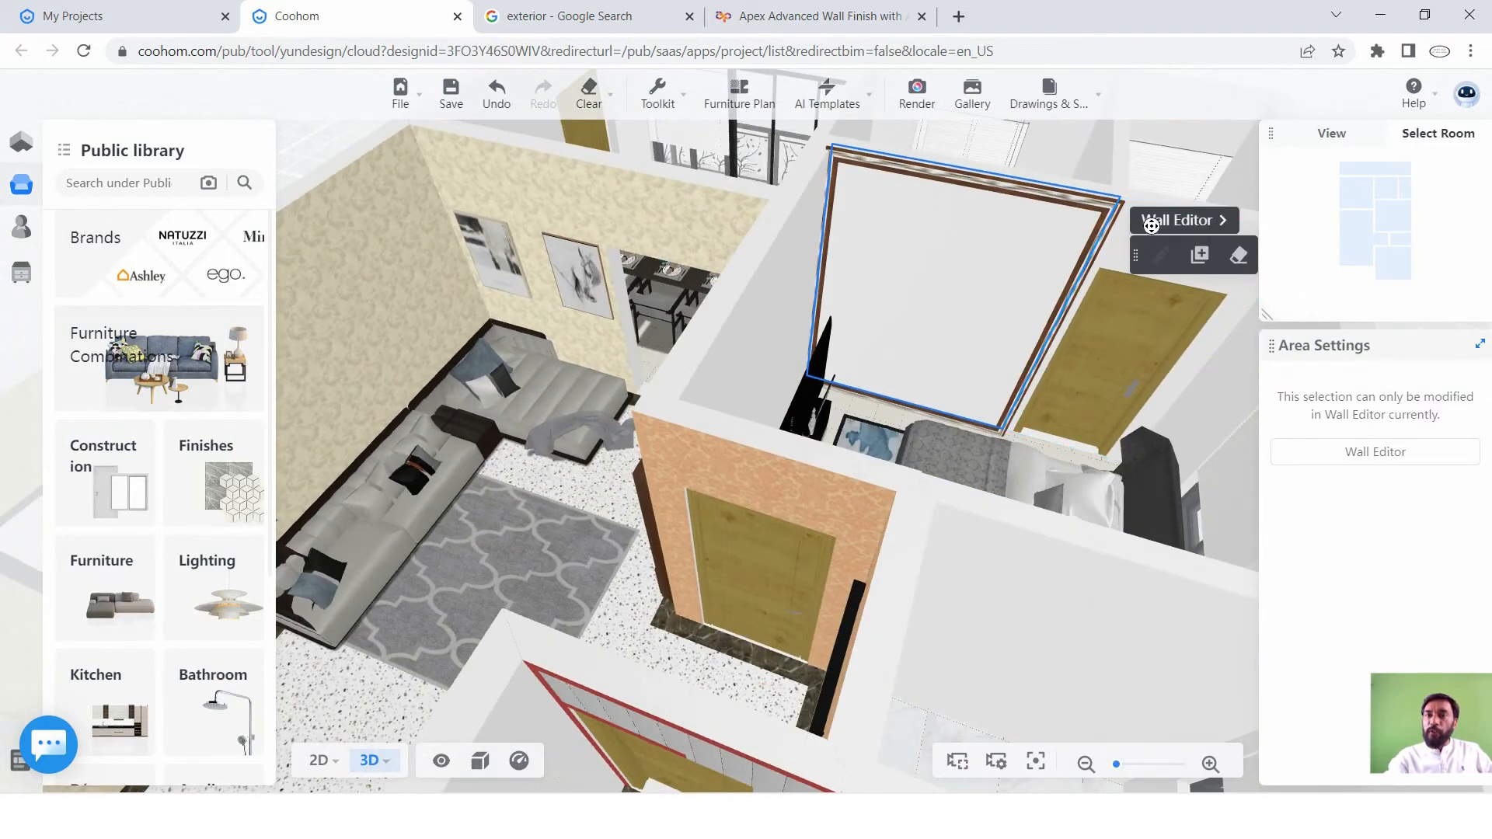
Reopen the framed bedroom wall in the Wall Editor and display the moldings library.
click(1153, 222)
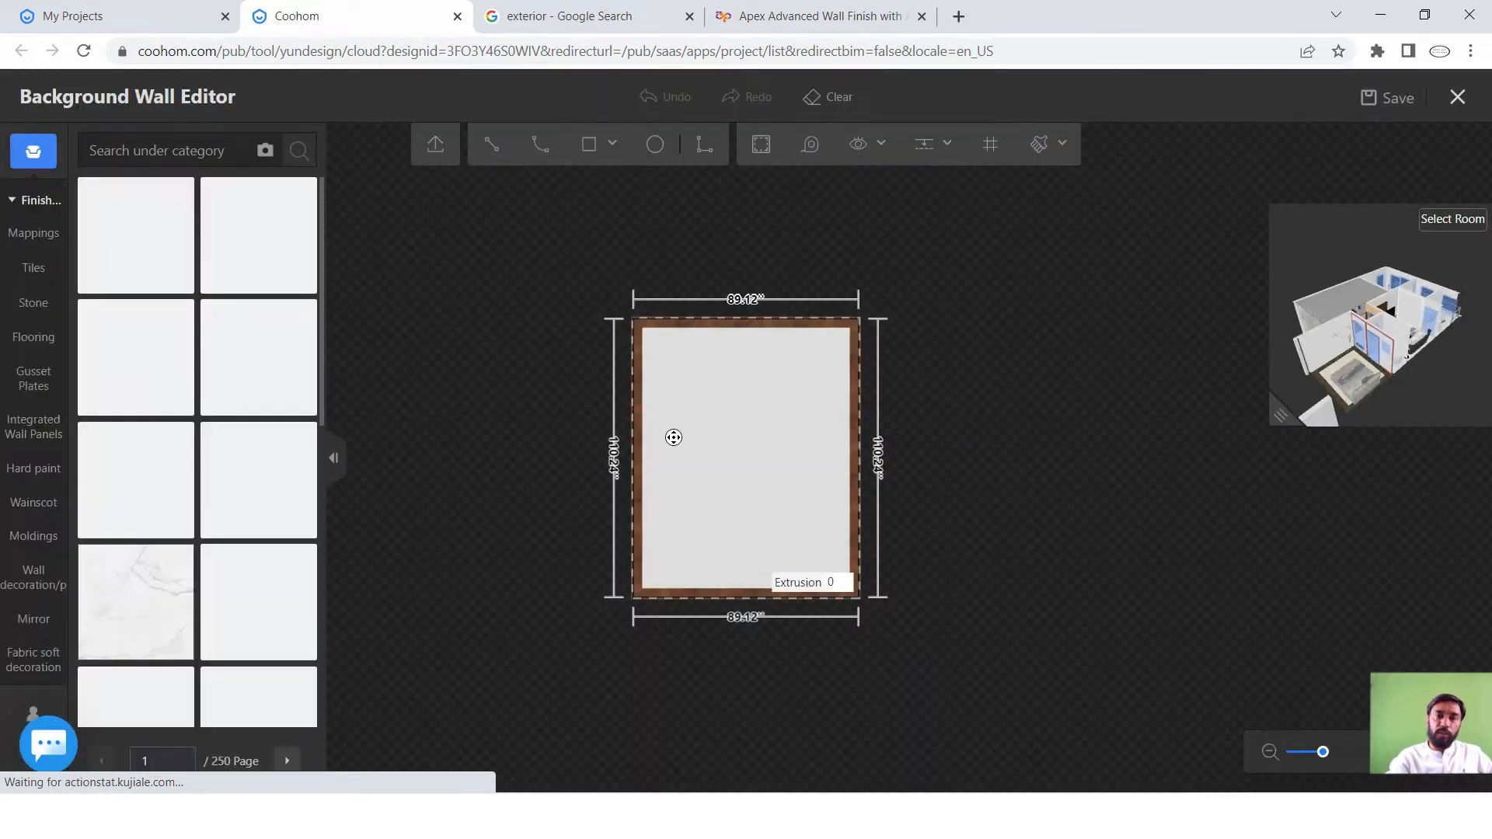
double_click(710, 422)
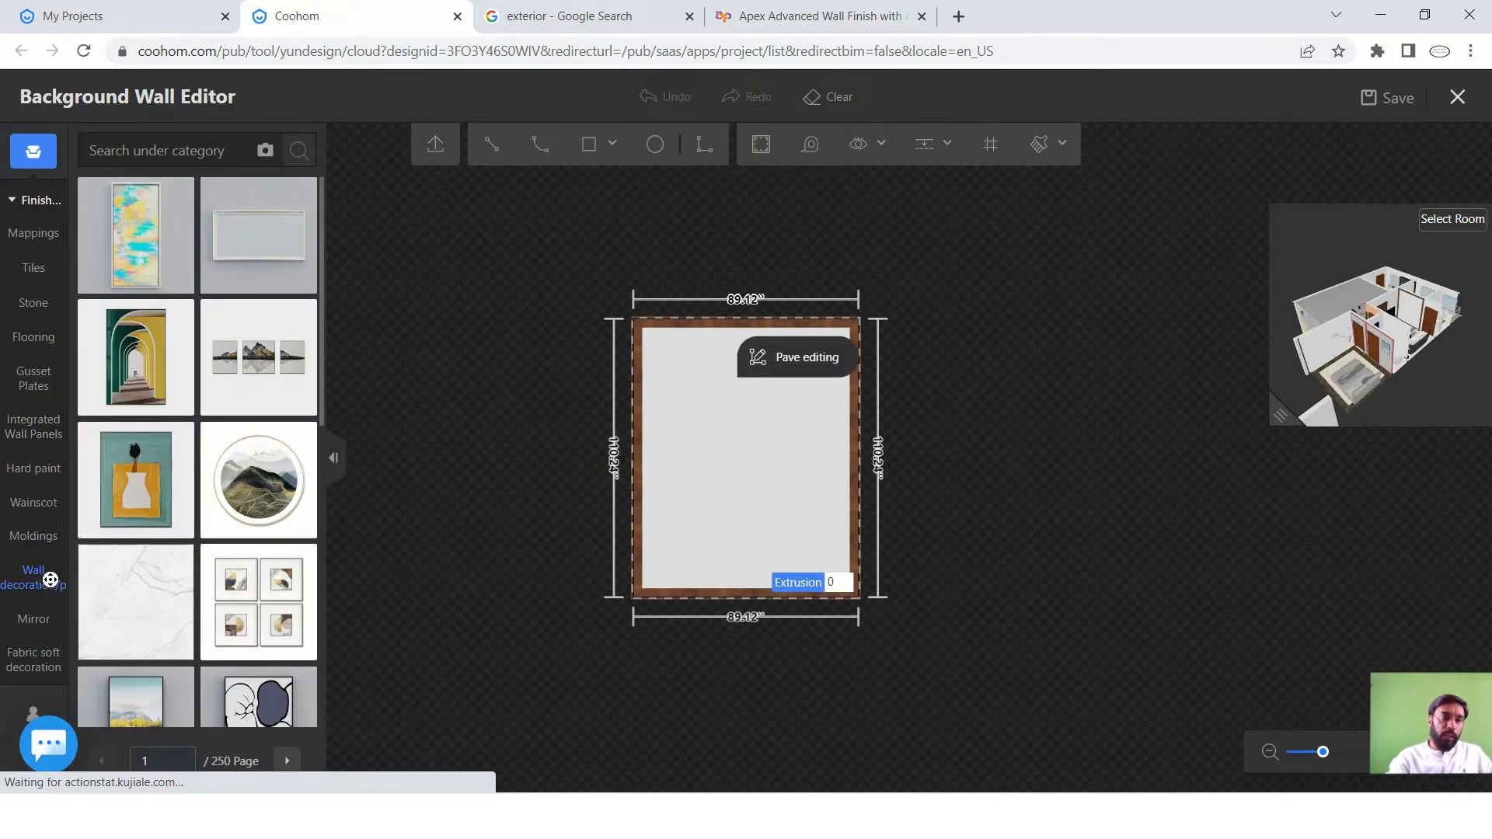
click(40, 537)
Look through the moldings library up to page 18 for another profile for the wall.
scroll(228, 502, down, 5)
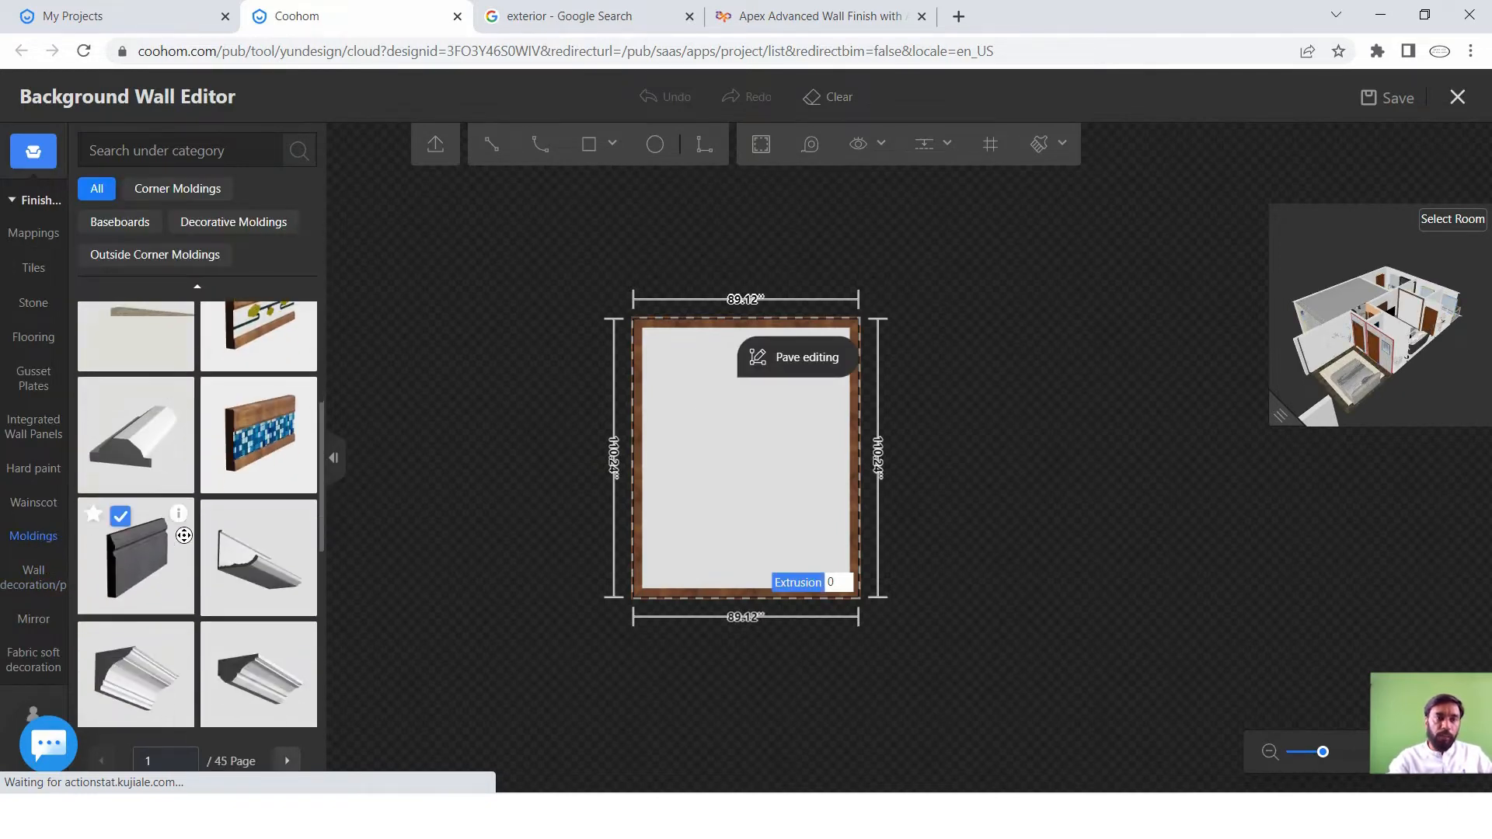
scroll(228, 502, down, 5)
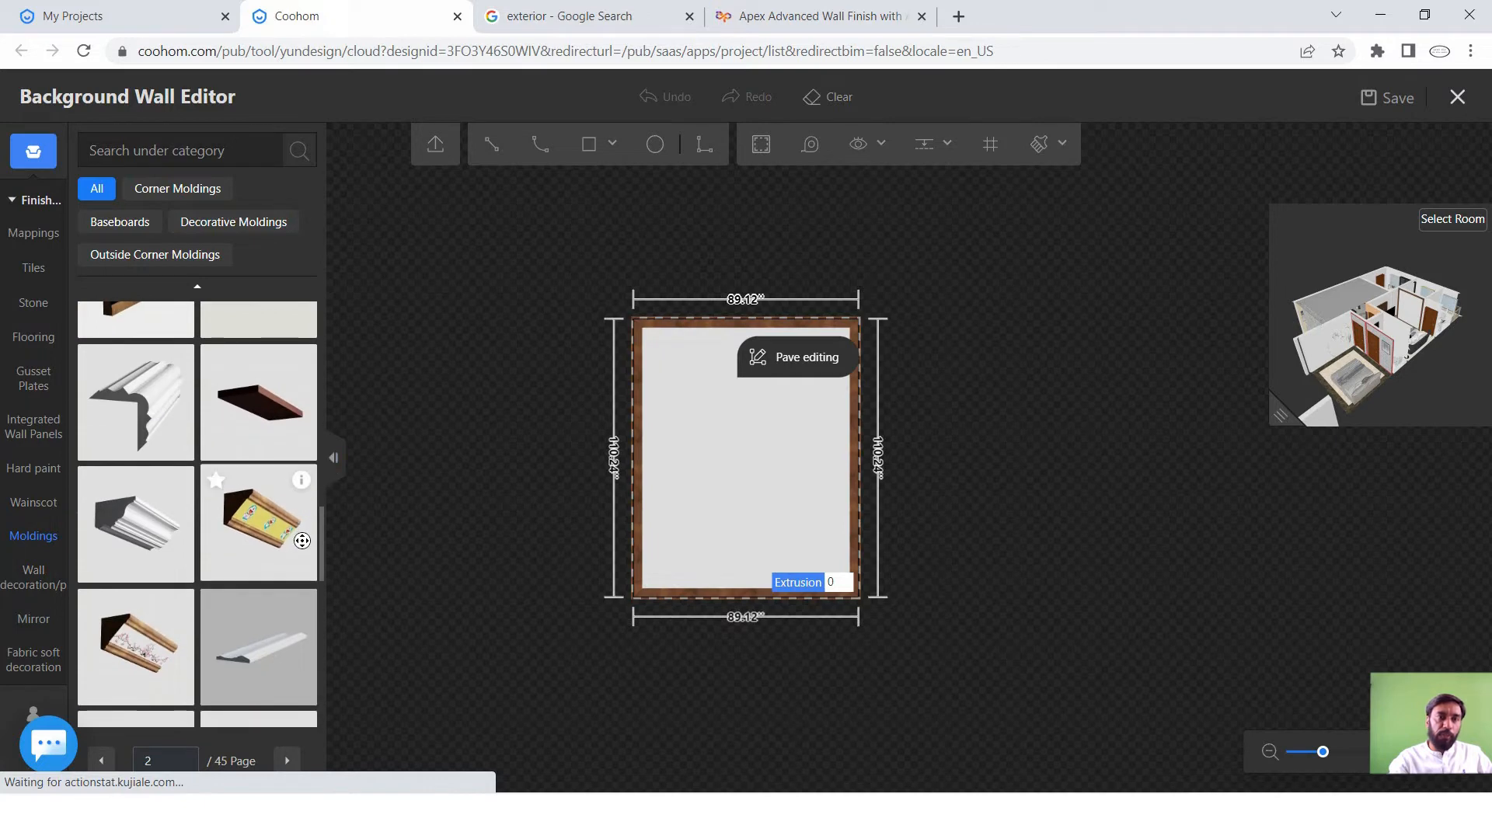
scroll(325, 535, down, 5)
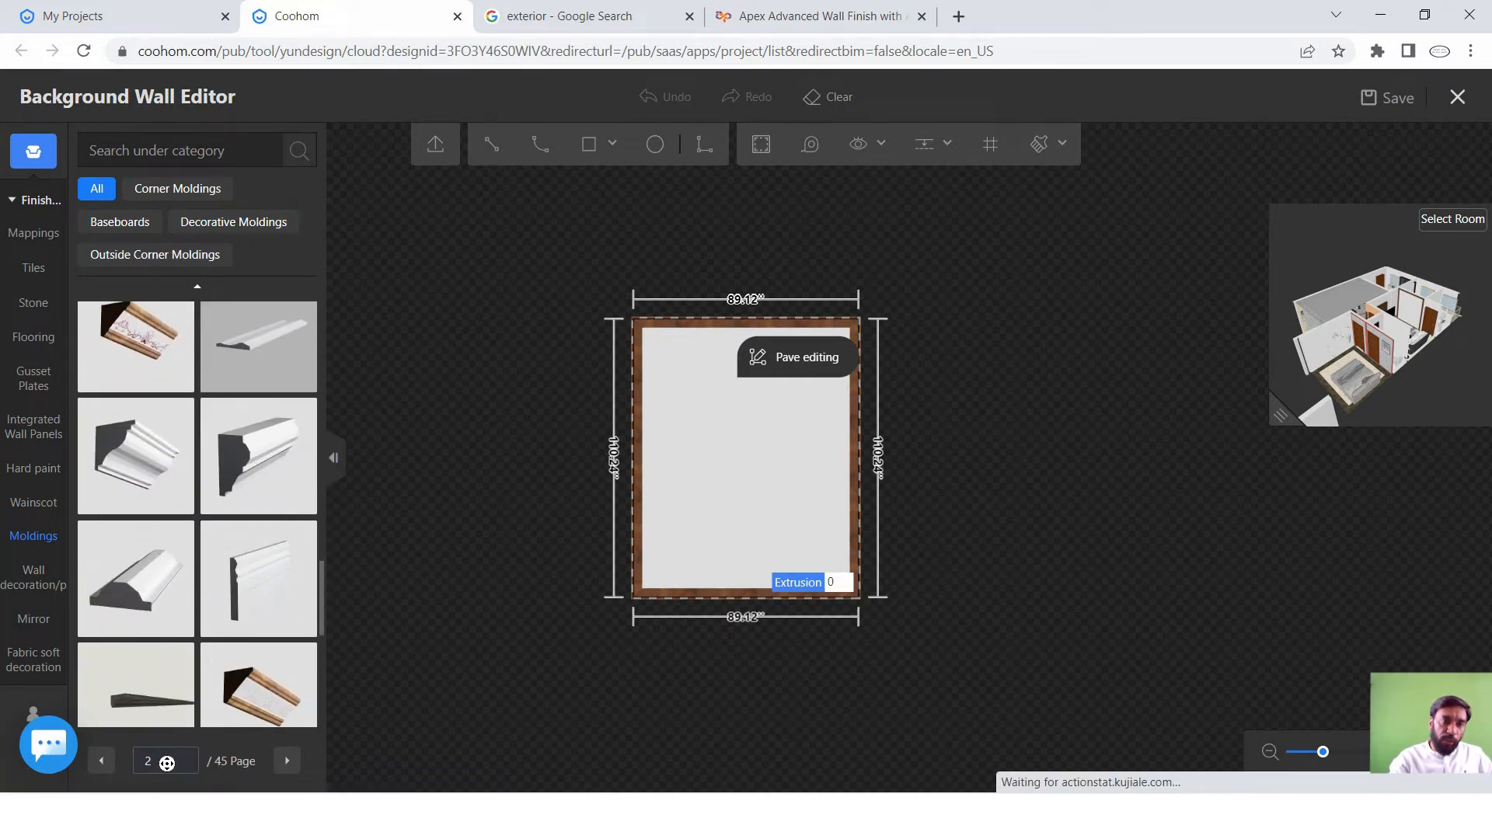
scroll(291, 761, down, 5)
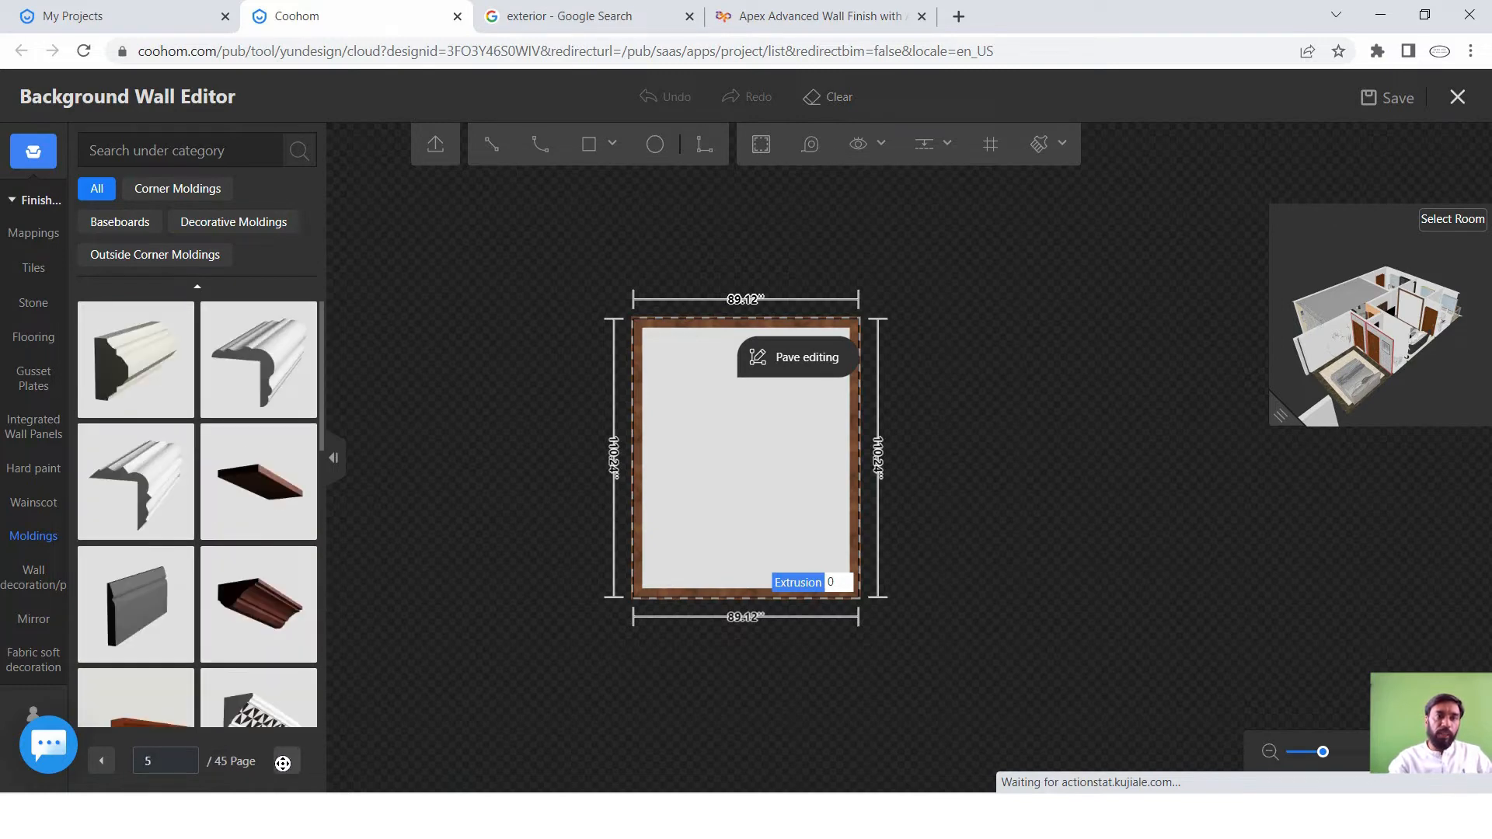
click(283, 762)
click(283, 762)
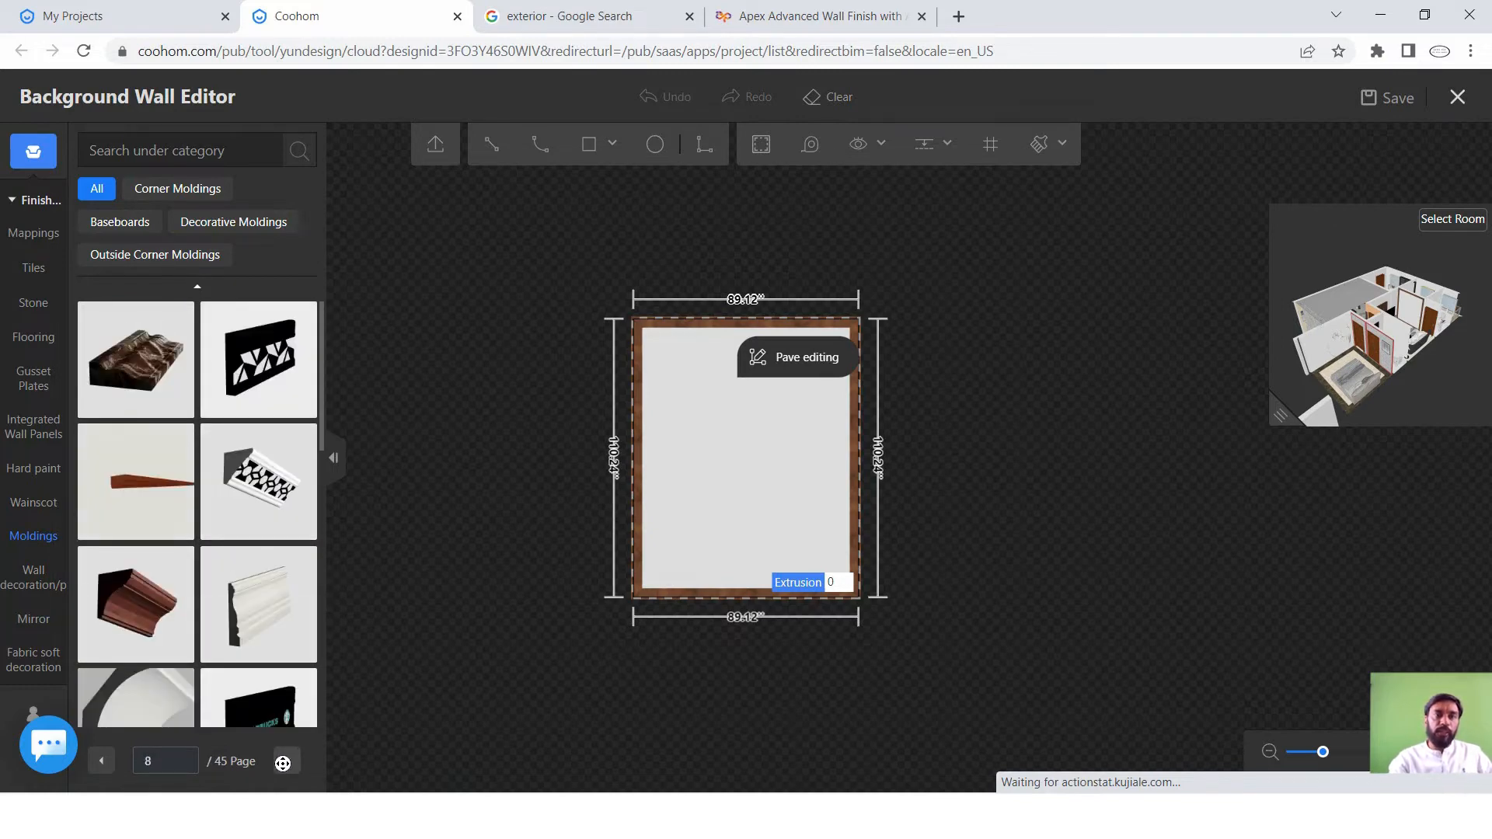
click(283, 762)
click(283, 762)
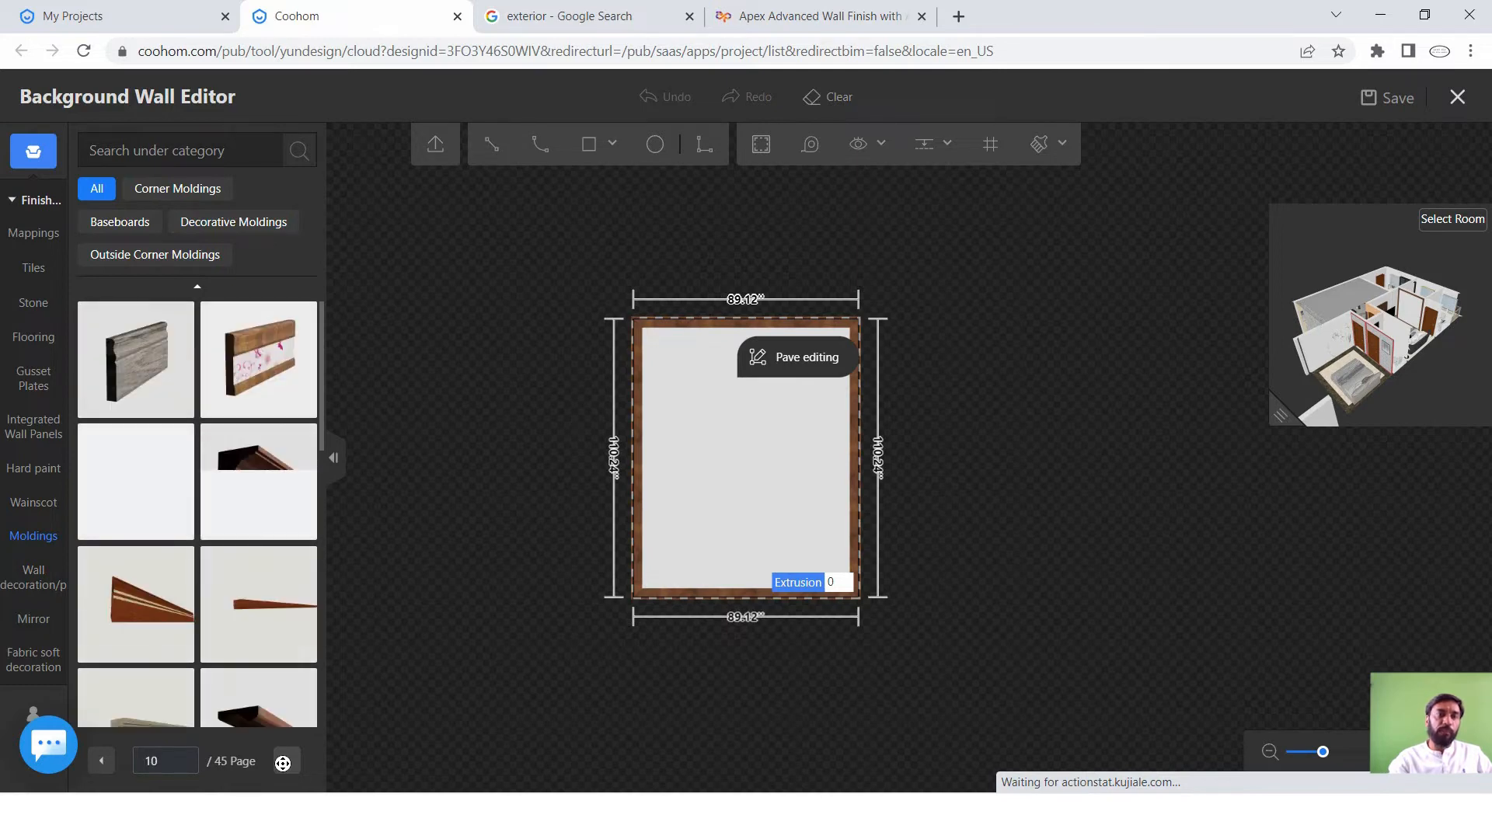
click(282, 762)
click(283, 762)
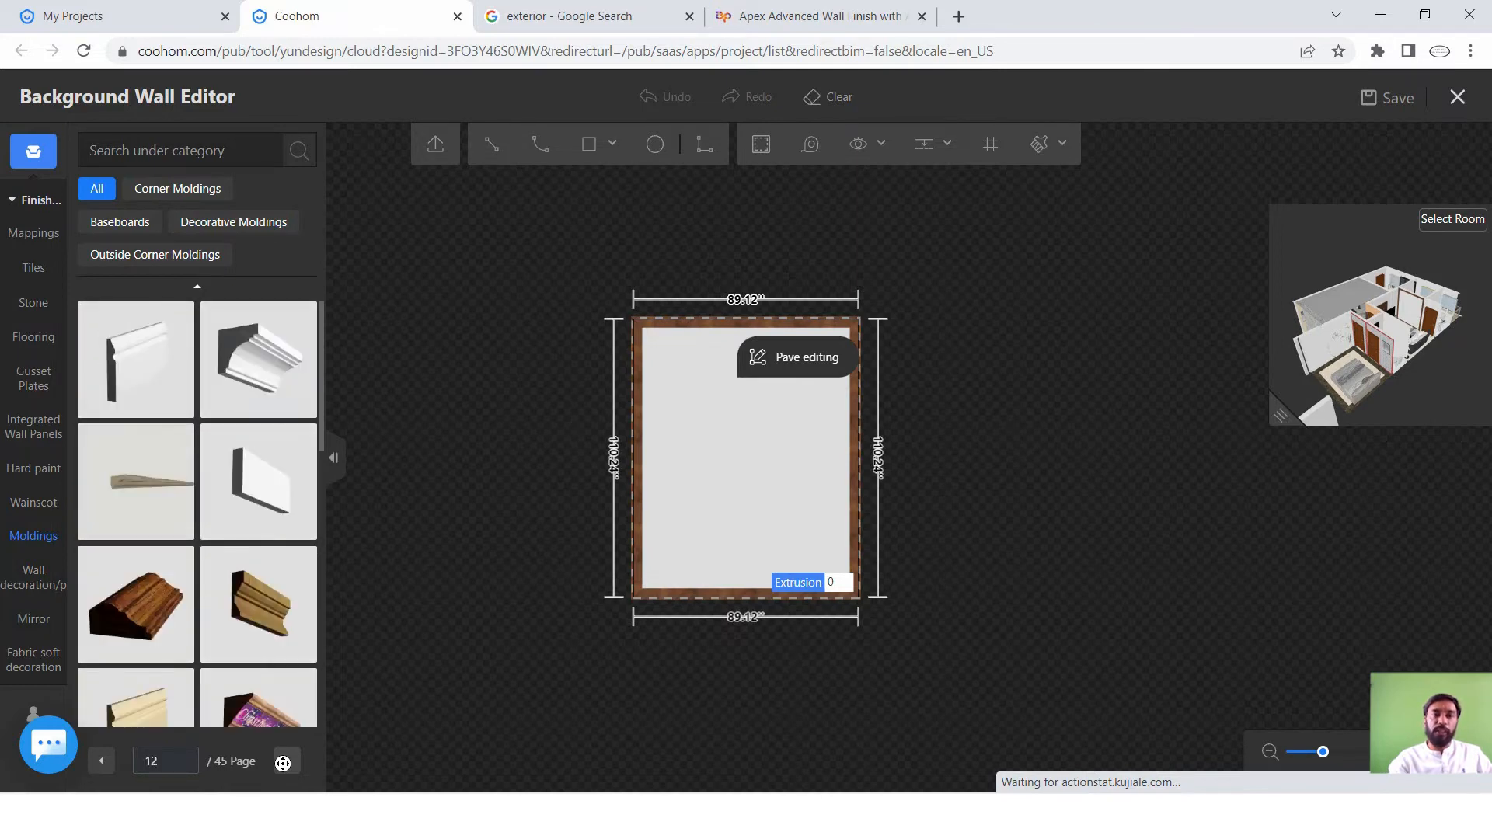
click(283, 763)
click(283, 763)
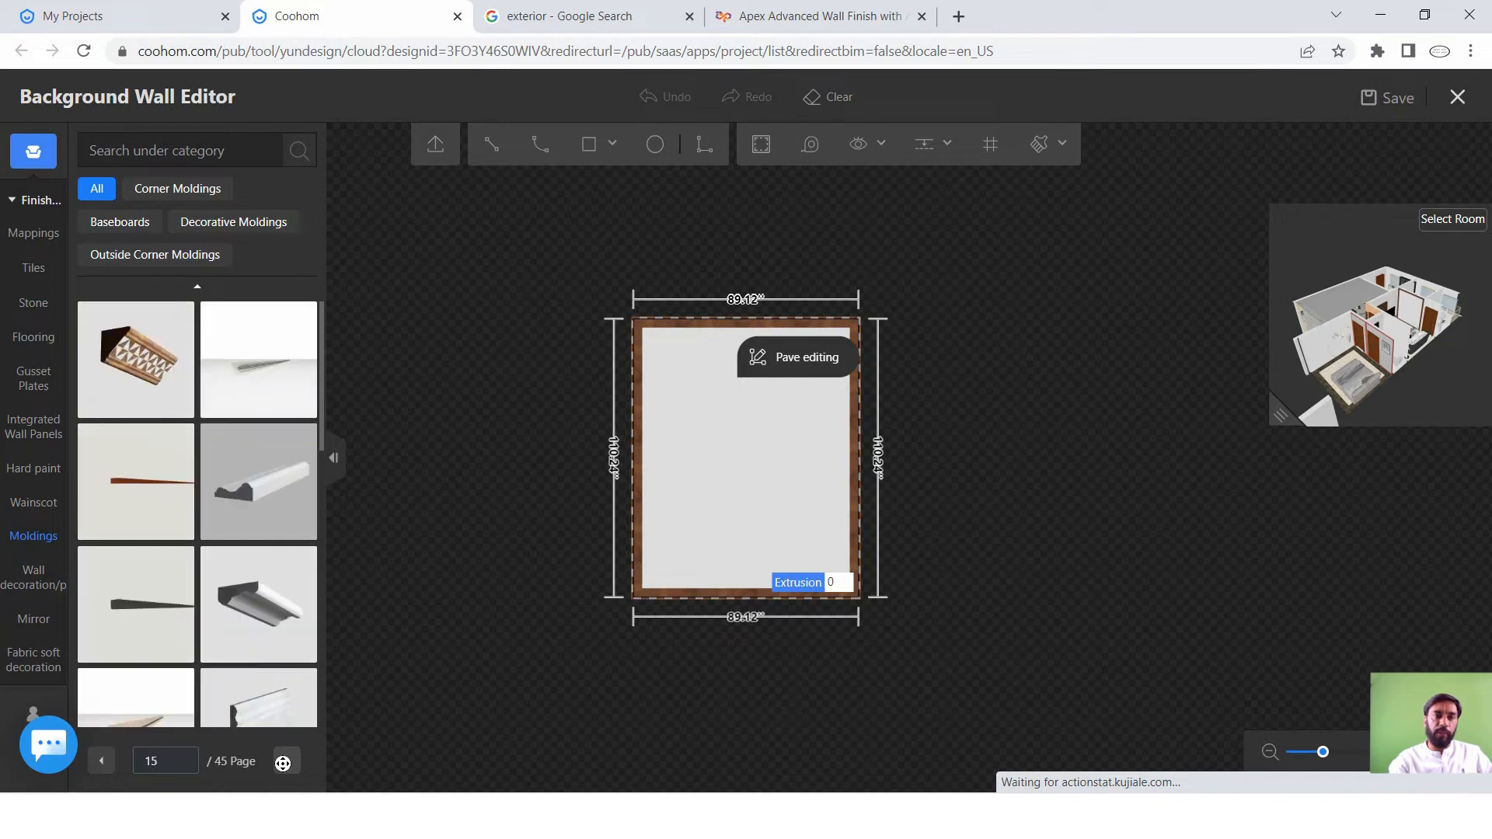
click(283, 763)
click(283, 763)
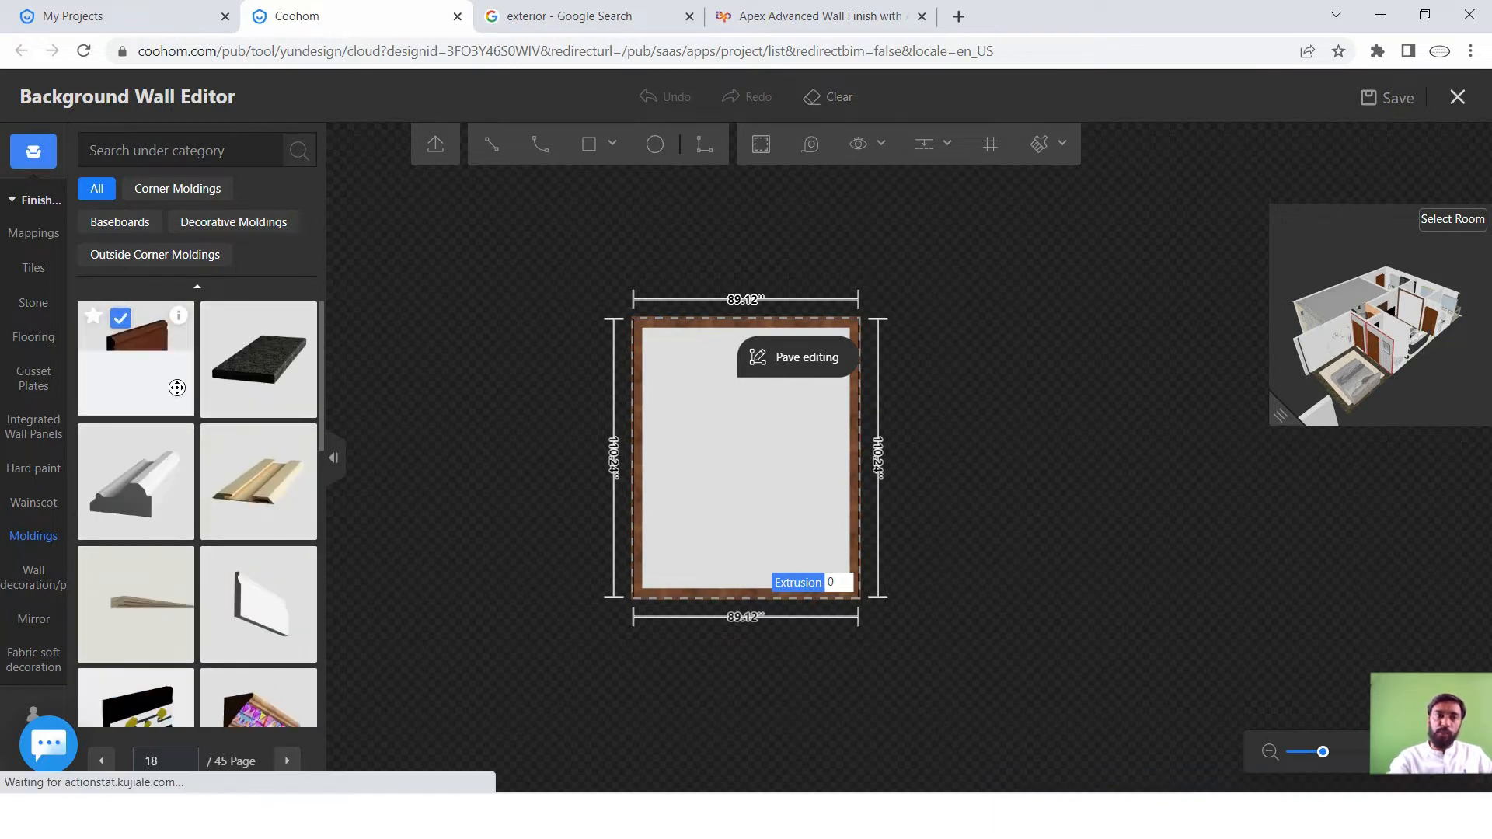
Place the brown vertically slatted wainscot panel on the framed wall area.
click(35, 503)
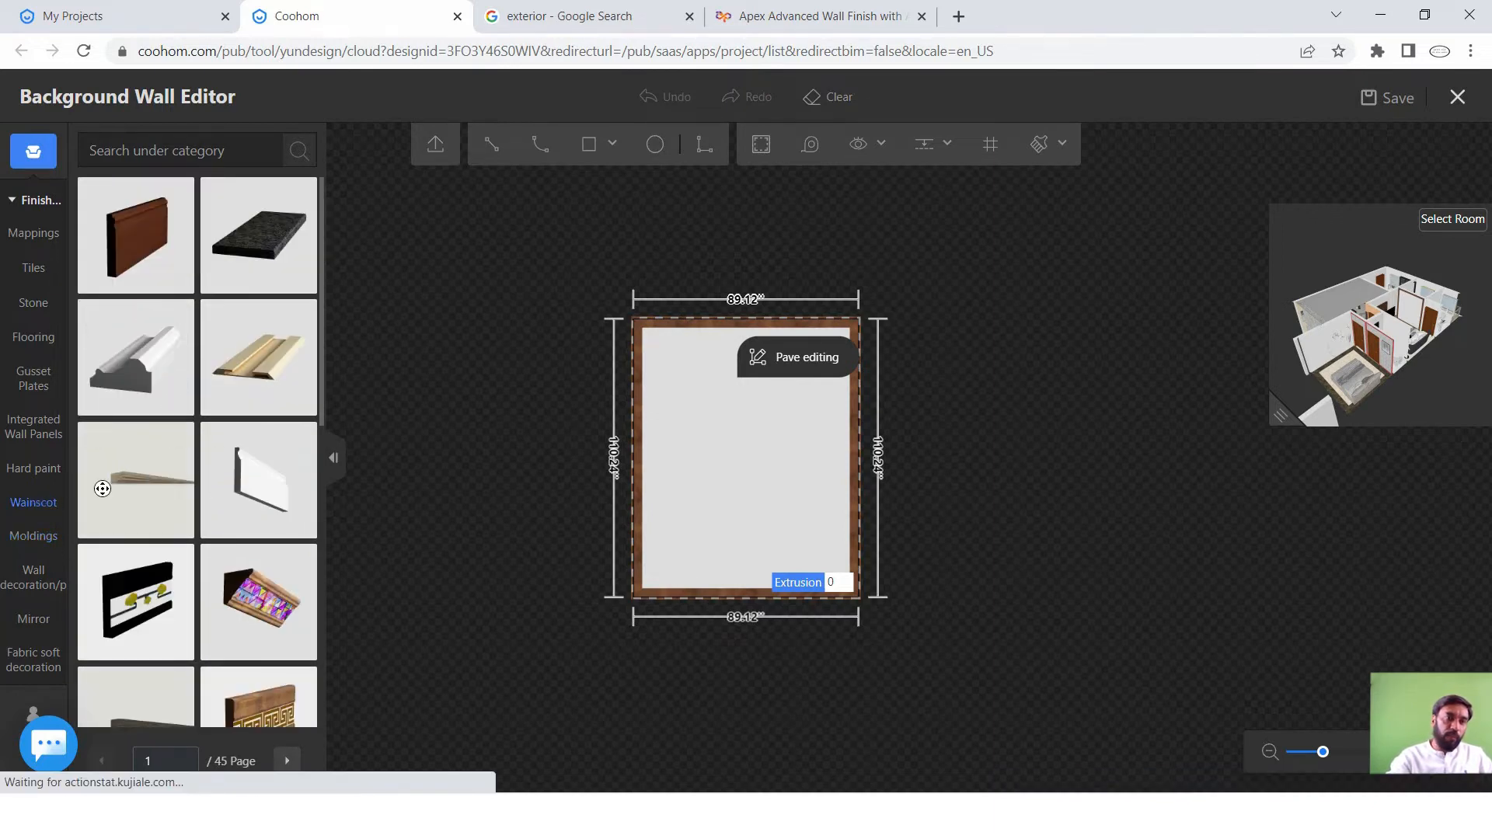
scroll(194, 377, down, 3)
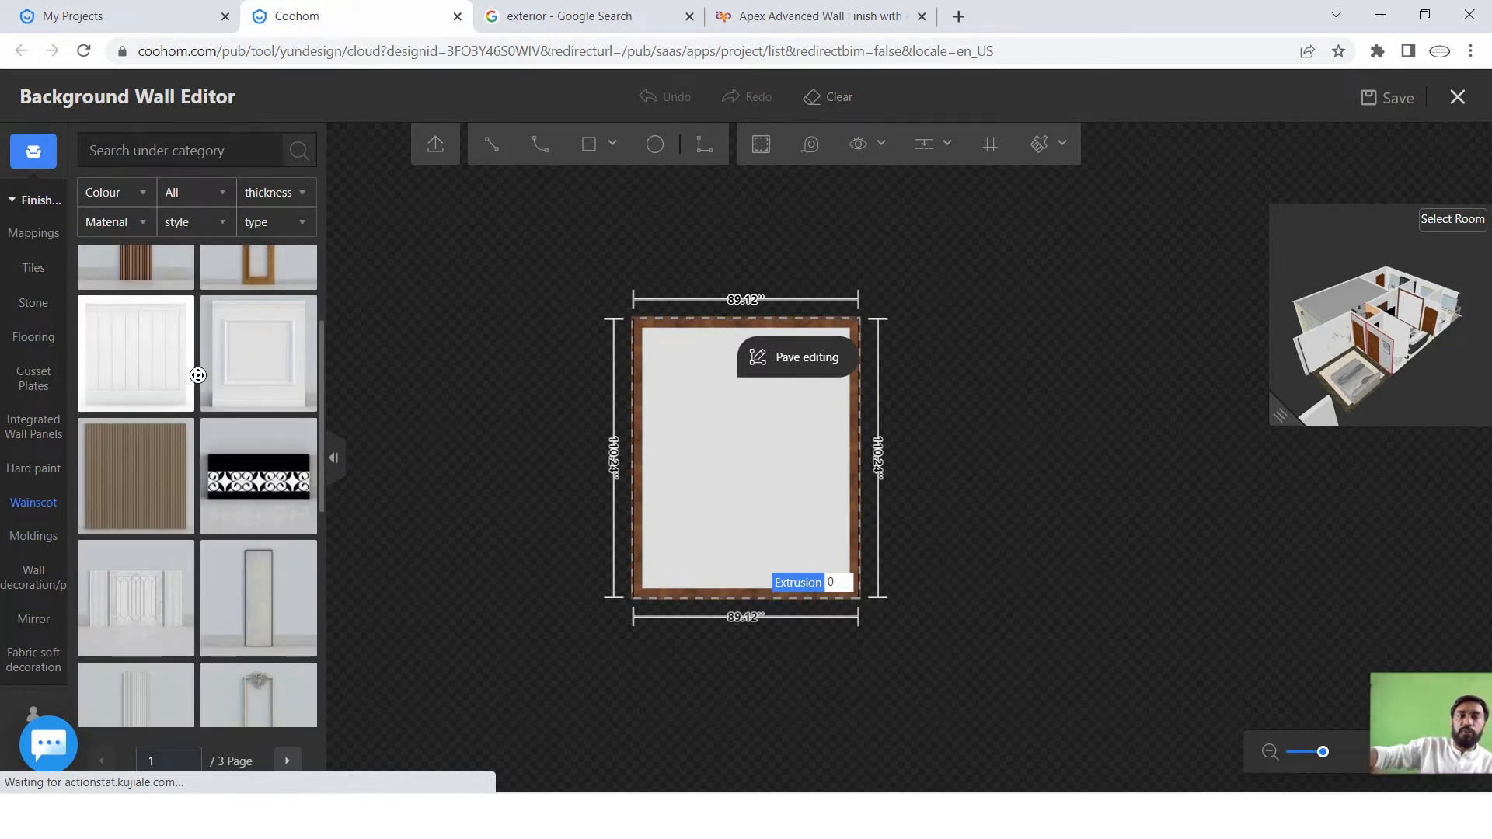
drag(150, 477, 773, 493)
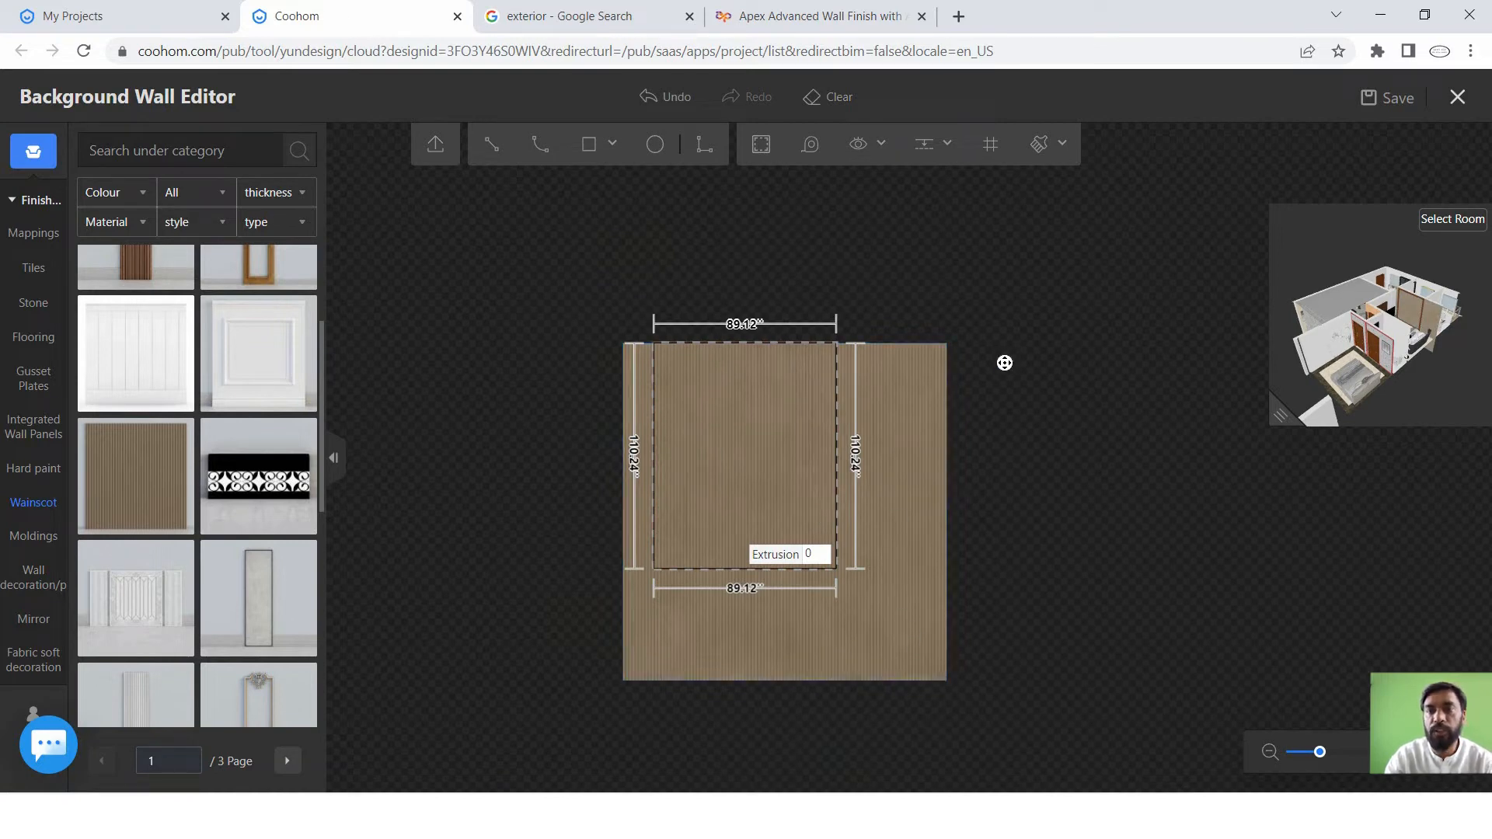
Shrink the brown slatted wainscot panel and shift it onto the framed wall, reducing its length to about 86.56 in.
click(877, 429)
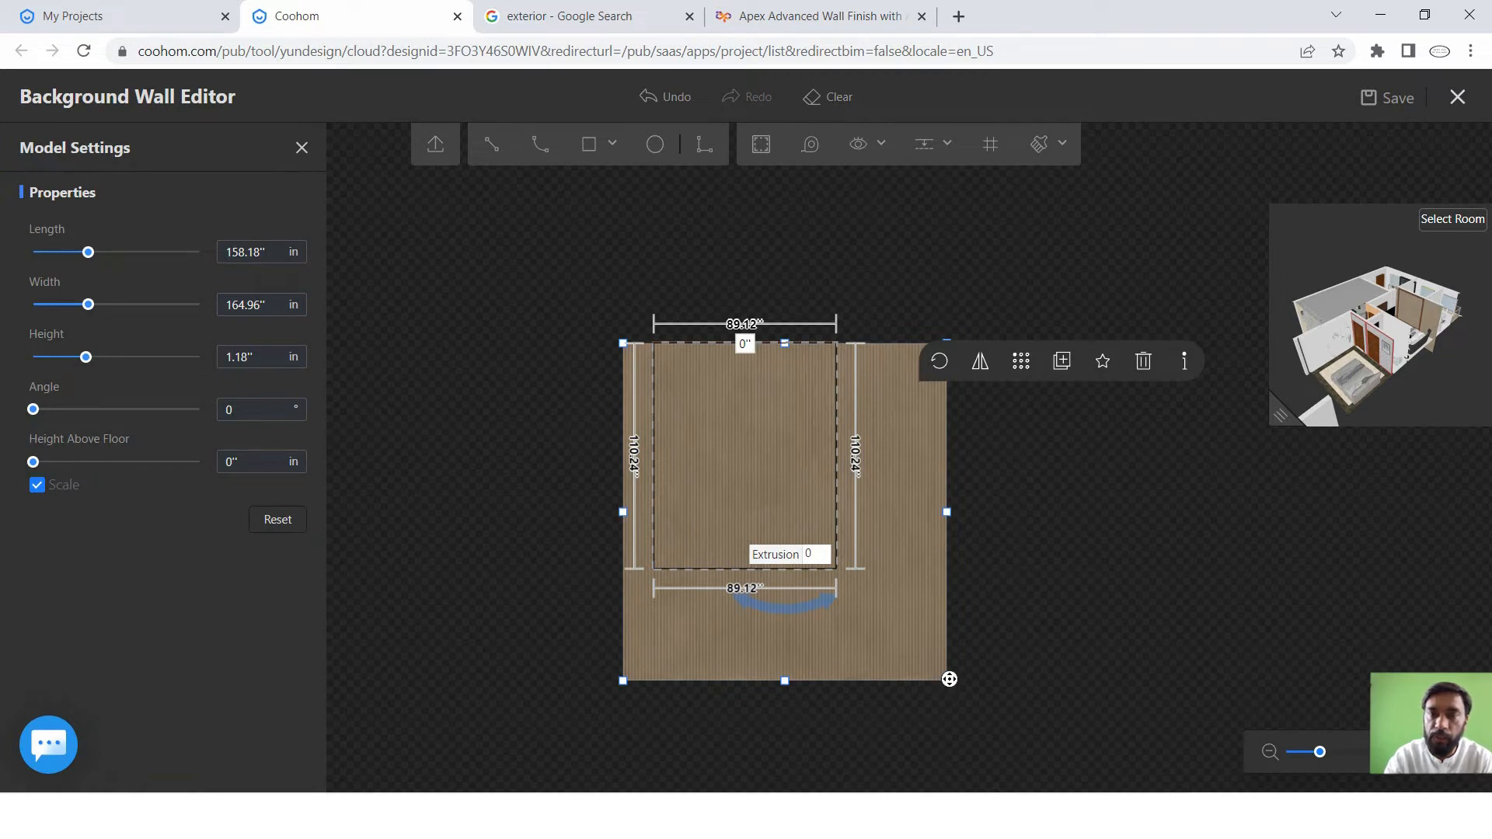
drag(949, 679, 820, 572)
drag(616, 449, 647, 469)
click(653, 451)
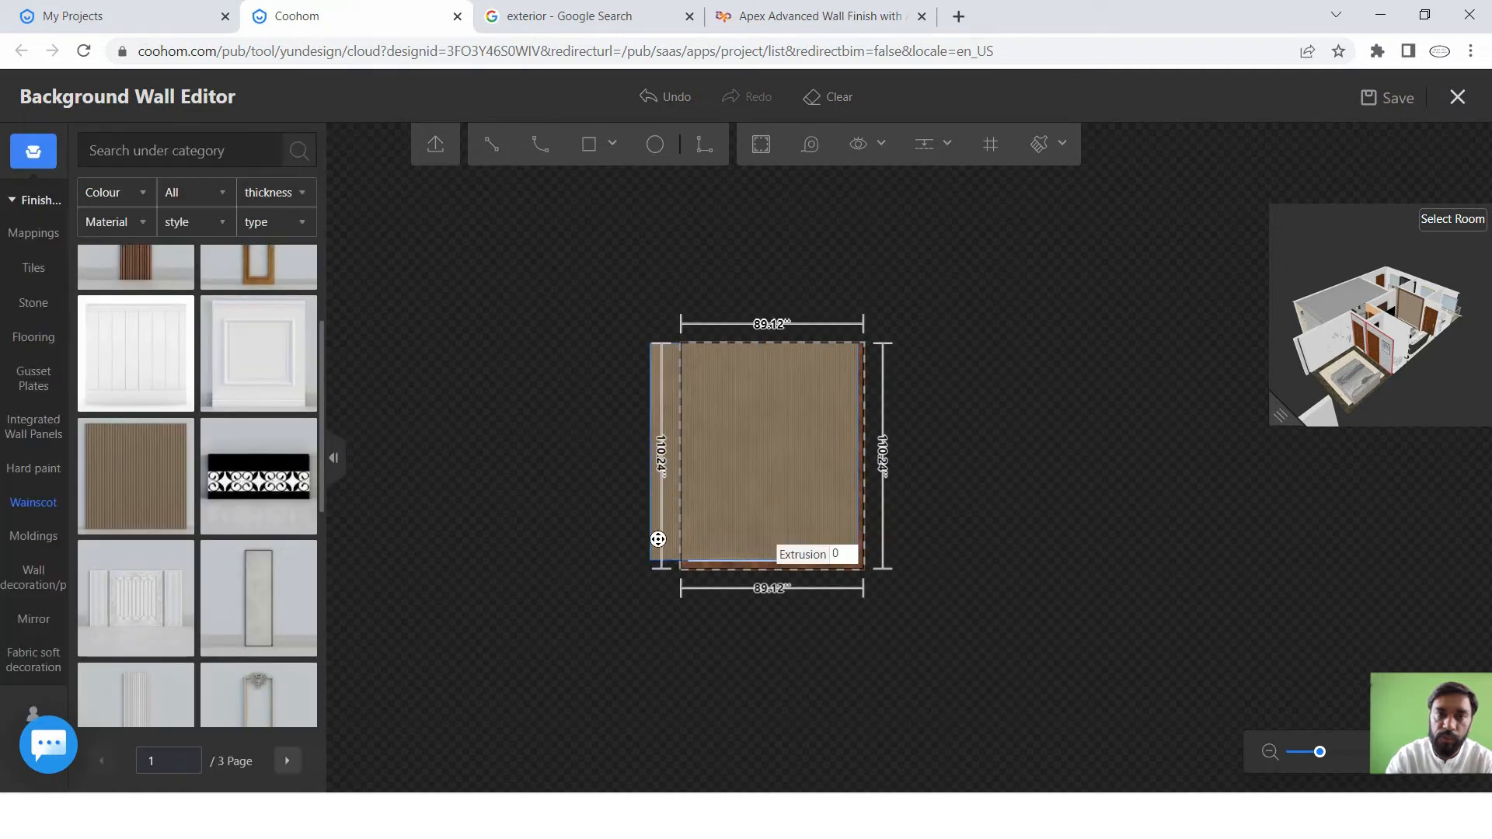
click(683, 545)
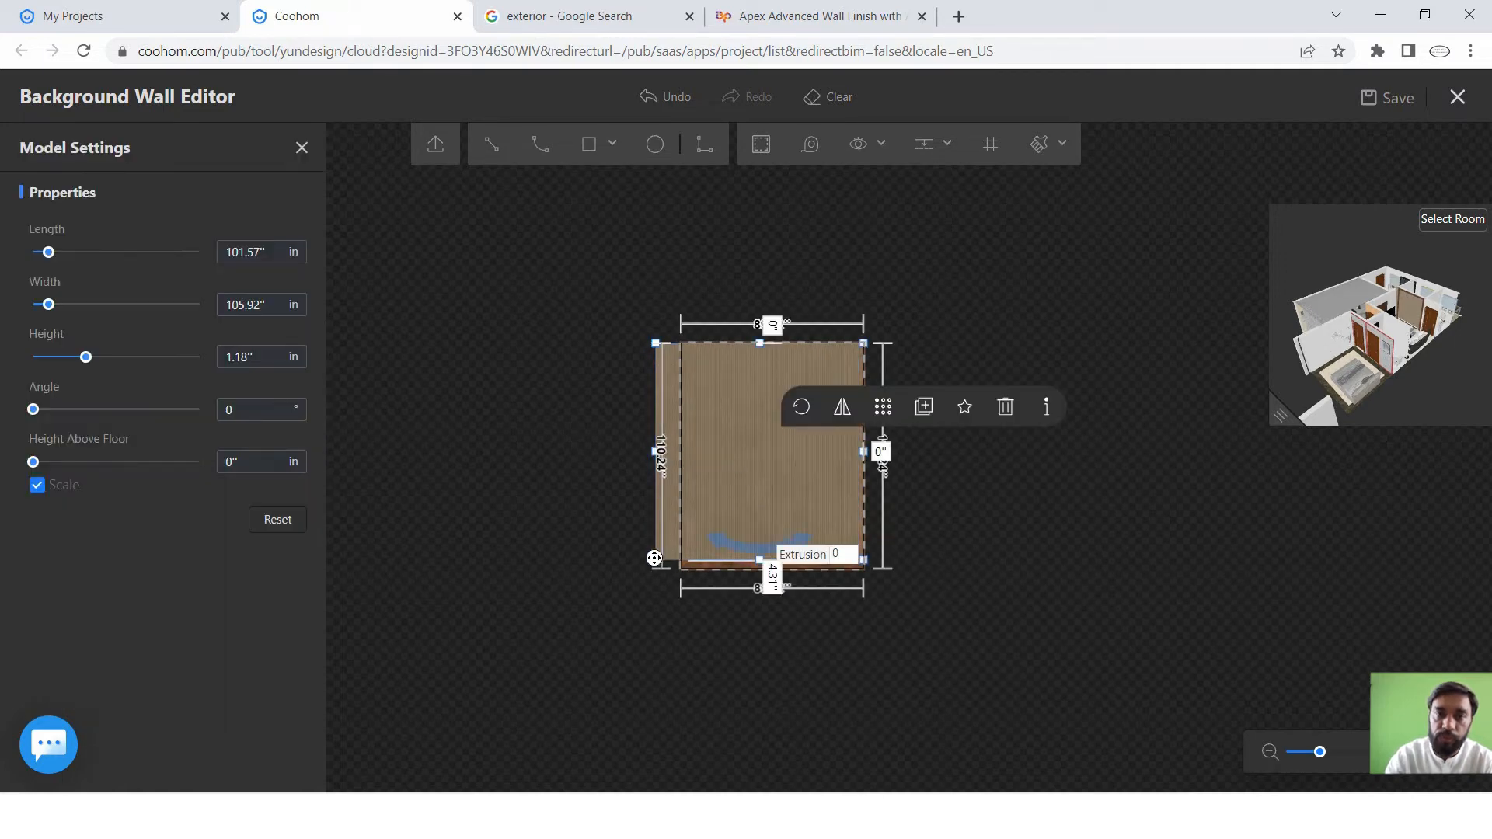
drag(654, 558, 776, 569)
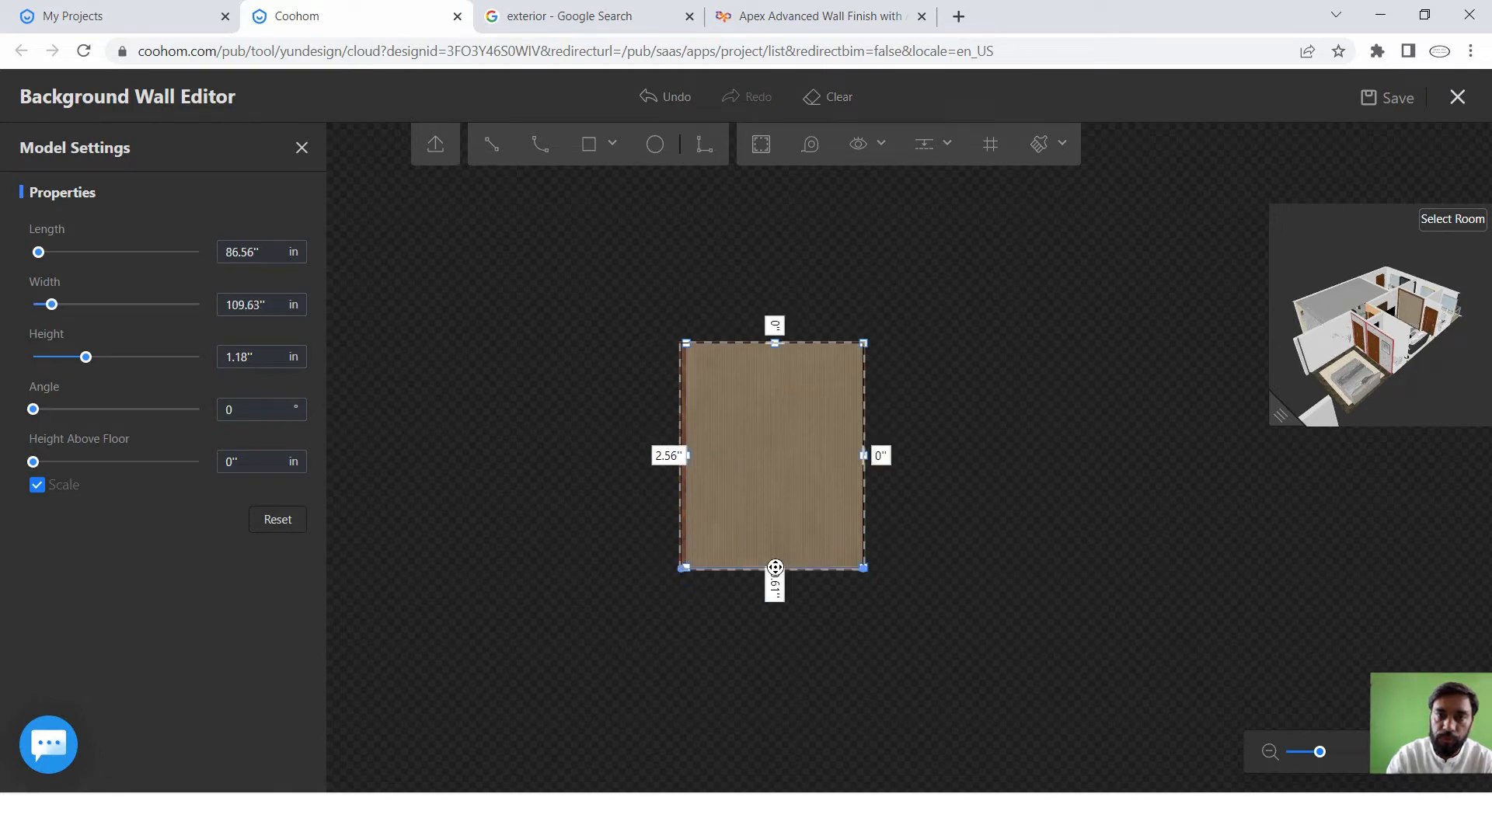
Pull the slatted panel's right edge inward from the side molding, reducing its length to about 83.04 in.
scroll(823, 391, up, 2)
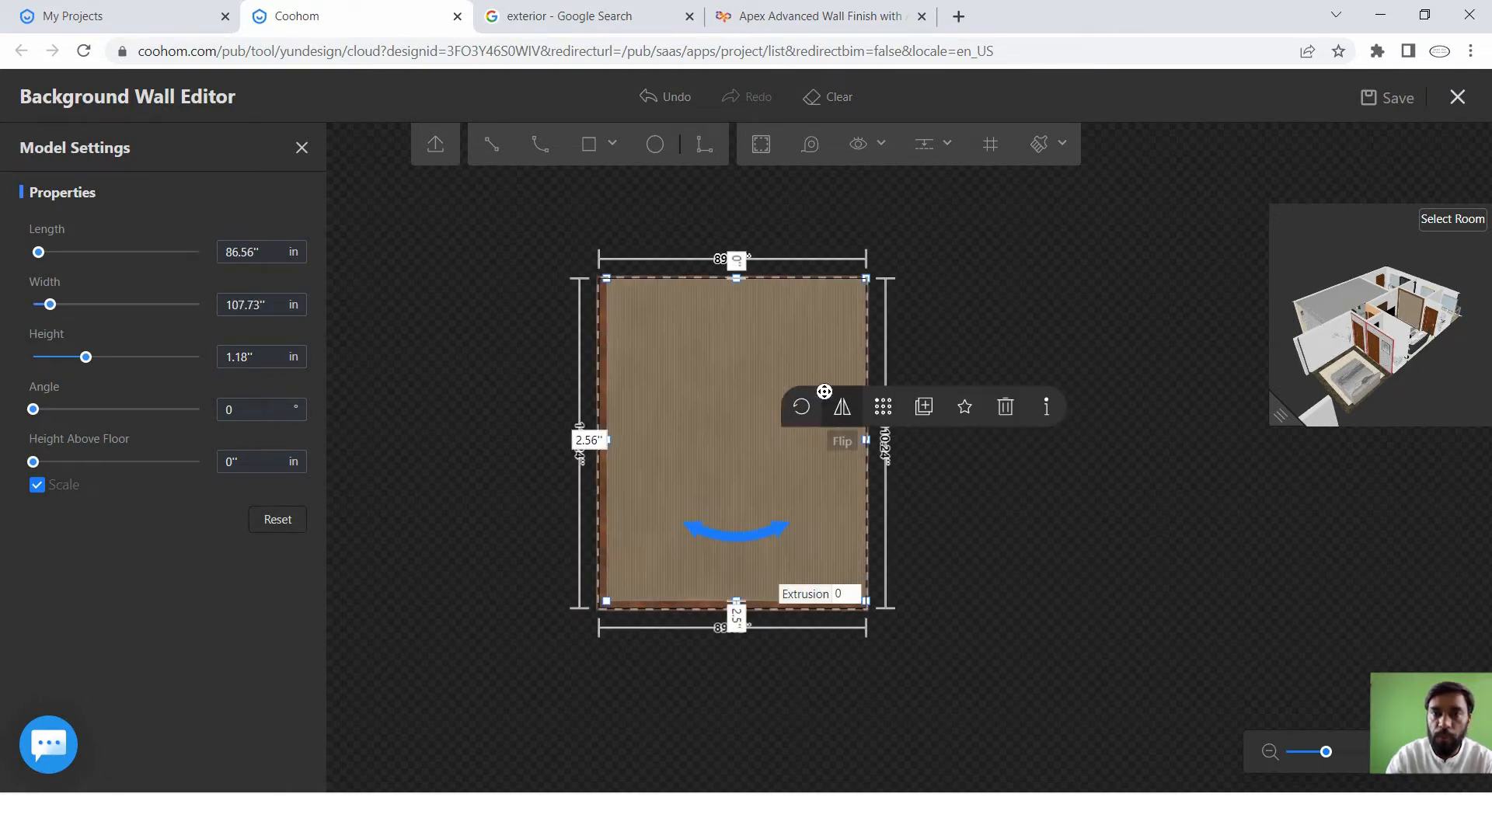
scroll(862, 436, up, 5)
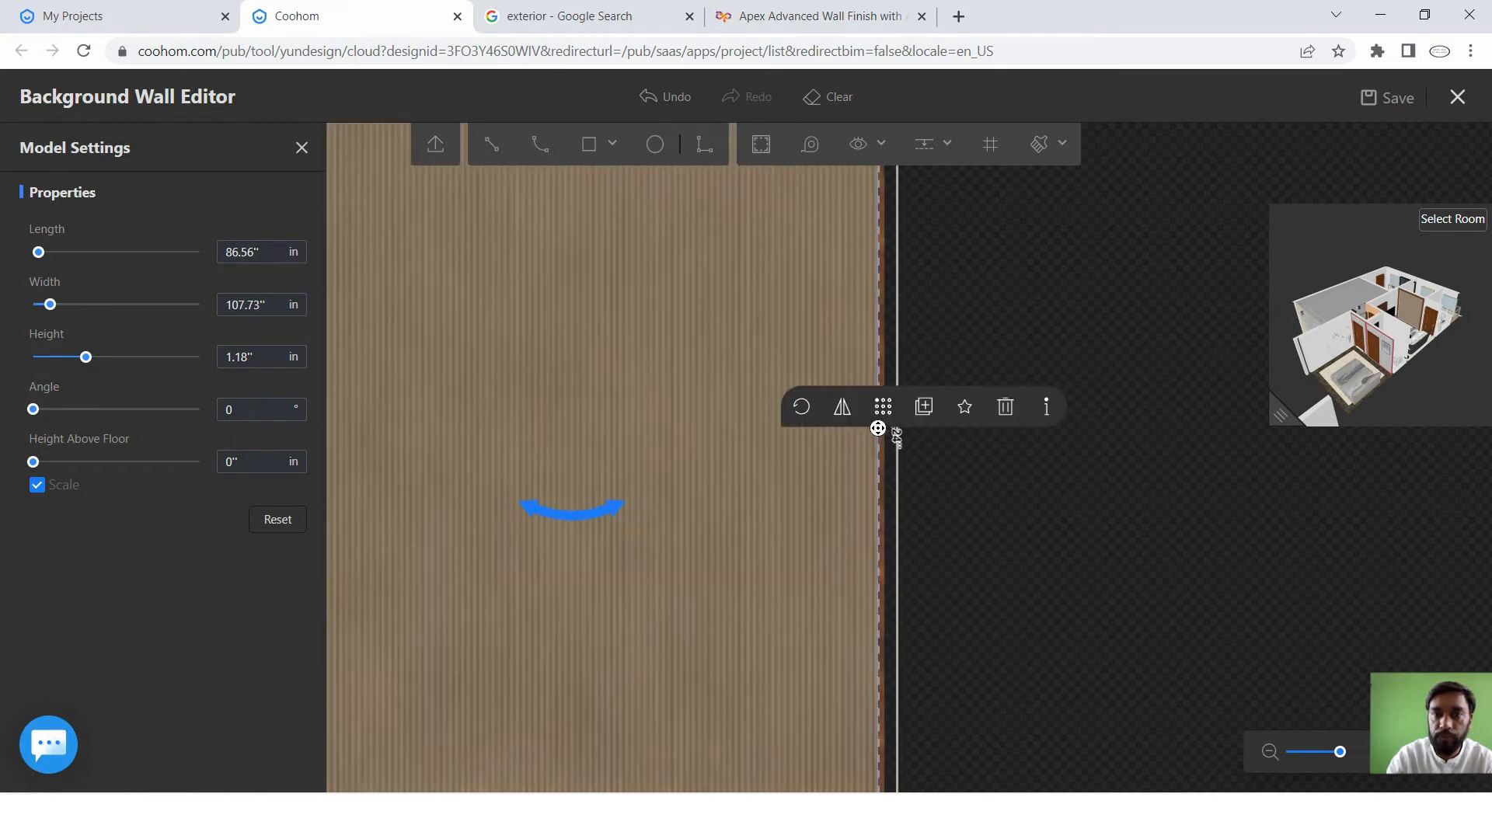
scroll(898, 474, up, 1)
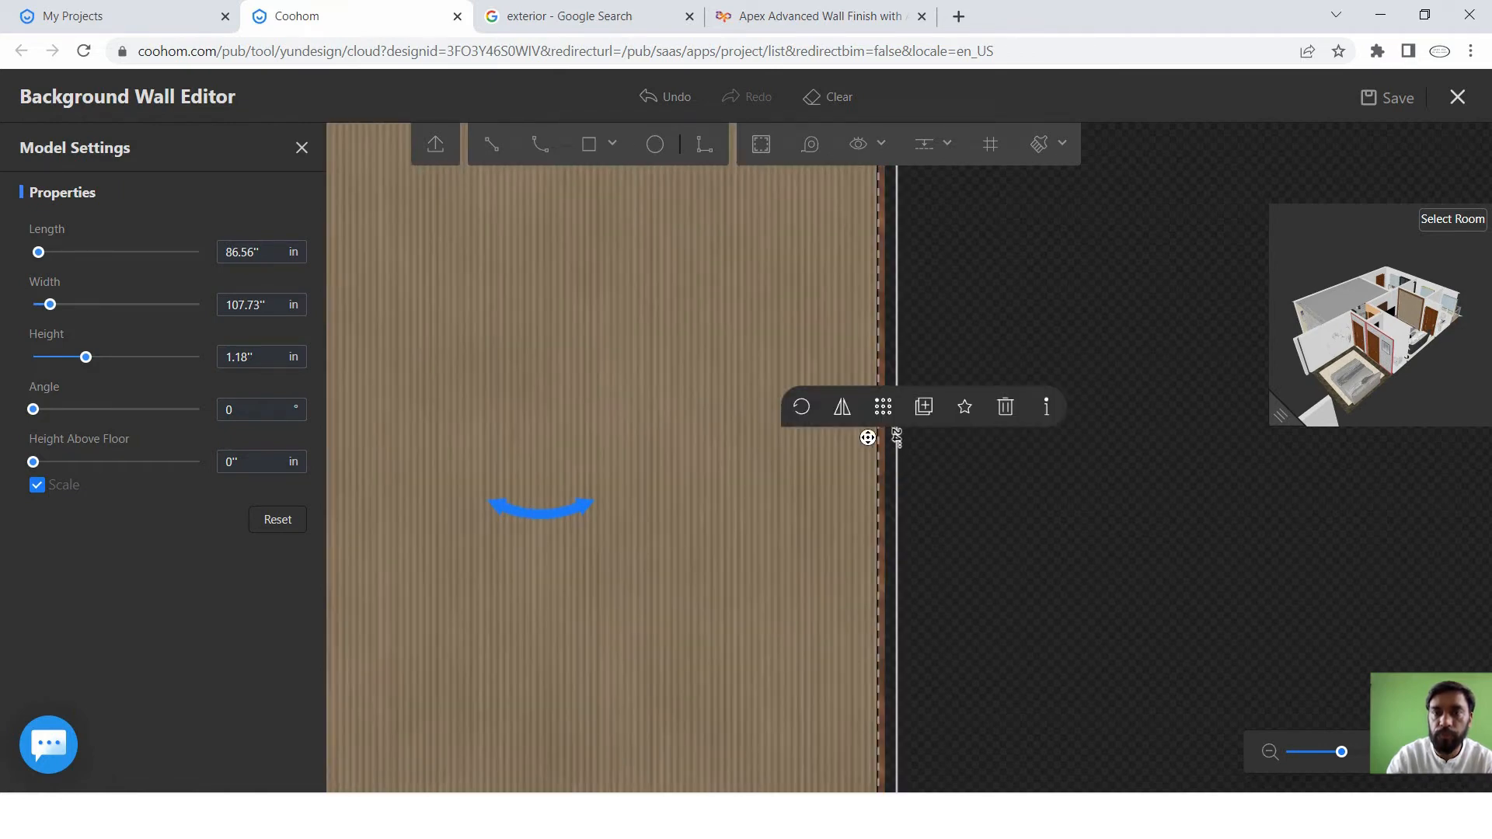
scroll(853, 439, down, 1)
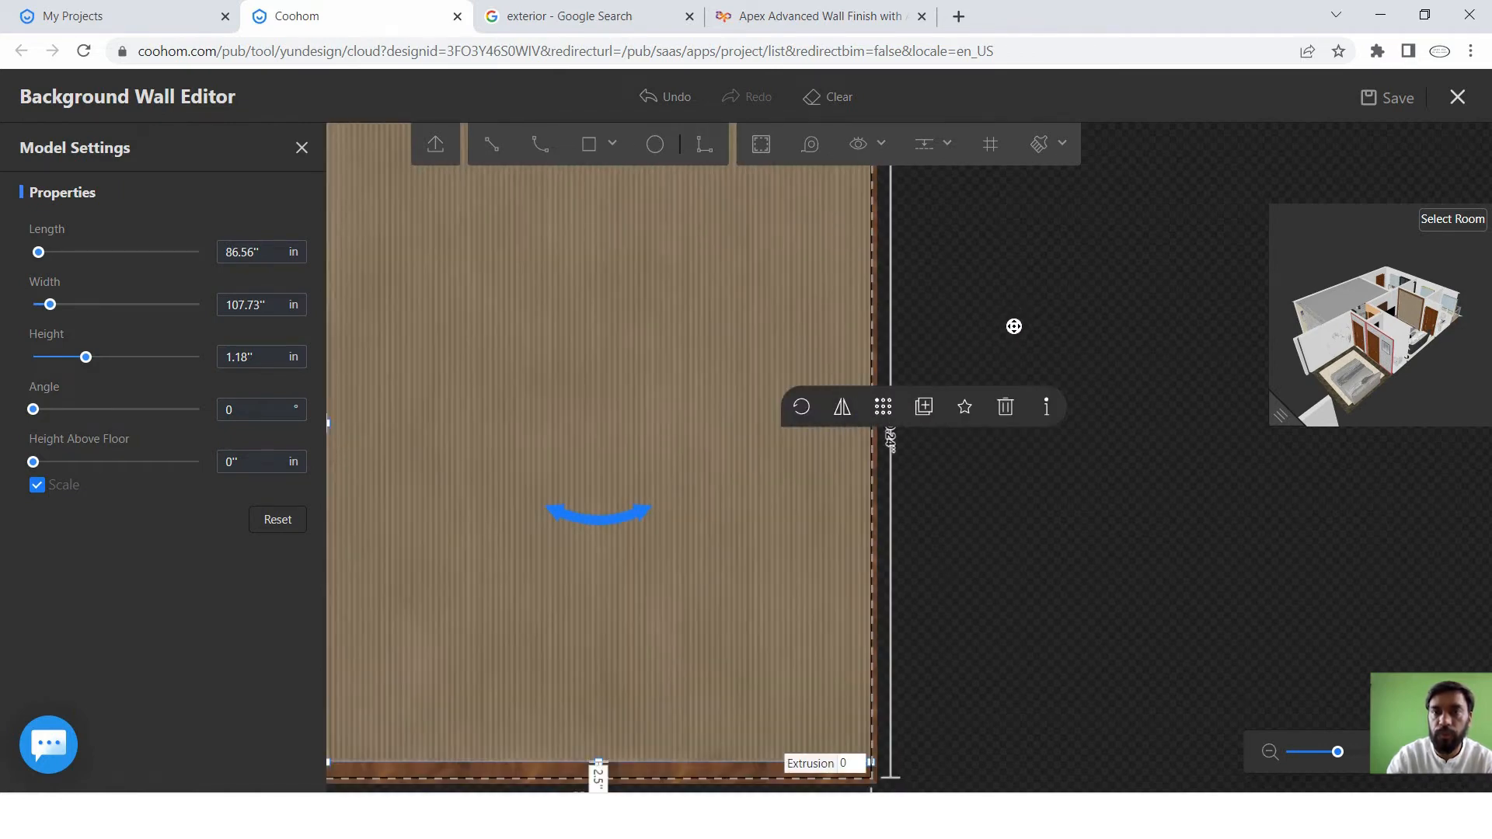
click(998, 299)
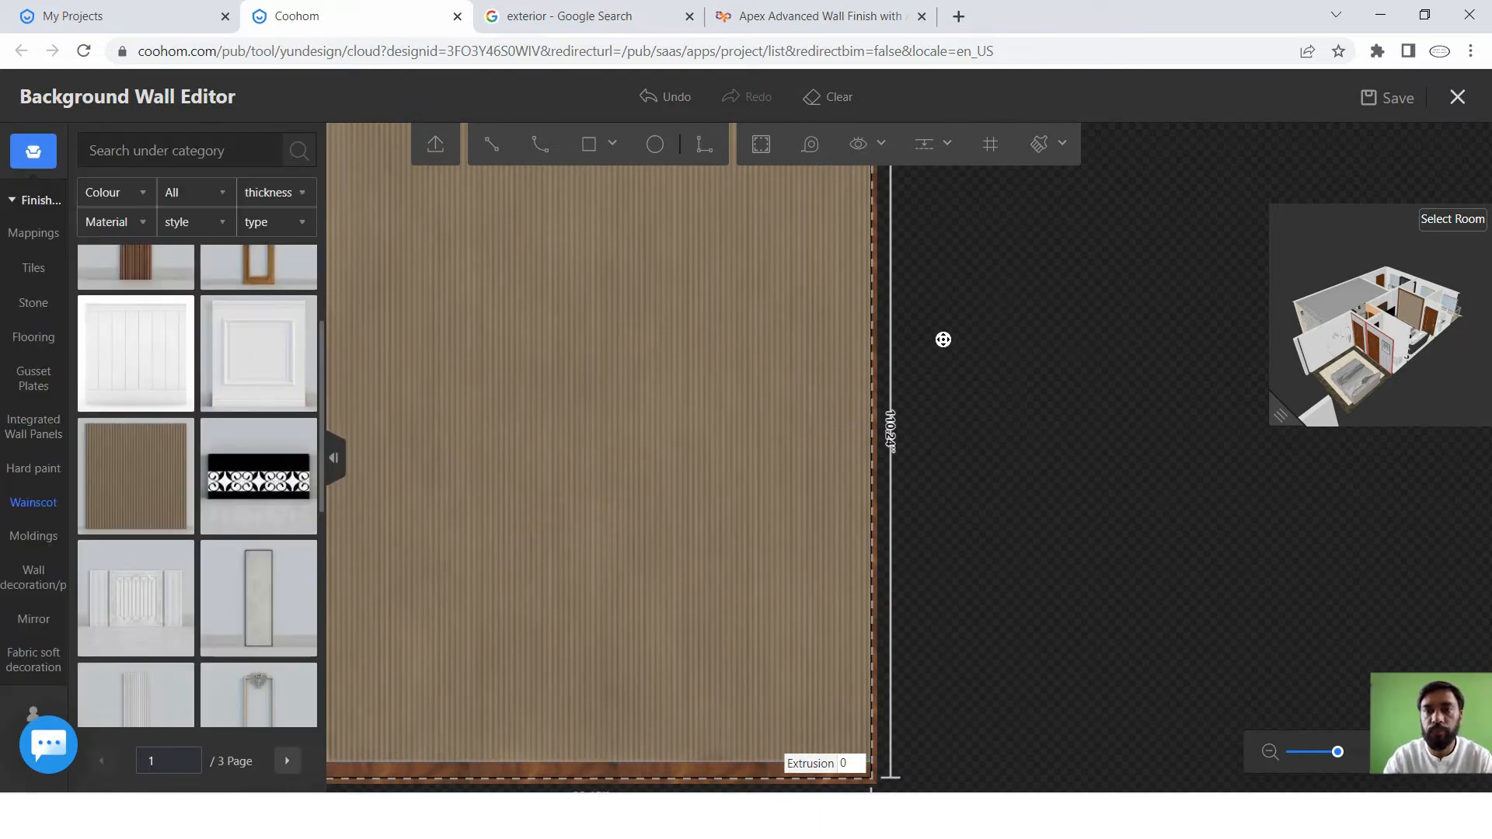
click(823, 409)
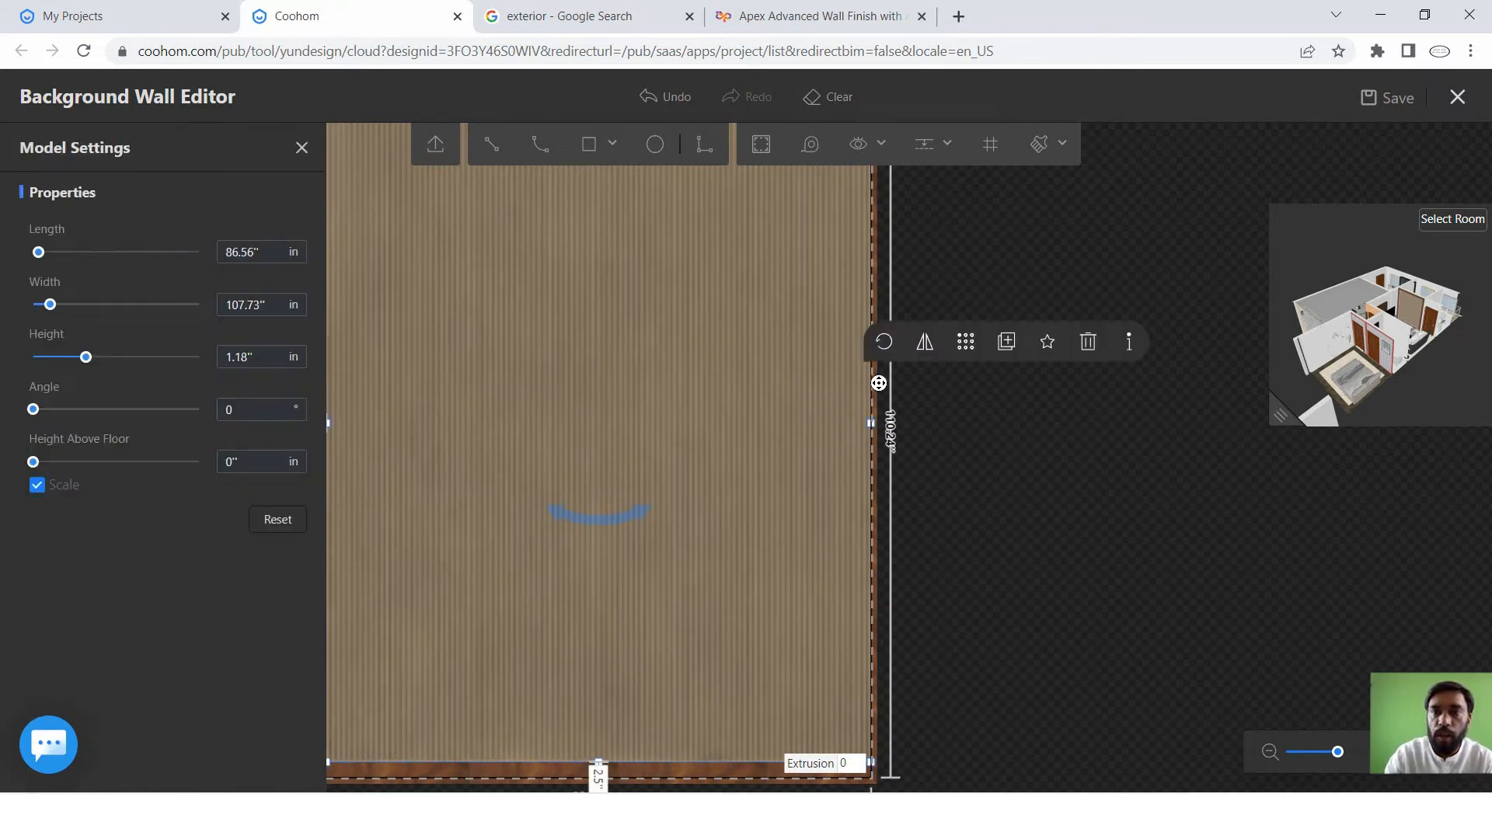
mouse_move(870, 424)
mouse_down()
mouse_move(833, 423)
mouse_move(851, 424)
mouse_up()
click(870, 423)
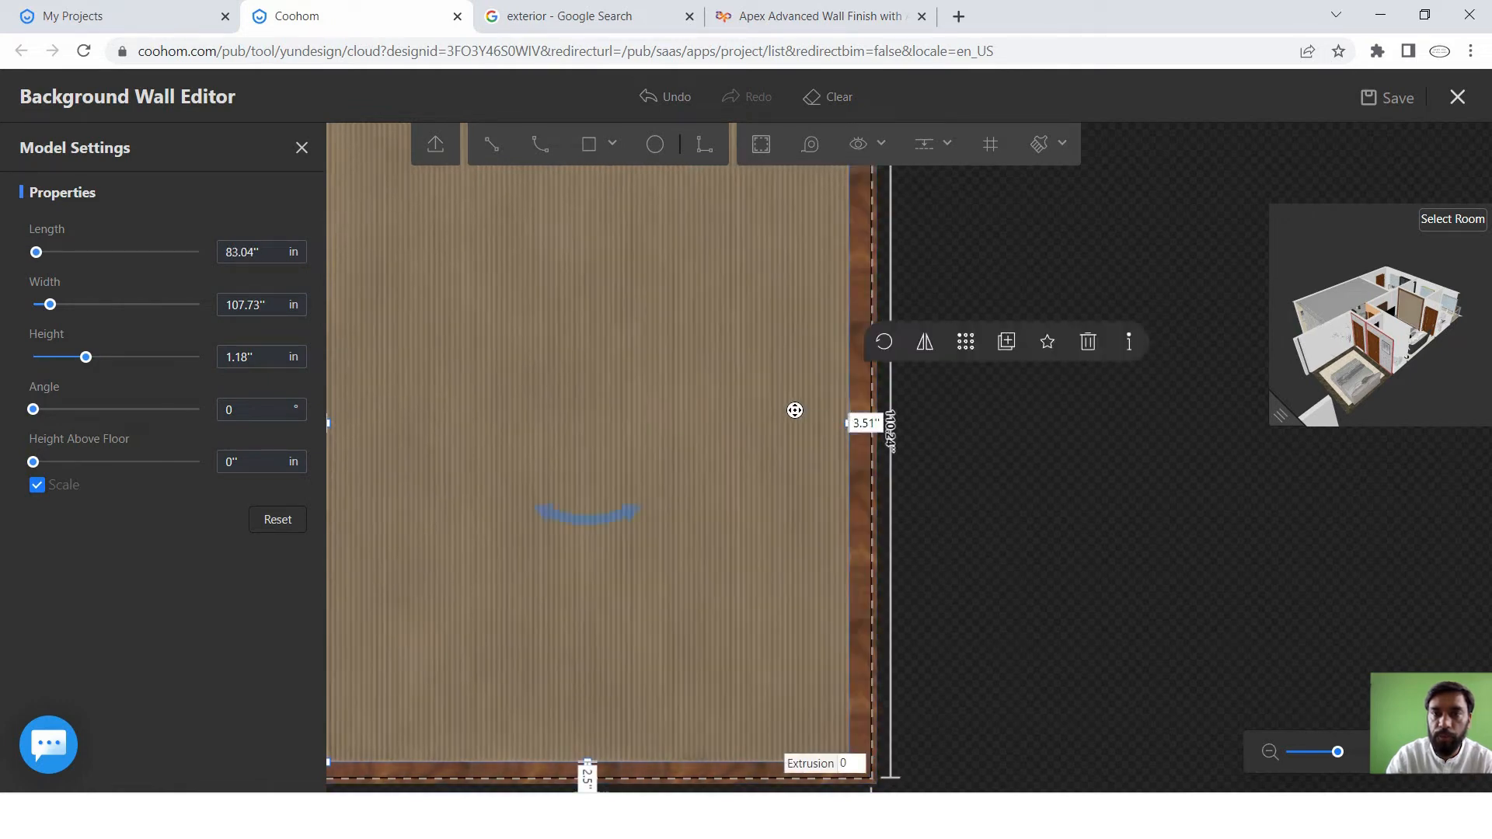
Trim the slatted panel's left edge to a length of about 82.44 in and lower its top edge below the top molding.
scroll(763, 376, down, 3)
scroll(537, 405, up, 4)
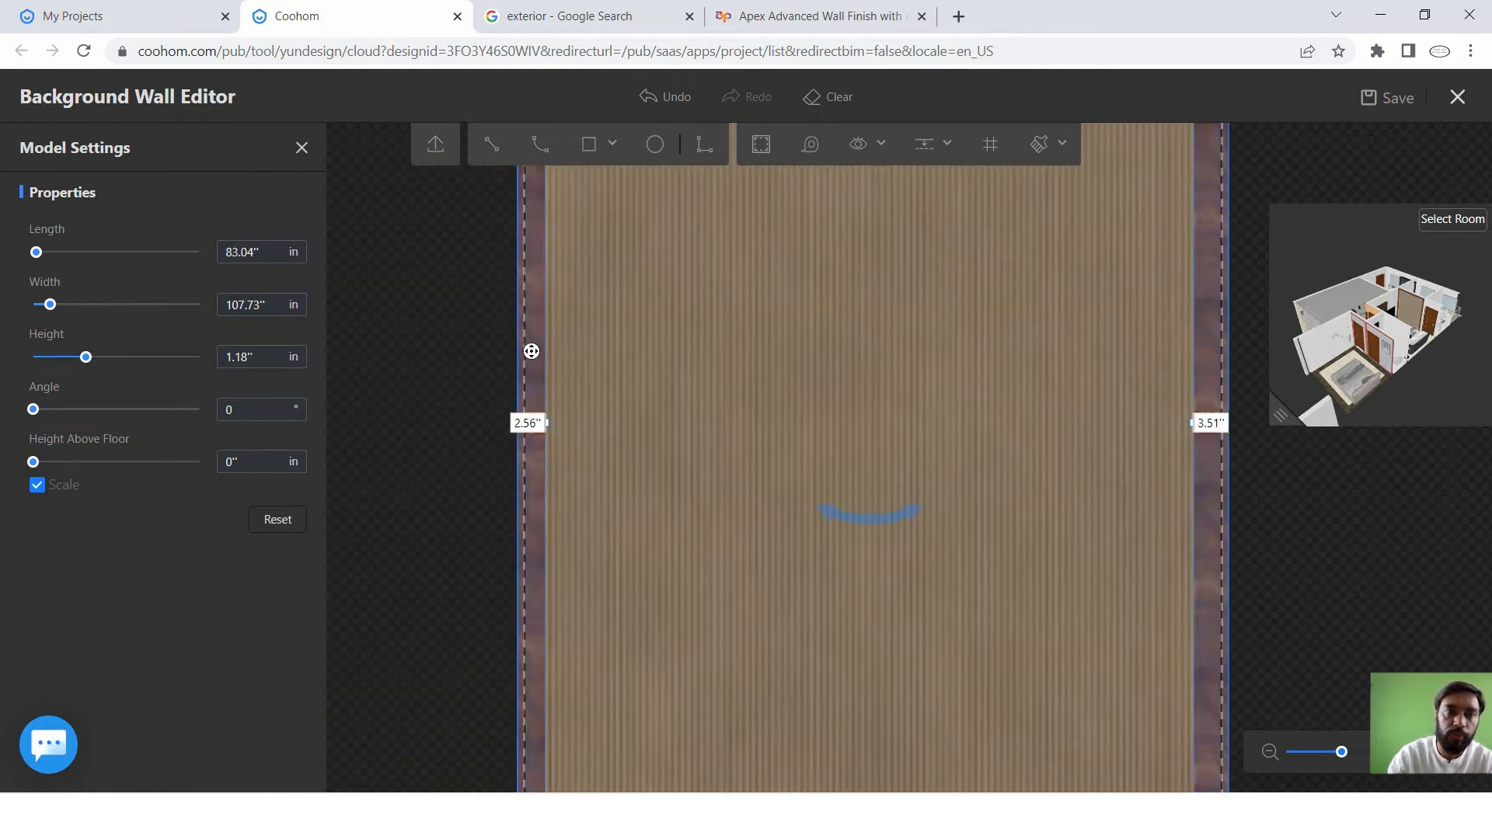
mouse_move(546, 429)
mouse_down()
mouse_move(566, 426)
mouse_move(549, 426)
mouse_up()
scroll(852, 380, down, 4)
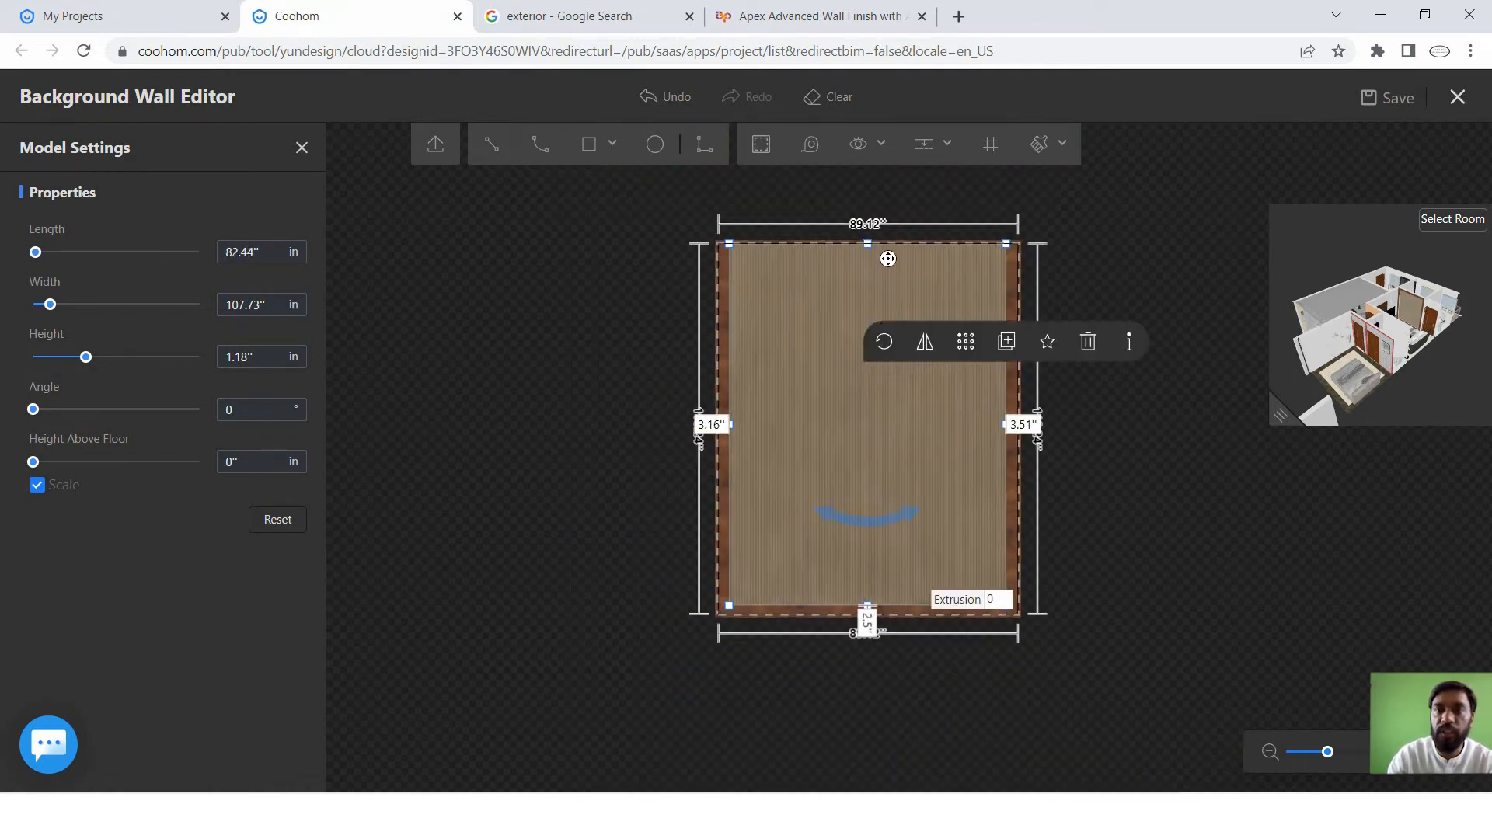
scroll(888, 259, up, 5)
click(855, 263)
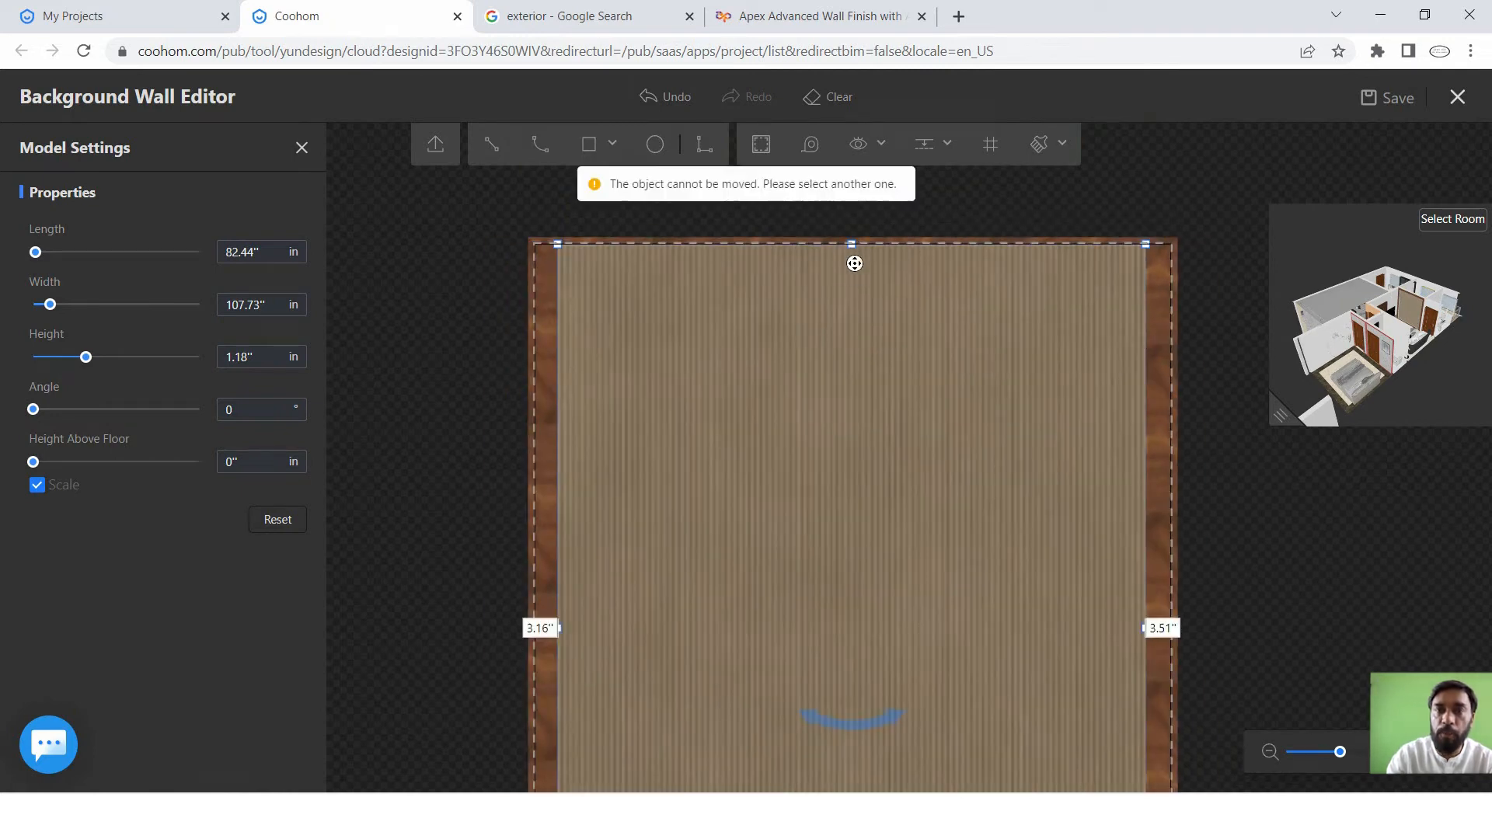
mouse_move(857, 274)
mouse_down()
mouse_move(850, 253)
mouse_move(853, 270)
mouse_up()
click(1227, 181)
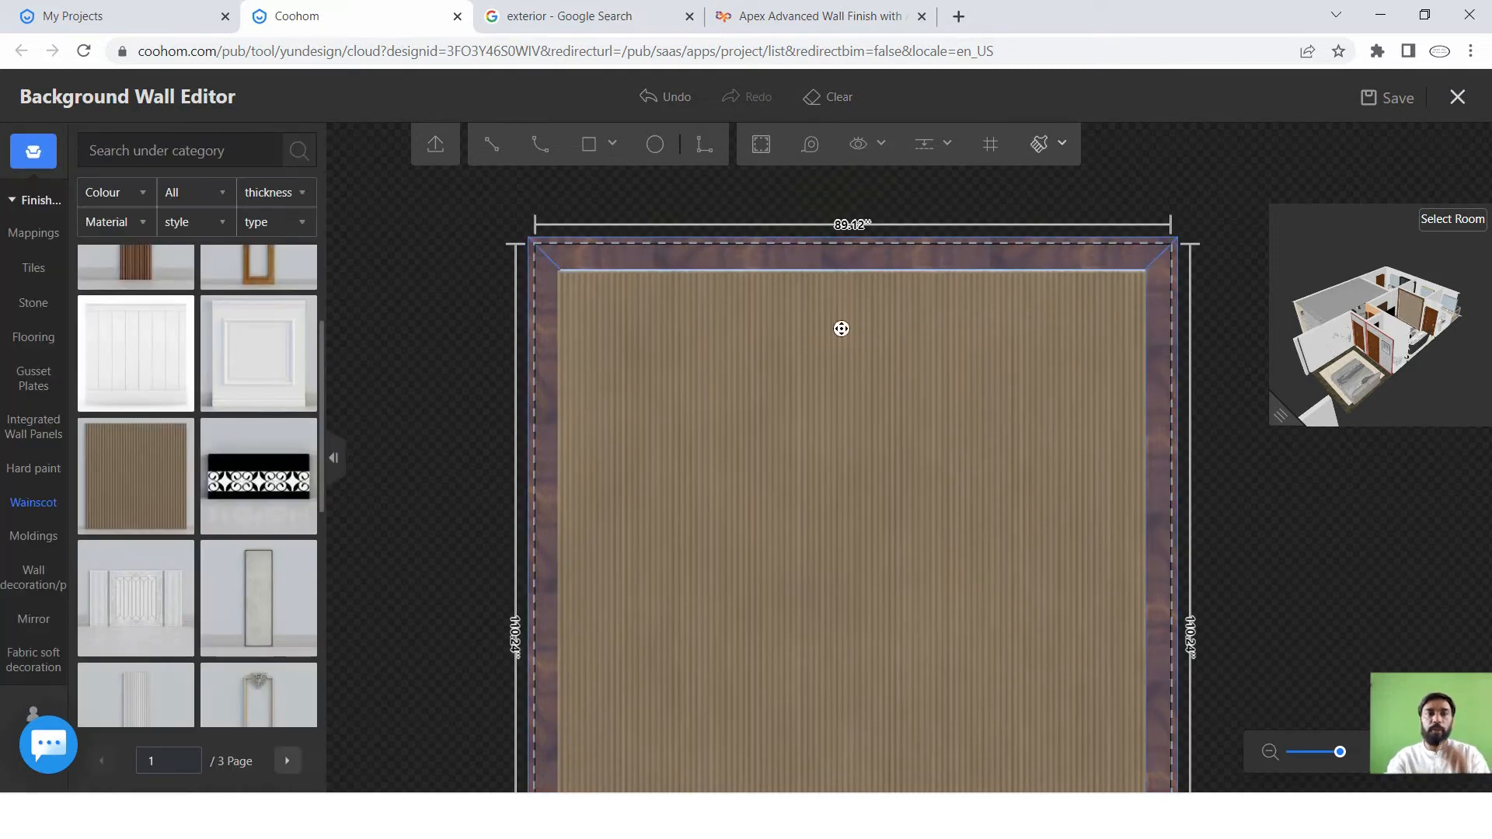
Replace the slatted panel with the white three-section wainscot panel with the floral bird centre from page 2 of the Wainscot library.
scroll(842, 328, down, 2)
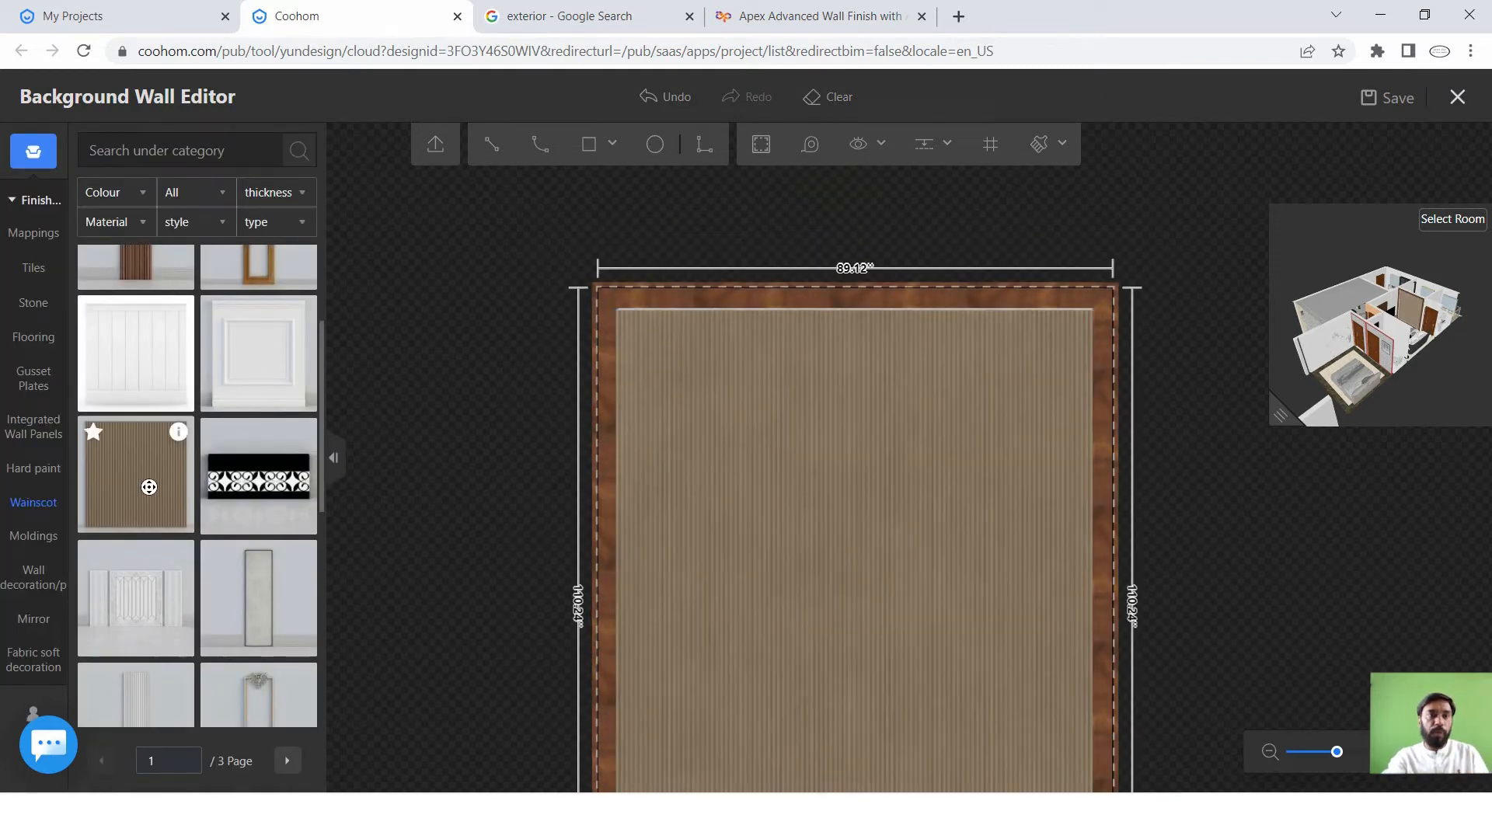
scroll(287, 343, up, 3)
scroll(200, 417, down, 1)
scroll(199, 419, up, 1)
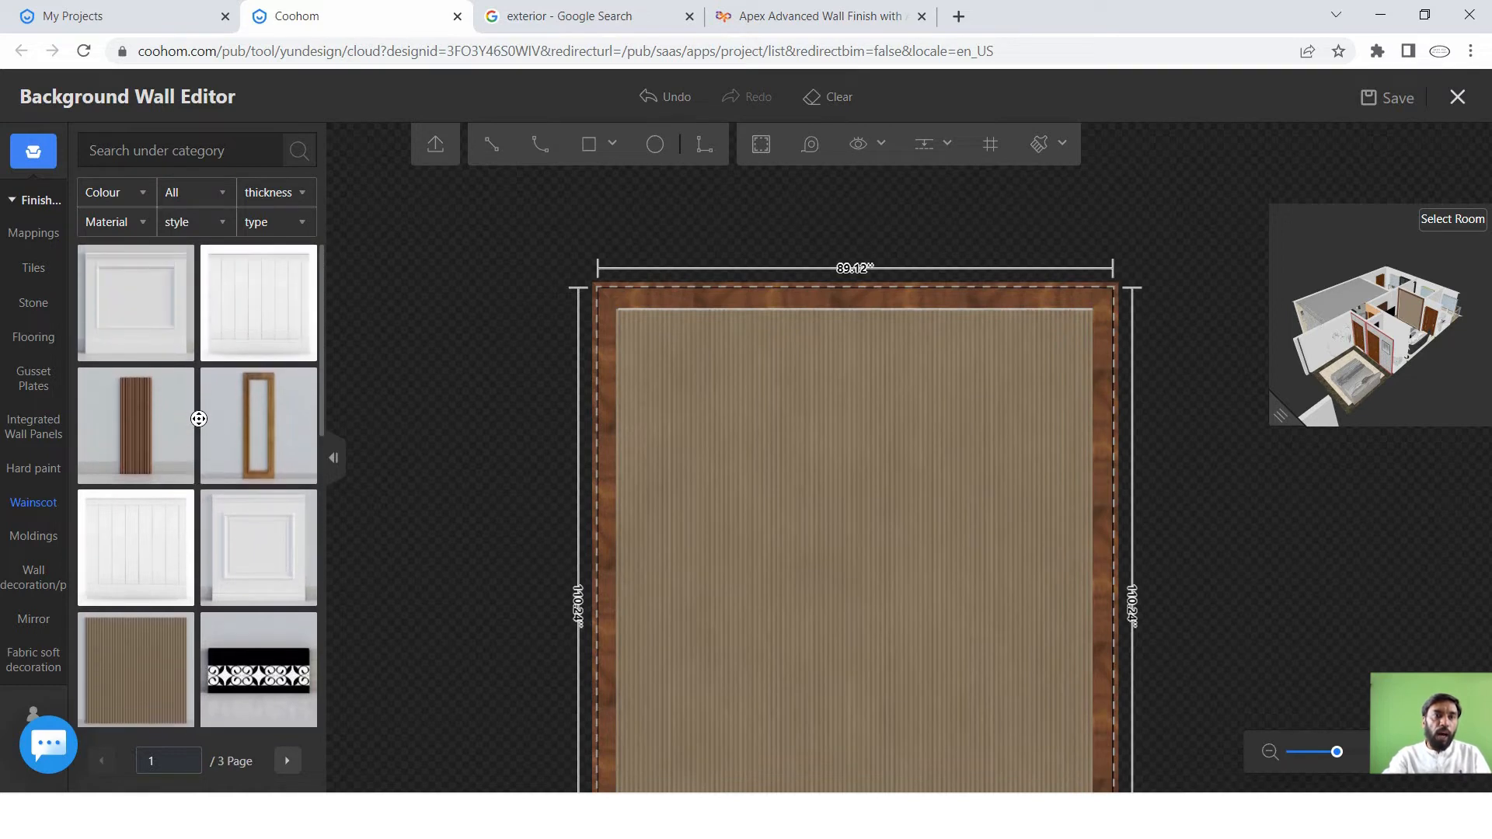
scroll(209, 314, down, 5)
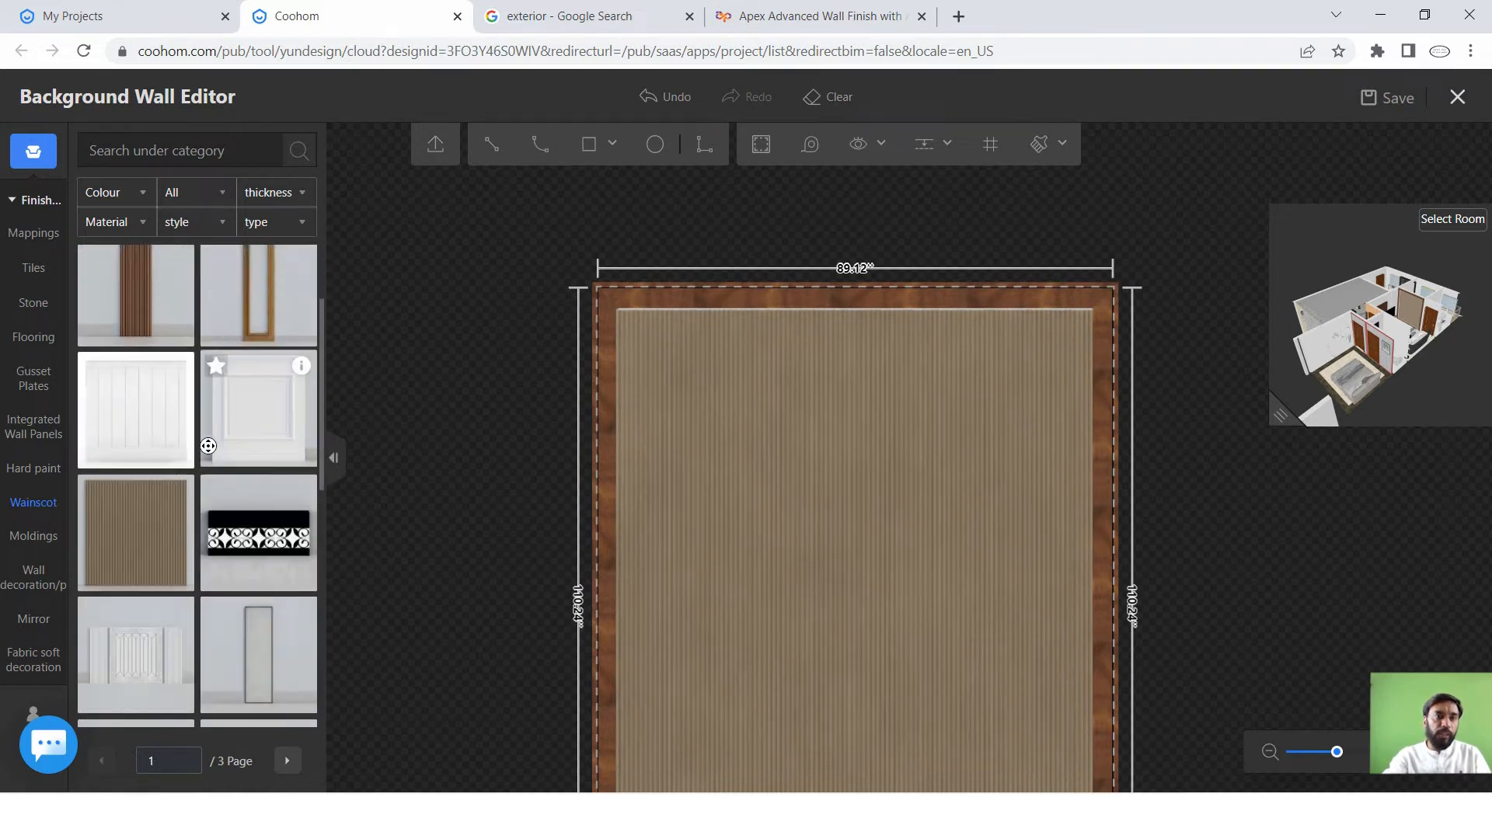
scroll(201, 463, down, 6)
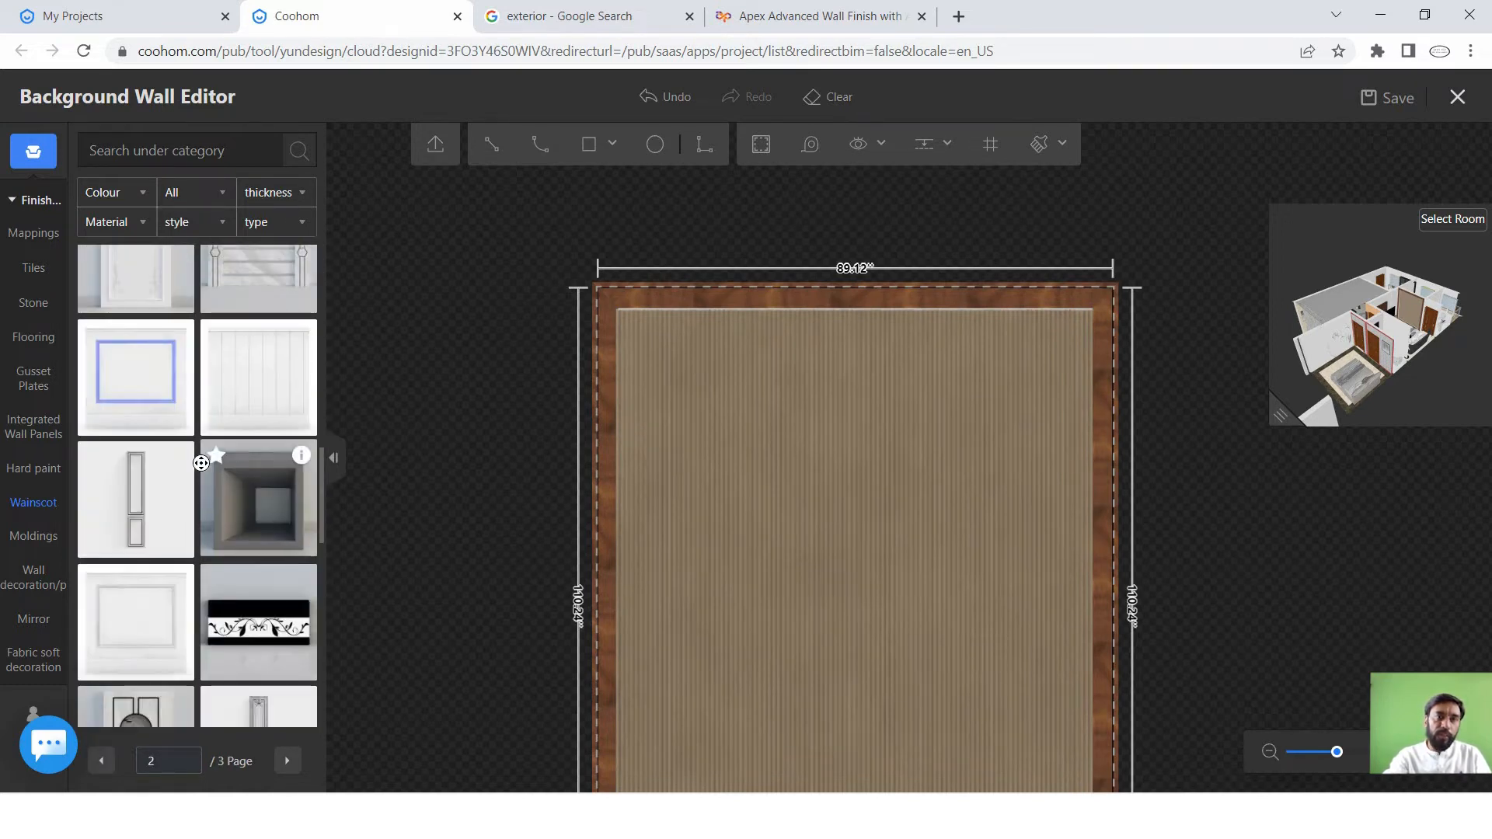
scroll(190, 465, down, 6)
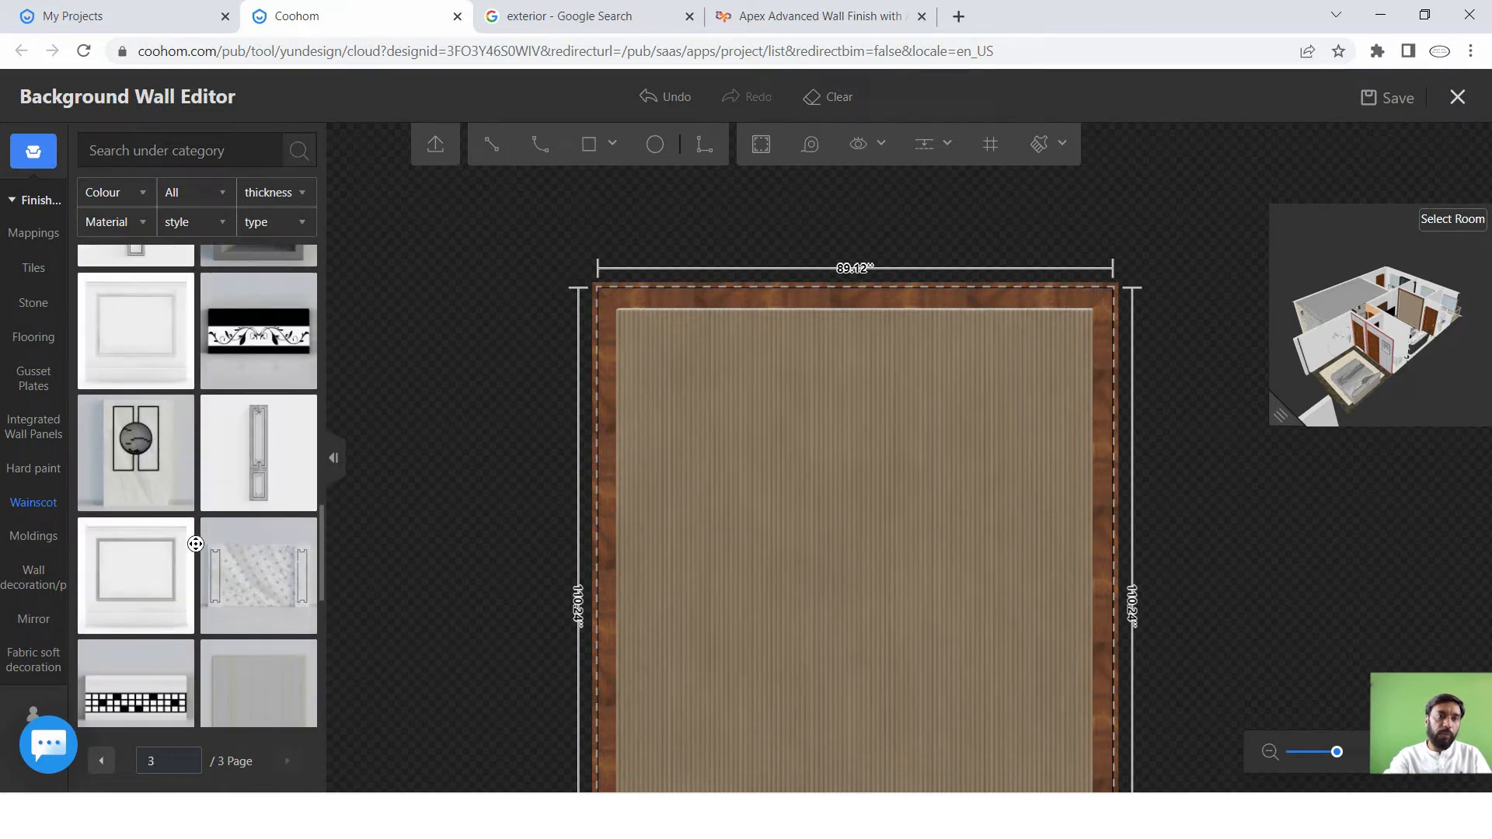
scroll(227, 494, up, 3)
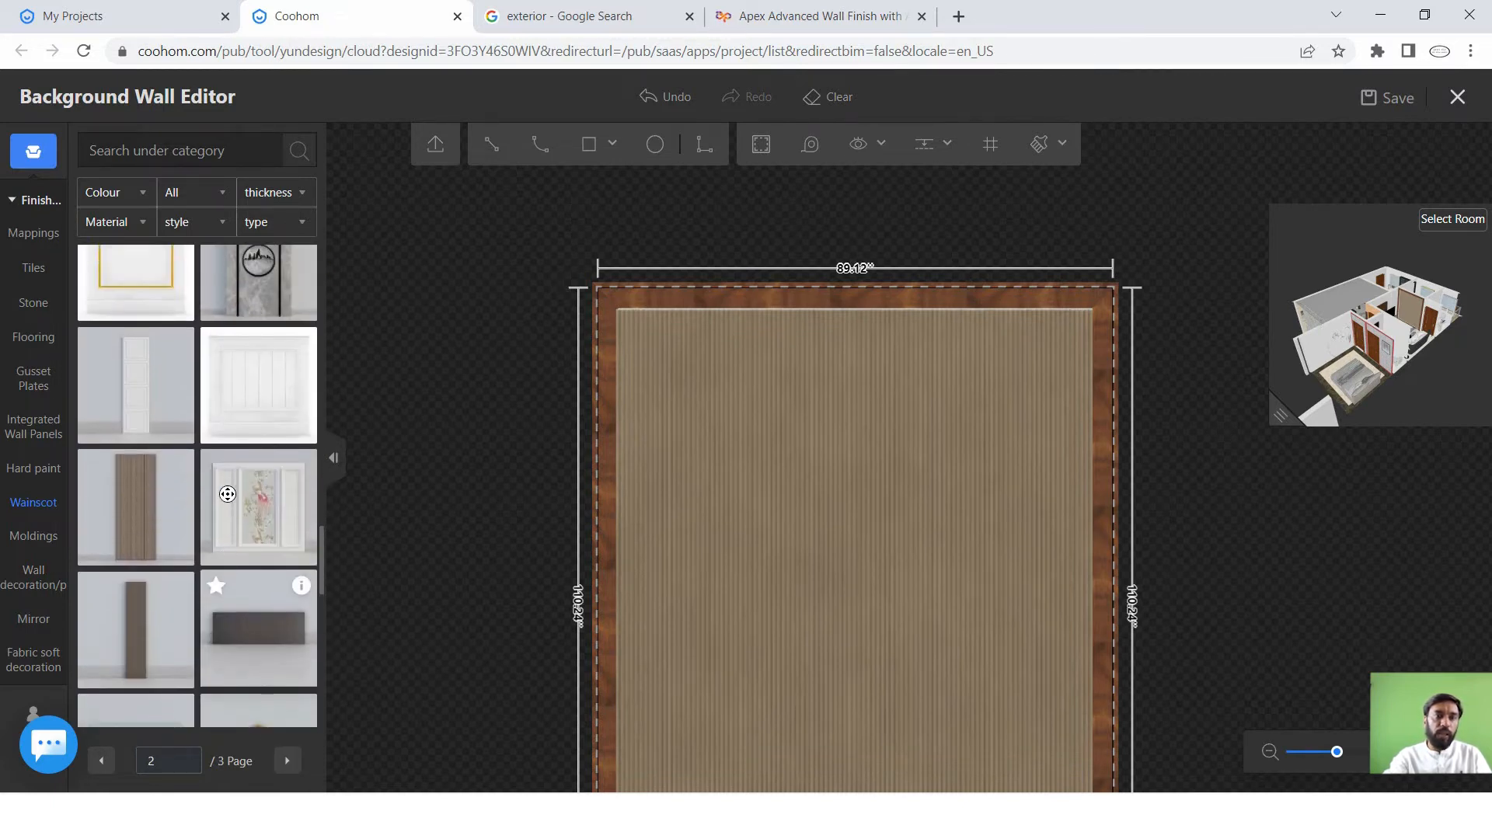
drag(227, 494, 872, 565)
scroll(885, 488, down, 2)
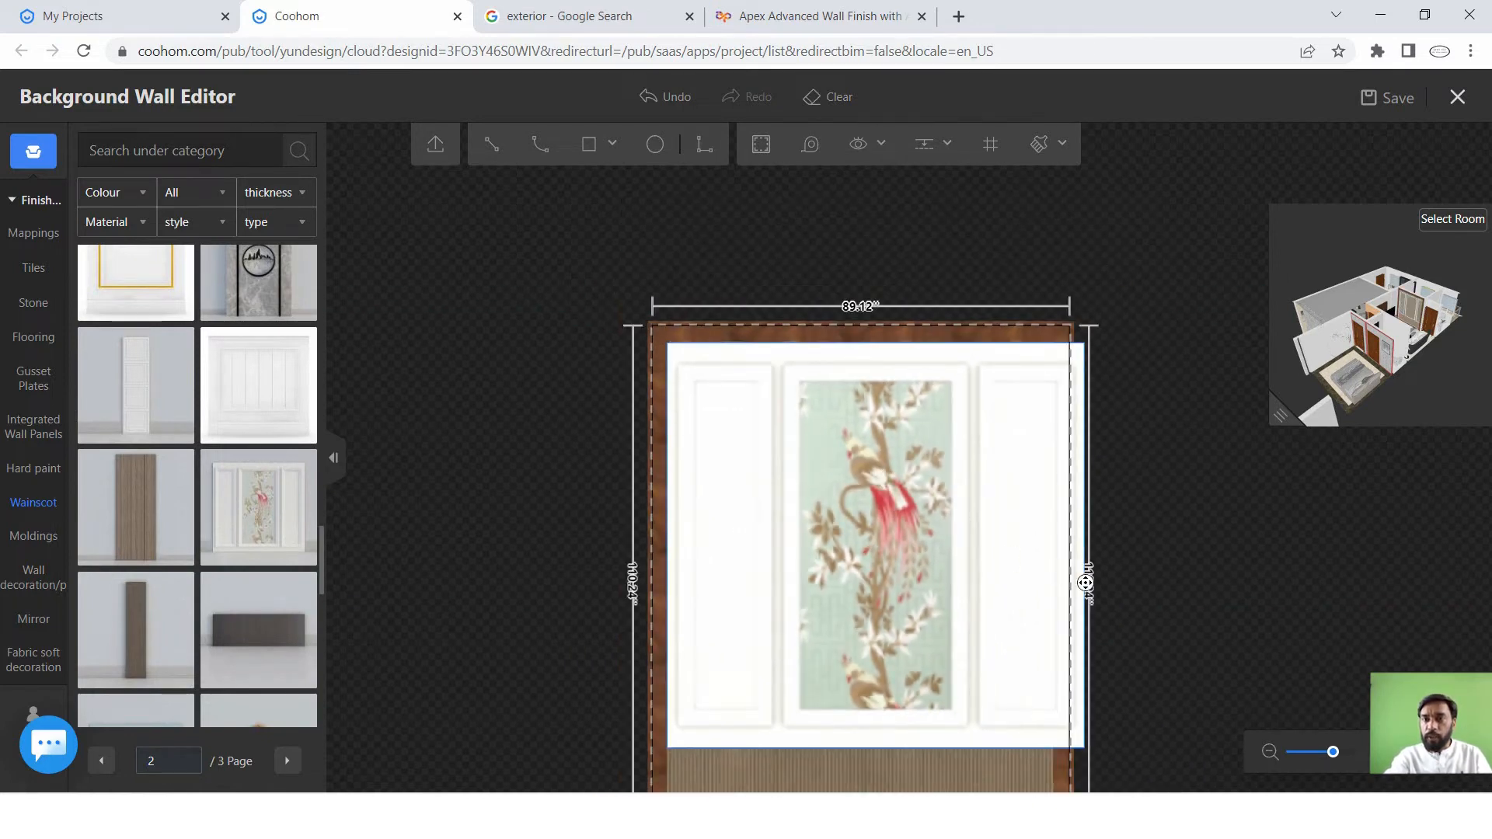
scroll(976, 500, down, 1)
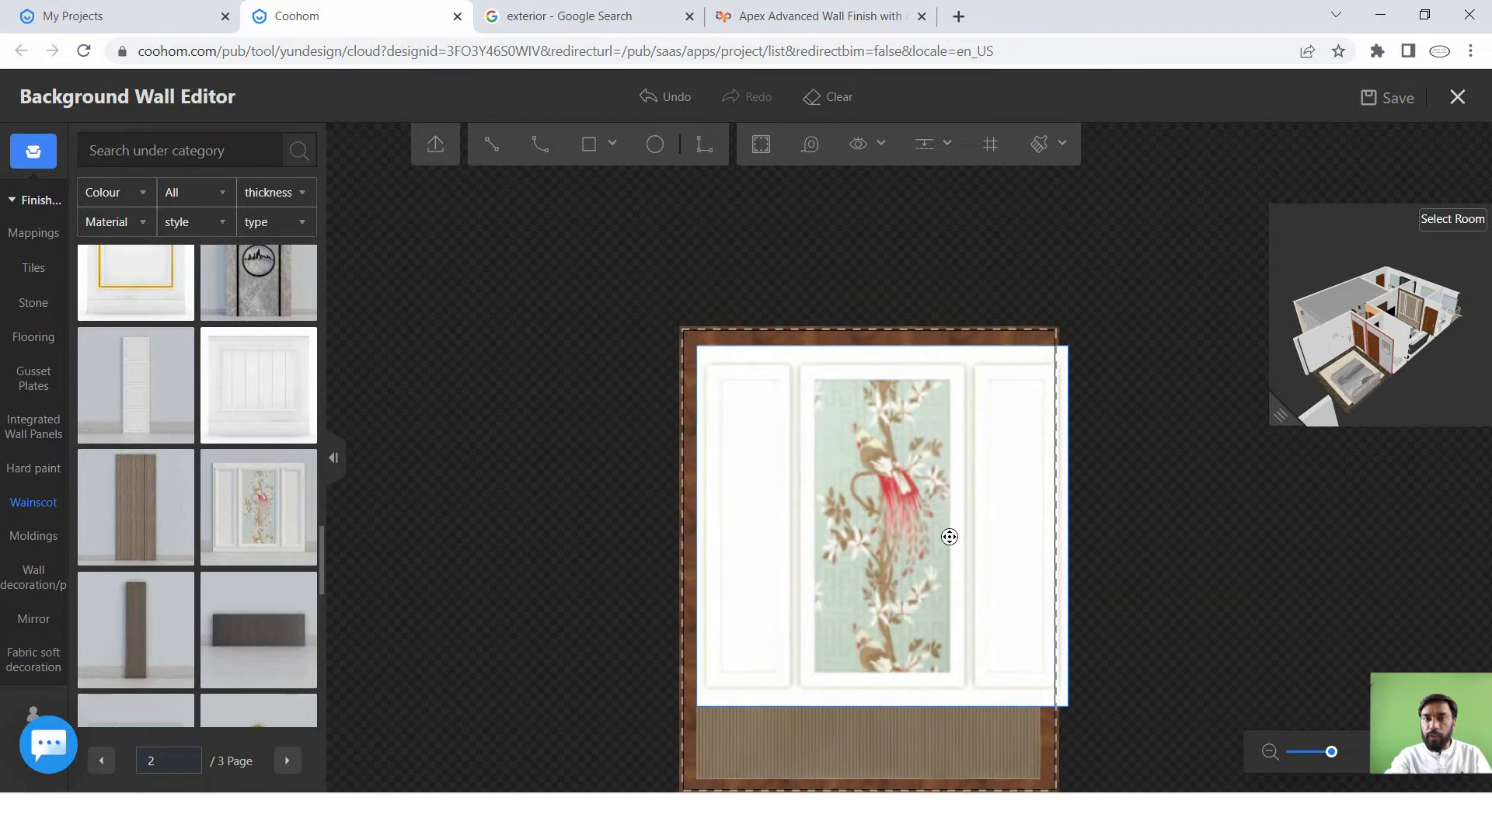
click(917, 756)
click(939, 733)
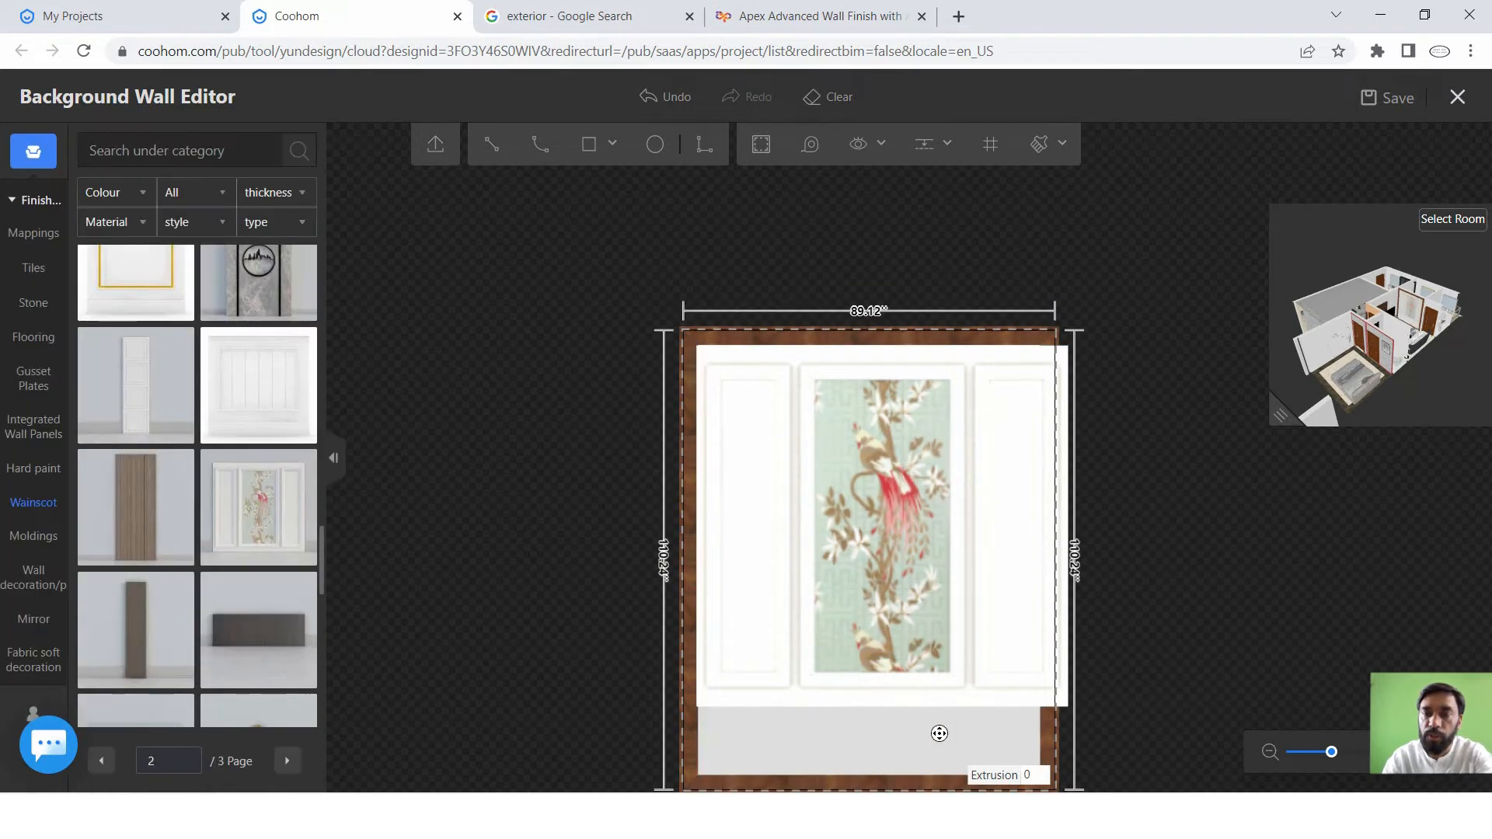
Align the floral wainscot panel with the frame's sides and pull its right edge inward to a length of about 85.9 in.
scroll(937, 731, down, 2)
click(1028, 601)
scroll(1028, 601, up, 1)
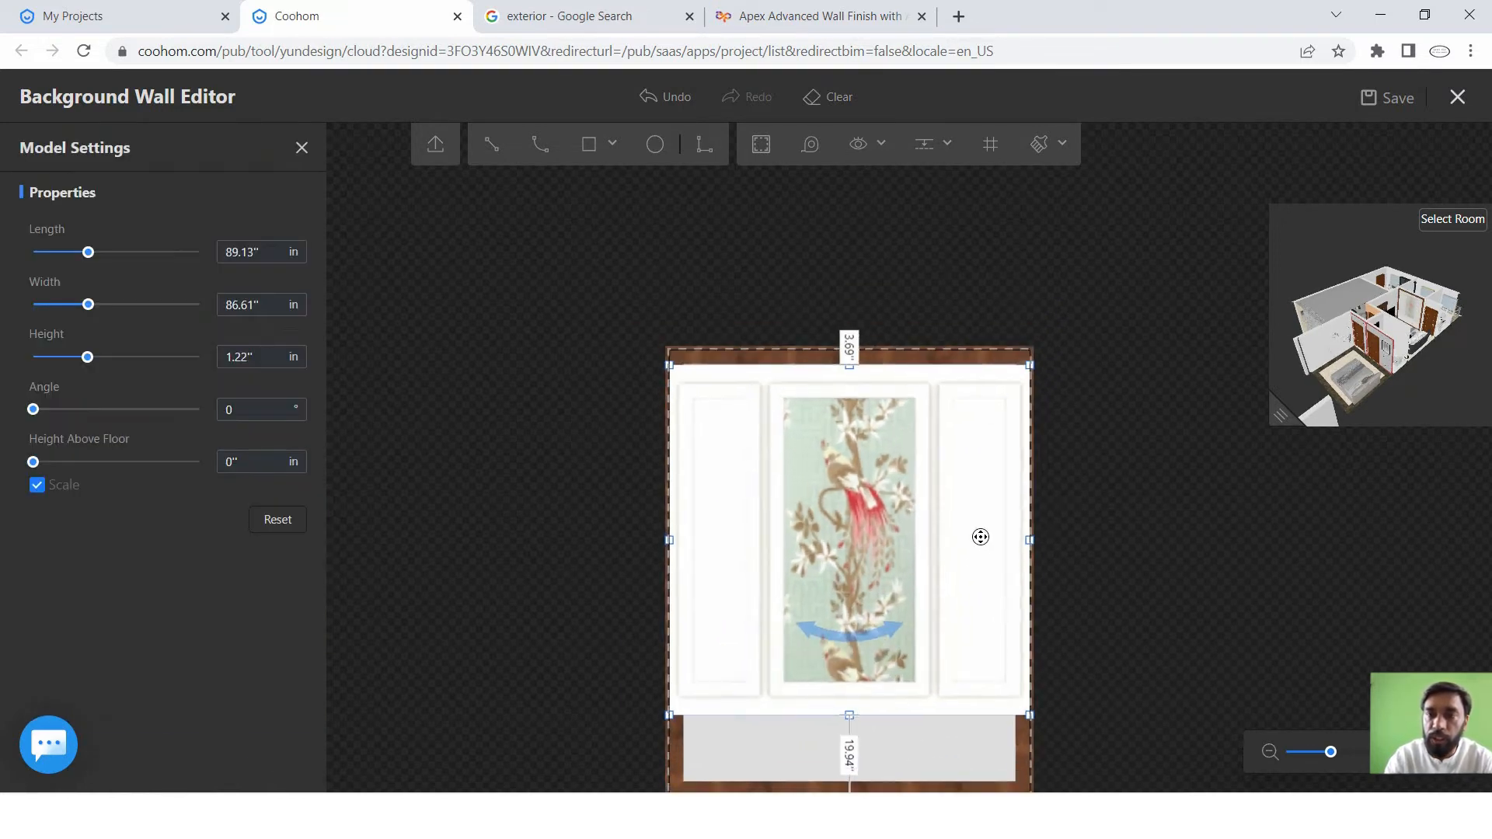
scroll(1025, 540, up, 1)
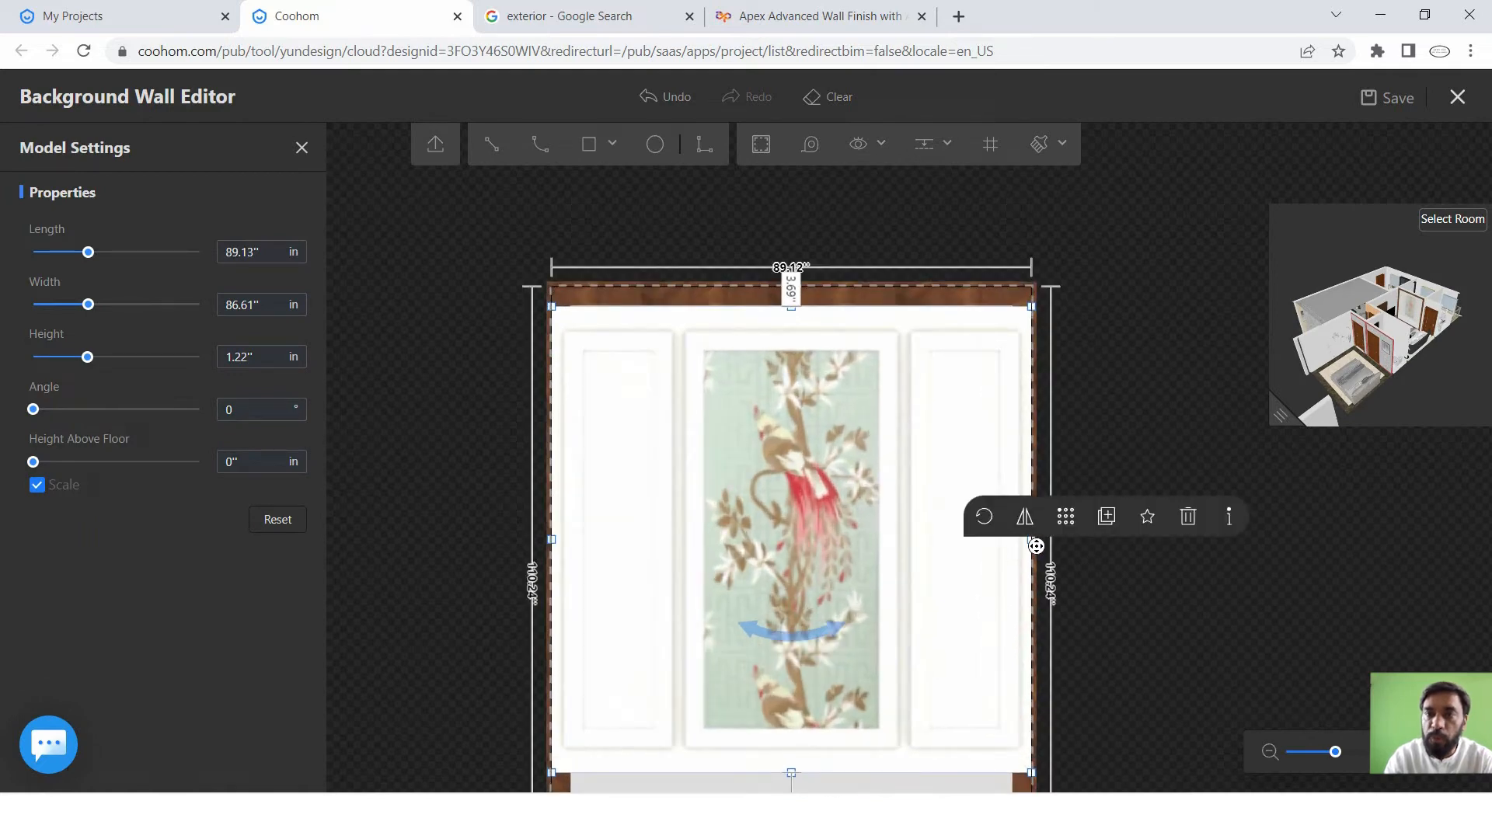
mouse_move(1031, 539)
mouse_down()
mouse_move(996, 539)
mouse_move(1014, 549)
mouse_up()
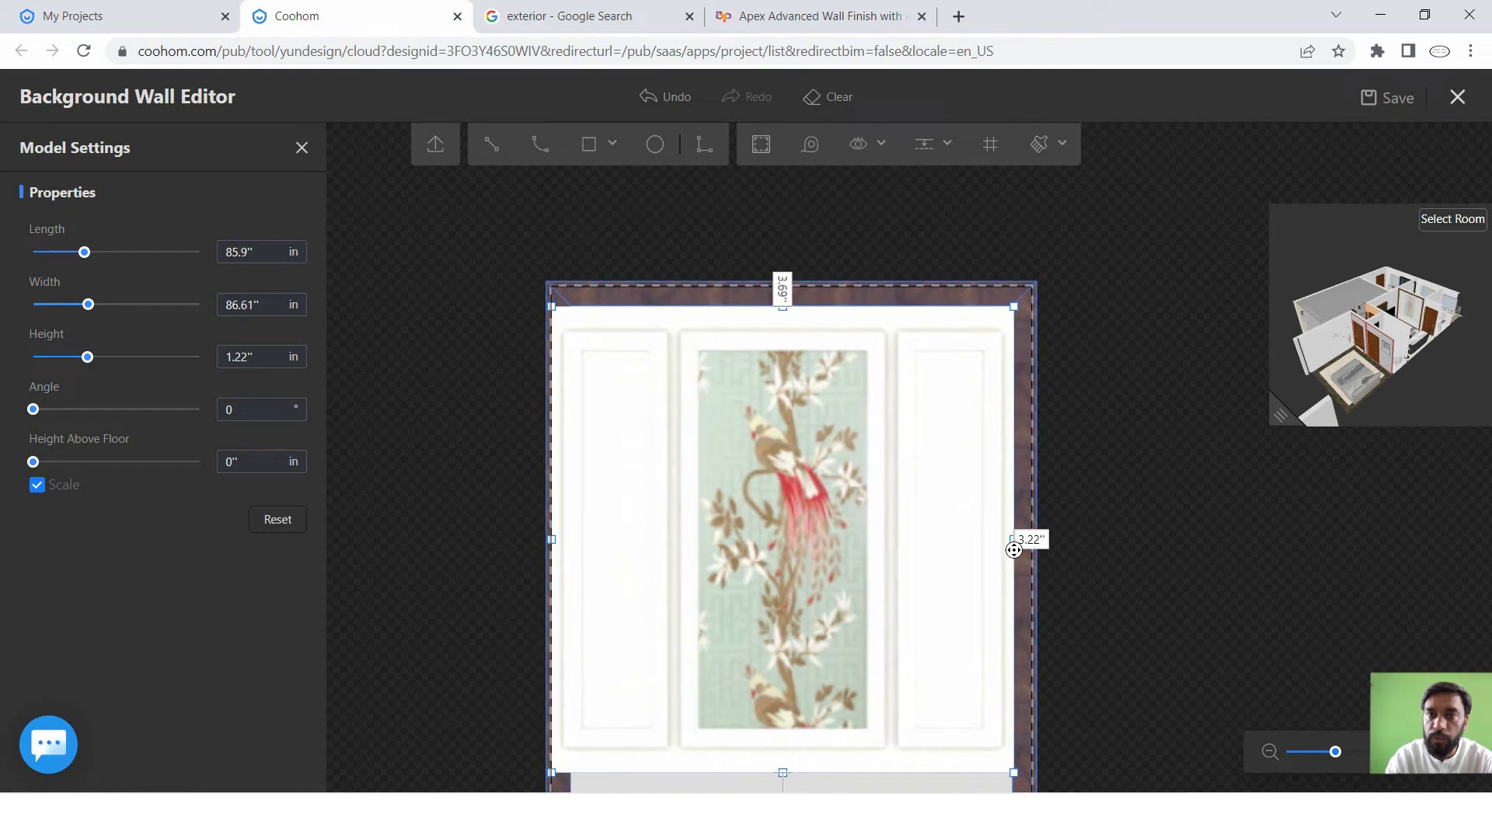
Narrow the floral panel to a length of about 82 in between the side moldings and extend it down to the bottom molding.
scroll(769, 468, down, 3)
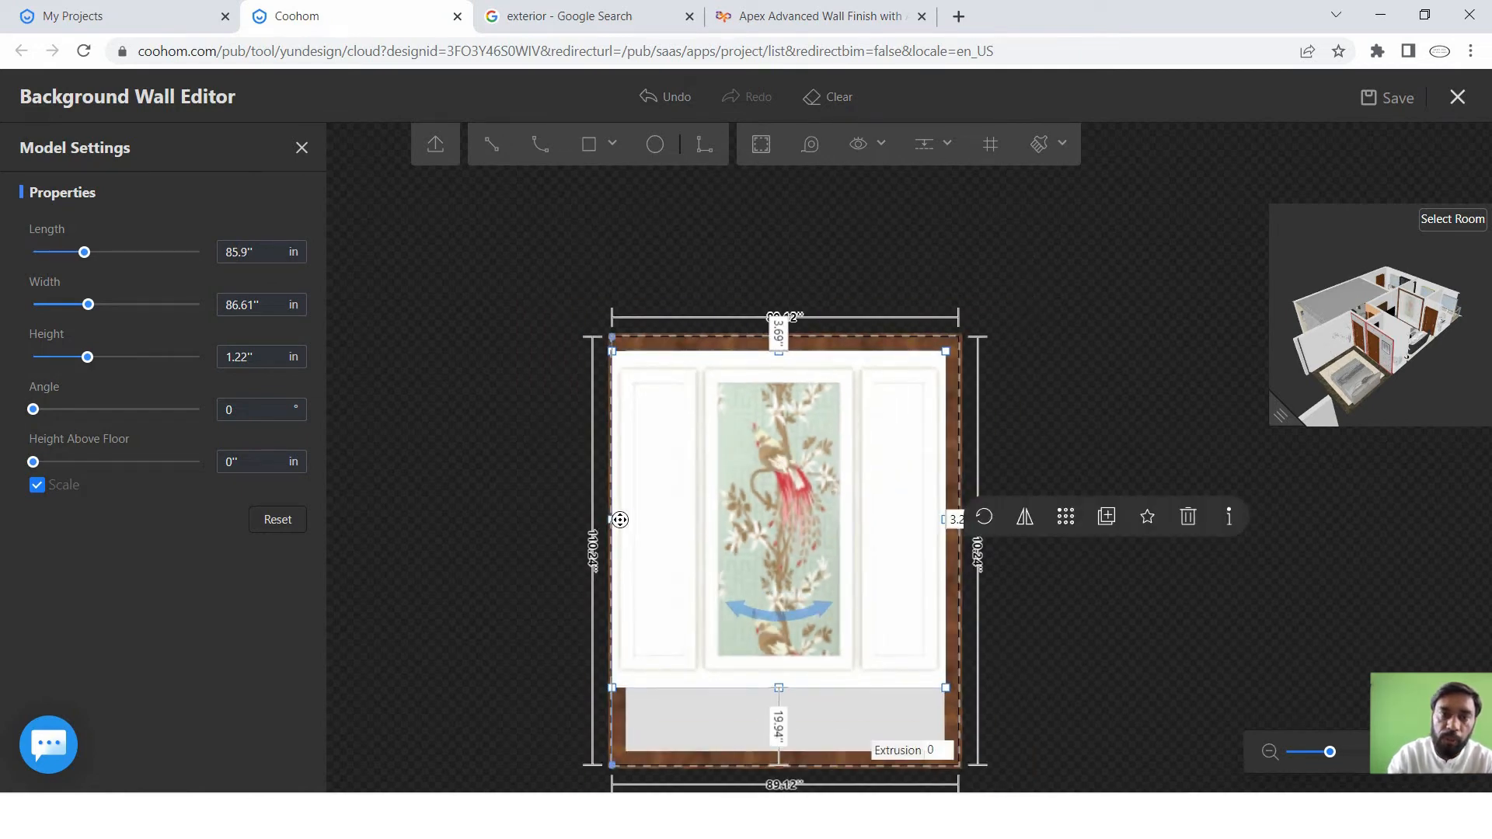
drag(620, 520, 649, 524)
mouse_move(955, 523)
mouse_down()
mouse_move(925, 518)
mouse_move(956, 523)
mouse_move(943, 523)
mouse_up()
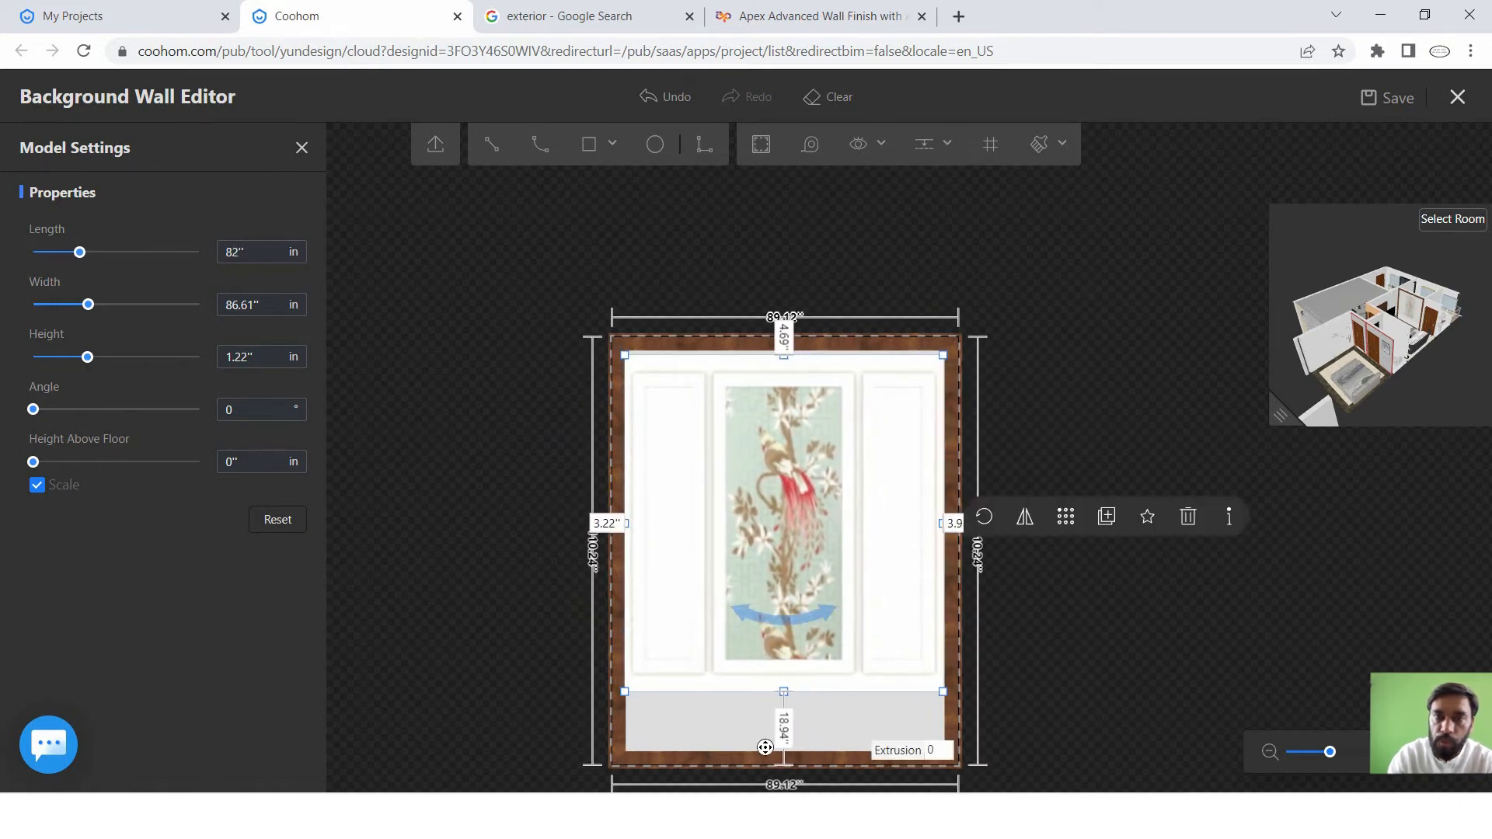
drag(781, 690, 783, 752)
click(1079, 386)
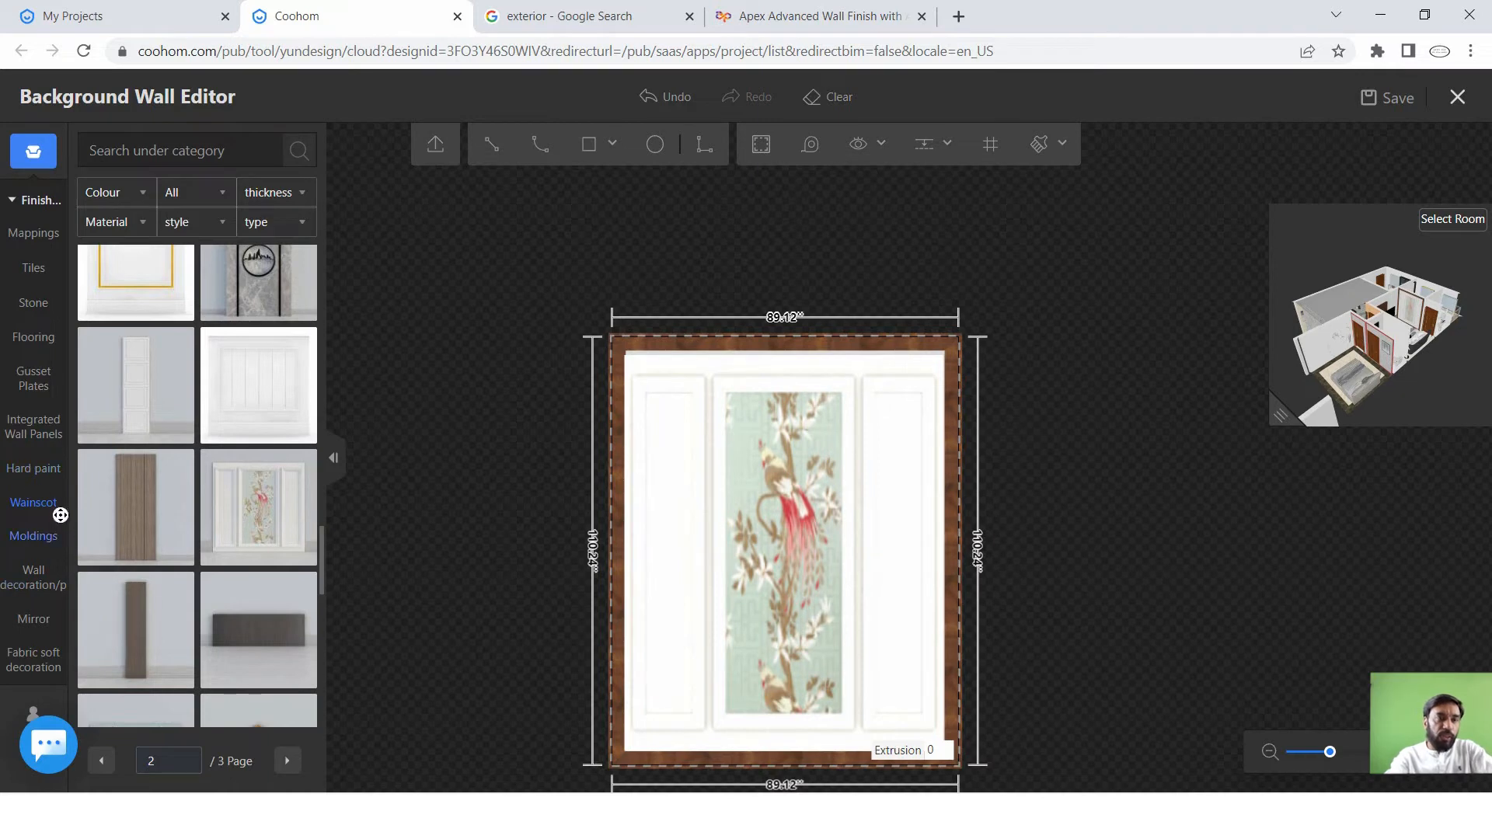
Look through the Hard paint, Integrated Wall Panels and Gusset Plates libraries for other wall finishes.
click(35, 471)
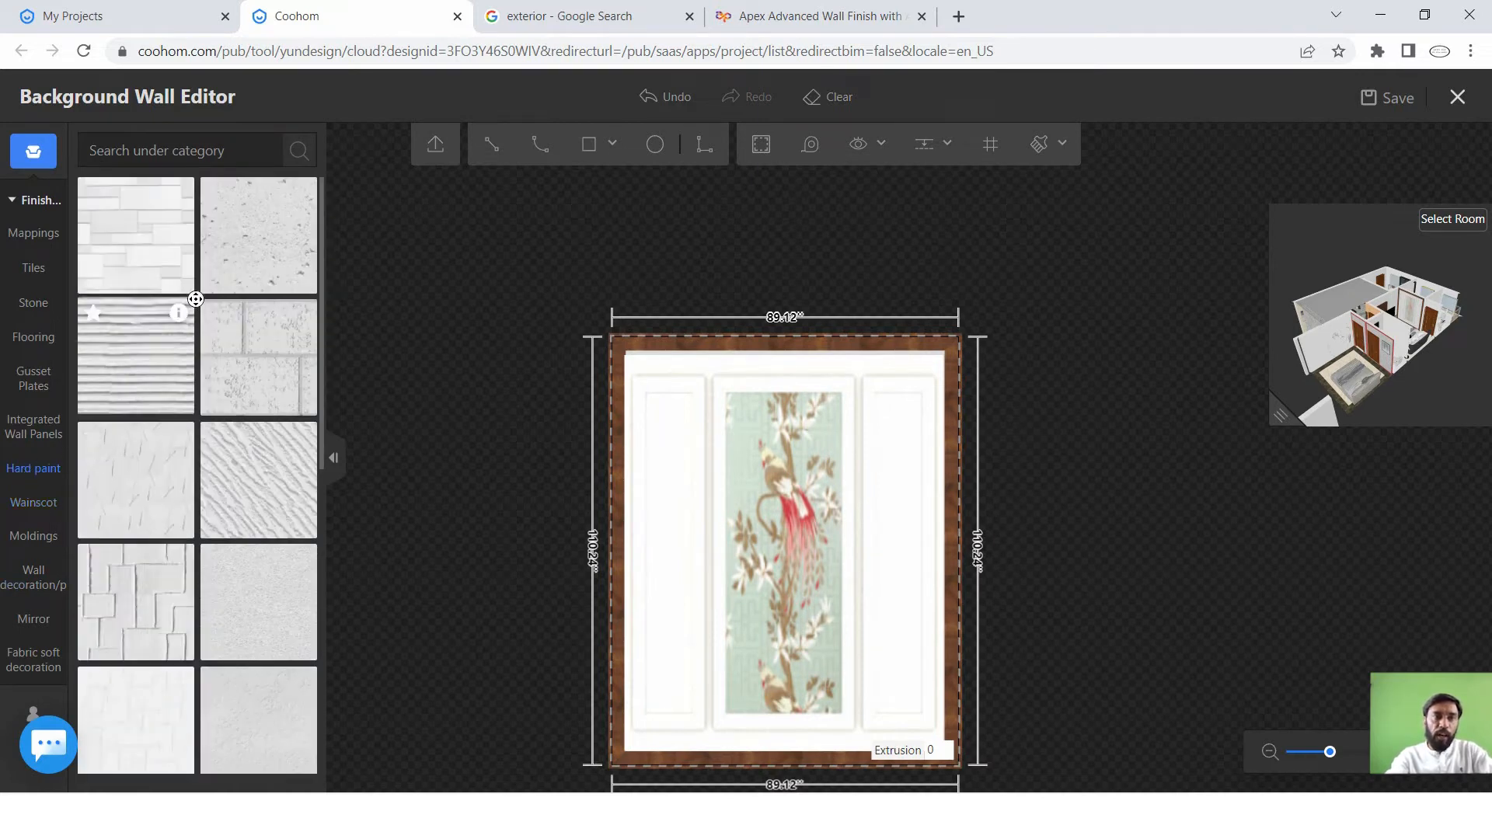
scroll(191, 361, down, 3)
scroll(200, 364, up, 4)
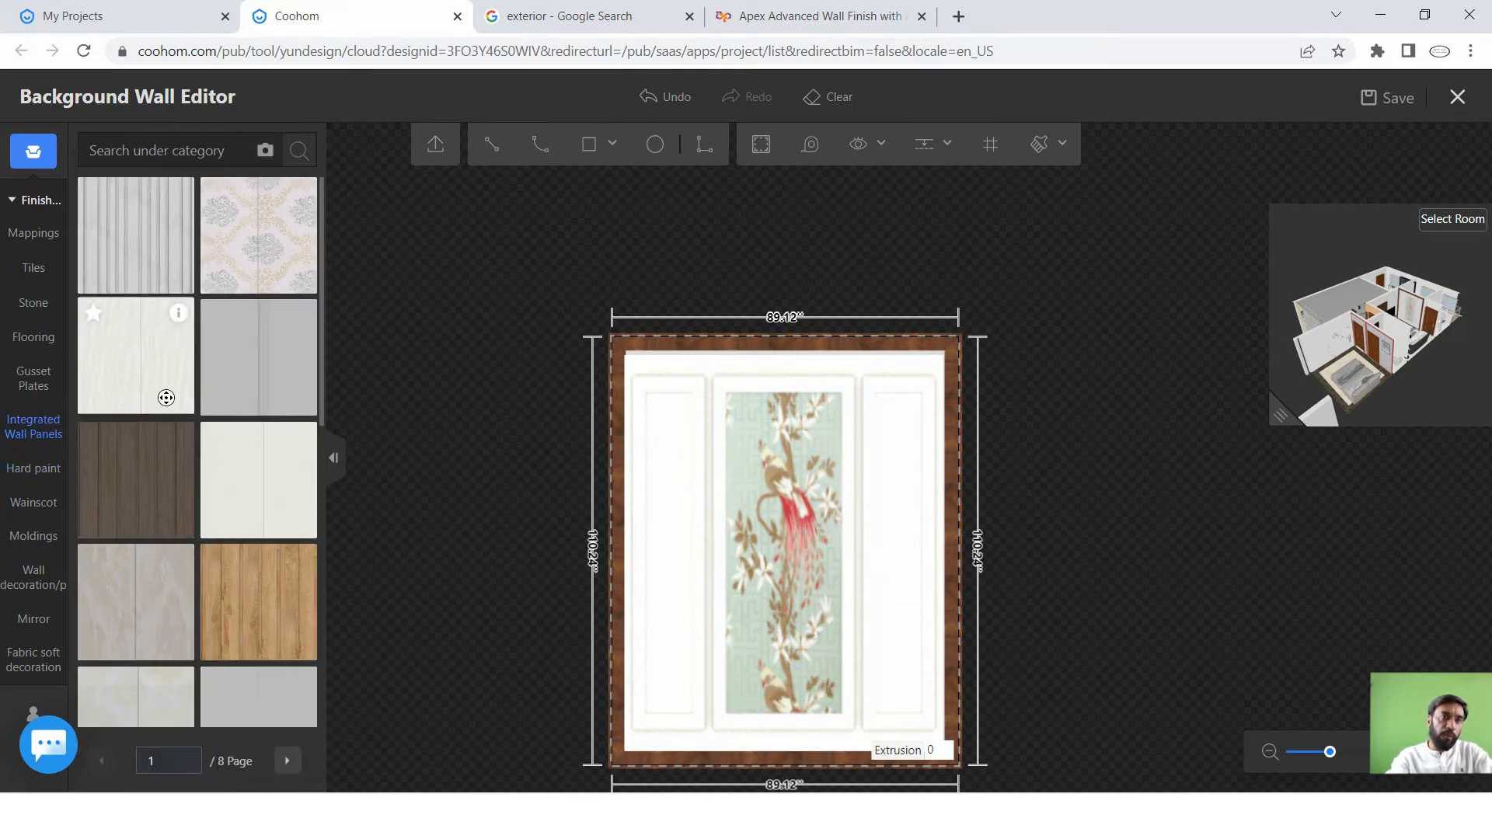
scroll(230, 439, down, 6)
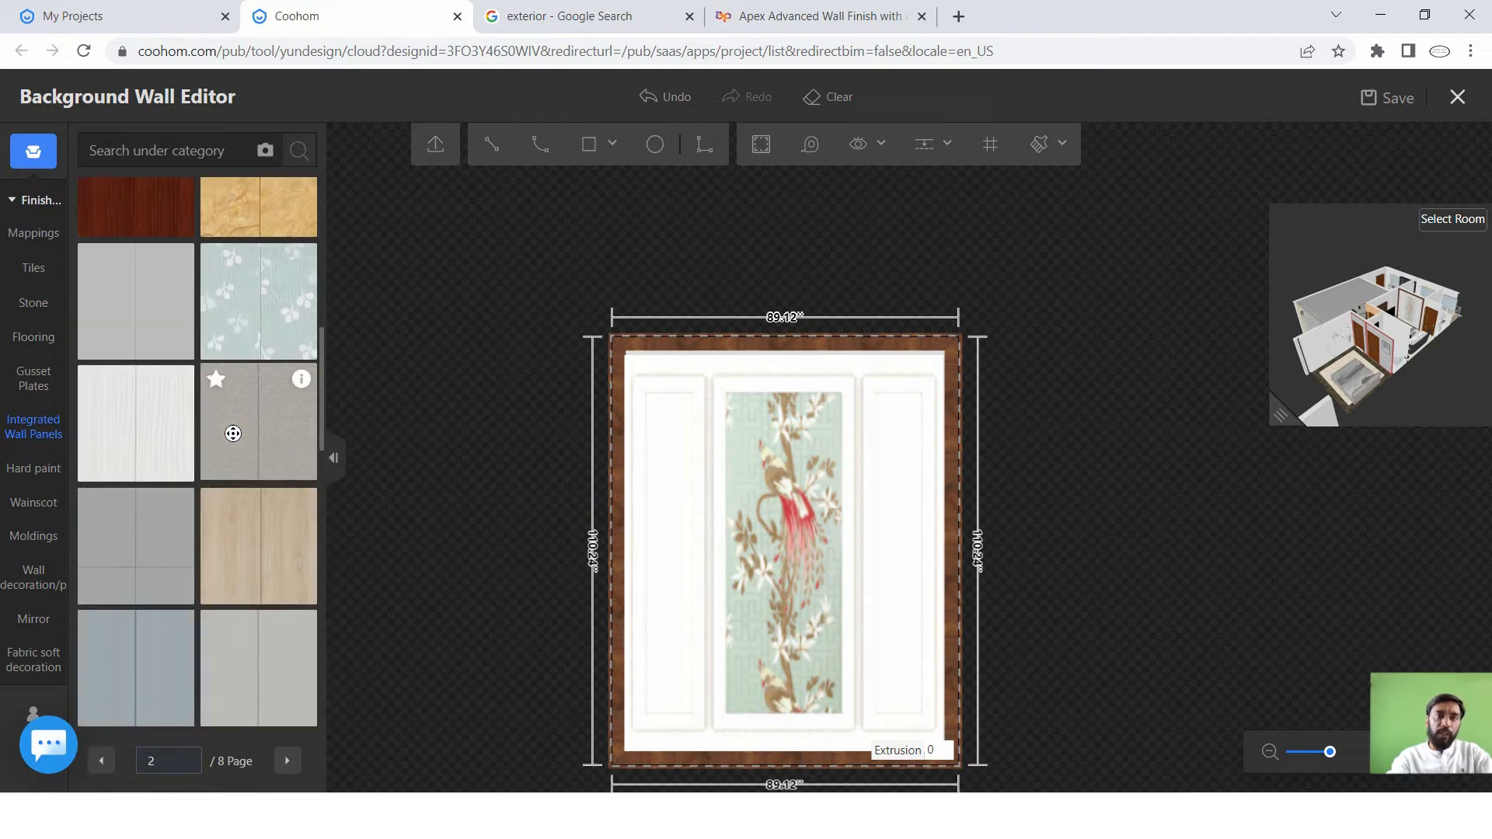
click(31, 381)
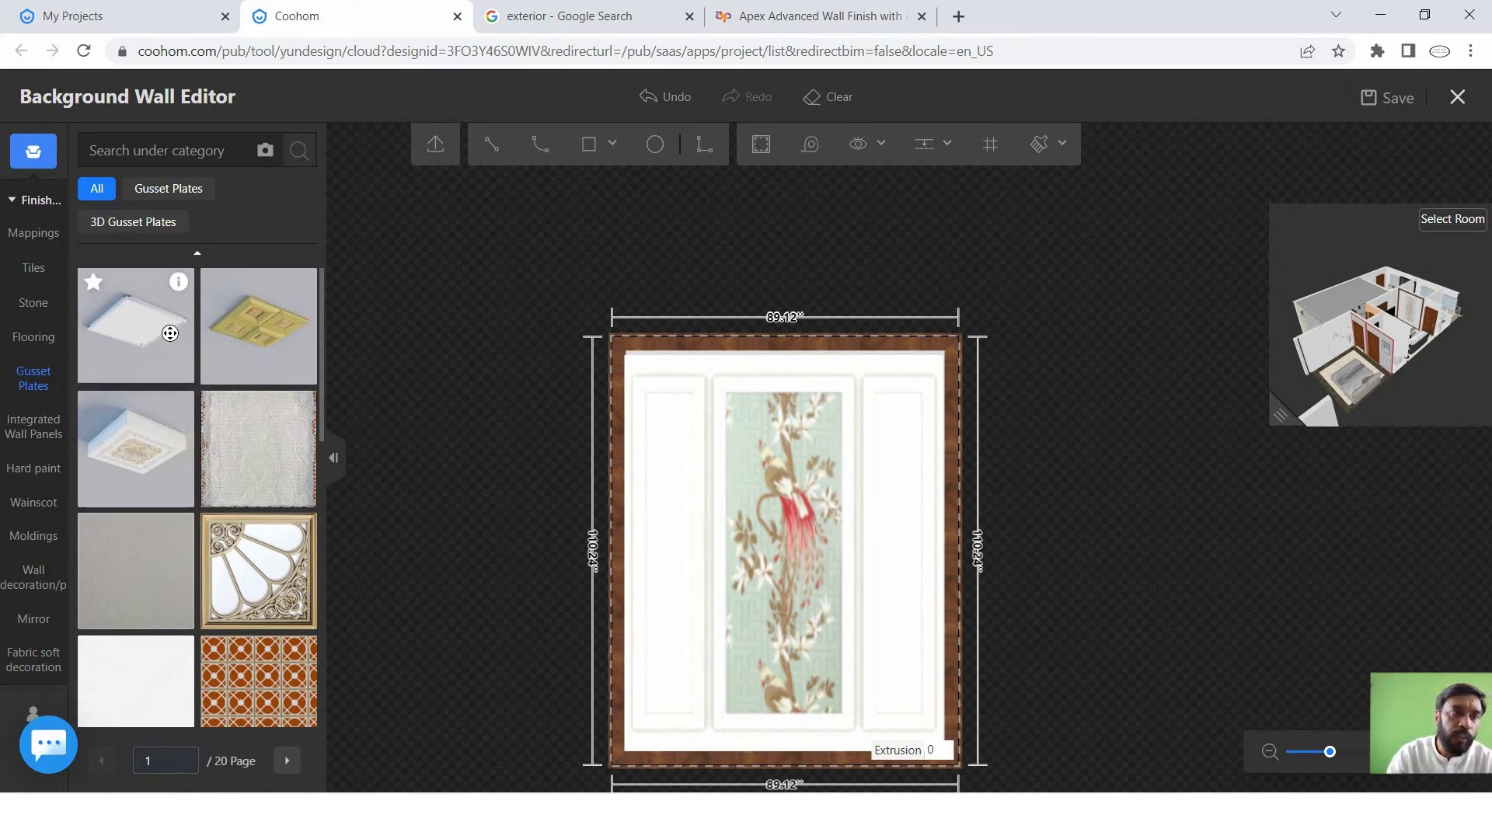
scroll(192, 386, down, 10)
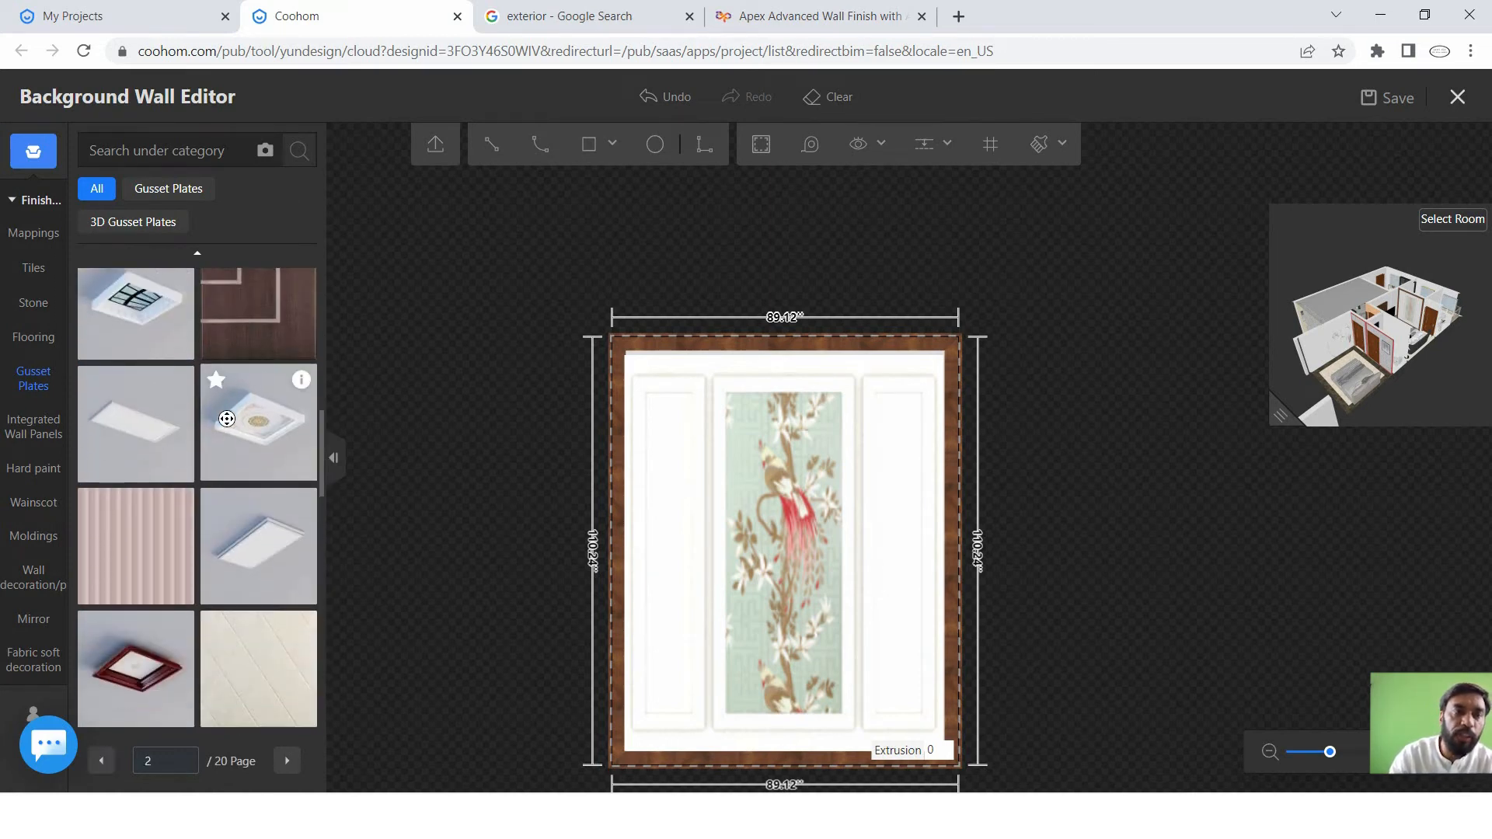
Look through the Flooring and Stone libraries, and close the Background Wall Editor.
click(35, 337)
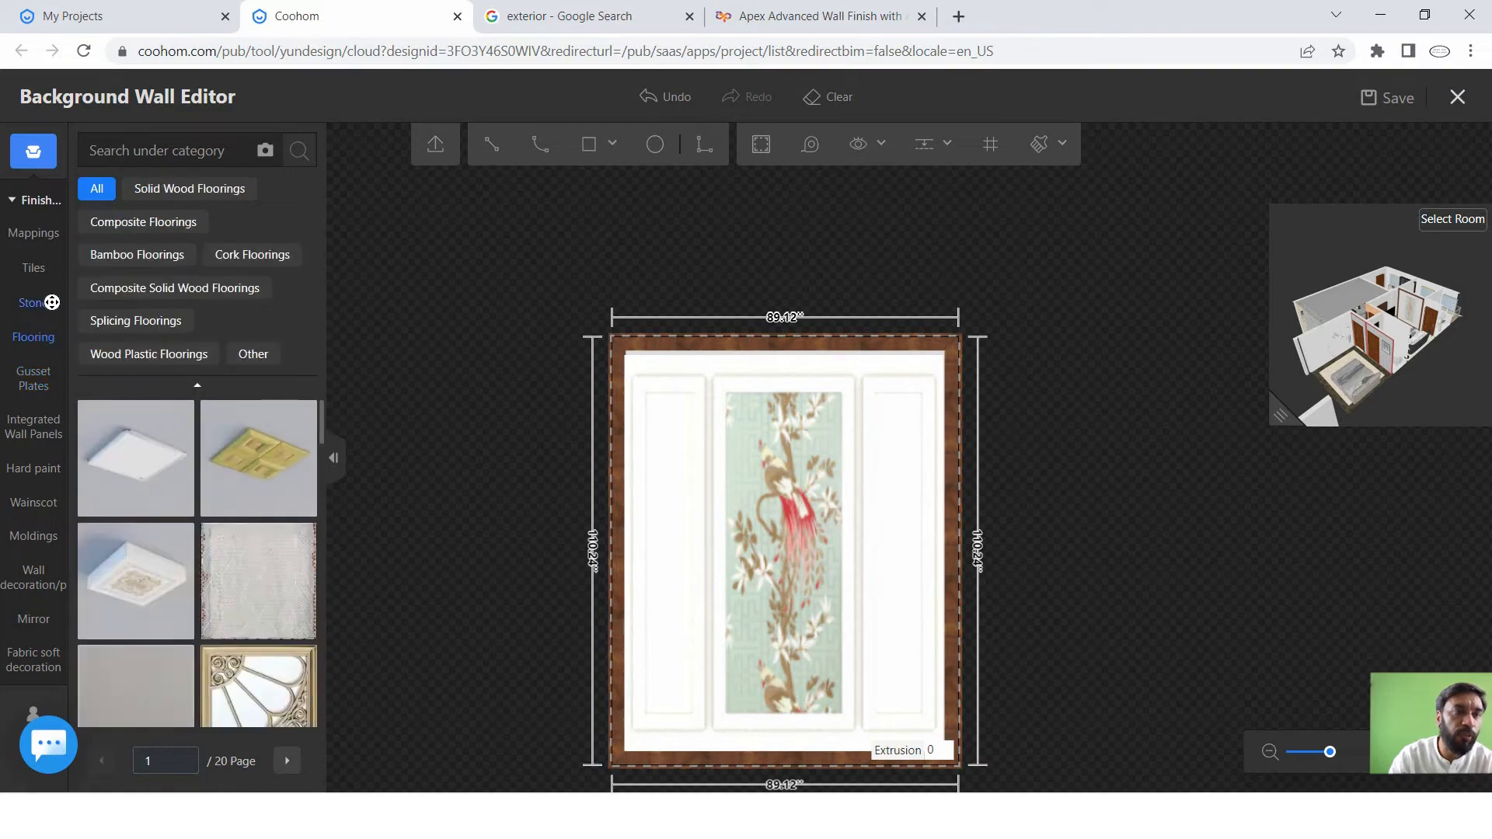
click(30, 308)
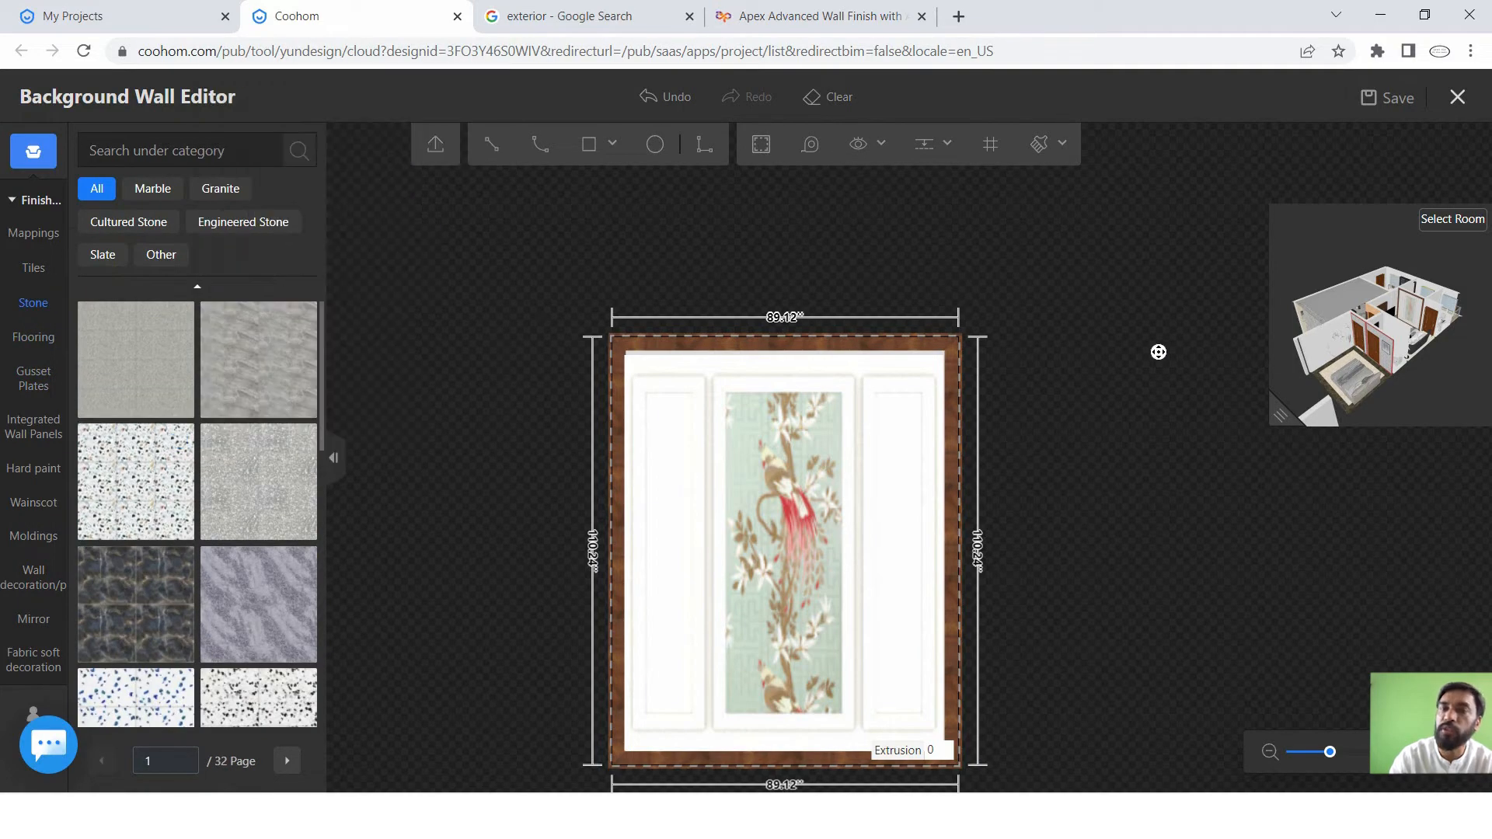
click(1460, 97)
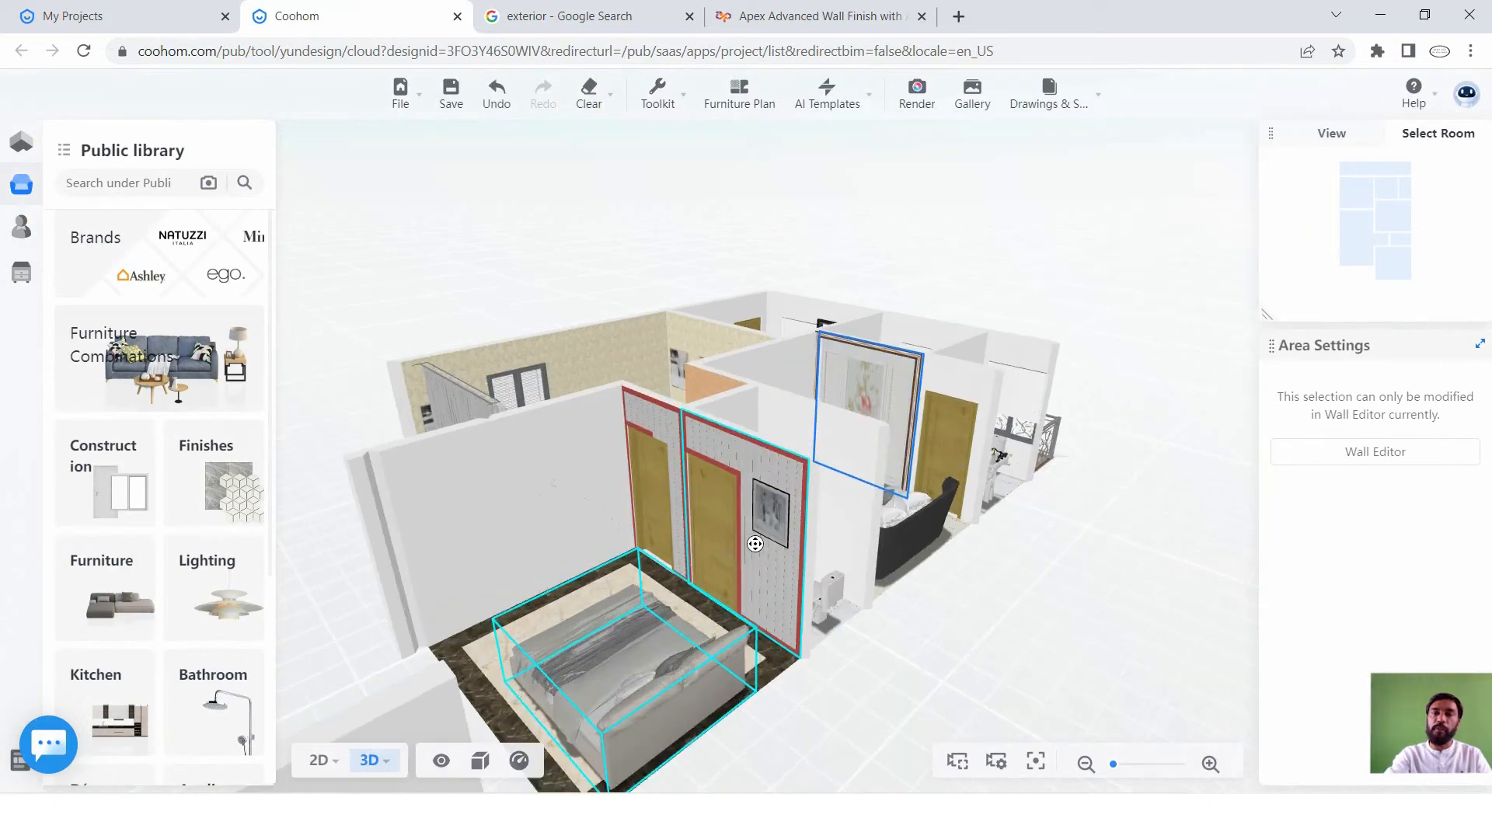
Delete the floral wainscot panel from the framed bedroom wall in the 3D view.
scroll(917, 458, up, 3)
drag(925, 492, 1052, 317)
scroll(989, 387, up, 3)
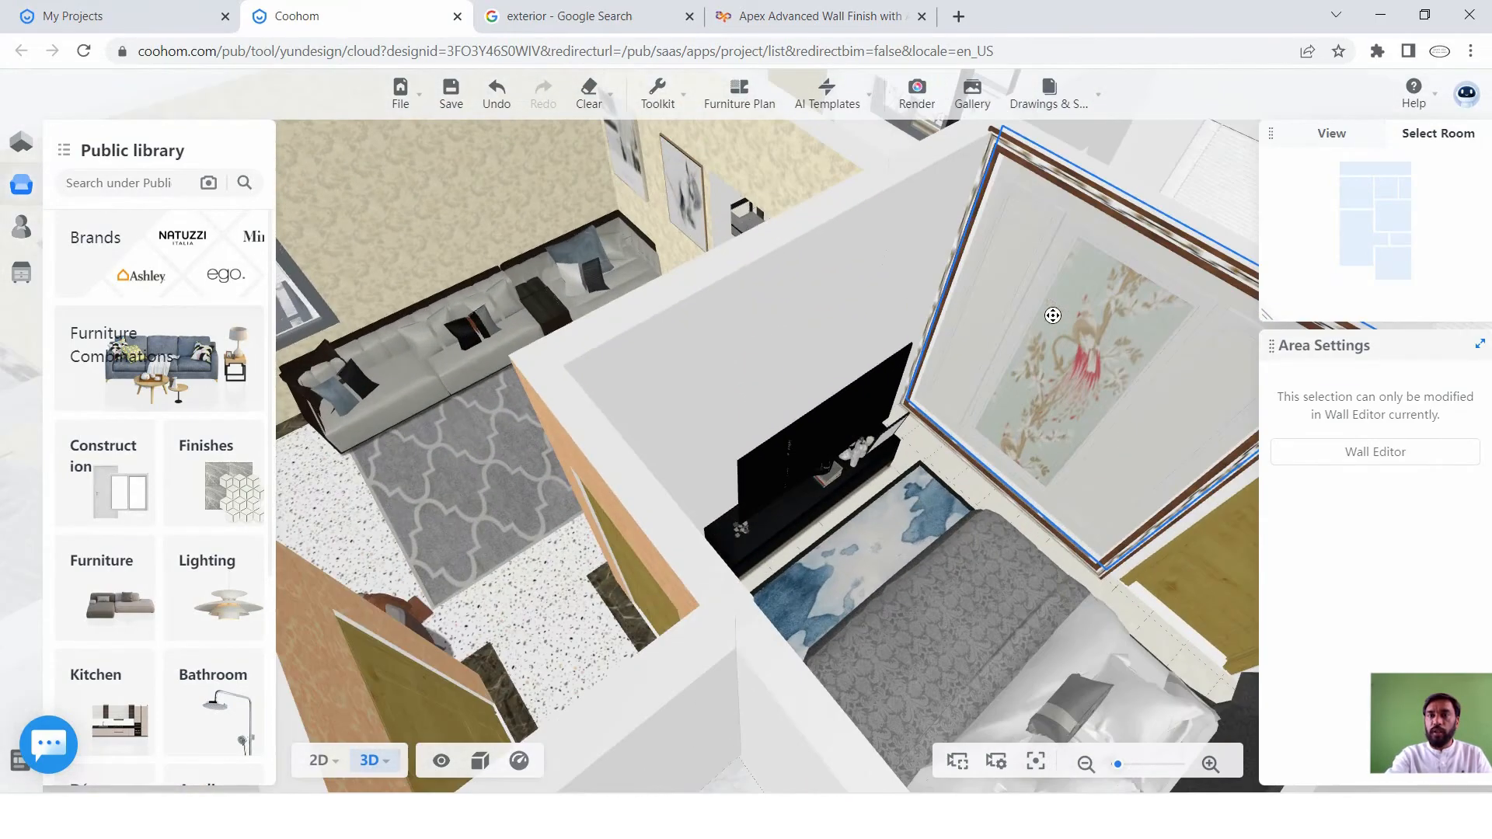
drag(956, 386, 1030, 461)
click(1037, 464)
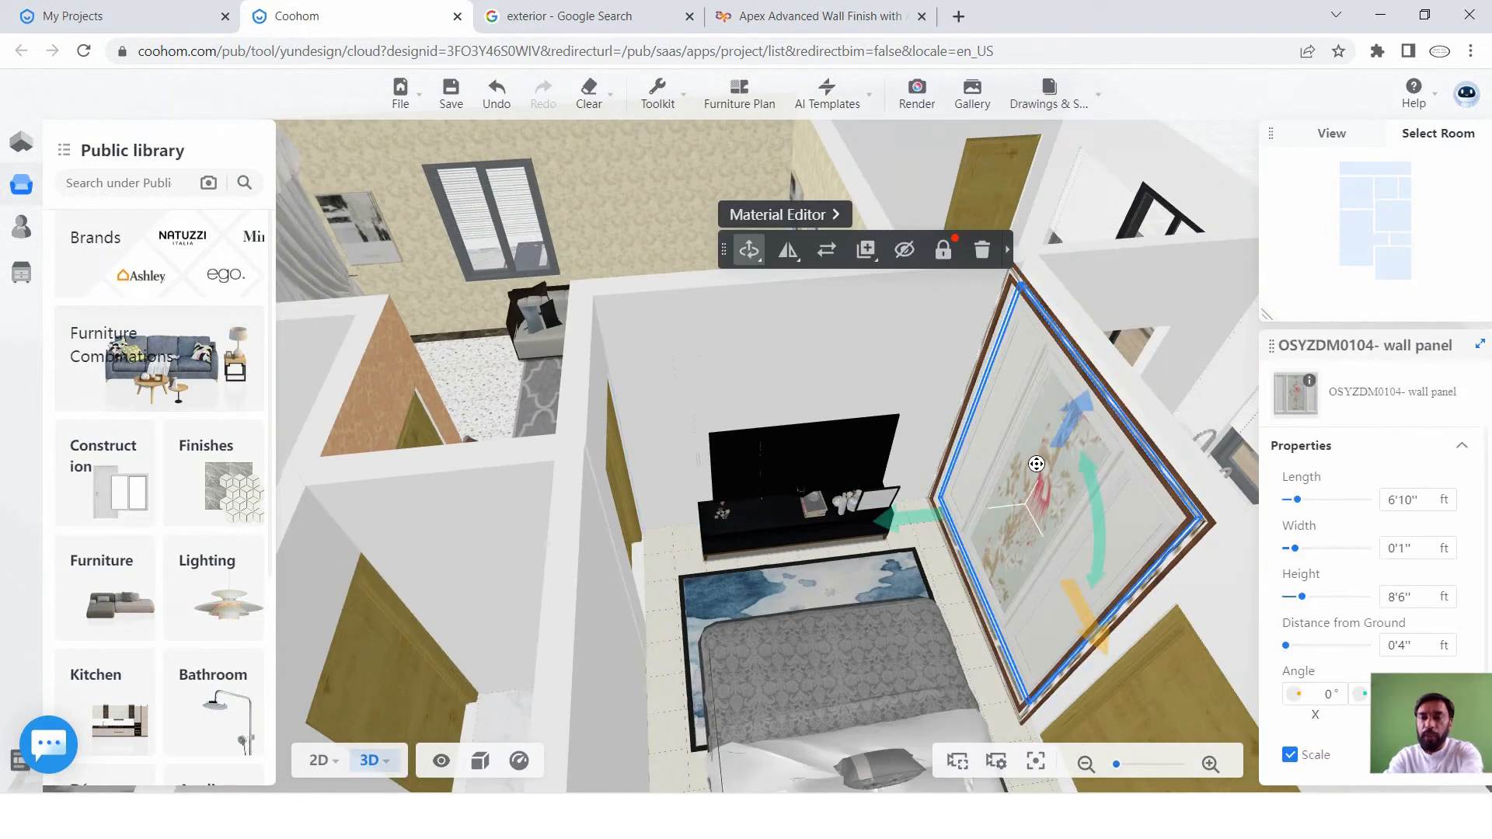
key(Delete)
Examine the bedroom wall and its wood molding frame from several angles in the 3D view.
click(1108, 400)
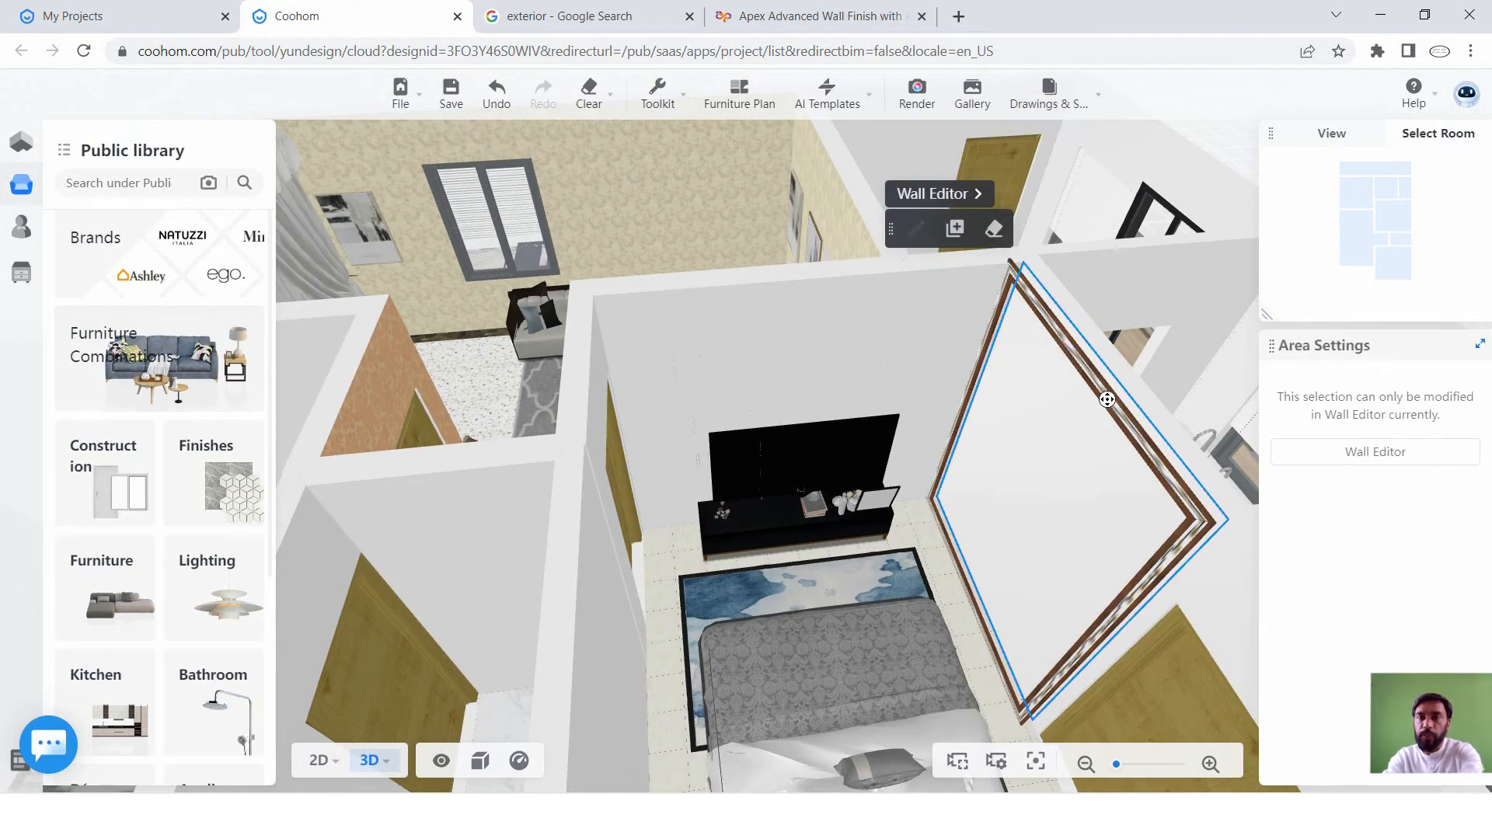
click(1162, 471)
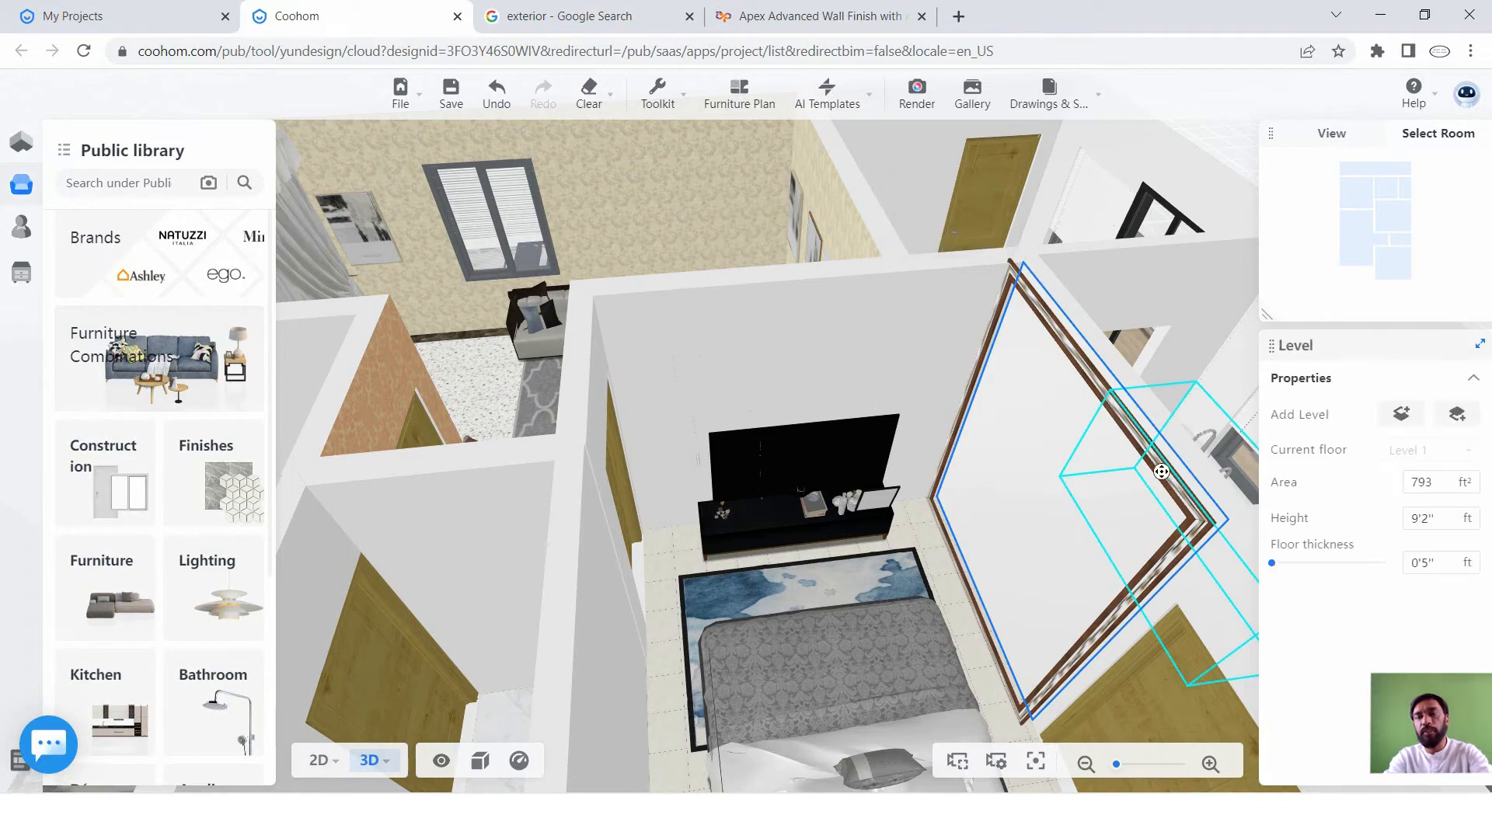
click(1074, 360)
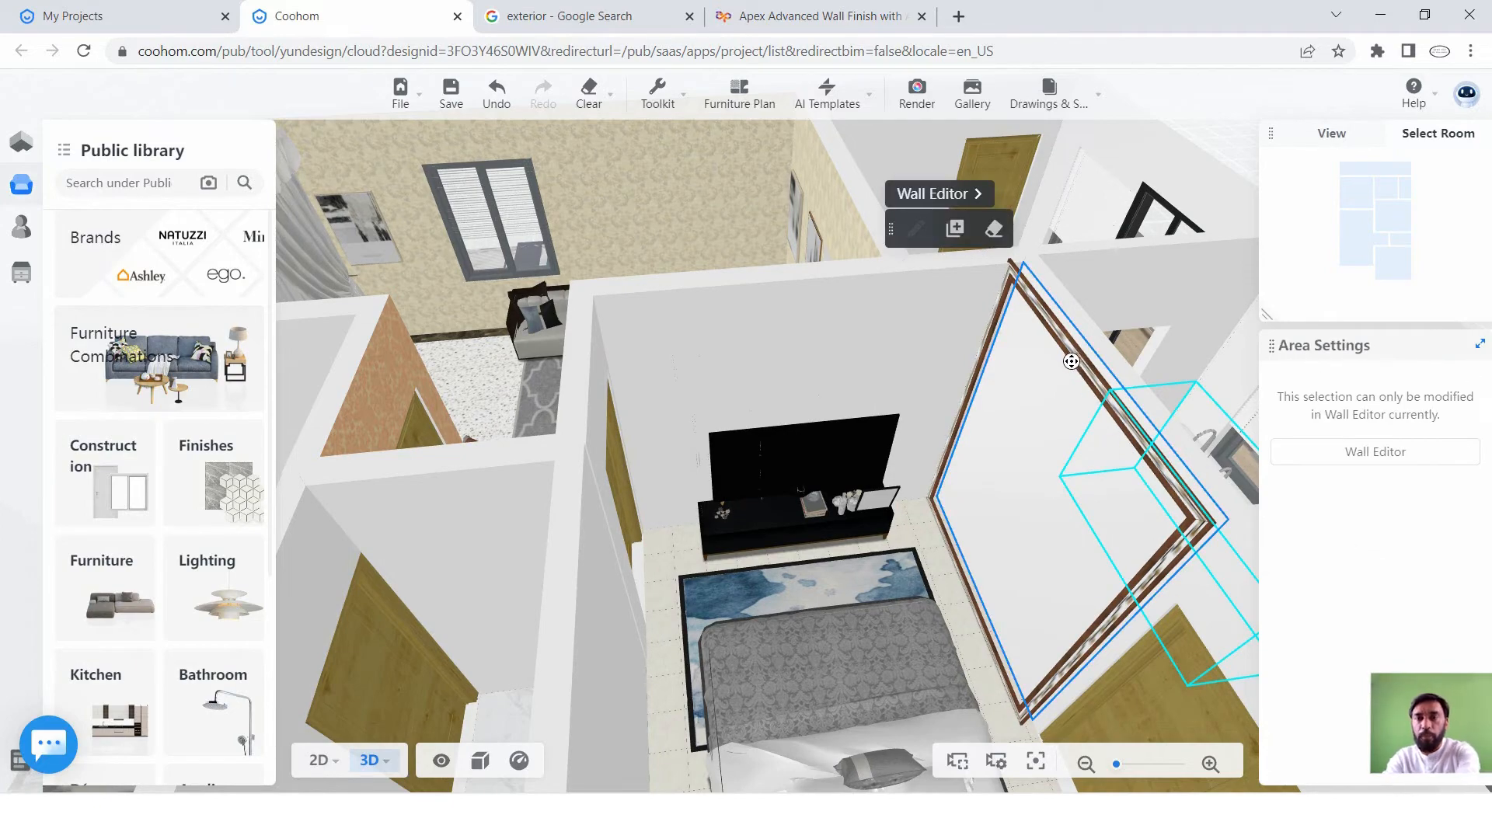
scroll(965, 485, down, 3)
drag(959, 523, 1096, 544)
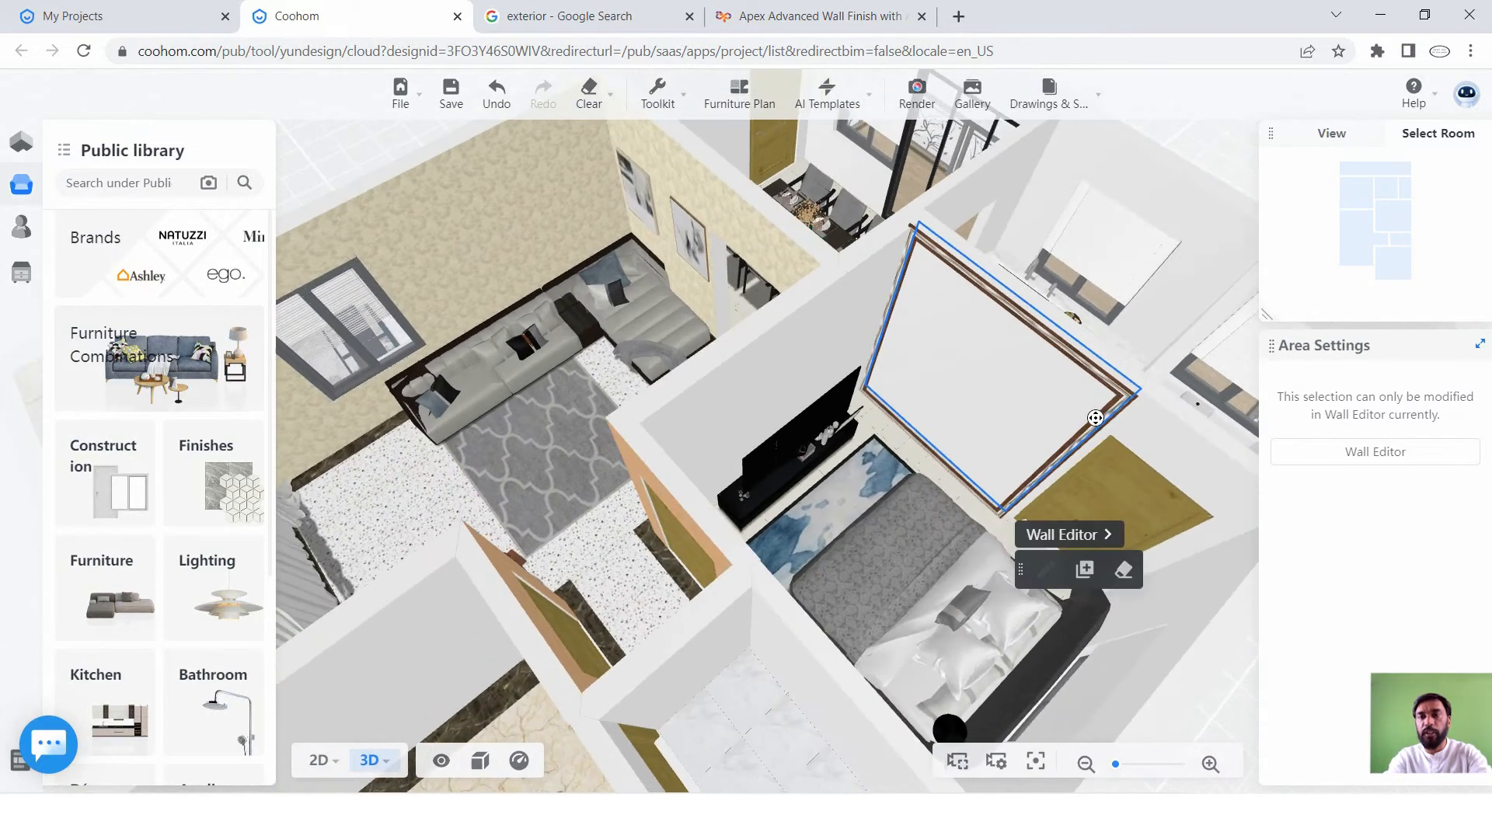
scroll(1060, 496, up, 3)
scroll(1060, 495, up, 3)
click(1000, 406)
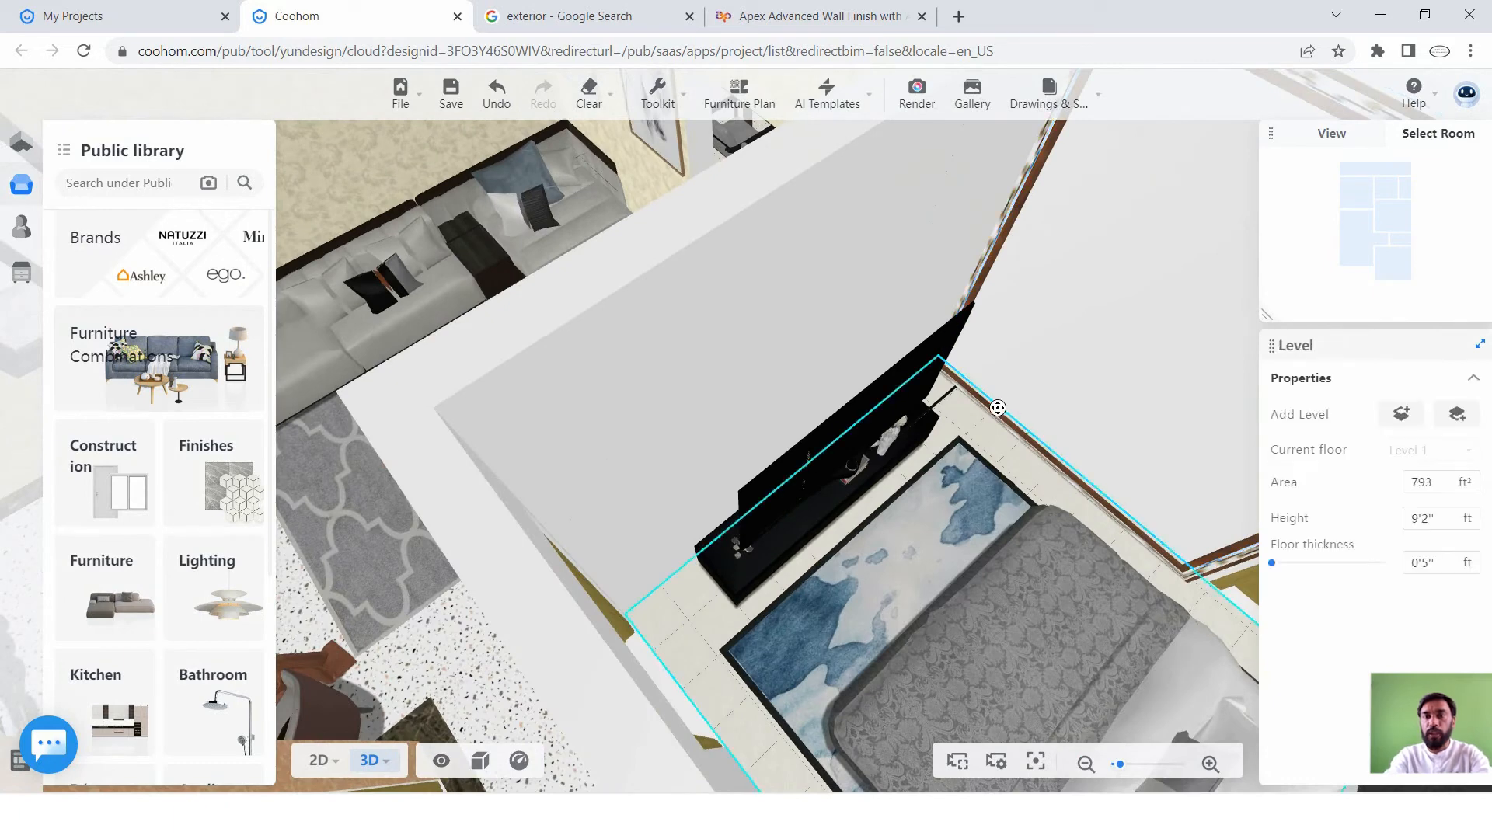
click(1016, 204)
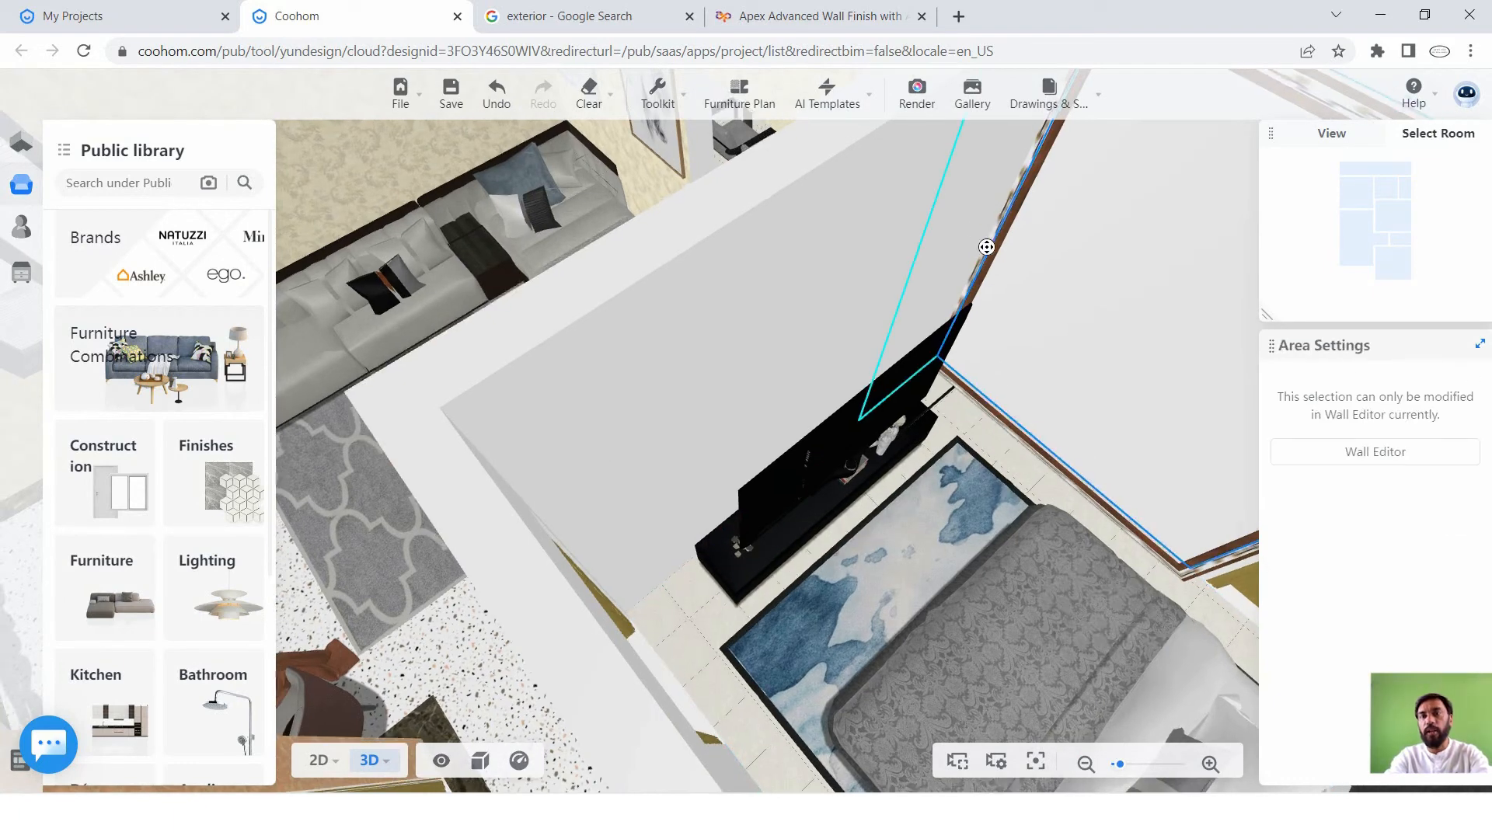
drag(1099, 273, 1019, 264)
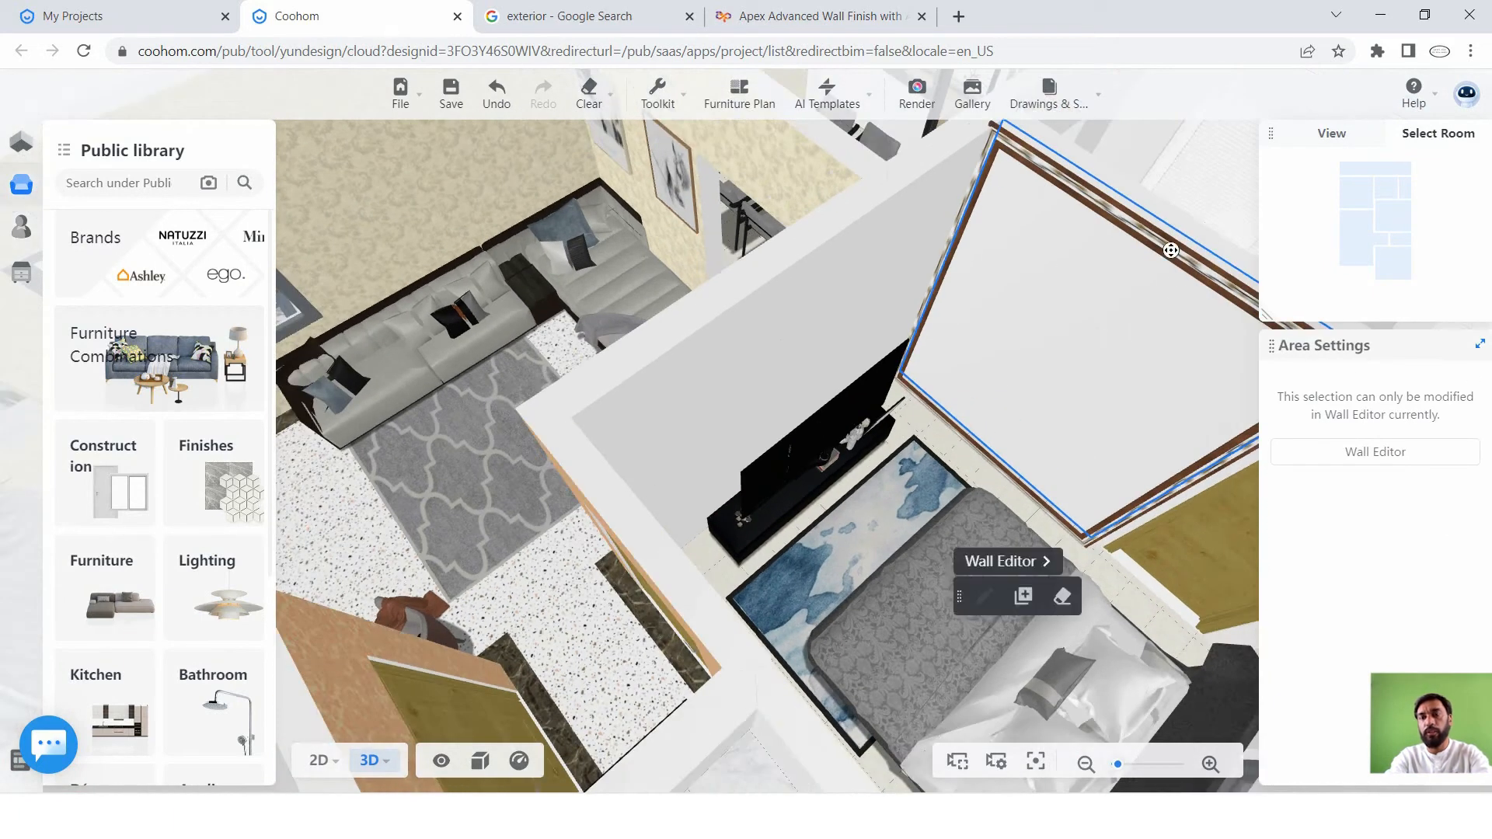
drag(1134, 269, 1043, 308)
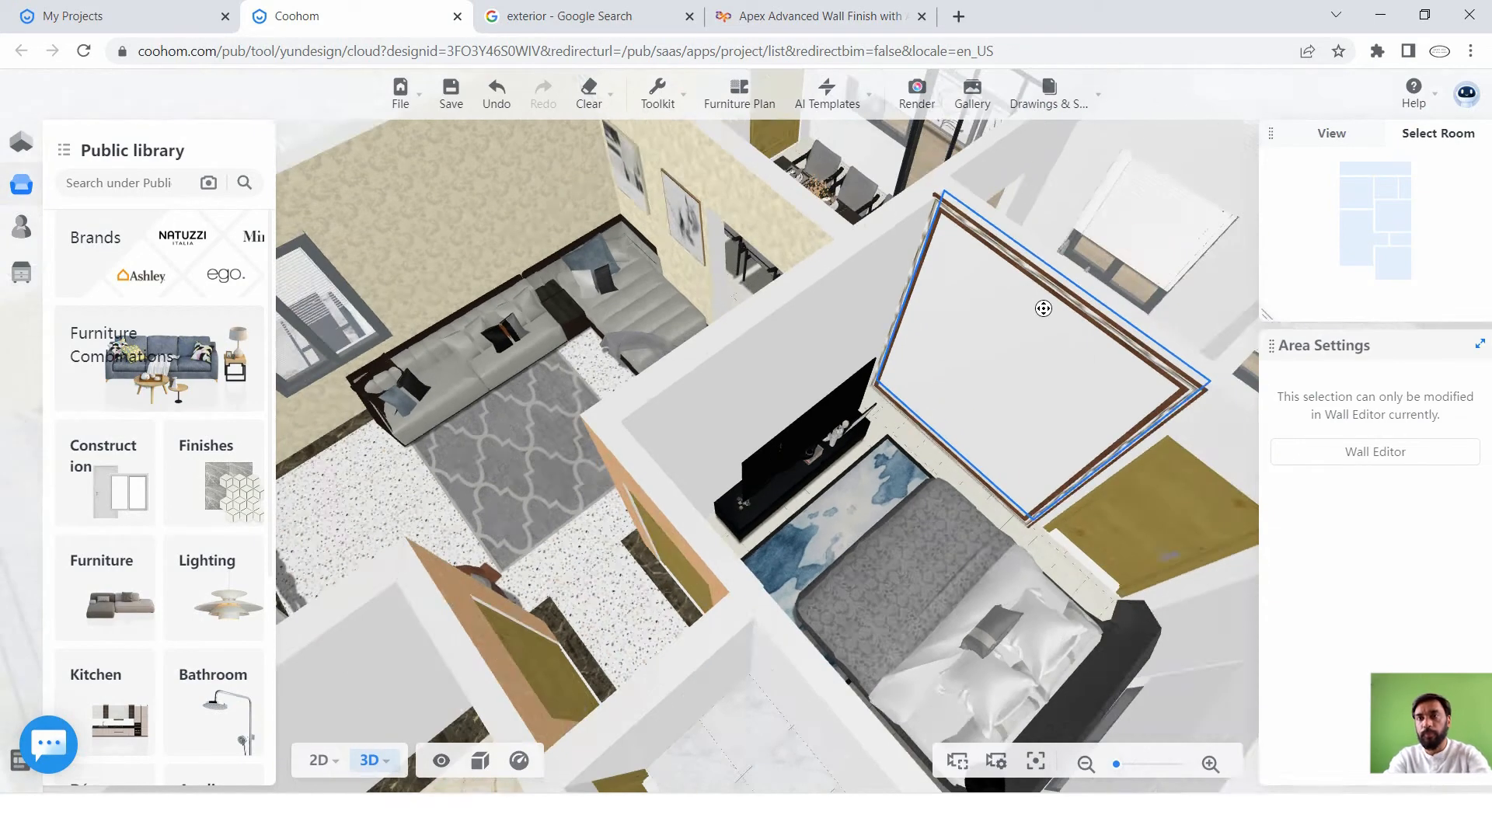
click(1192, 414)
click(1180, 379)
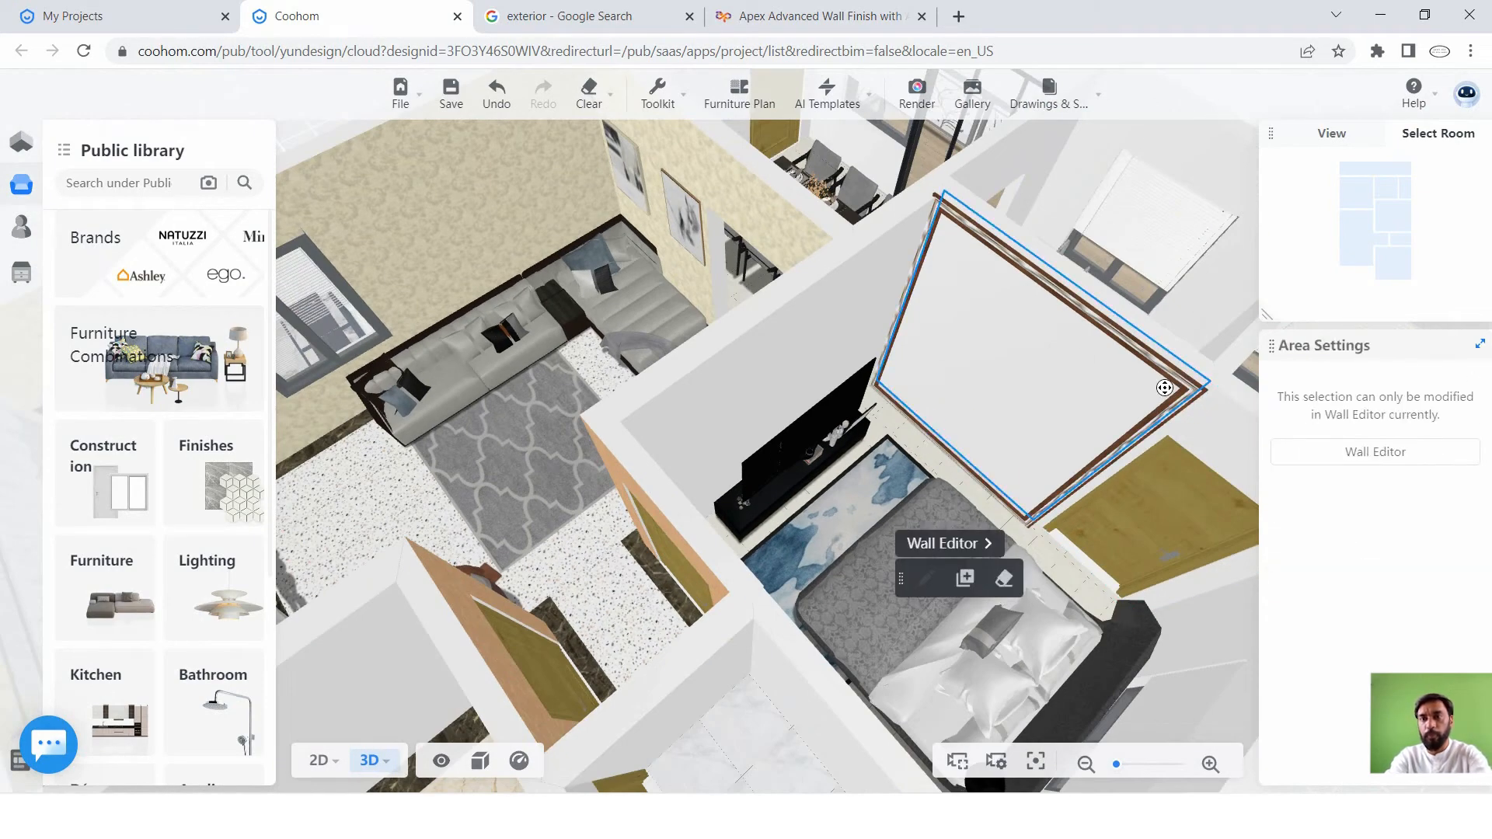
Open the dining room wall with the doorway opening in the Background Wall Editor.
scroll(1145, 403, down, 2)
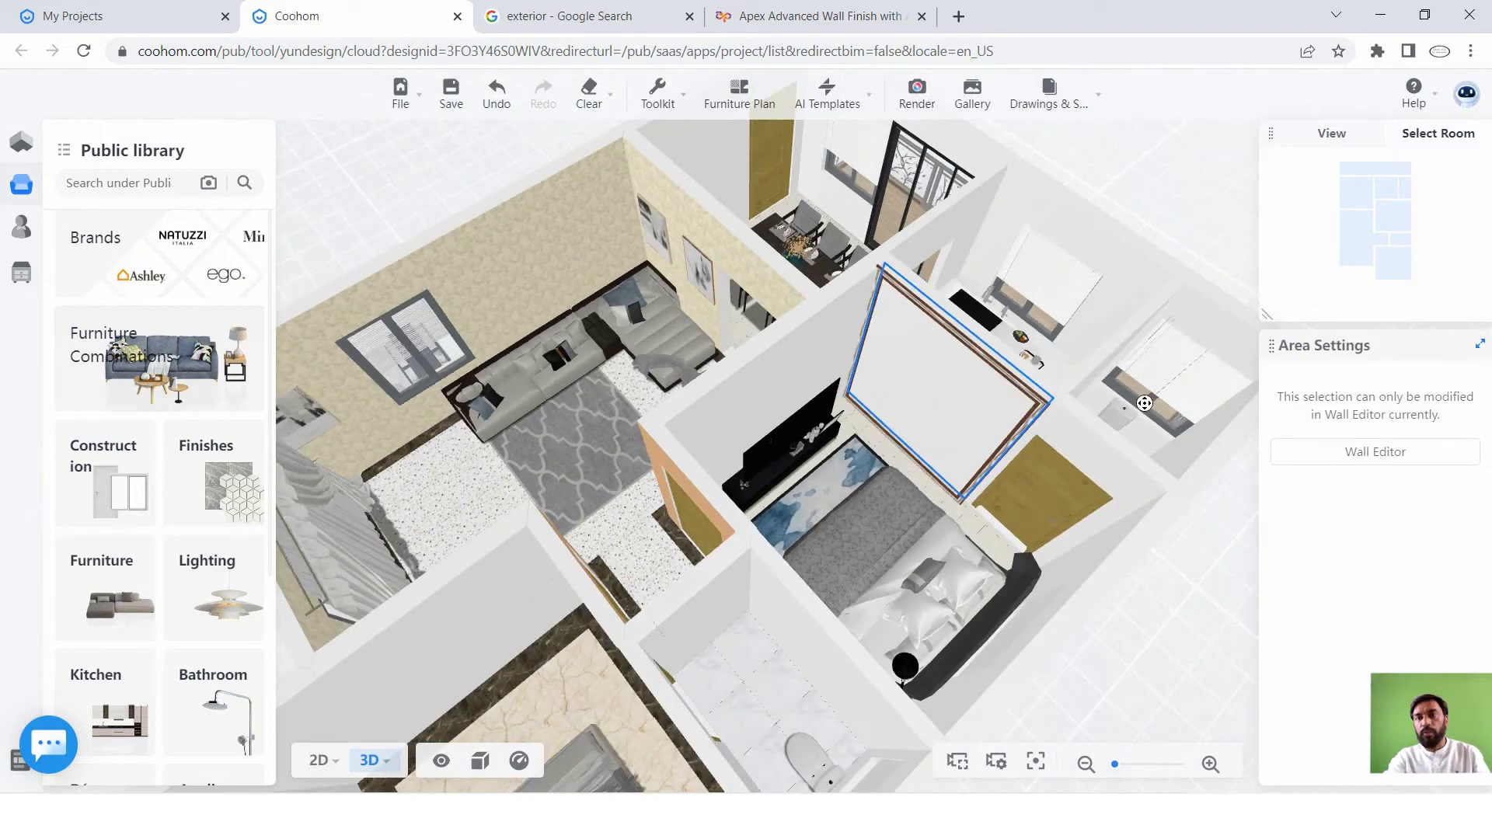
scroll(1023, 380, up, 2)
scroll(893, 476, down, 2)
right_drag(965, 522, 1179, 491)
scroll(727, 426, up, 2)
right_drag(720, 428, 972, 406)
scroll(878, 451, up, 2)
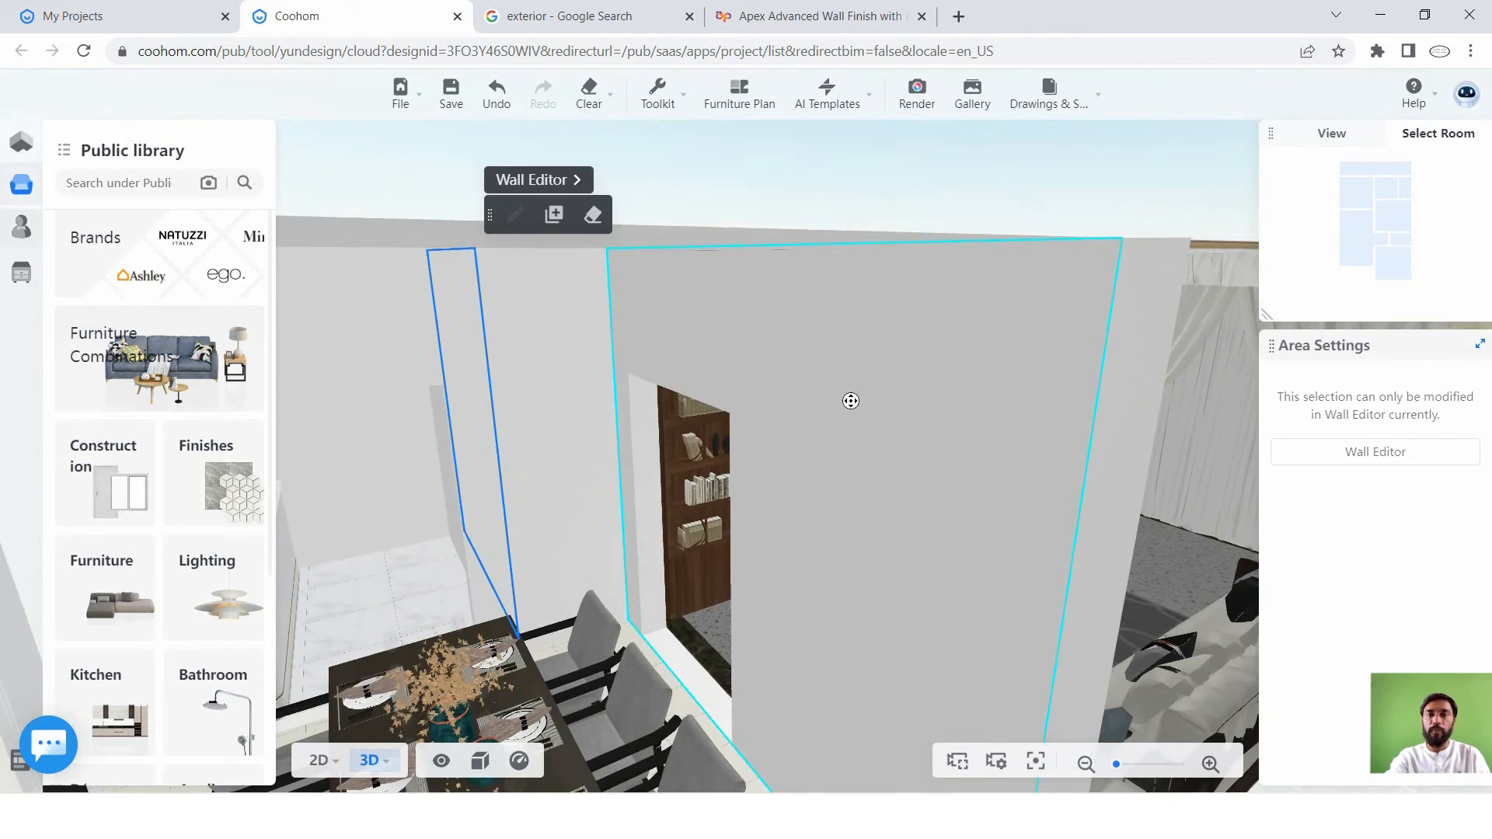
click(831, 369)
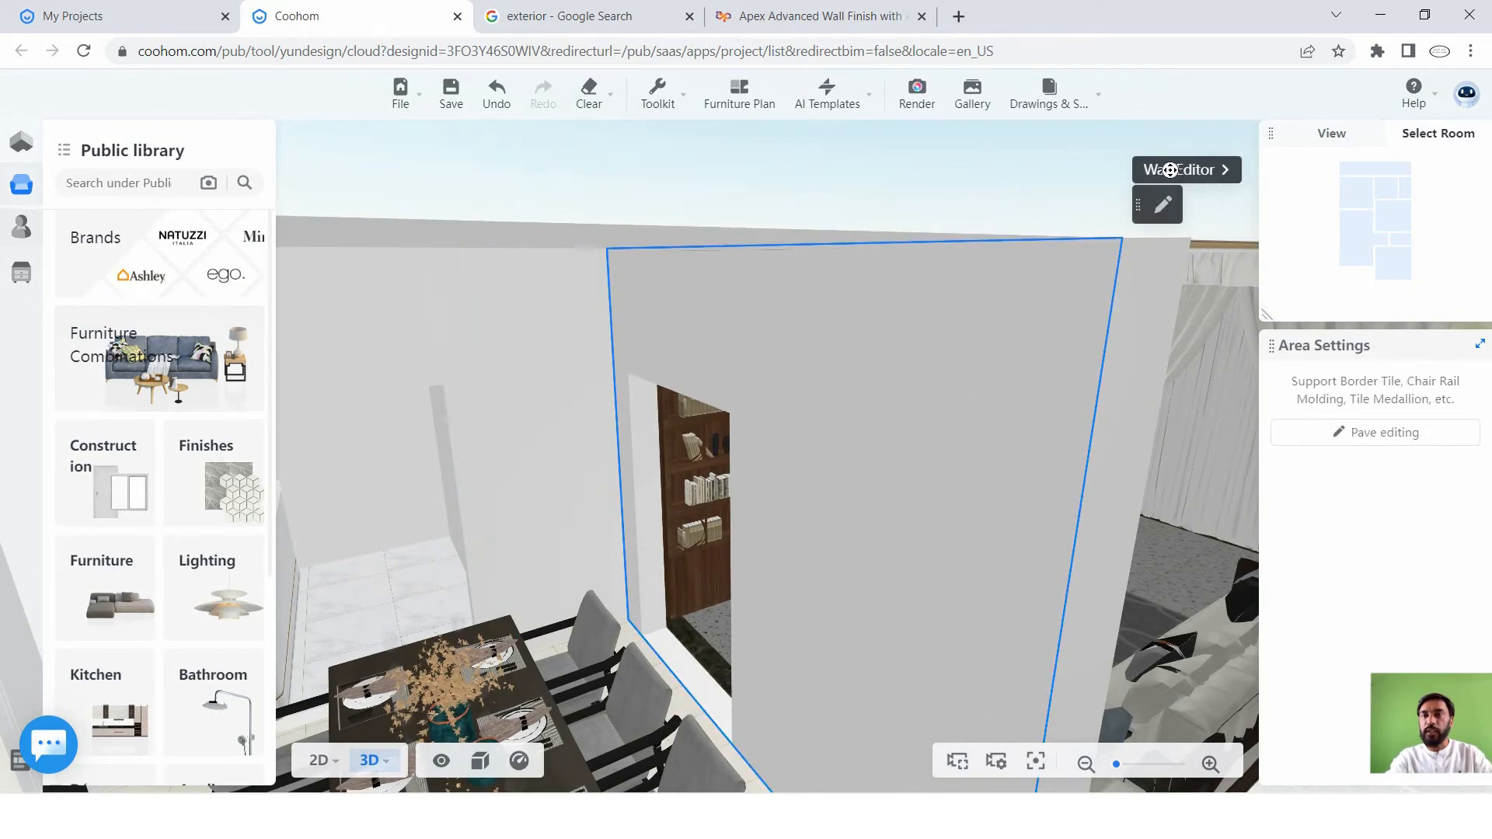
key(ctrl+s)
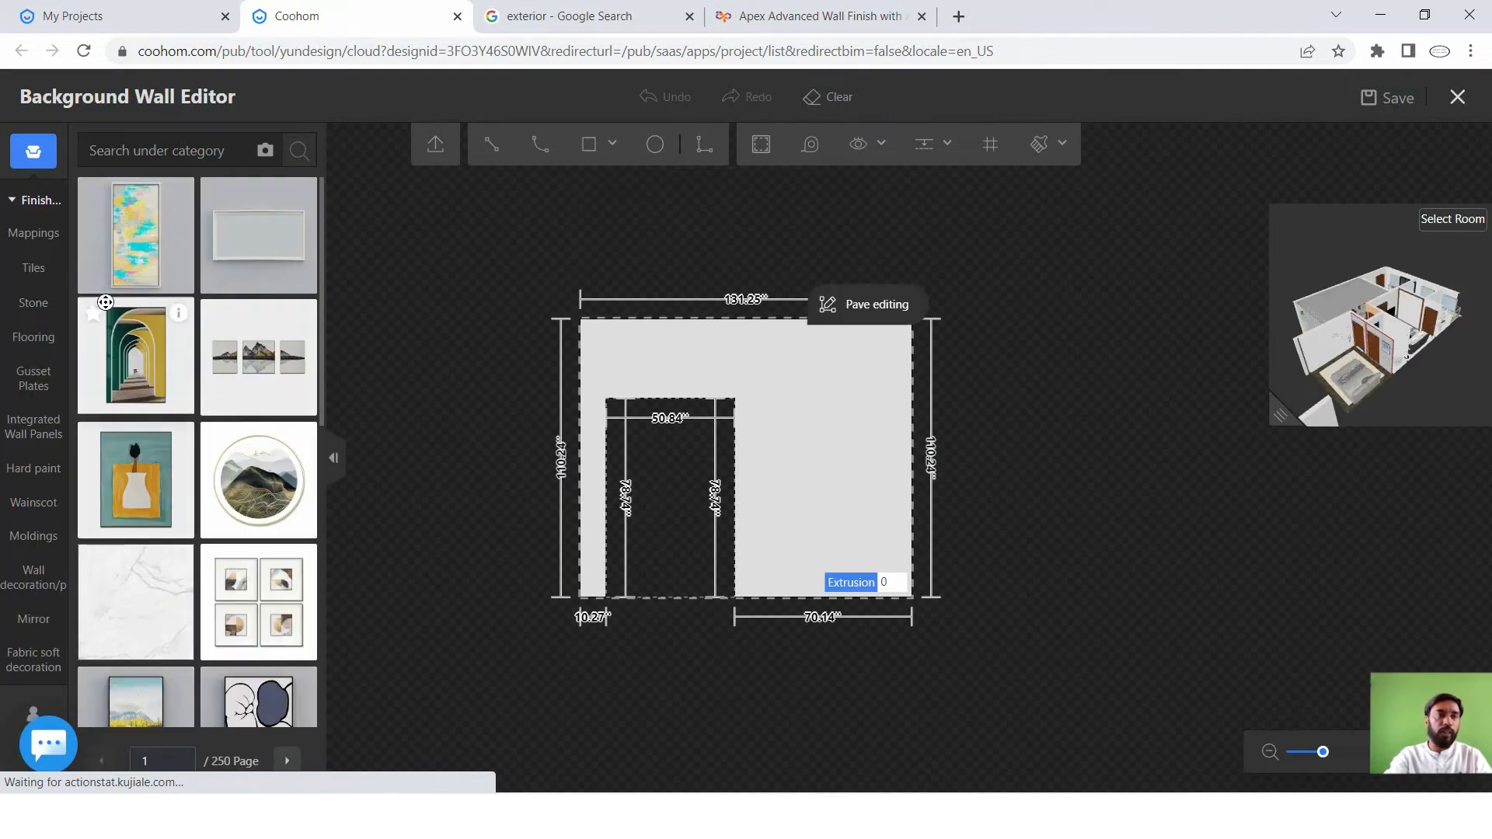
Cover the dining room wall with the brown wood-grain panel from page 2 of the Integrated Wall Panels library and close the editor.
click(38, 426)
scroll(236, 419, down, 5)
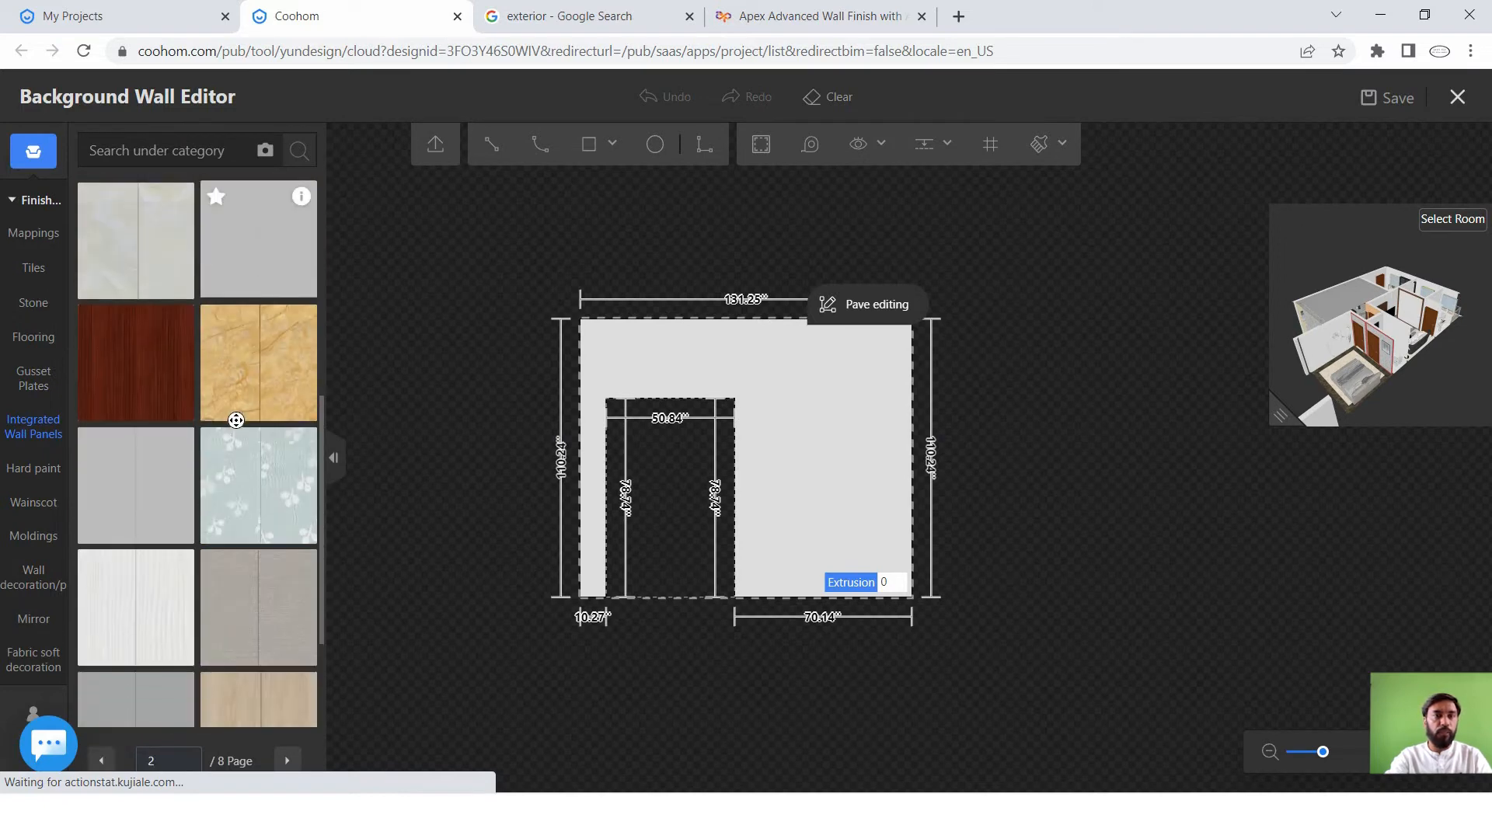
scroll(225, 427, down, 5)
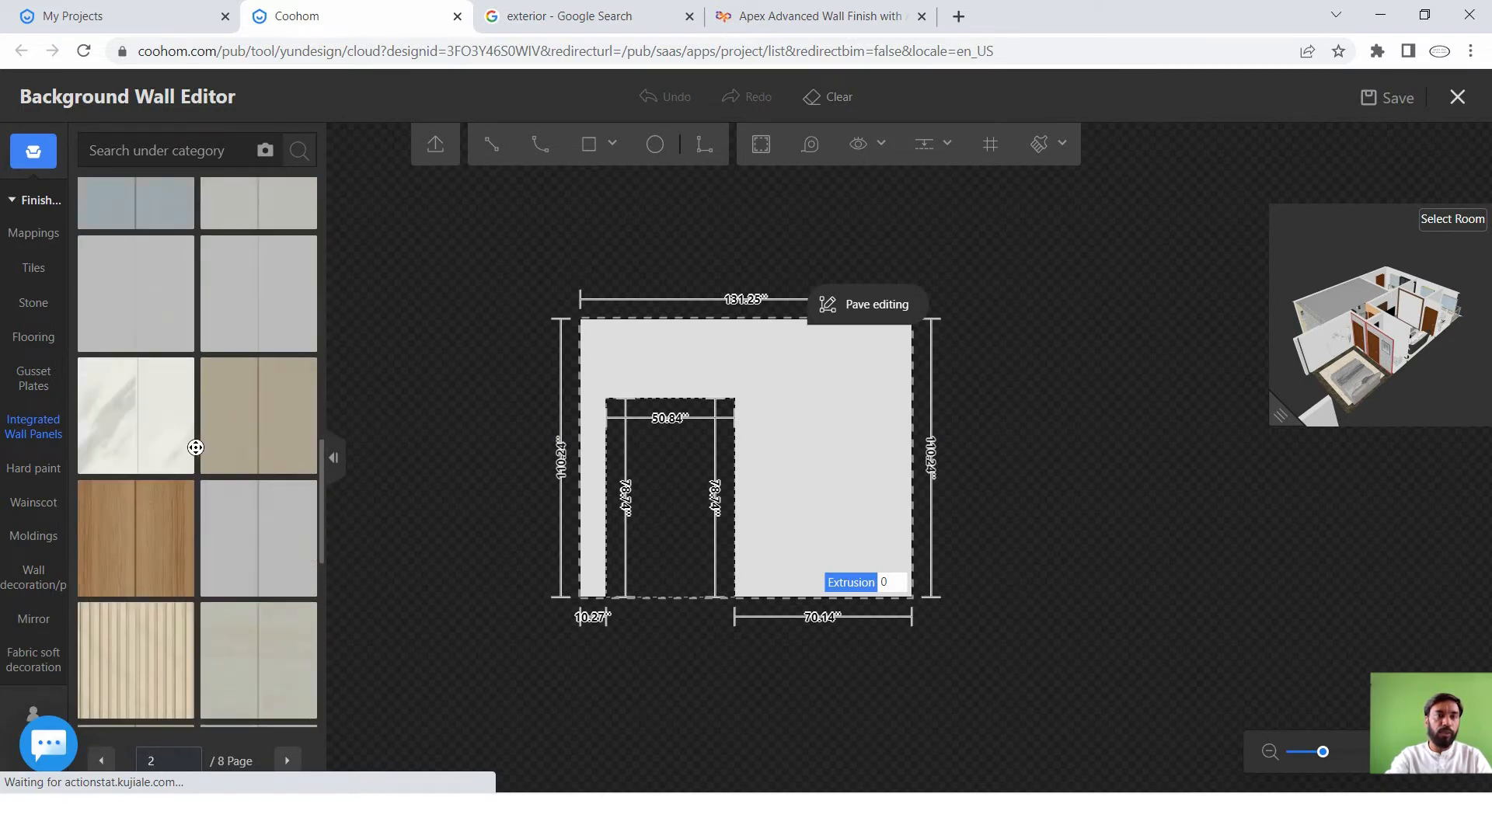
drag(140, 523, 856, 455)
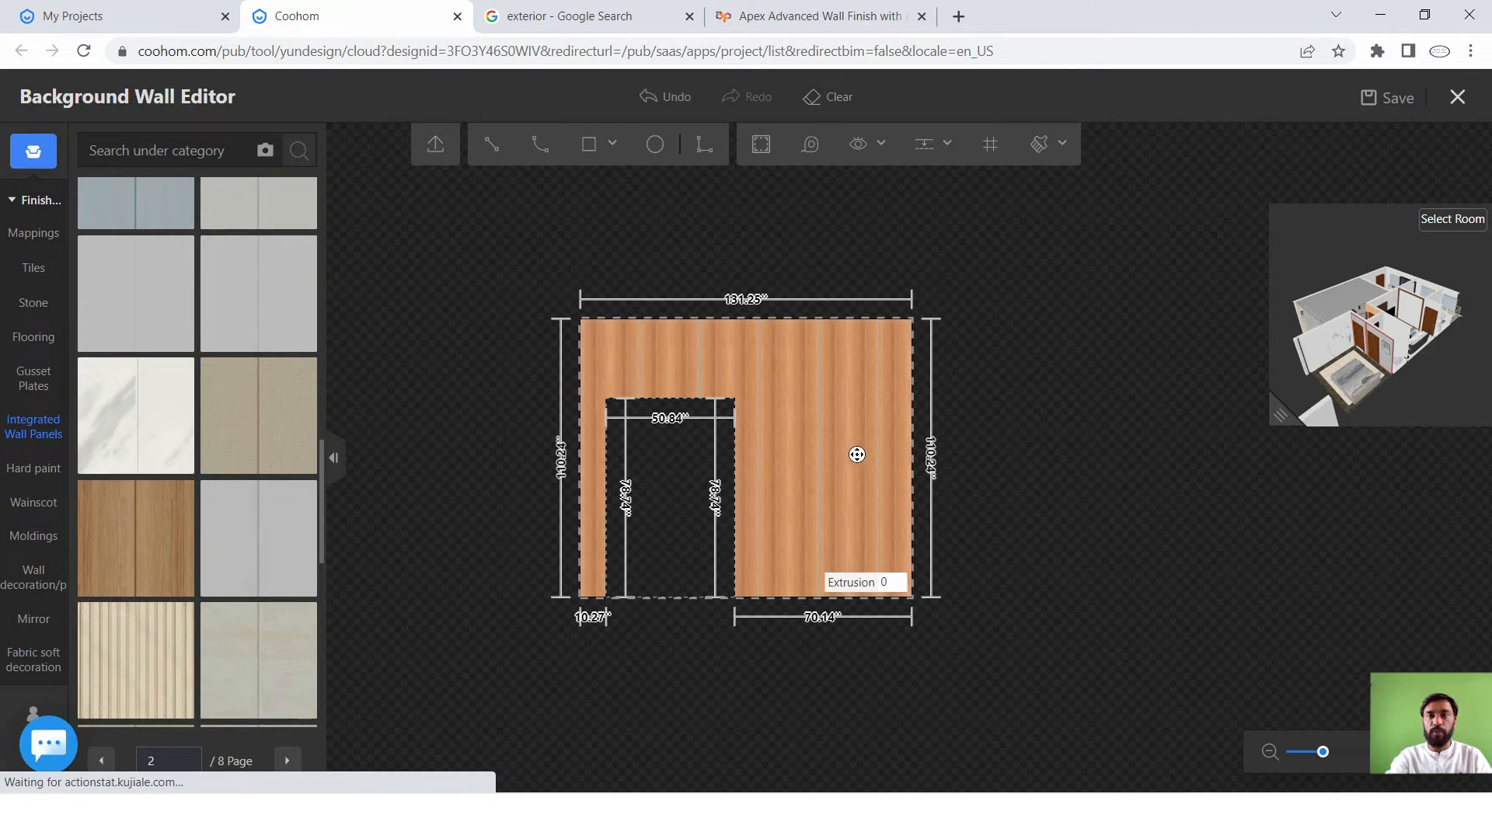
click(1452, 100)
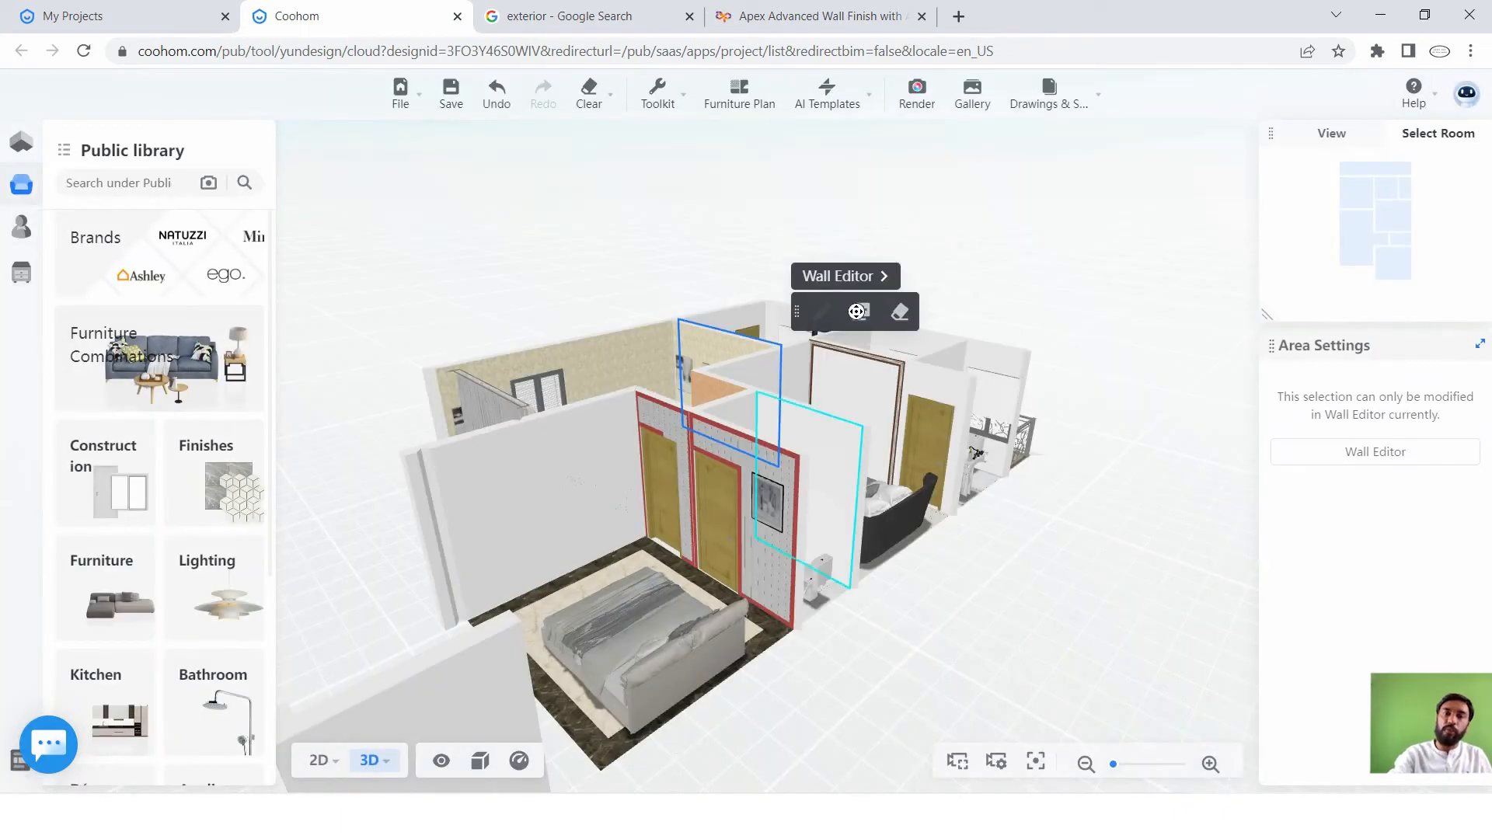
Examine the wood-panelled dining room wall and its doorway from both the dining and living room sides.
scroll(688, 458, up, 5)
drag(826, 611, 1299, 616)
drag(738, 509, 909, 519)
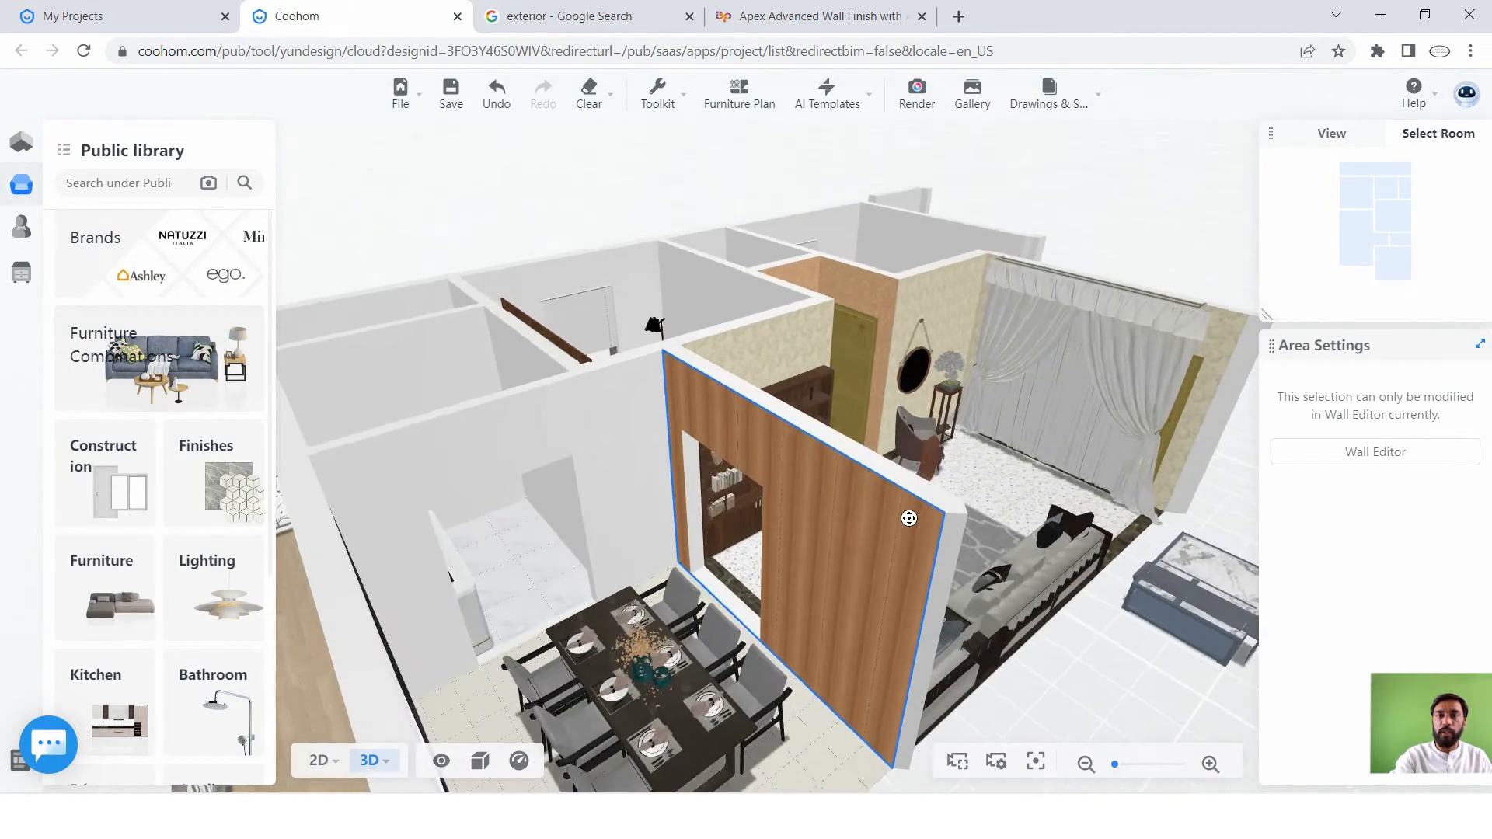
scroll(909, 518, up, 5)
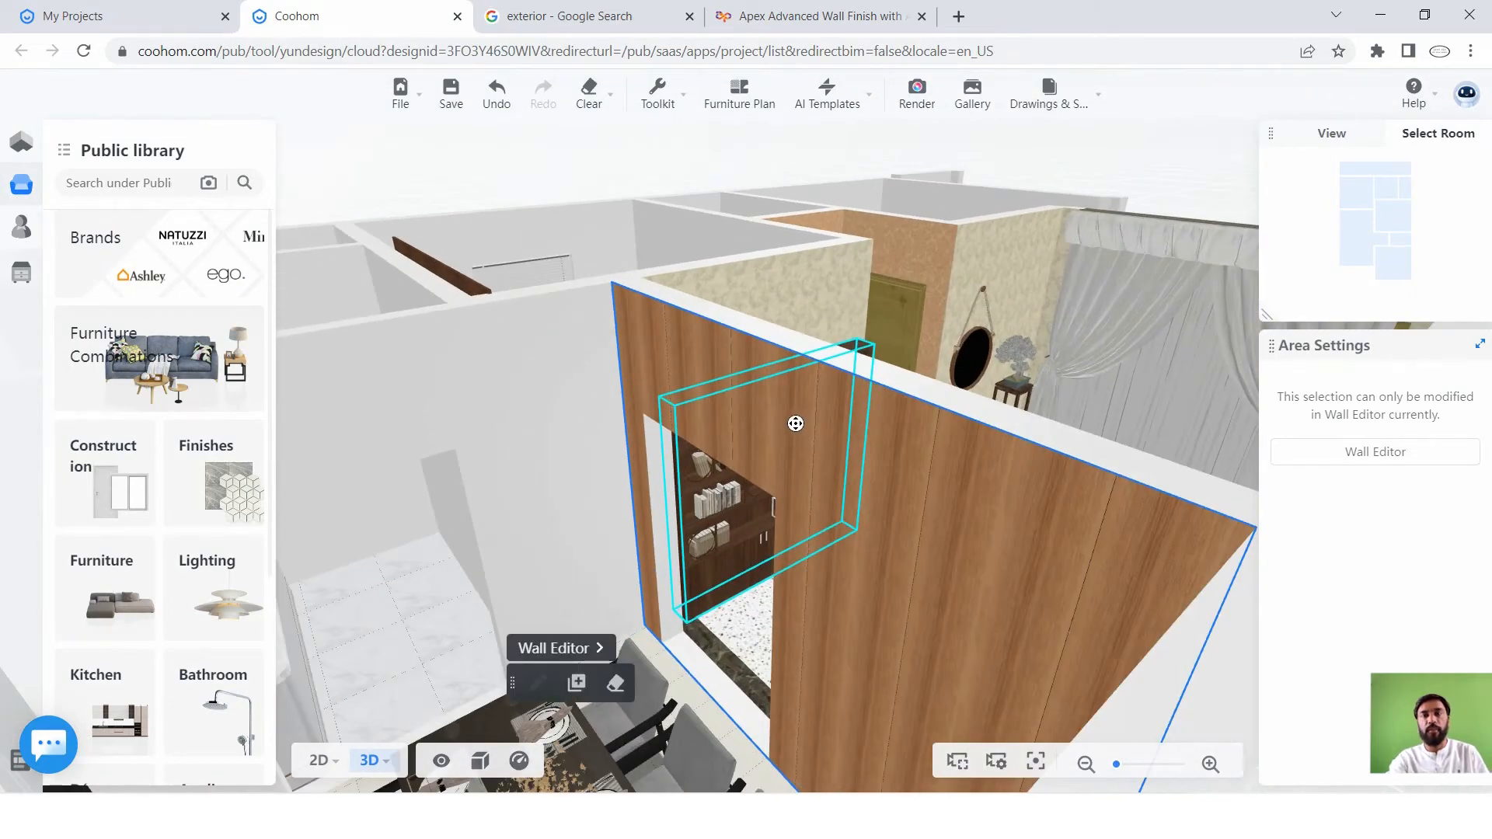
scroll(791, 427, down, 5)
scroll(746, 548, up, 5)
drag(723, 519, 676, 503)
scroll(910, 322, up, 5)
drag(953, 376, 796, 362)
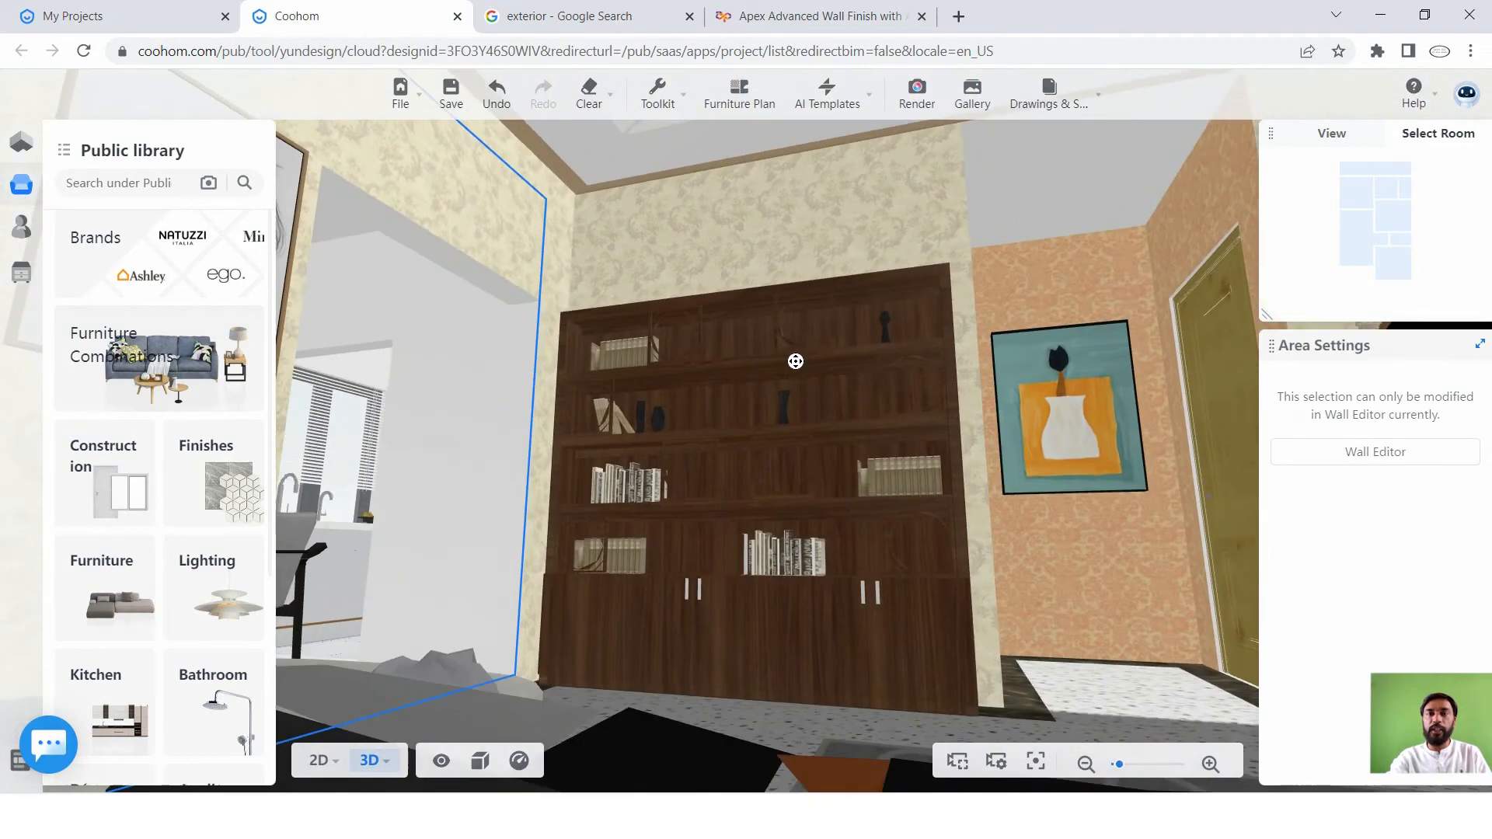
scroll(796, 361, down, 5)
scroll(692, 226, down, 5)
scroll(785, 266, up, 3)
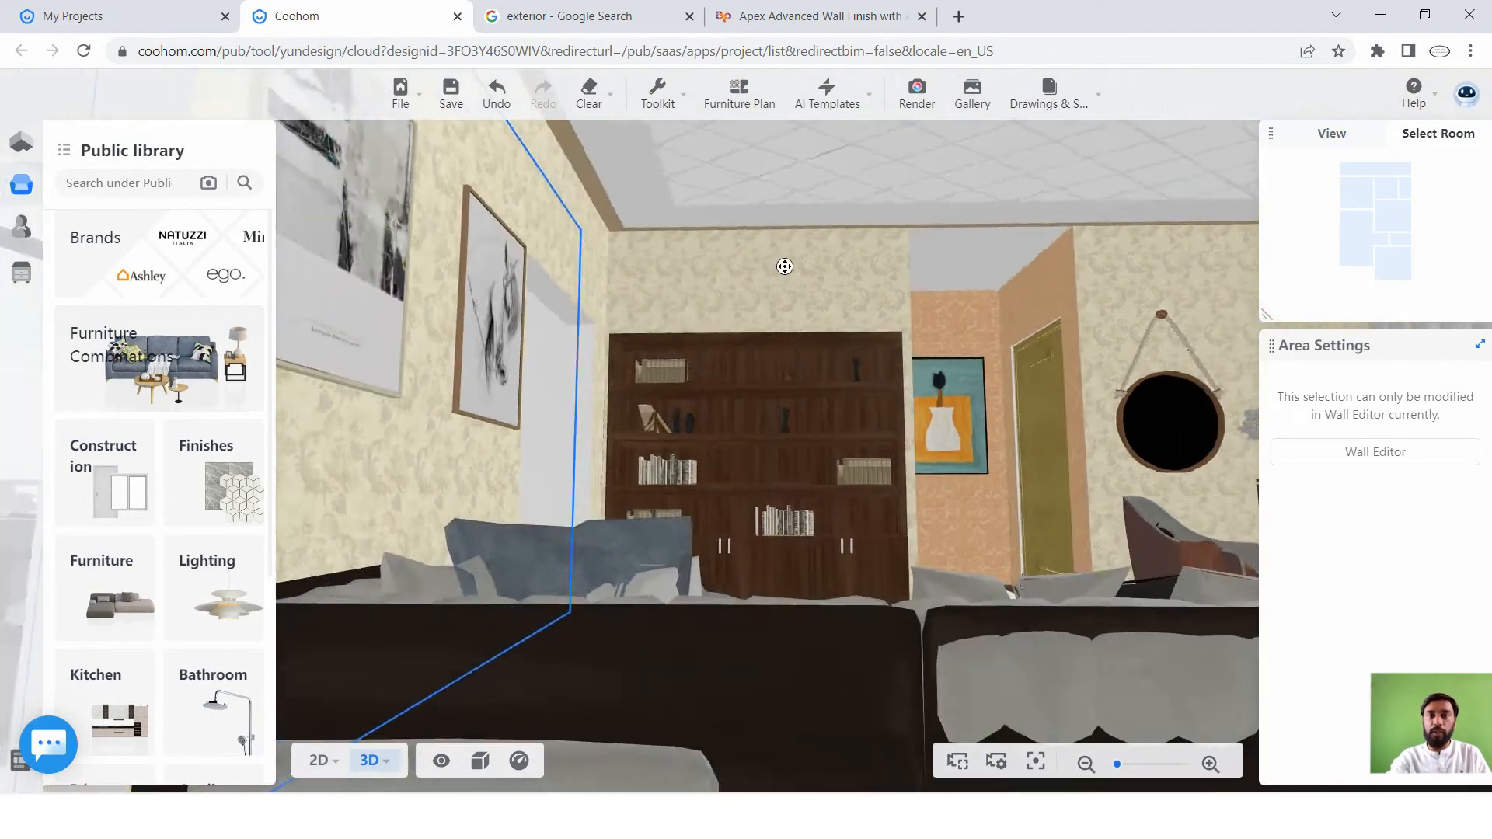
drag(785, 266, 894, 286)
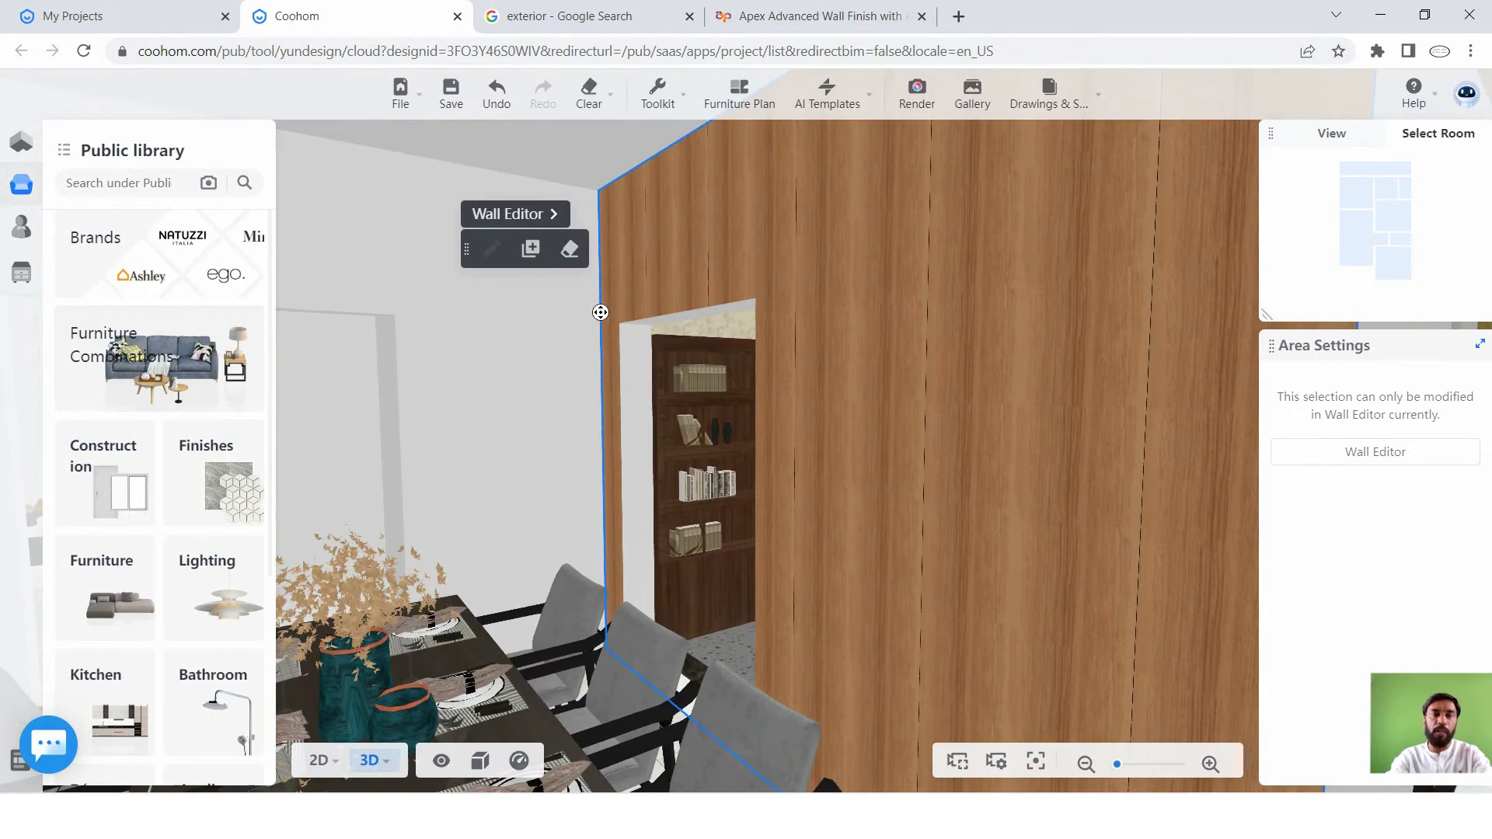
drag(599, 314, 806, 489)
scroll(763, 316, down, 3)
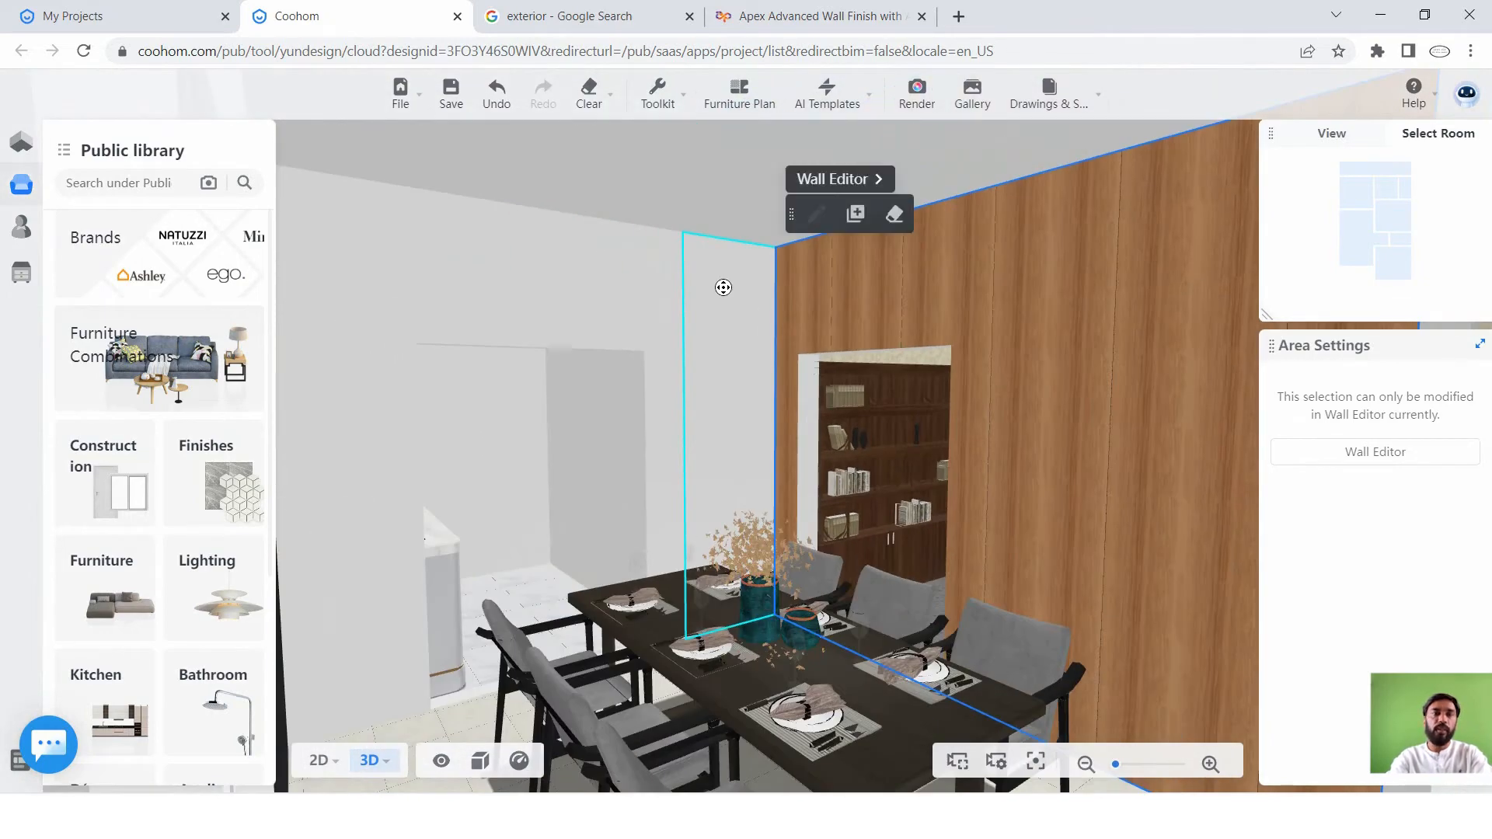
Search the public library for "celling" and look through the results for ceiling designs.
click(139, 181)
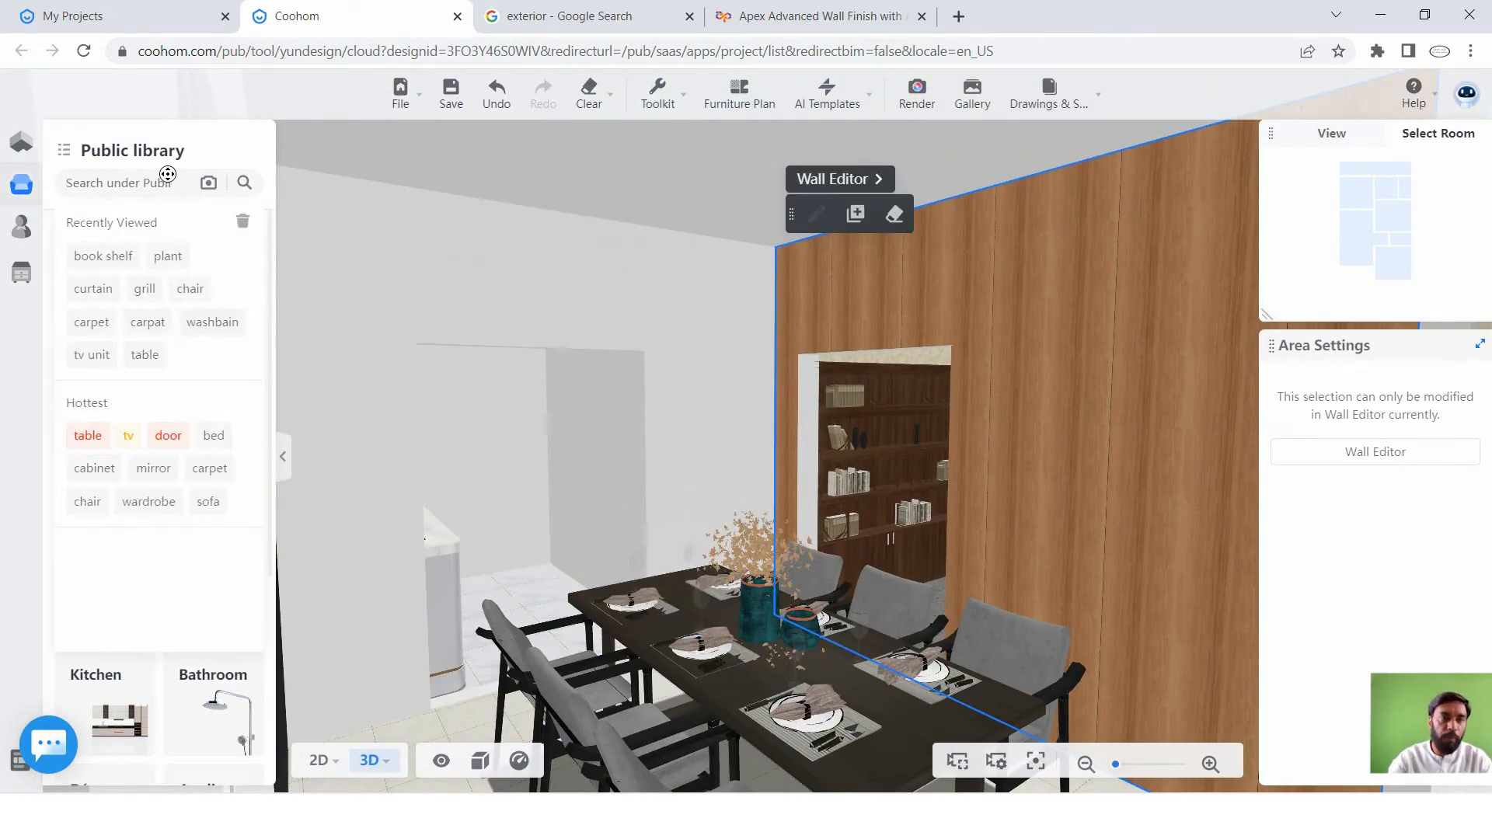
text(cee)
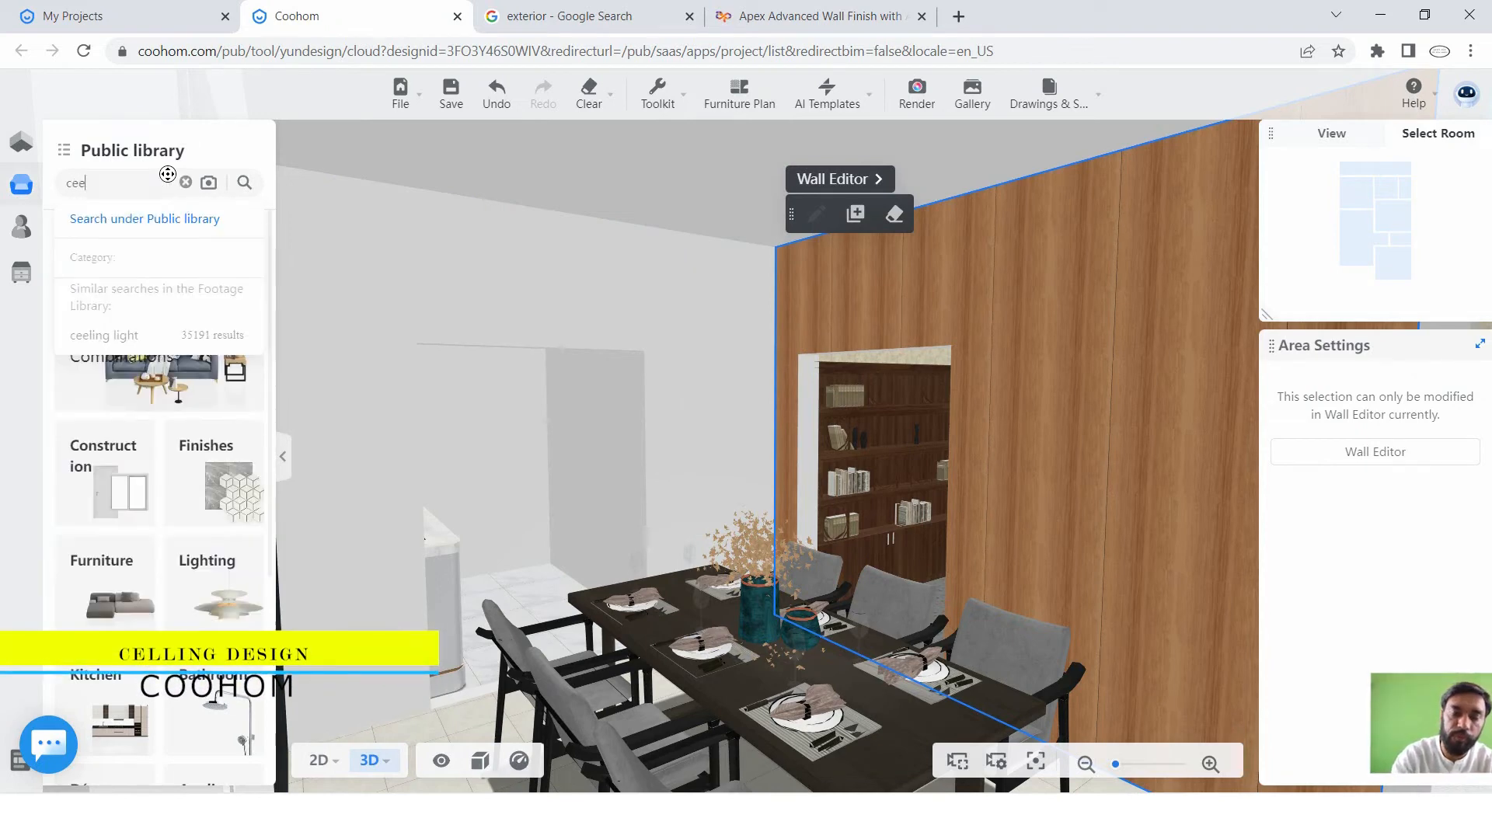
key(BackSpace)
text(lli)
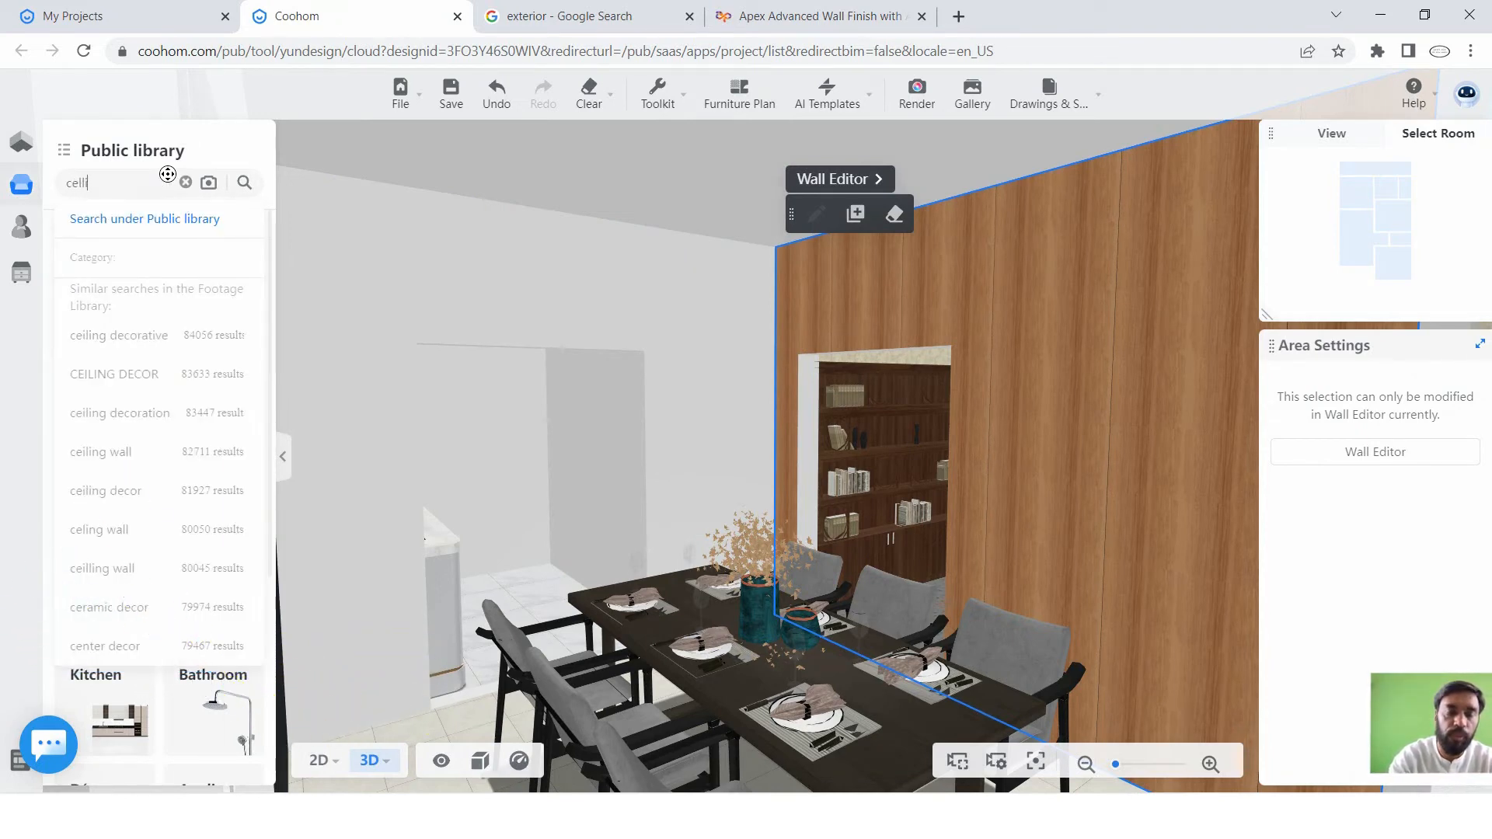
text(ng)
key(Return)
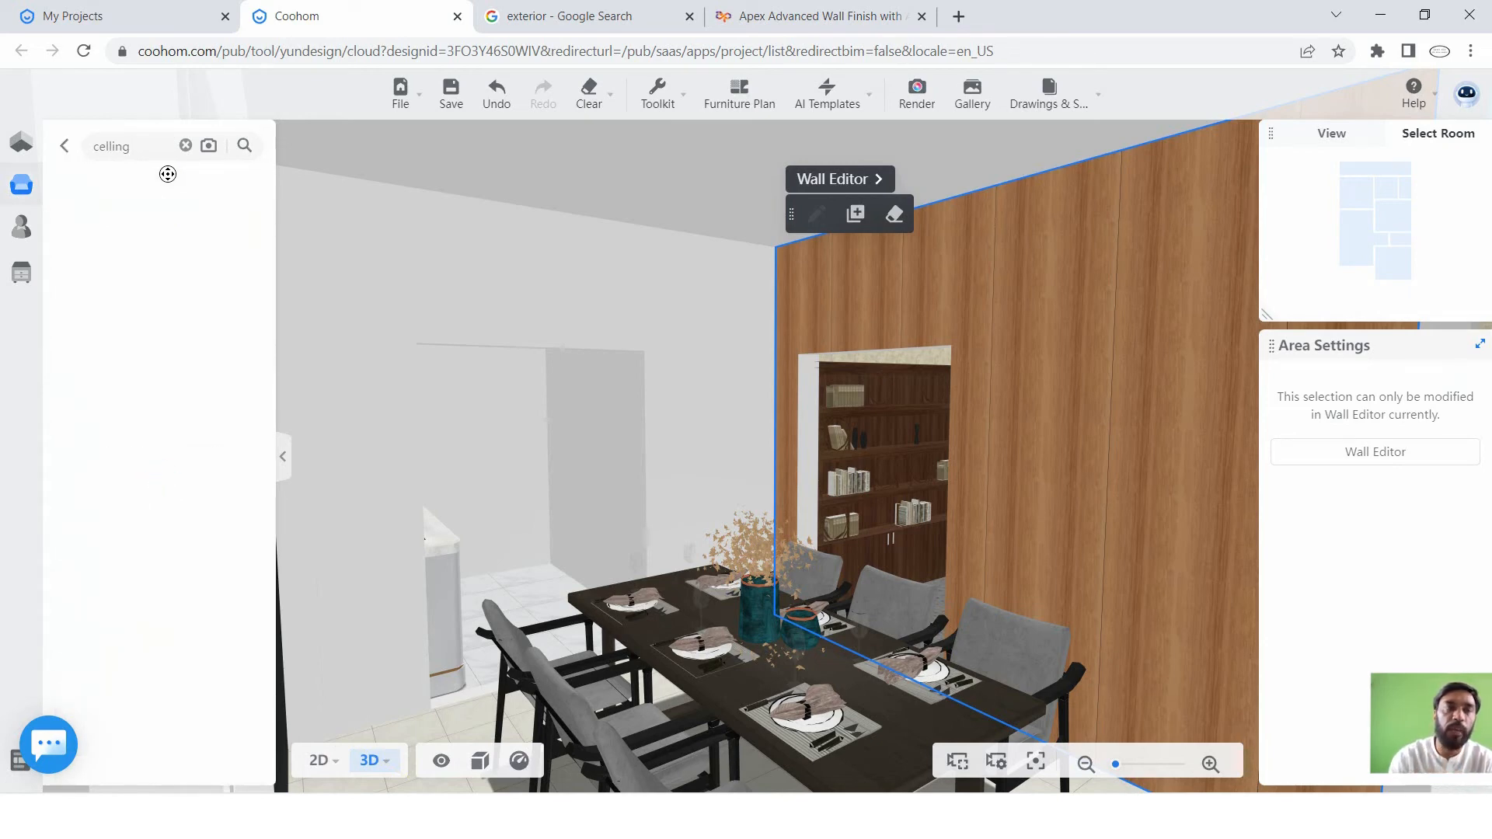
scroll(140, 422, down, 5)
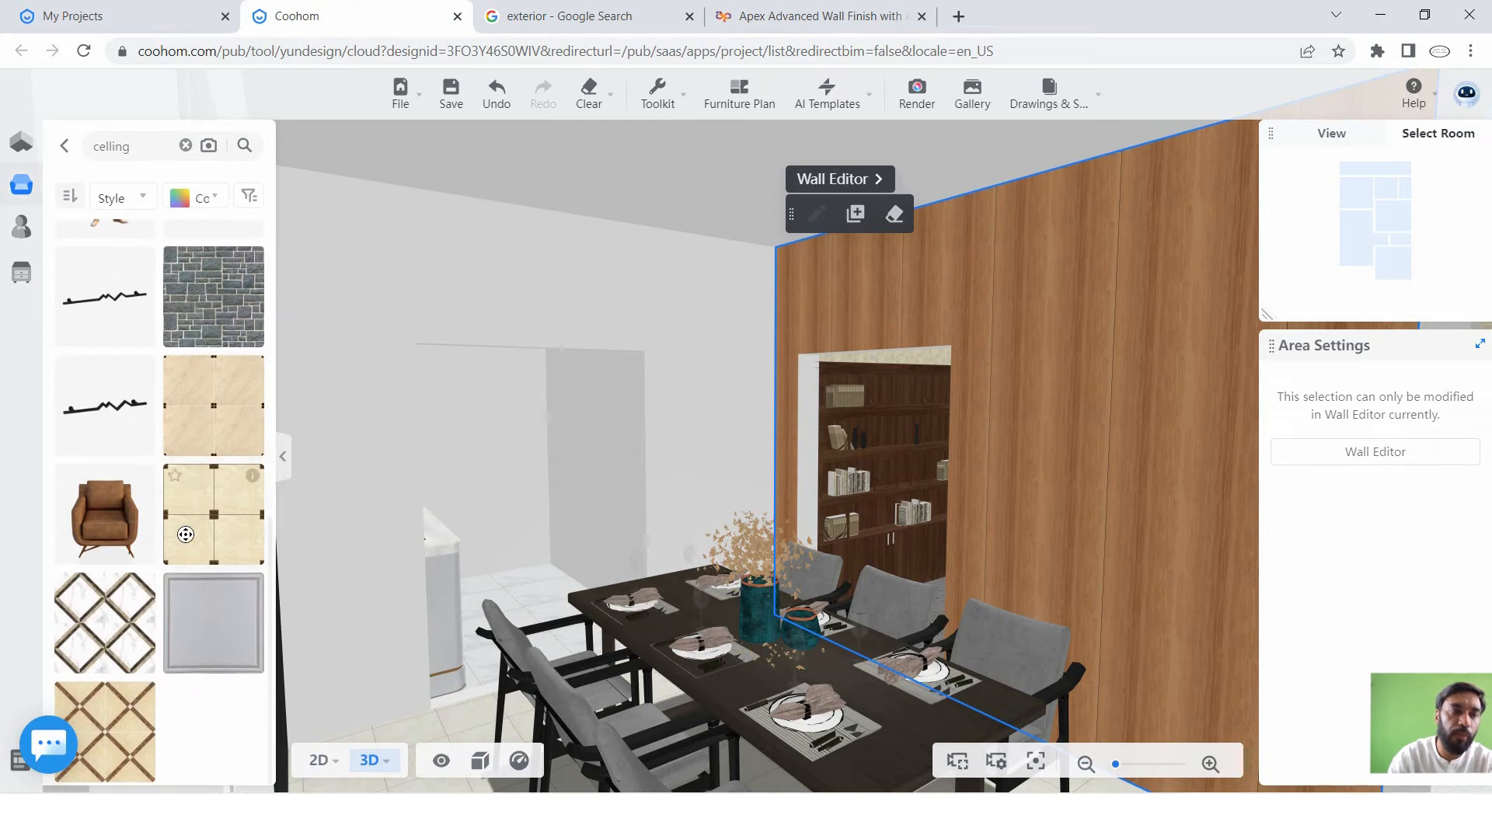
scroll(195, 621, up, 5)
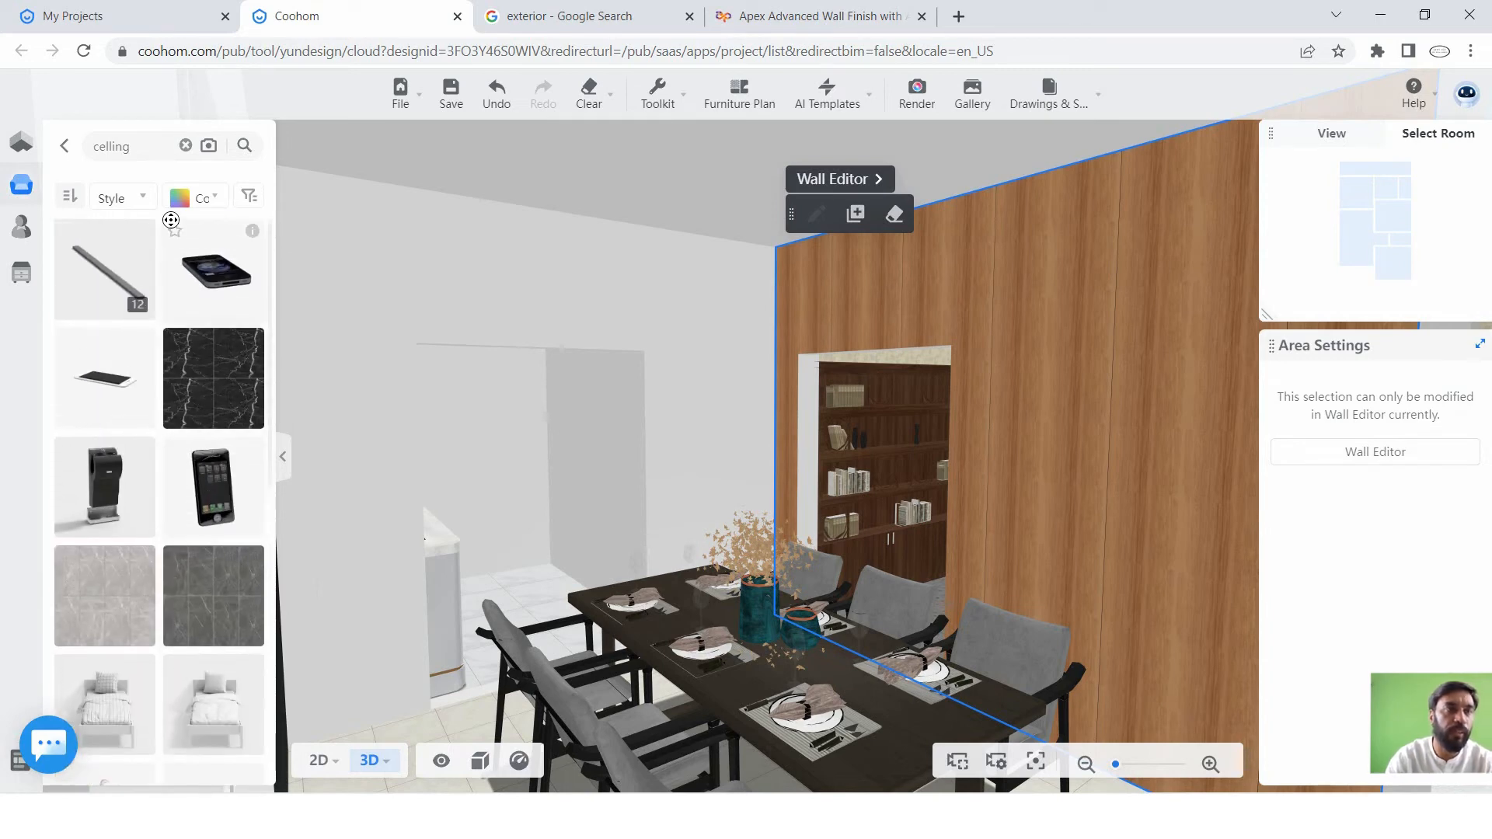
Open the dining room ceiling in the Suspended Ceiling Editor and show the Gusset Plates library.
click(605, 143)
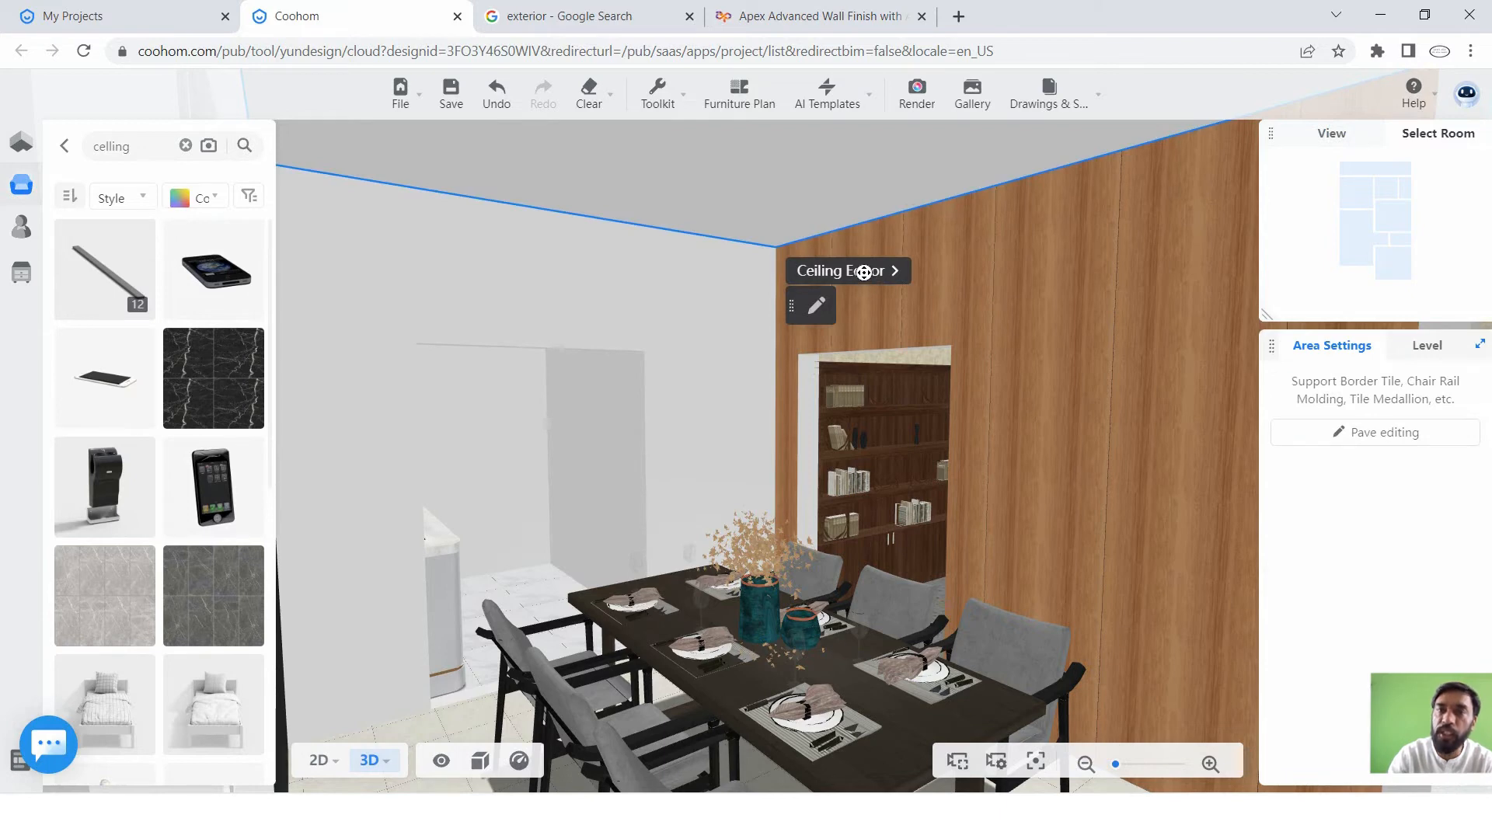
key(ctrl+s)
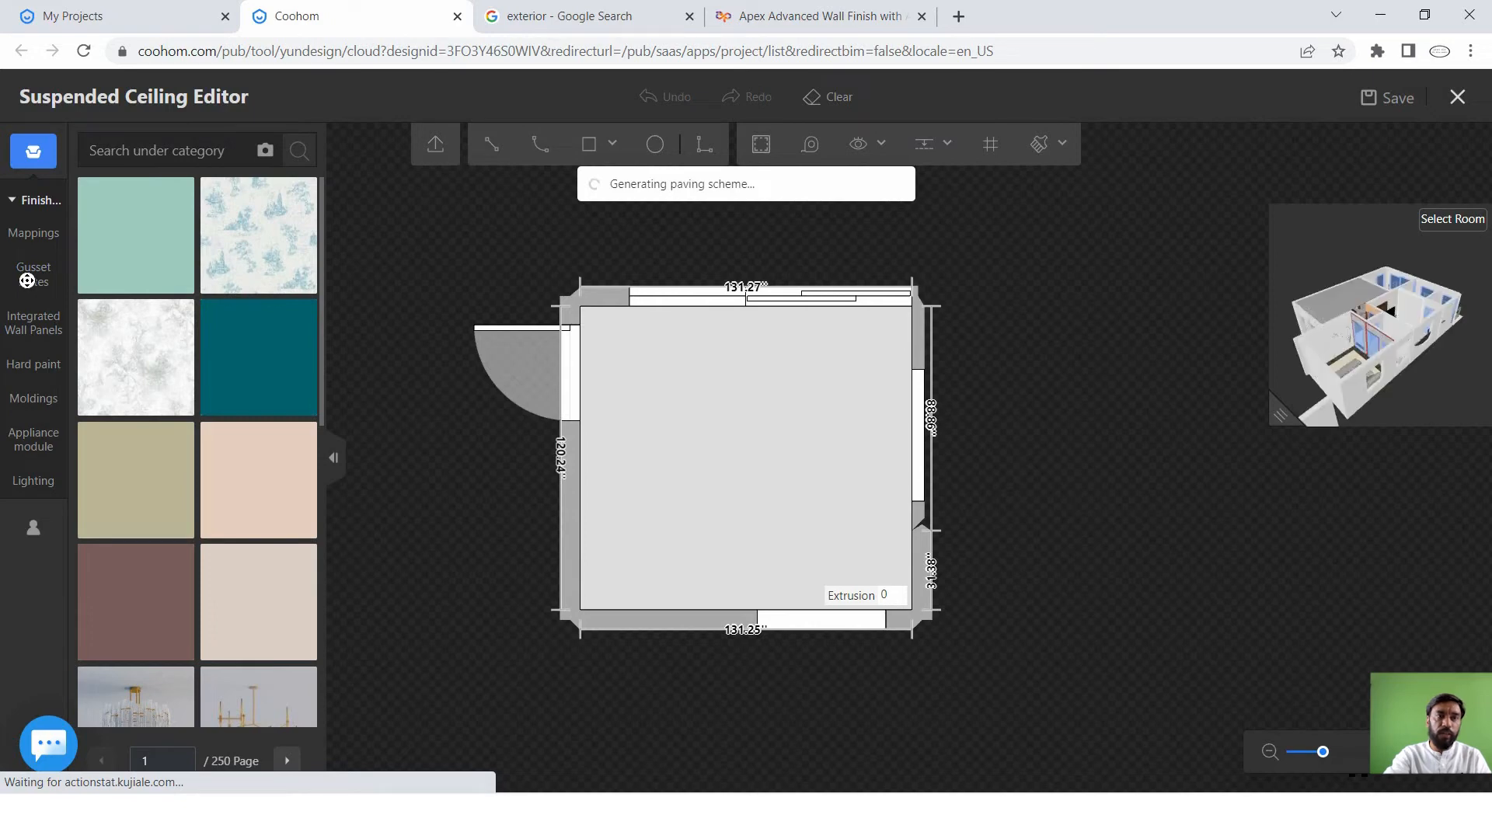
click(27, 281)
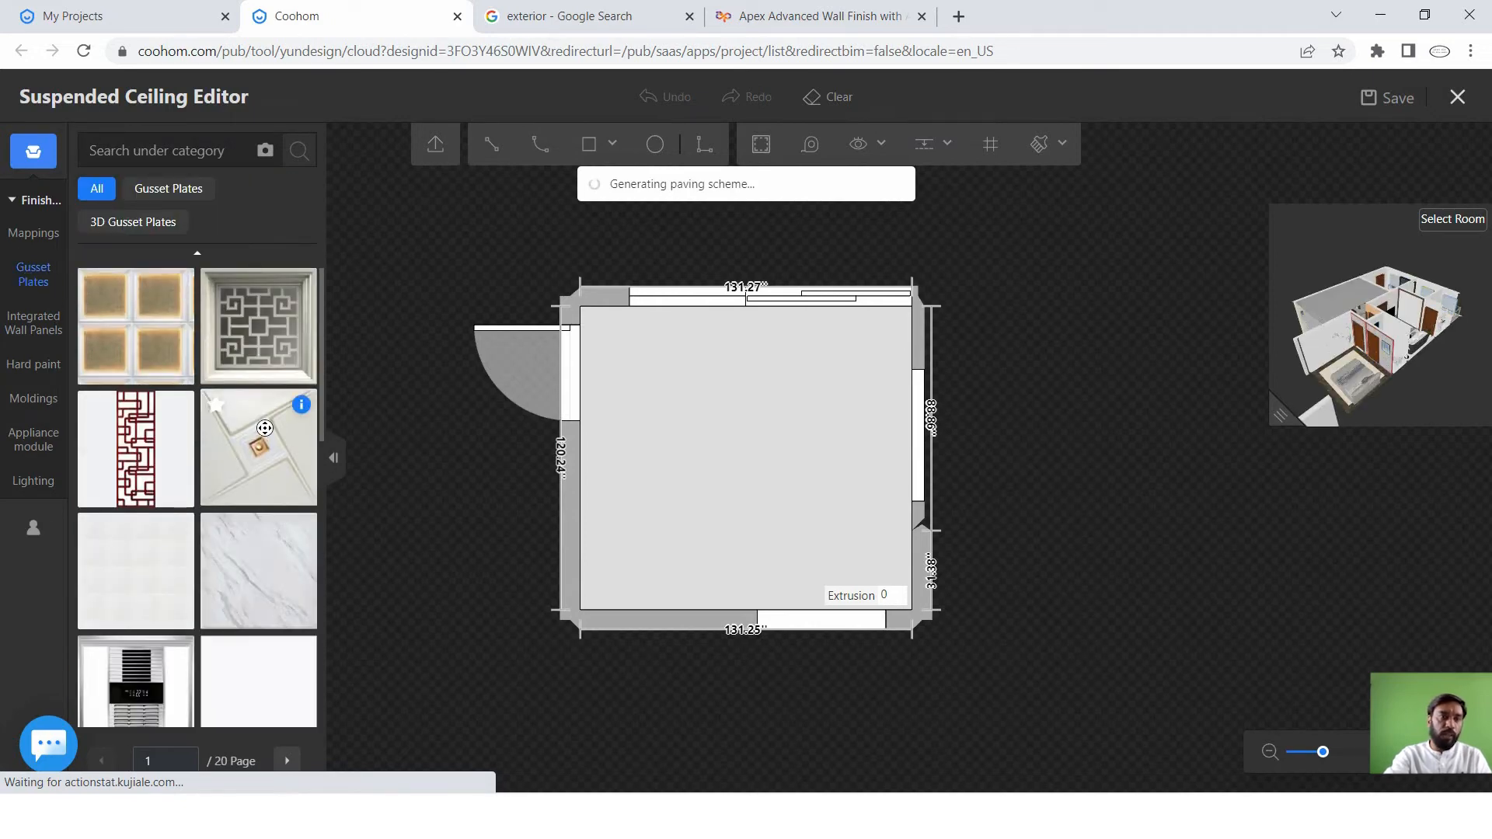
Cover the ceiling with the cream angled-pattern gusset plate, with a 61.01" horizontal offset, 127.78" vertical offset and 0.19" gap.
drag(263, 447, 480, 471)
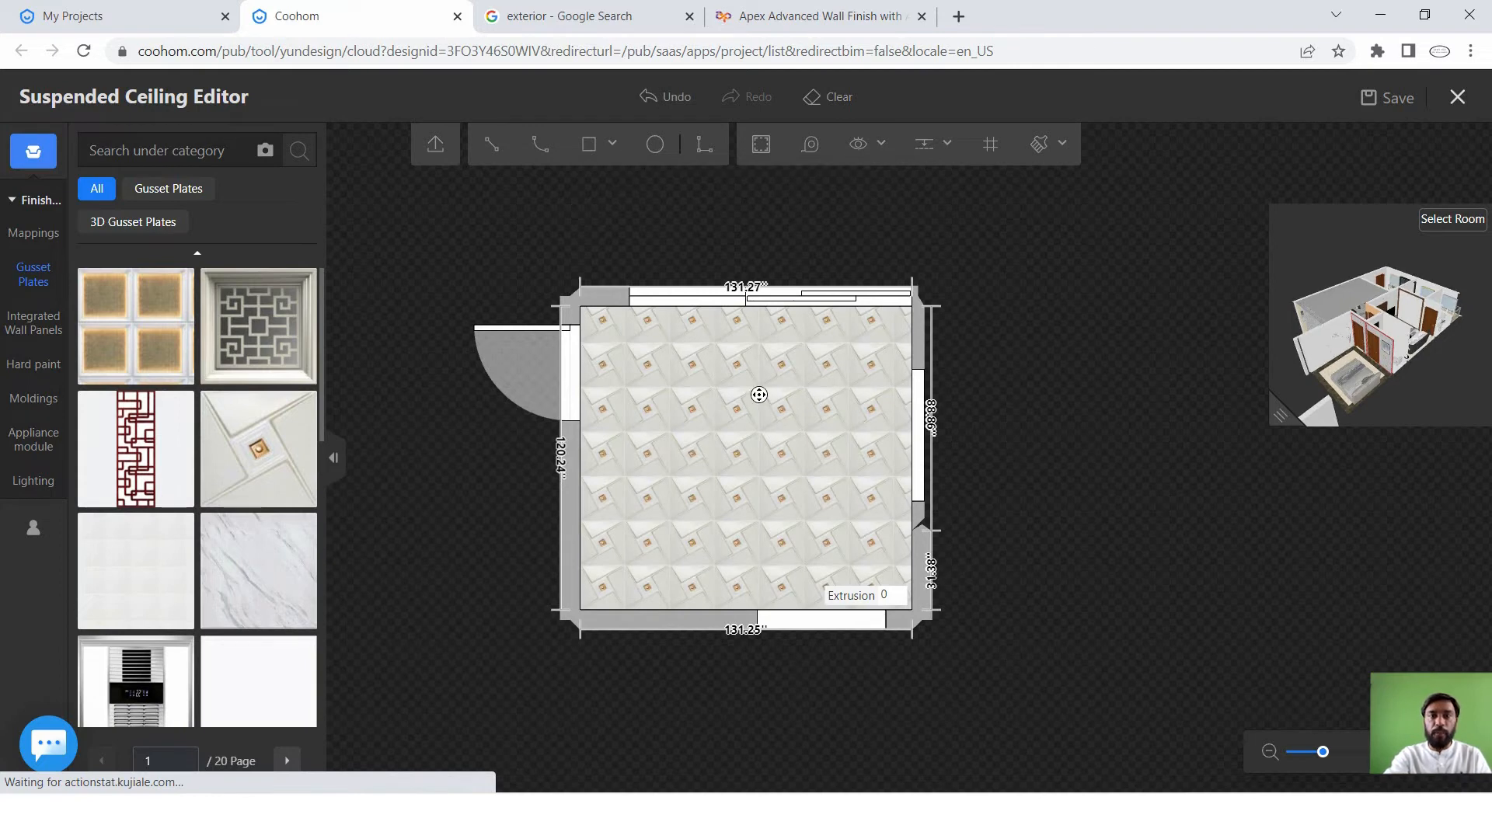
click(759, 395)
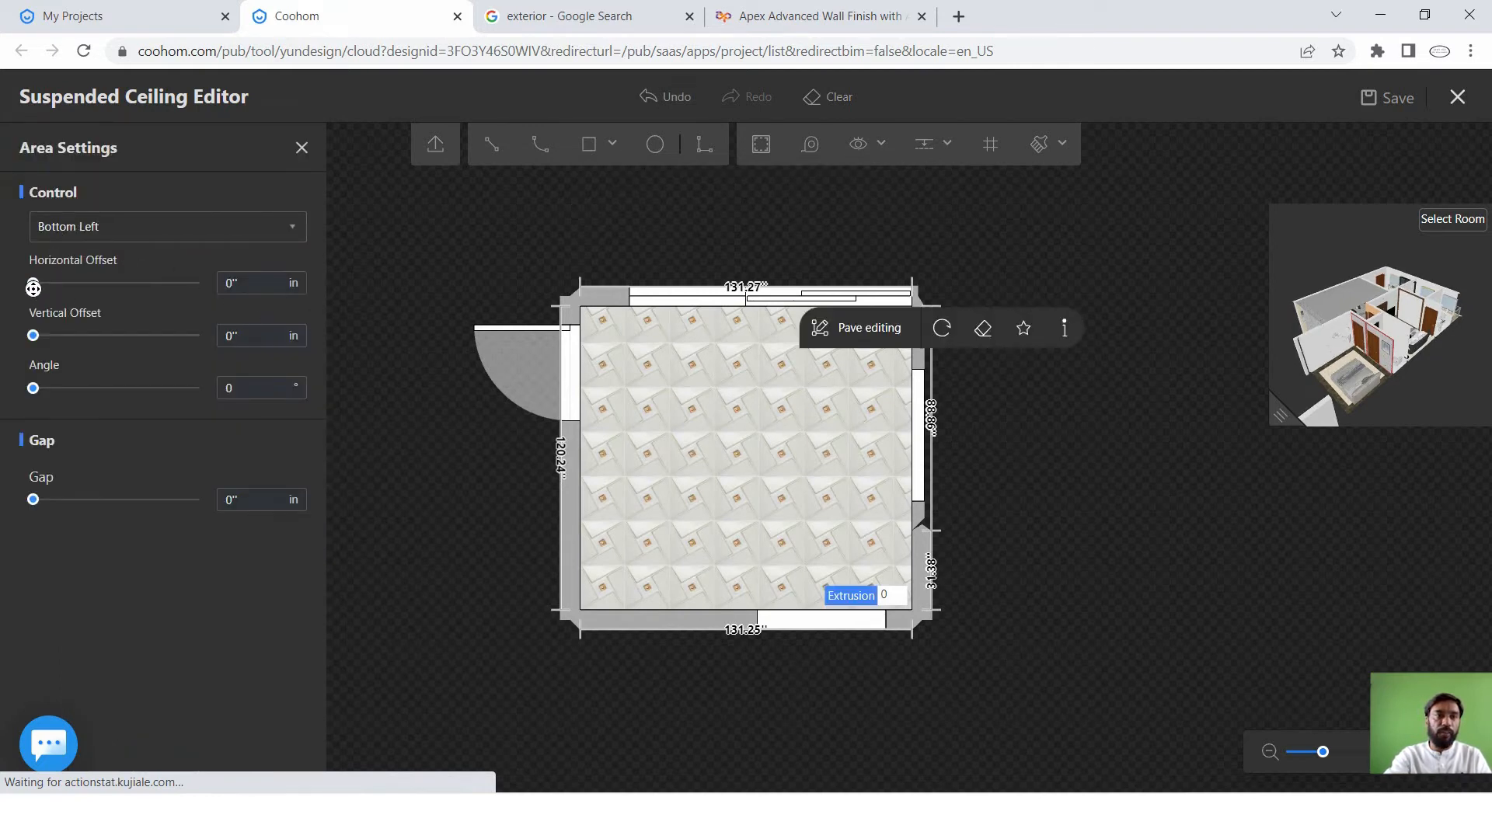
mouse_move(66, 287)
mouse_down()
mouse_move(117, 286)
mouse_move(83, 284)
mouse_up()
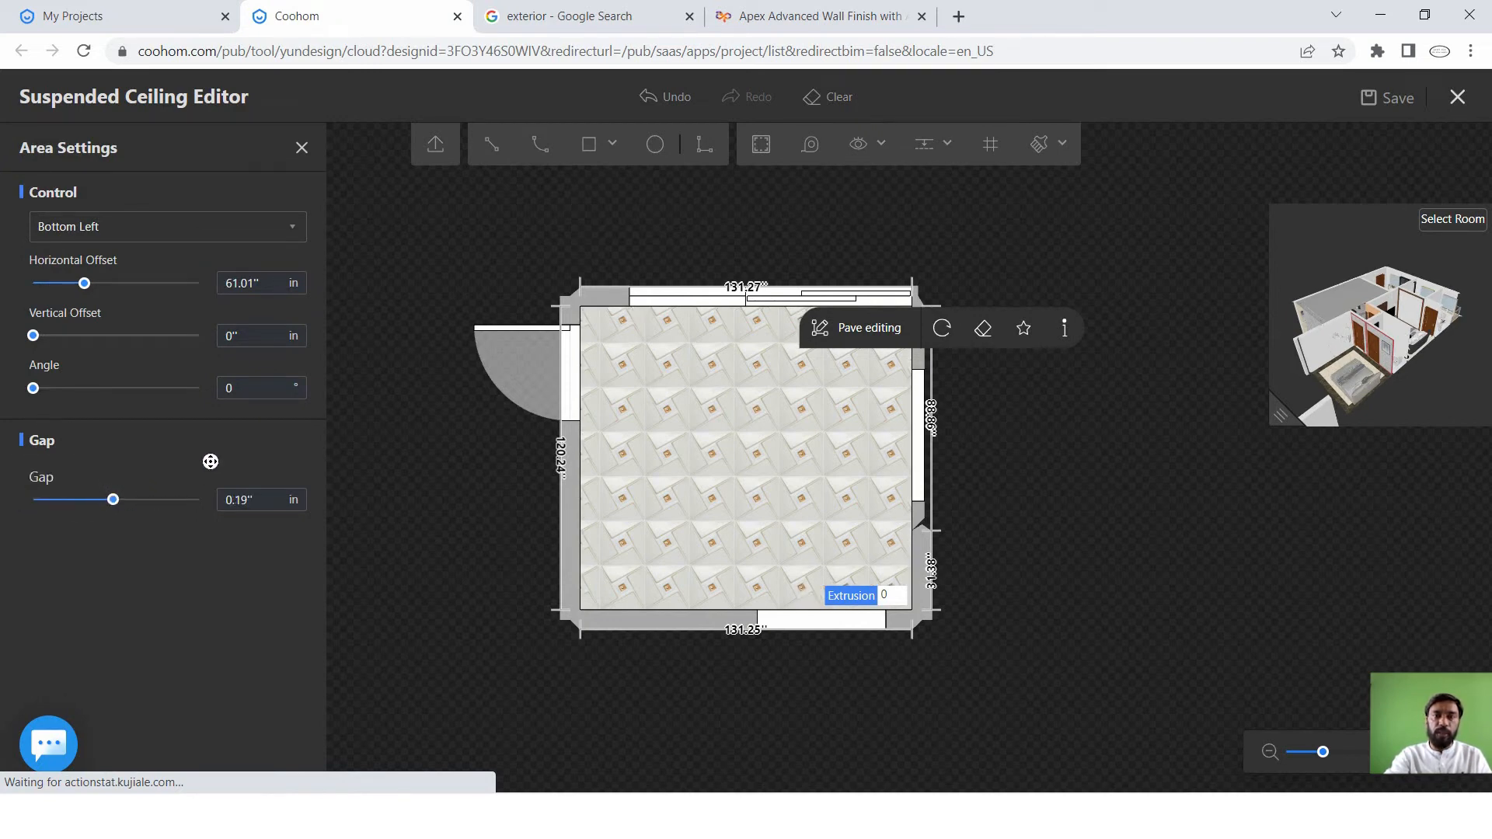
scroll(675, 372, up, 3)
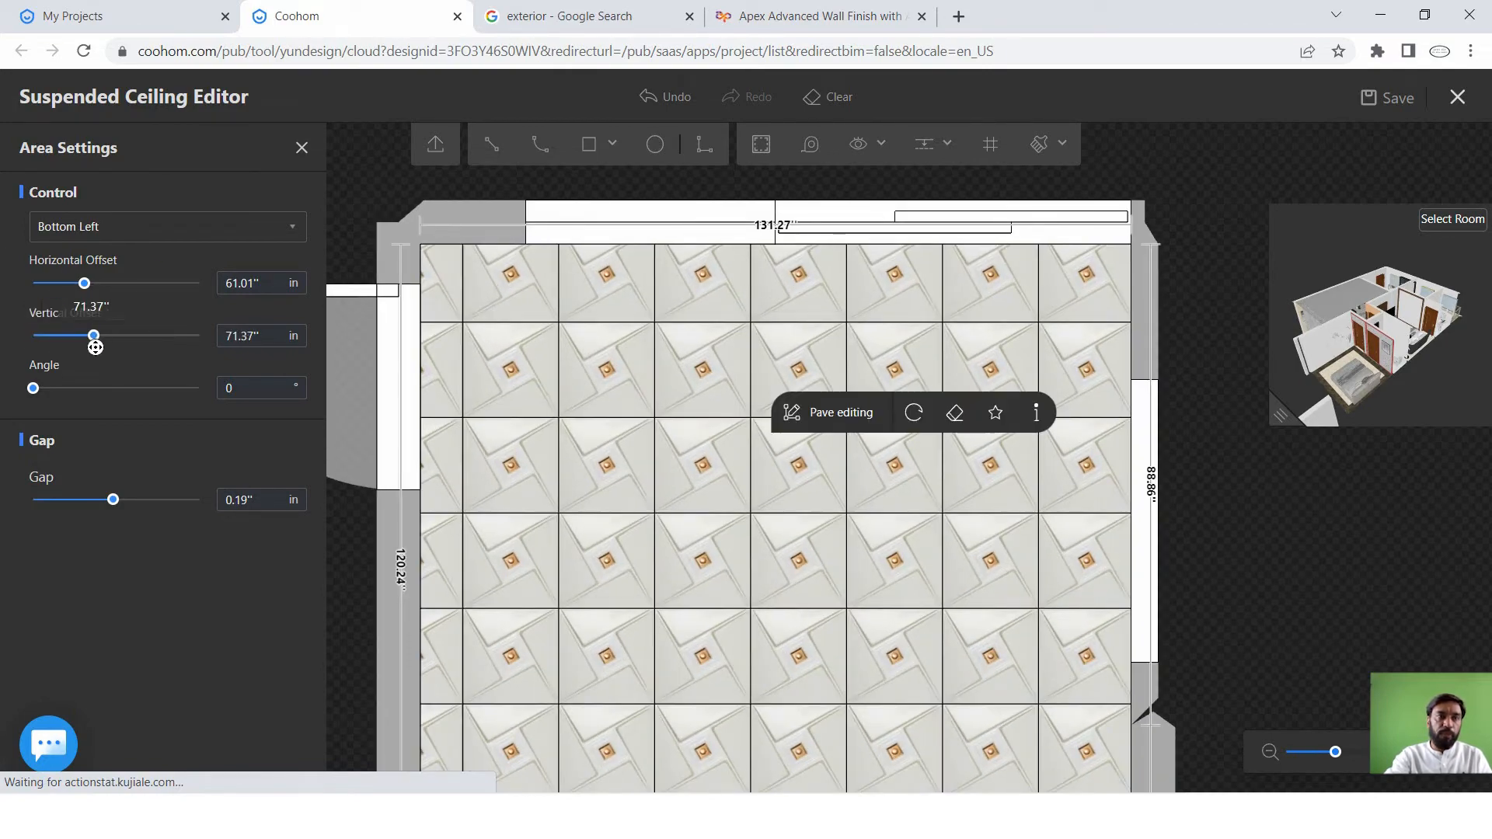
drag(420, 389, 636, 366)
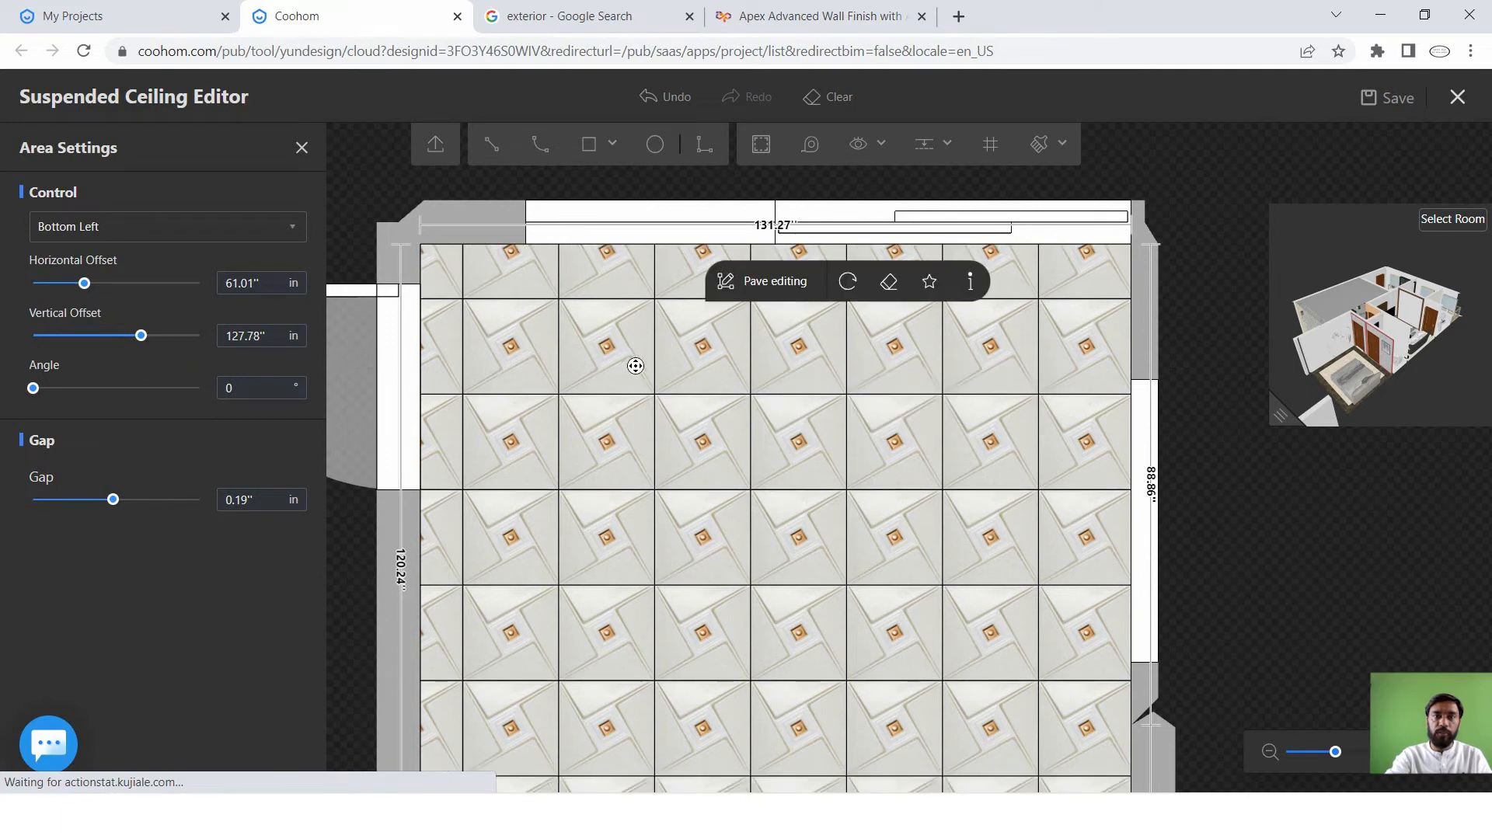
Set the ceiling pattern's horizontal offset to 179.58", its starting corner to Top Right and its gap to 0.29".
drag(87, 280, 186, 289)
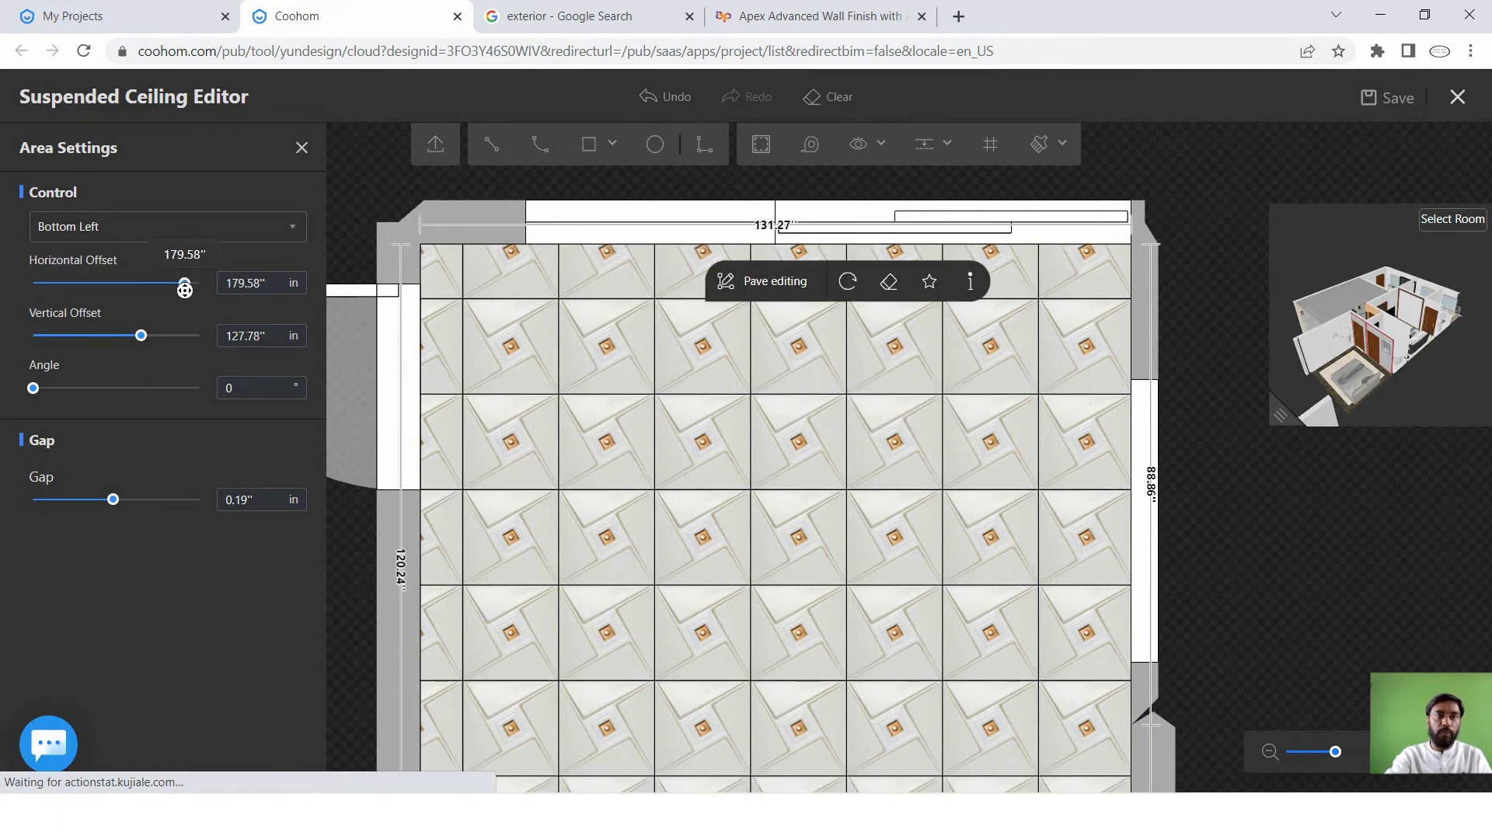
click(187, 230)
click(215, 299)
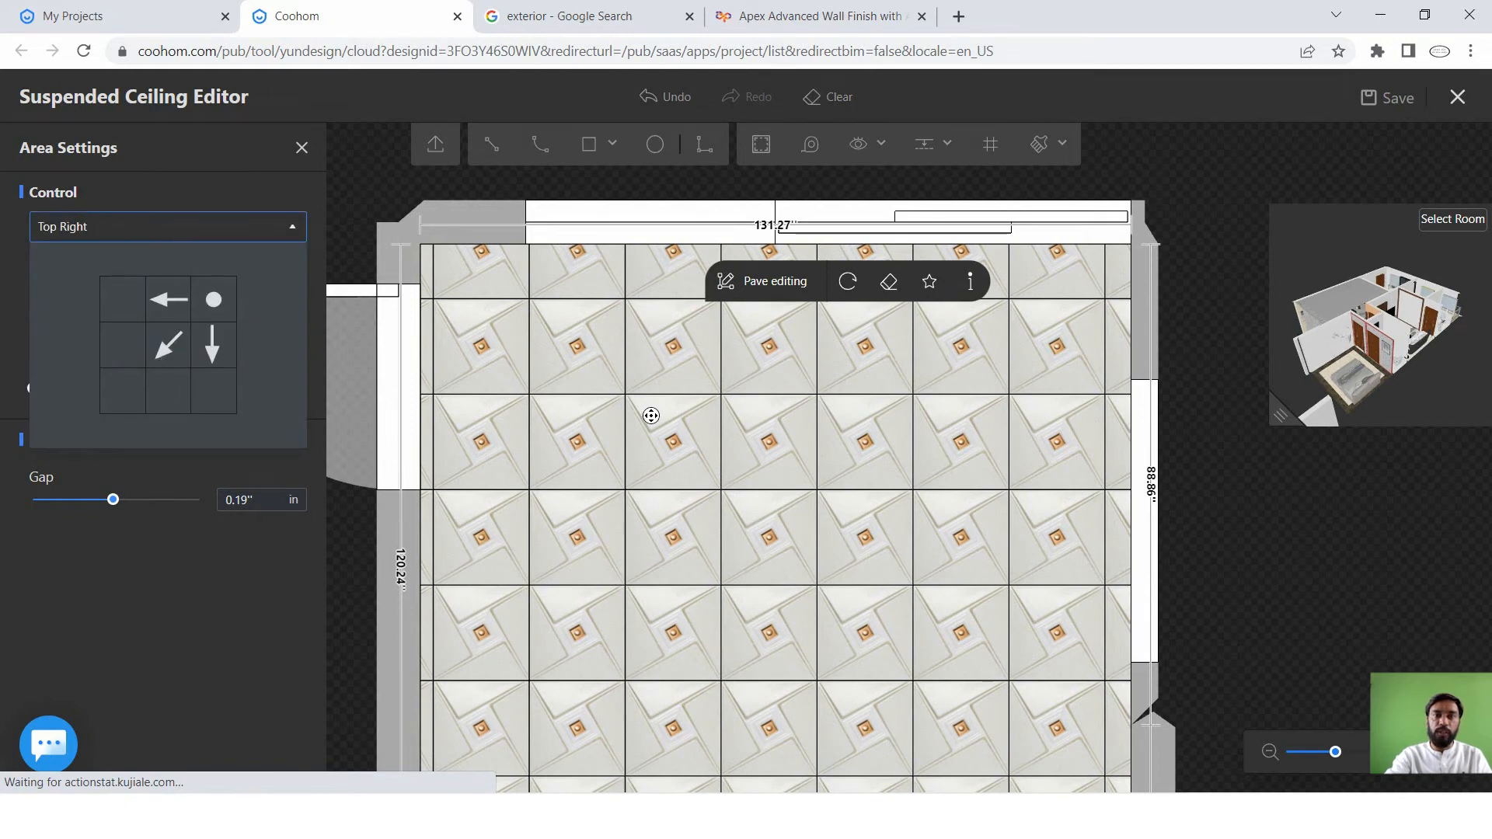
click(257, 579)
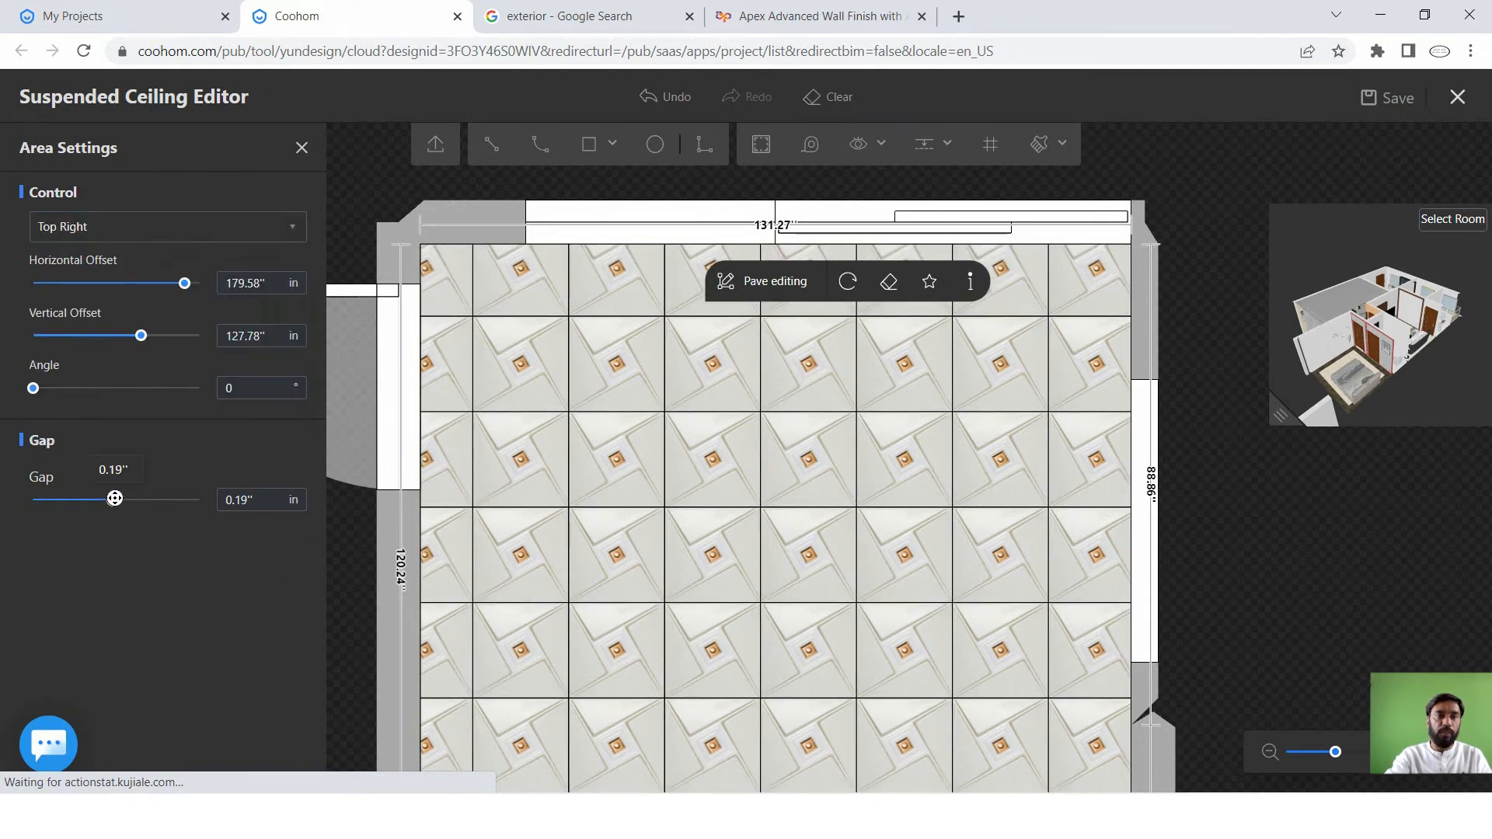
scroll(663, 464, down, 3)
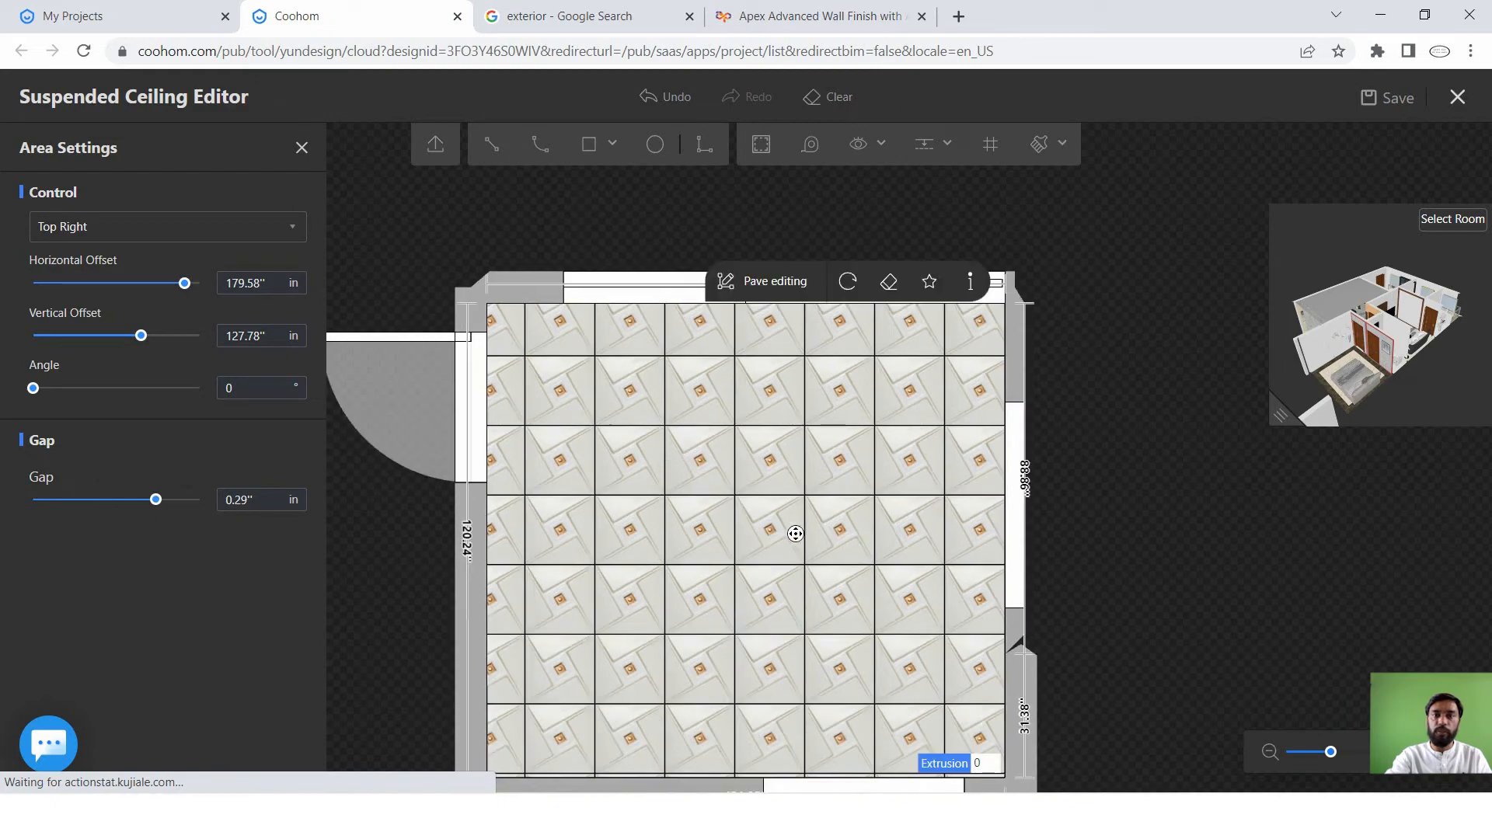
scroll(891, 508, up, 3)
scroll(896, 443, down, 1)
scroll(896, 441, down, 1)
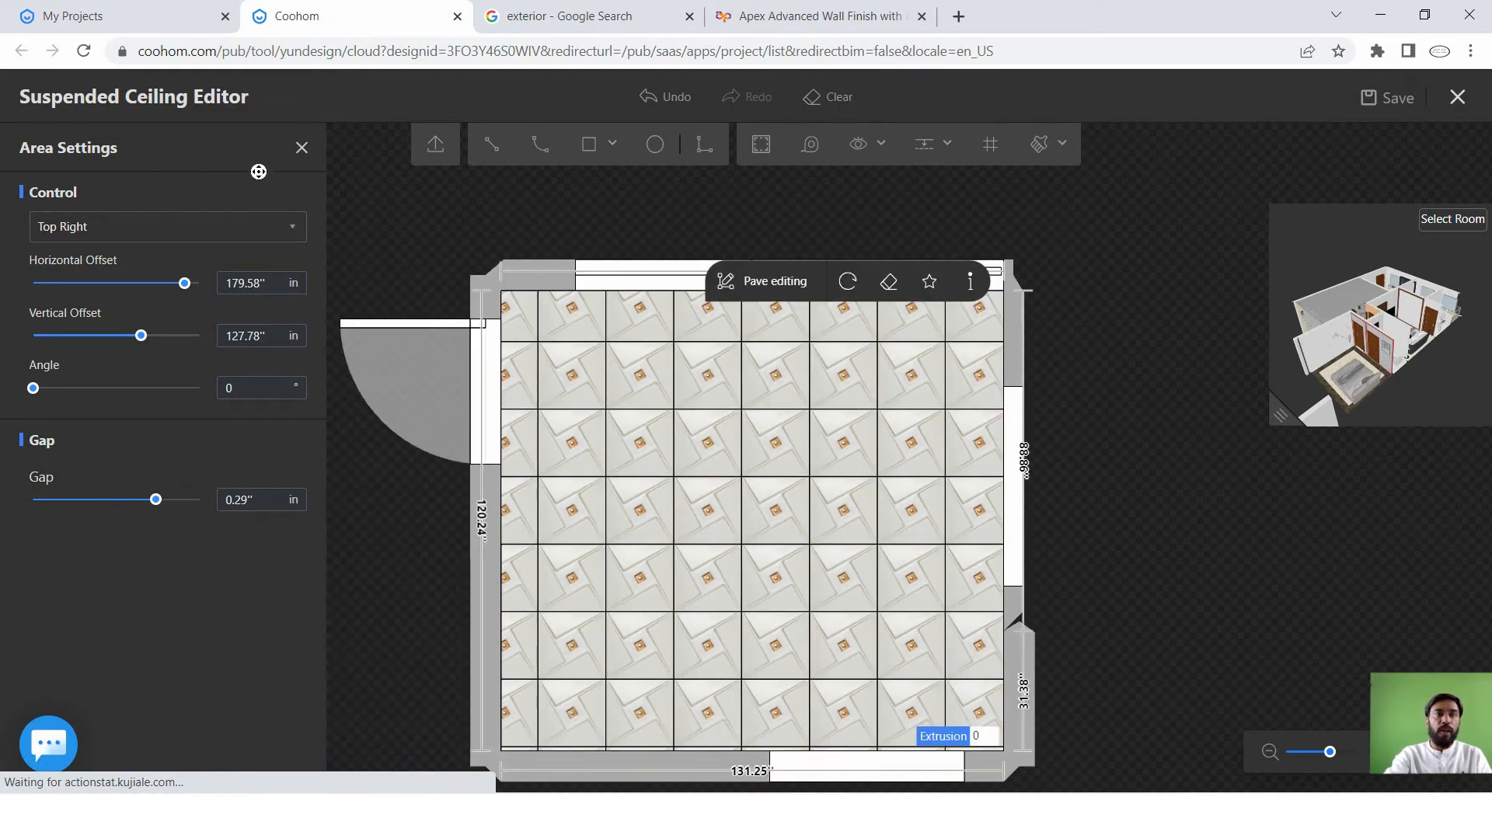
click(301, 148)
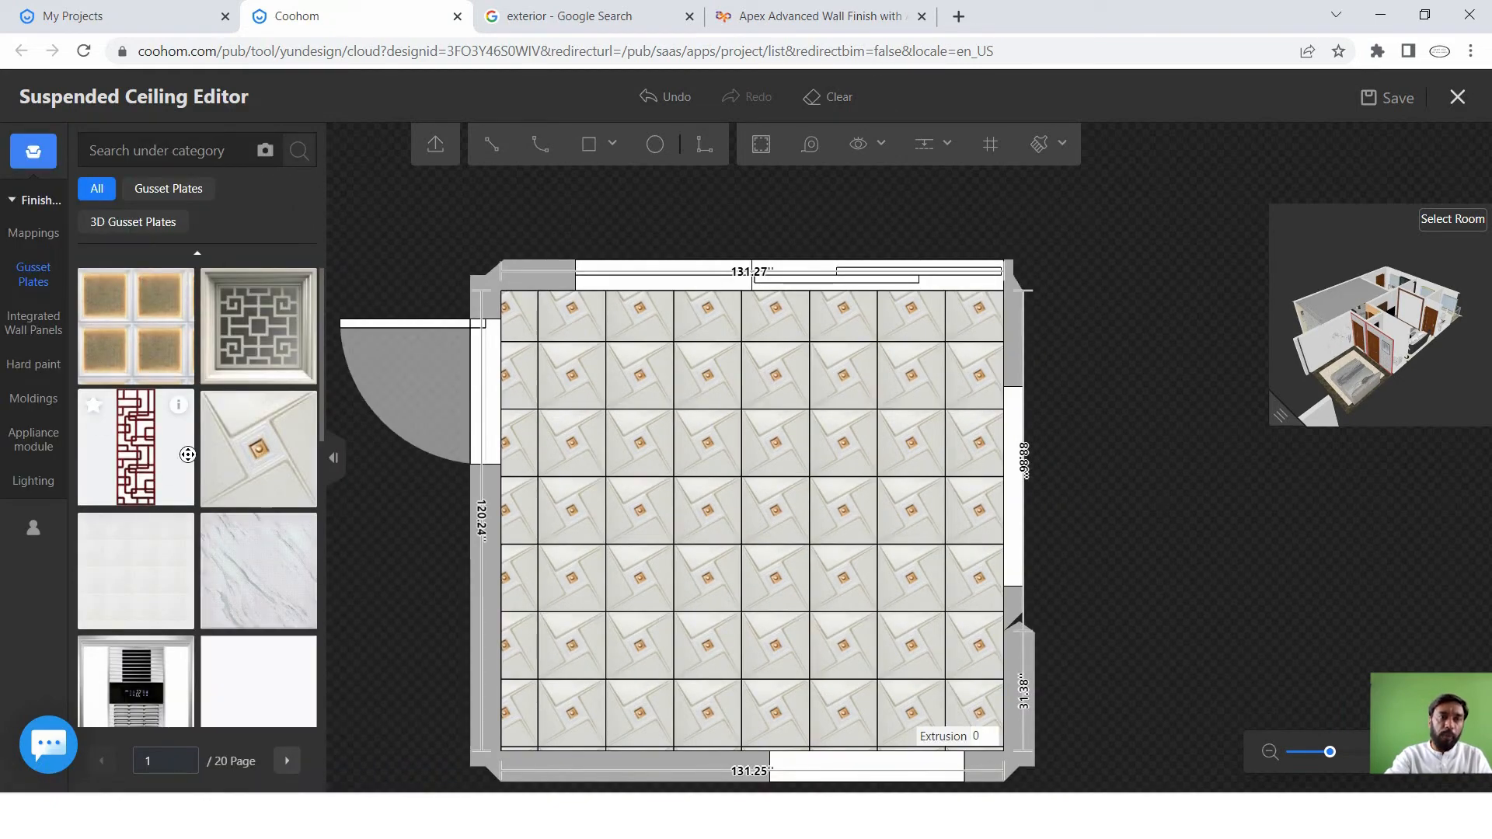
Replace the ceiling pattern with the white square-grid gusset plate and review its area settings.
scroll(188, 455, down, 10)
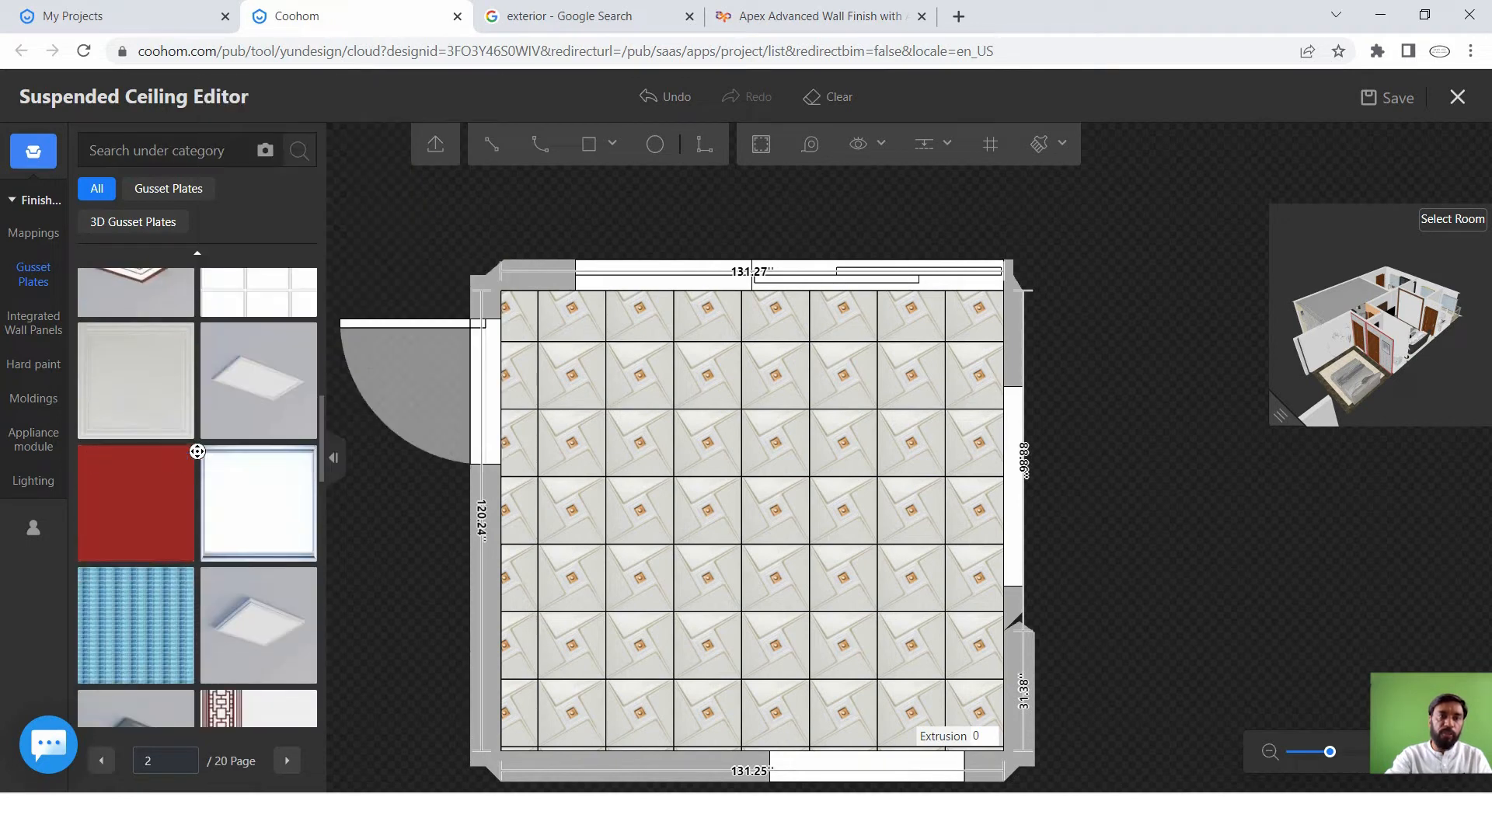
scroll(197, 451, up, 5)
click(270, 628)
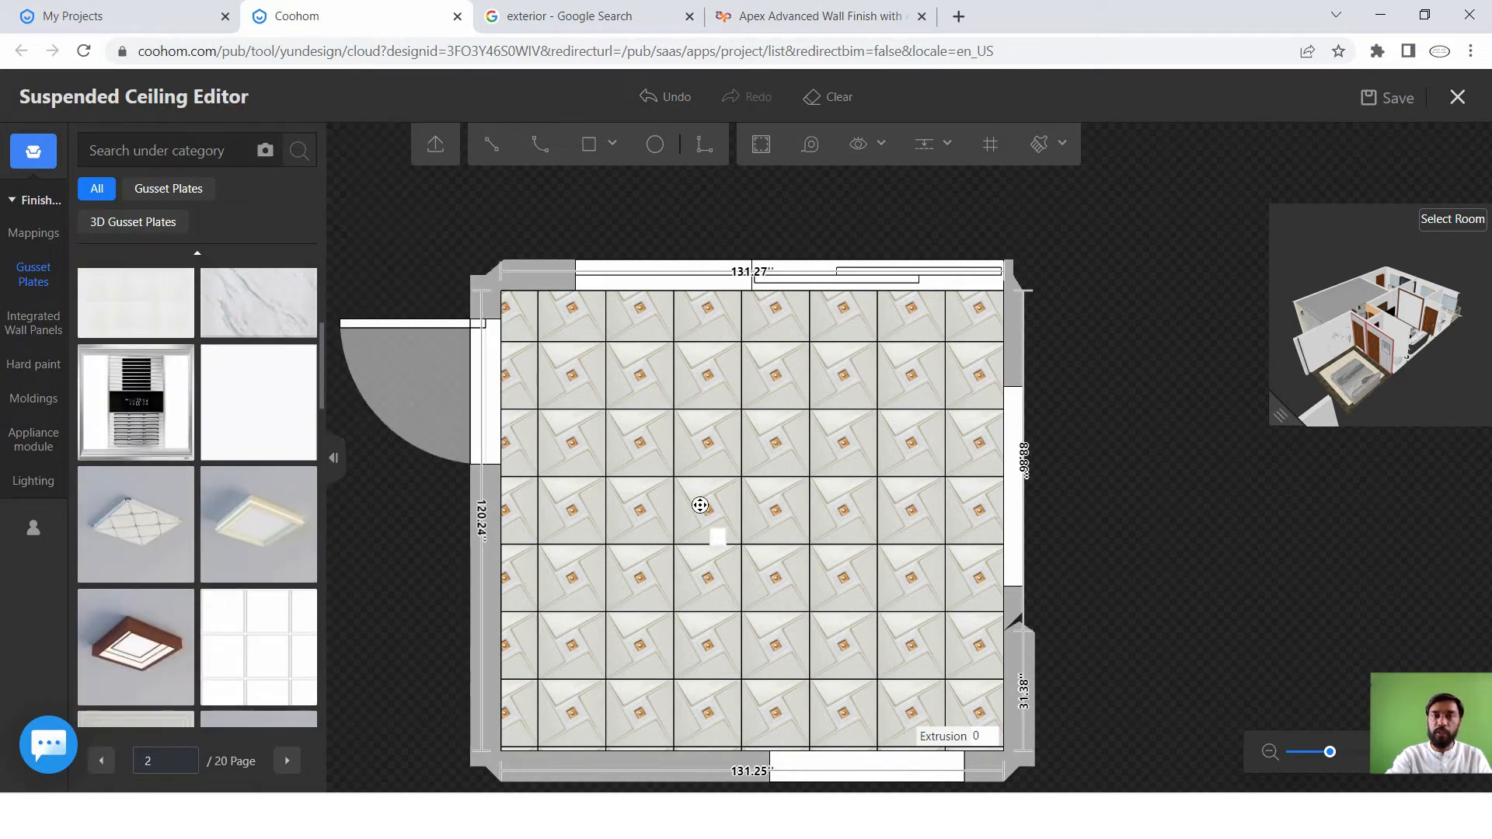
click(702, 506)
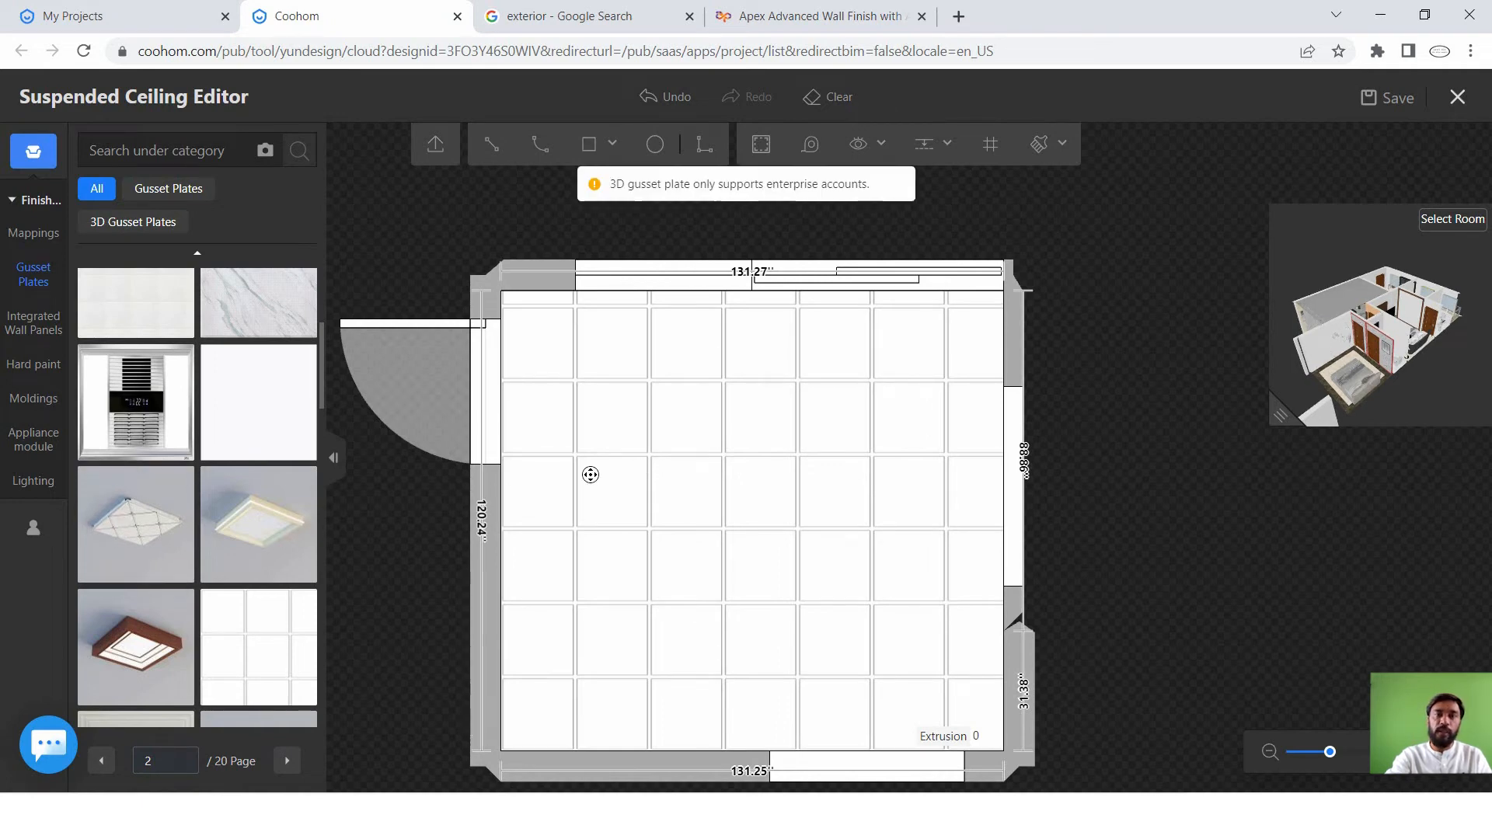
click(722, 473)
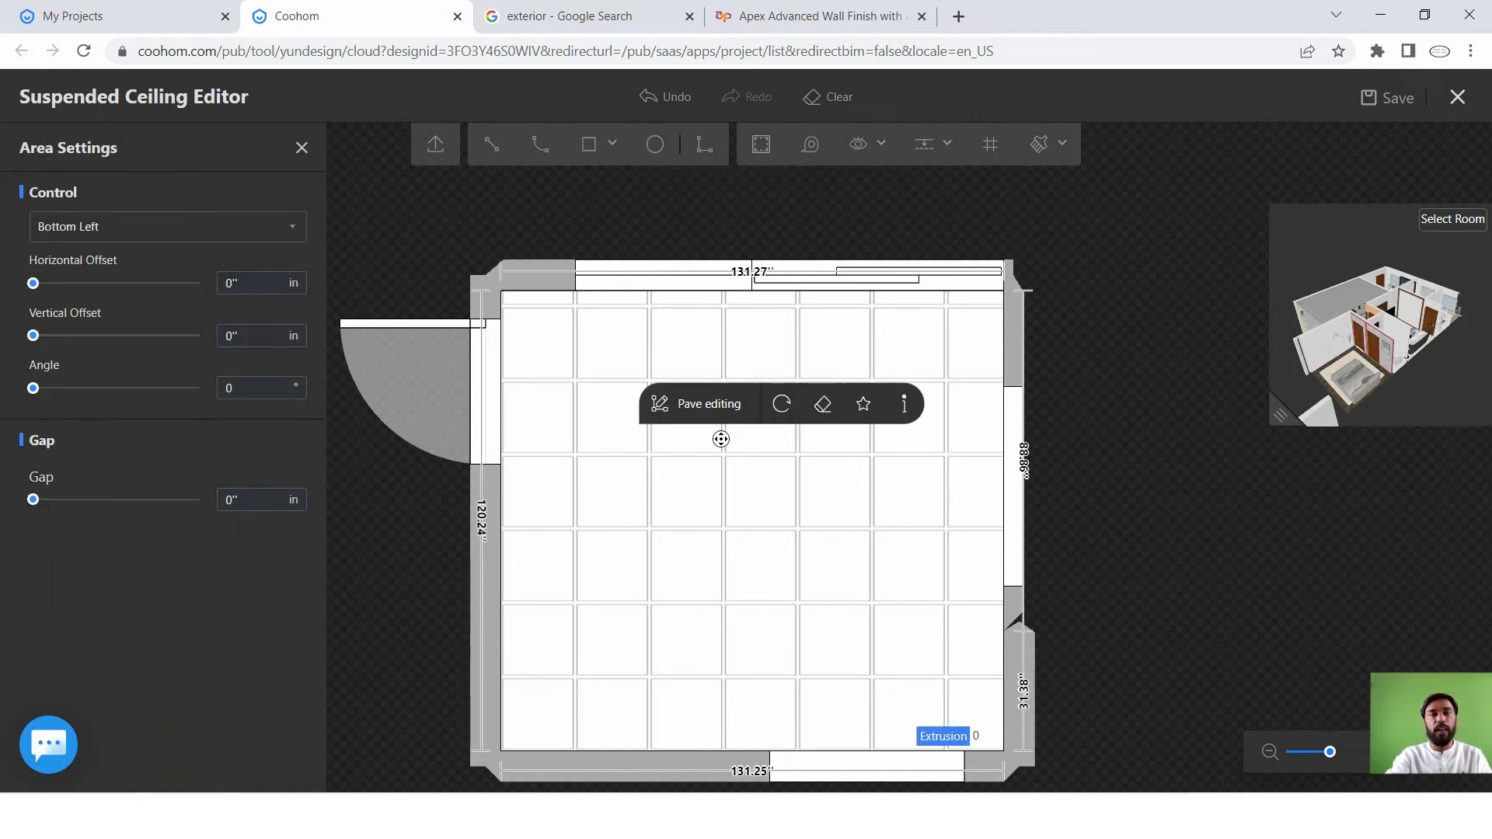
click(852, 490)
scroll(769, 436, down, 4)
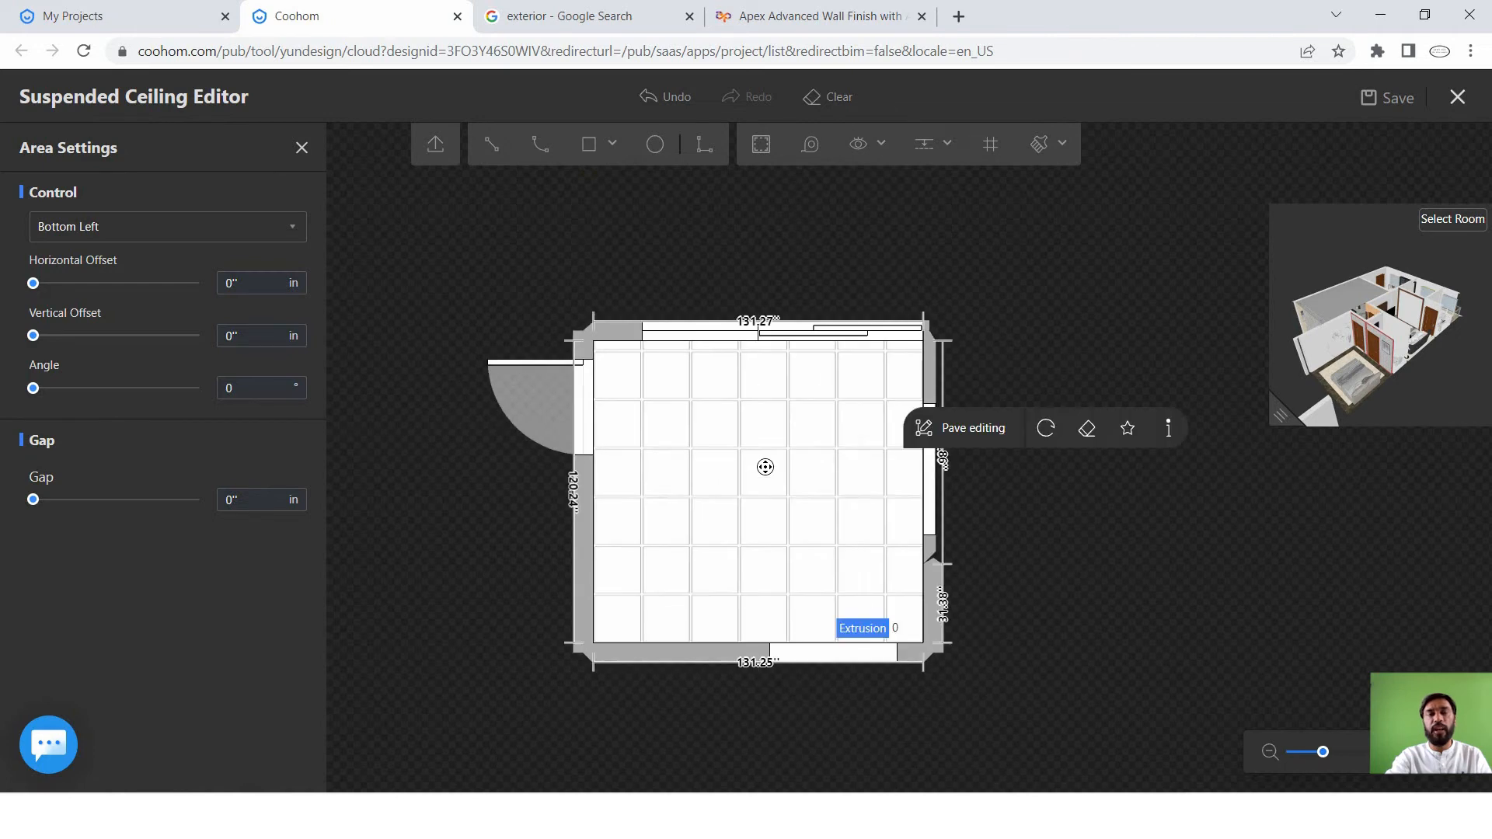
scroll(767, 467, up, 4)
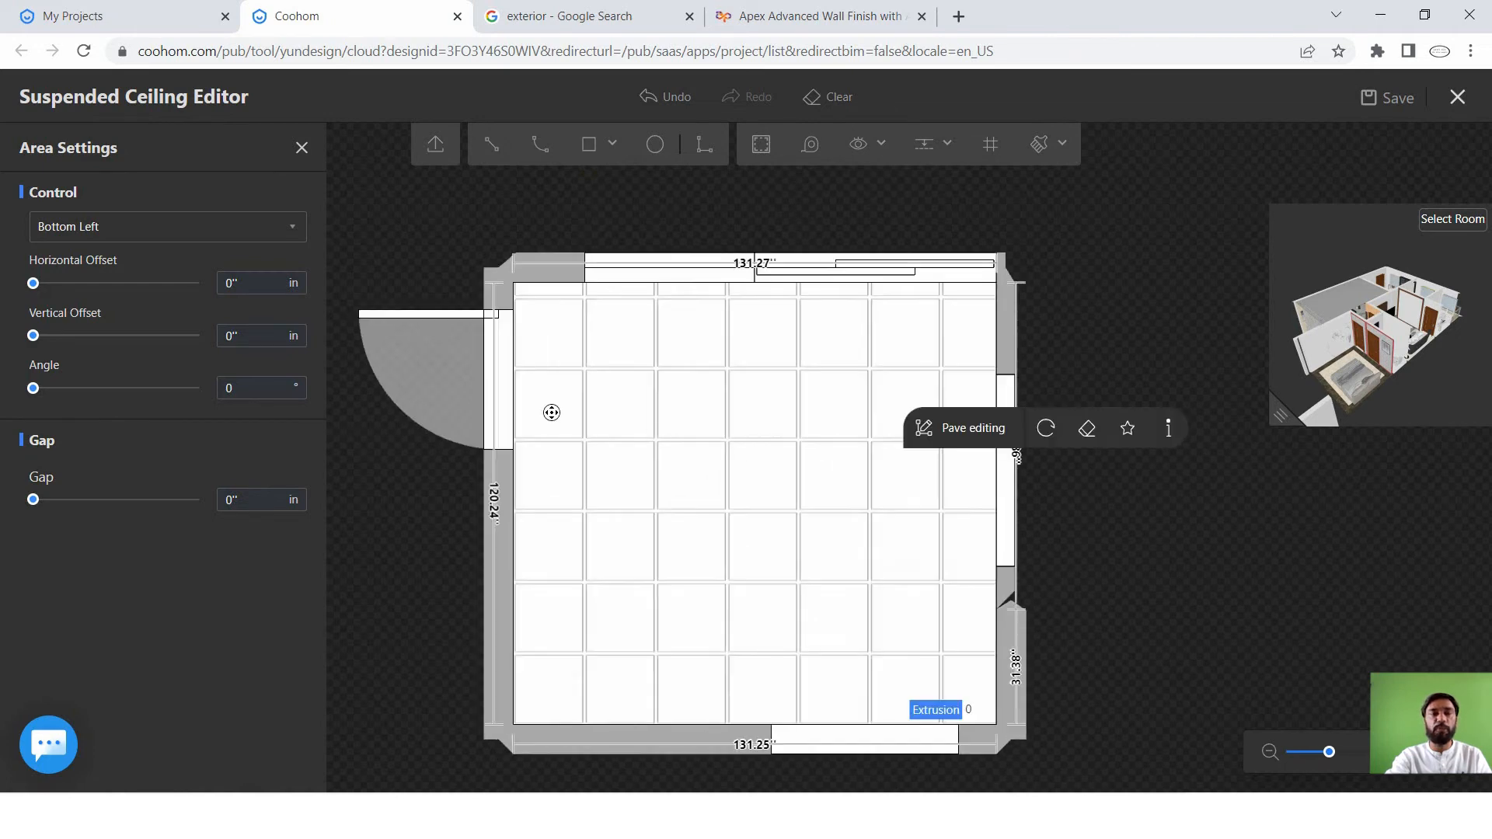
click(301, 148)
Try to place the brown-framed square light gusset plate on the white grid ceiling.
scroll(169, 579, down, 2)
scroll(170, 577, up, 3)
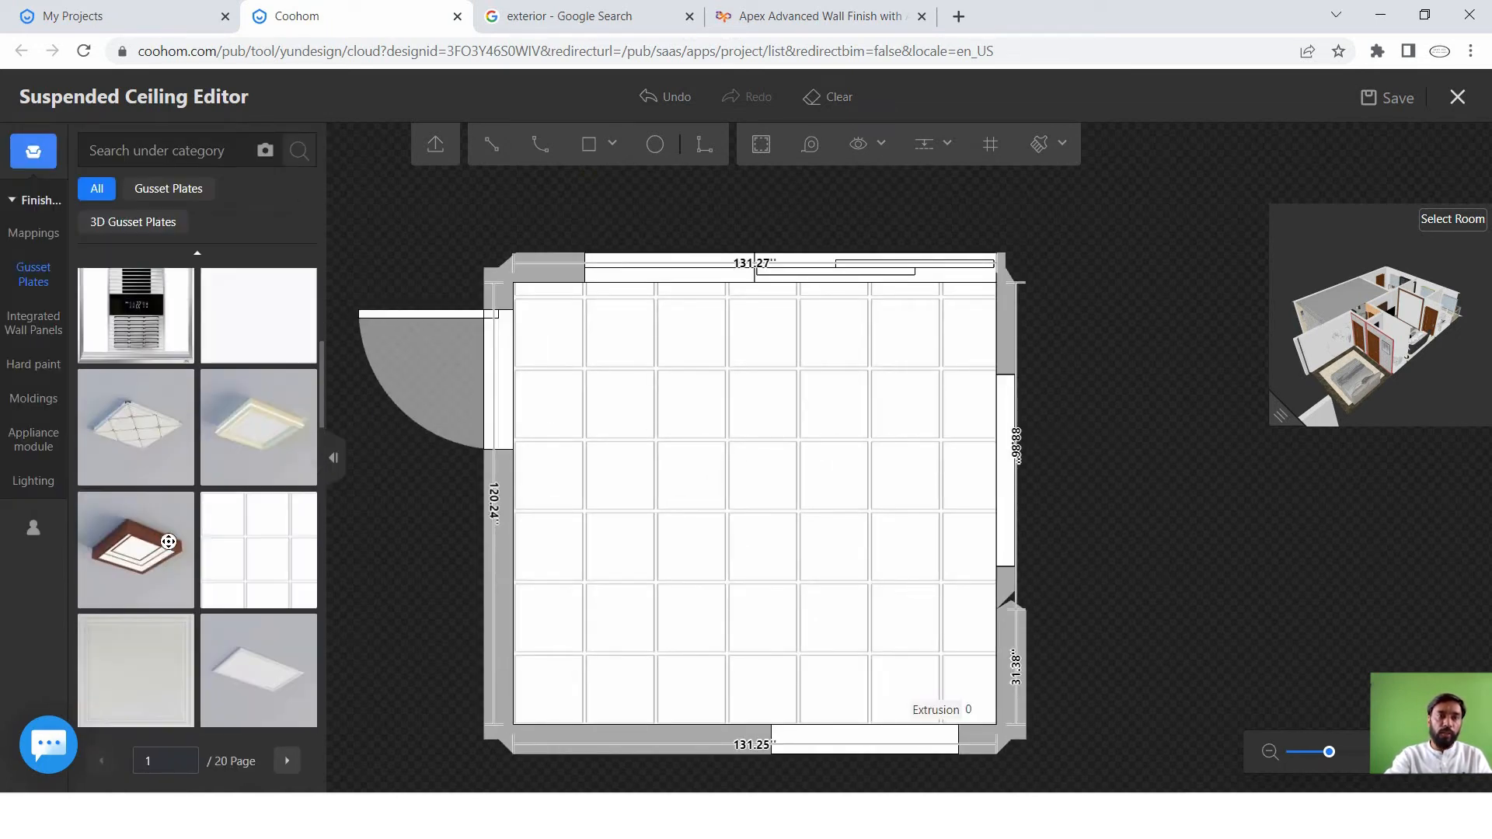
click(148, 556)
click(722, 462)
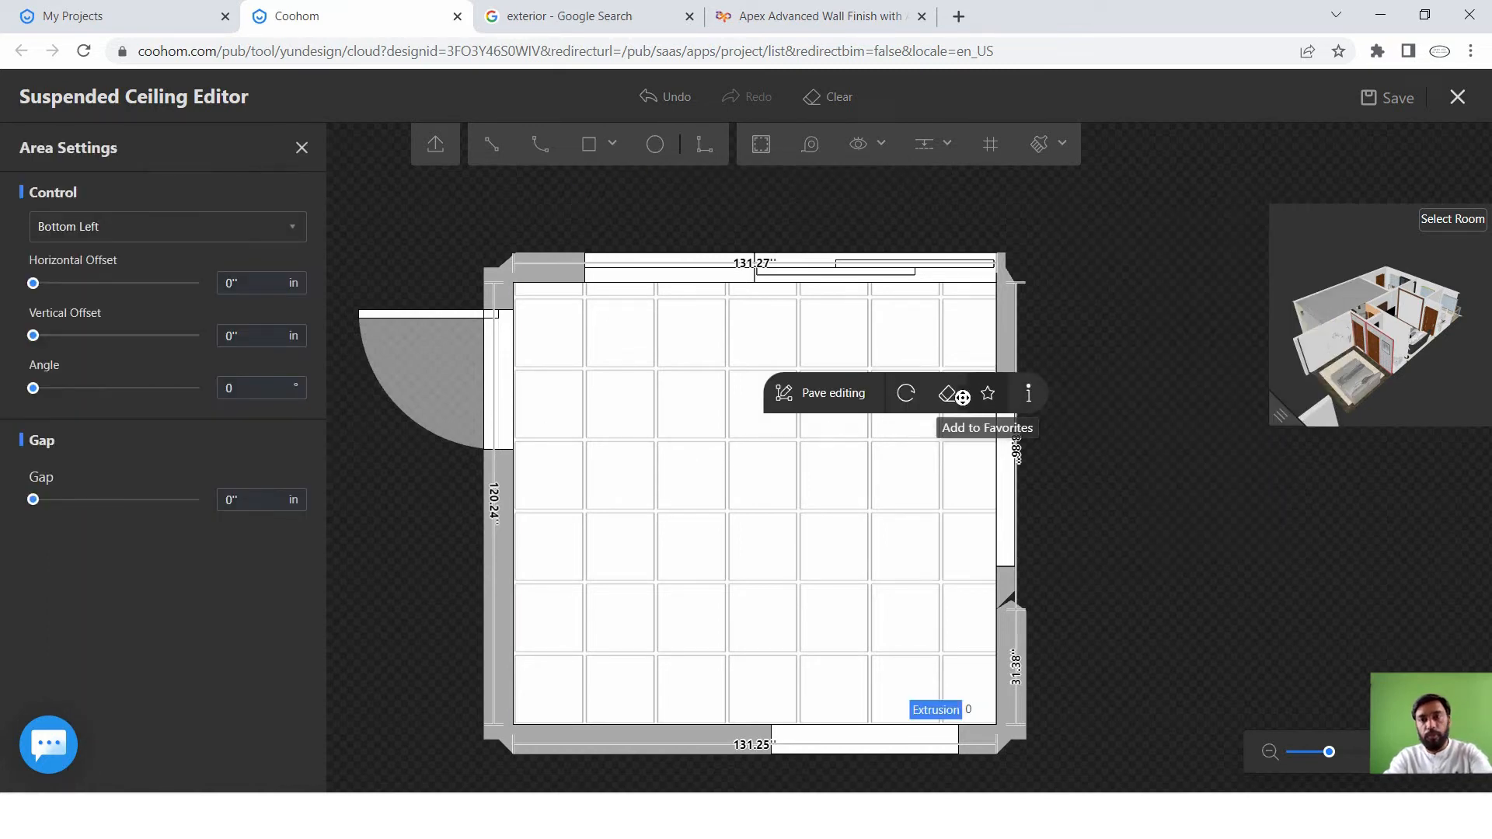
click(1087, 315)
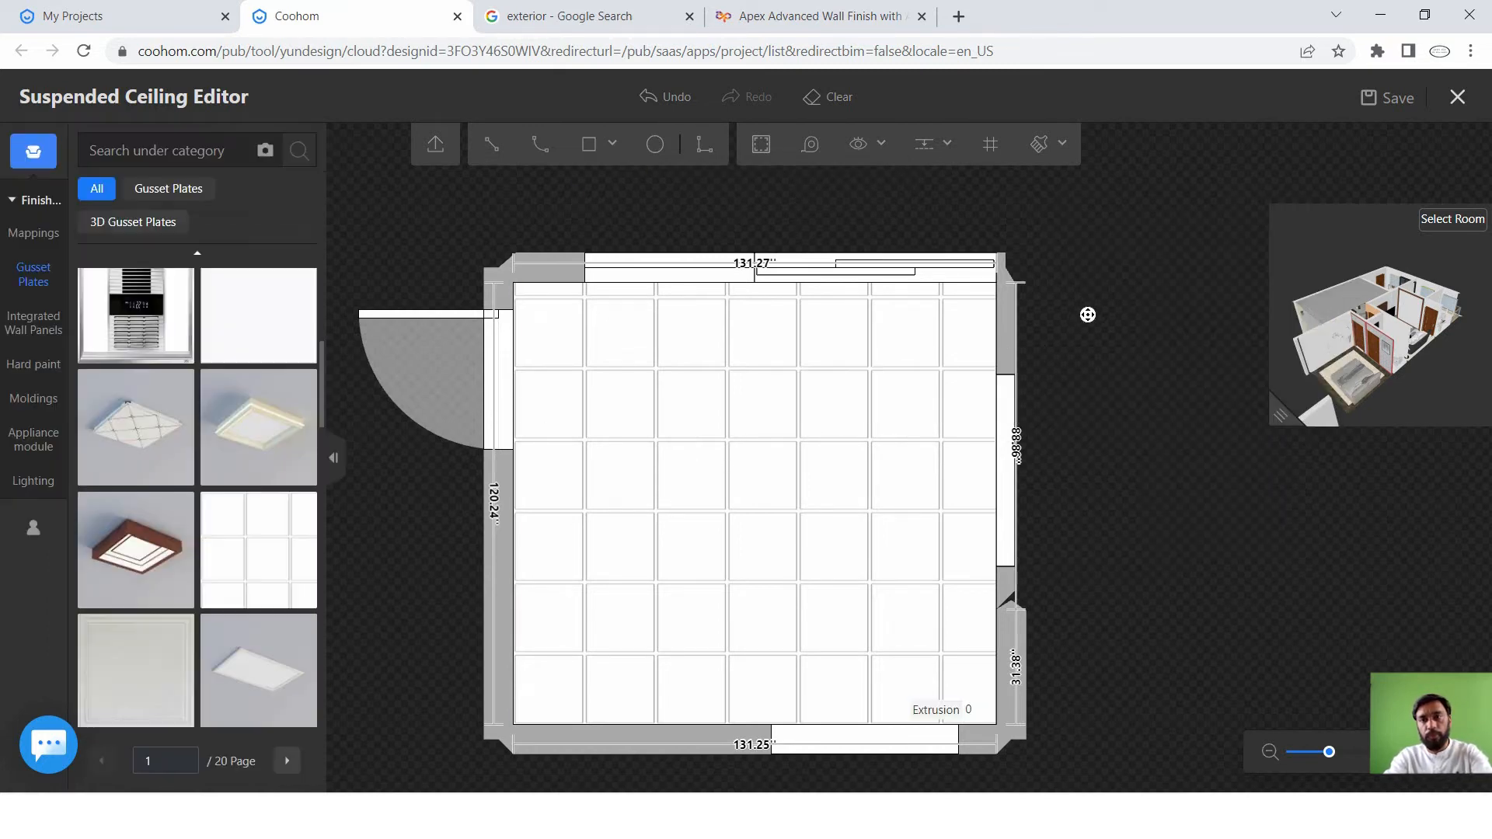
click(140, 550)
click(614, 520)
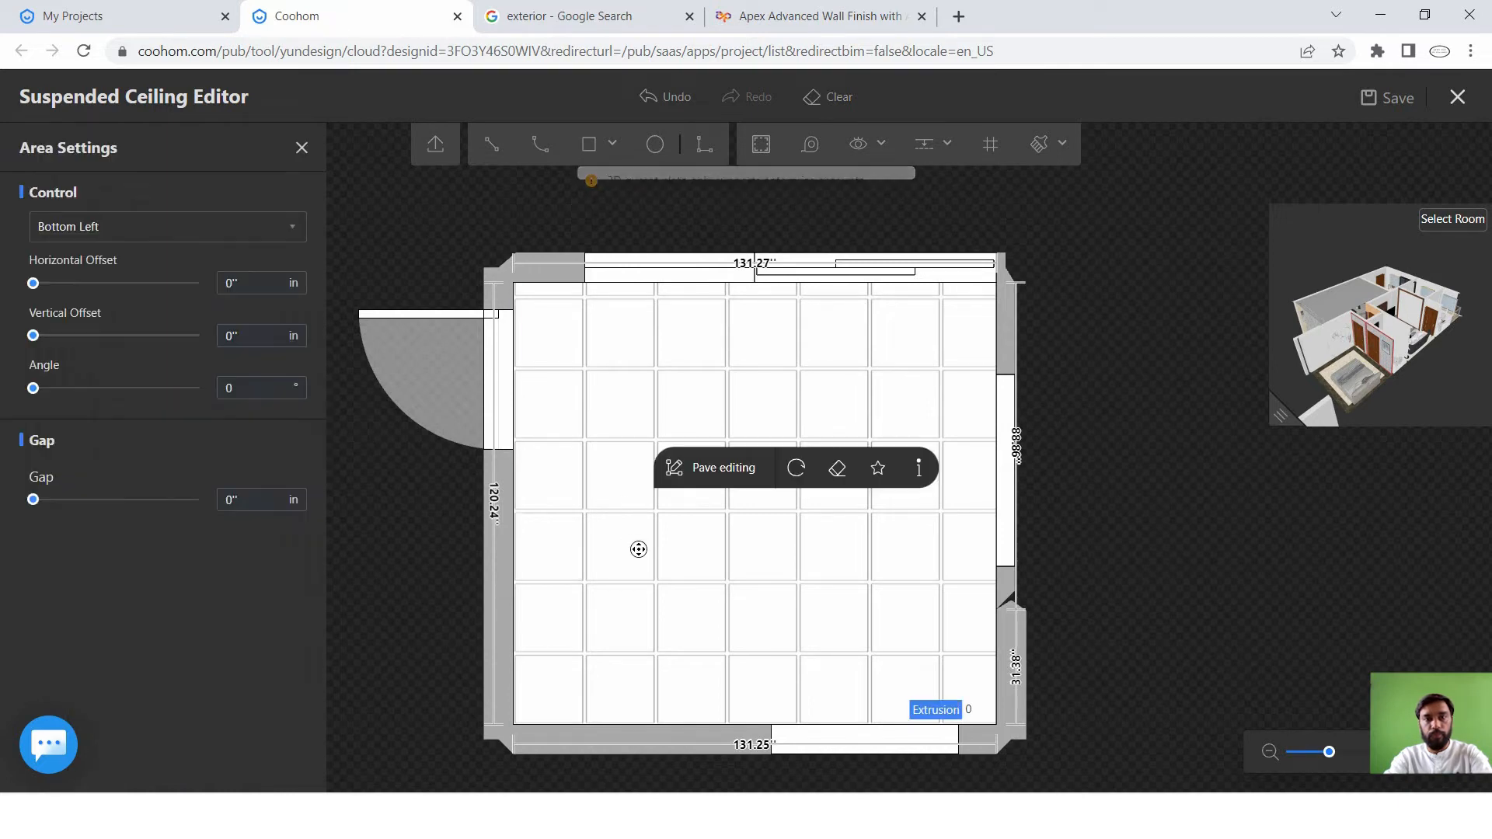
click(1102, 533)
Pick the gold-edged square light gusset plate from the library, and leave the ceiling editor keeping the white grid ceiling.
scroll(1053, 537, down, 3)
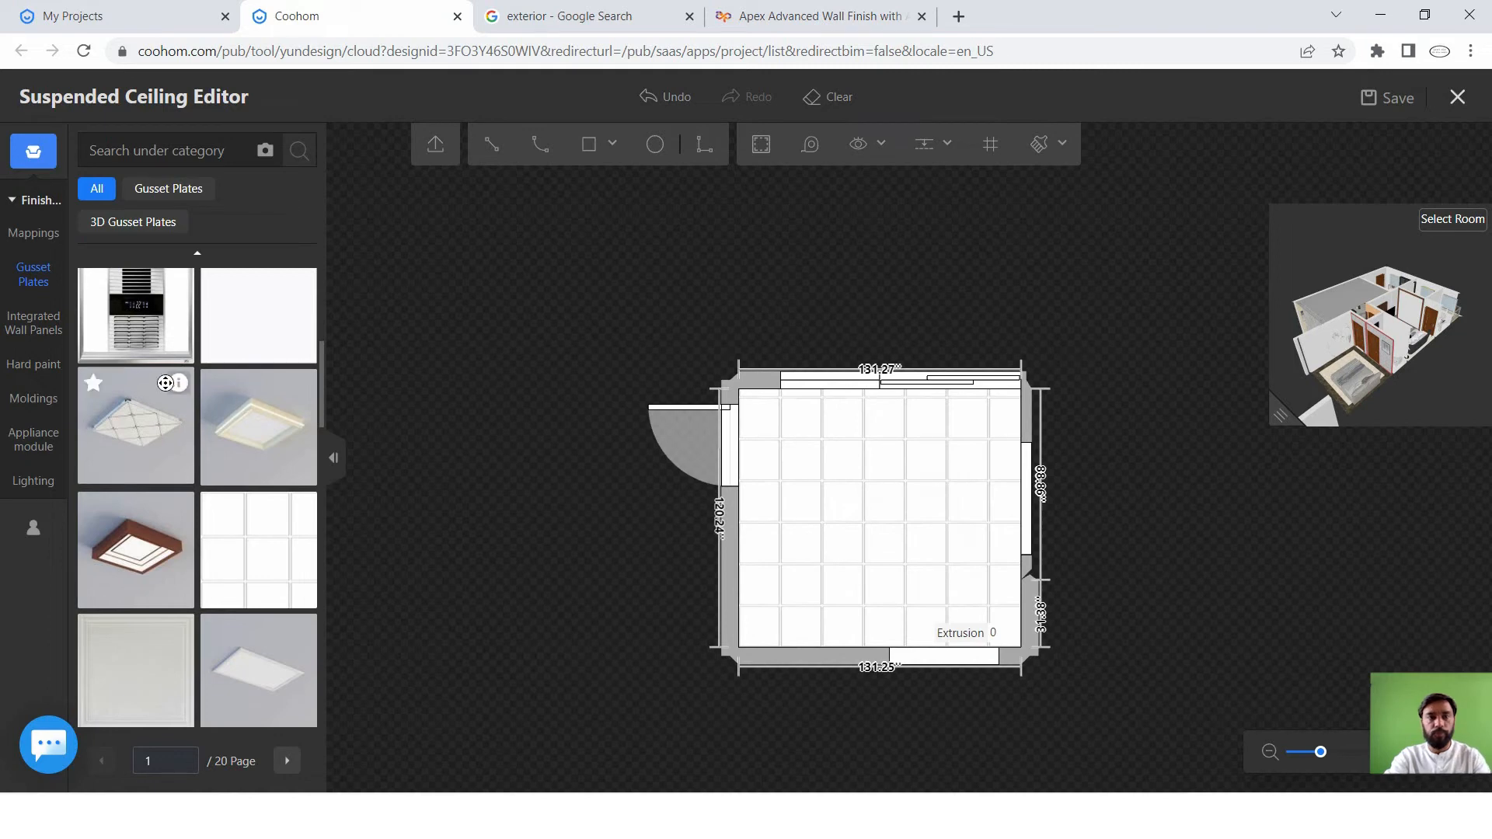
scroll(257, 450, down, 3)
scroll(256, 449, up, 2)
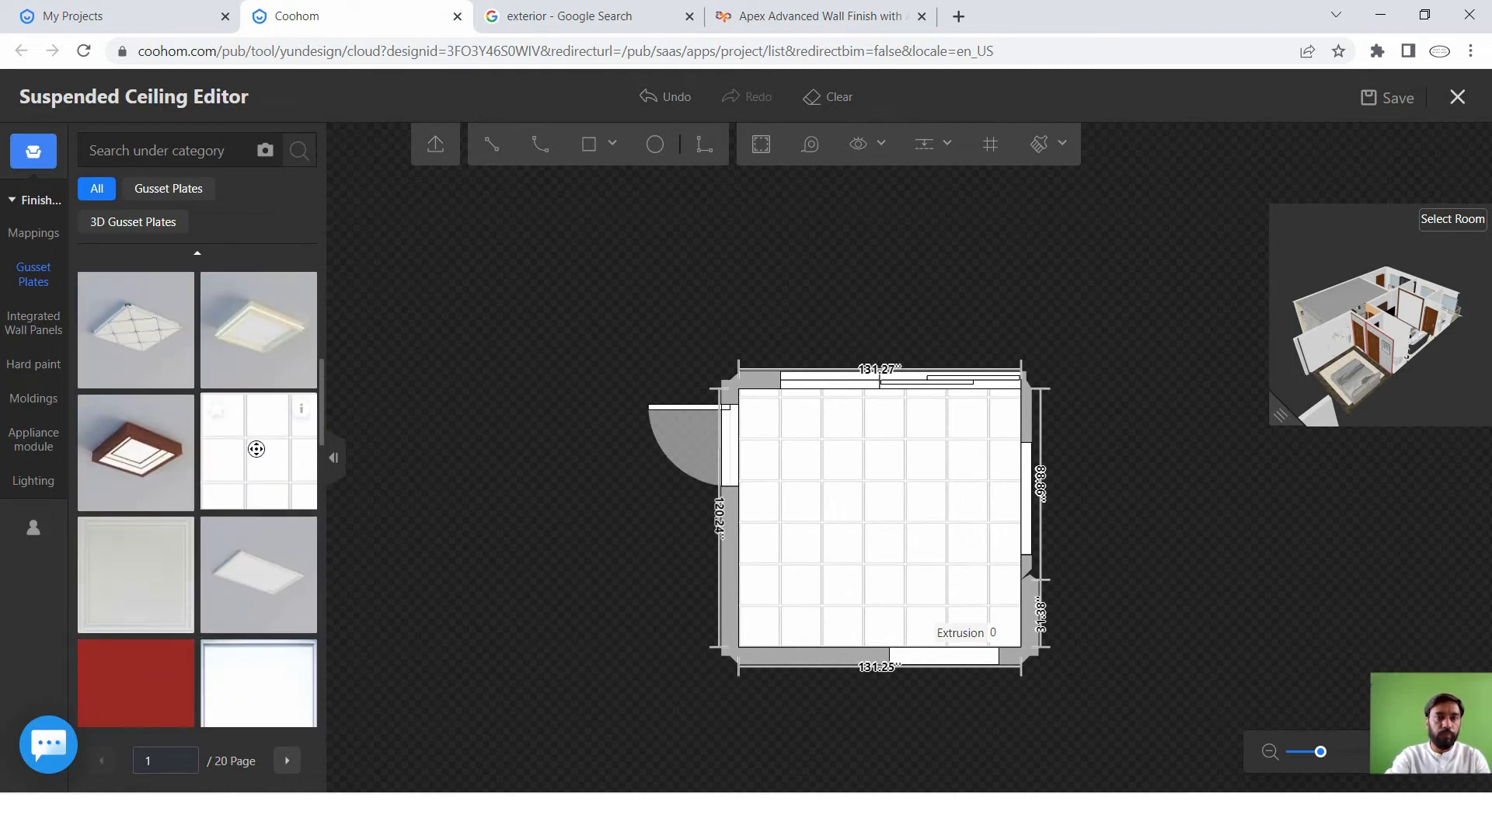
click(249, 317)
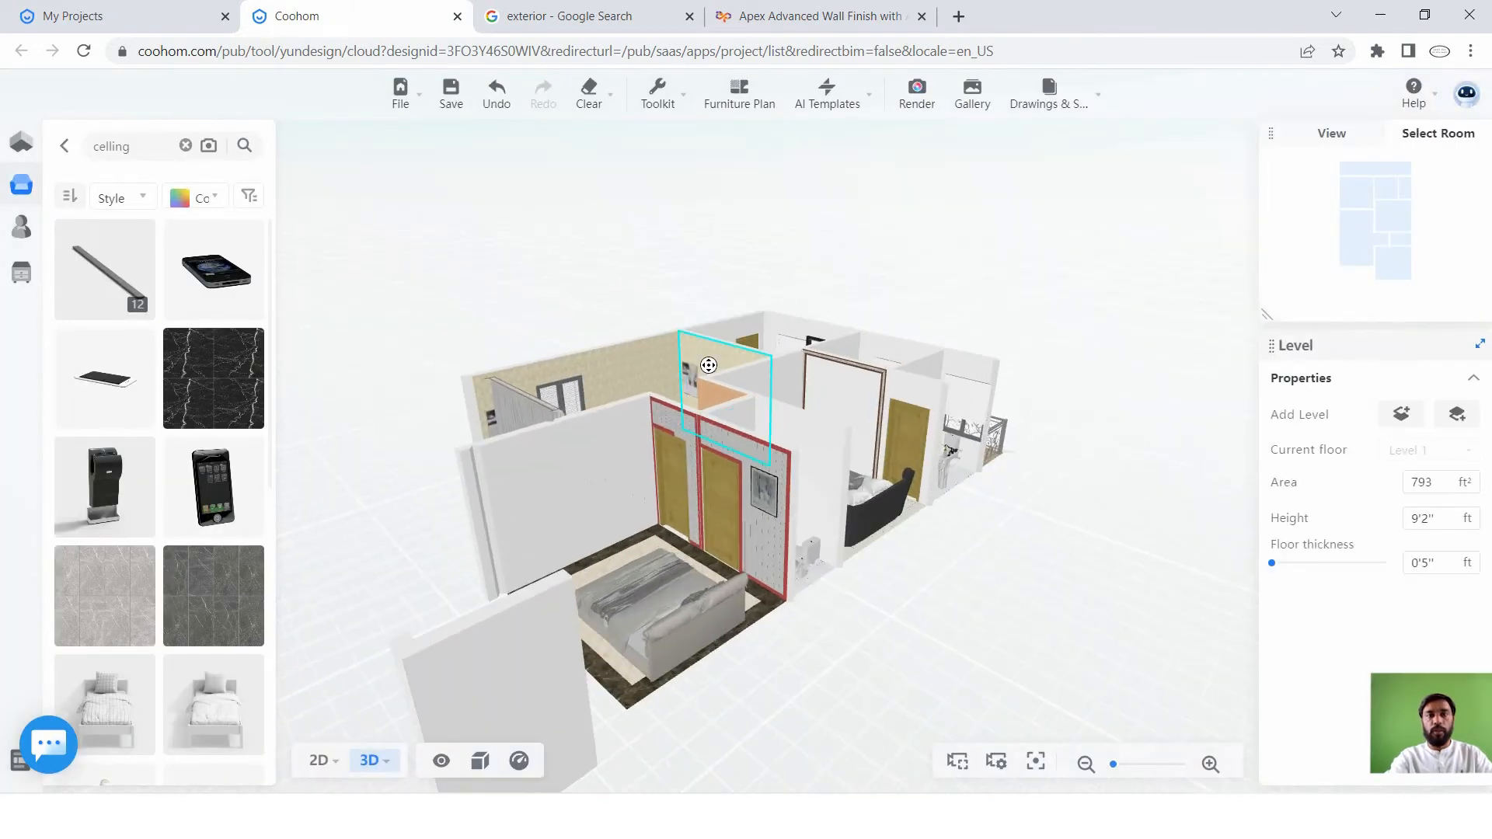
Examine the white grid ceiling above the dining table and wood-panelled wall in the 3D view.
scroll(700, 388, up, 5)
drag(637, 556, 667, 505)
scroll(669, 337, down, 5)
scroll(669, 308, up, 8)
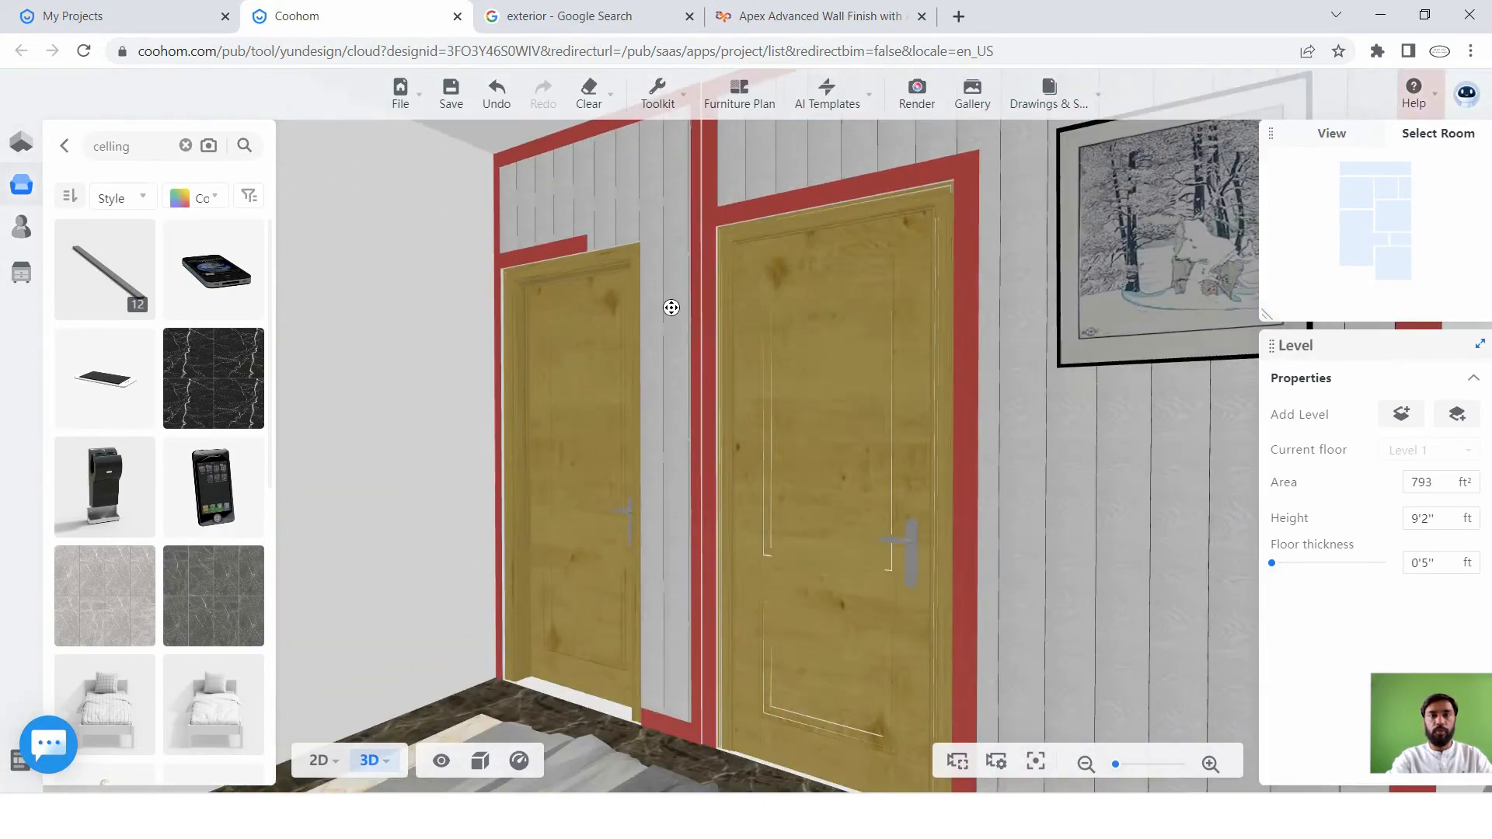
drag(649, 369, 1256, 380)
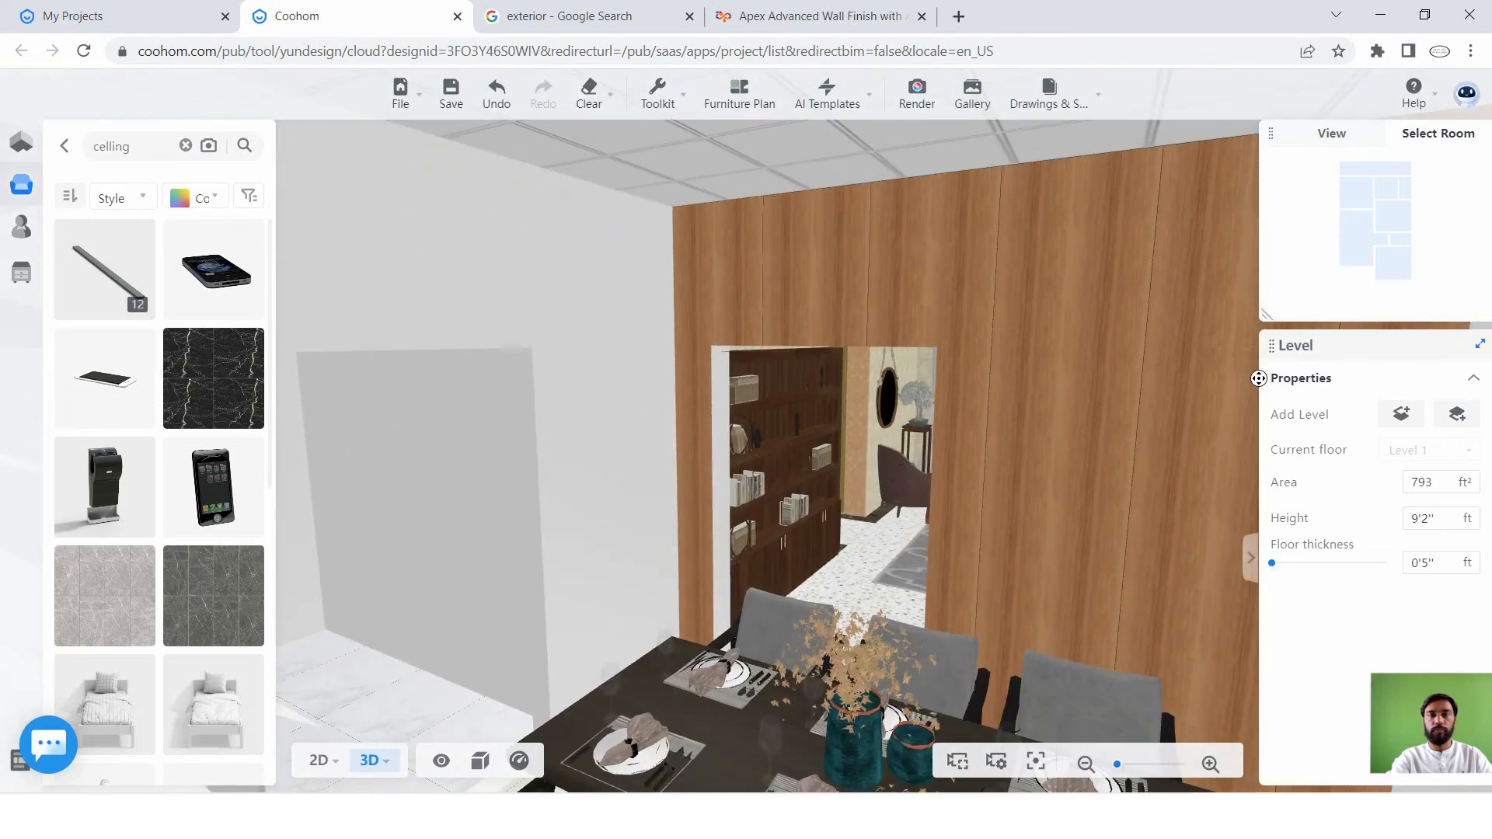
scroll(836, 329, down, 5)
scroll(836, 328, up, 5)
drag(776, 320, 674, 287)
scroll(688, 404, up, 5)
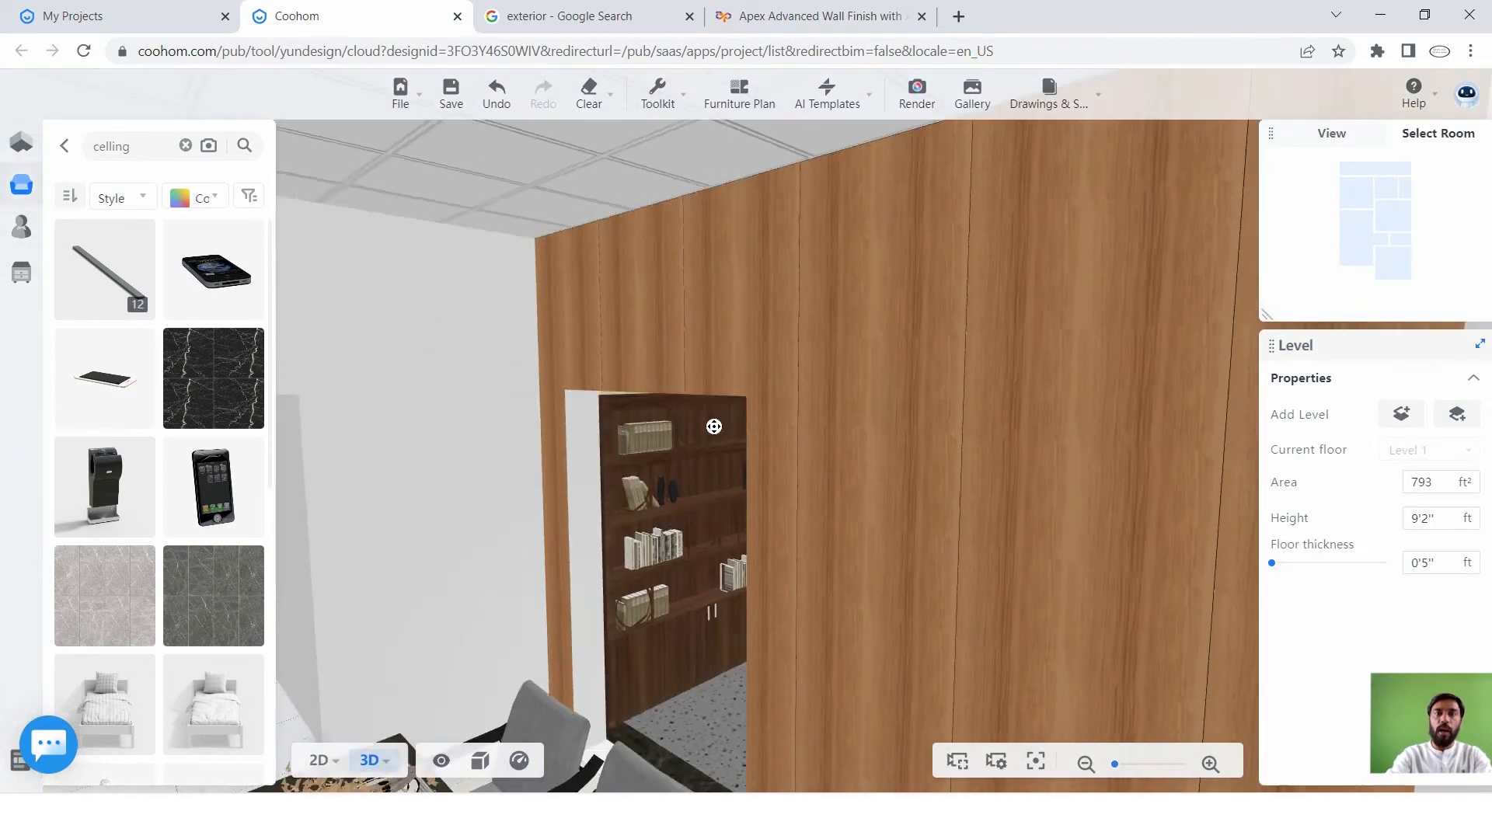
right_drag(714, 427, 709, 298)
scroll(723, 286, down, 5)
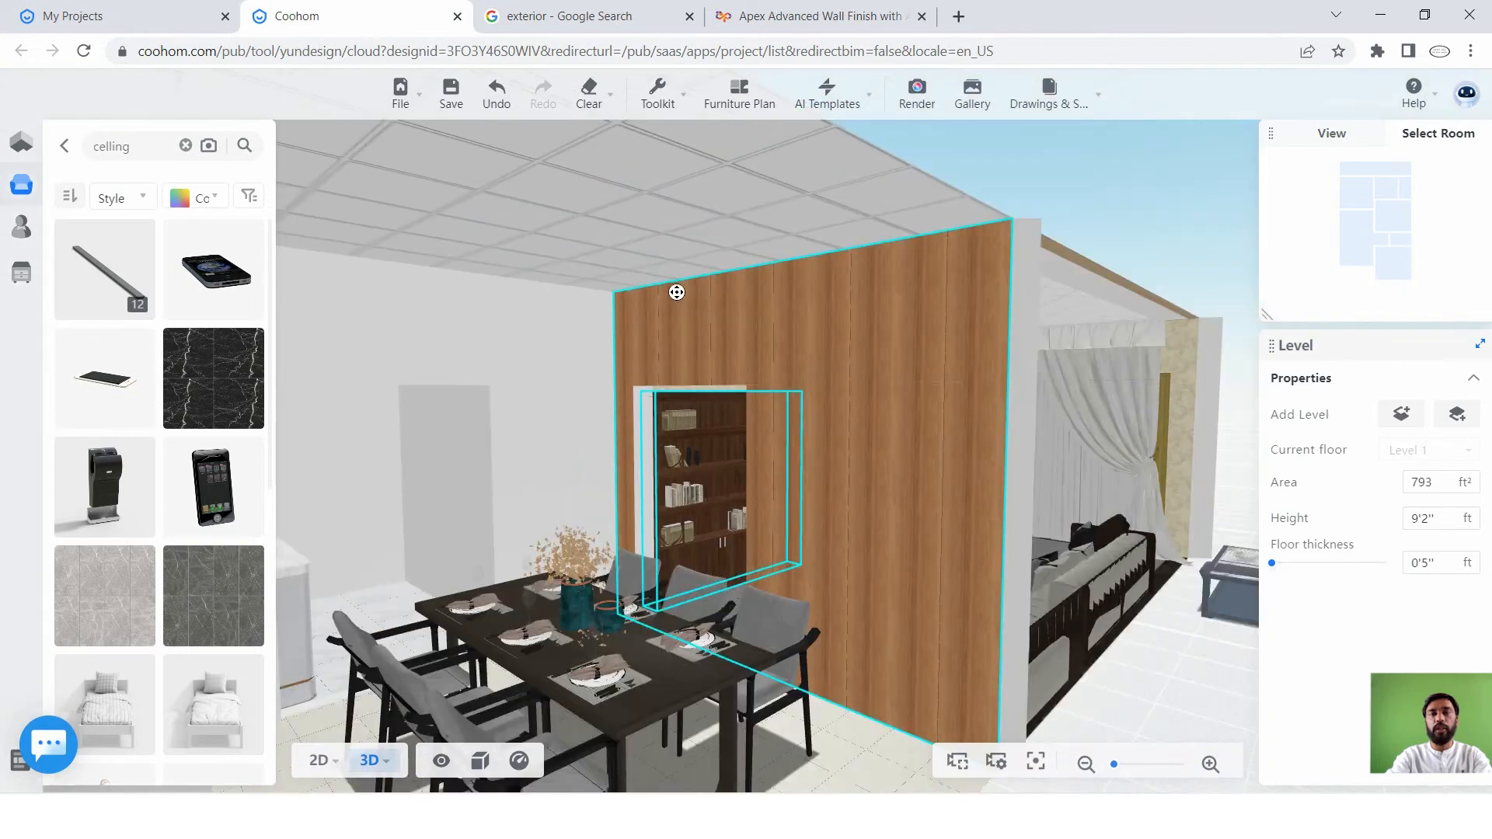
drag(676, 290, 748, 335)
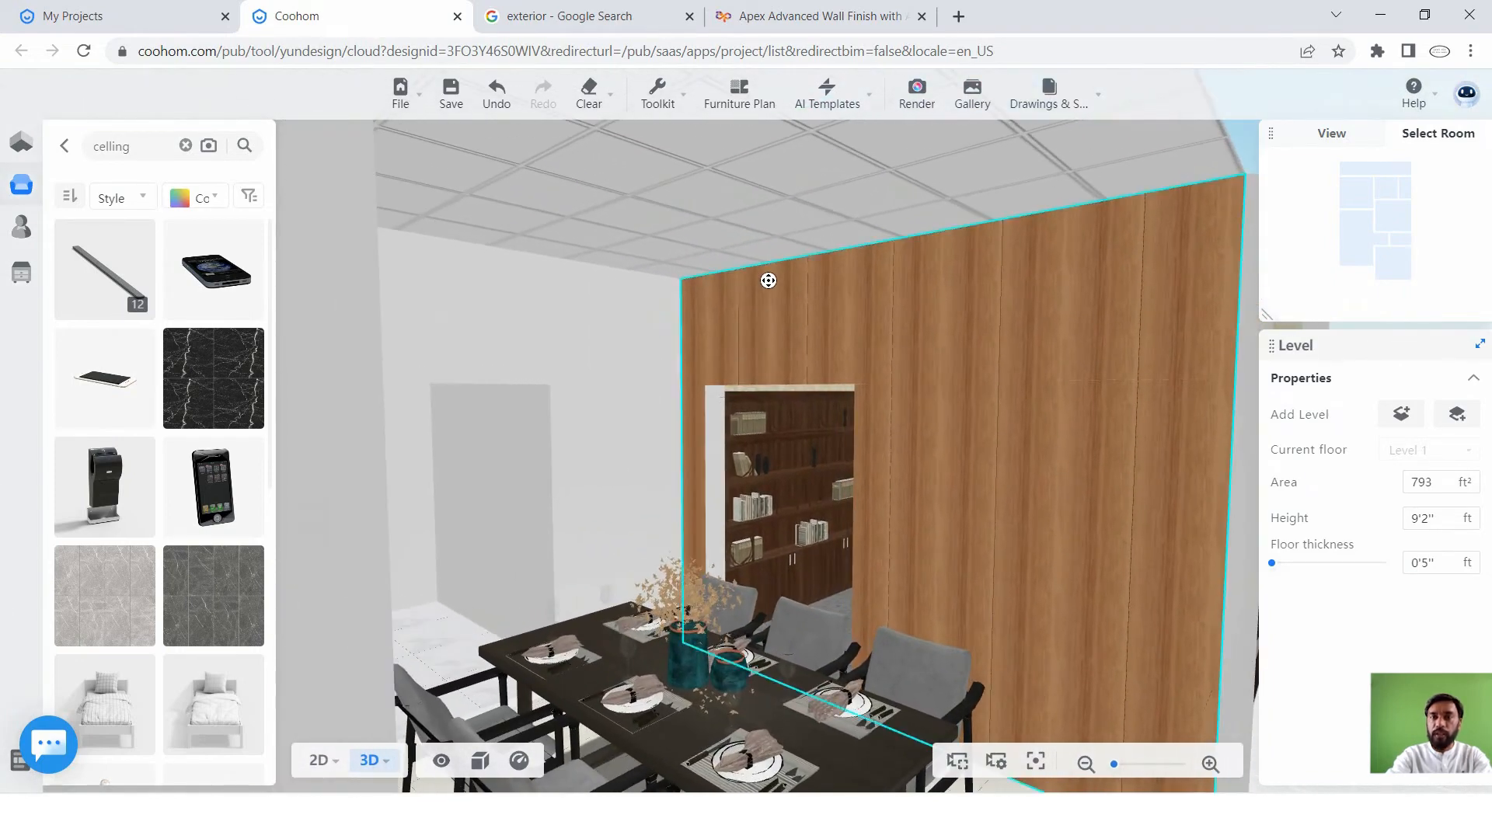
scroll(768, 280, down, 3)
scroll(768, 280, up, 3)
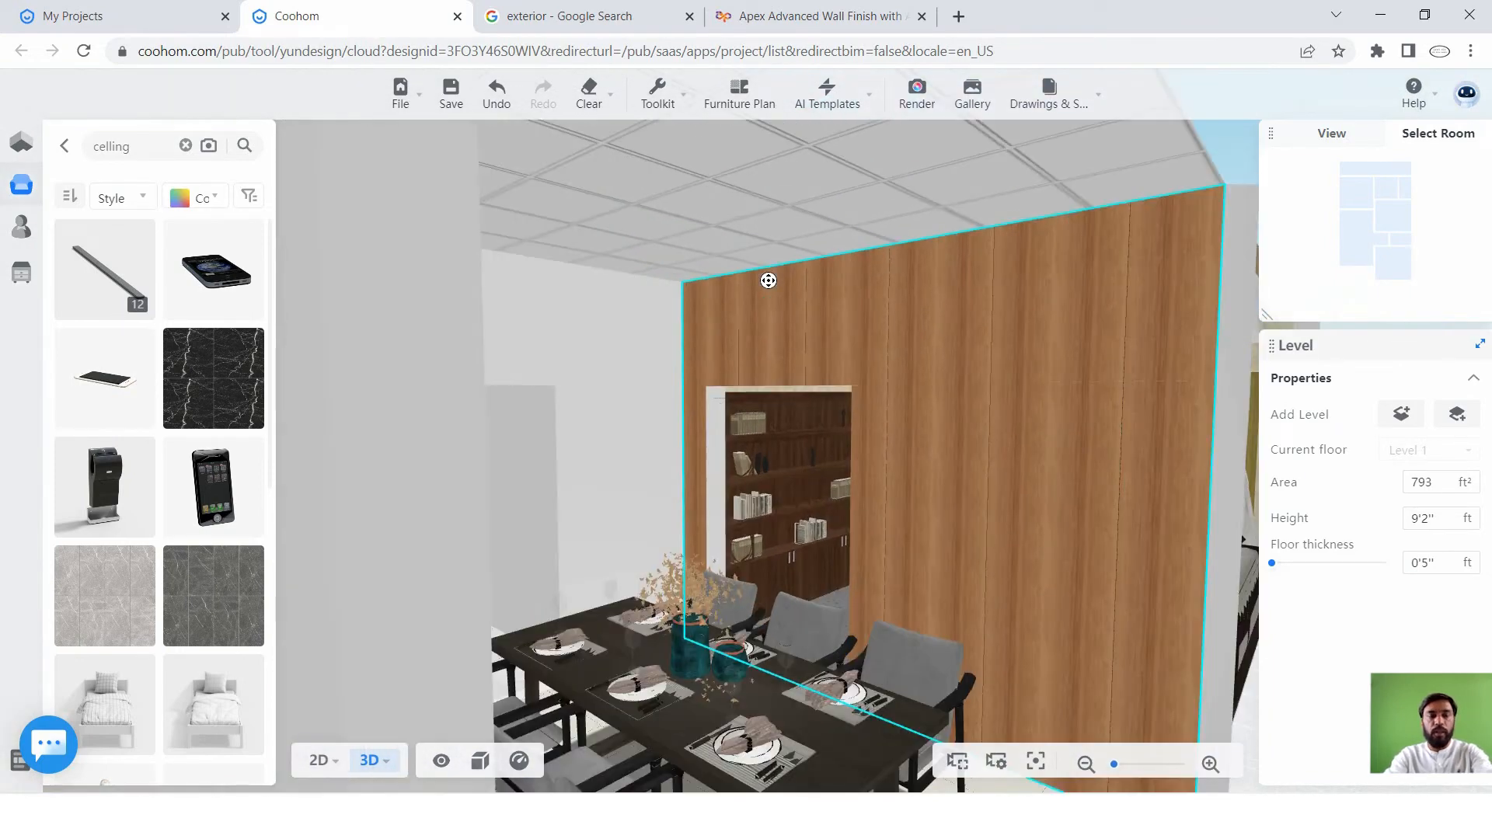
Cover the dining room ceiling with the grey square-panel Cell regiment-699 pattern from the library.
click(787, 182)
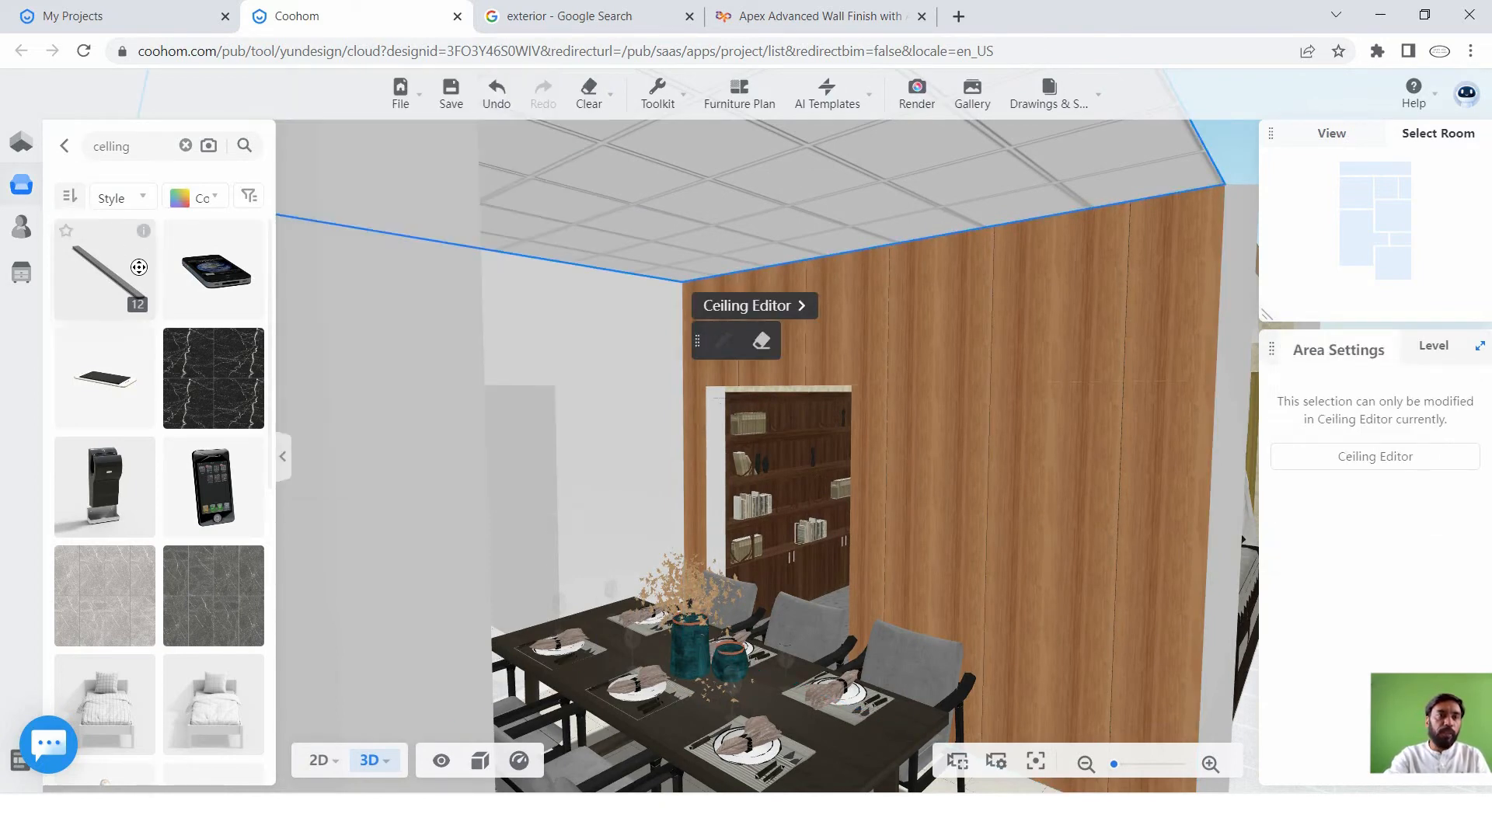
scroll(138, 268, down, 5)
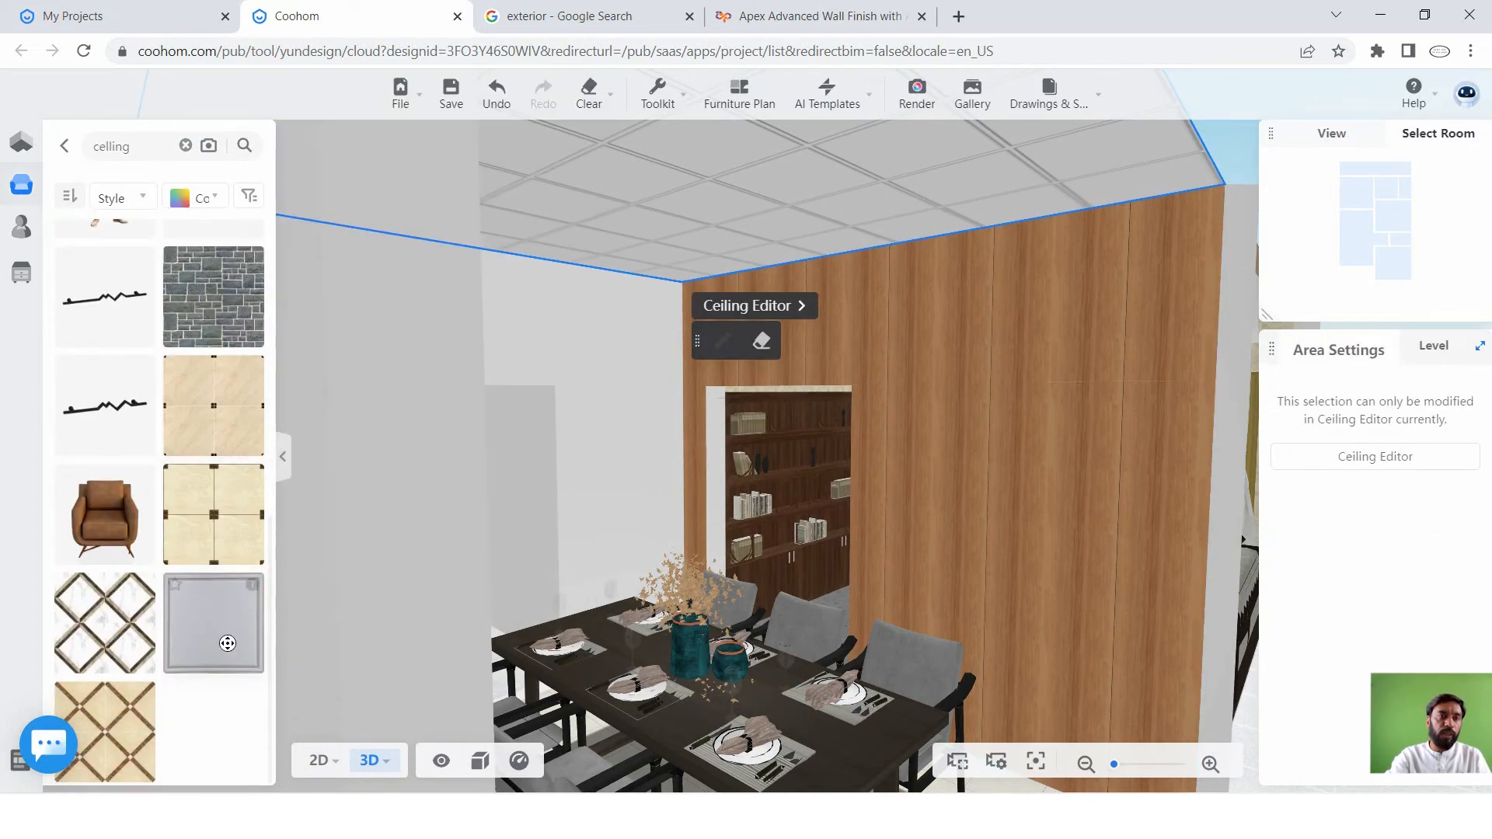
click(237, 615)
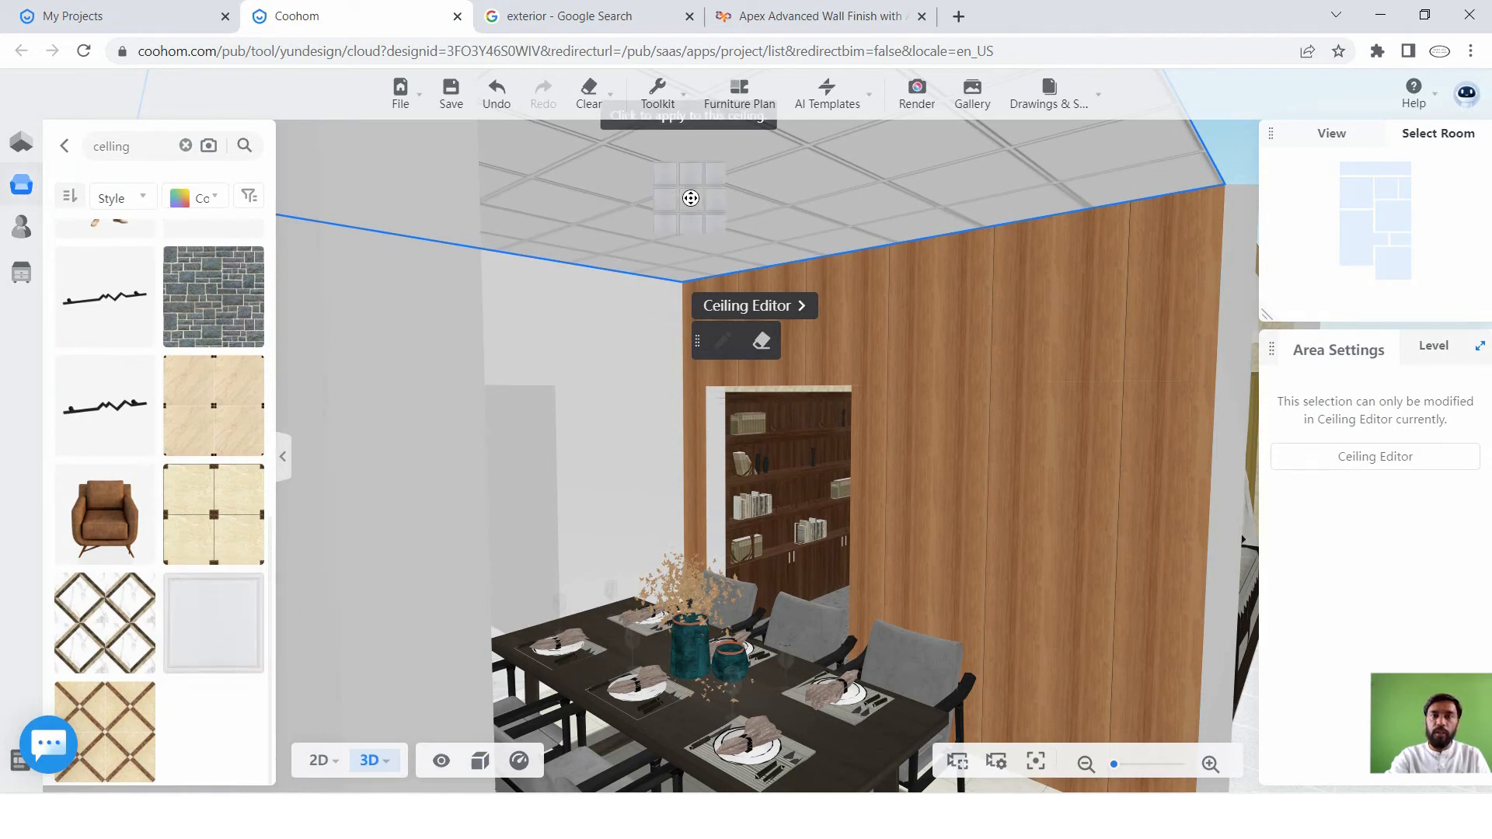
click(744, 211)
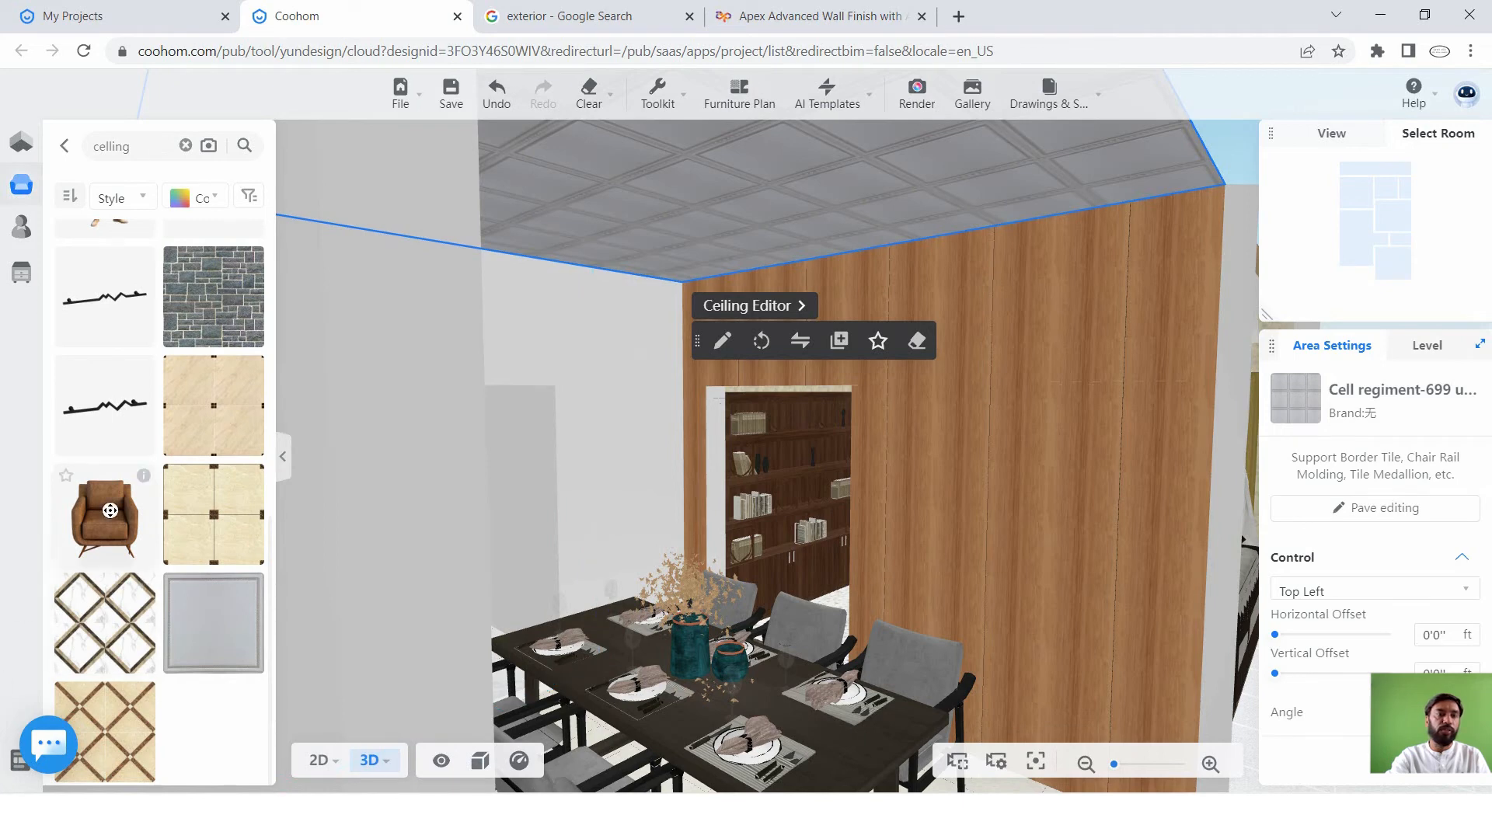
Leave the ceiling search results and open the Suspended Ceilings category of the public library.
scroll(121, 453, up, 8)
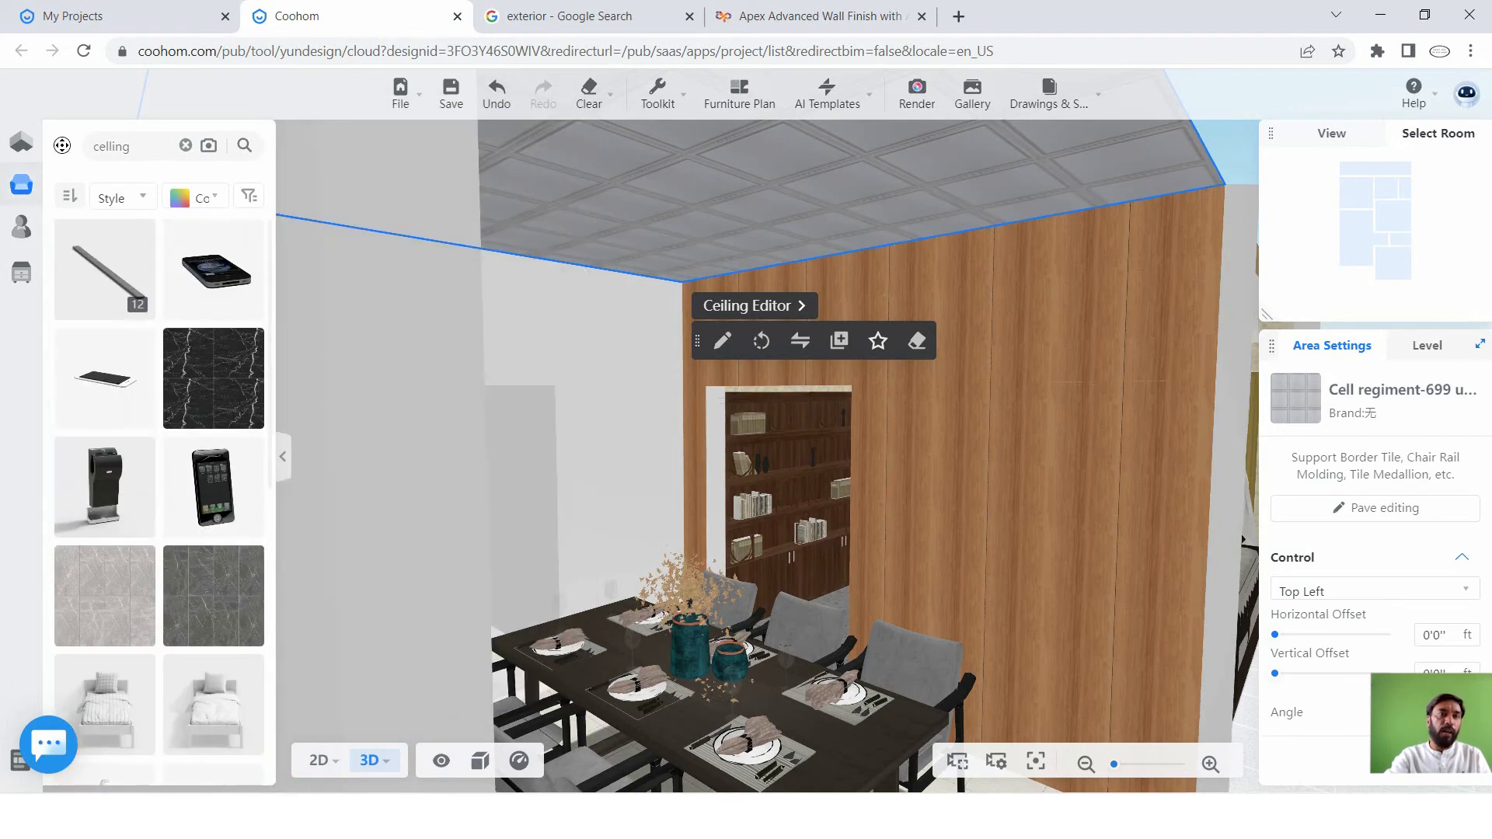
click(62, 145)
mouse_move(64, 150)
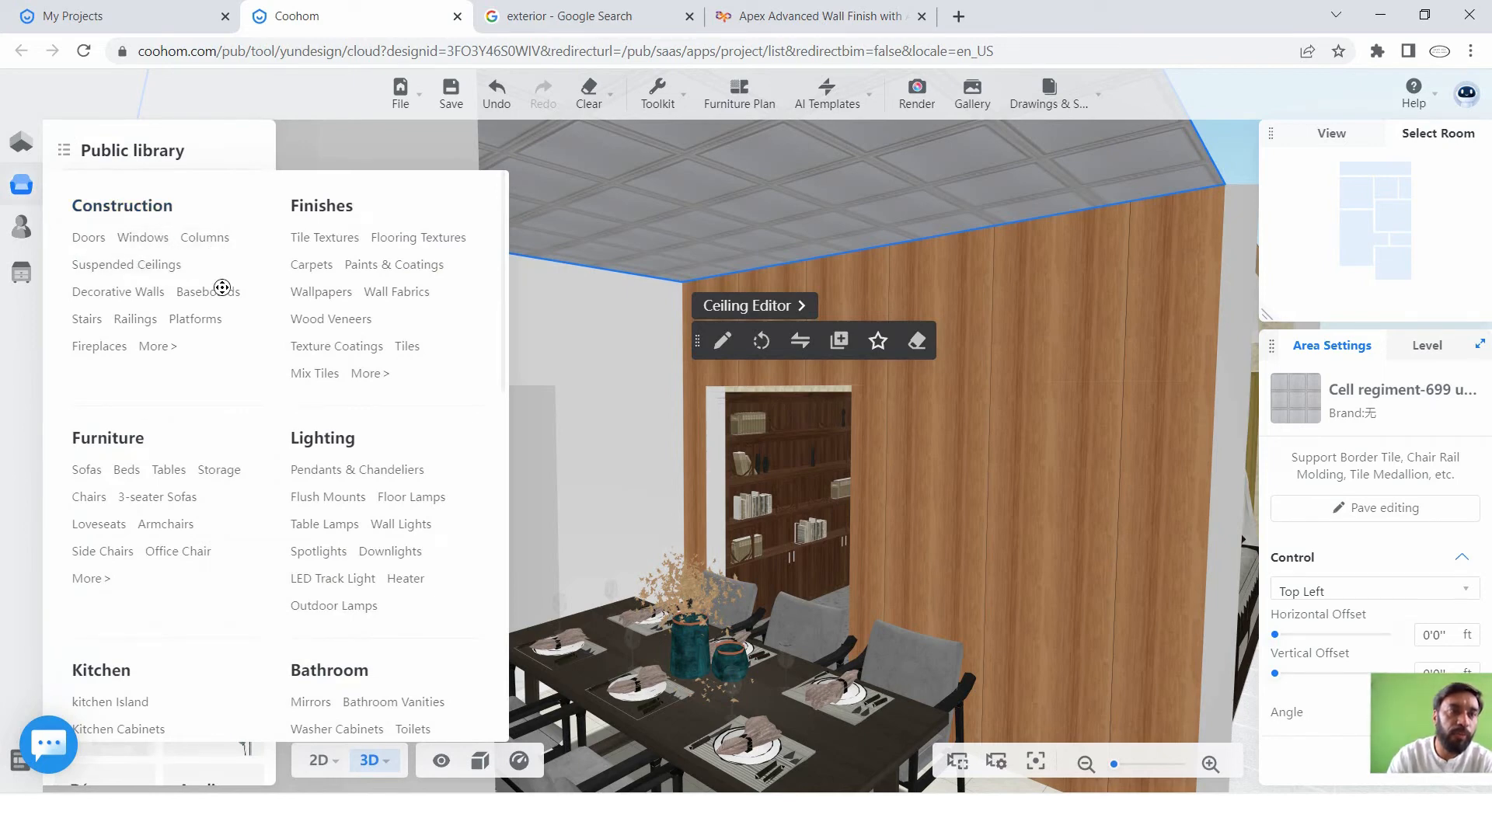
click(162, 263)
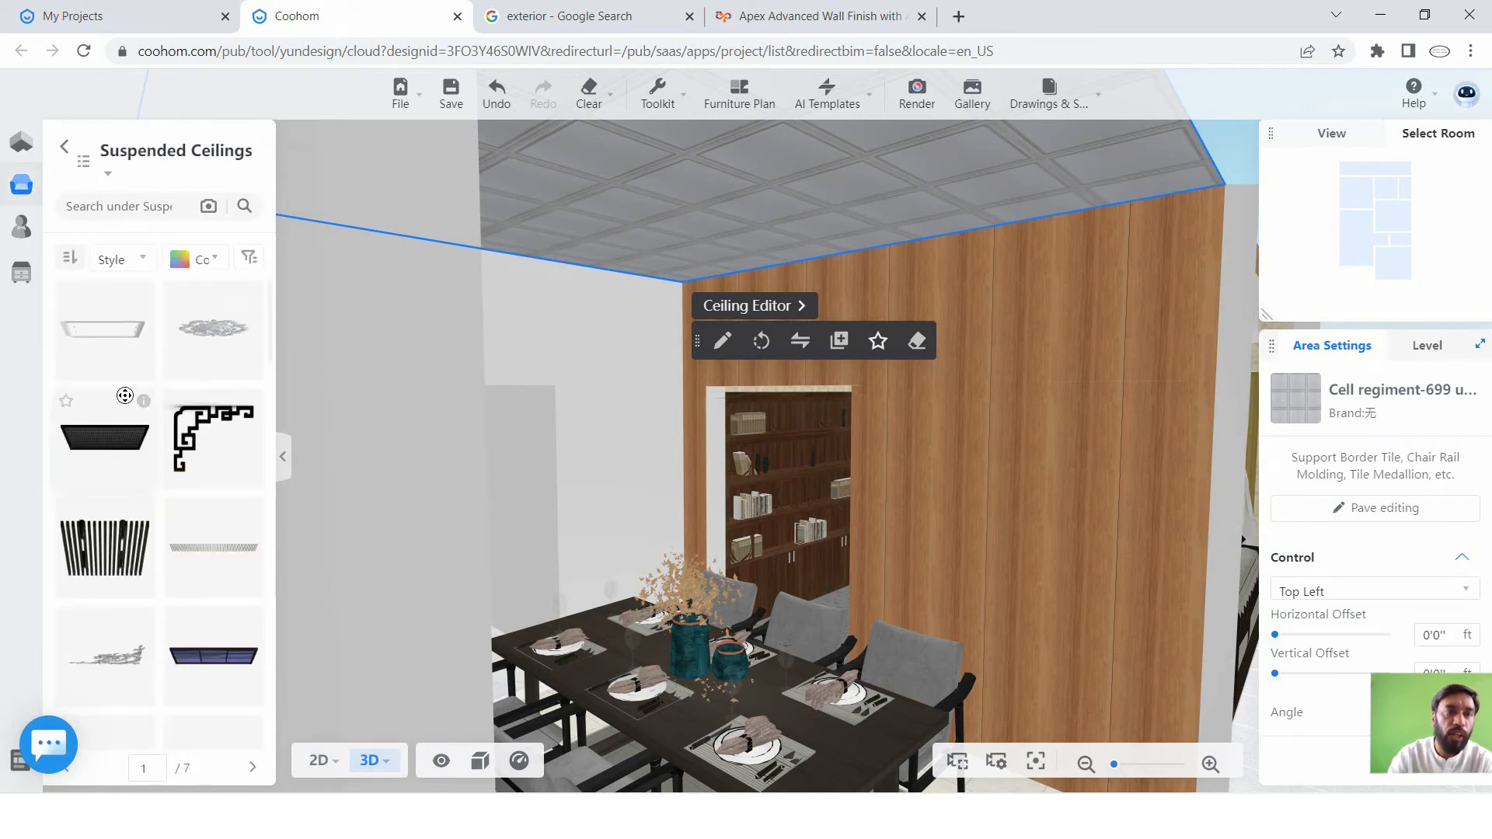
Try the Modern aluminum fastener-3 suspended ceiling above the dining table and delete it.
scroll(125, 395, down, 5)
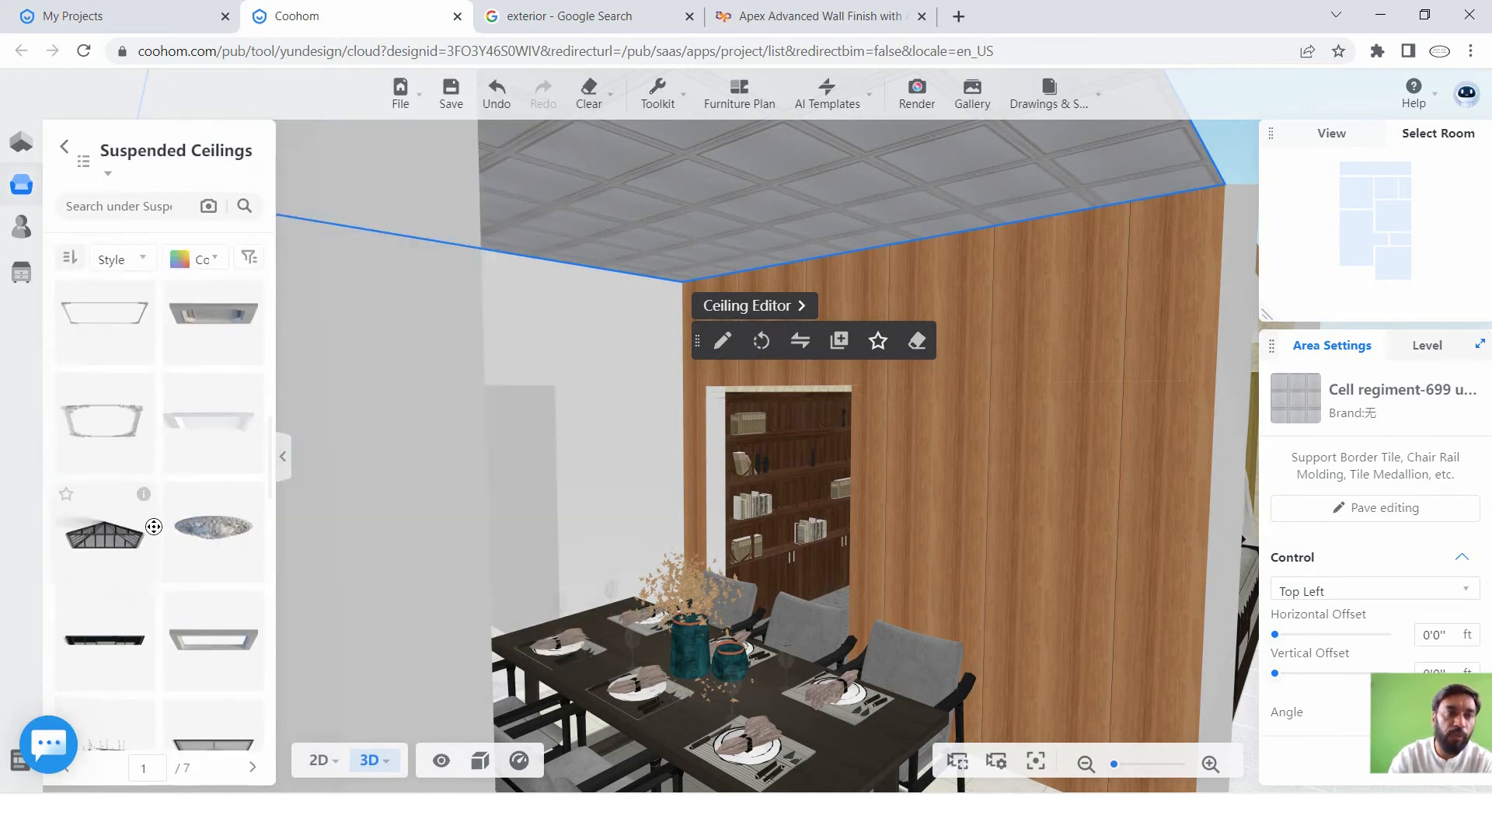
scroll(210, 451, down, 8)
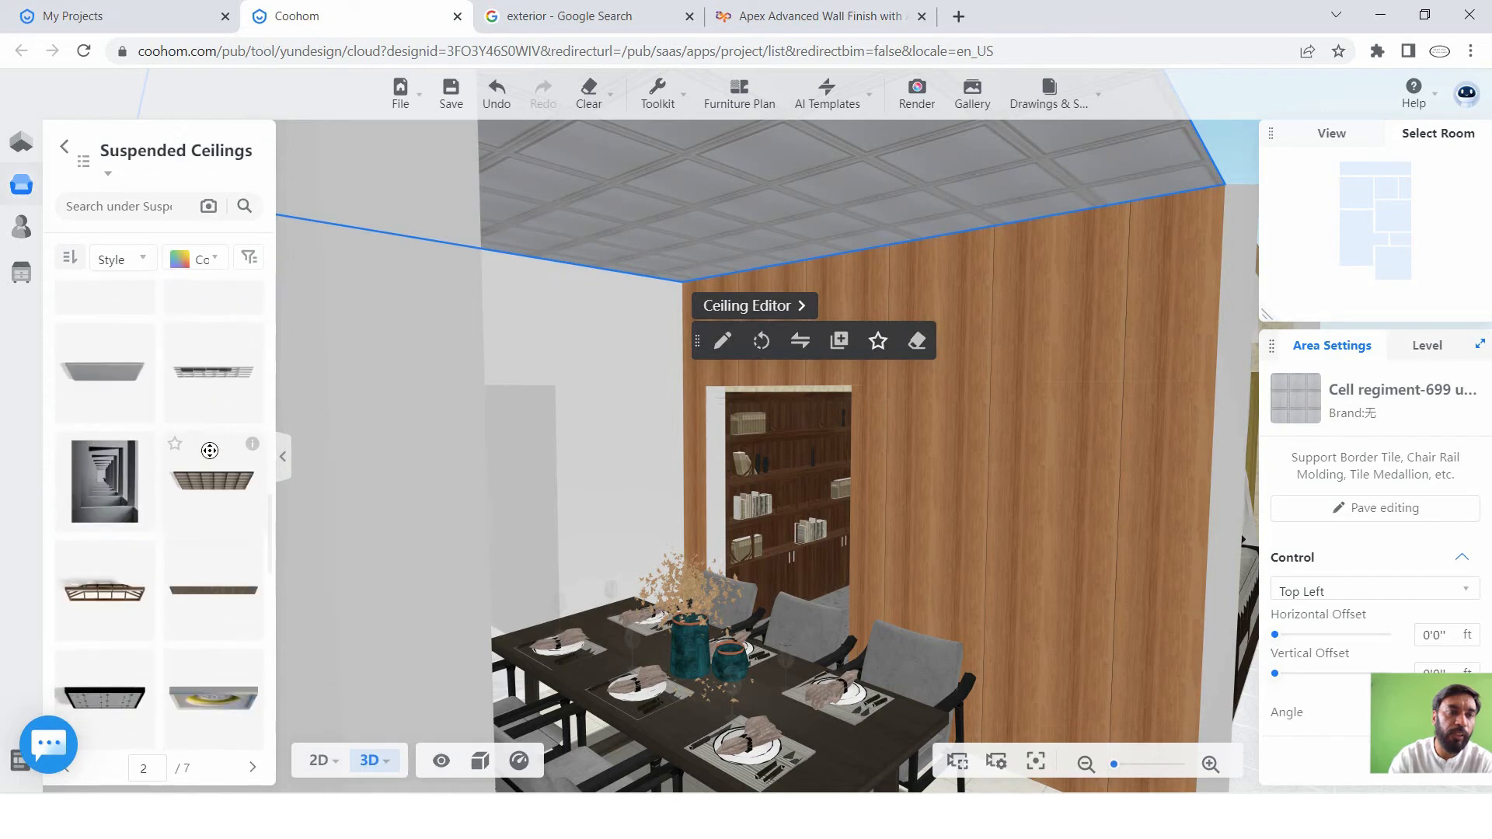
scroll(209, 451, up, 4)
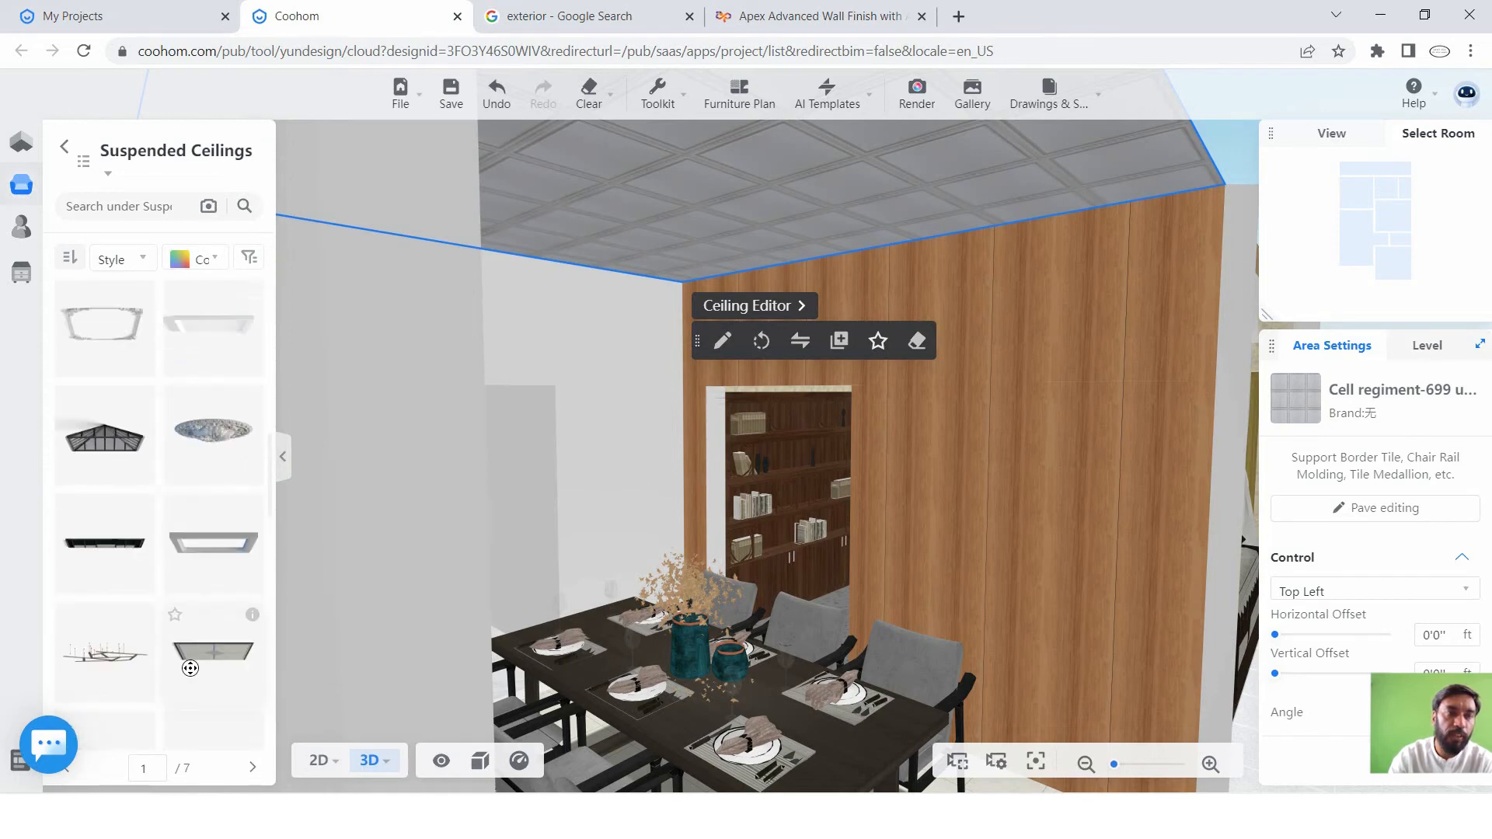
click(683, 214)
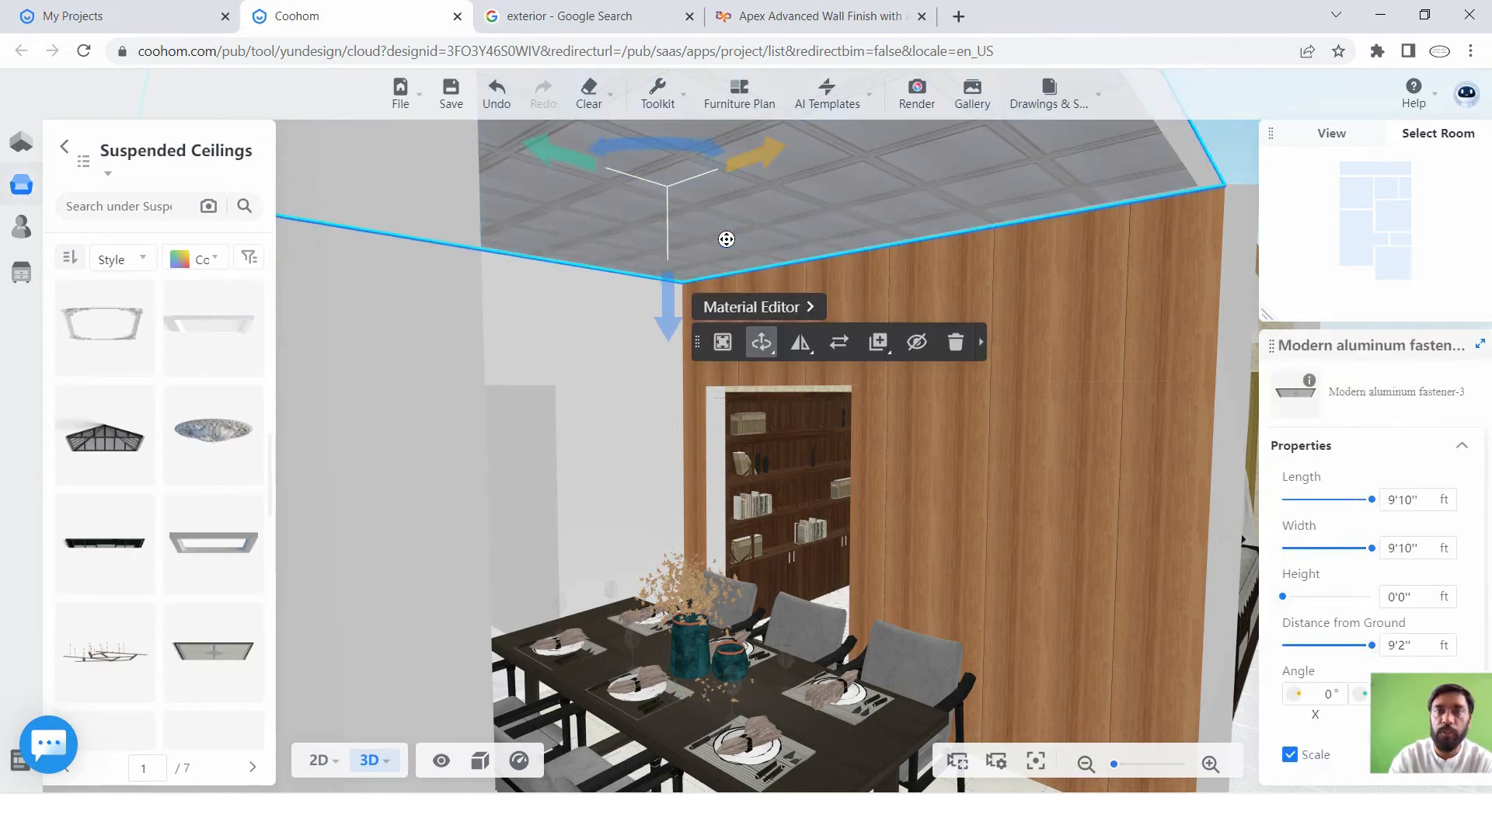
scroll(855, 254, down, 5)
key(Delete)
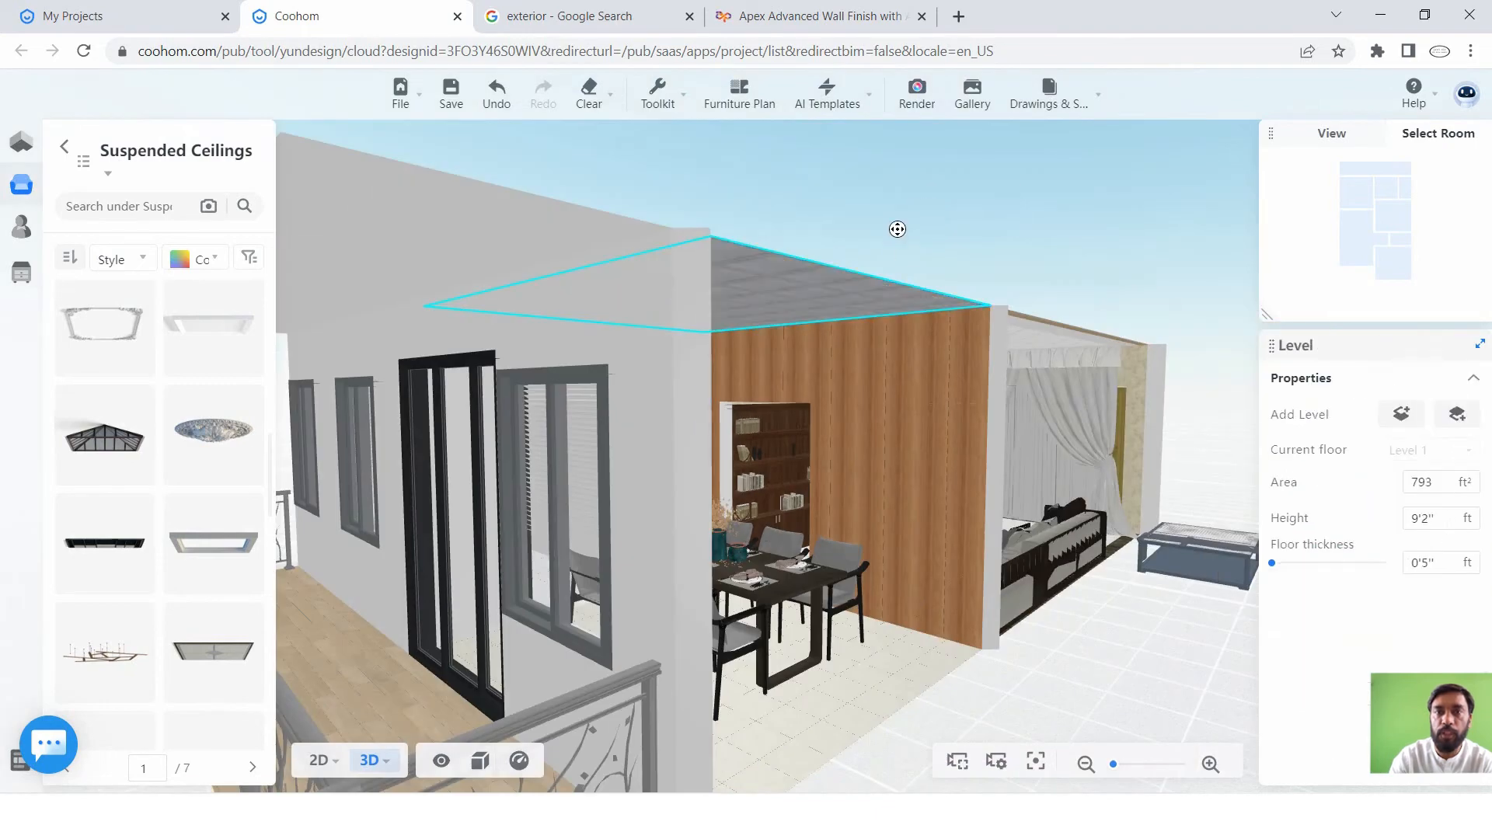
Examine the grey square-panel ceiling over the dining table up close and review its area settings.
scroll(762, 292, up, 5)
drag(761, 292, 675, 296)
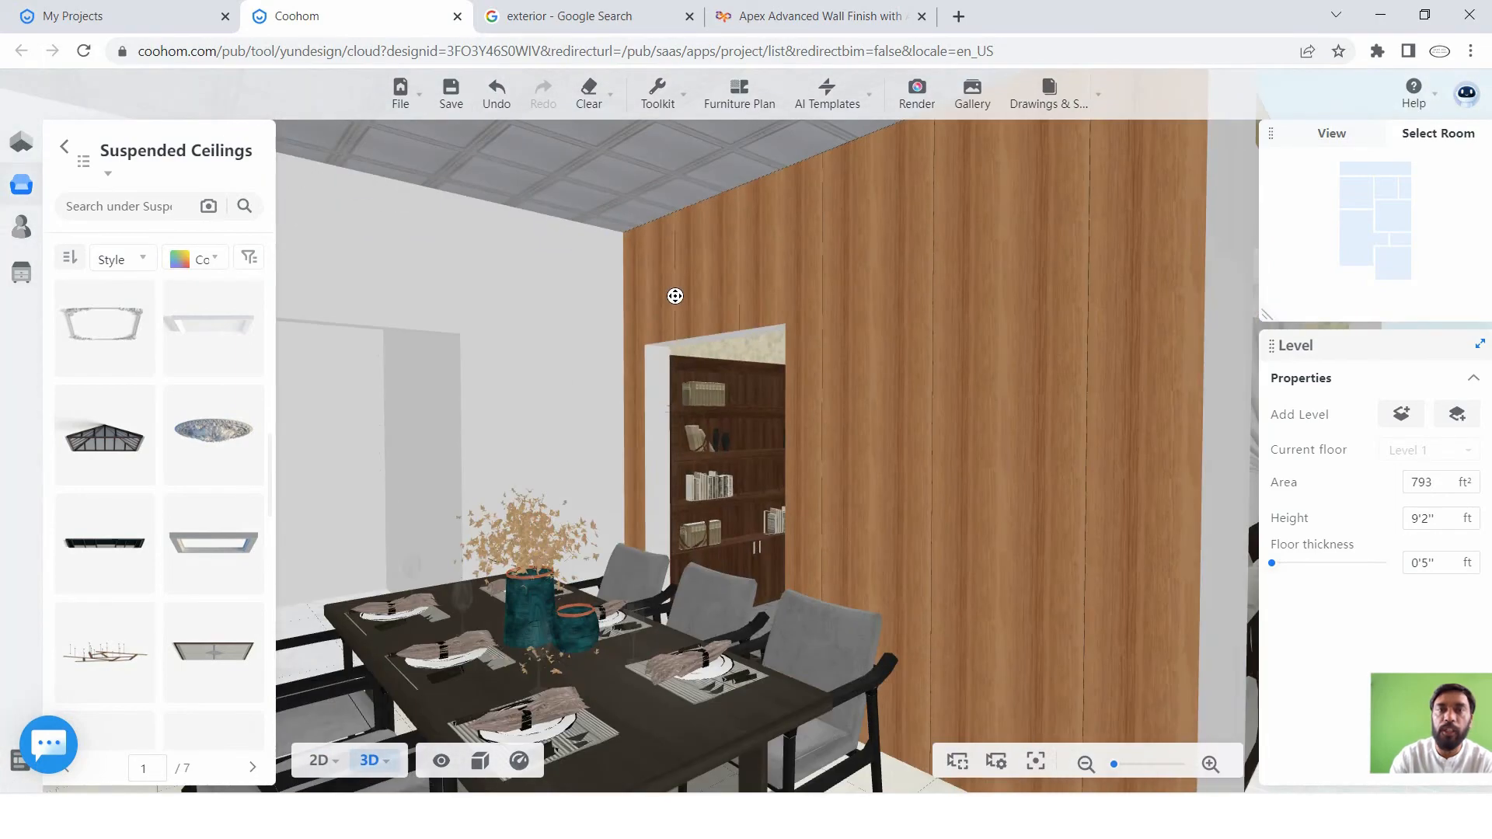
click(636, 186)
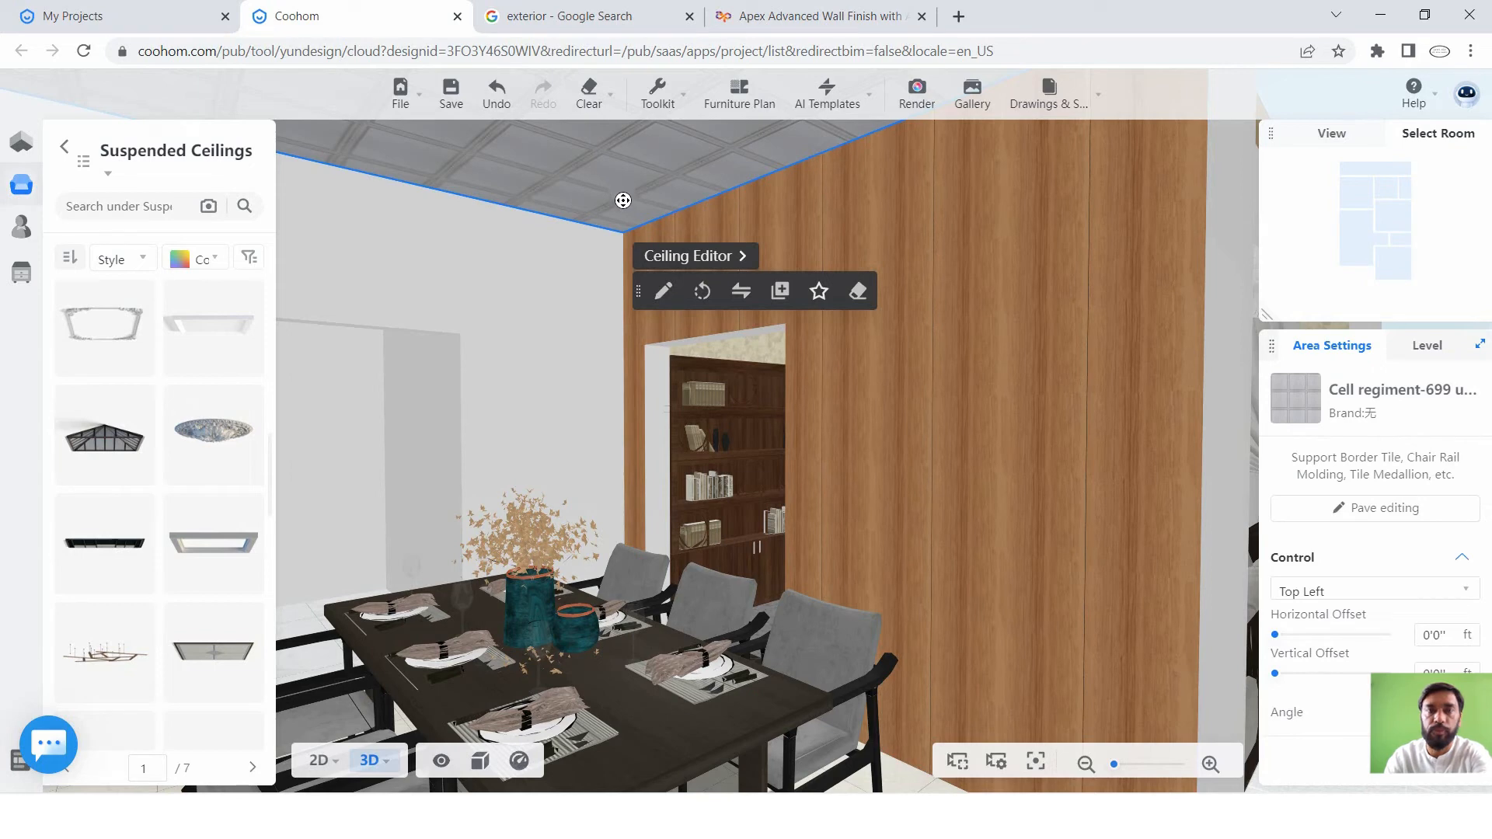
key(Escape)
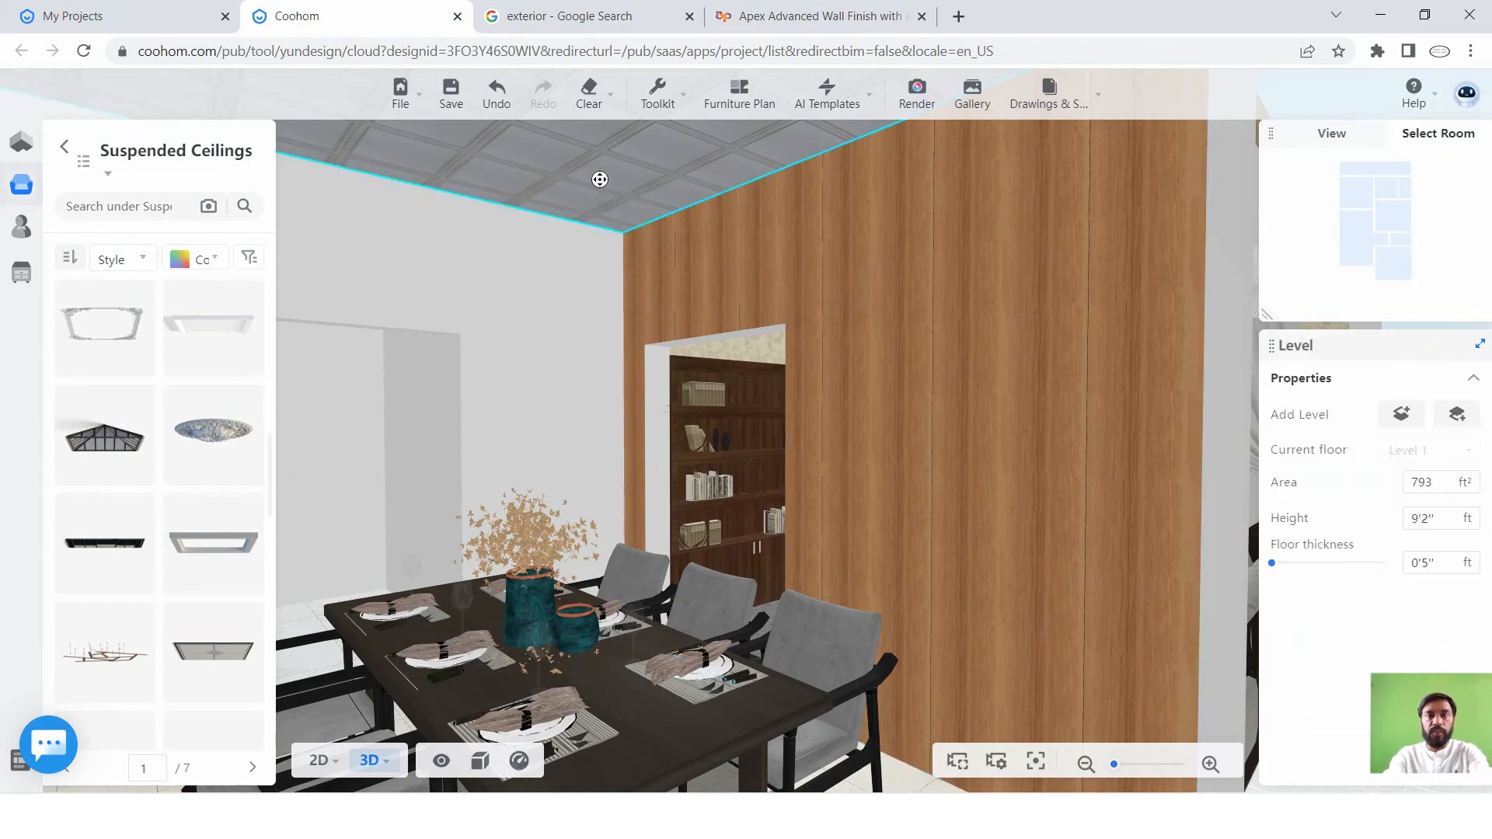
click(599, 180)
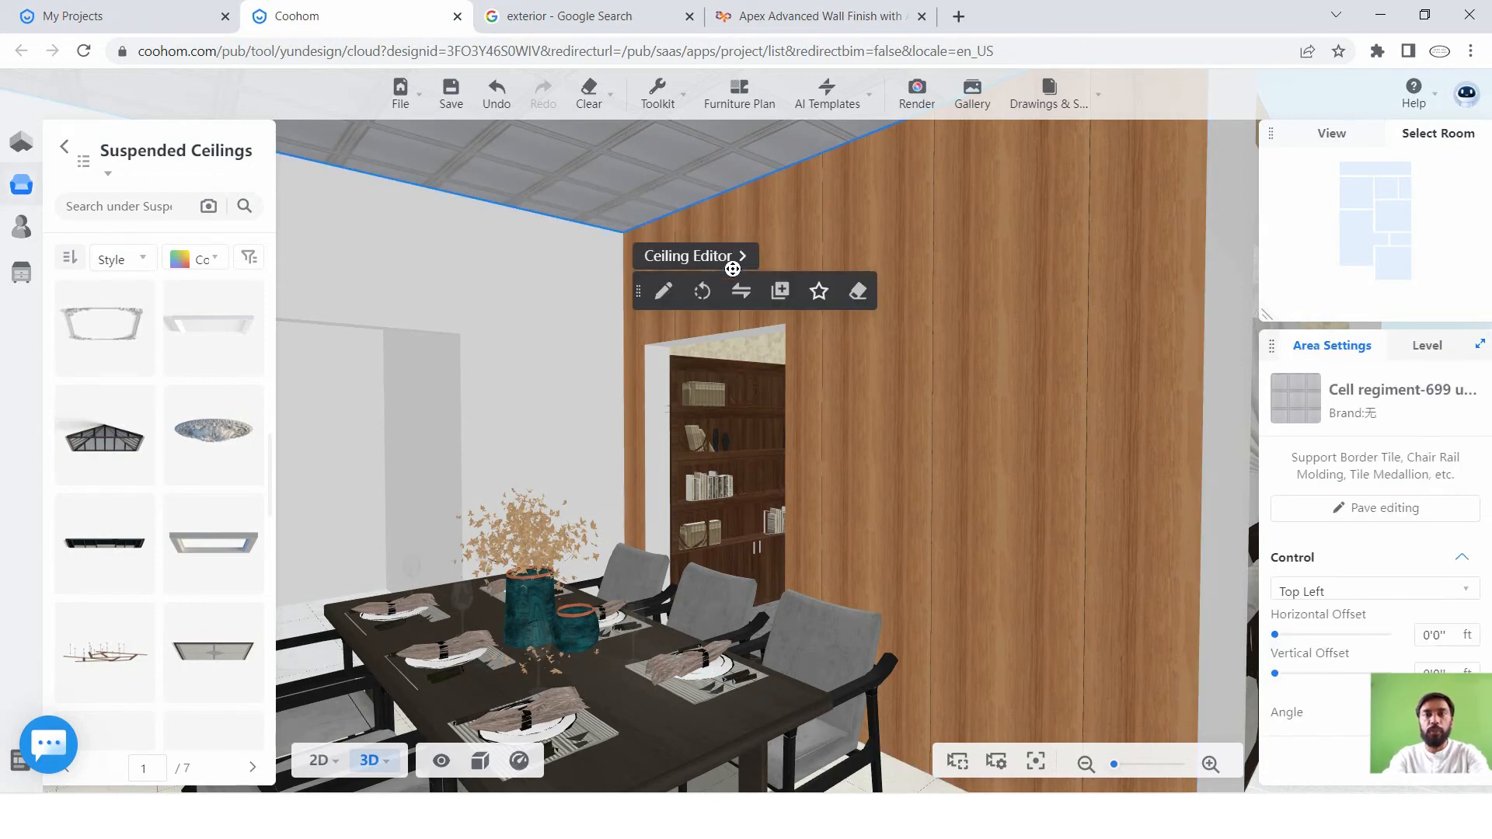
Place the lamp-groove suspended ceiling from the library on the ceiling of the bedroom with the grey bed.
drag(612, 399, 810, 410)
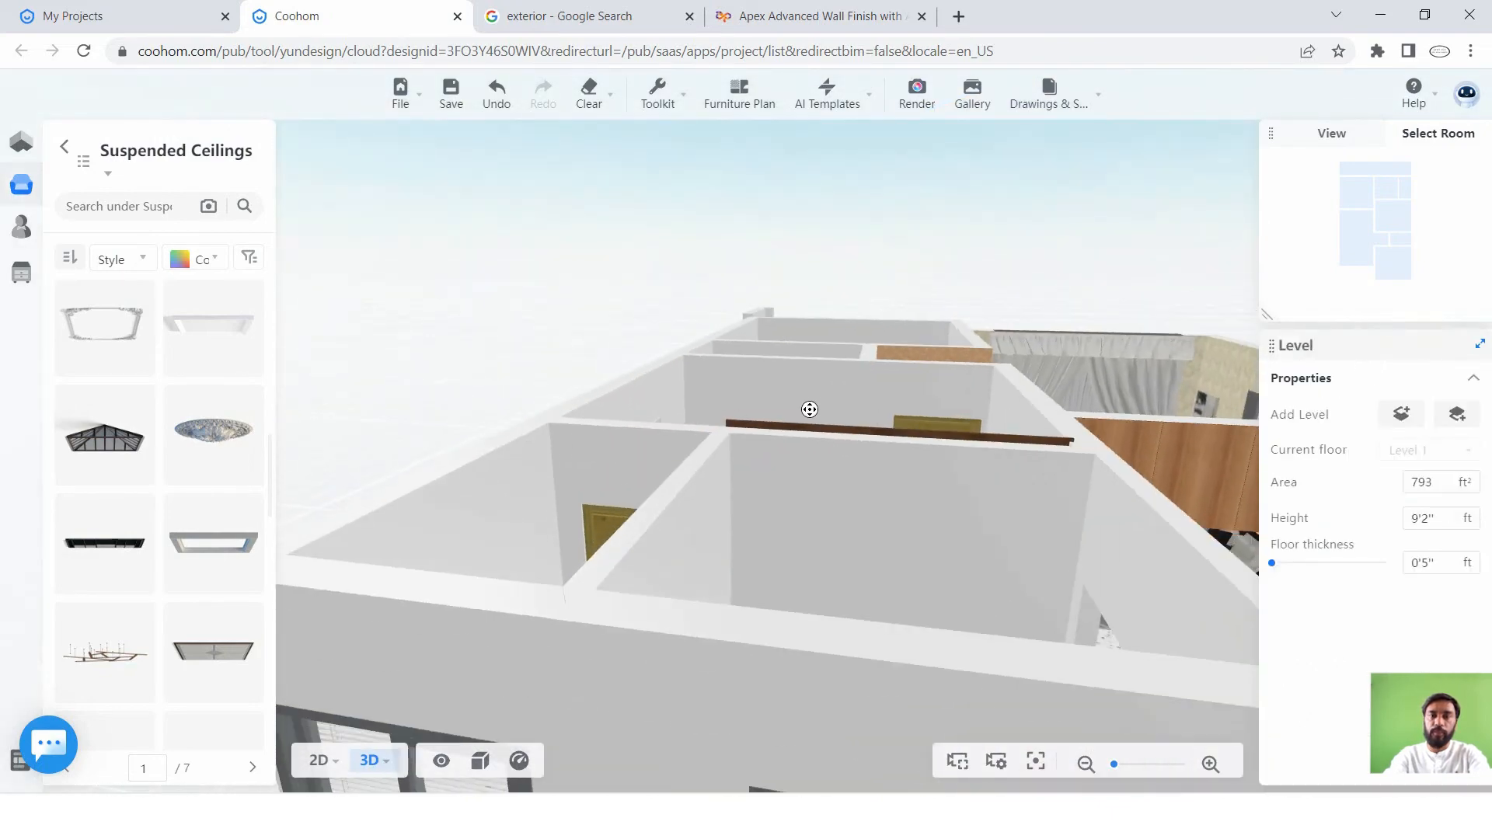
scroll(809, 410, up, 10)
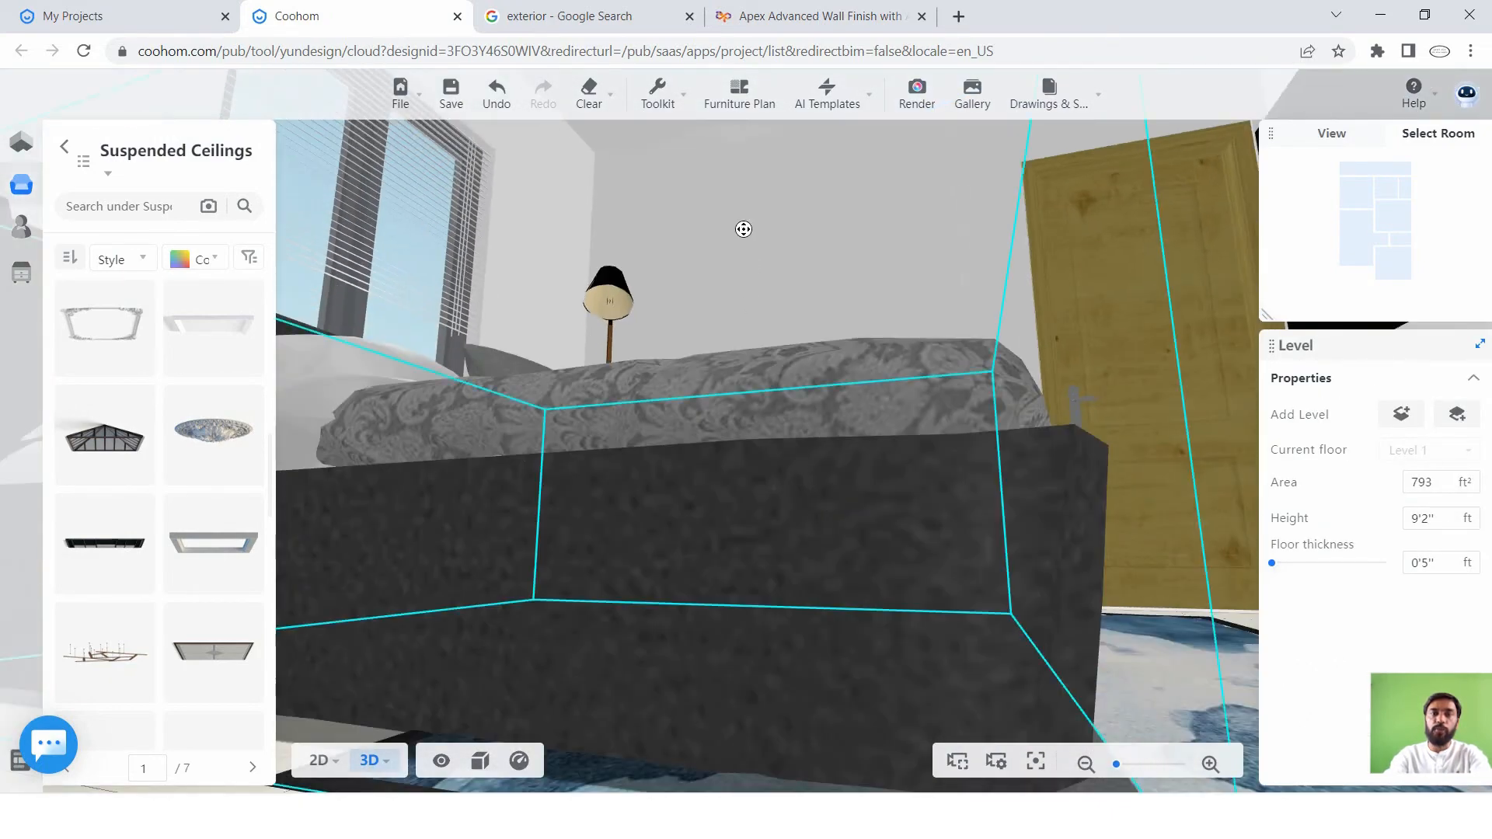
drag(744, 230, 804, 128)
click(592, 138)
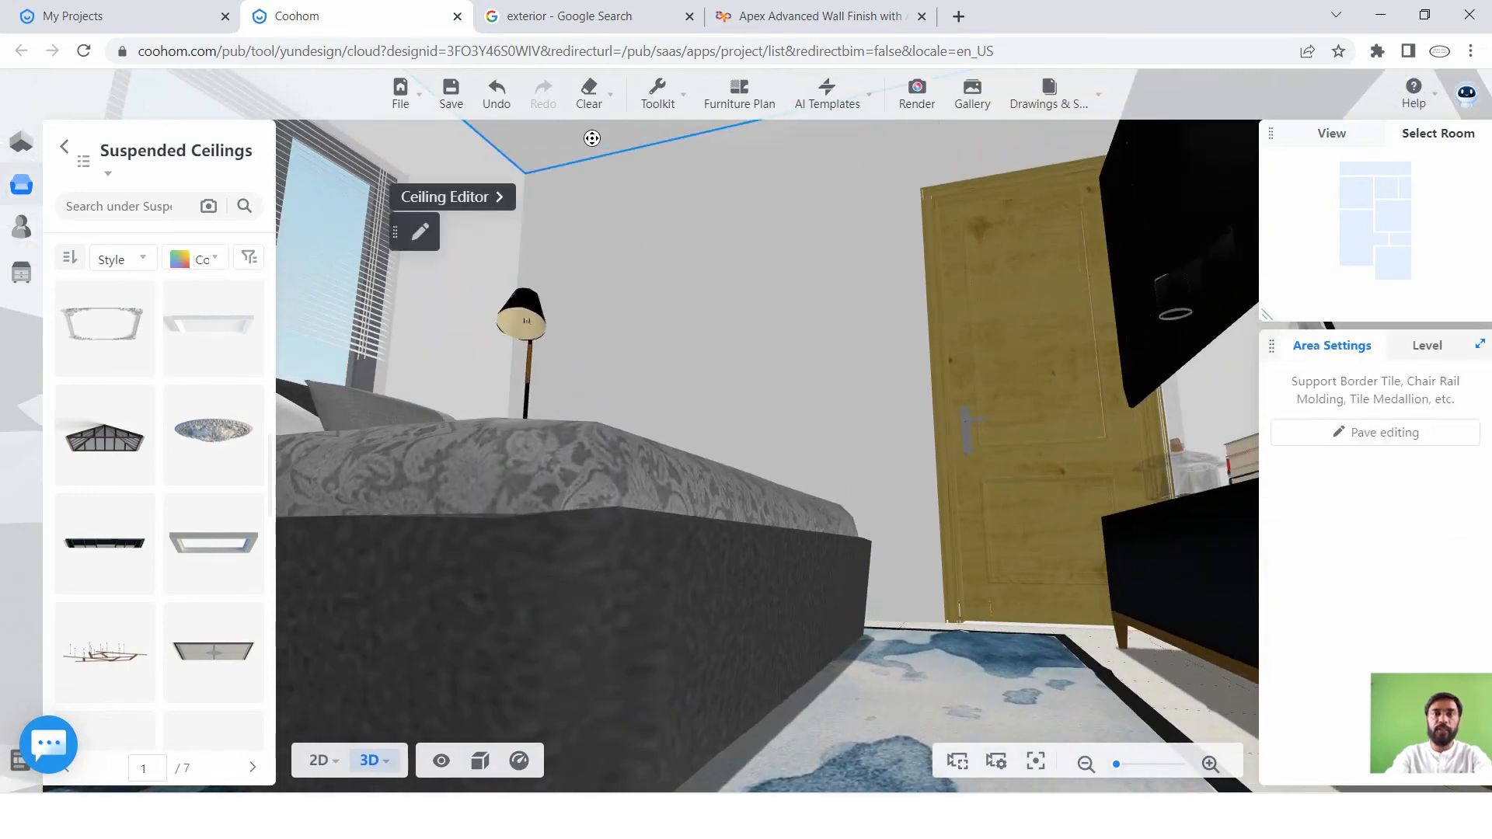
scroll(109, 464, down, 5)
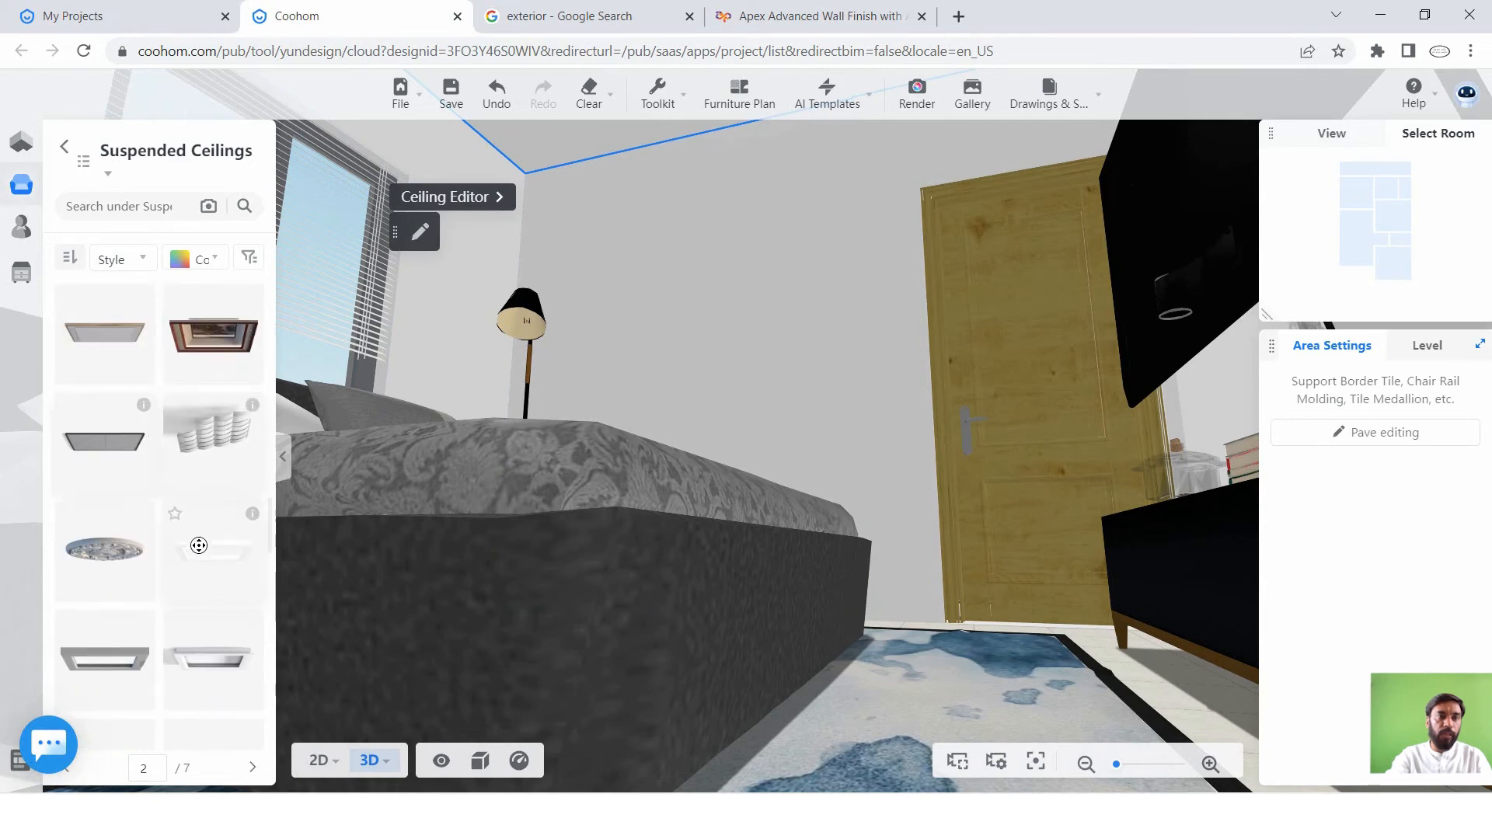
scroll(181, 498, down, 3)
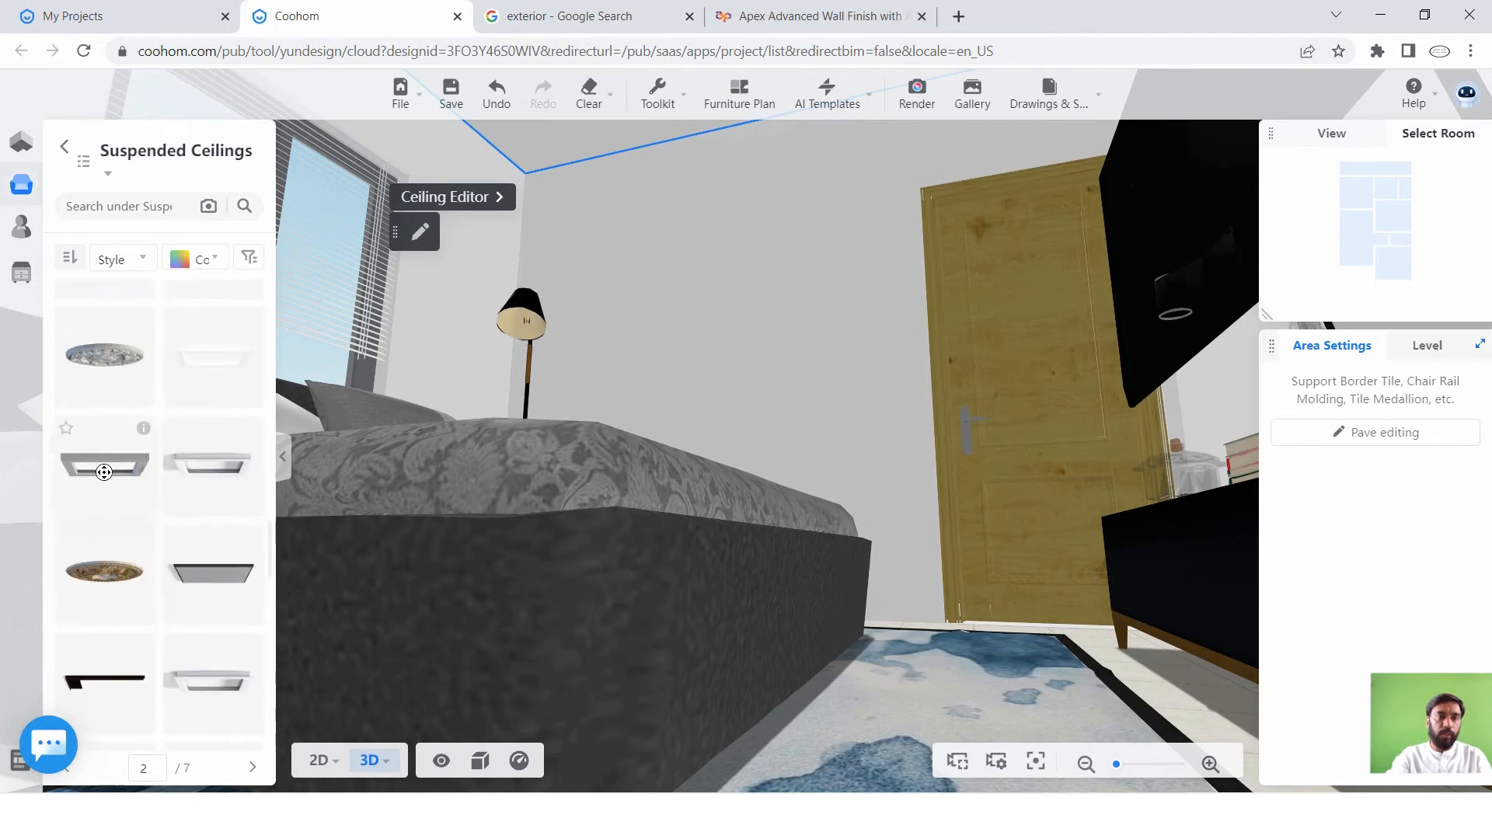
click(553, 154)
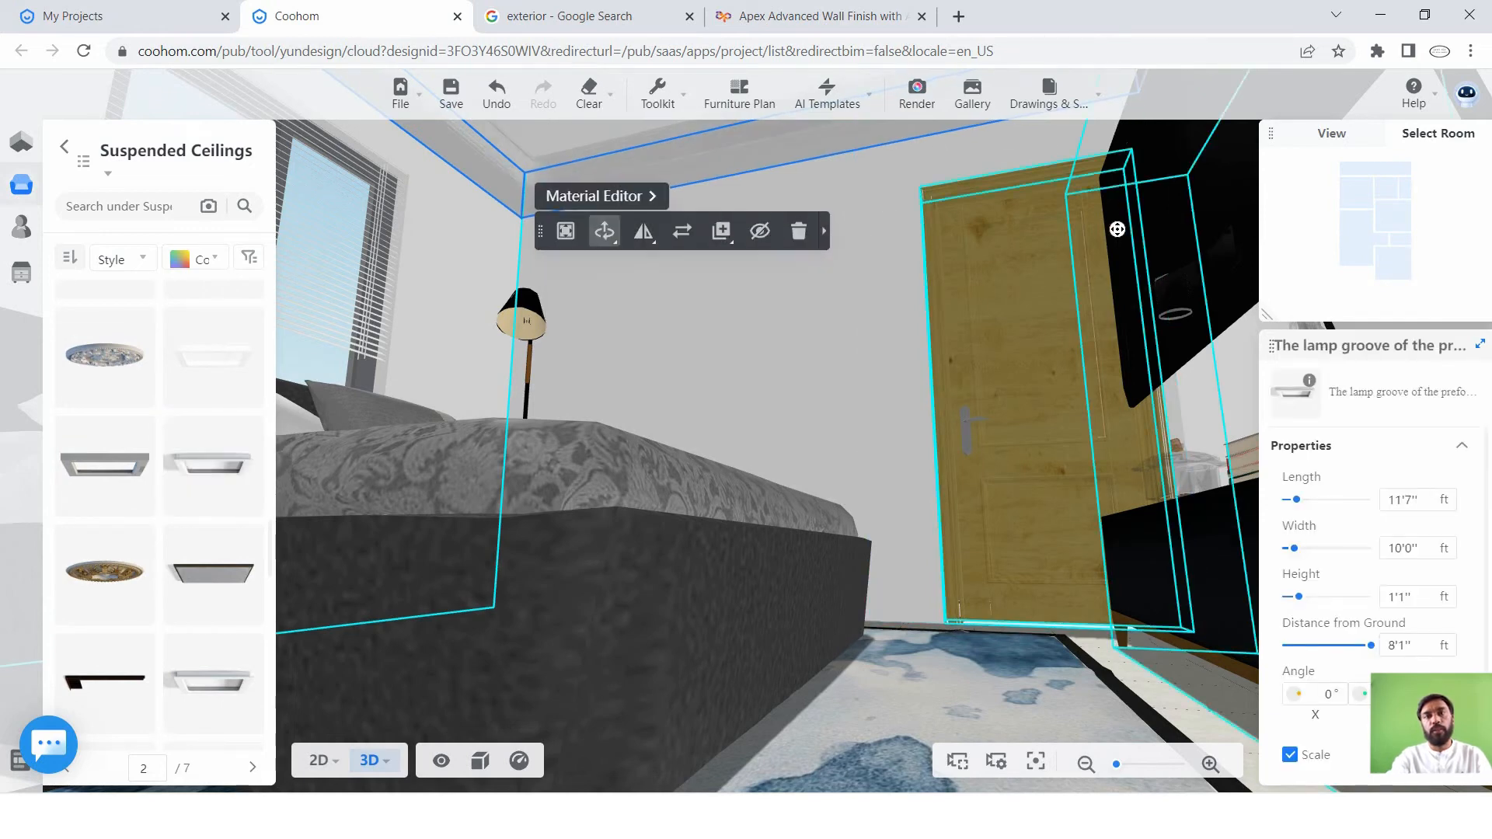
Examine the bedroom with its lamp-groove ceiling, and view the whole house from the outside in 3D.
click(786, 345)
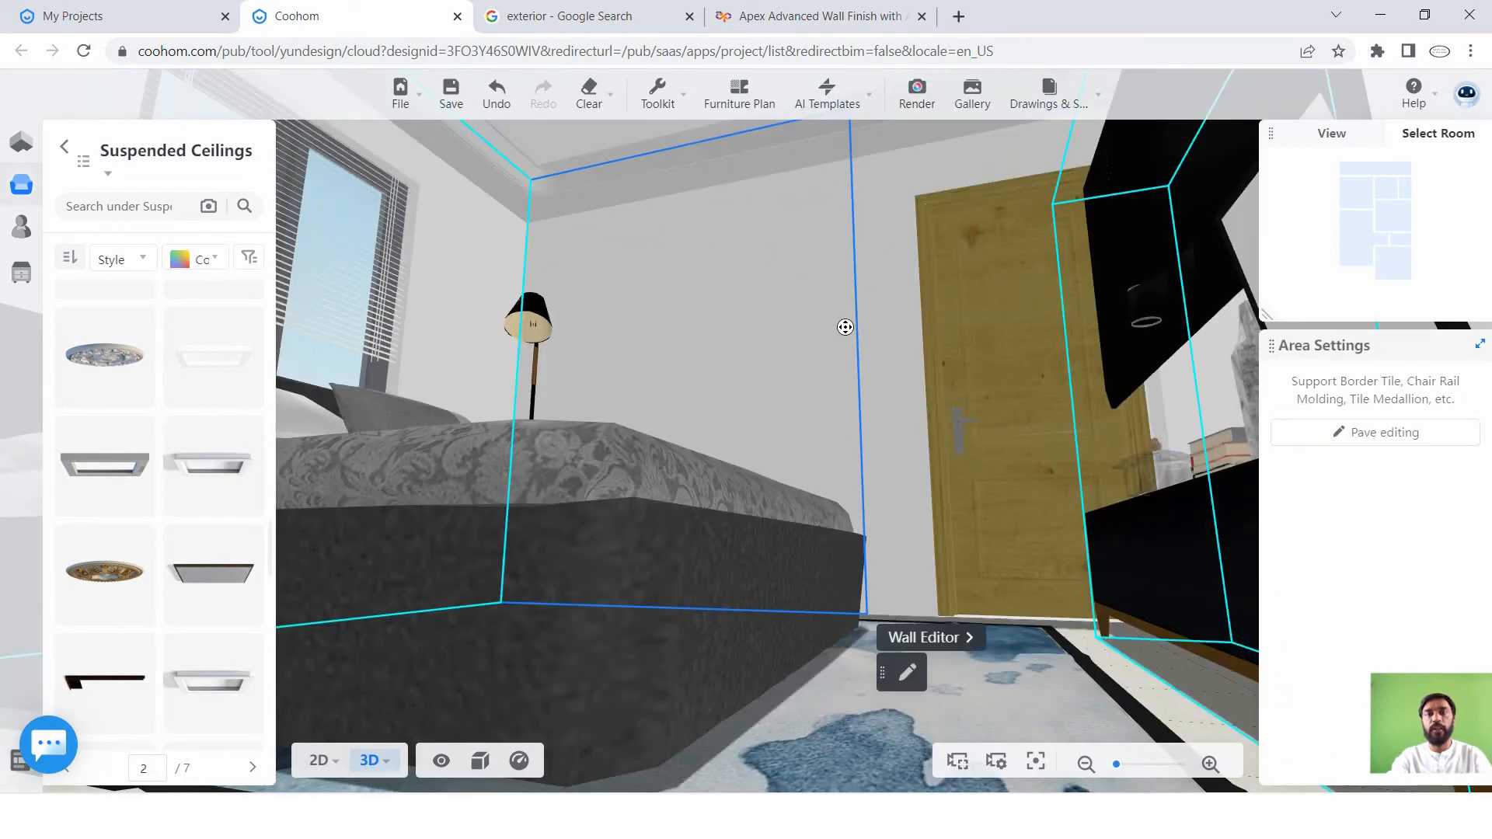
drag(843, 323, 877, 326)
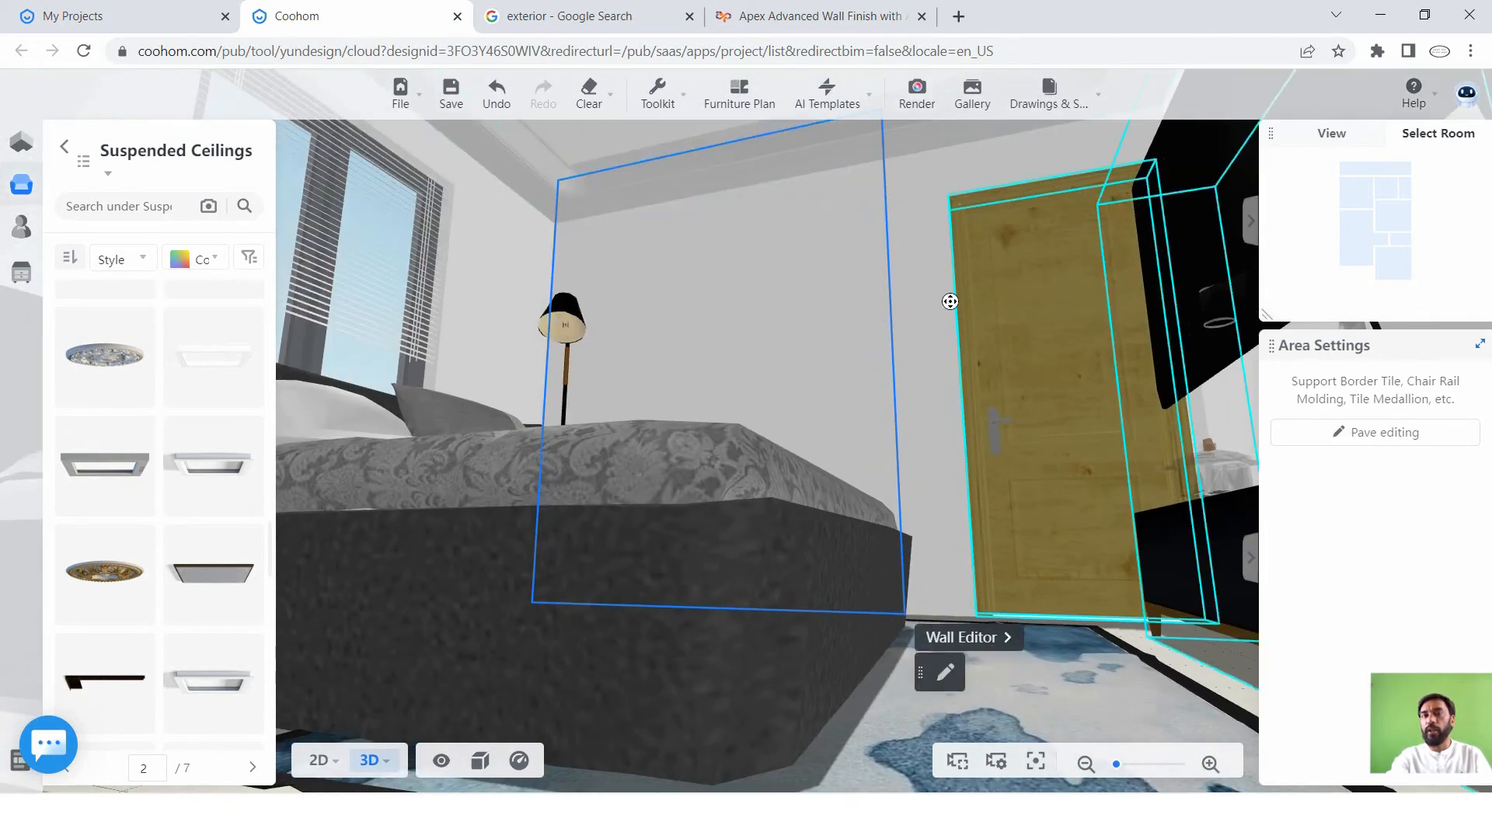
scroll(801, 304, down, 5)
drag(723, 322, 674, 458)
scroll(746, 404, down, 5)
scroll(622, 596, up, 2)
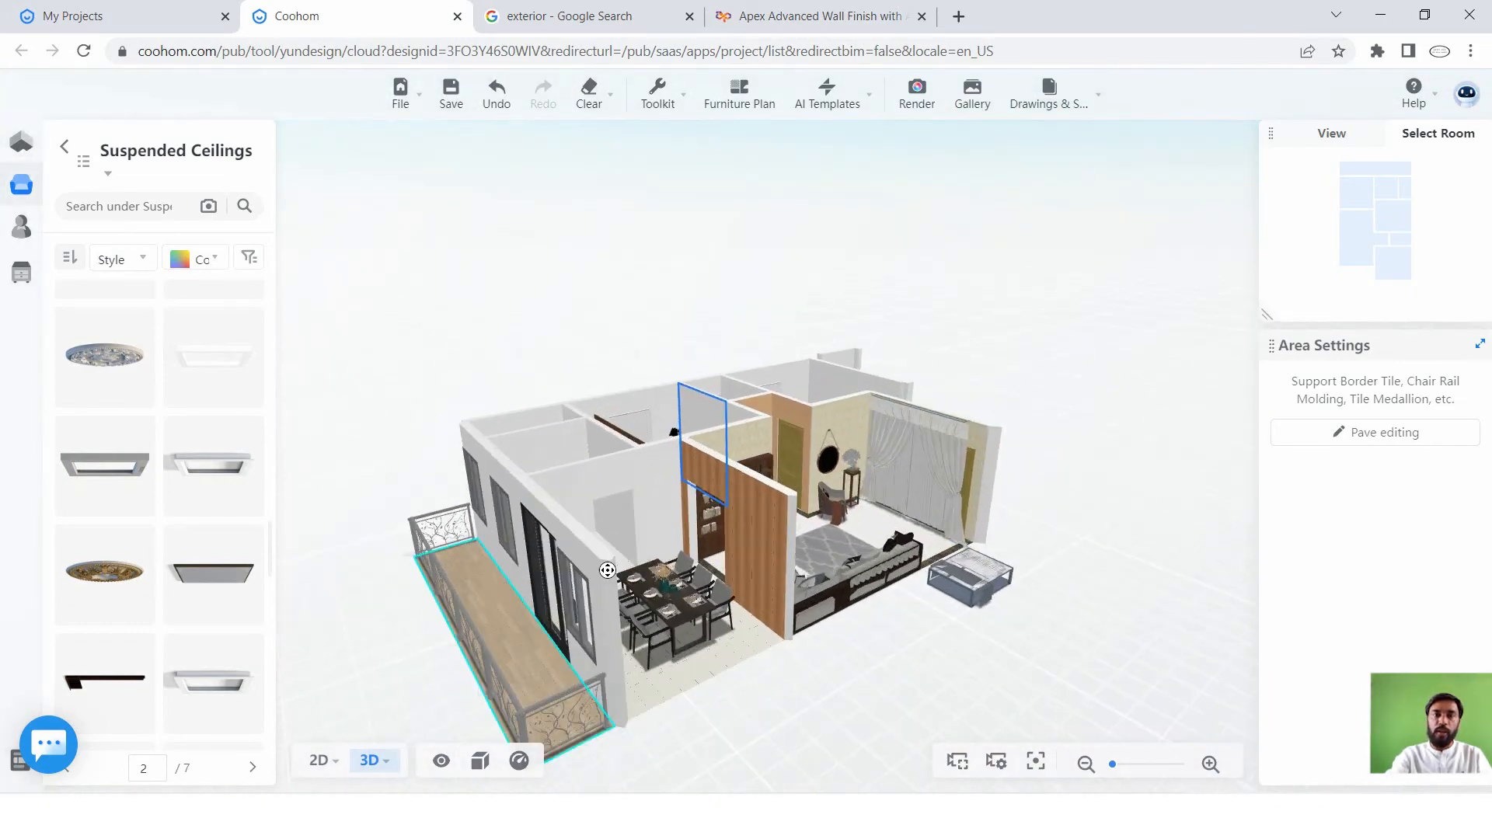
drag(622, 596, 436, 614)
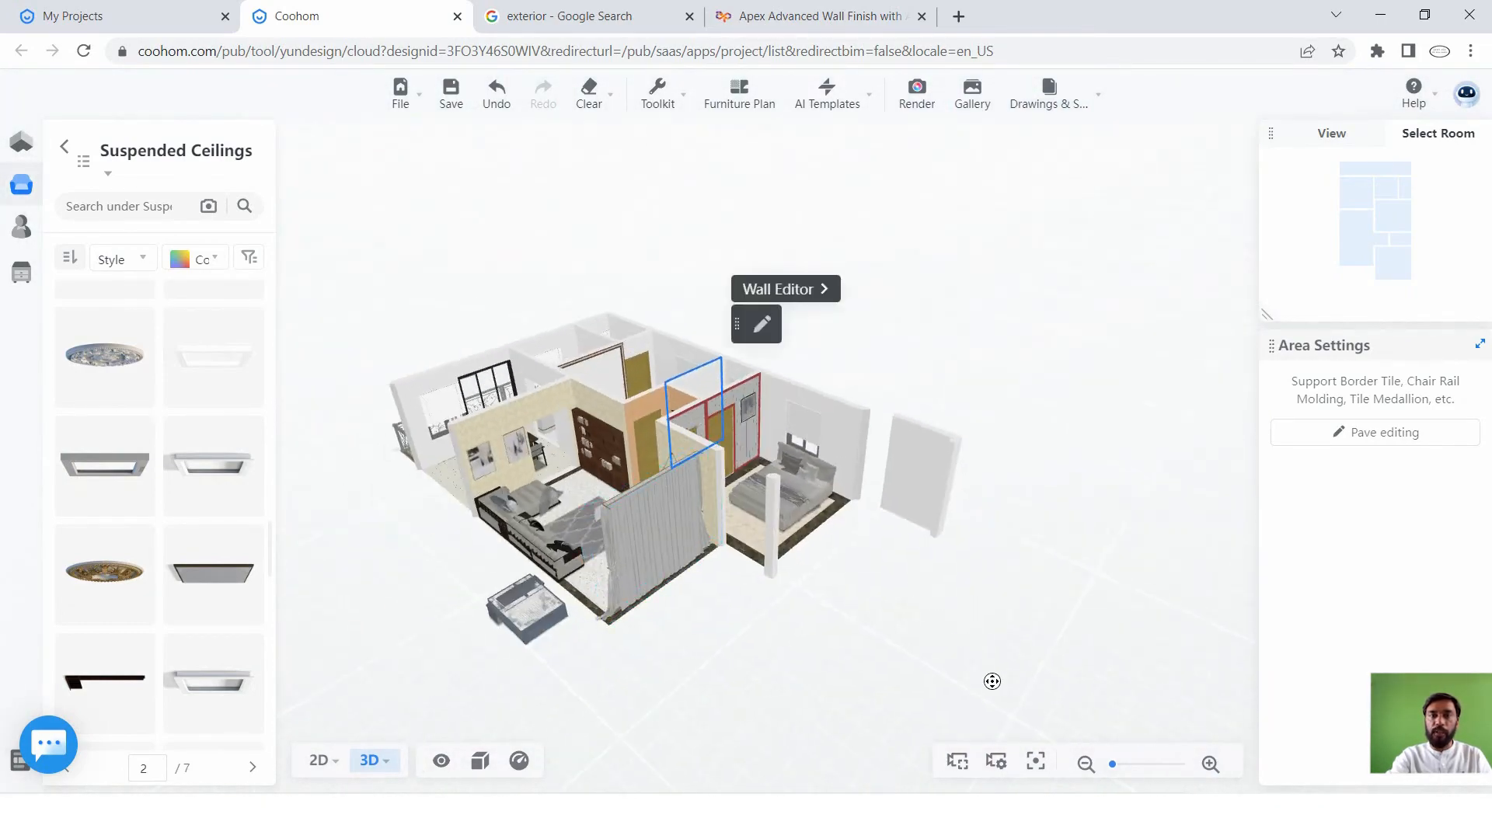
click(867, 552)
scroll(837, 501, down, 2)
drag(631, 625, 777, 609)
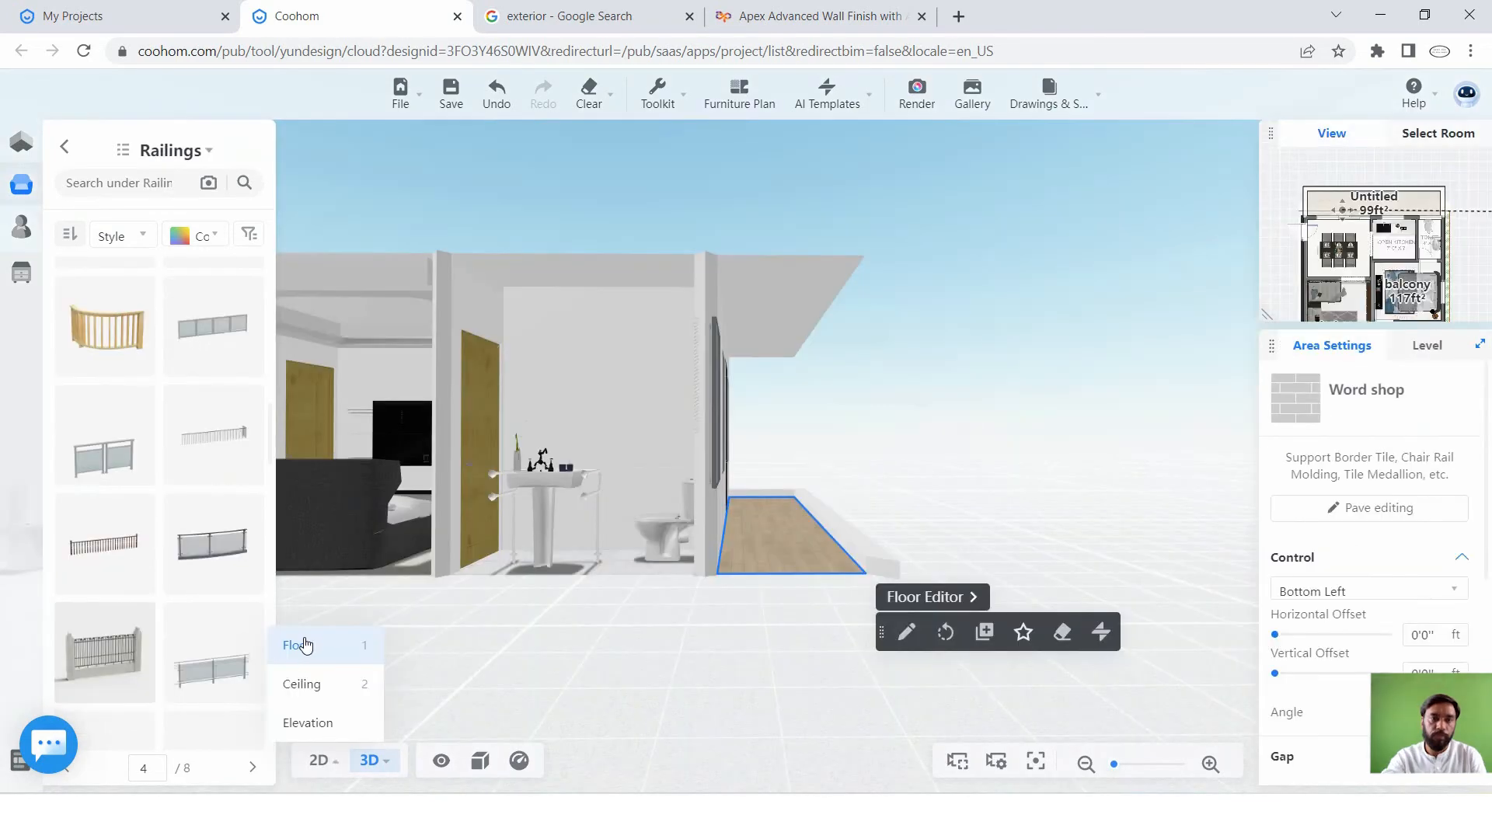
Switch to the 2D floor plan and bring the dining room, kitchen and toilet into view.
click(307, 645)
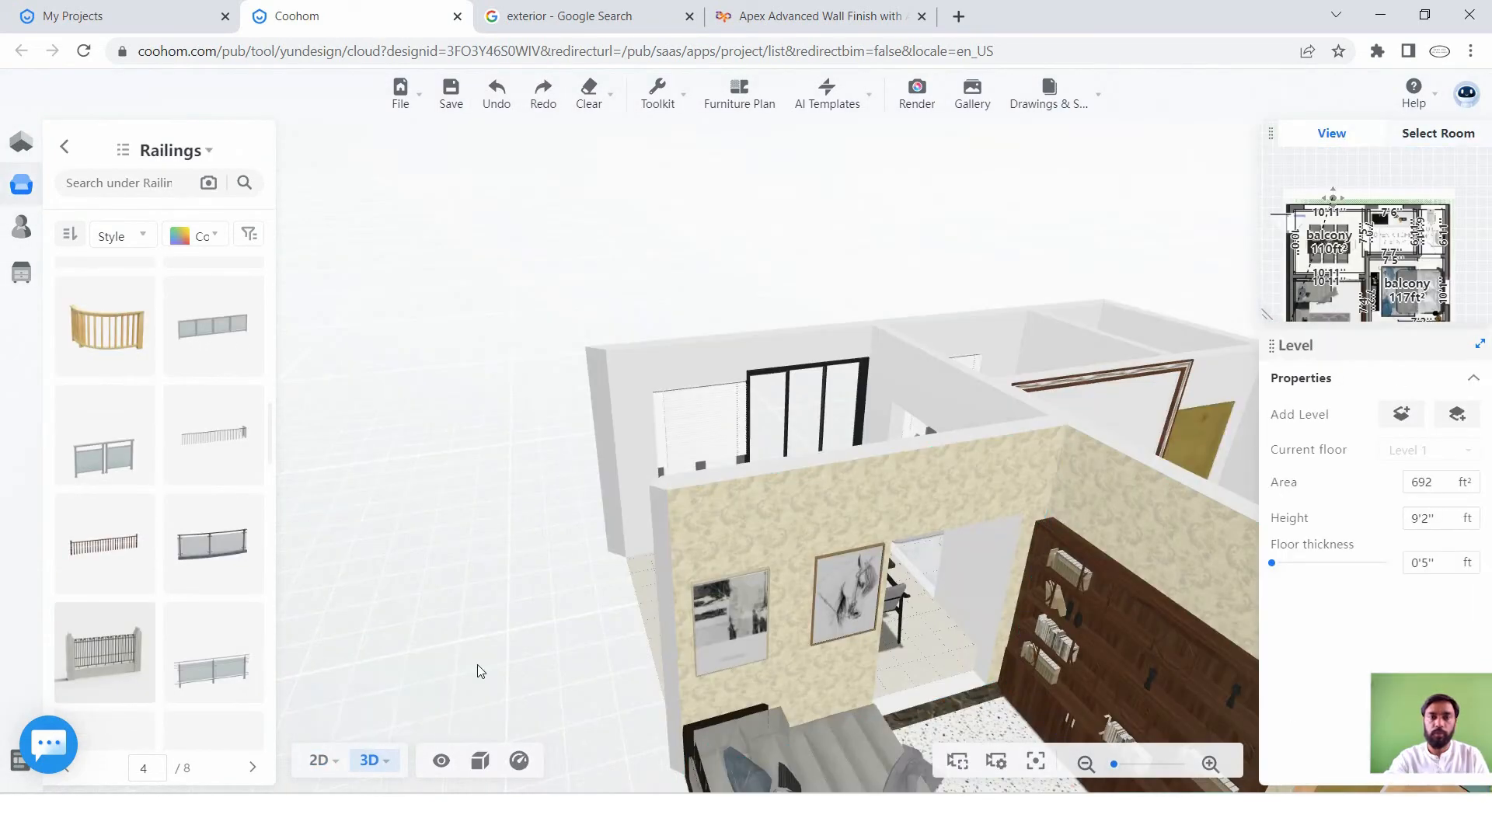
mouse_move(323, 760)
click(307, 648)
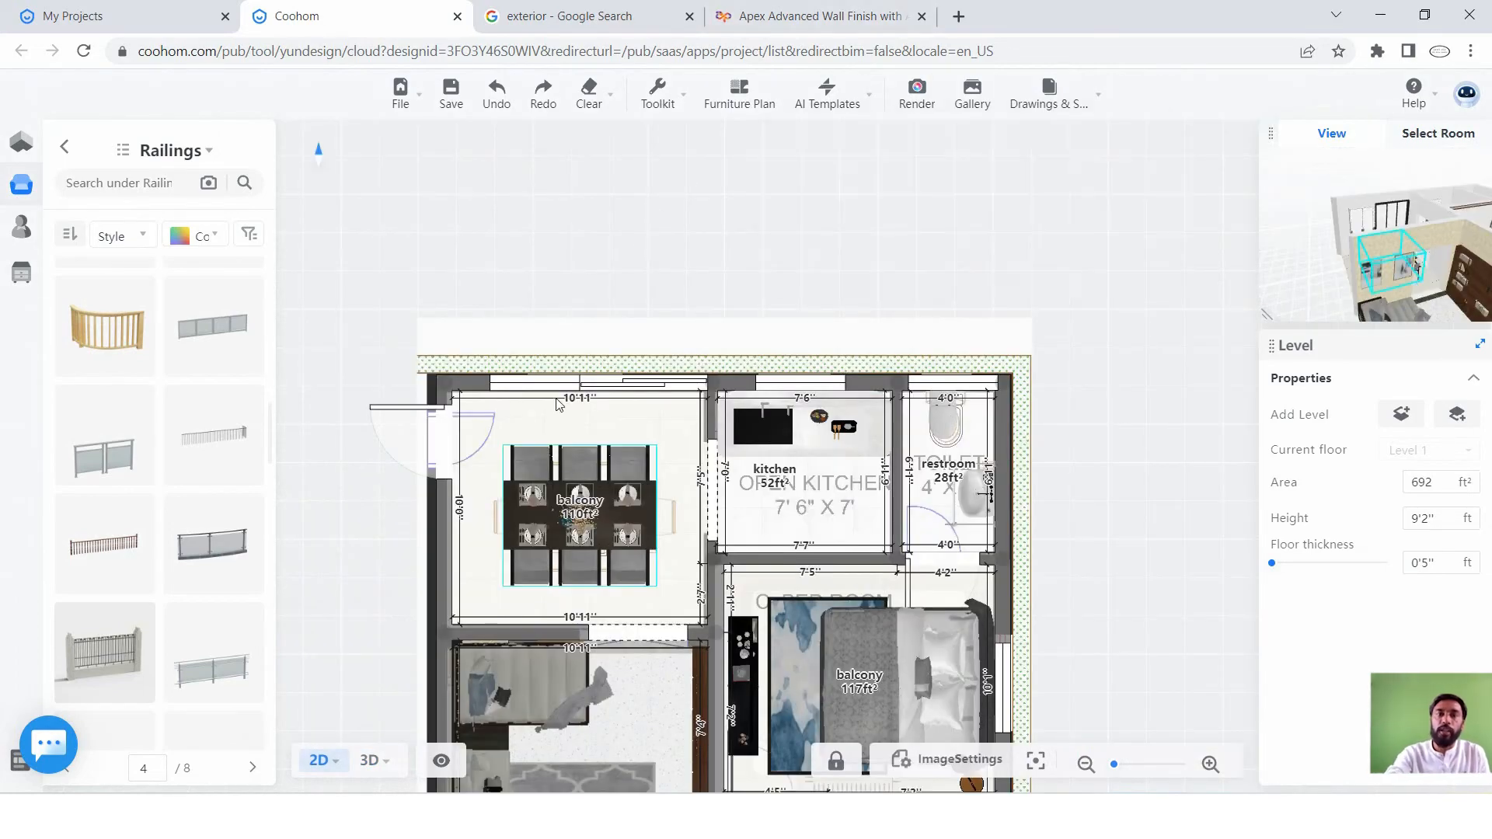
scroll(487, 347, up, 1)
scroll(1012, 387, down, 1)
drag(807, 373, 697, 361)
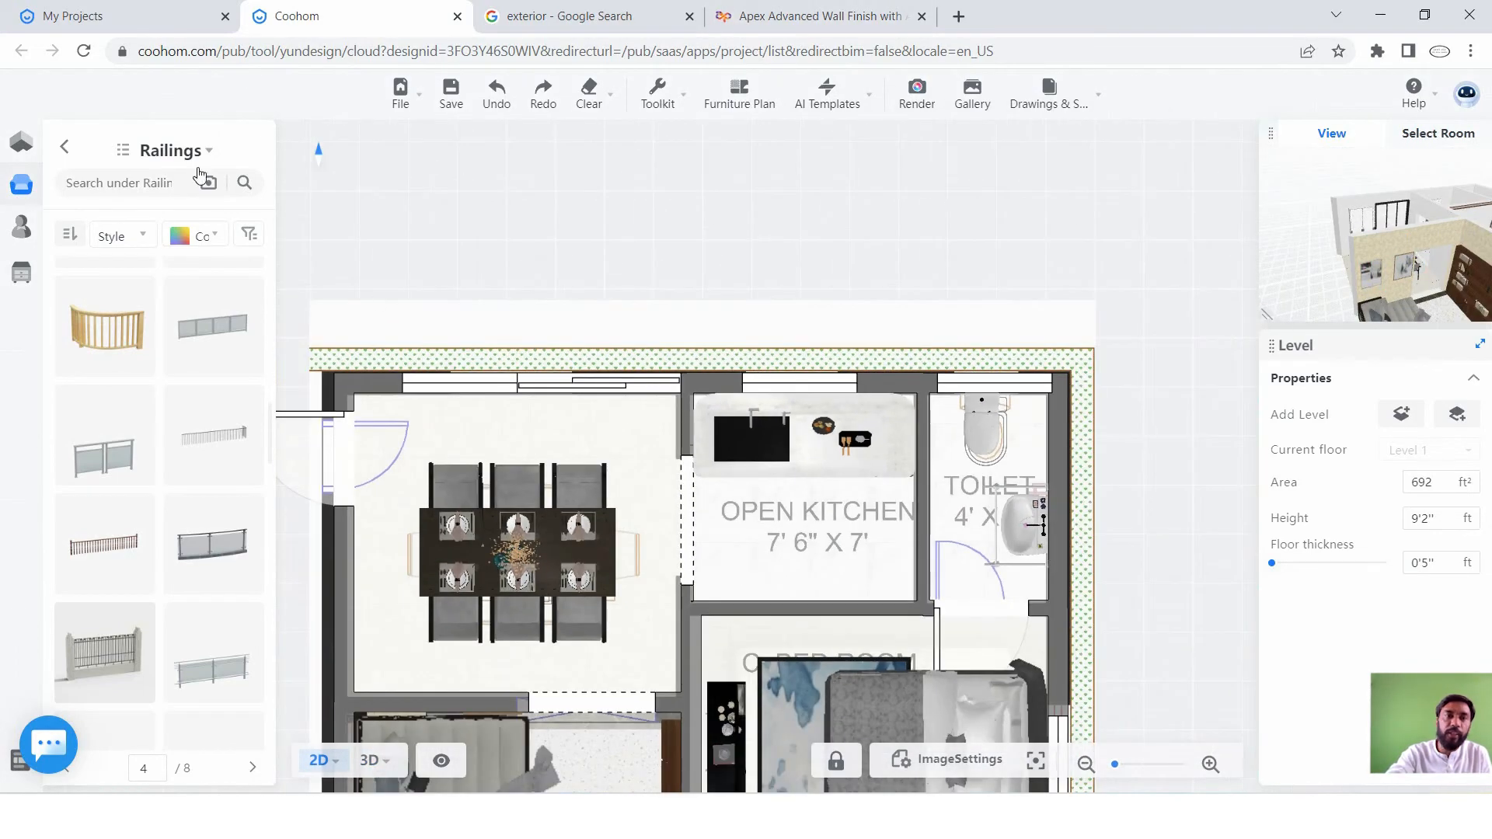
Draw three 0'9" thick walls enclosing an area about 23'11" by 5'7" outside the dining room, kitchen and restroom.
mouse_move(21, 152)
click(66, 148)
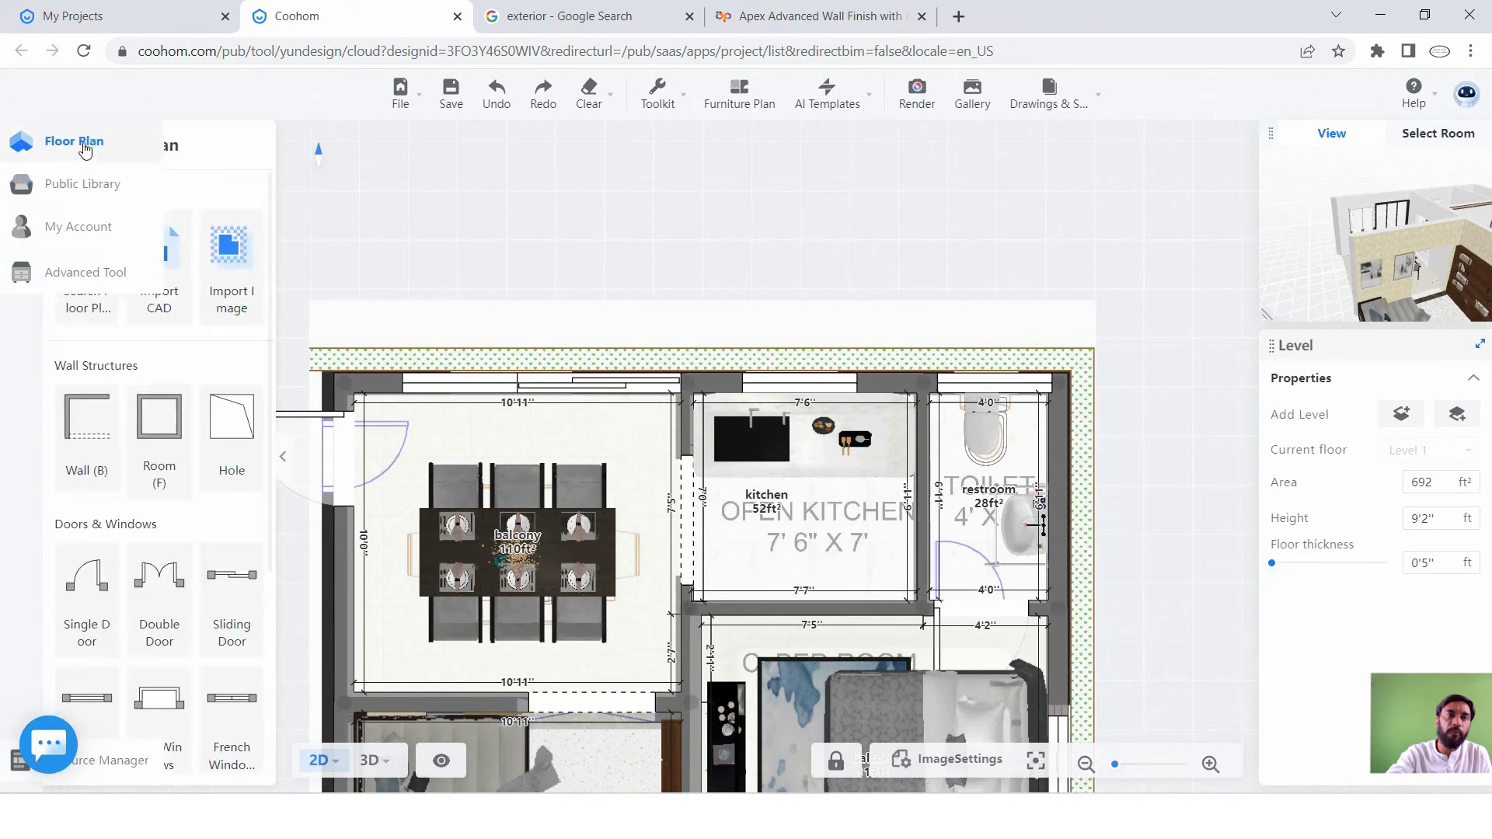
click(72, 406)
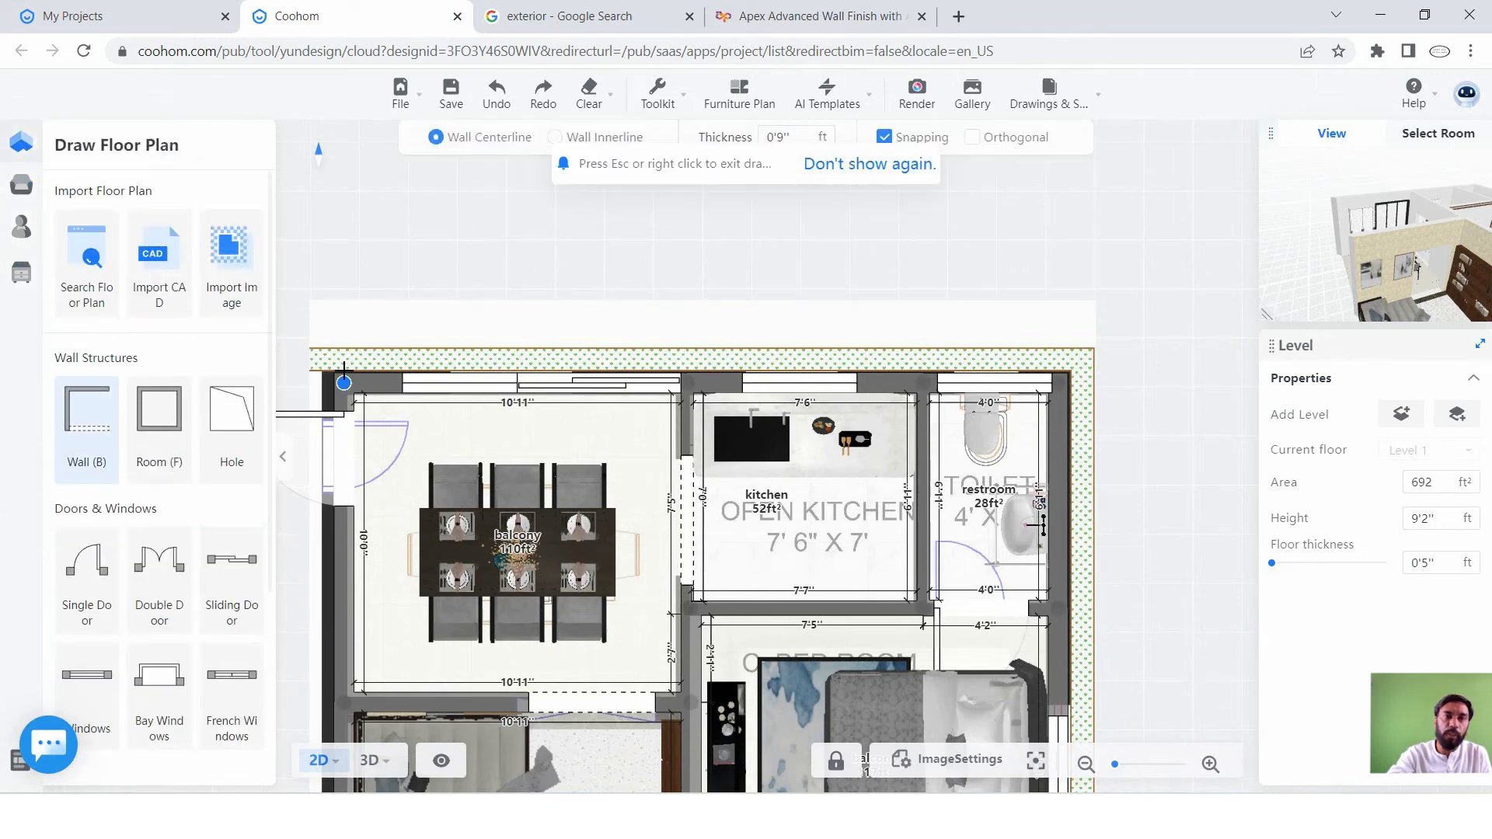
click(344, 216)
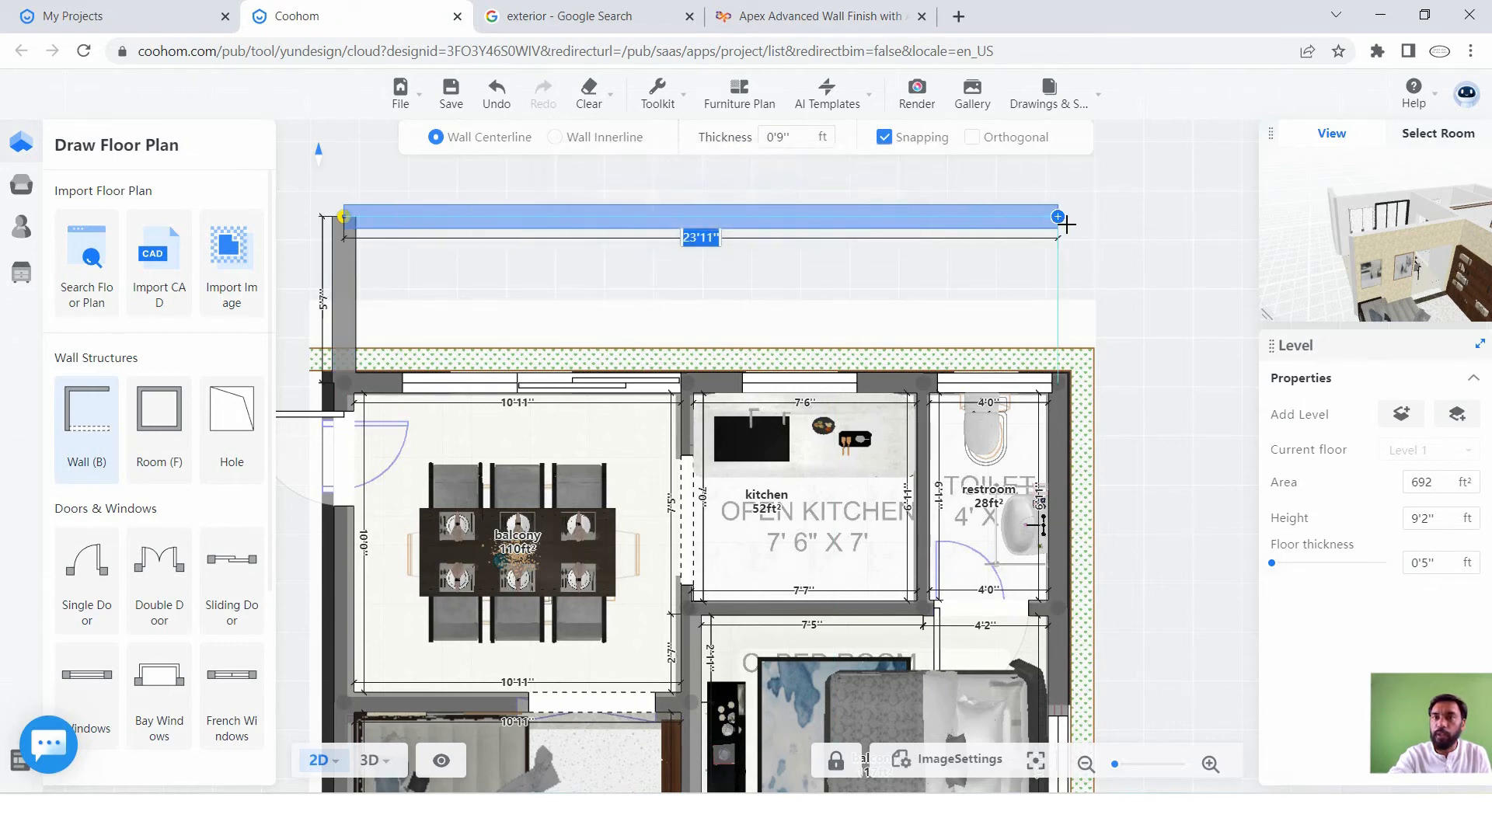
click(1063, 222)
click(1058, 379)
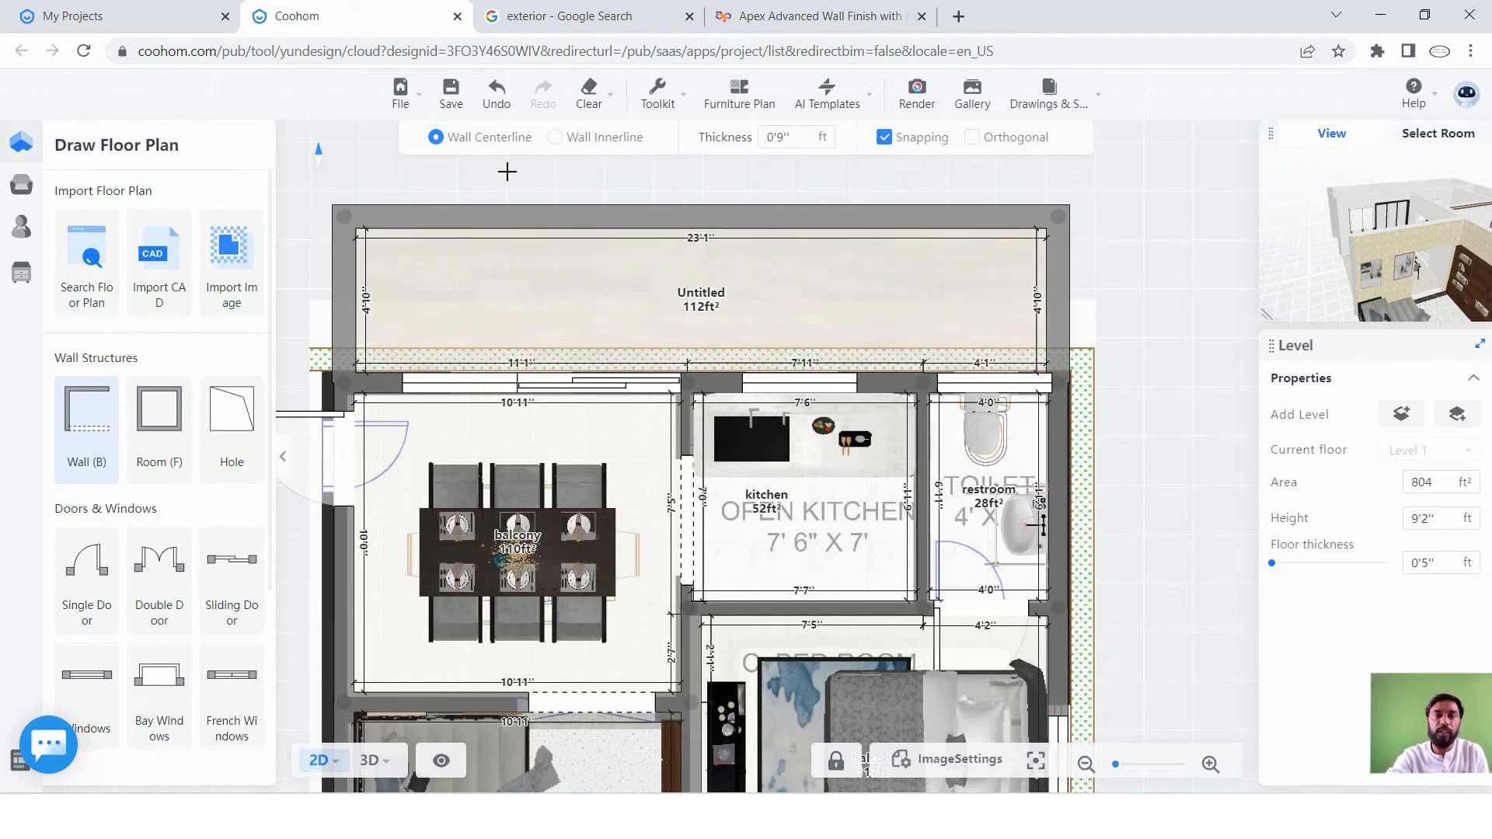
key(Escape)
Set the height of the balcony's long outer wall to 0'6" and check it in 3D.
click(509, 226)
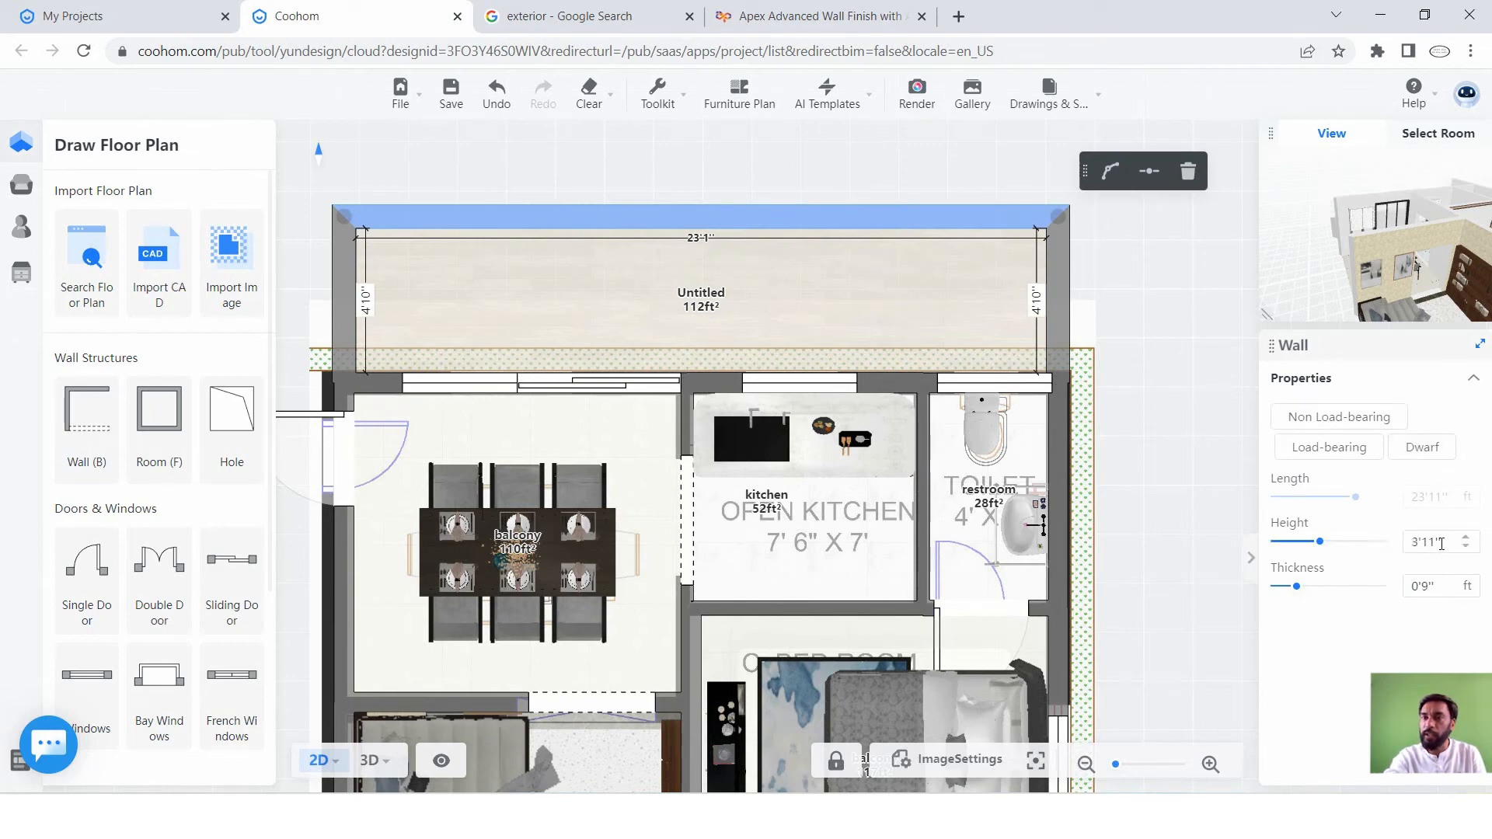
double_click(1410, 540)
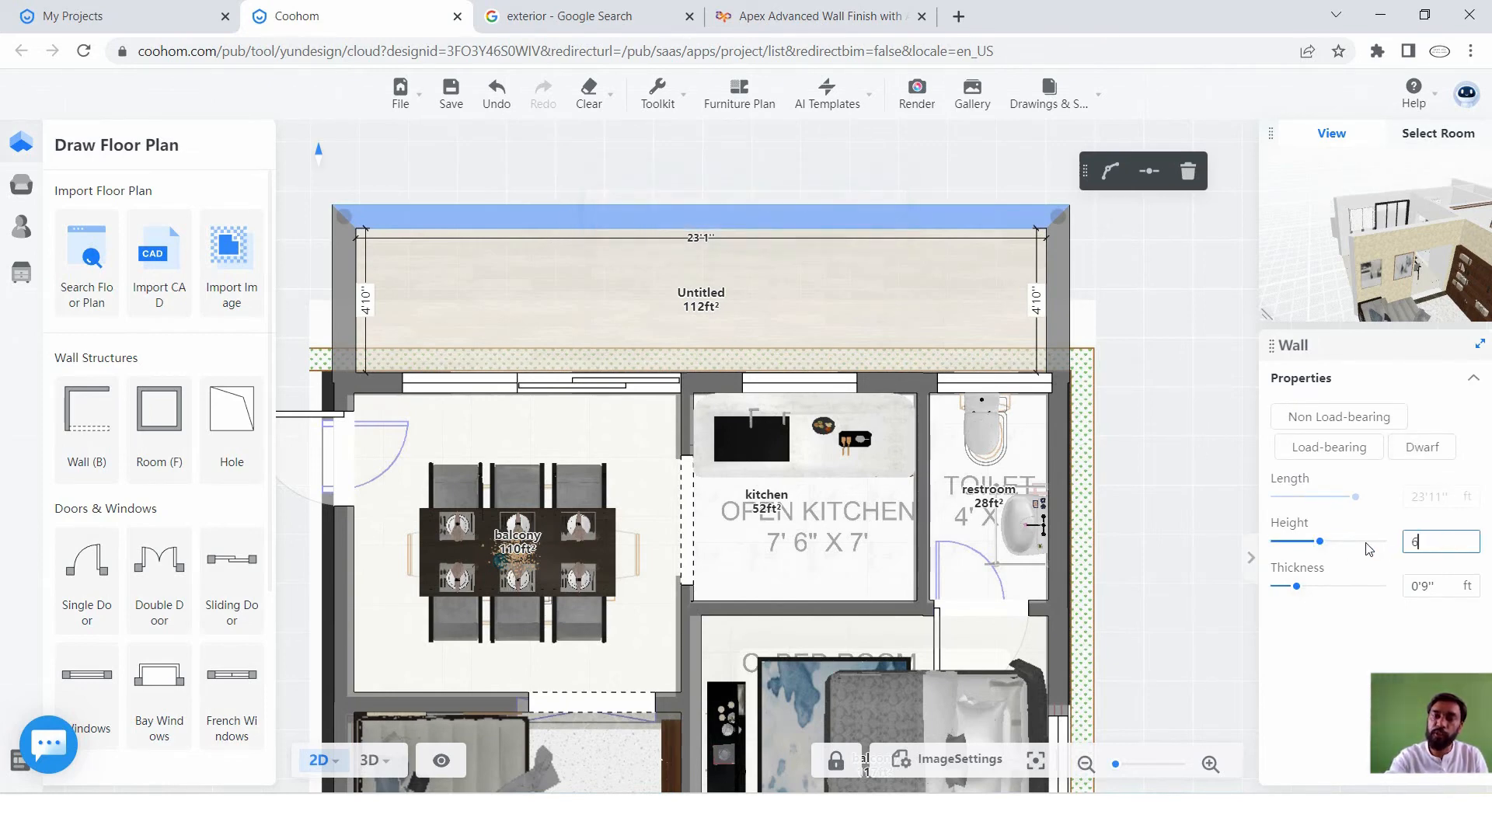
text(6')
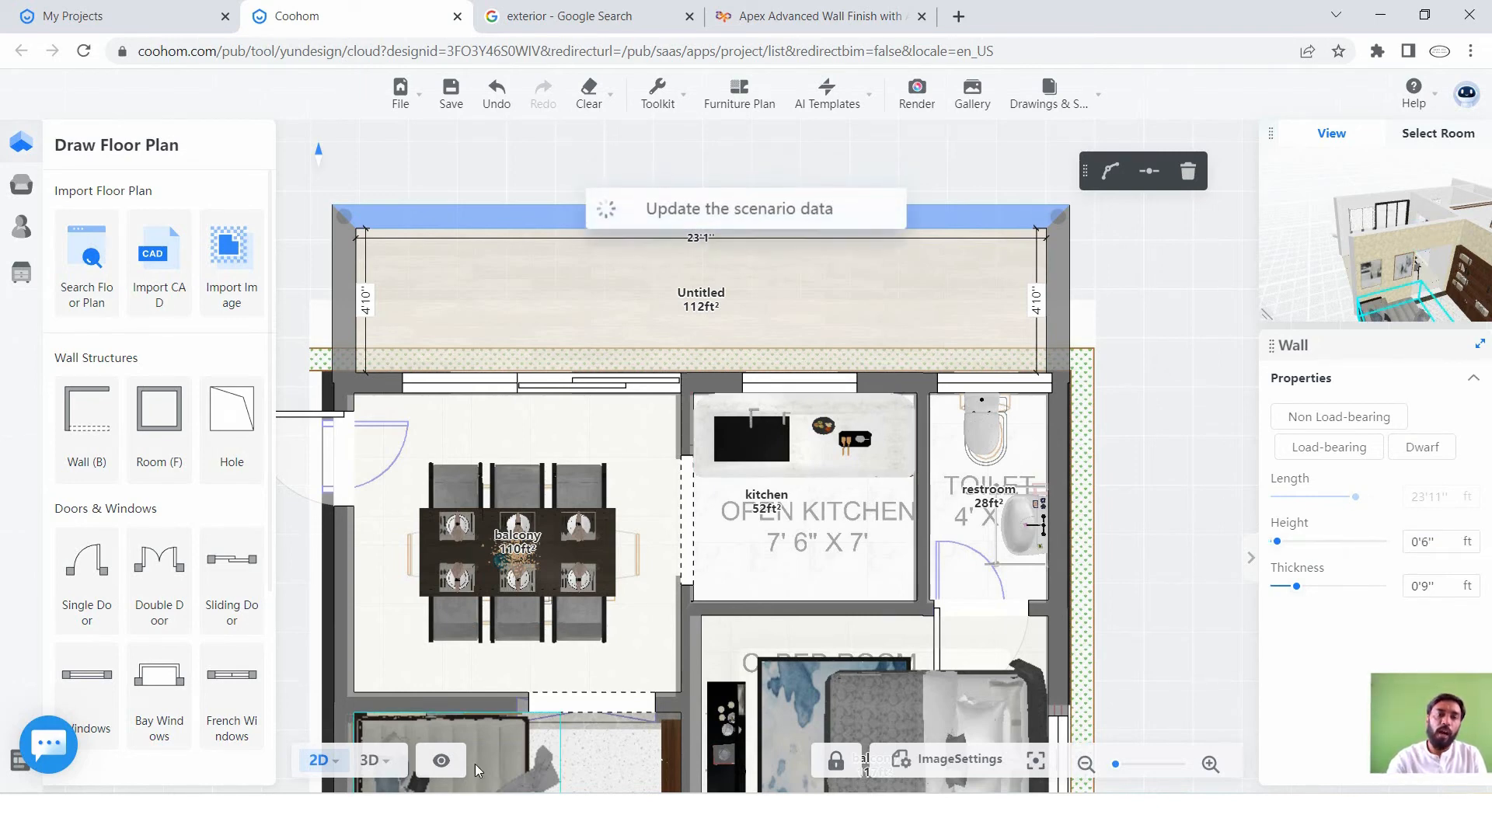
click(370, 760)
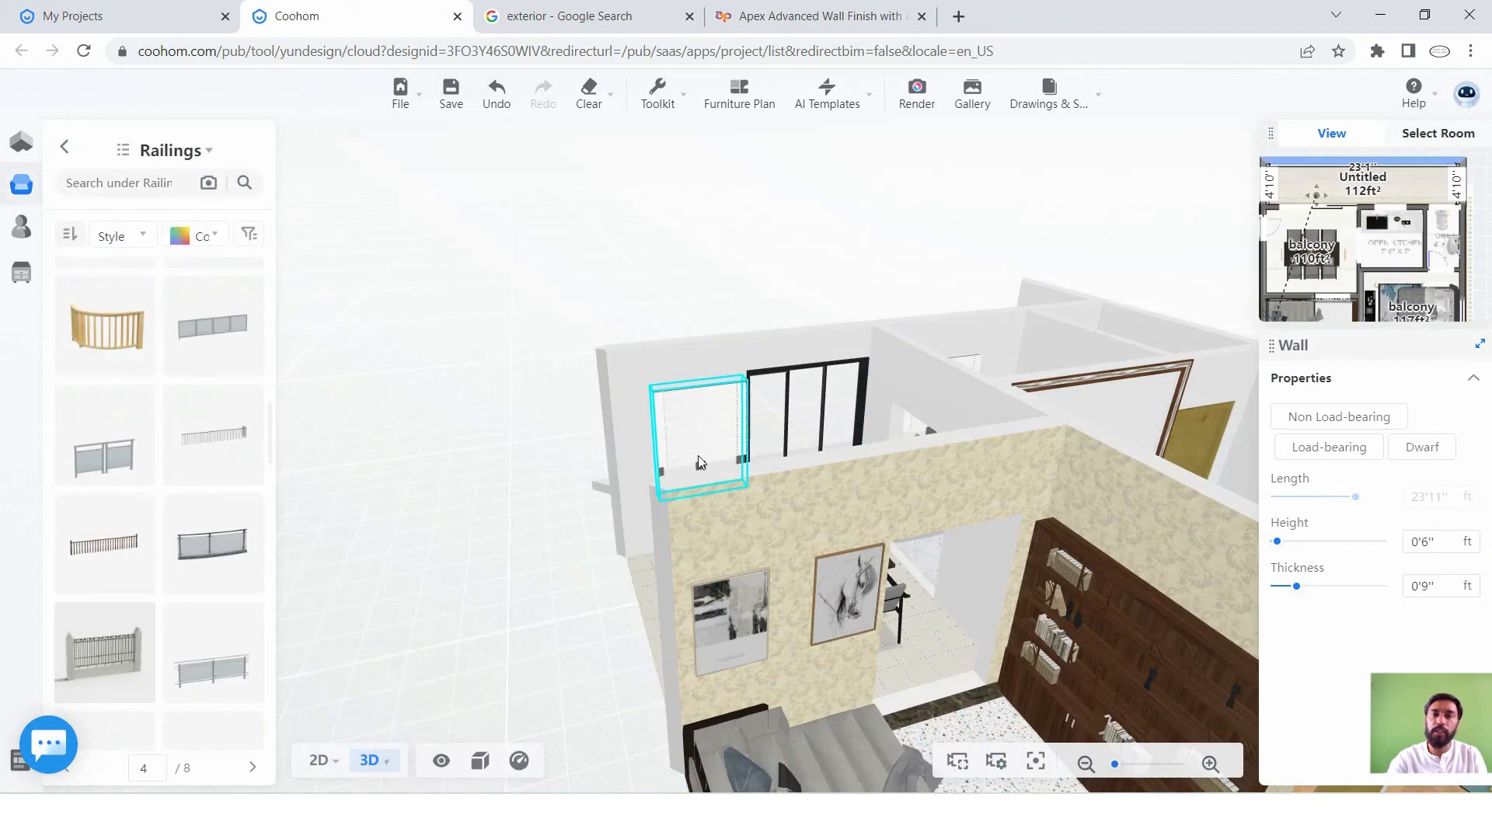
drag(665, 582, 1089, 560)
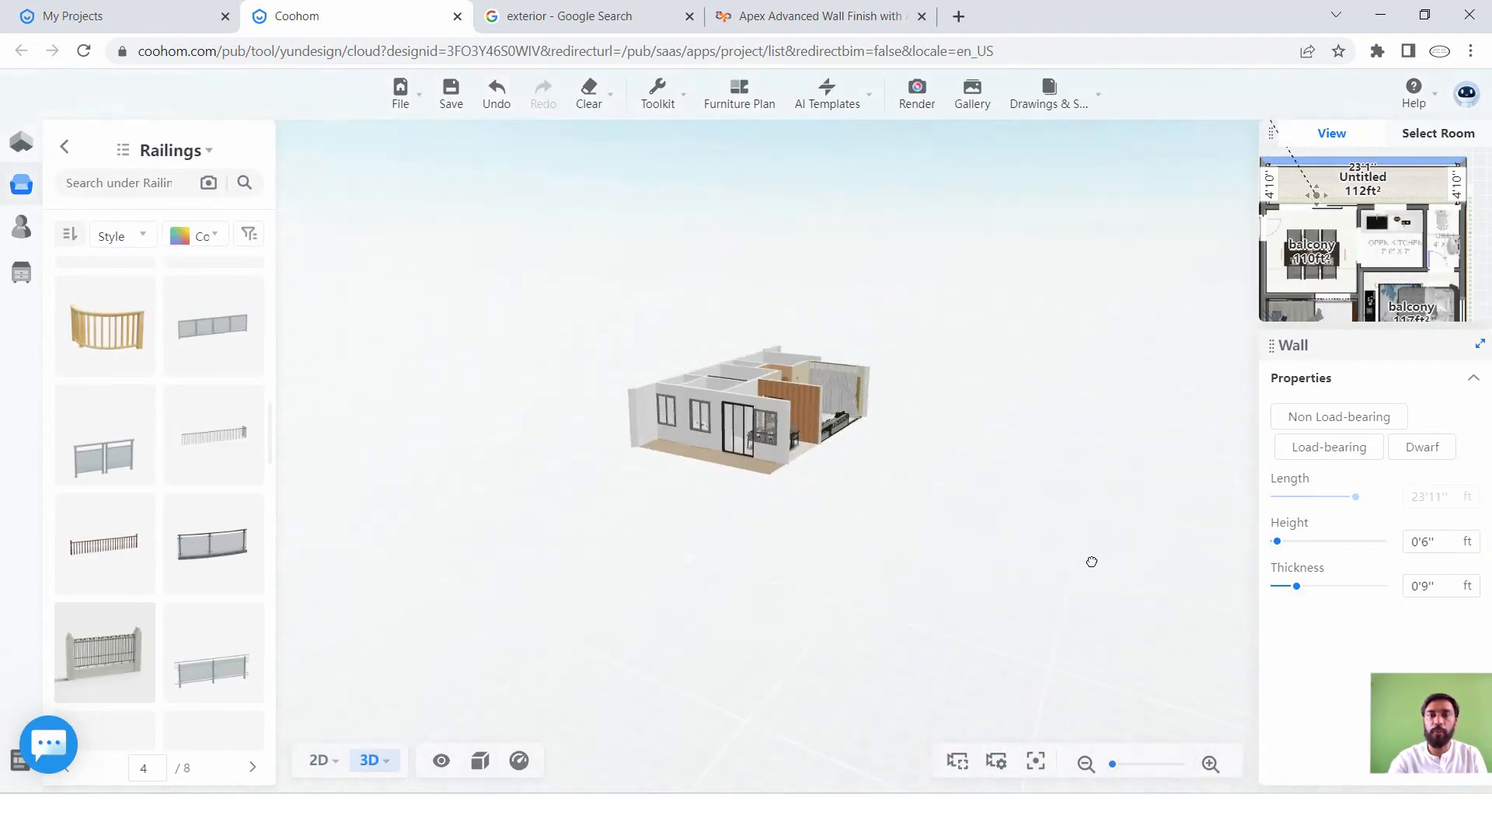
scroll(739, 441, up, 5)
drag(764, 511, 557, 527)
scroll(646, 473, up, 8)
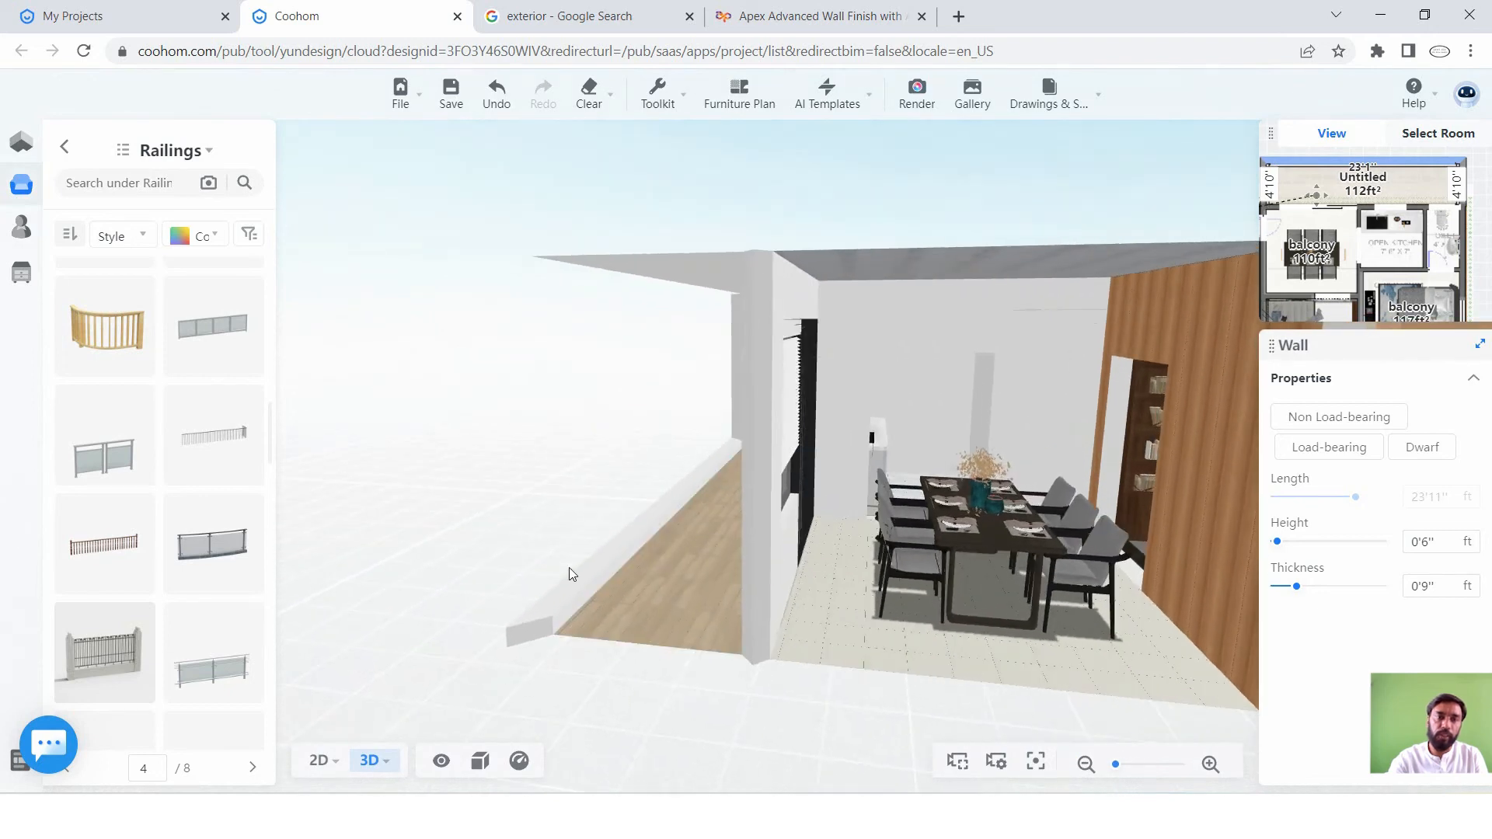
In the 2D floor plan, set the height of both short balcony side walls to 0'6", and view the balcony in 3D.
mouse_move(315, 757)
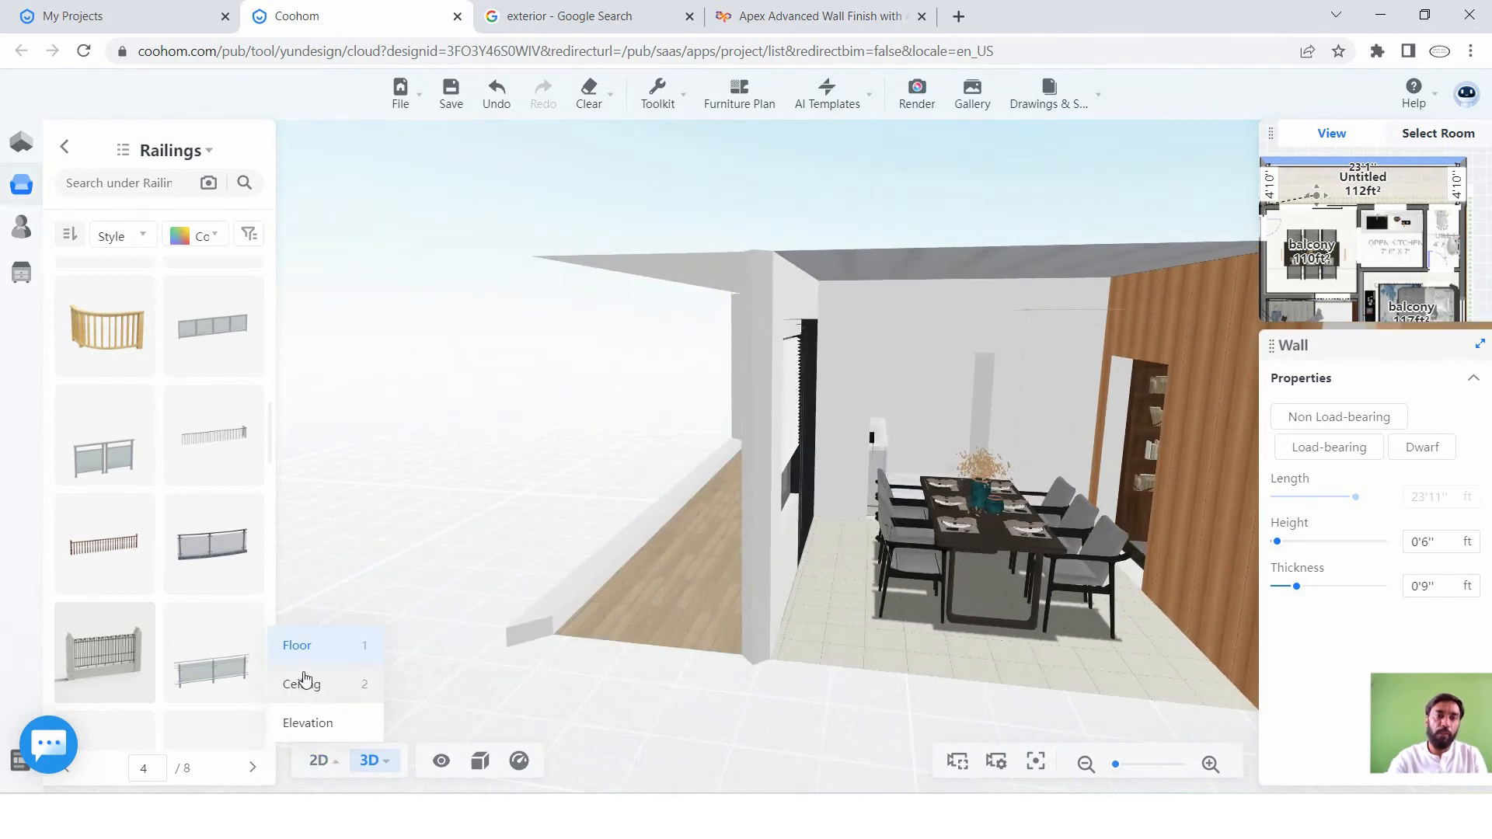
click(325, 649)
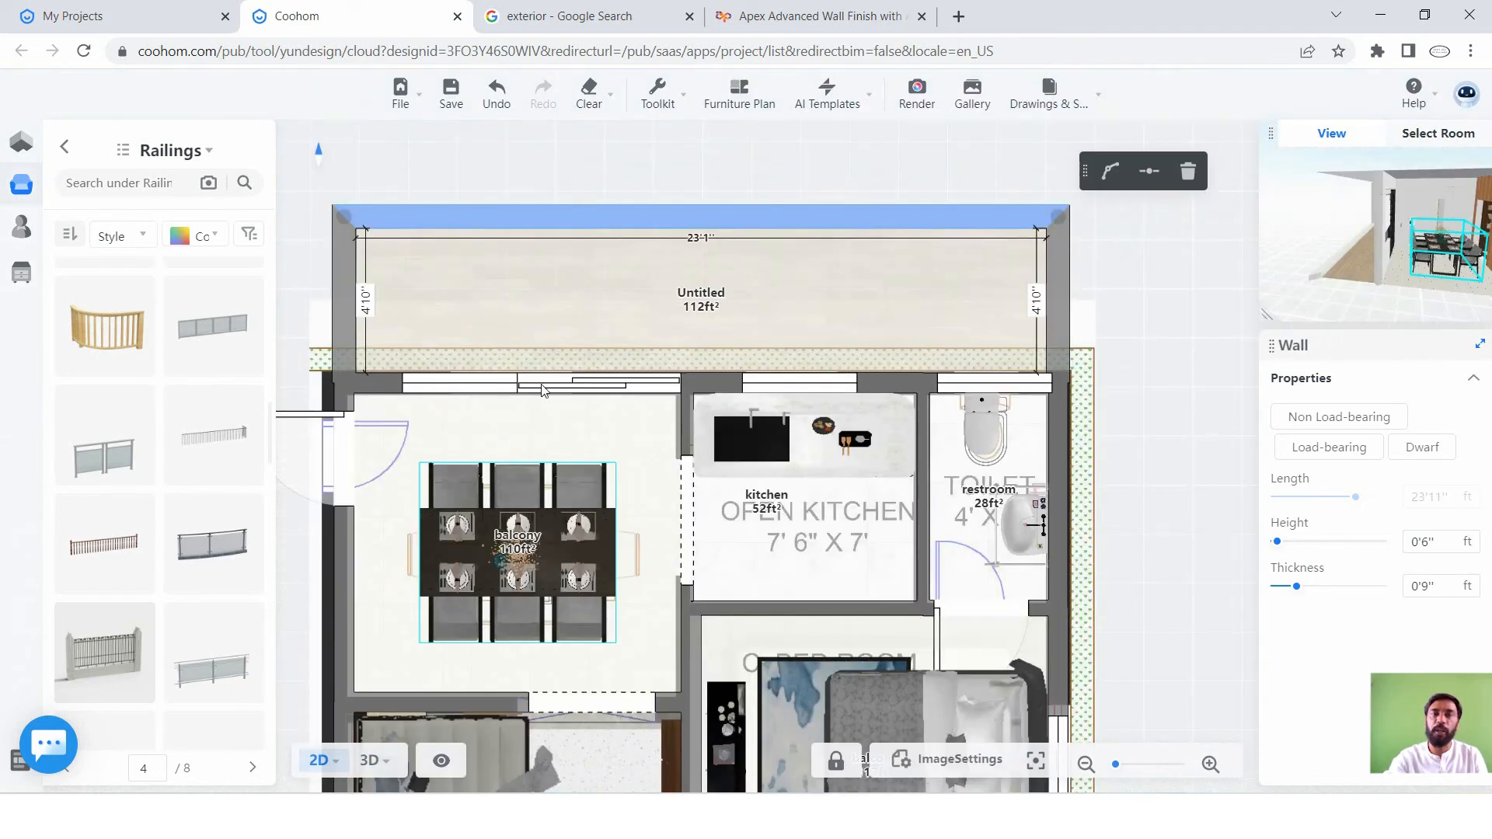
click(1045, 289)
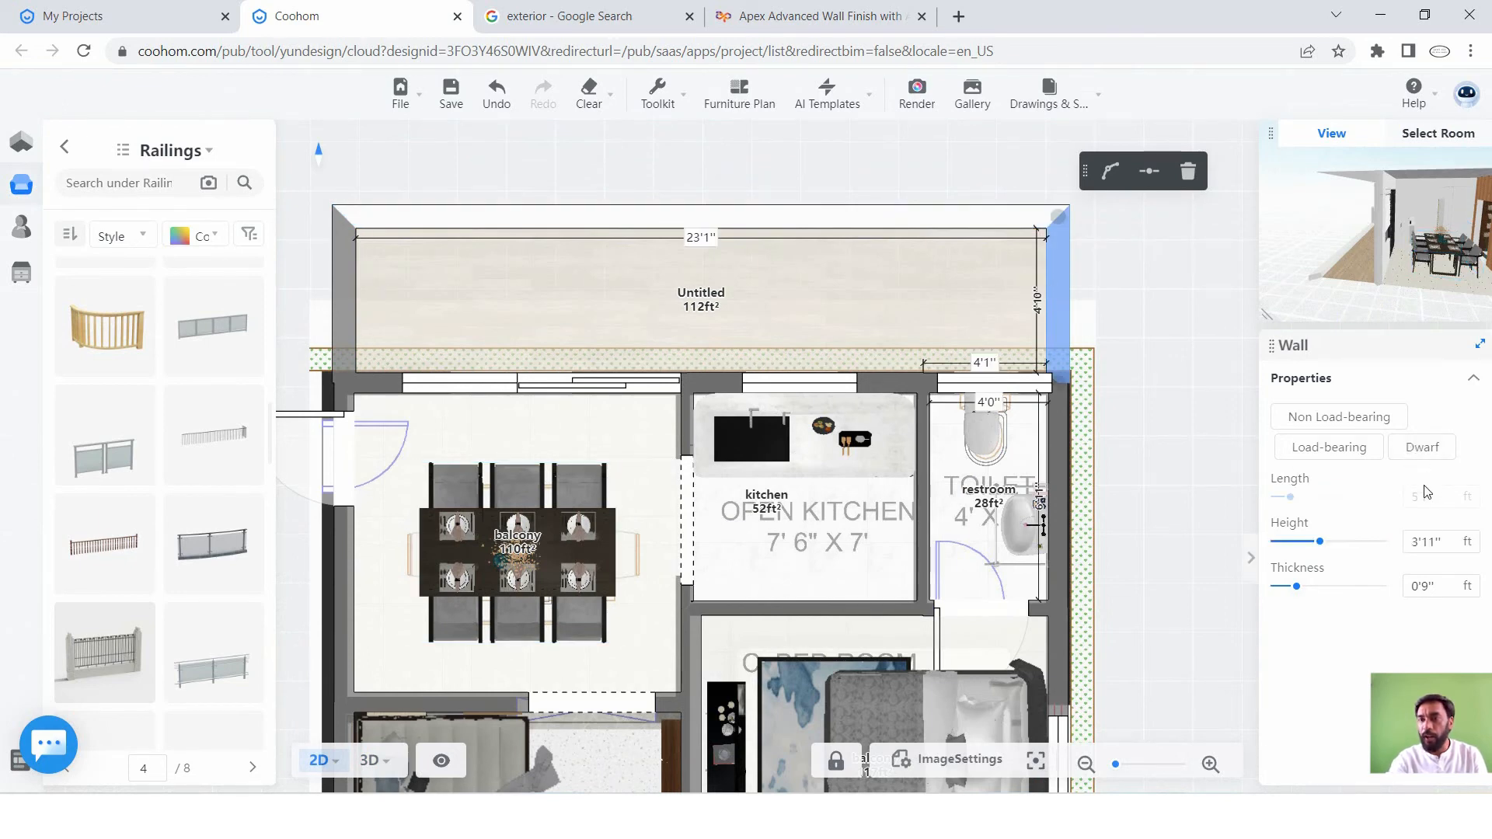
click(1450, 539)
text(6)
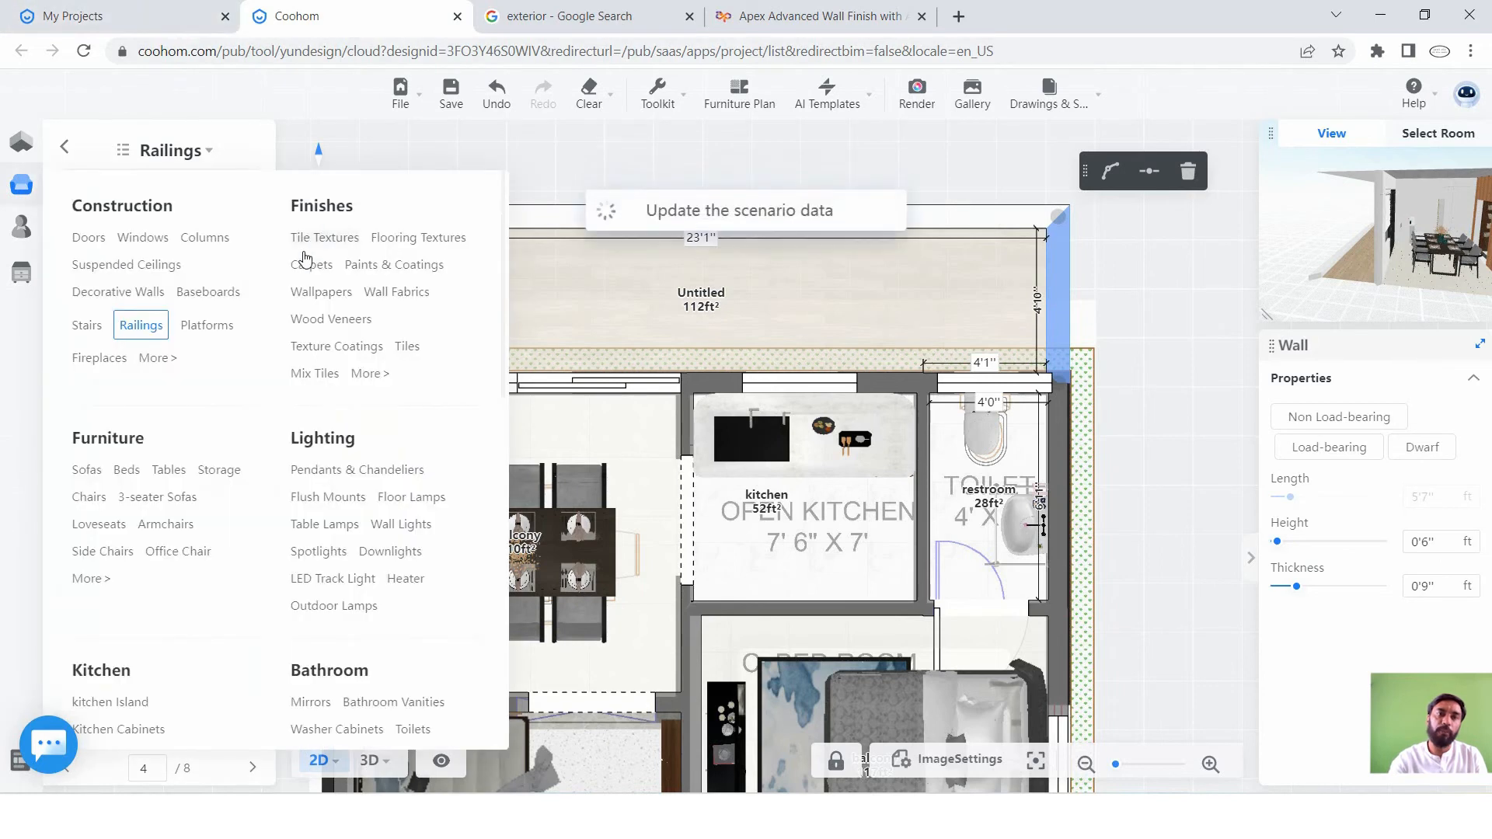
click(346, 294)
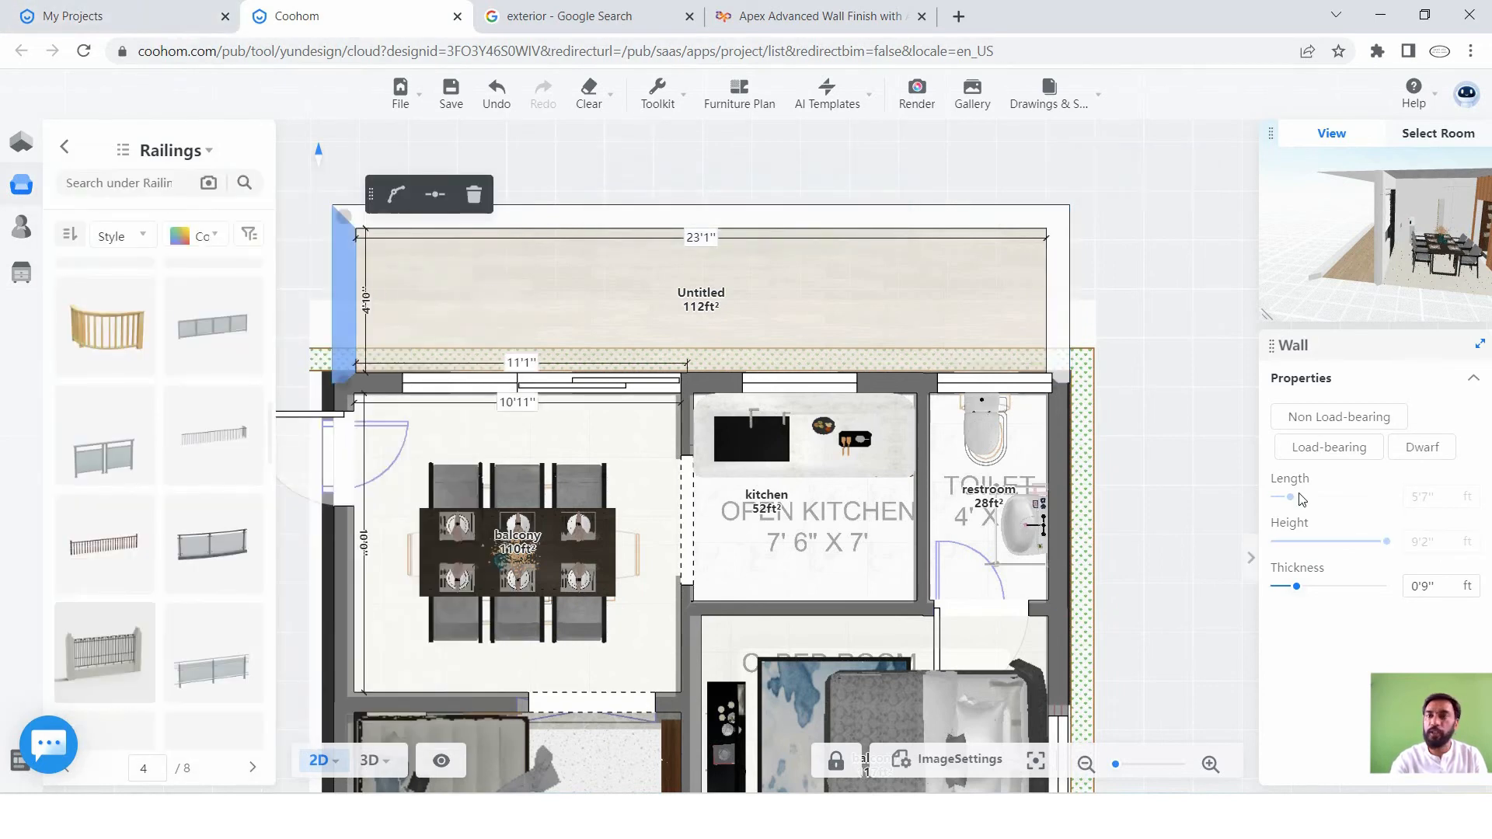
click(1447, 543)
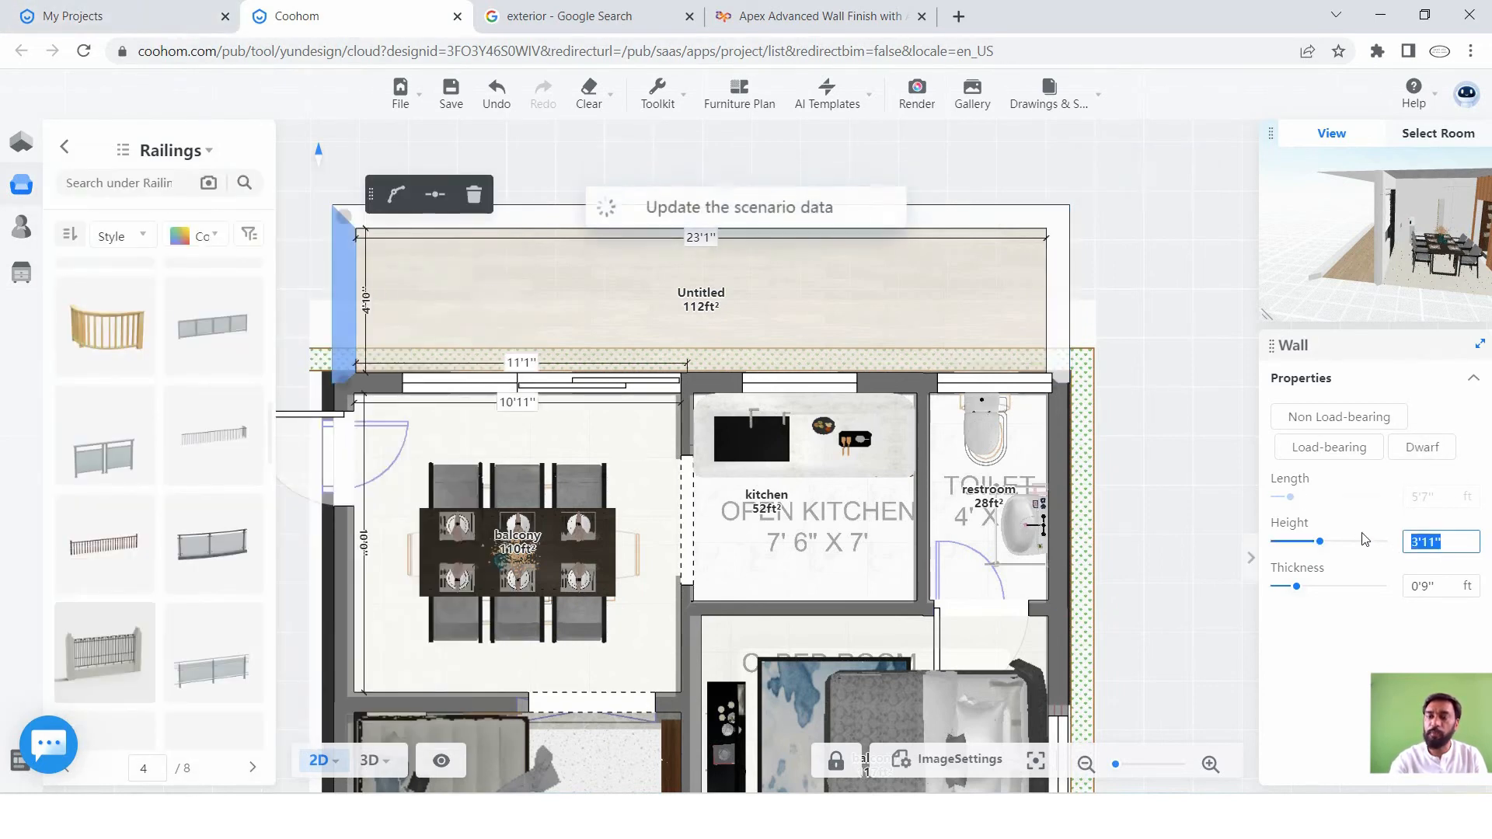
text(6)
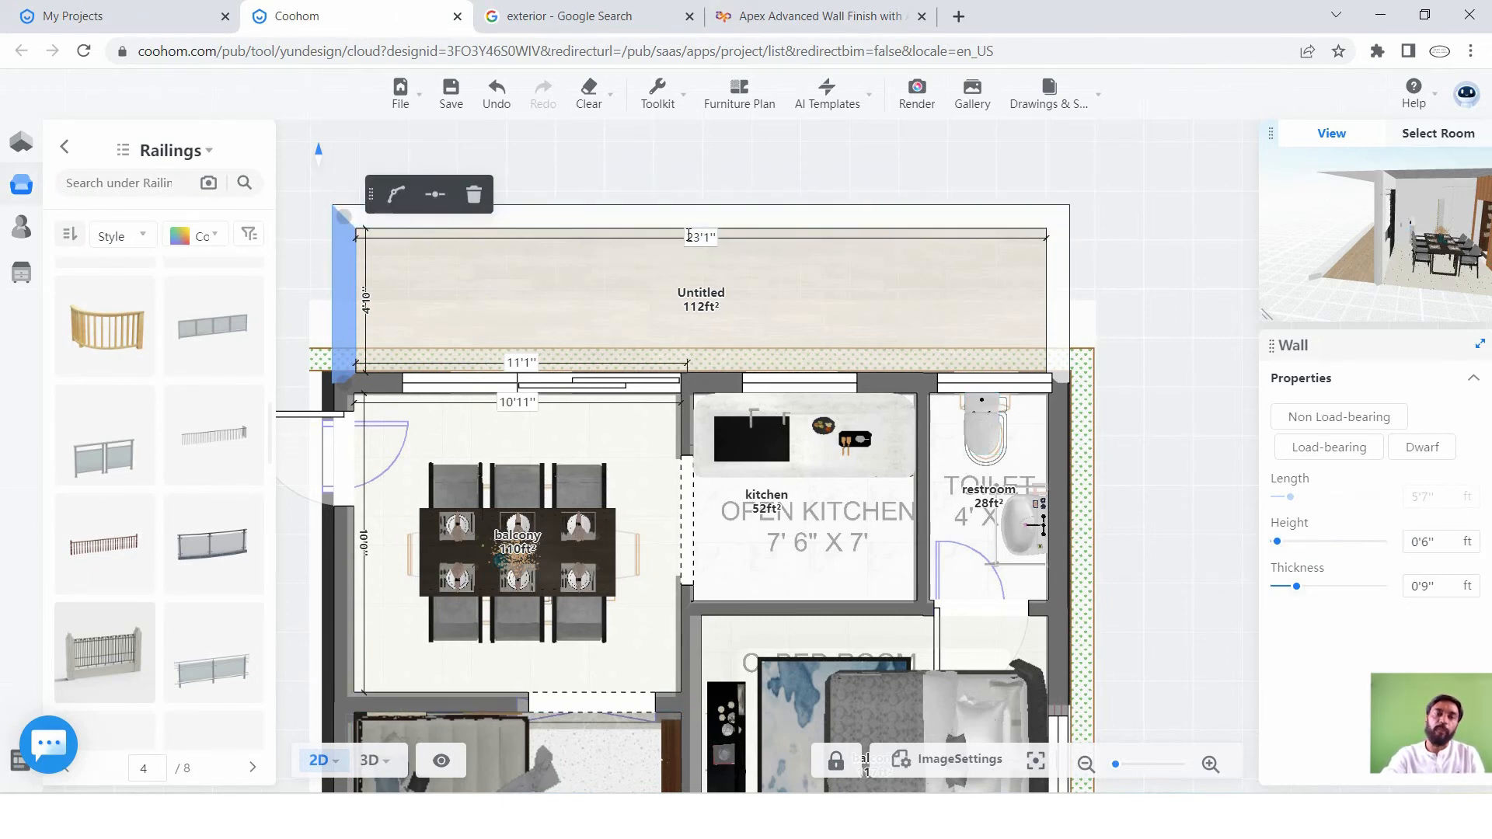
mouse_move(385, 764)
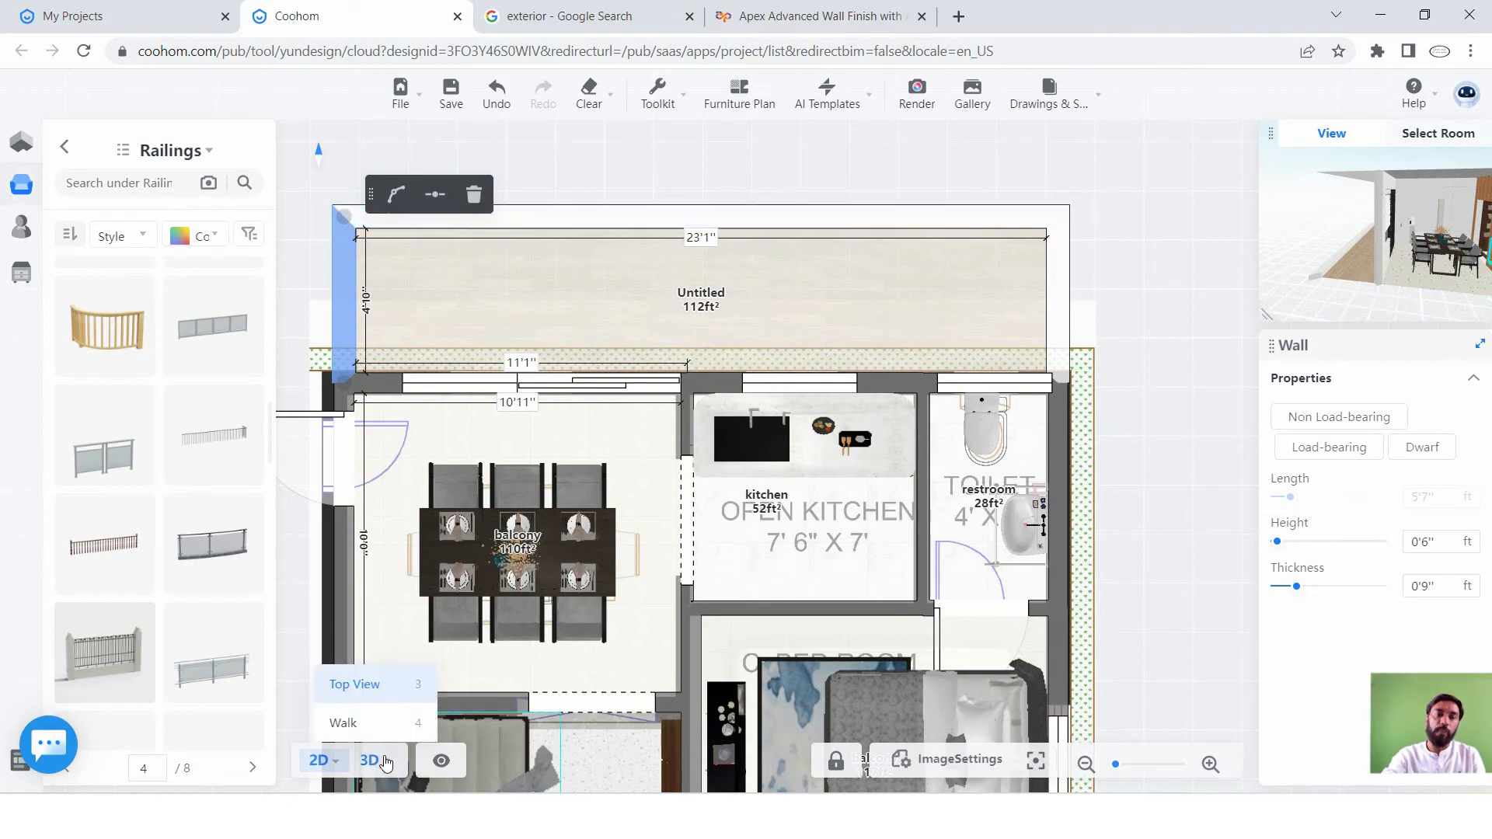
click(374, 686)
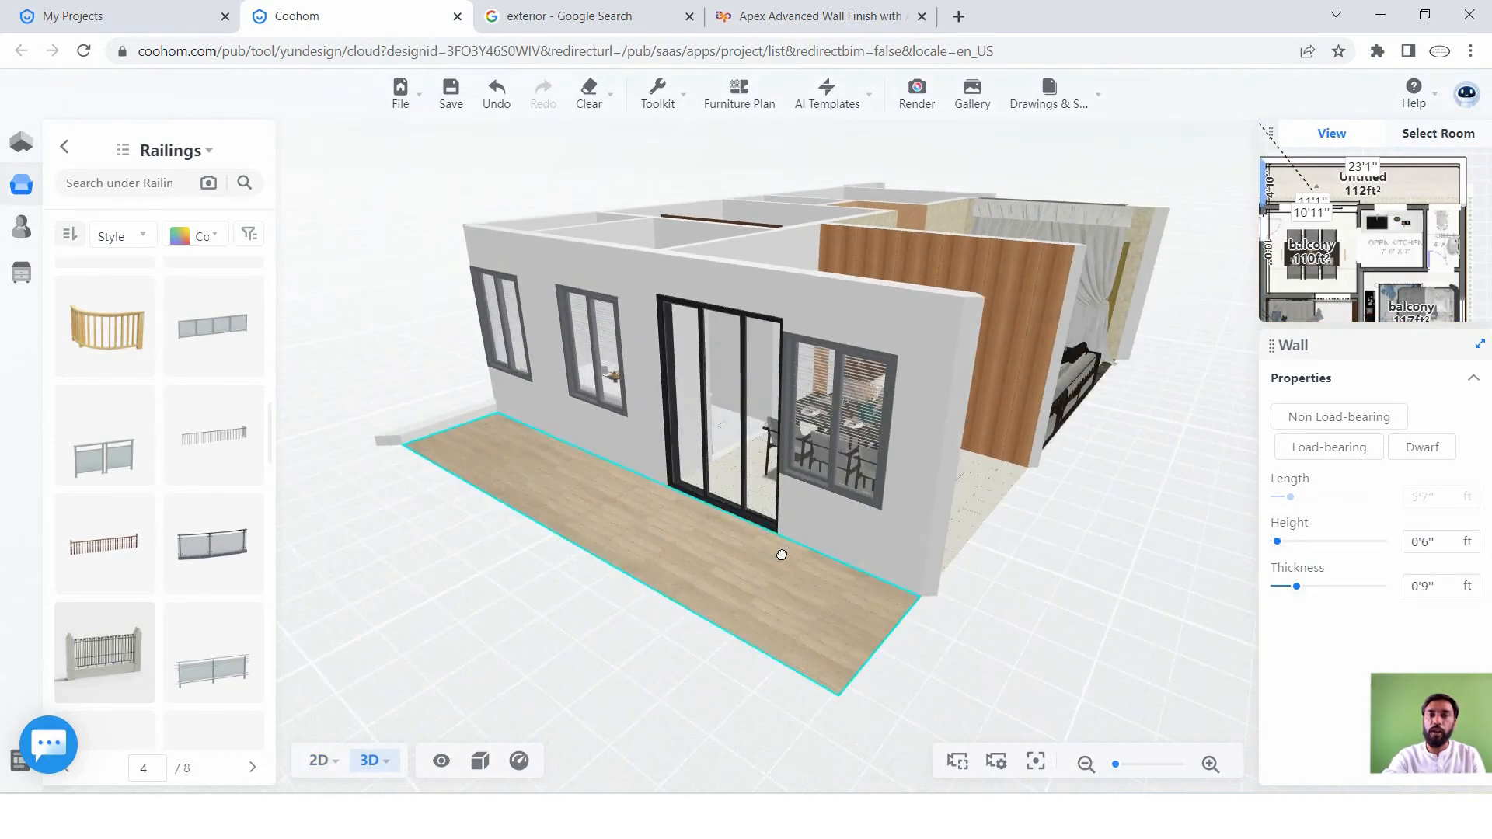
drag(781, 554, 967, 542)
mouse_move(840, 571)
mouse_down()
mouse_move(991, 509)
mouse_move(882, 573)
mouse_up()
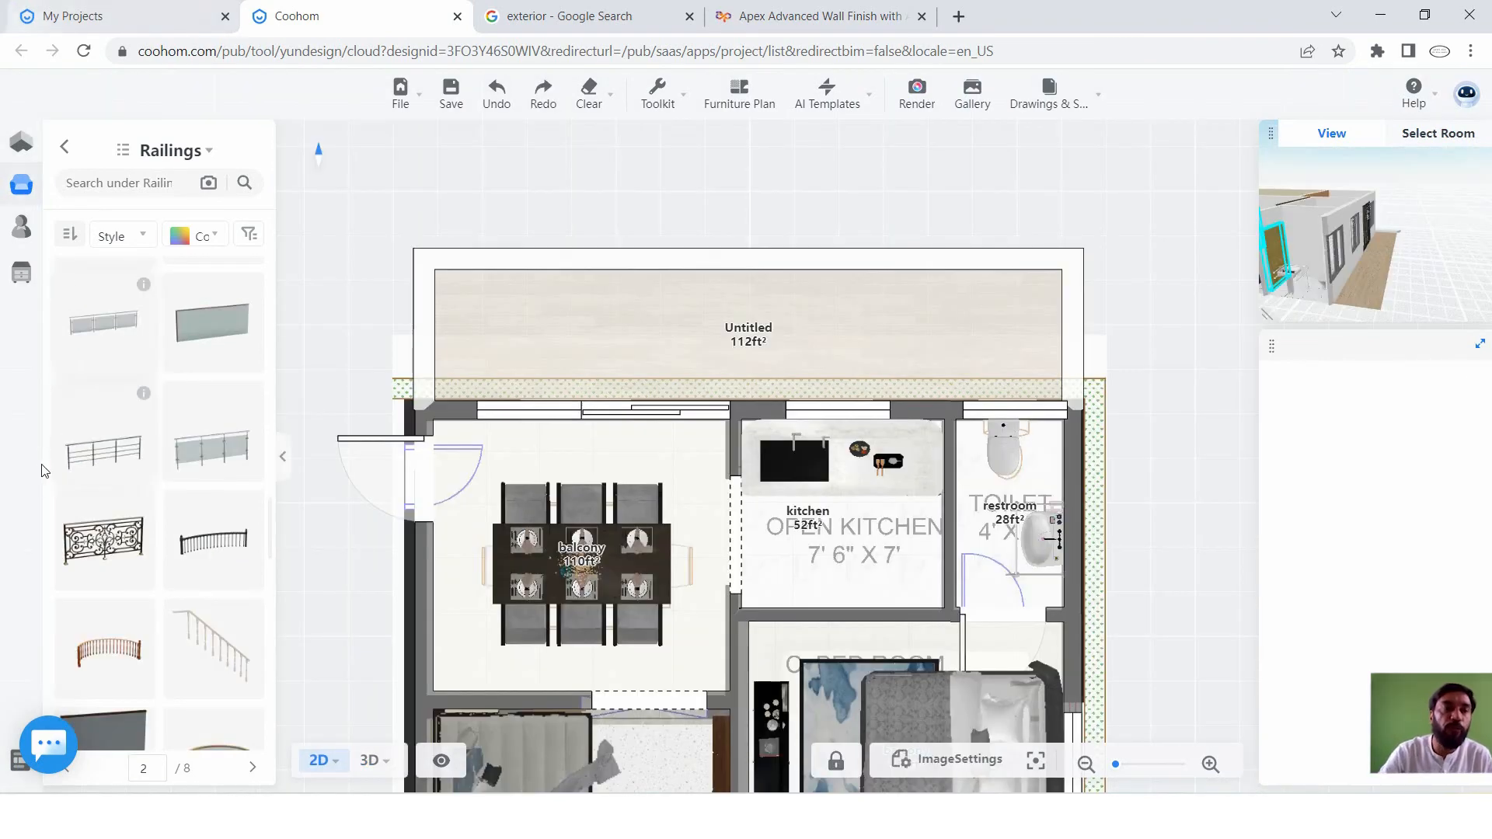
Place a modern glass railing armrest from the library along the outer balcony wall, starting at the corner on the dining room side.
drag(108, 317, 585, 205)
scroll(585, 207, up, 3)
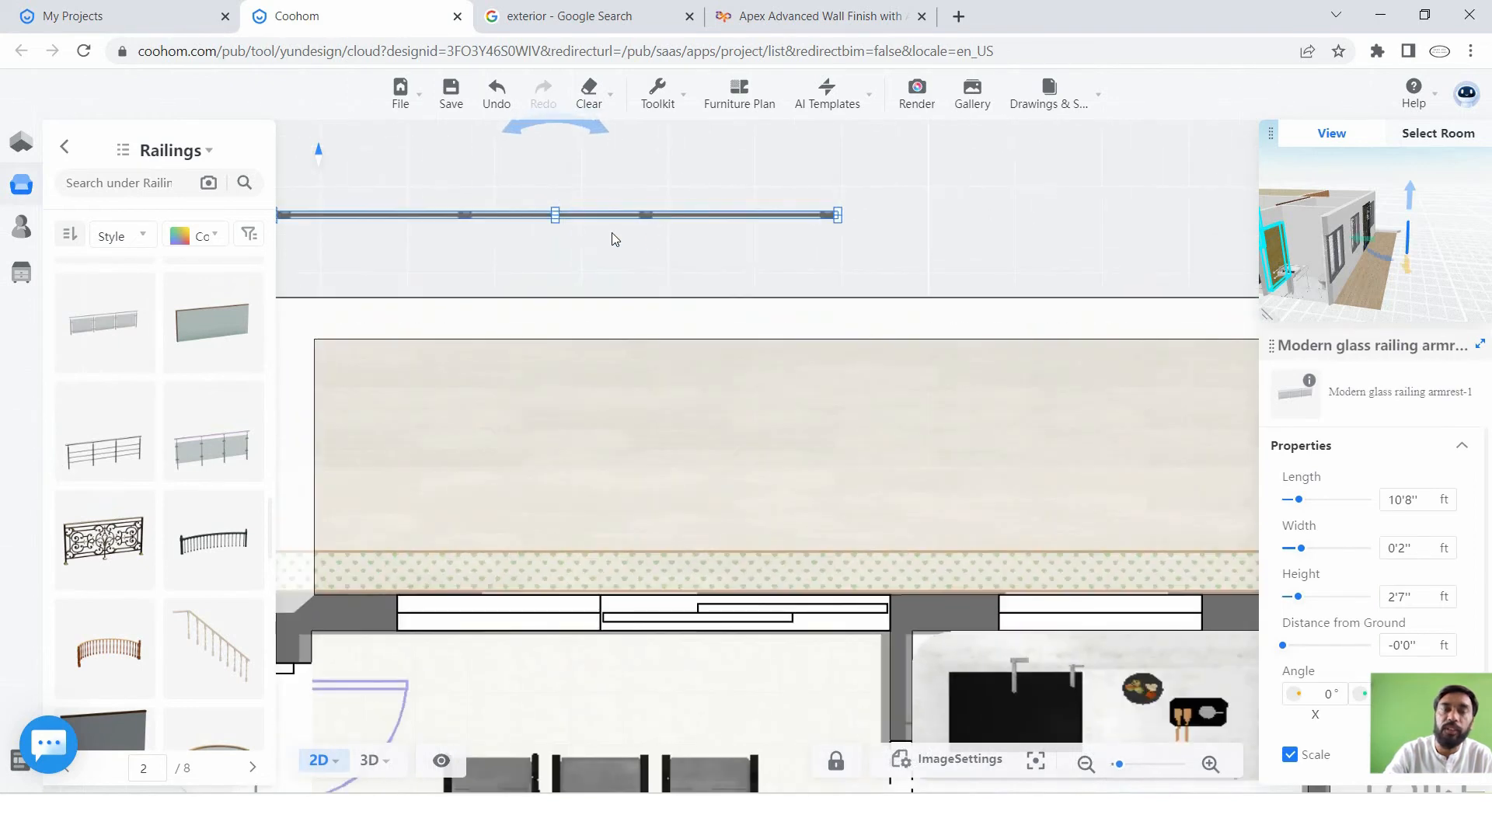
scroll(614, 233, down, 1)
middle_drag(618, 225, 660, 272)
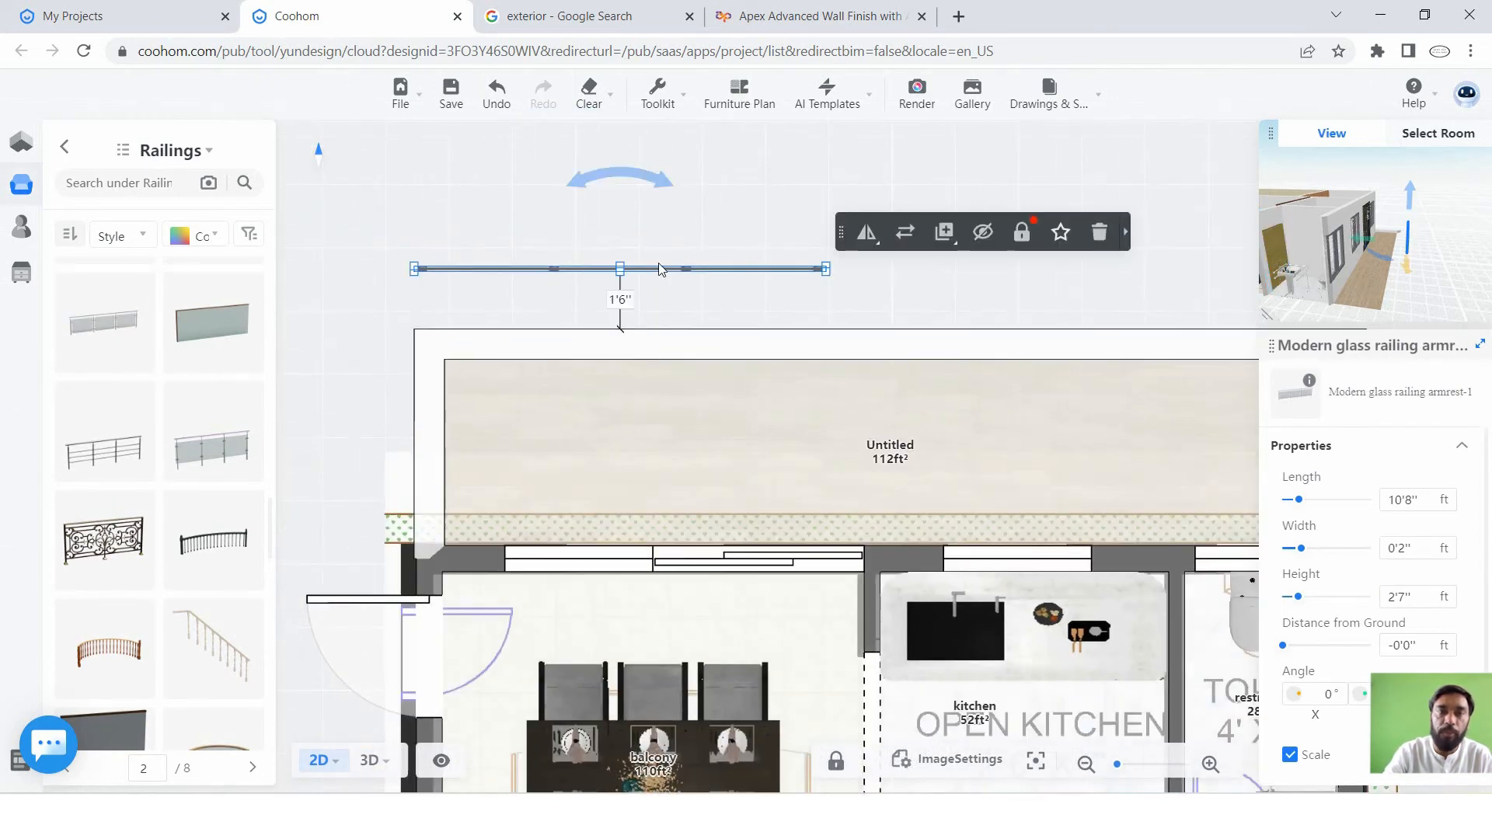
drag(660, 287, 665, 342)
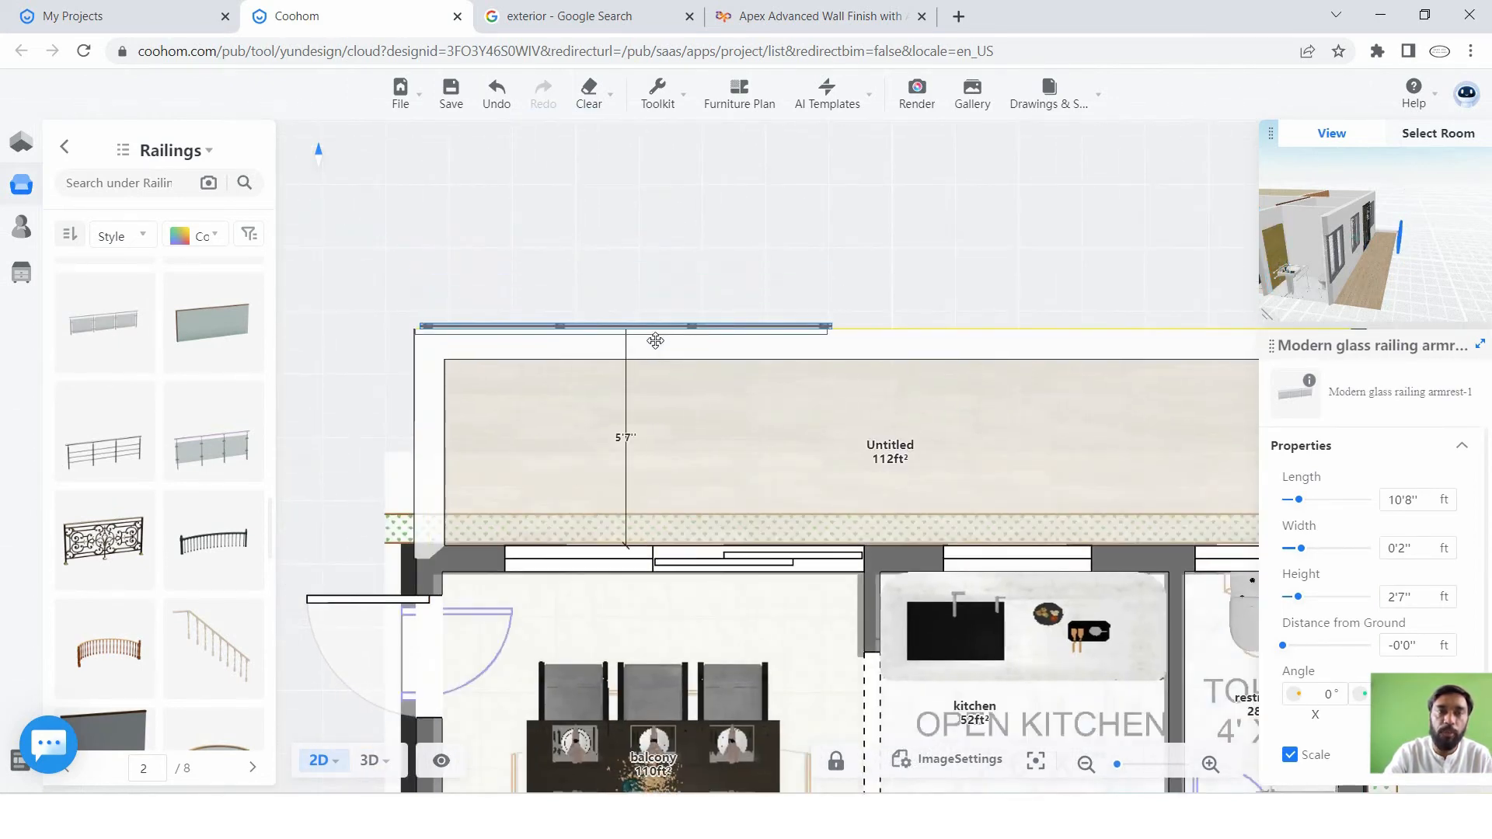
scroll(716, 301, down, 2)
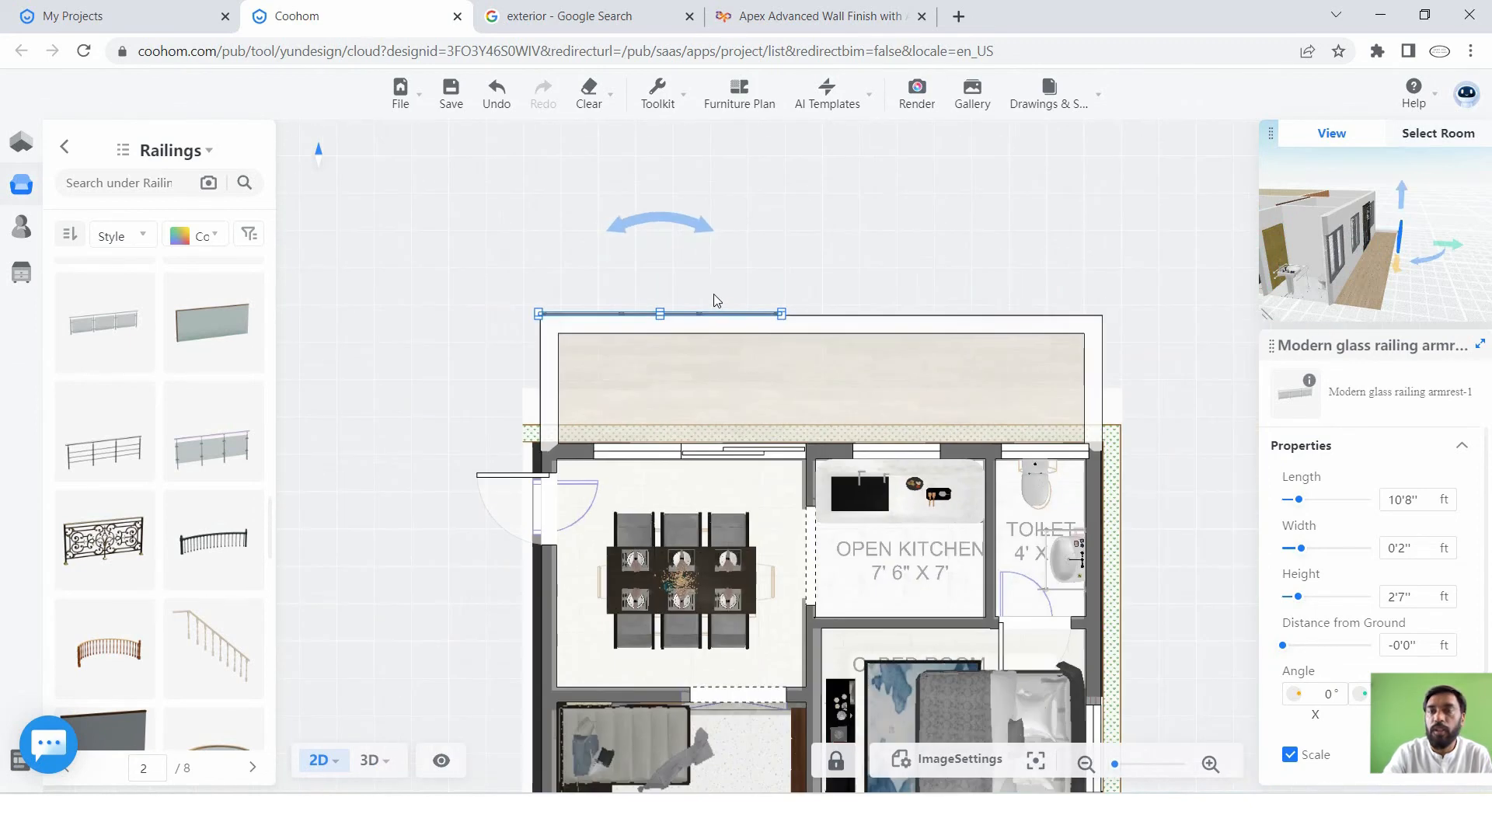
Try stretching the railing along the outer balcony wall to about 15'2", and undo the change.
scroll(897, 315, up, 2)
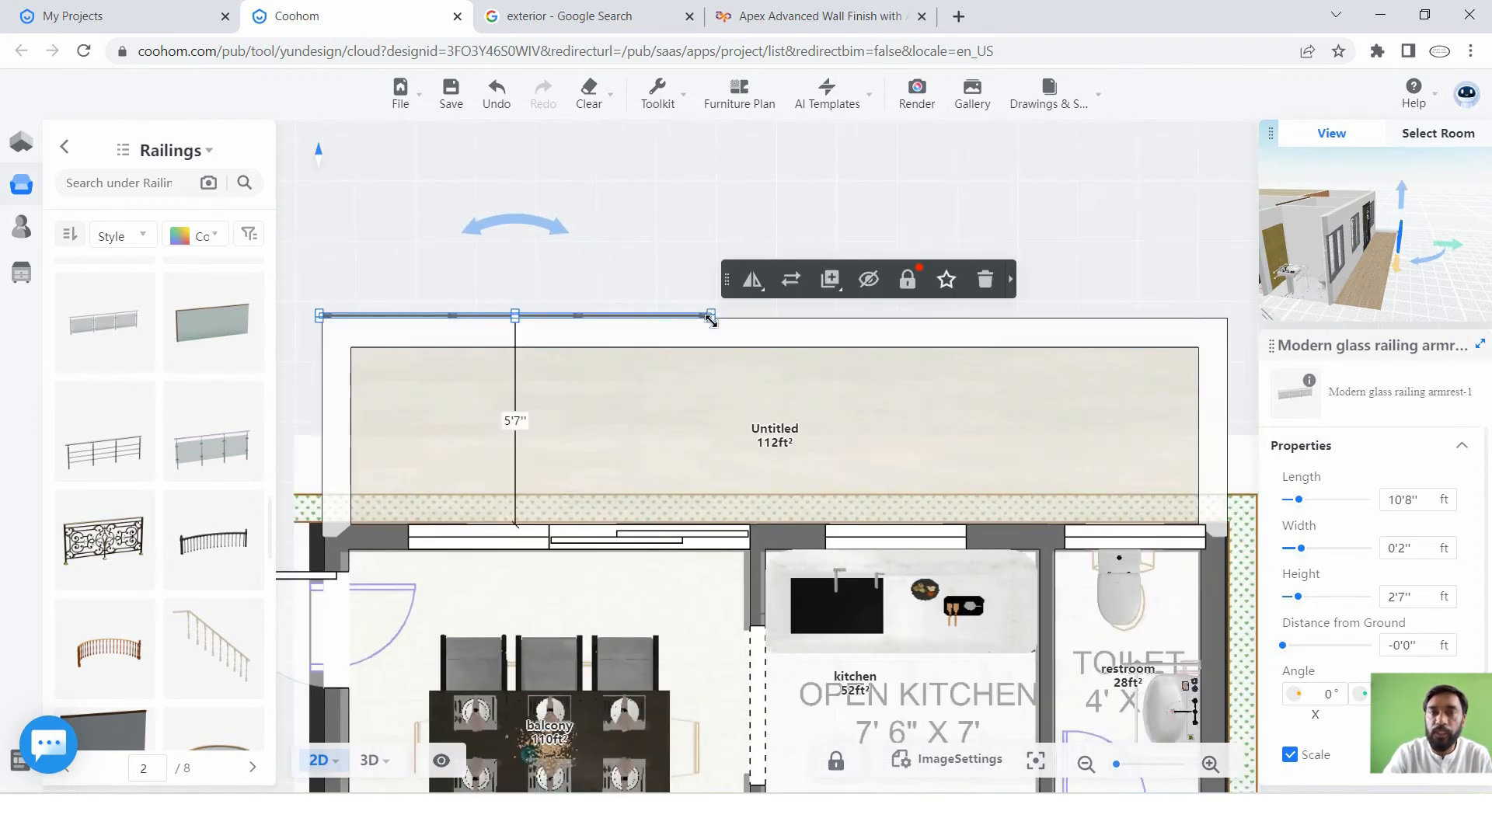
scroll(710, 318, up, 3)
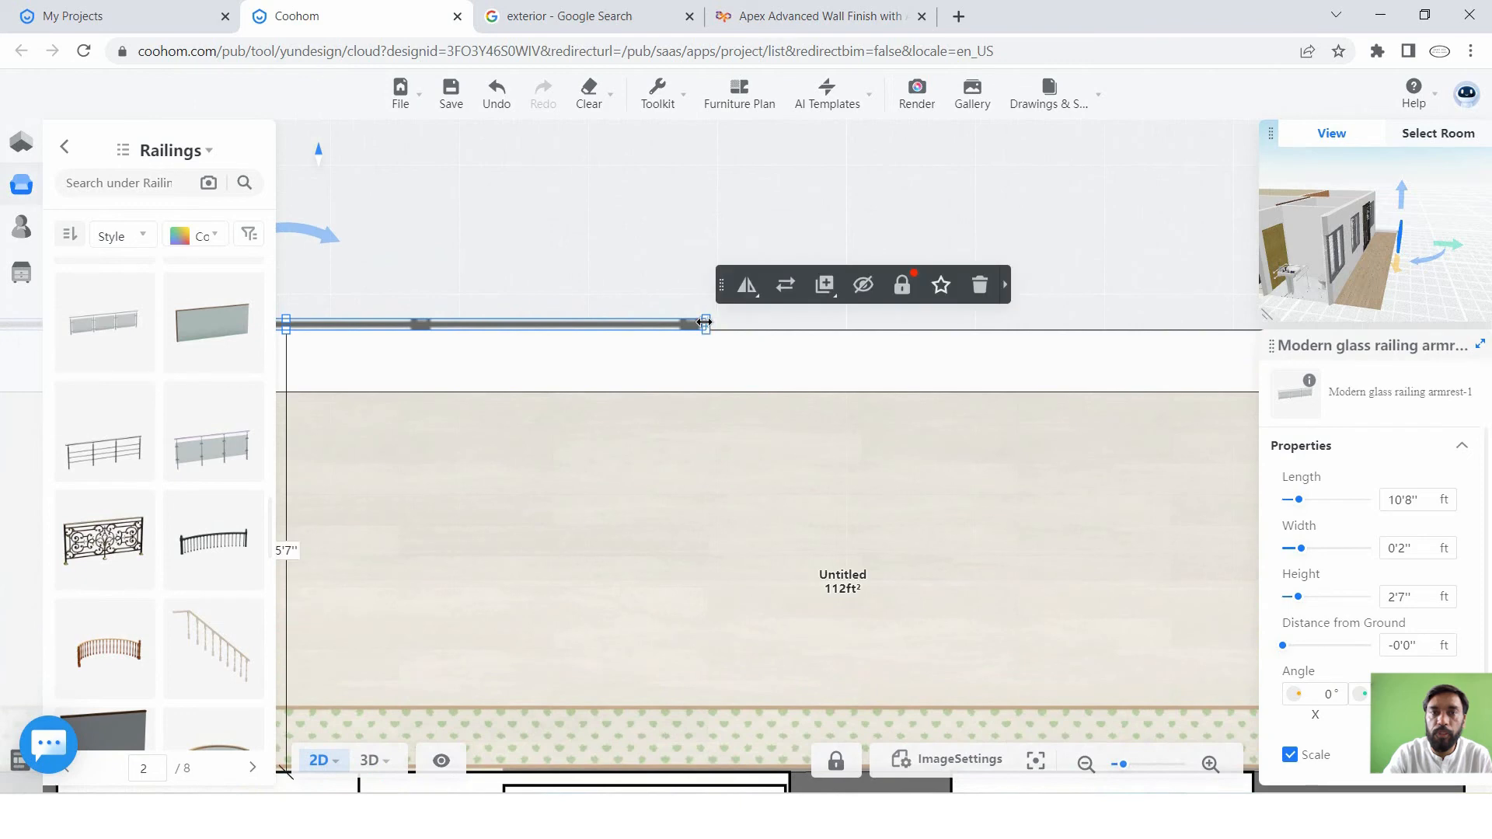
click(824, 325)
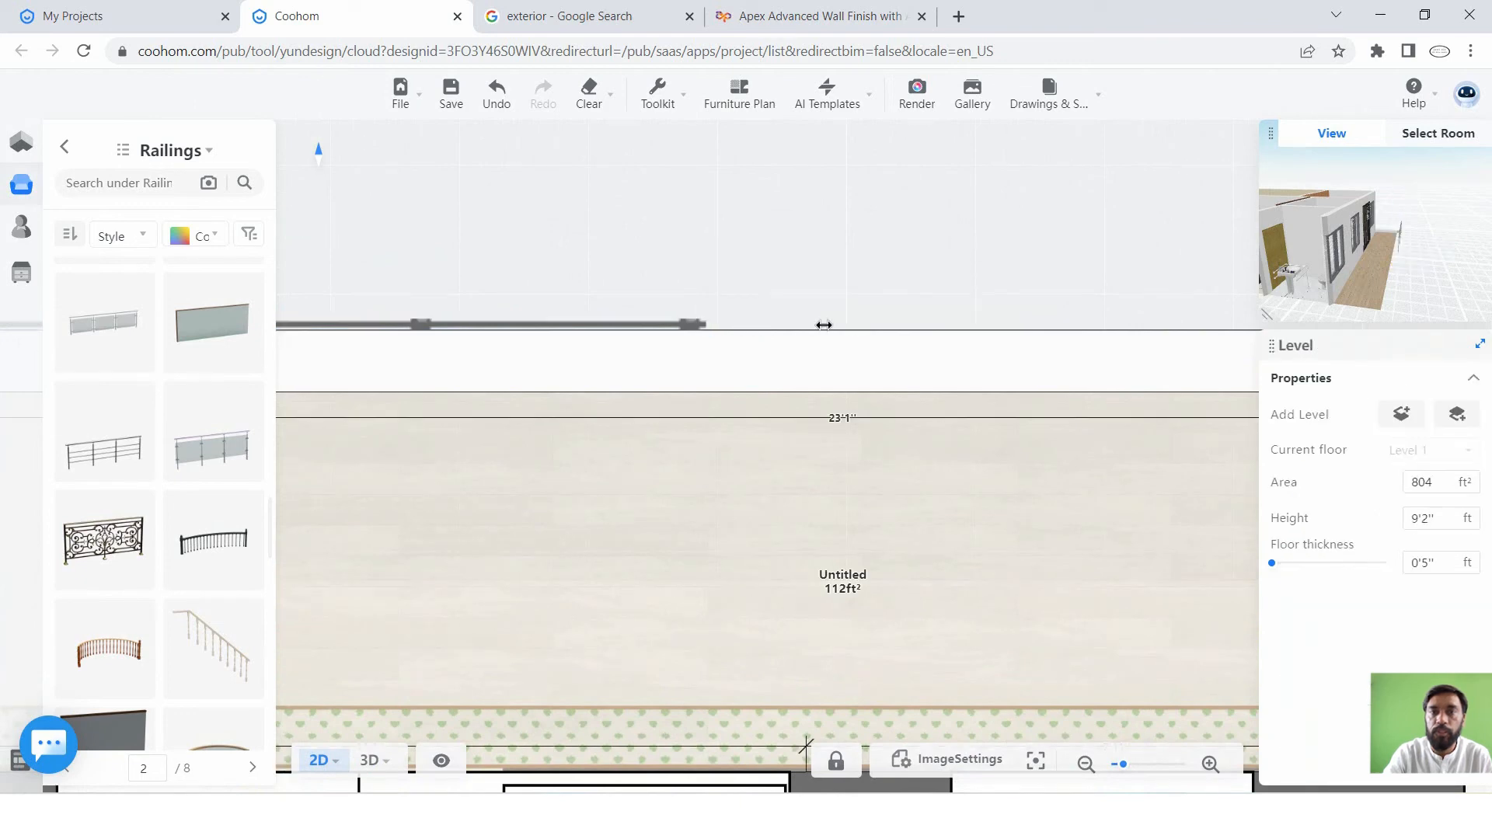
click(705, 322)
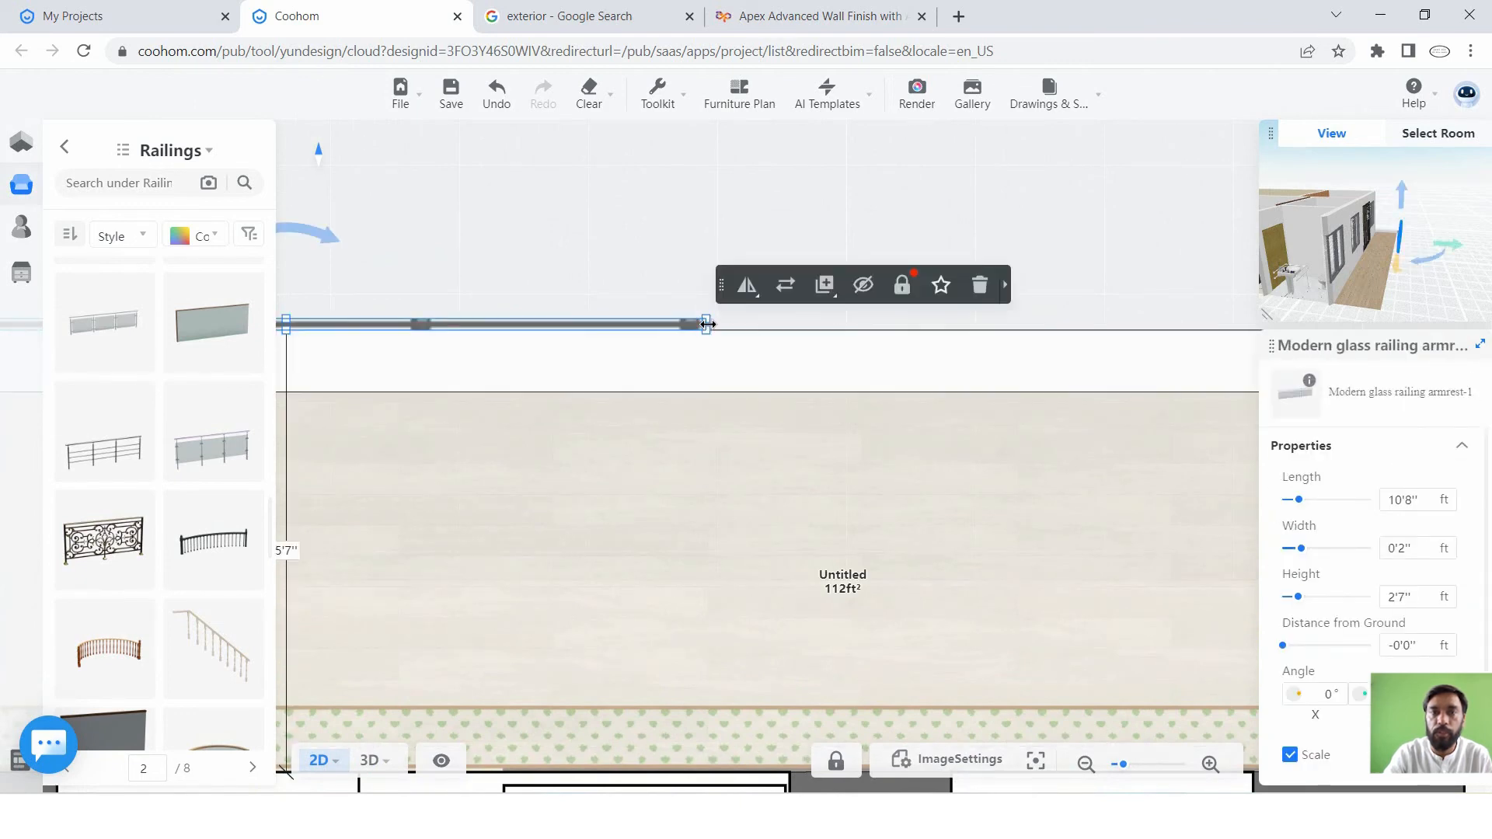
drag(708, 325, 1060, 311)
scroll(761, 365, down, 3)
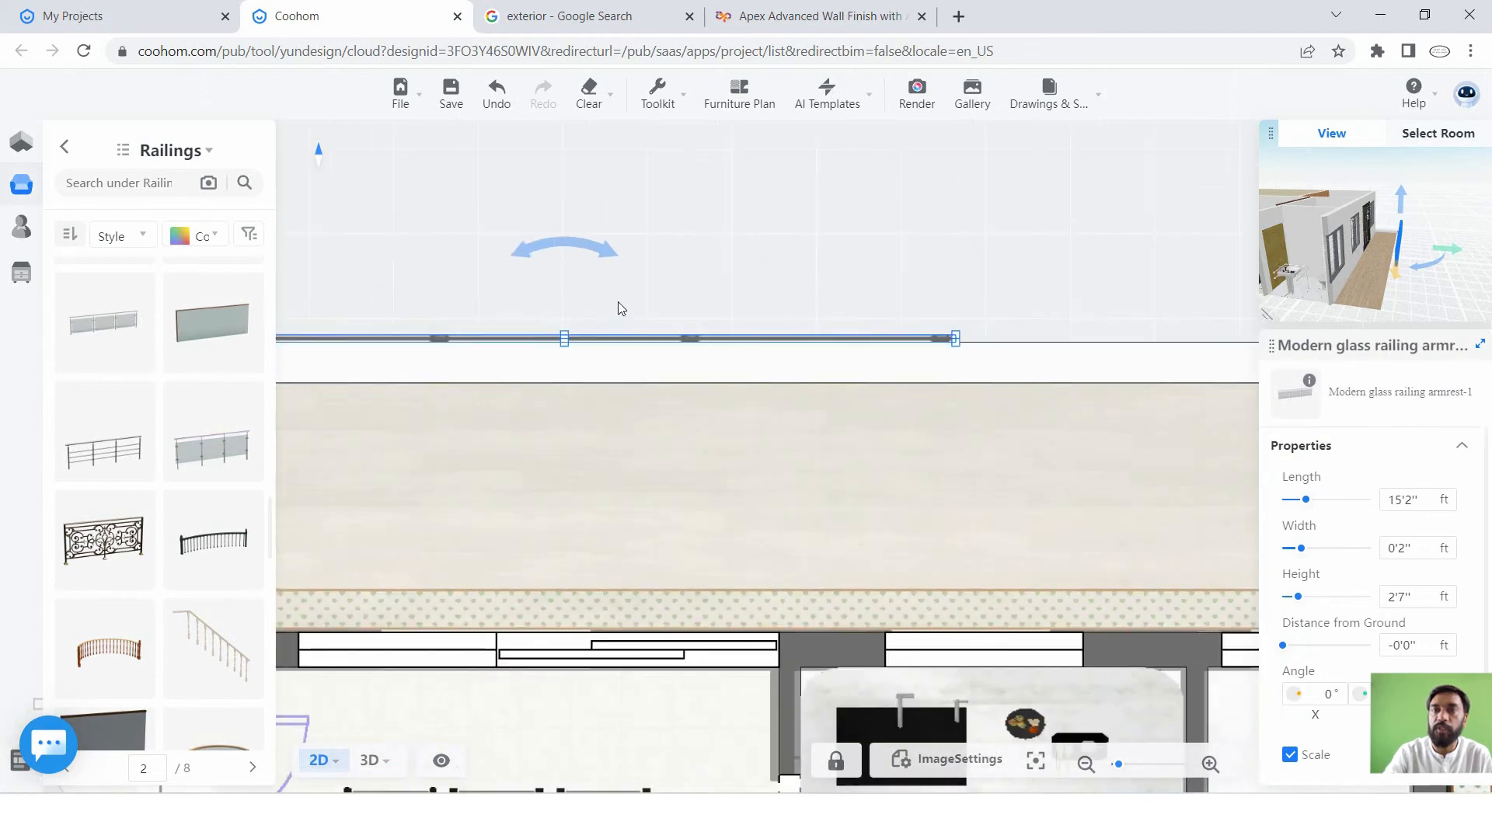
scroll(817, 373, down, 2)
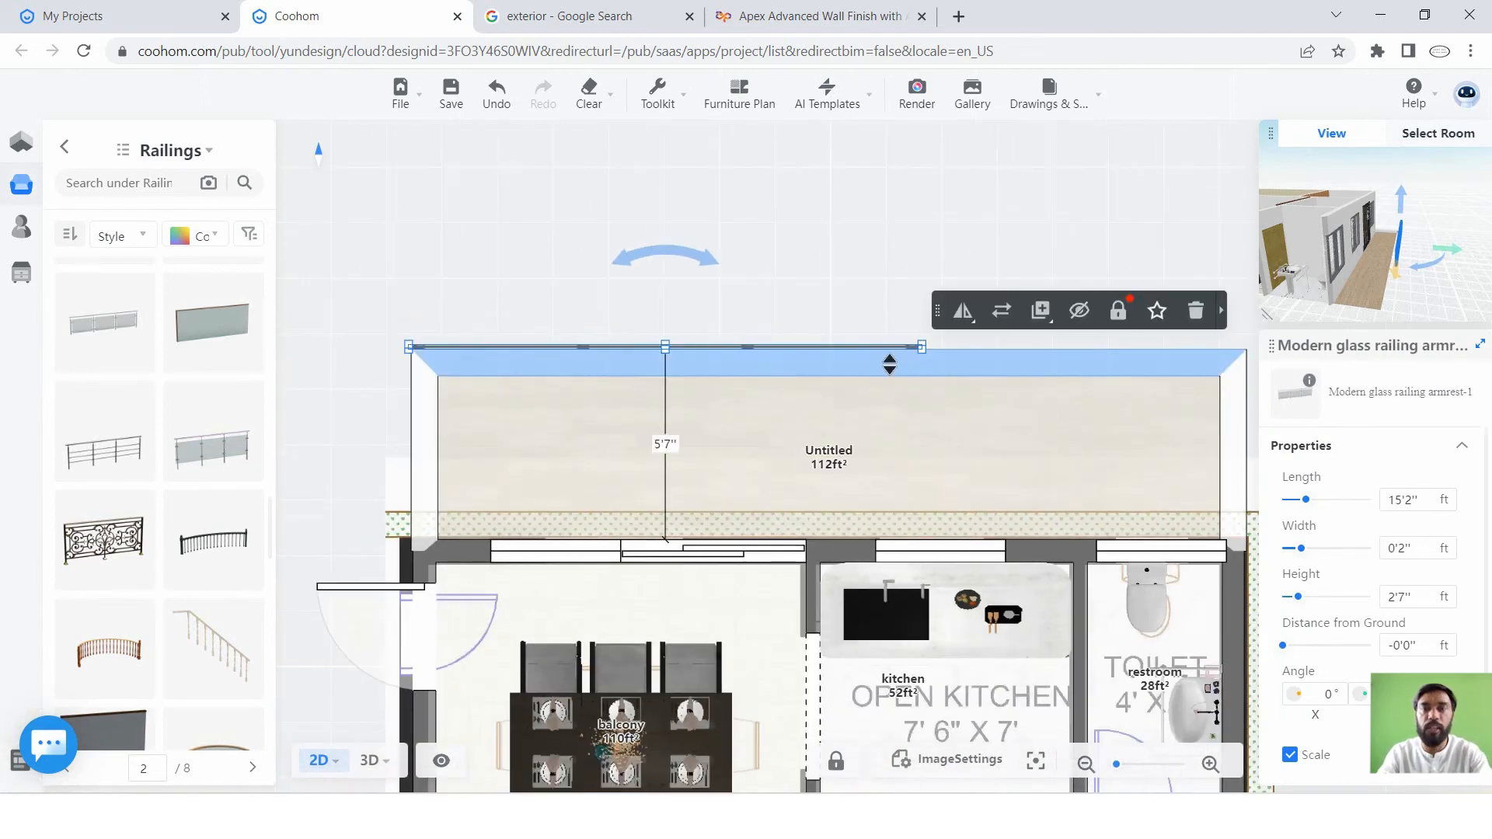
key(ctrl+z)
Duplicate the glass railing and place the copy end to end with the first along the outer balcony wall.
mouse_move(888, 320)
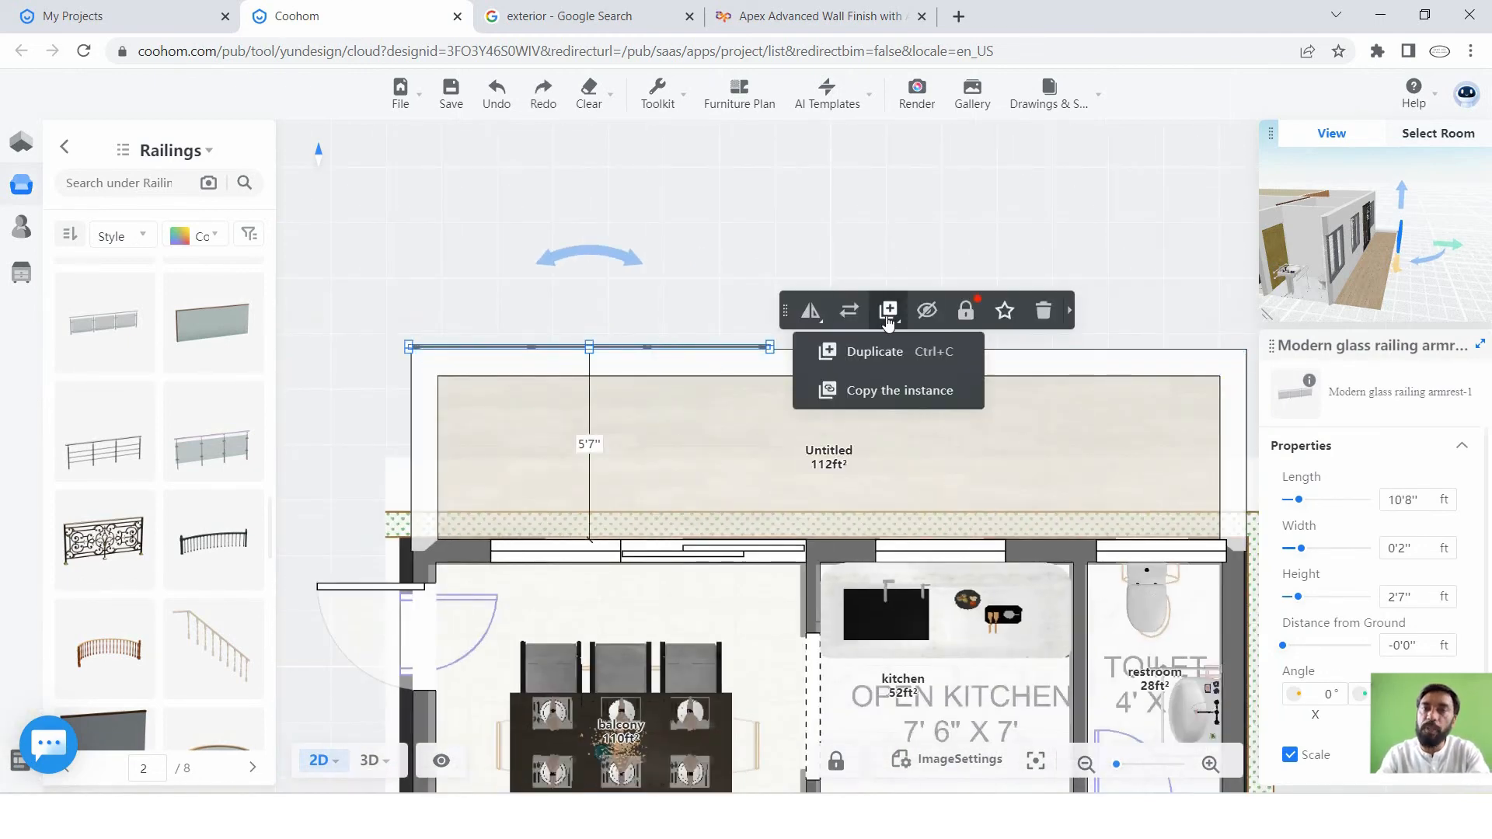
click(862, 353)
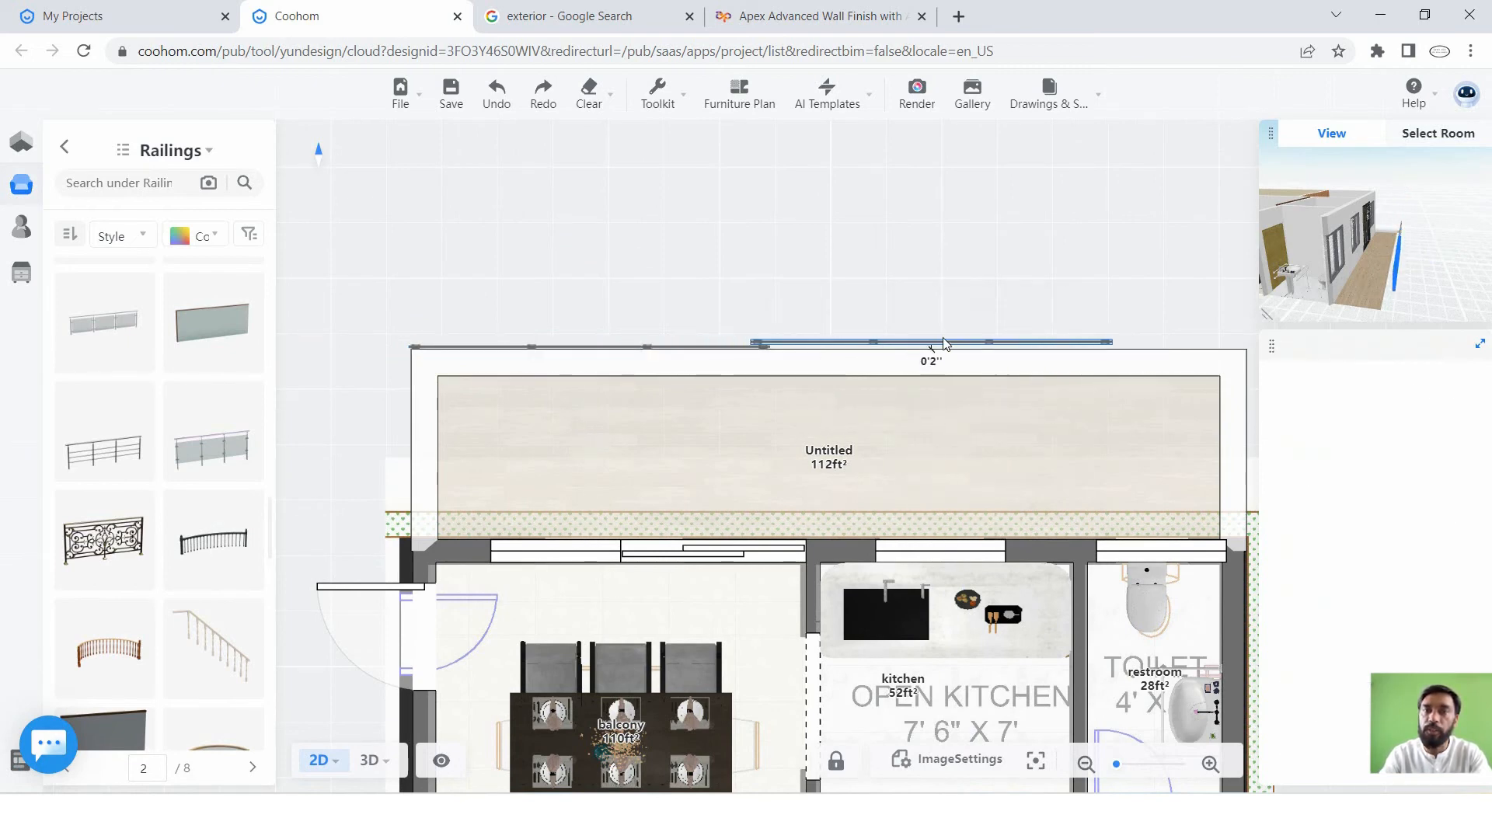
scroll(938, 371, up, 2)
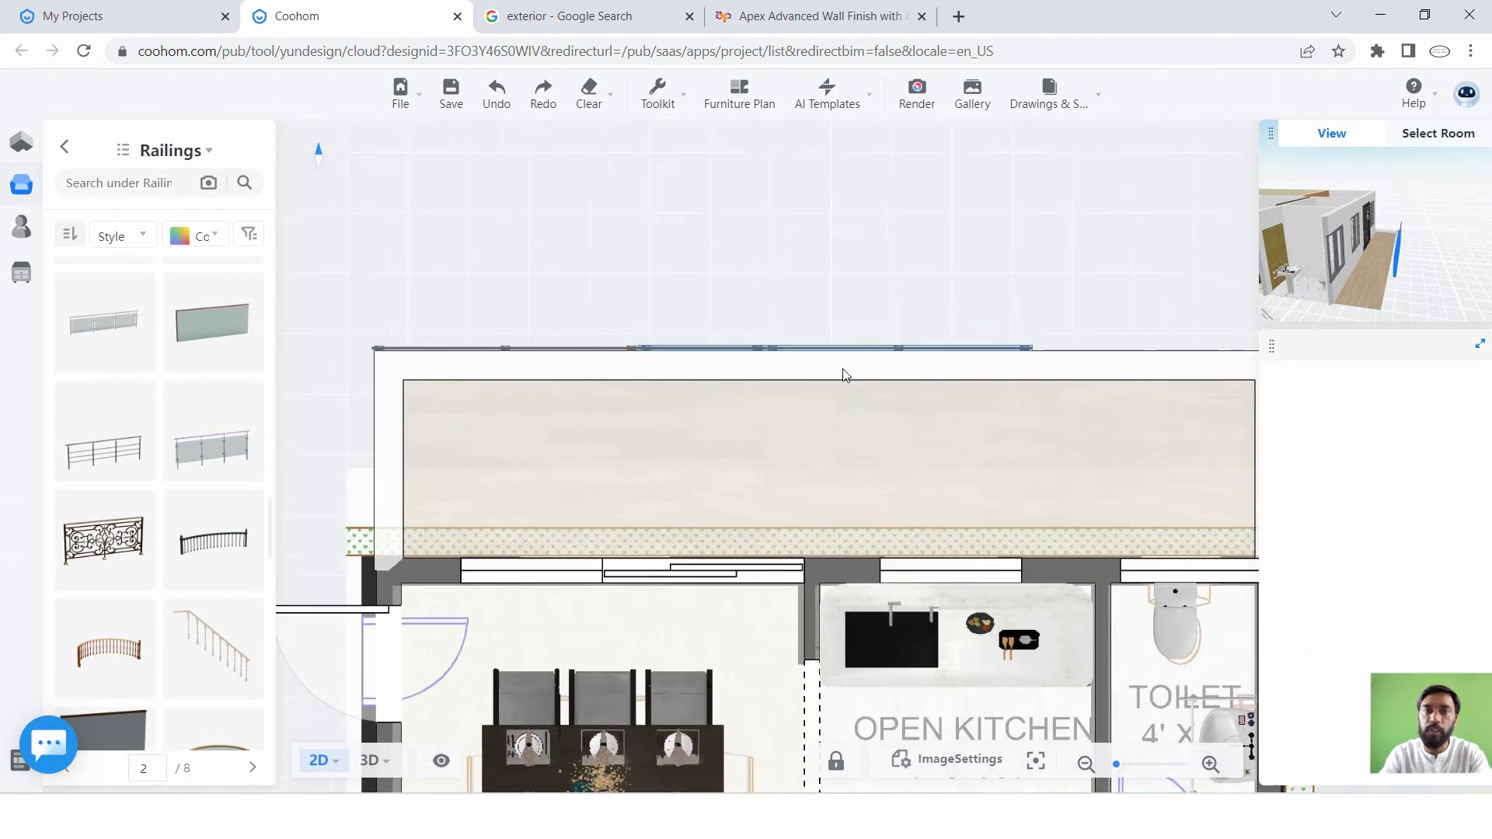
click(988, 350)
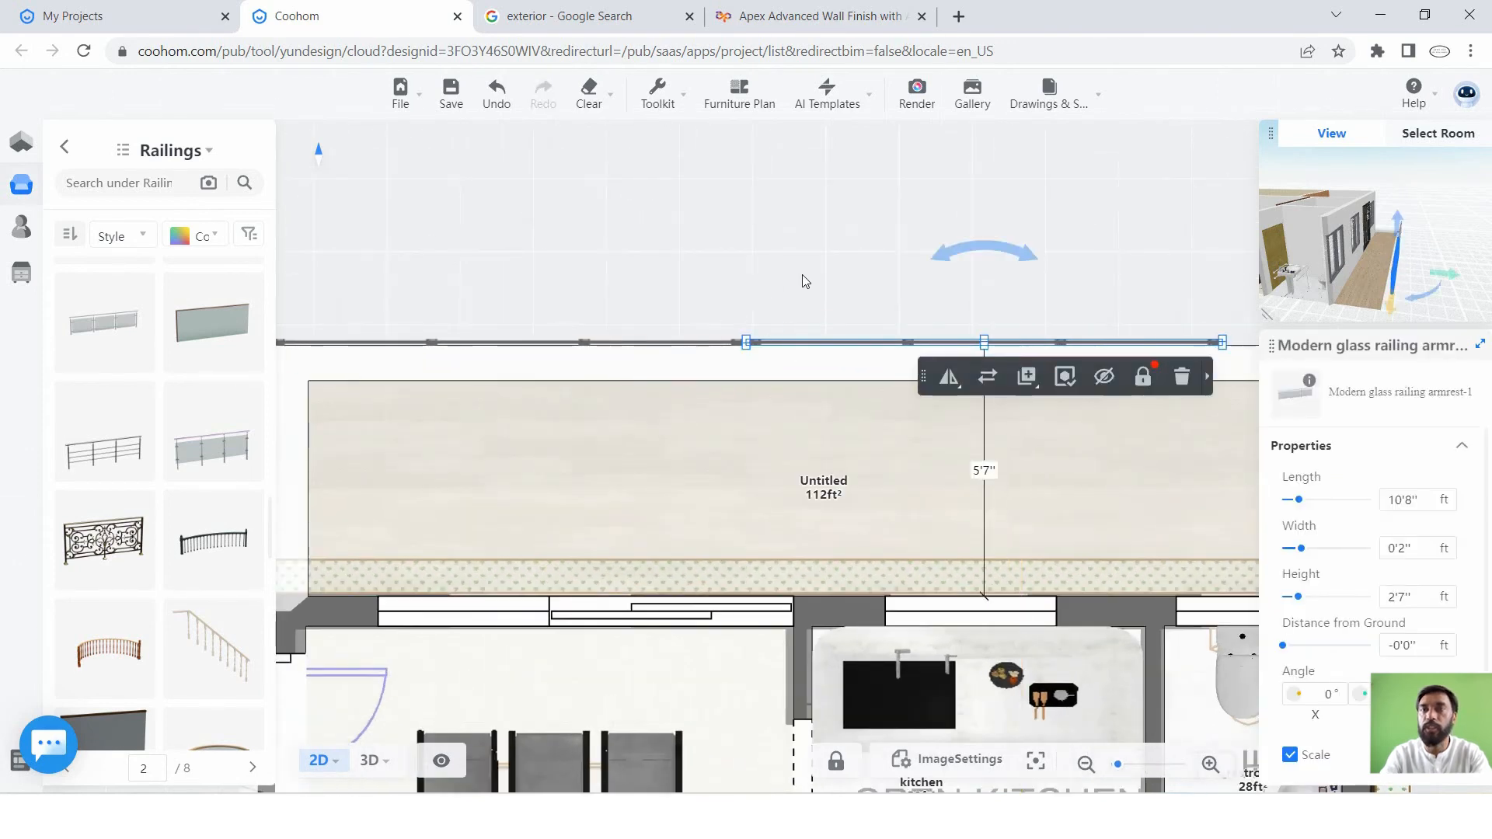
Lengthen the duplicated railing to about 13'11" so it reaches the balcony corner on the restroom side.
scroll(800, 280, down, 3)
scroll(1145, 297, up, 2)
scroll(1004, 329, up, 2)
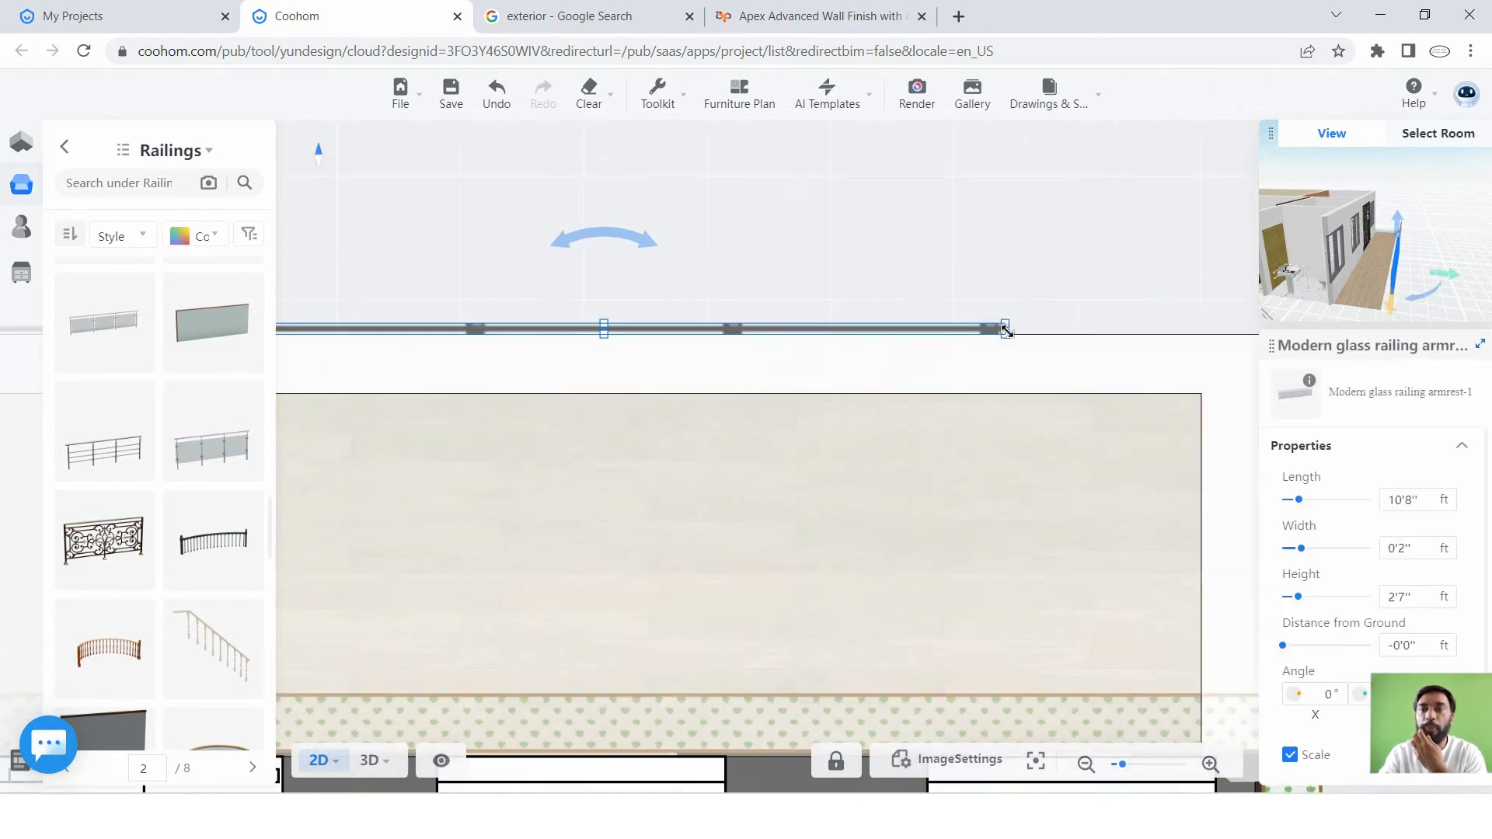
drag(1006, 329, 1217, 334)
scroll(1216, 334, down, 2)
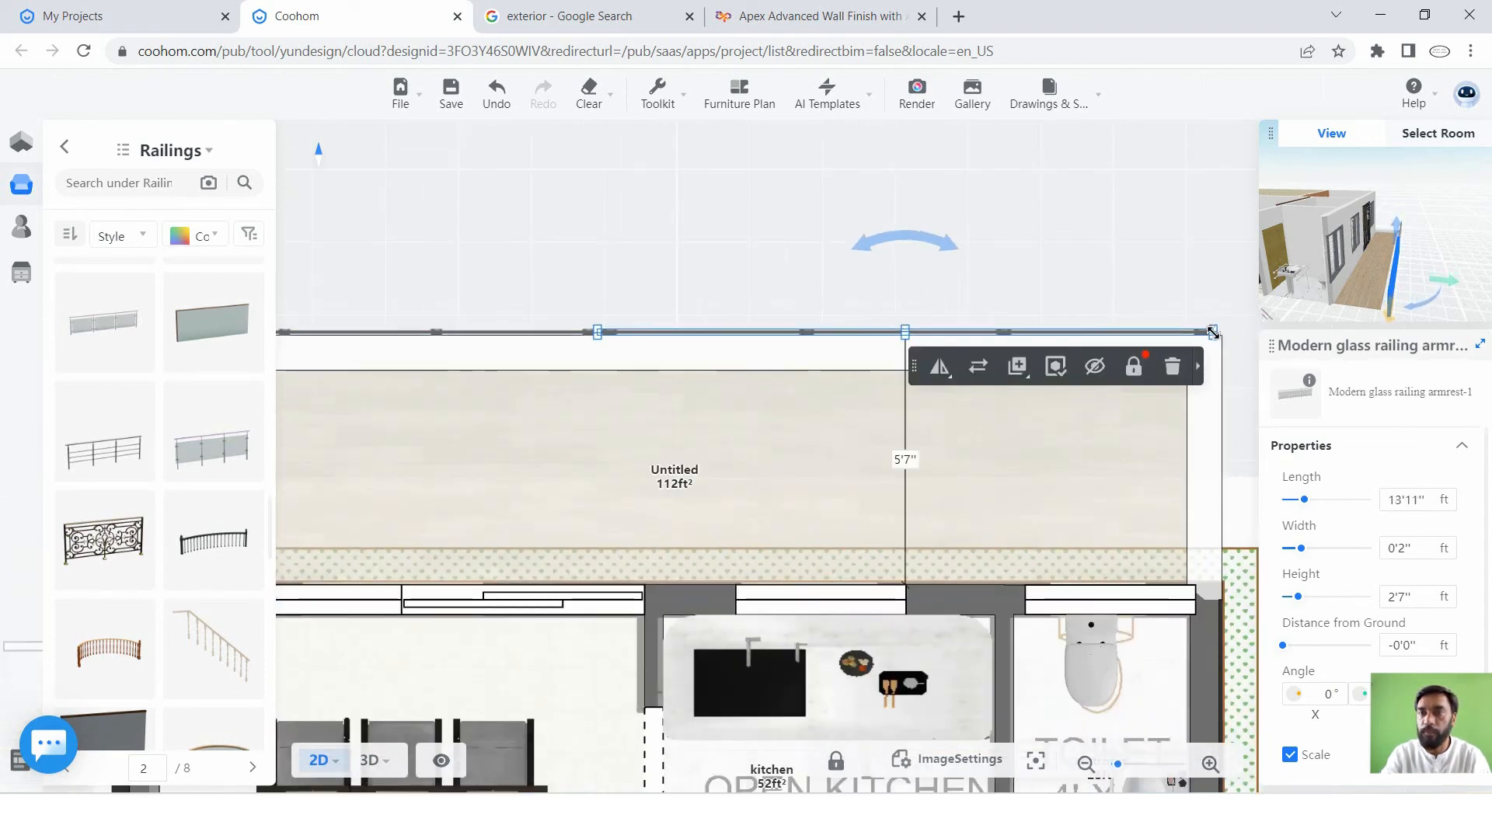
scroll(829, 433, down, 2)
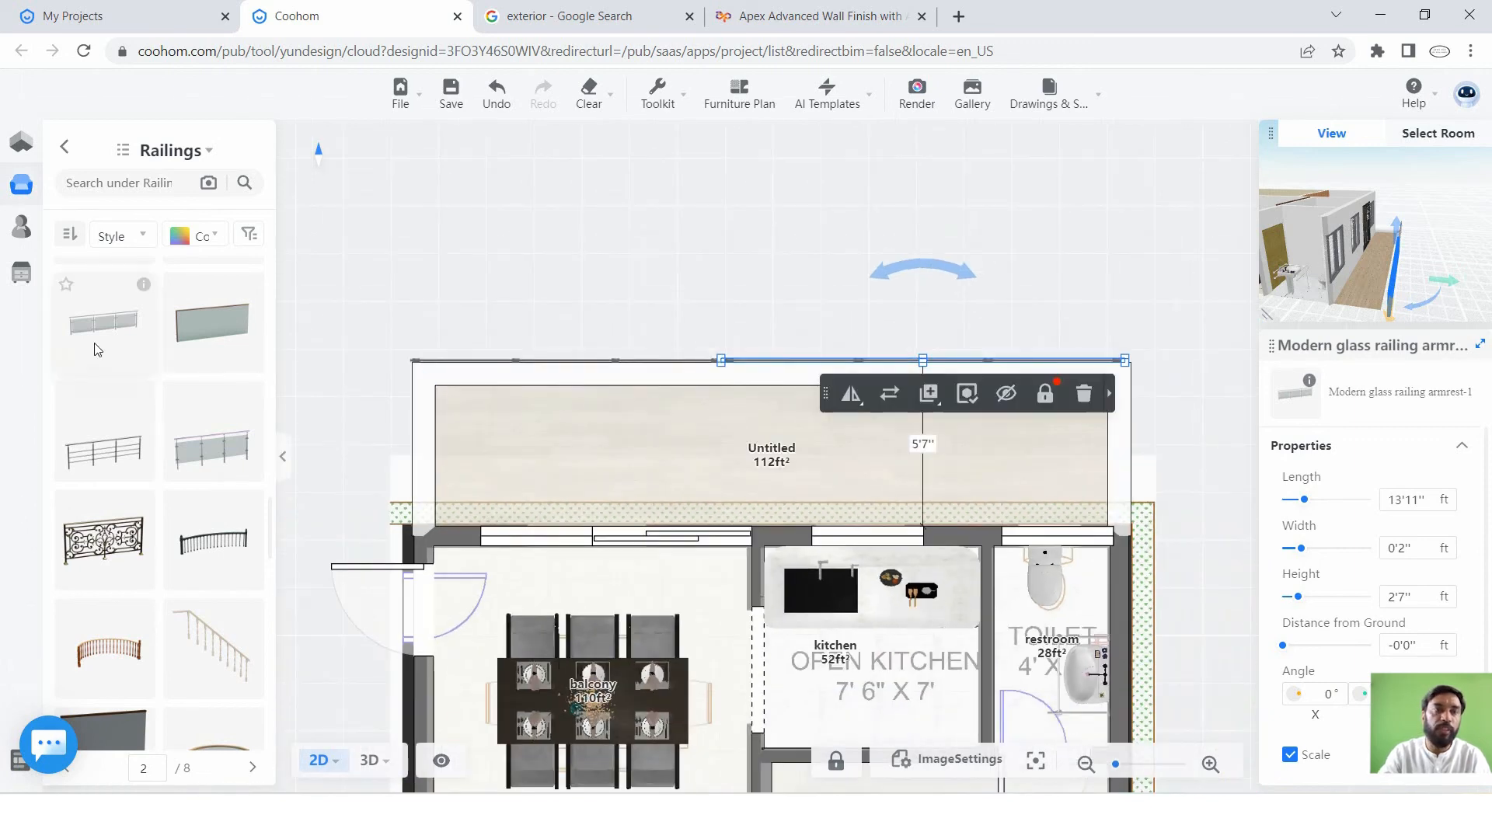
Add another modern glass railing armrest near the balcony and rotate it parallel to the short side walls.
drag(96, 324, 428, 344)
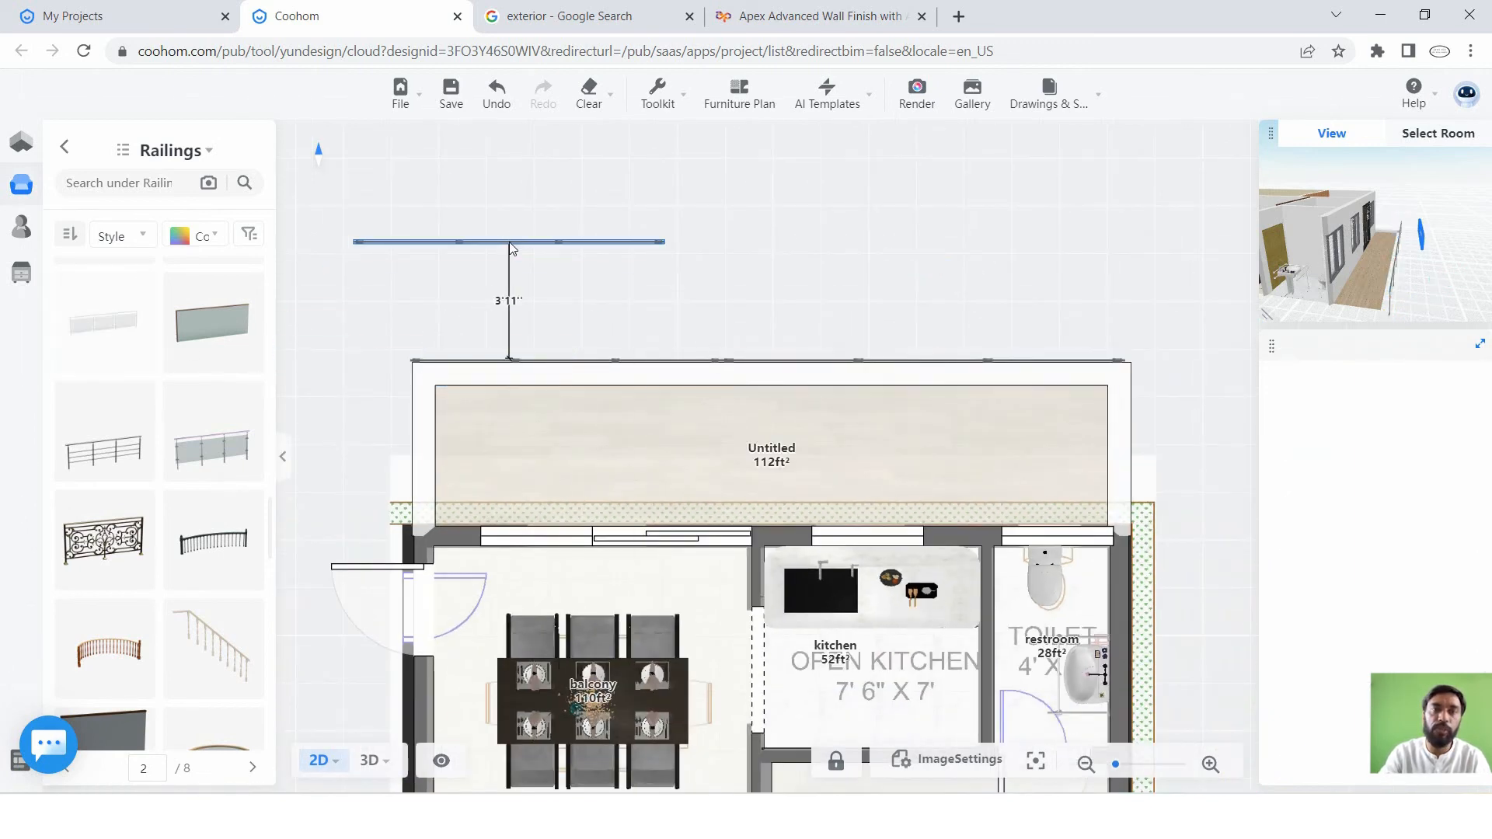
click(512, 247)
drag(506, 152, 419, 263)
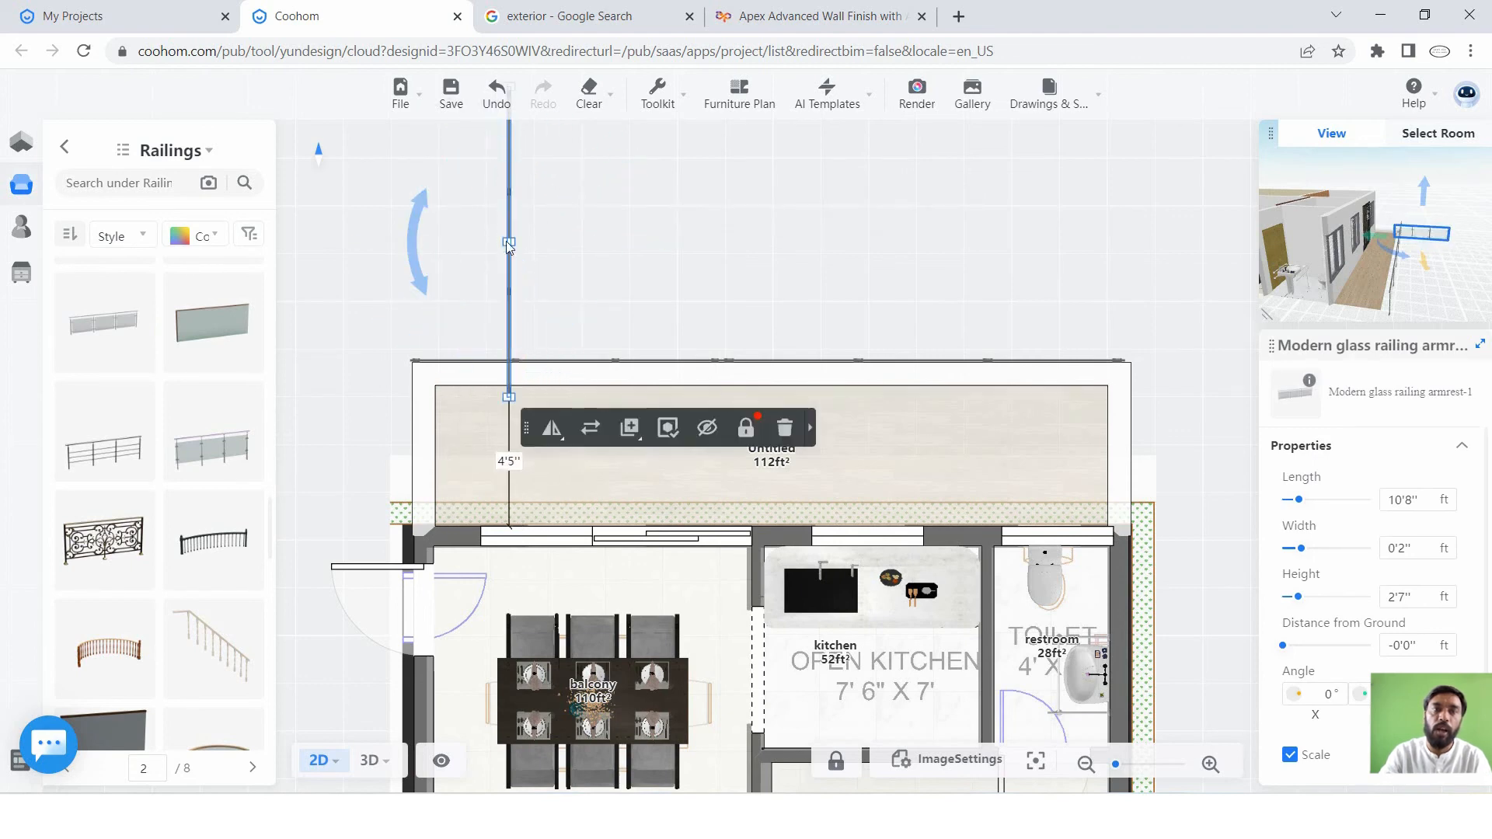
Move the rotated glass railing onto the balcony's short side wall at the dining room end, against the house wall.
click(497, 286)
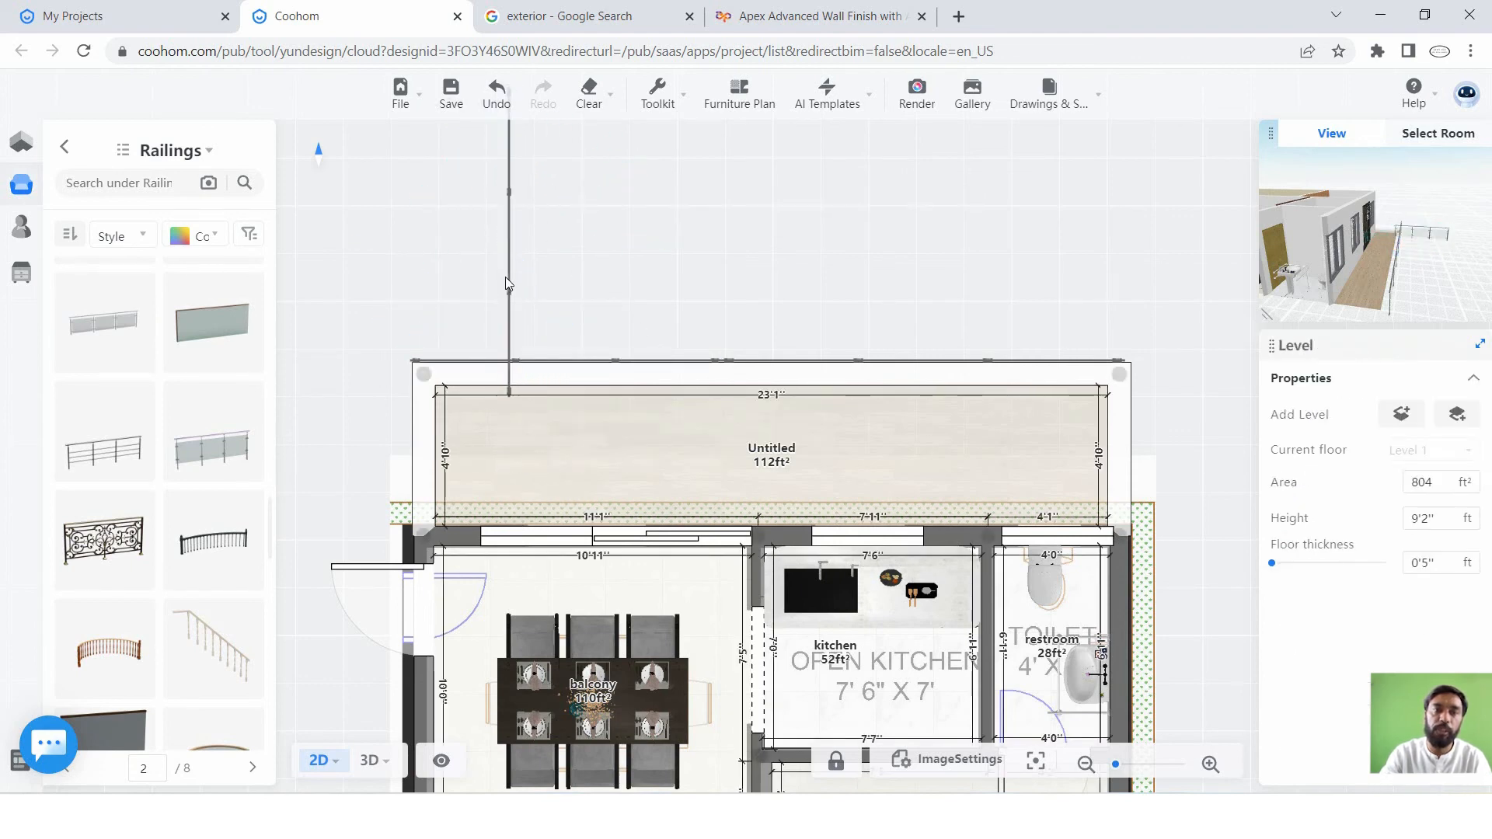
click(509, 249)
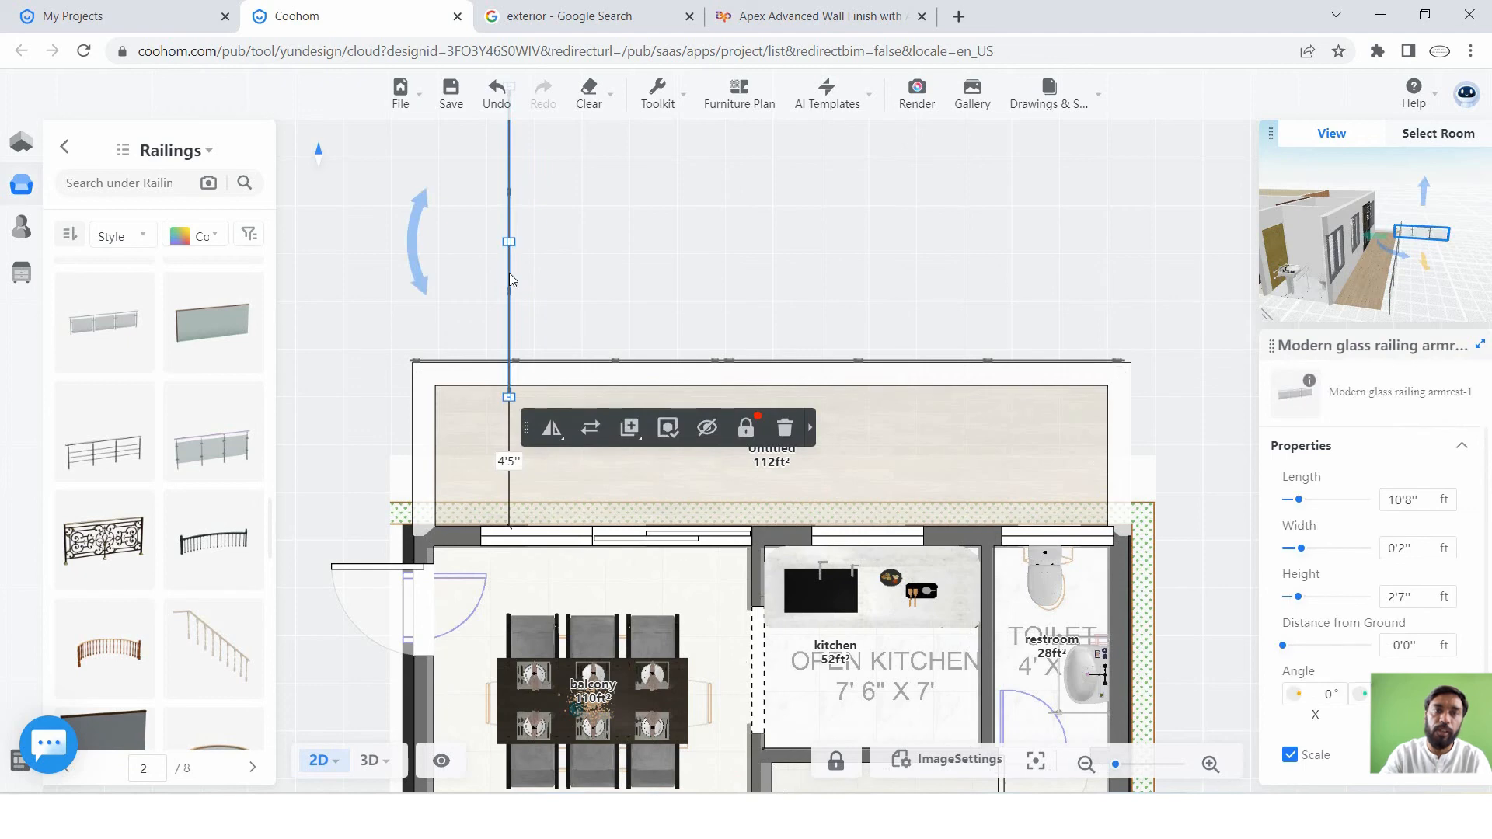
drag(512, 280, 366, 401)
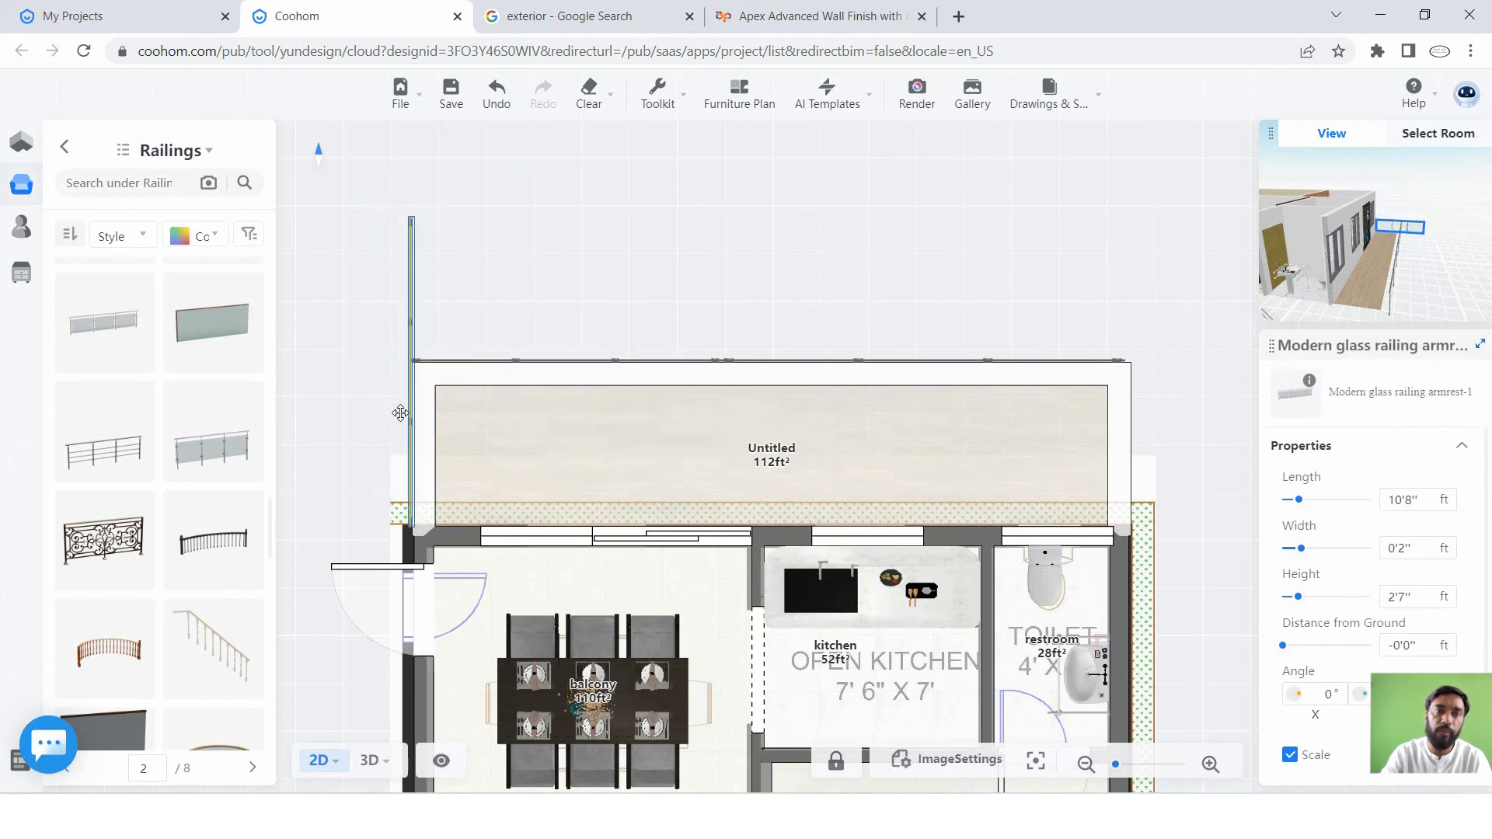
click(401, 413)
Shorten the side railing to about 5'9" so it ends at the balcony's outer corner beside the long railing.
scroll(409, 217, up, 5)
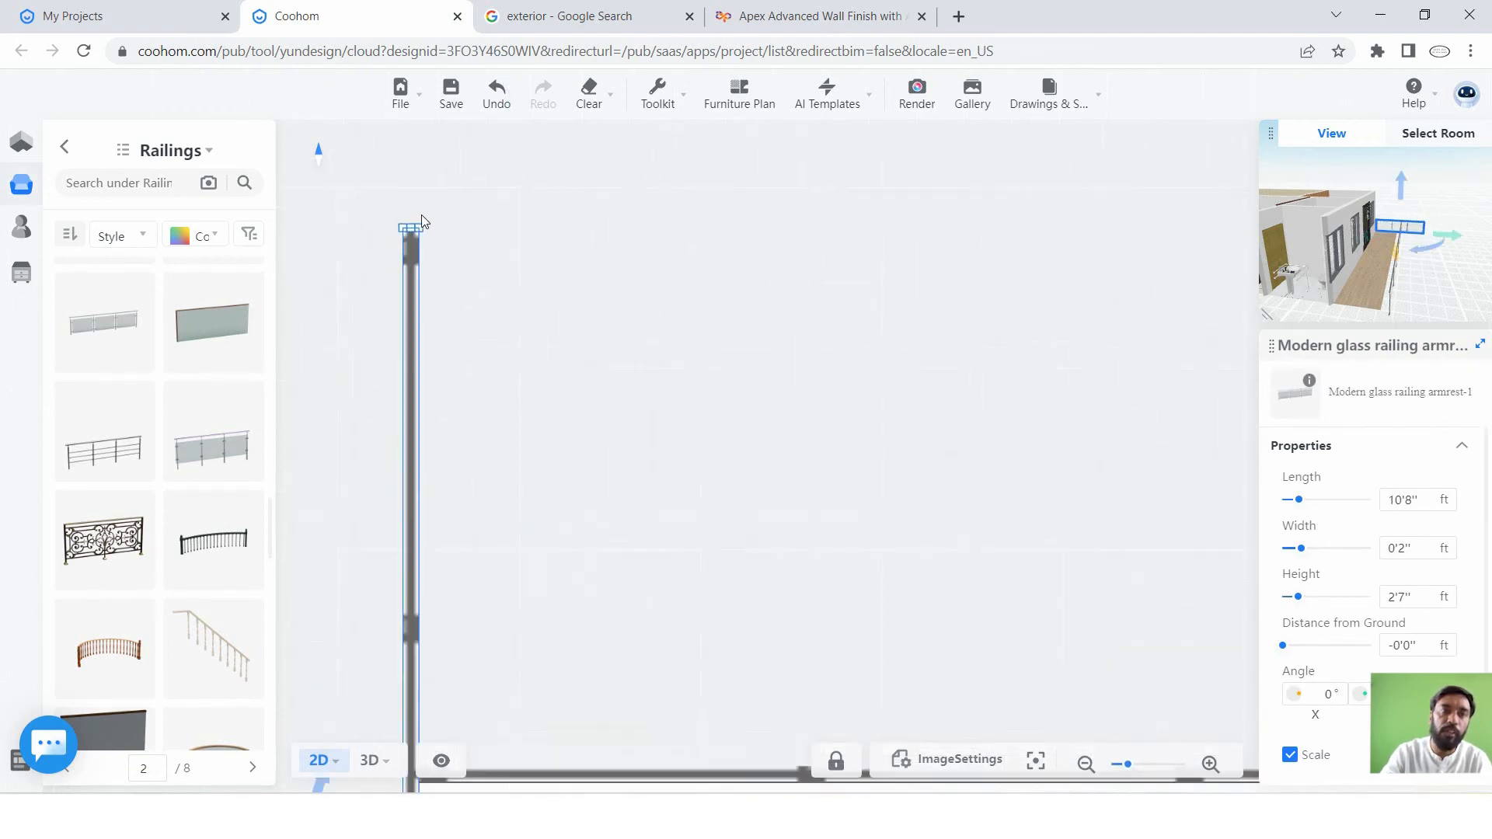
click(397, 317)
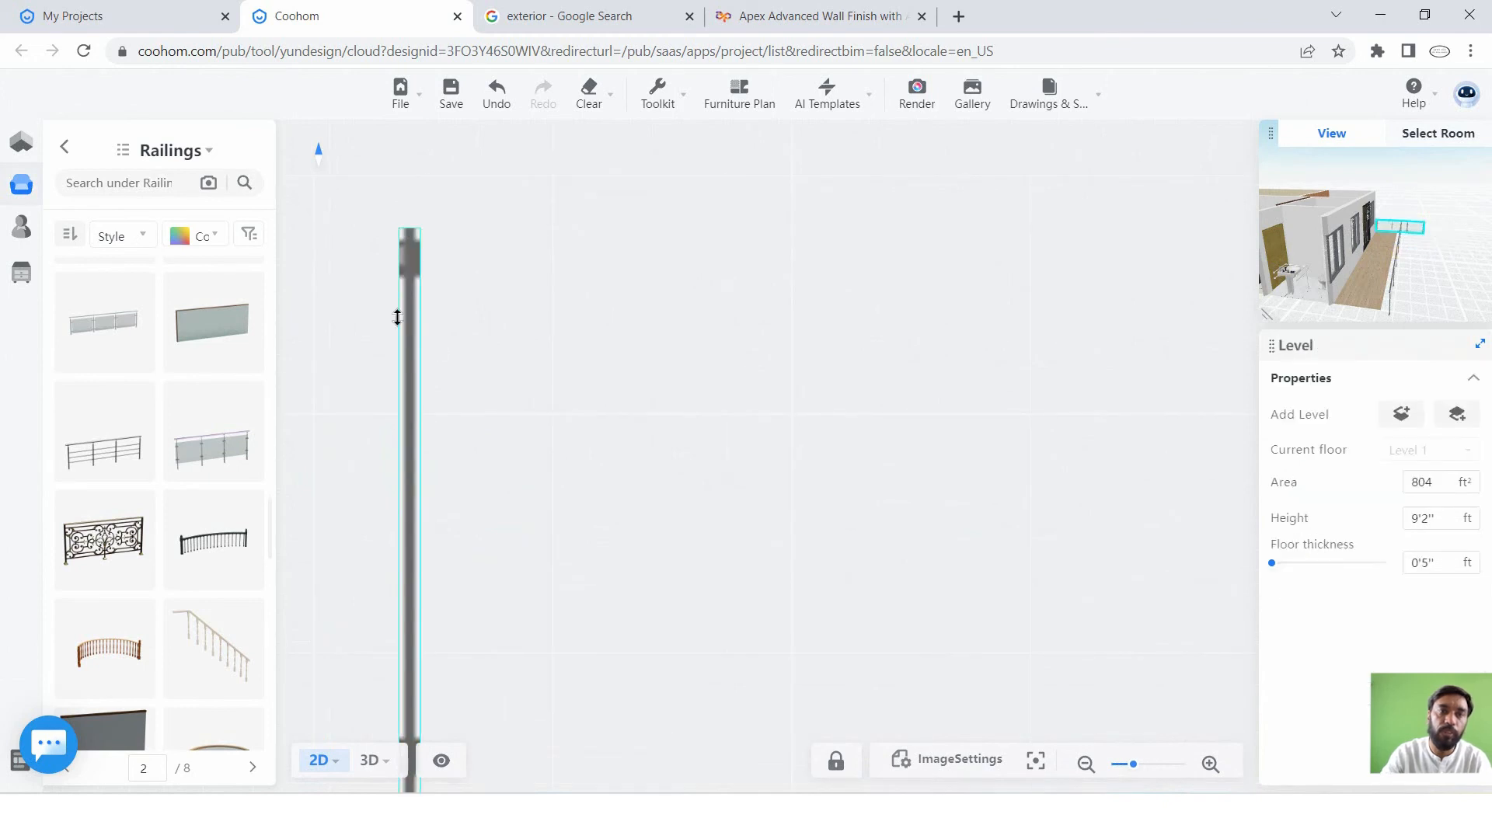
click(417, 254)
drag(404, 295, 457, 715)
drag(470, 602, 555, 241)
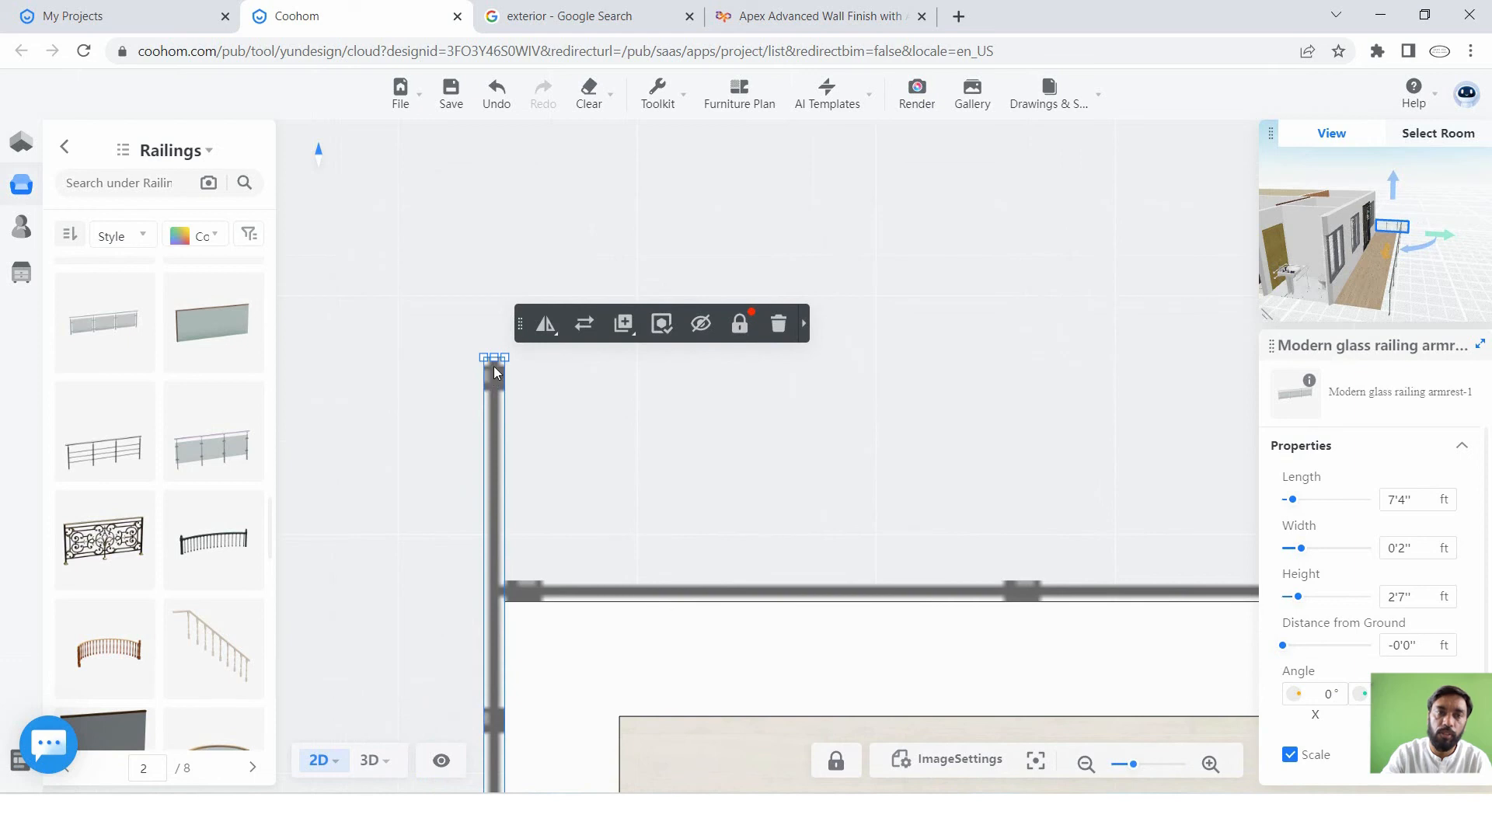
drag(492, 354, 499, 523)
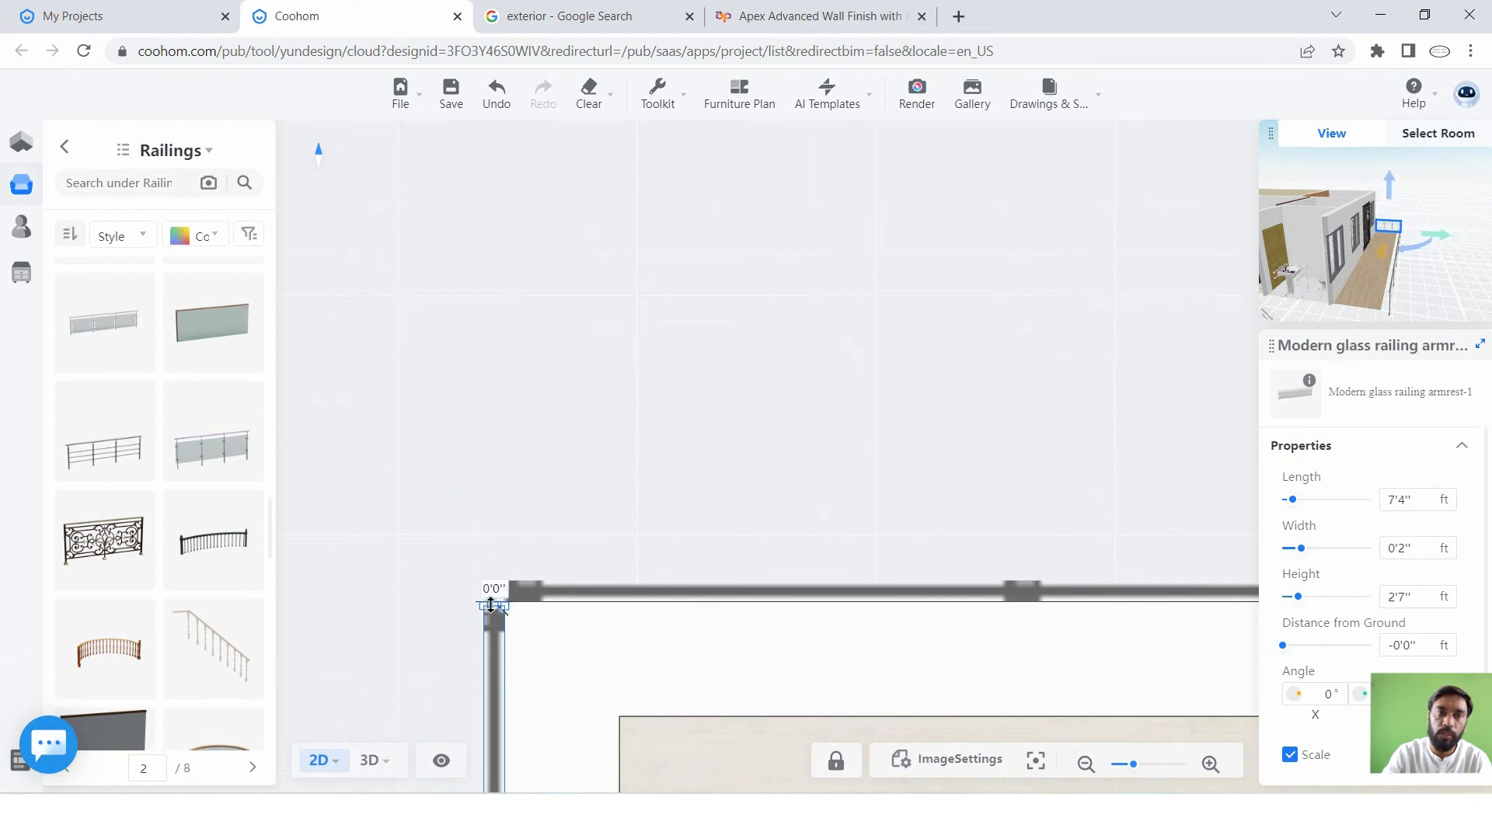
drag(491, 605, 492, 602)
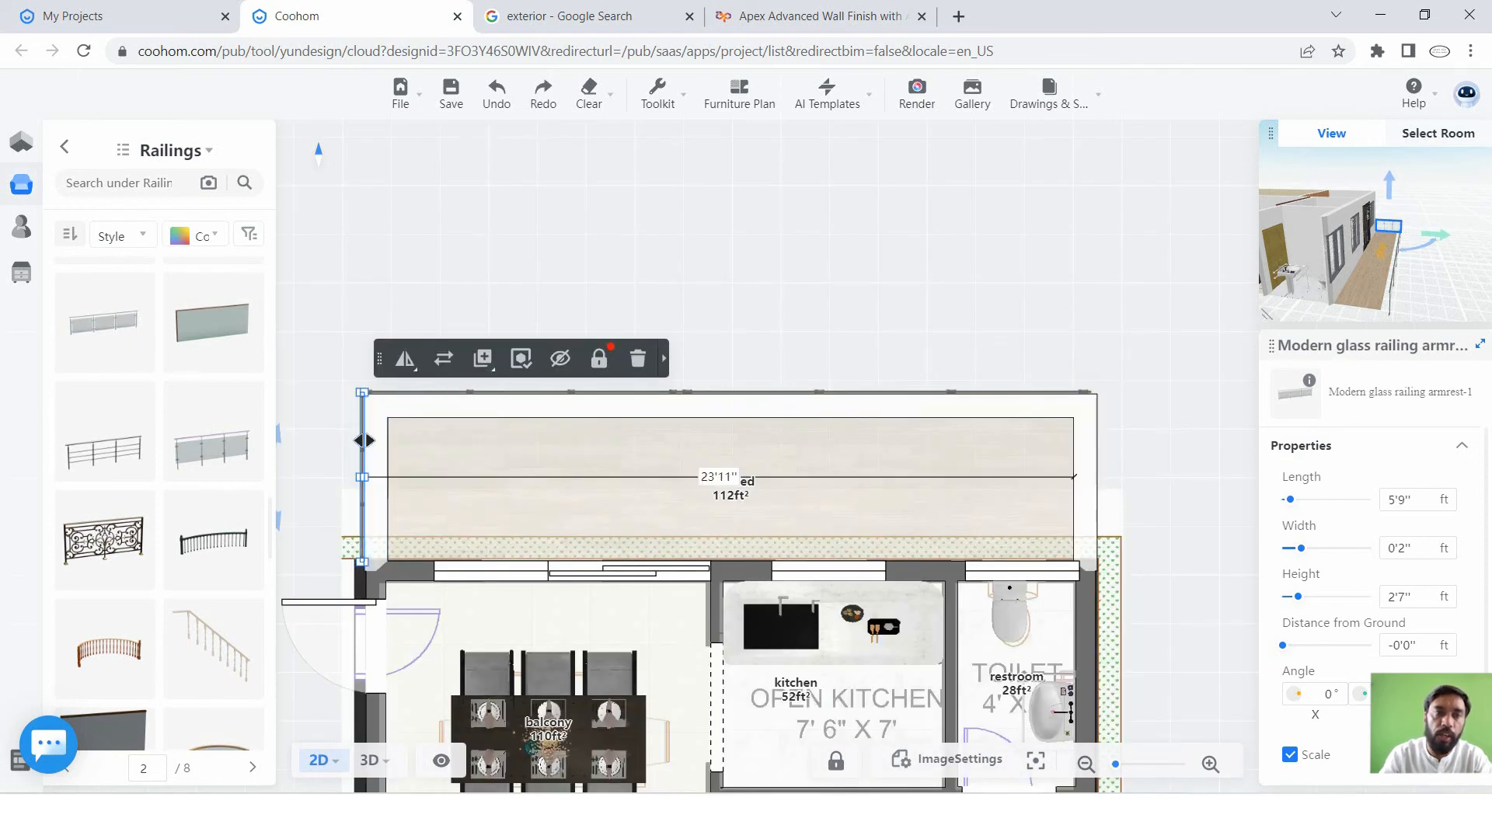
Duplicate the side railing and place the copy on the opposite short side of the balcony, next to the restroom.
mouse_move(483, 366)
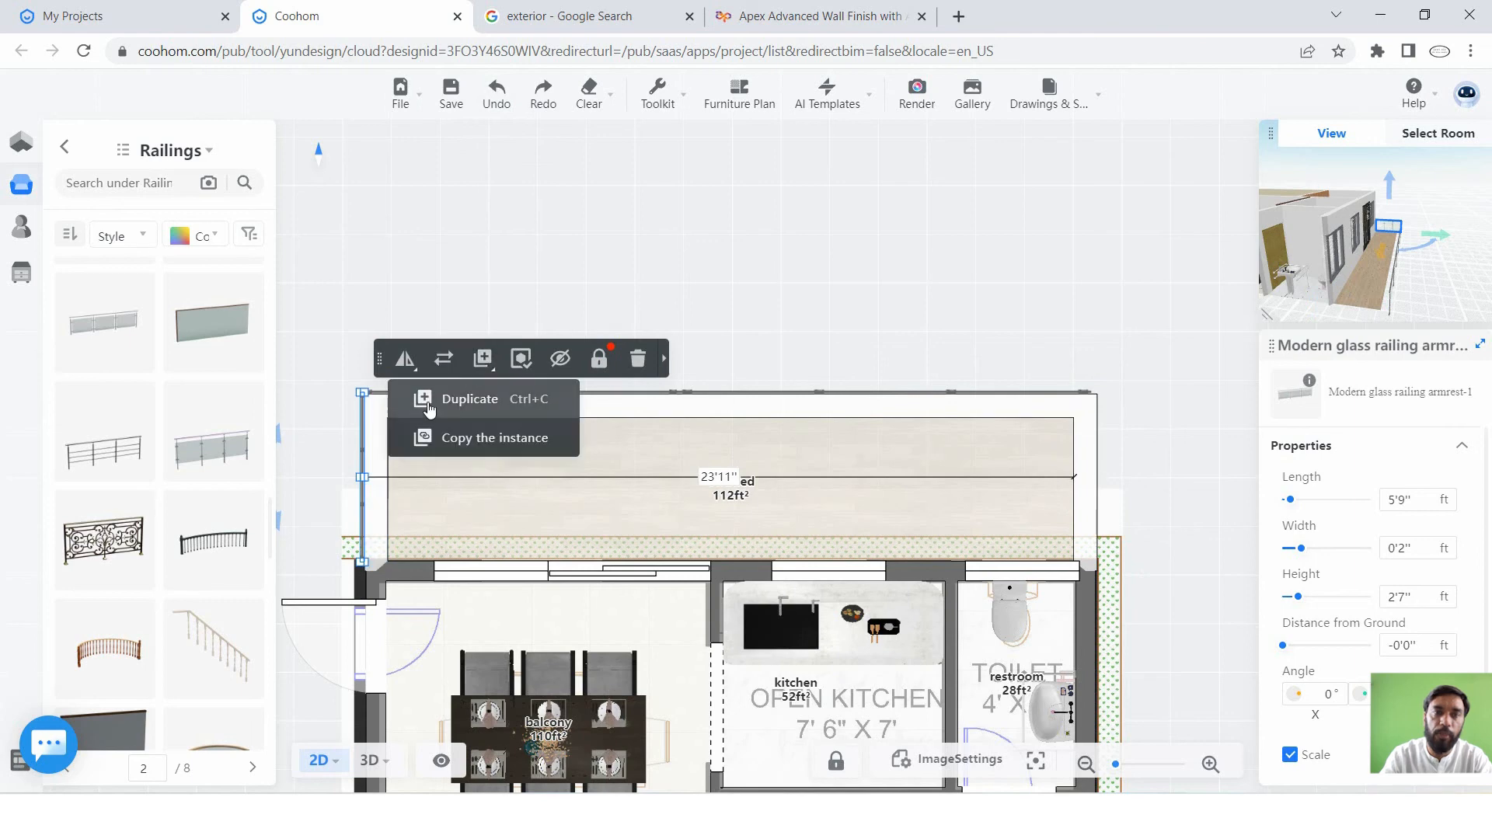
click(471, 400)
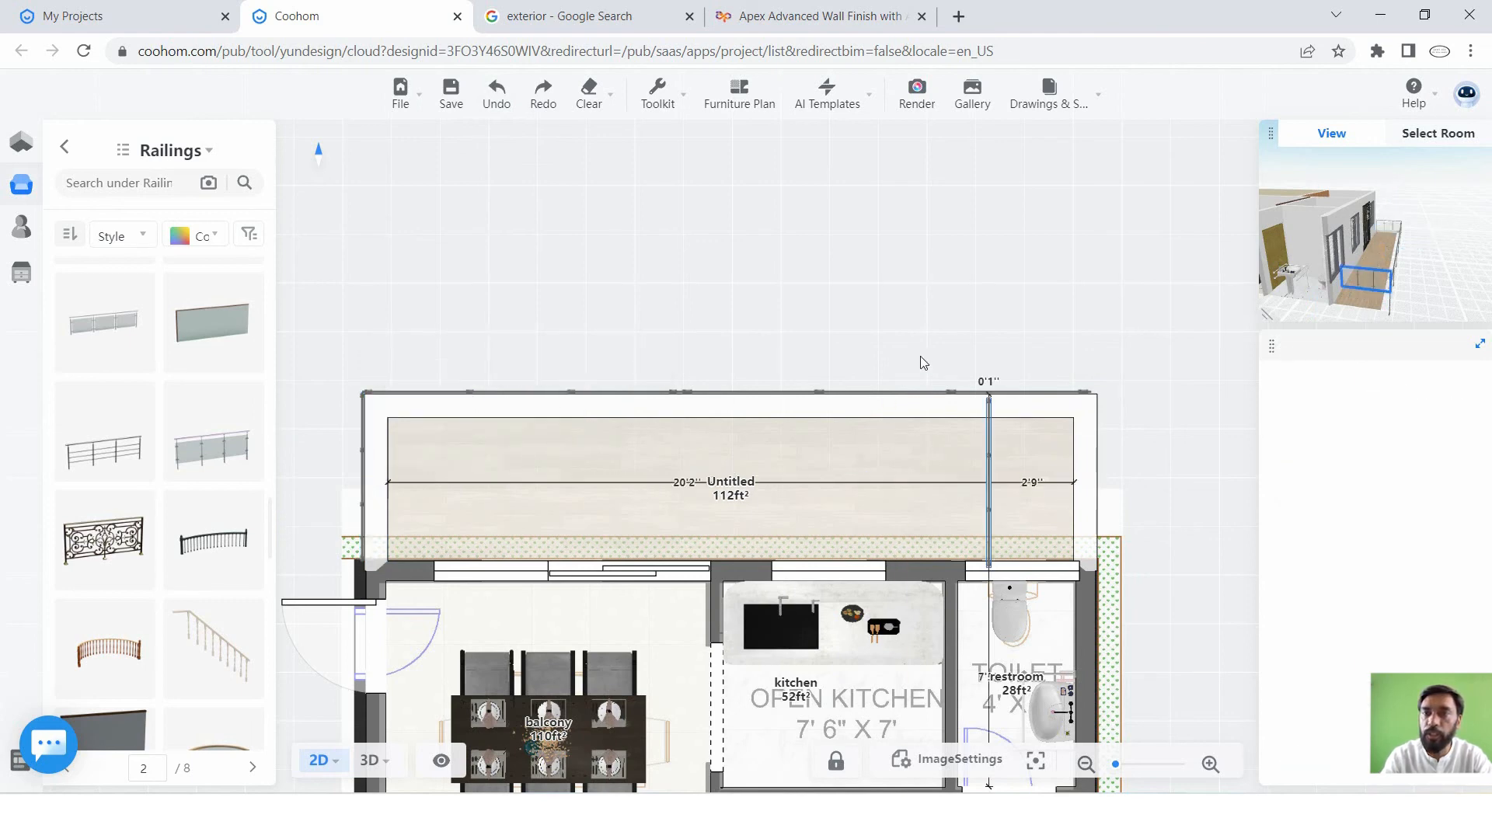
click(1111, 444)
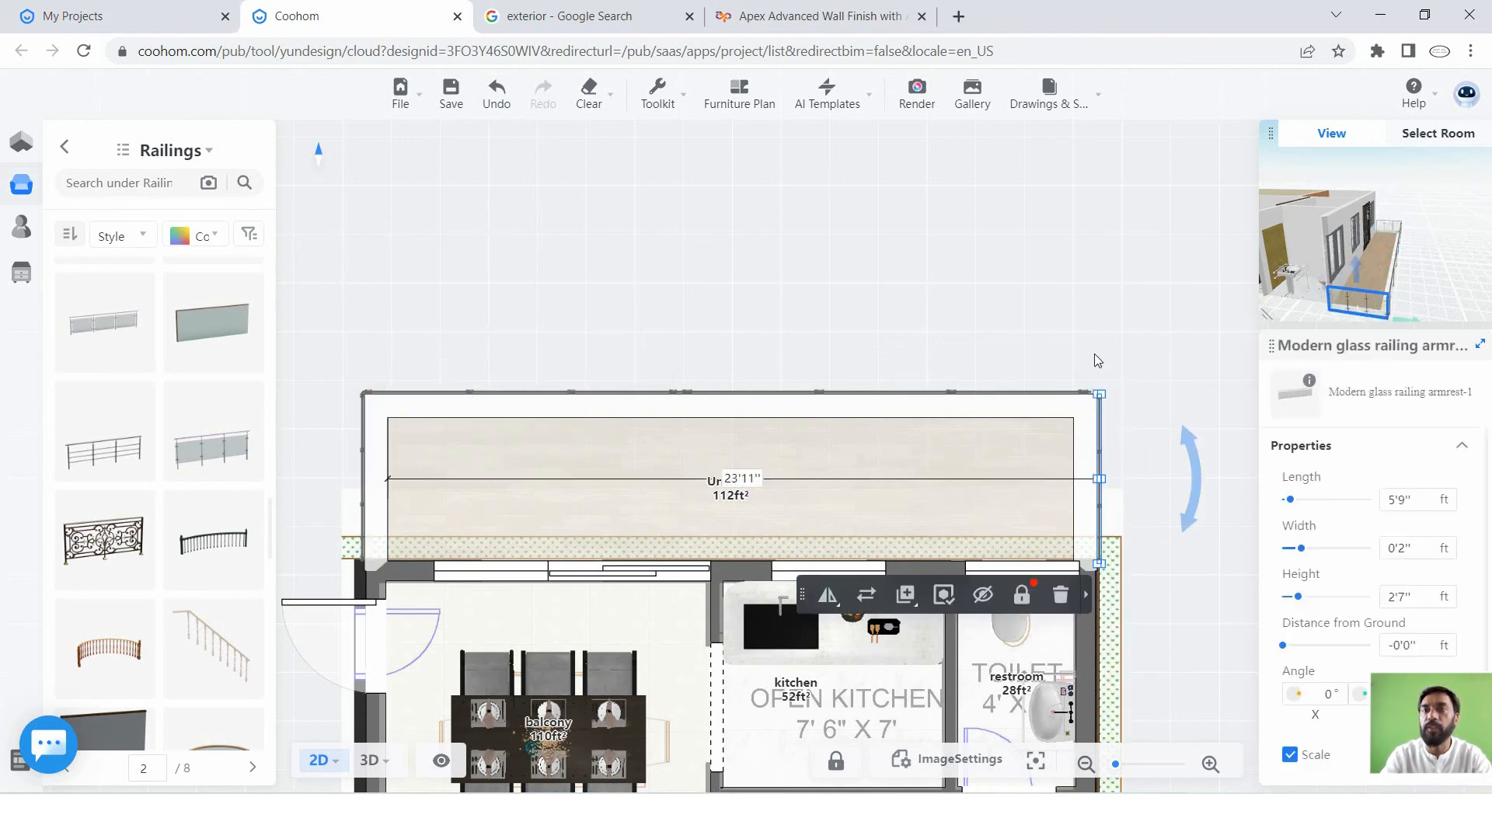
Examine the balcony railings and the living room interior in the 3D top view.
mouse_move(372, 760)
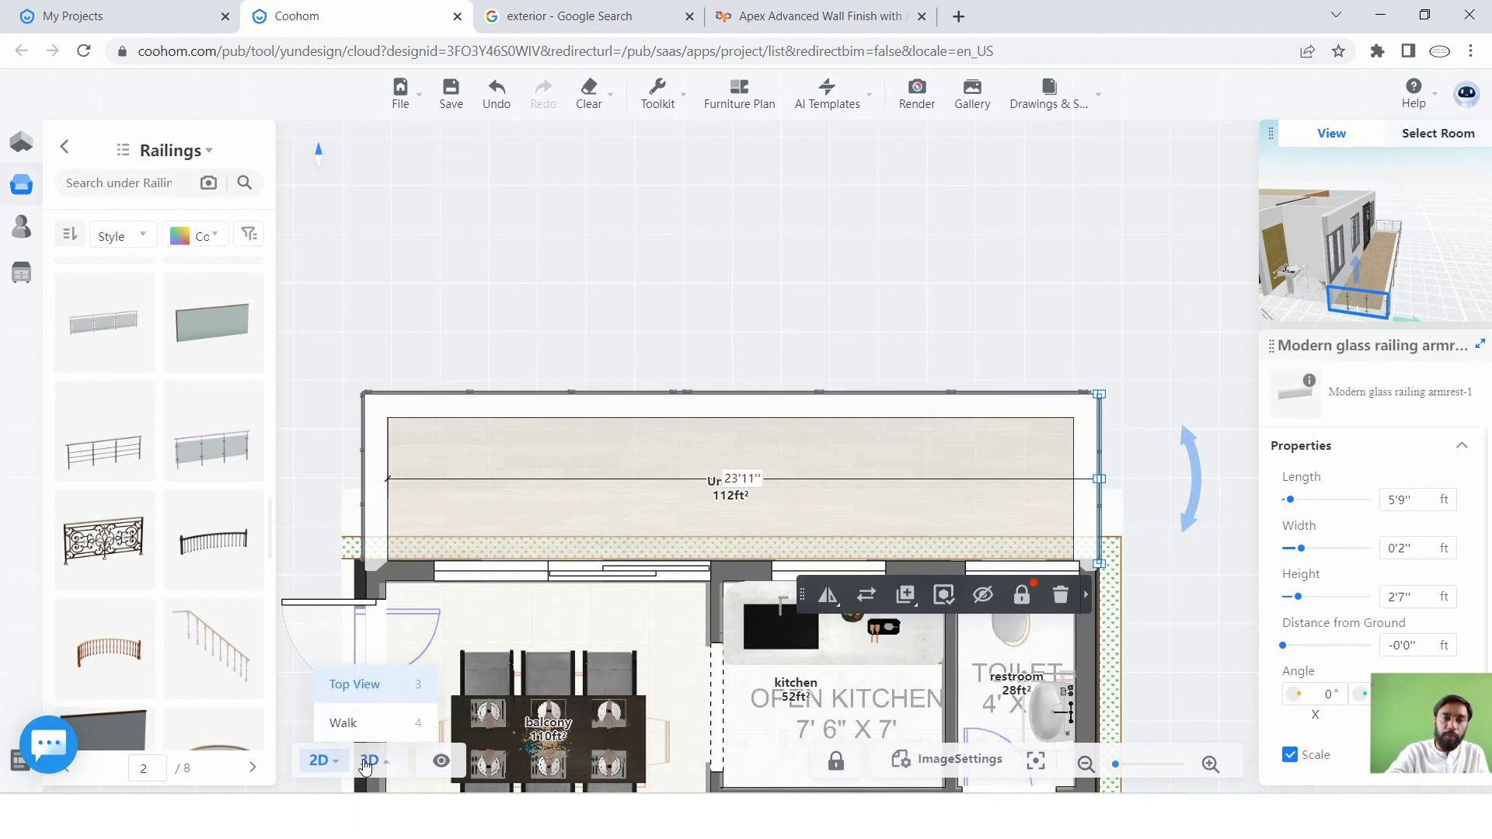
click(378, 686)
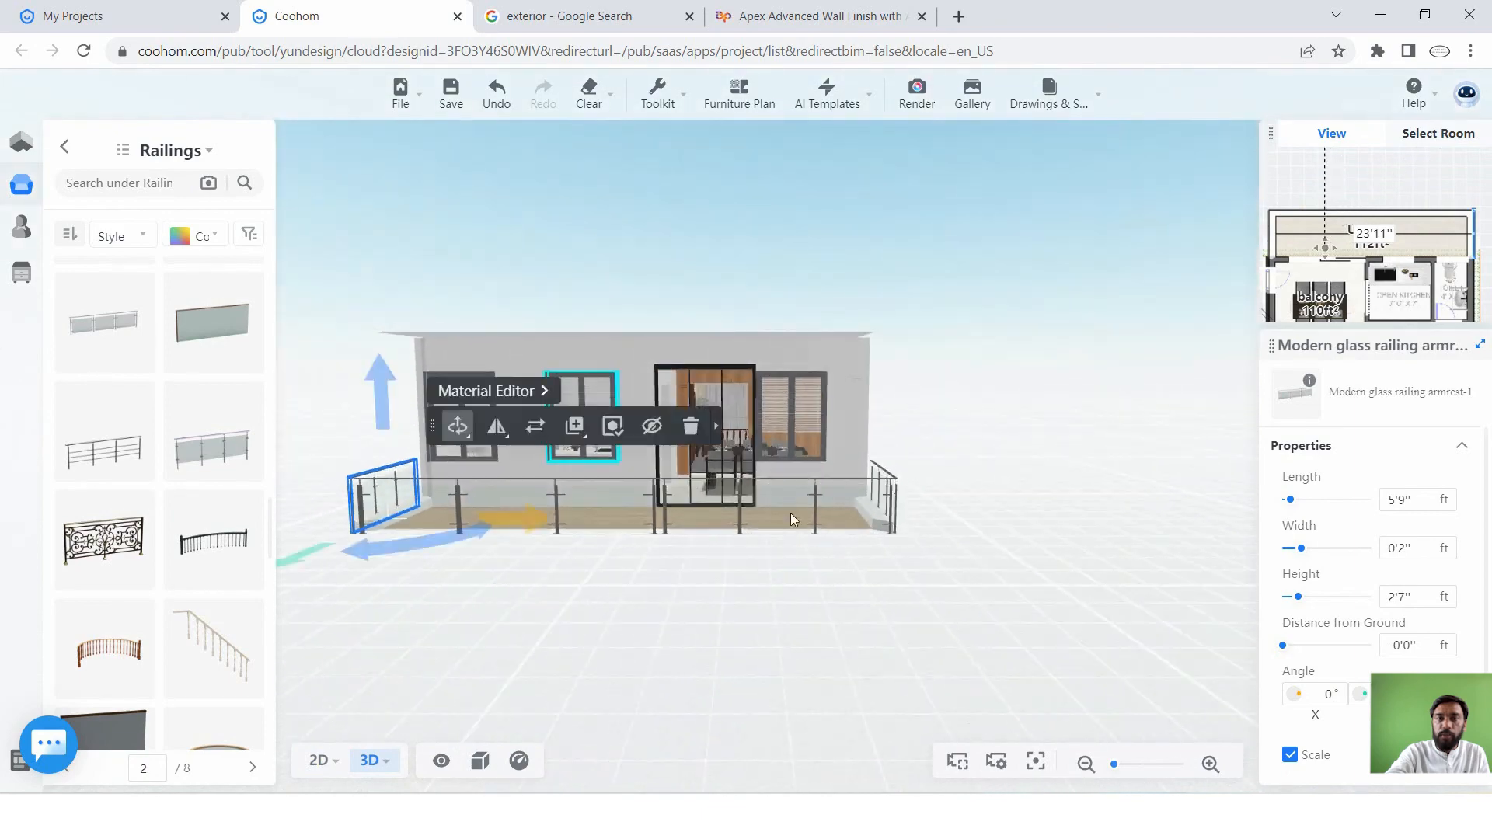
drag(790, 513, 920, 573)
scroll(667, 441, up, 5)
scroll(791, 484, down, 8)
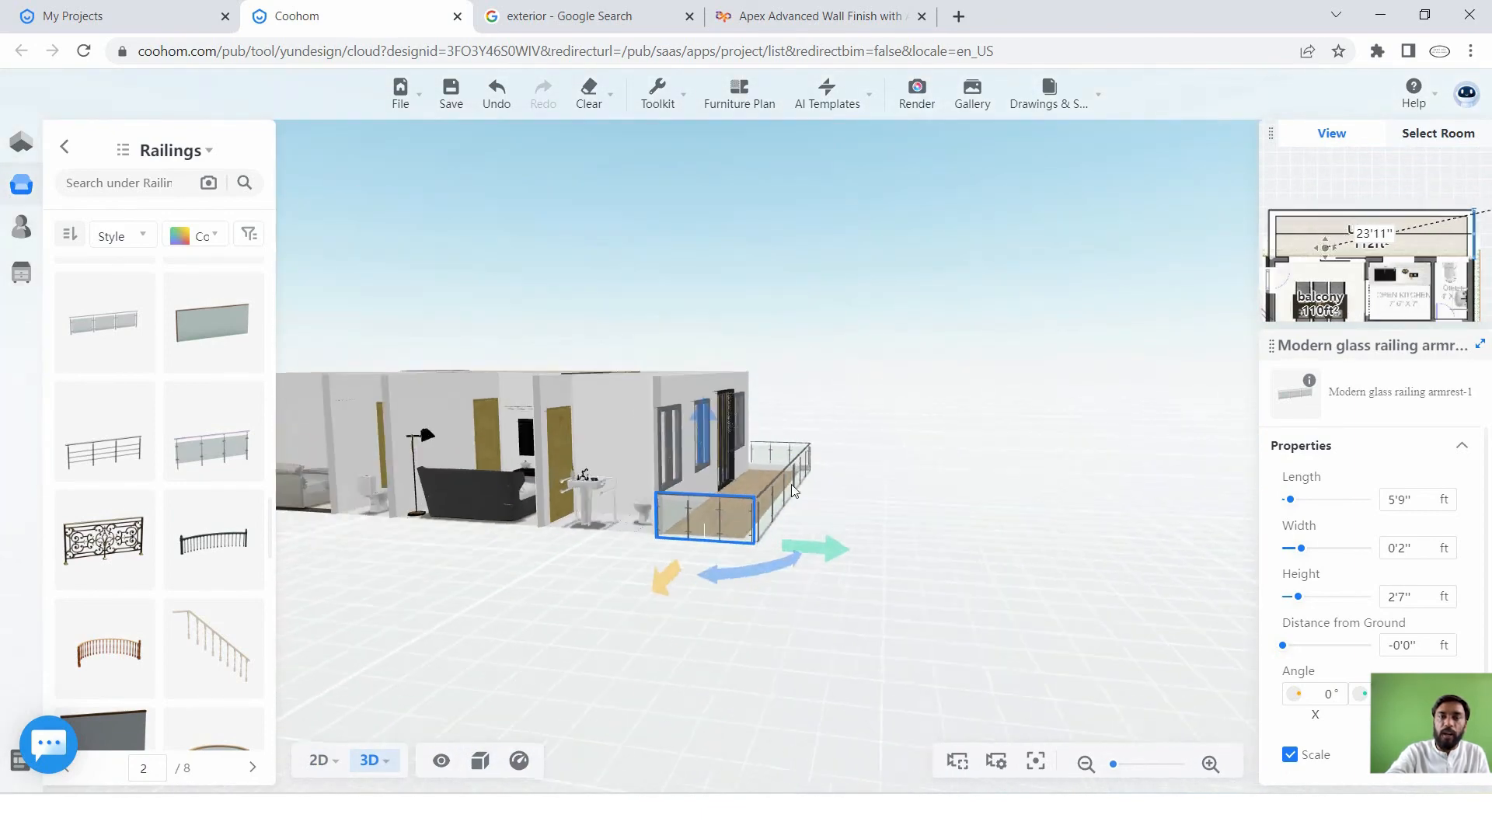
scroll(706, 467, up, 5)
drag(706, 468, 860, 548)
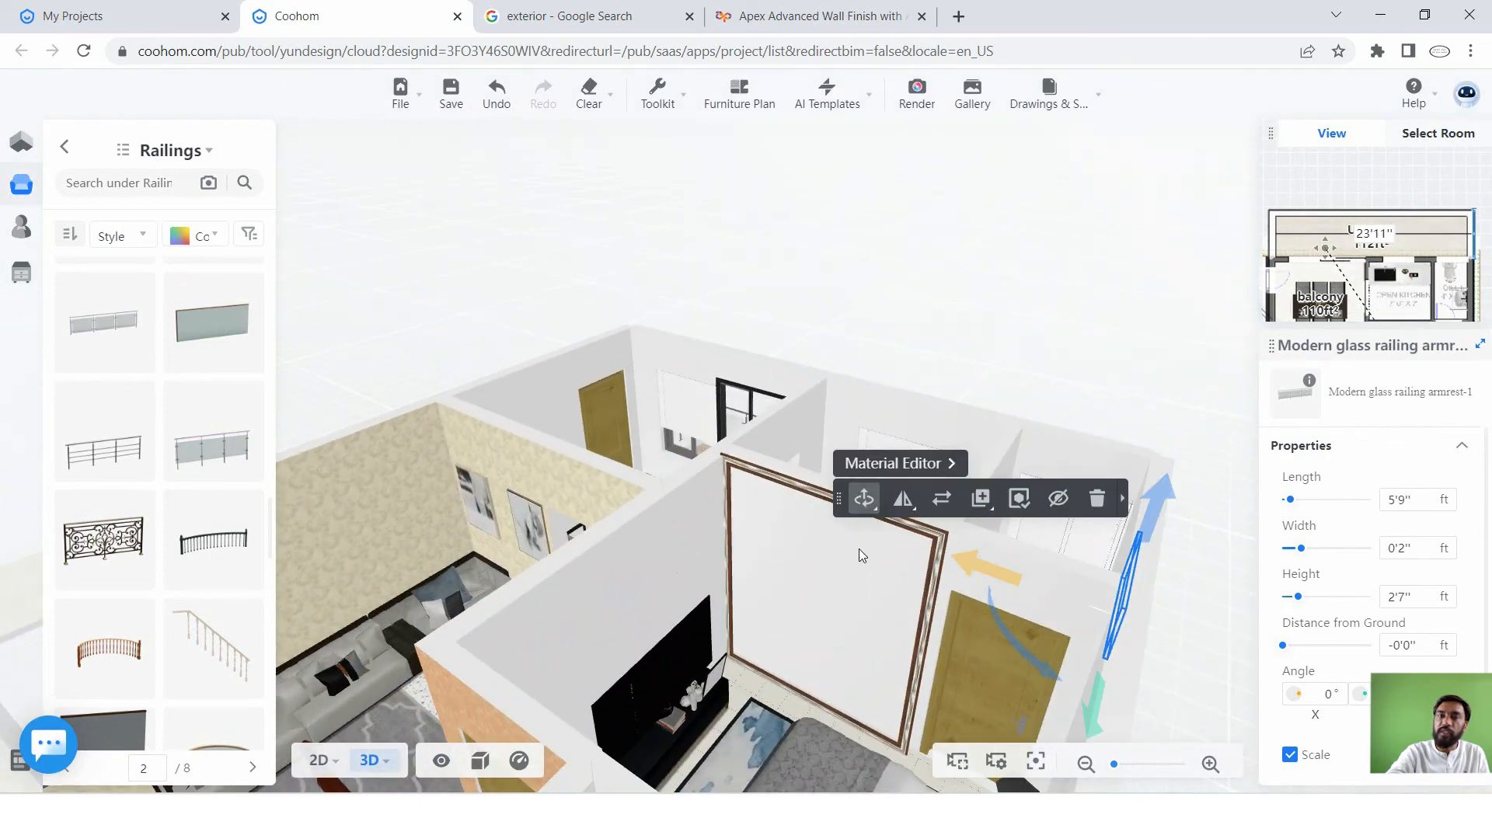
scroll(759, 604, up, 4)
drag(758, 603, 757, 532)
scroll(637, 477, down, 6)
scroll(762, 532, up, 6)
scroll(757, 531, down, 4)
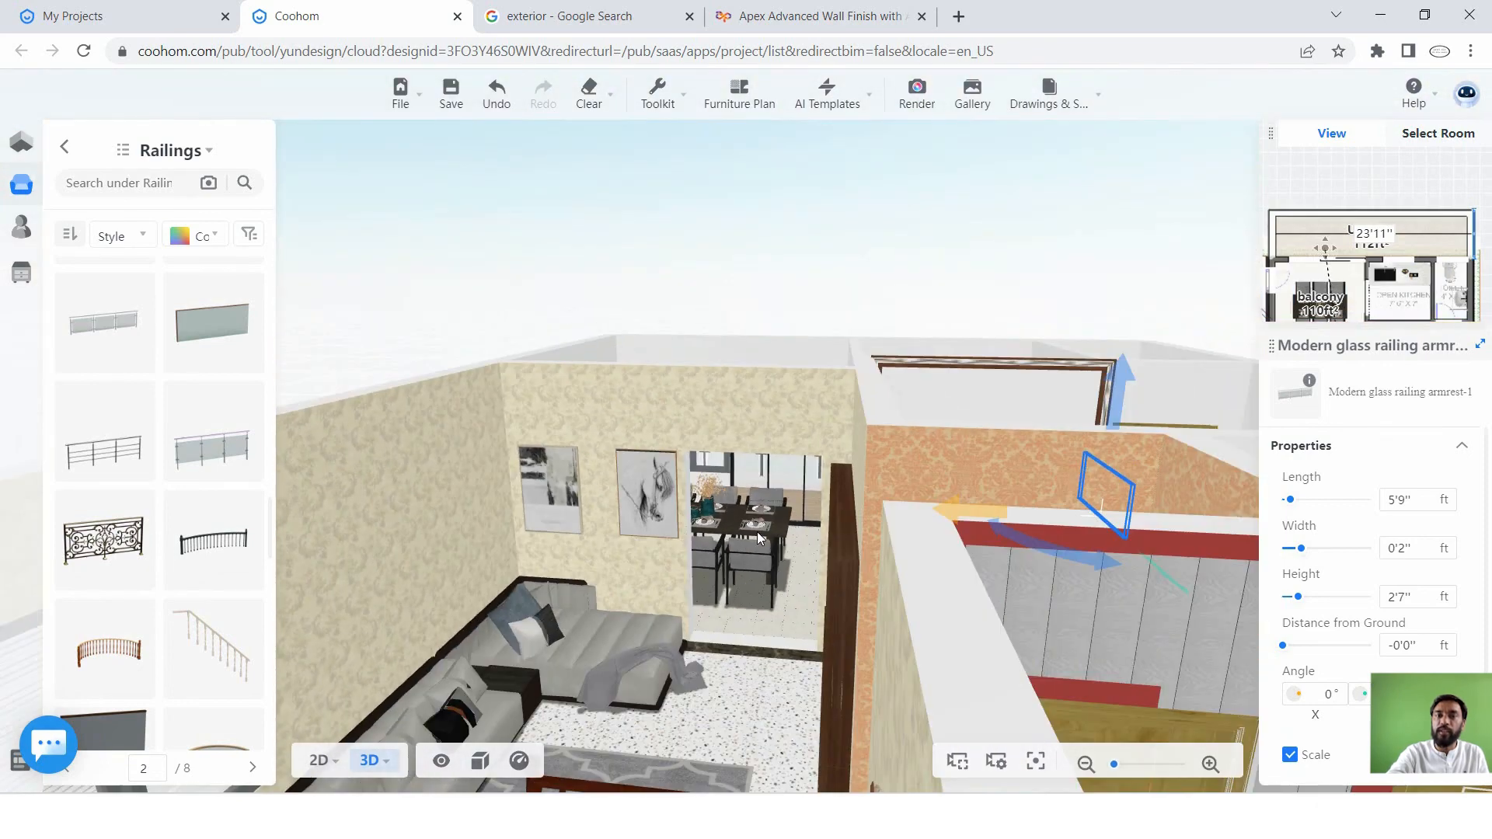
scroll(724, 629, up, 4)
drag(724, 630, 756, 640)
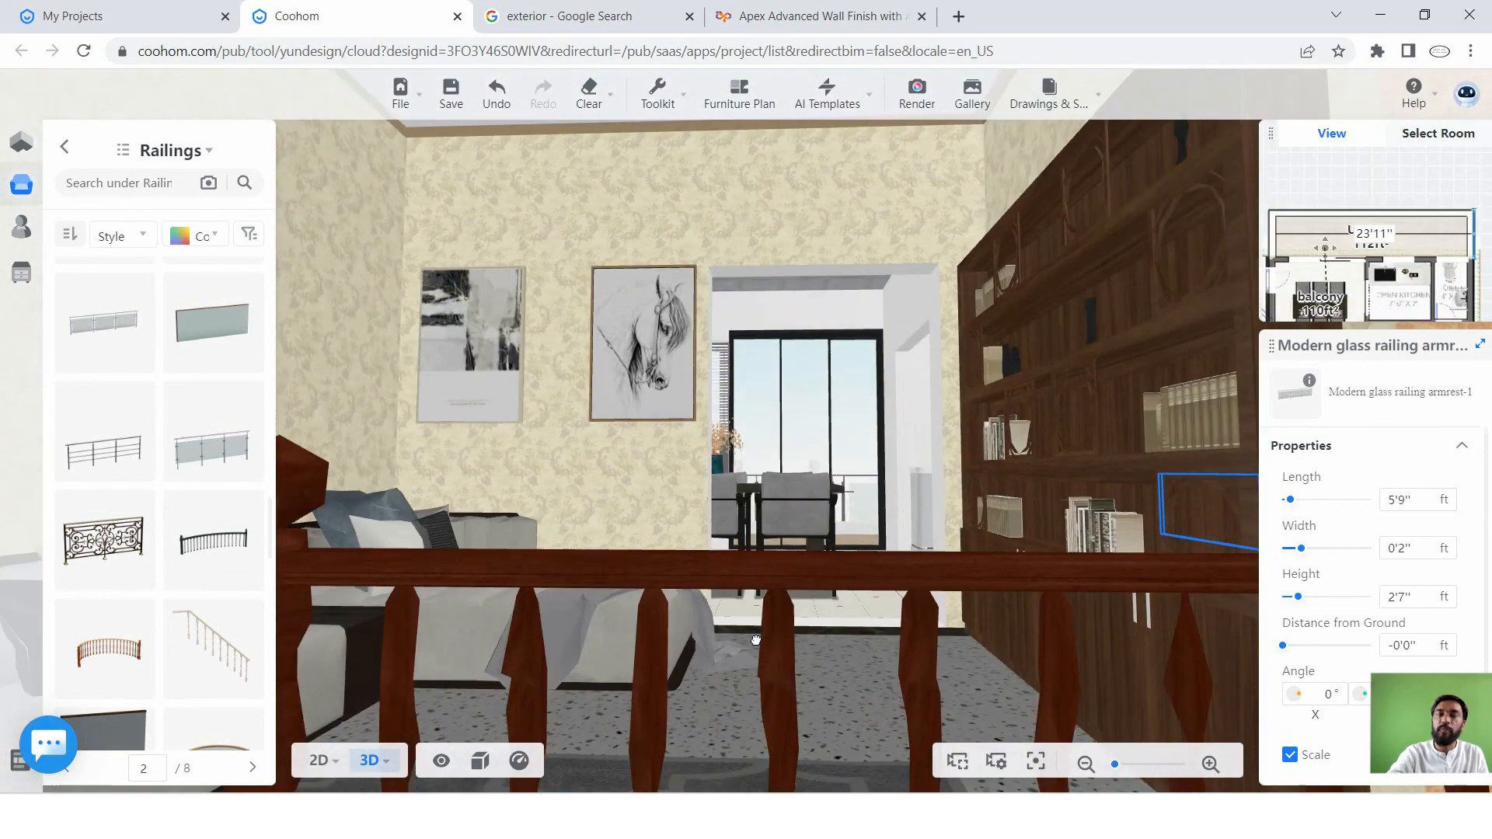
scroll(757, 640, down, 4)
Open the living room's aluminum ceiling in the Material Editor and select its diagonal grid-line component.
click(753, 168)
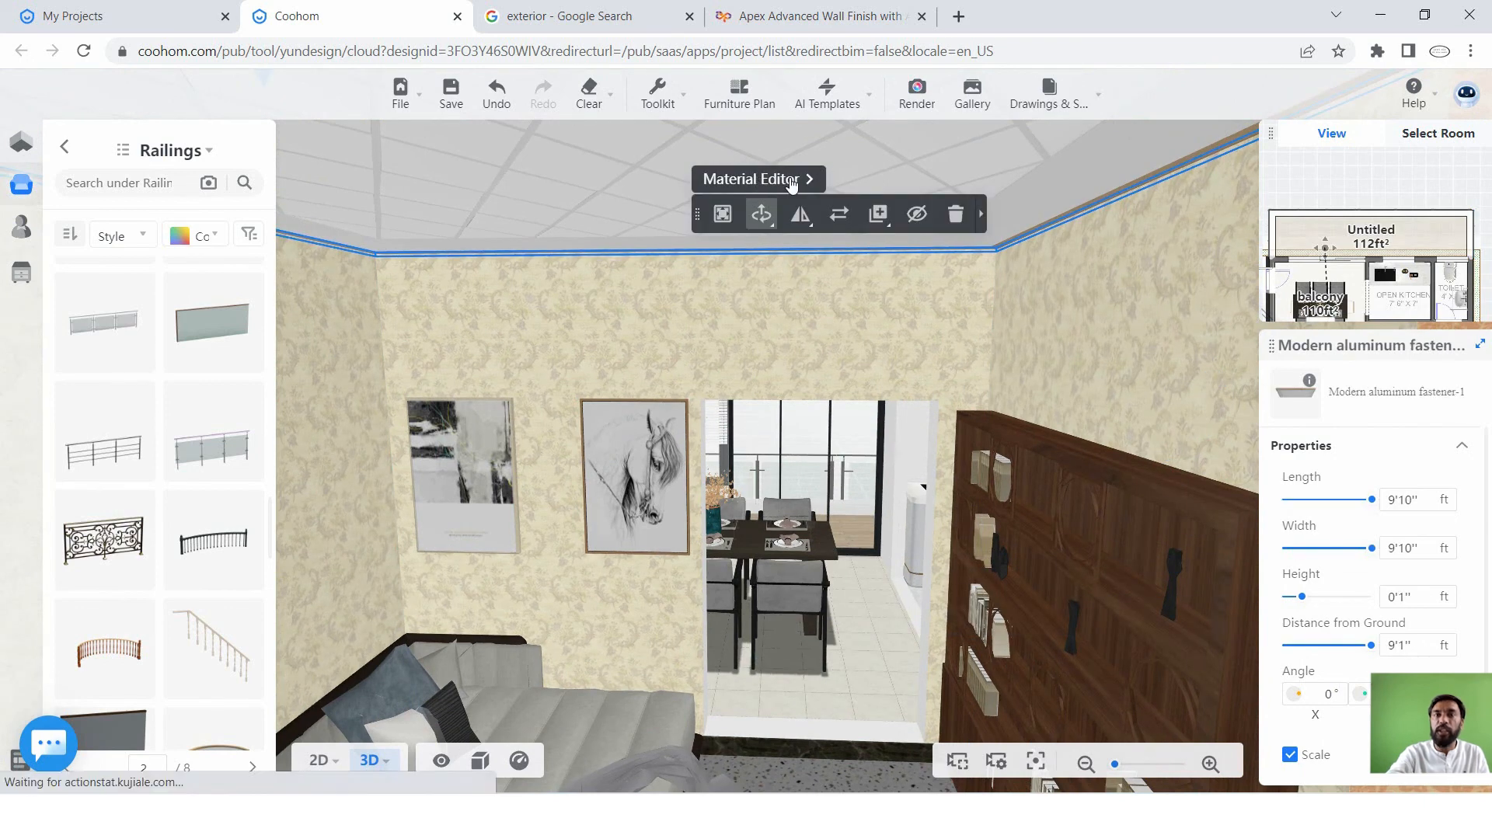
click(792, 181)
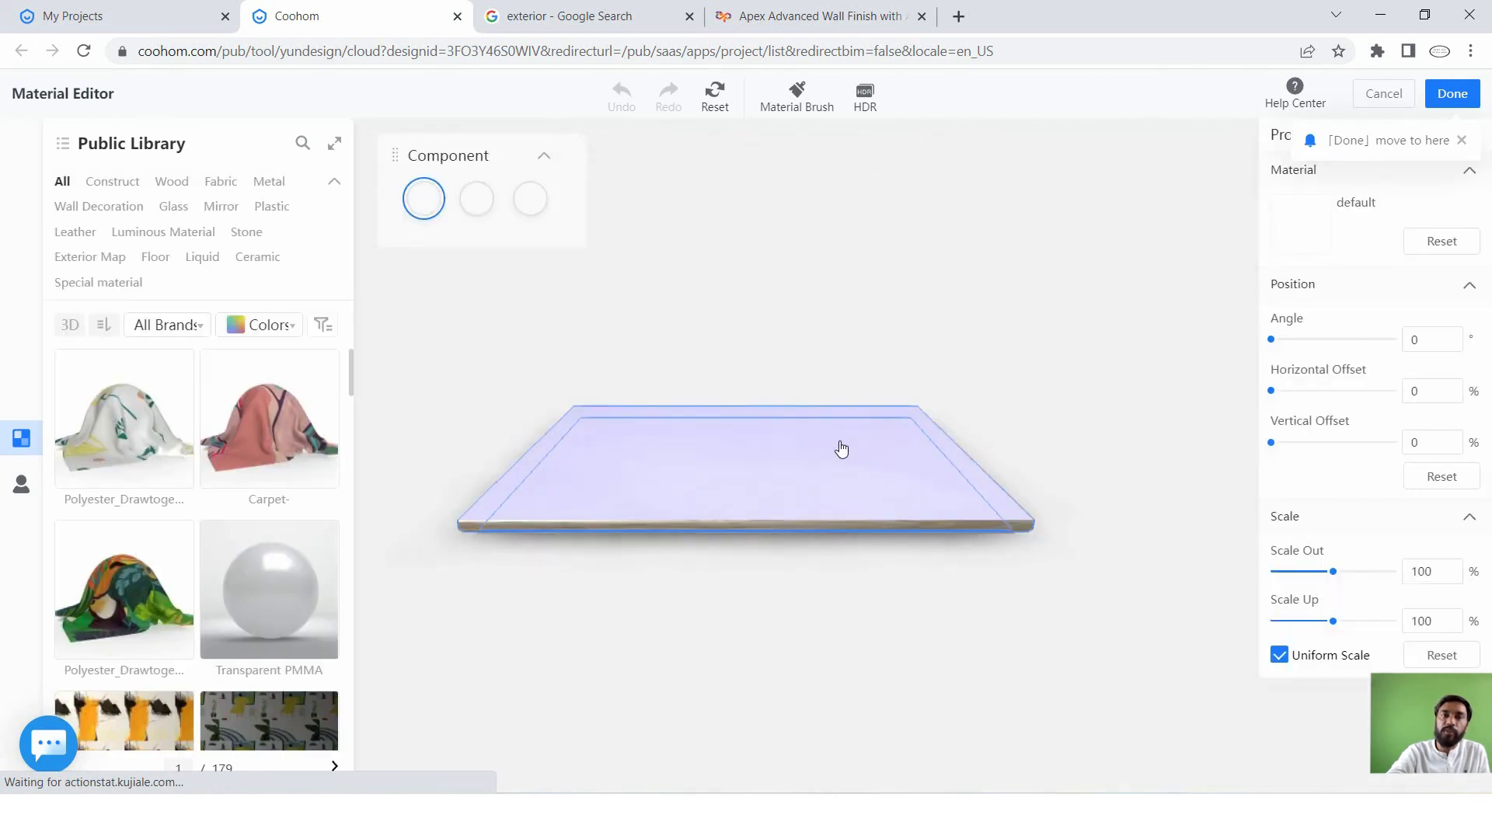
click(733, 442)
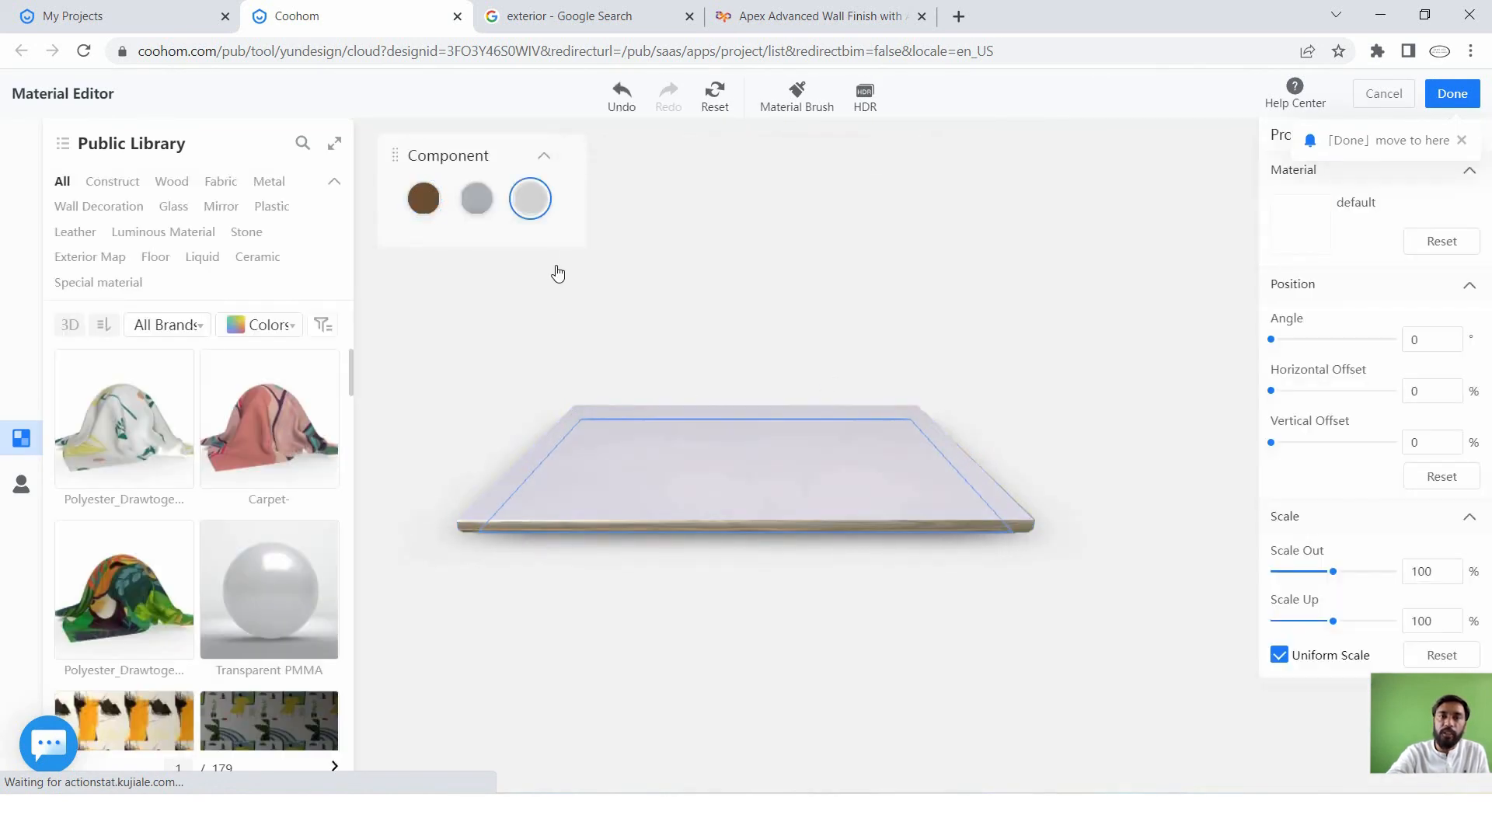
click(474, 202)
click(532, 203)
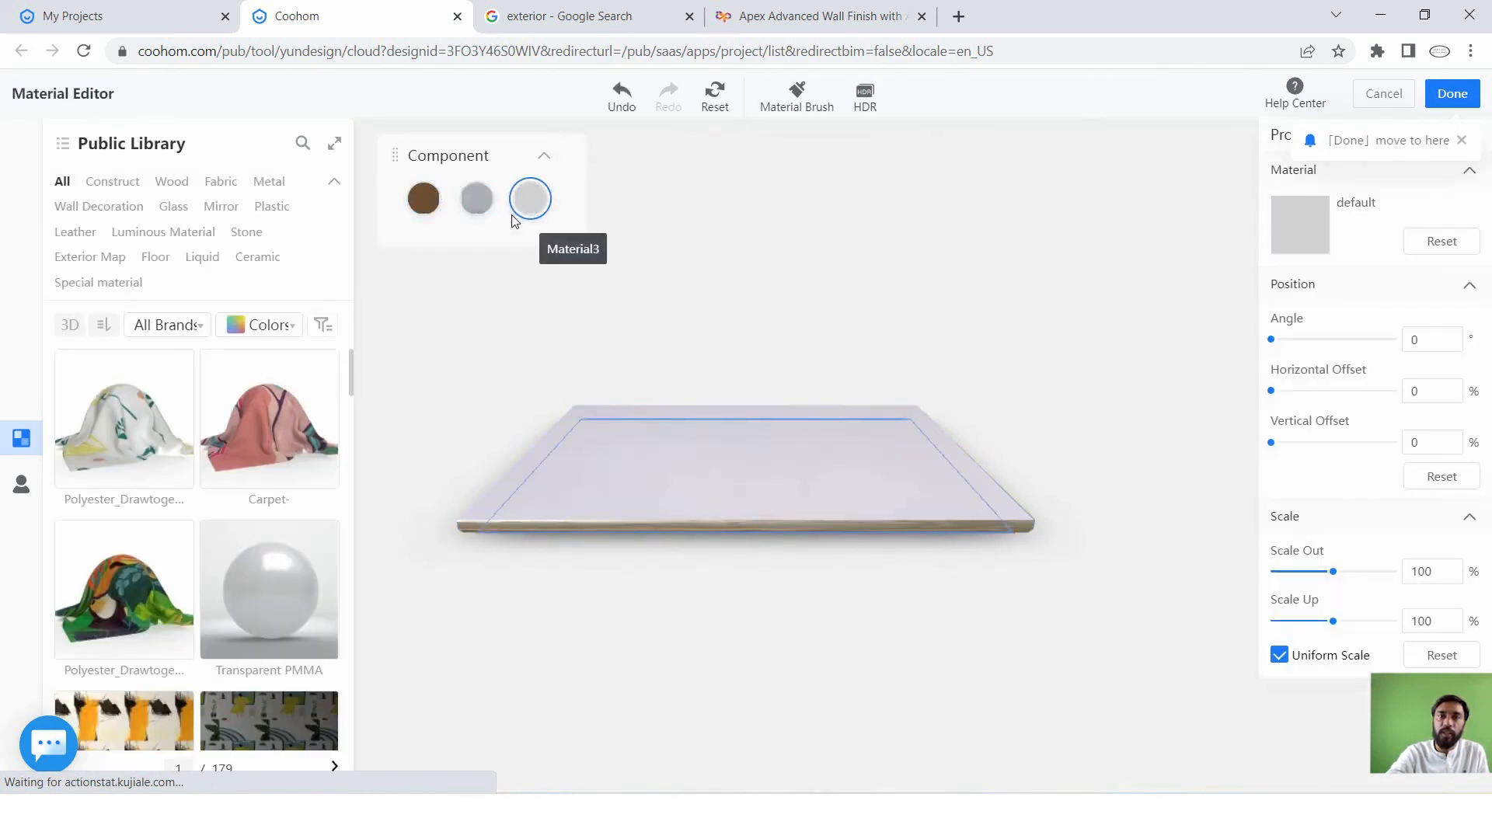
click(473, 197)
click(427, 200)
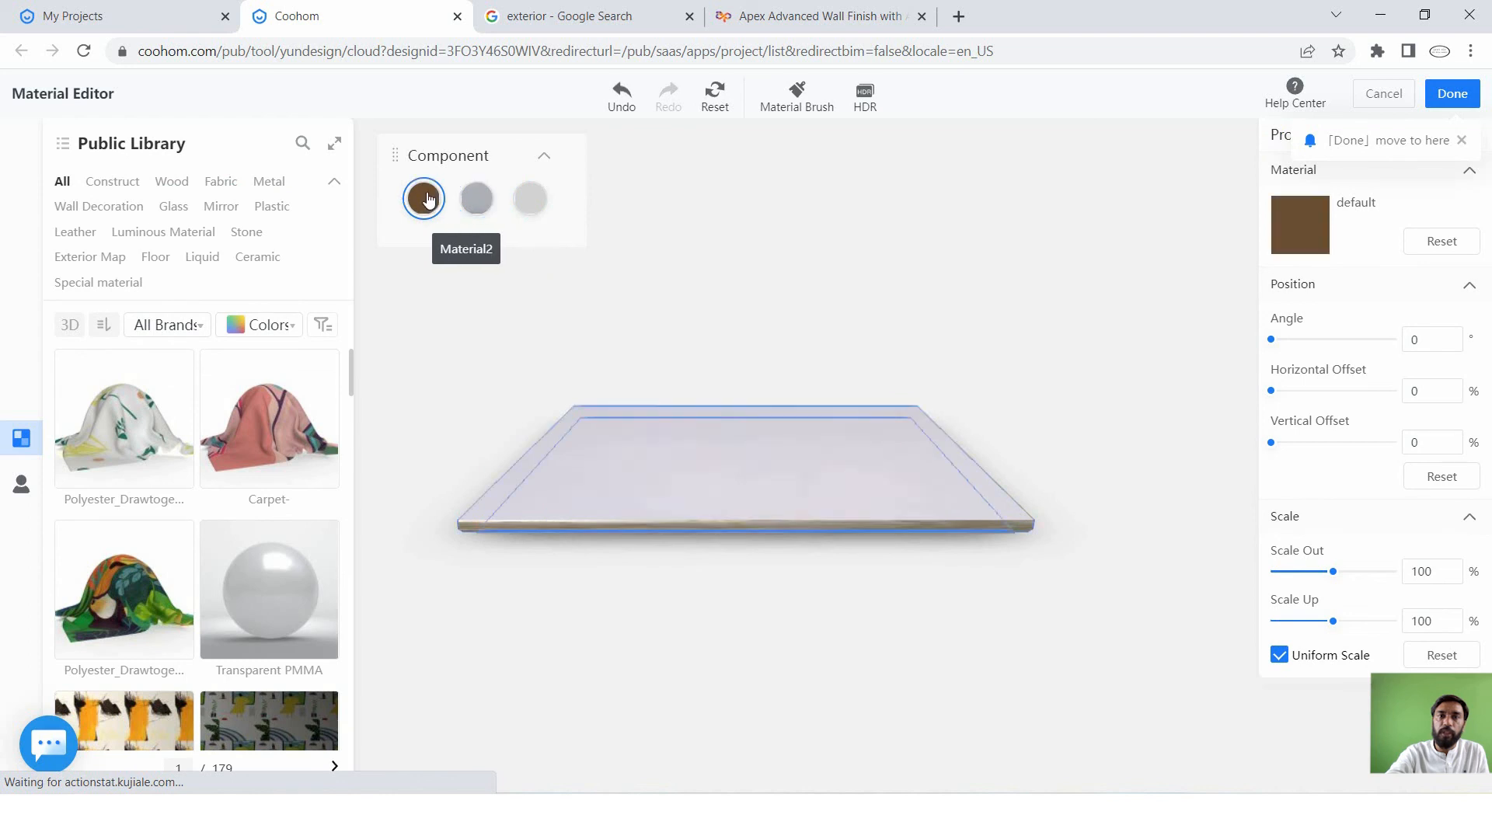
click(473, 202)
Apply the Acrylic-resin art plastic material to the ceiling's grid lines and panel, and return to the living room view.
scroll(315, 402, down, 3)
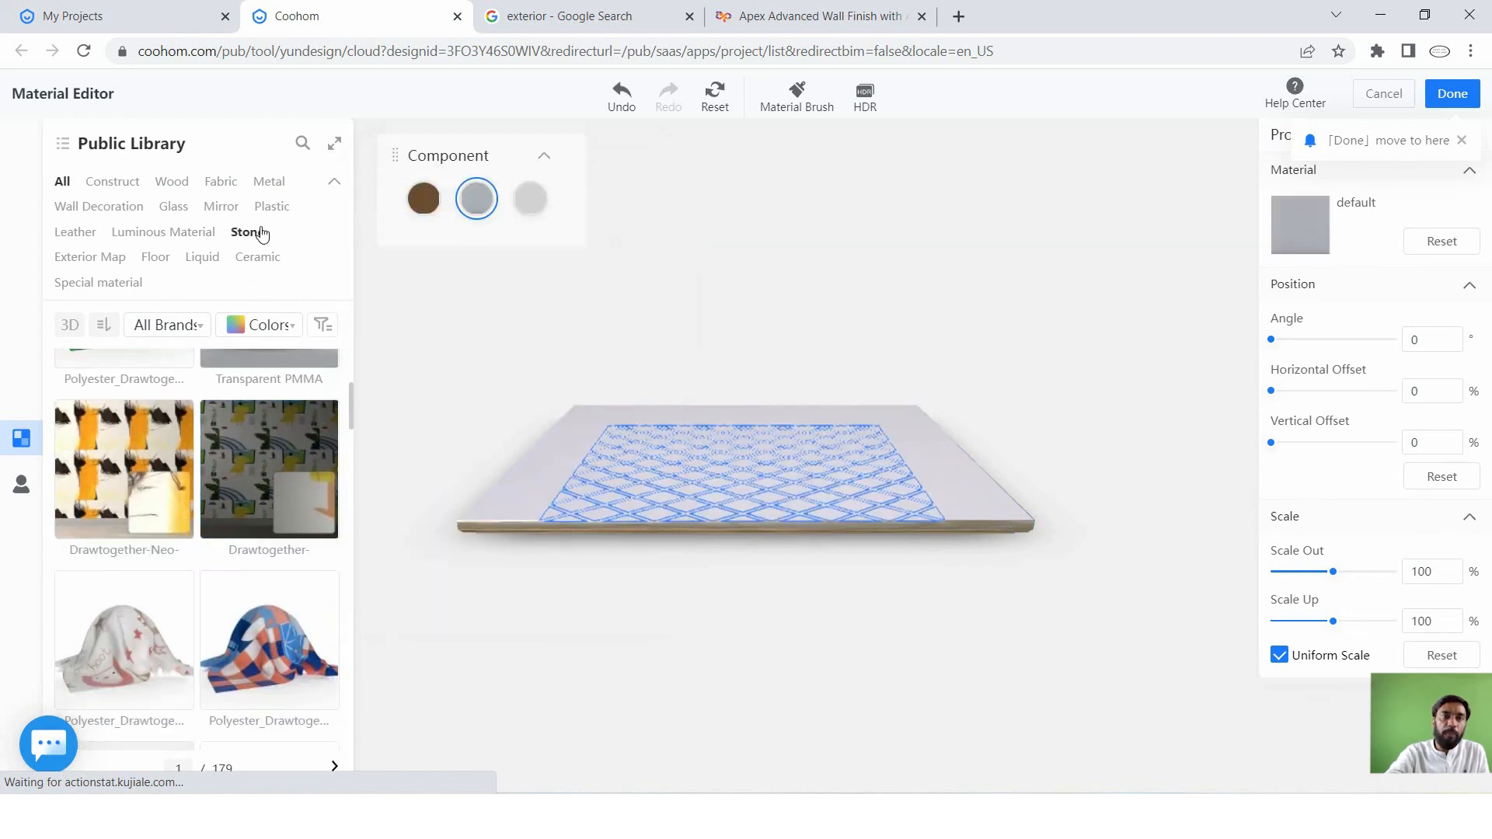
click(286, 205)
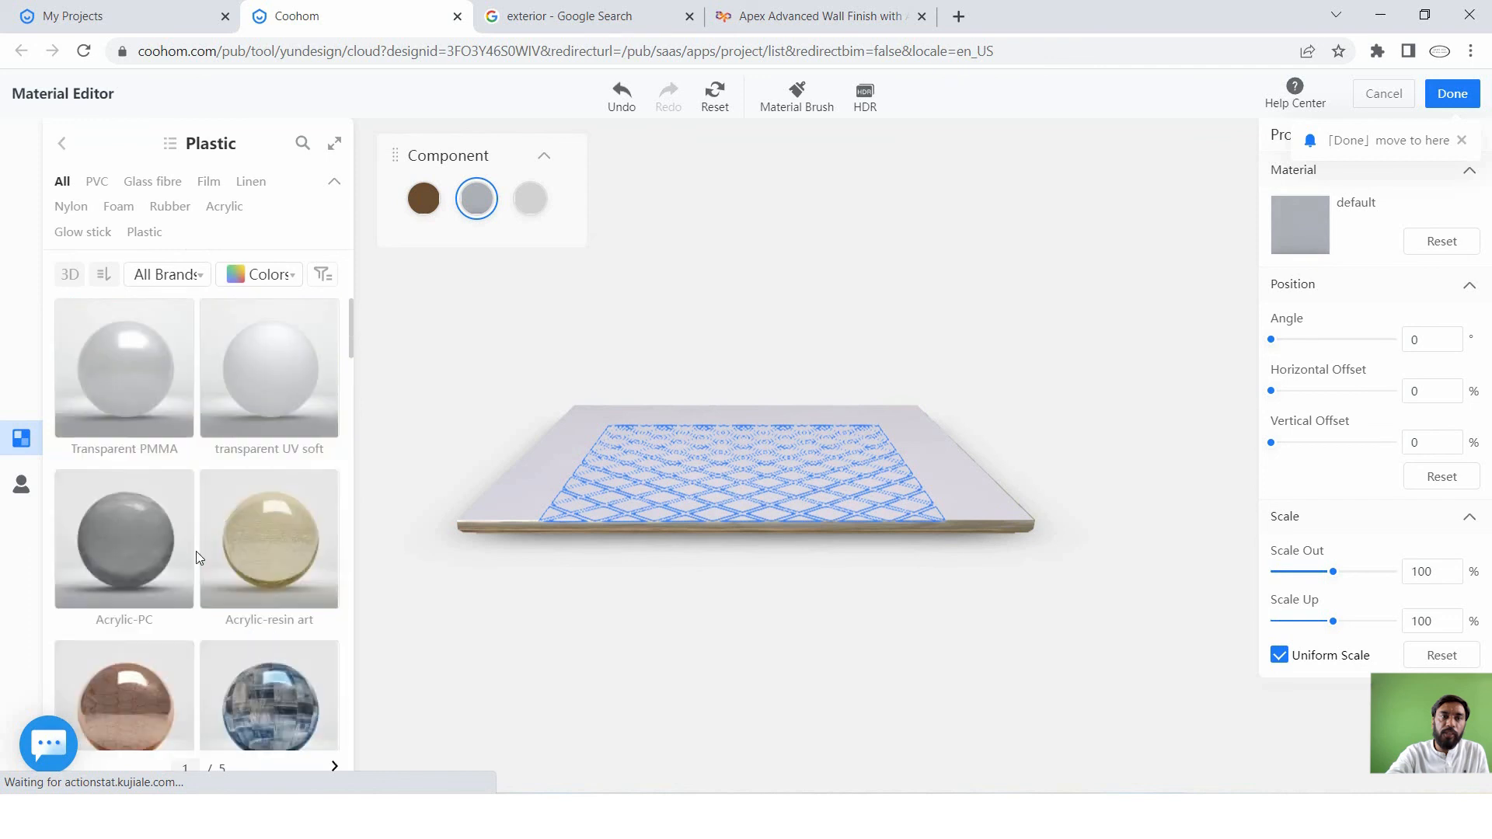
click(275, 540)
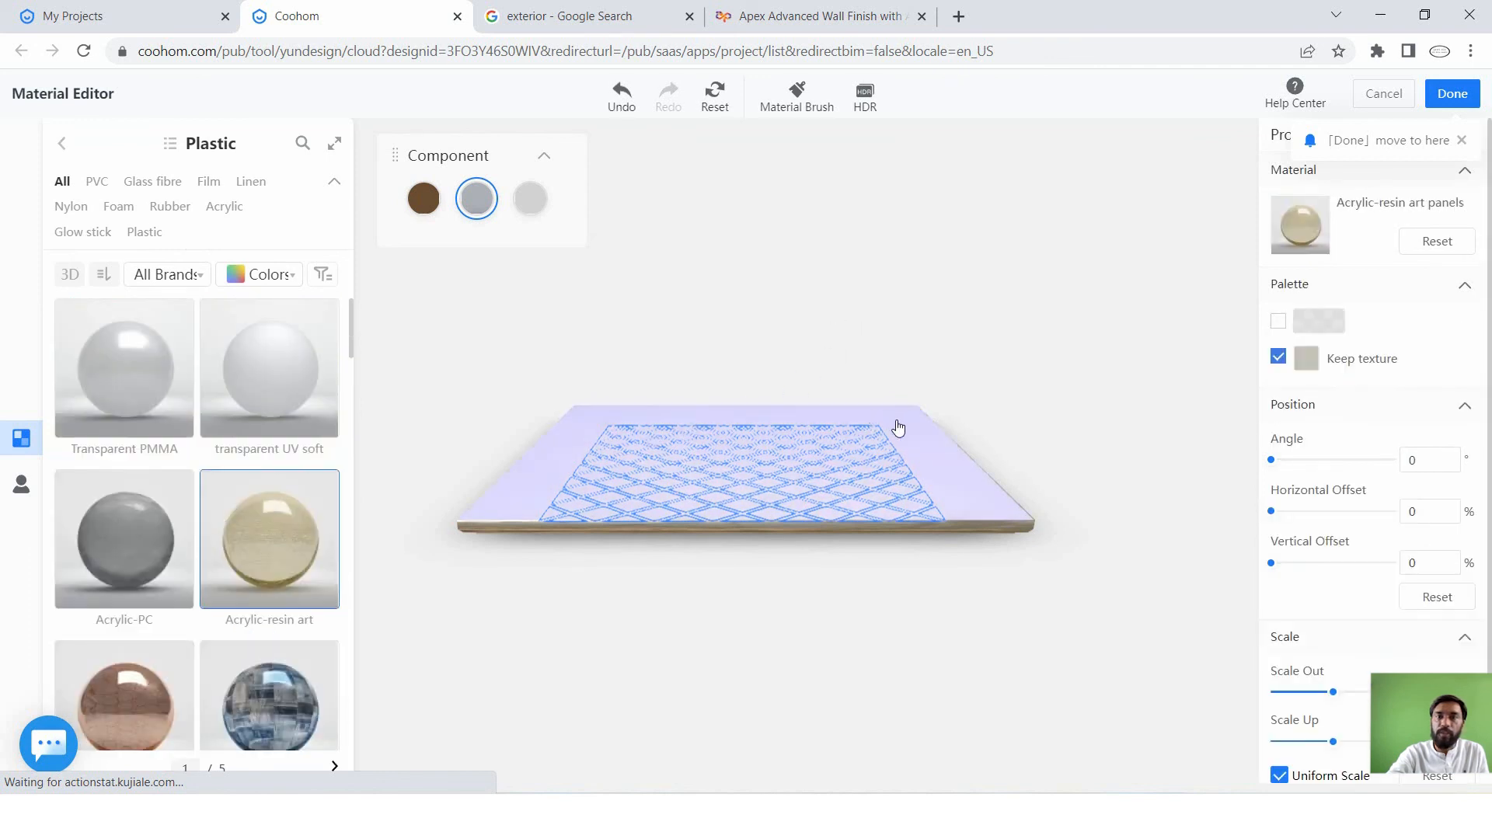
click(897, 428)
click(321, 492)
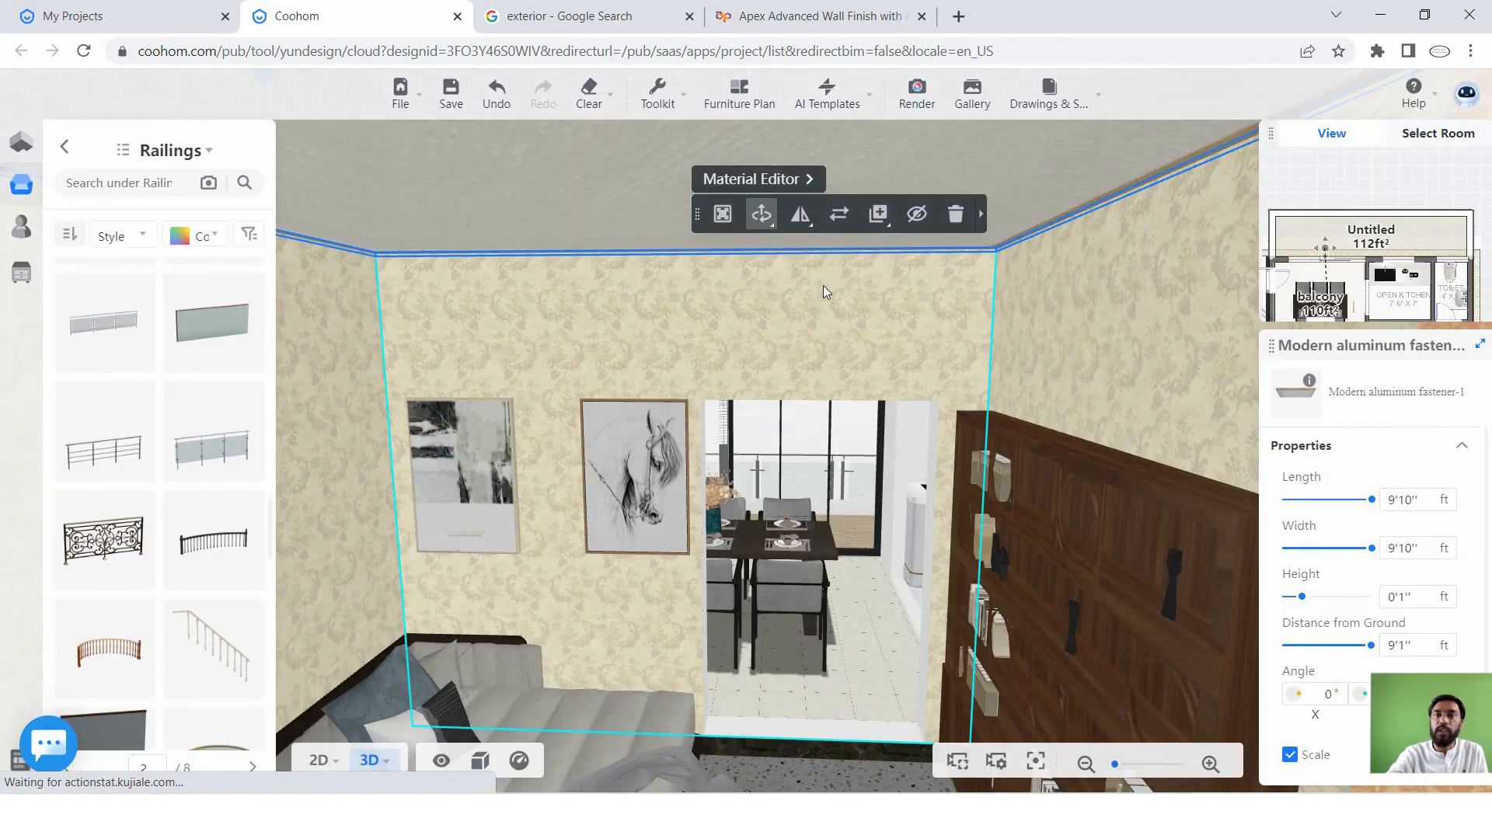
click(823, 286)
mouse_move(767, 359)
mouse_down()
mouse_move(754, 332)
mouse_move(762, 370)
mouse_move(756, 346)
mouse_up()
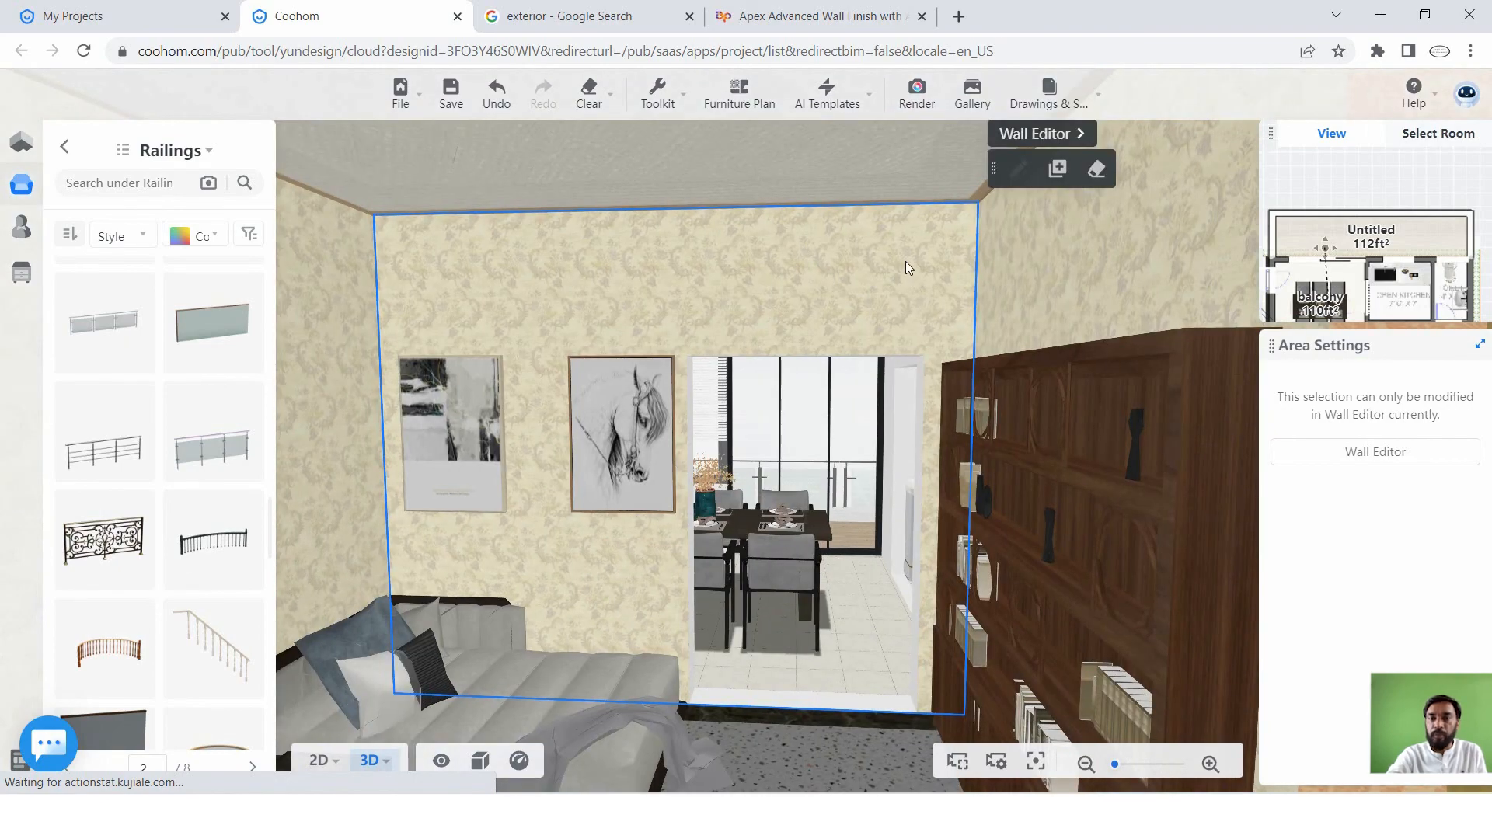